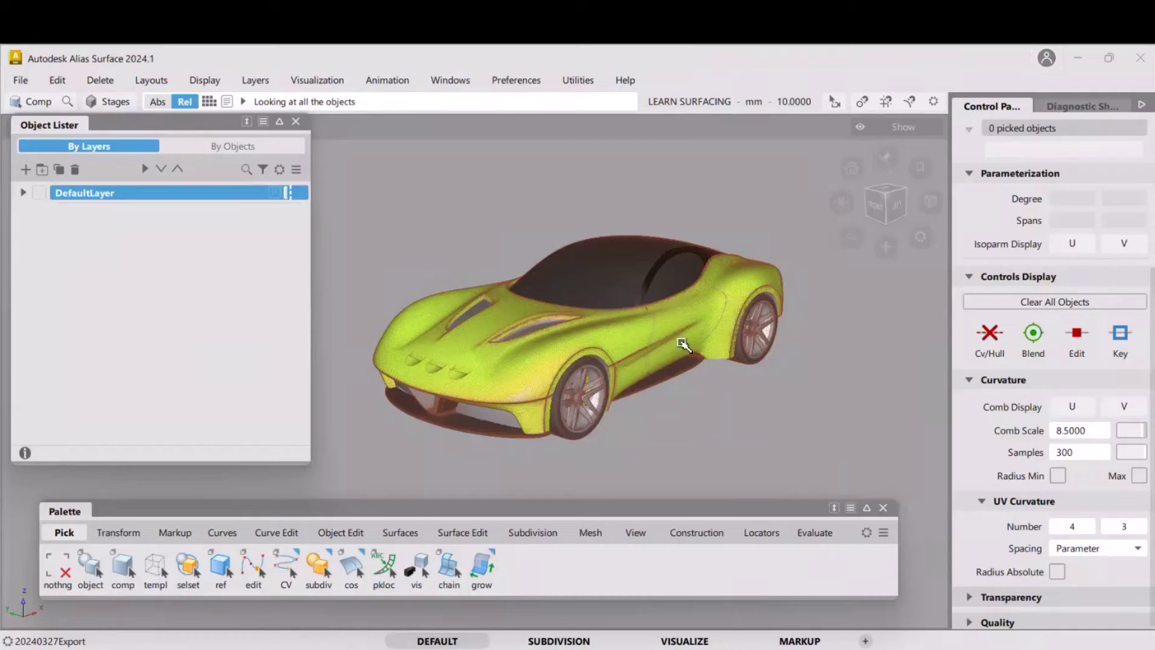
# Show the grid in the view and inspect the shaded car model from the front, above and the side
pyautogui.hotkey('ctrl', 'g')
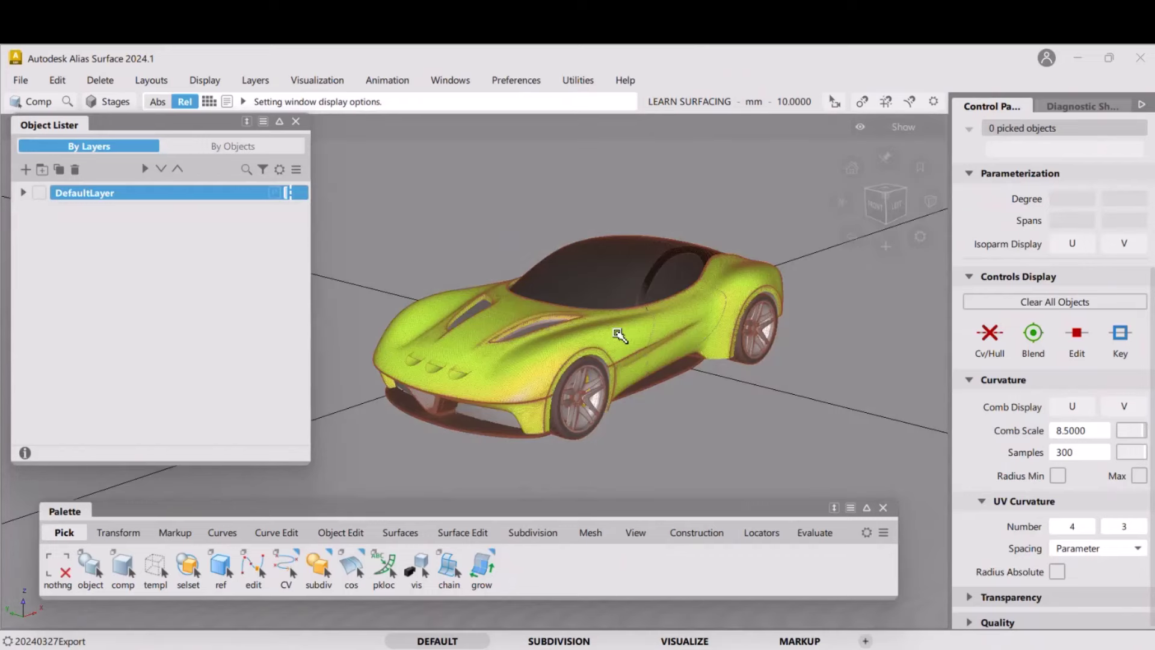
pyautogui.keyDown('alt'); pyautogui.keyDown('shift'); pyautogui.moveTo(617, 333); pyautogui.dragTo(605, 339); pyautogui.keyUp('shift'); pyautogui.keyUp('alt')
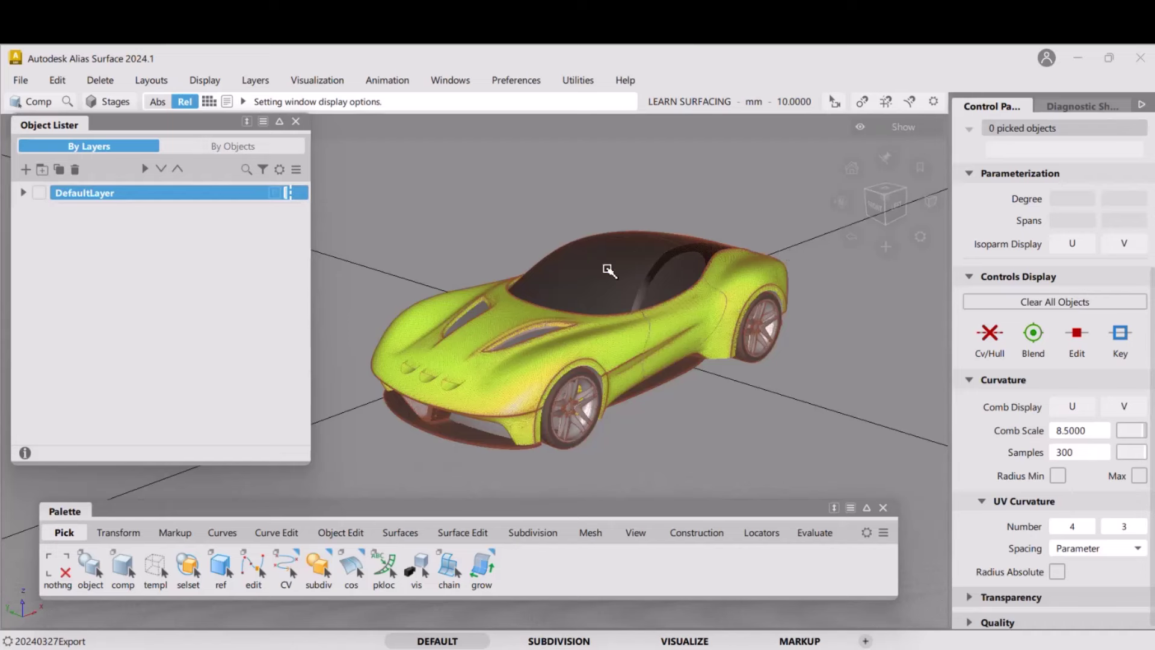
pyautogui.keyDown('alt'); pyautogui.keyDown('shift'); pyautogui.moveTo(610, 271); pyautogui.dragTo(739, 299); pyautogui.keyUp('shift'); pyautogui.keyUp('alt')
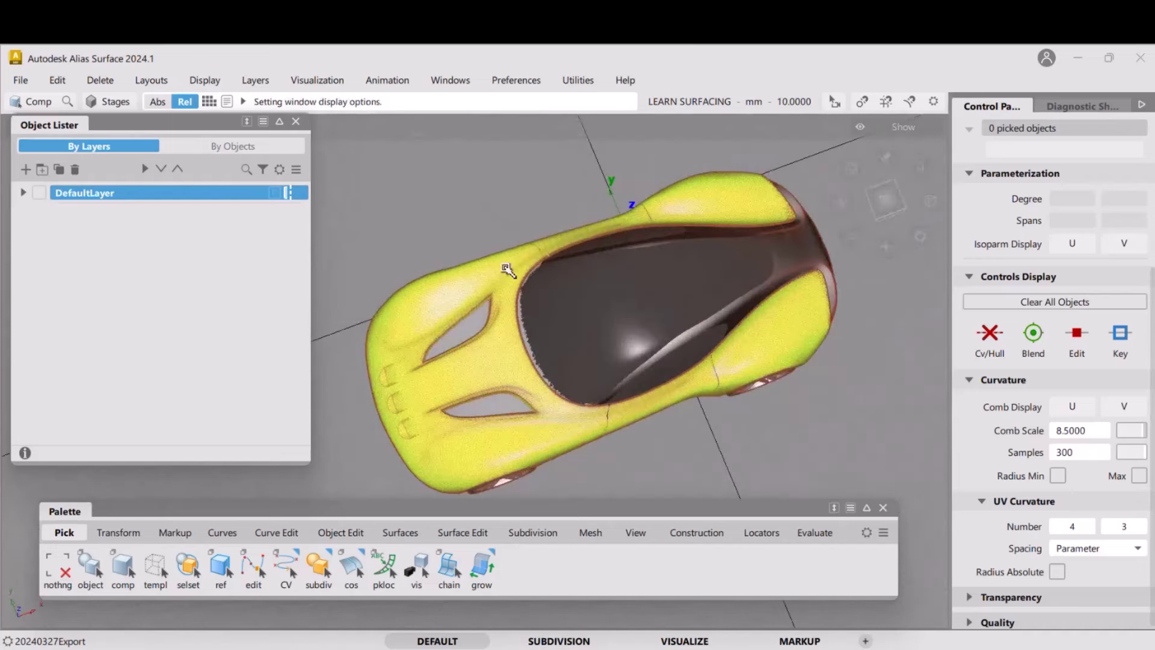
pyautogui.keyDown('alt'); pyautogui.keyDown('shift'); pyautogui.moveTo(658, 220); pyautogui.dragTo(665, 268); pyautogui.keyUp('shift'); pyautogui.keyUp('alt')
pyautogui.keyDown('alt'); pyautogui.keyDown('shift'); pyautogui.moveTo(679, 265); pyautogui.dragTo(751, 256, button='right'); pyautogui.keyUp('shift'); pyautogui.keyUp('alt')
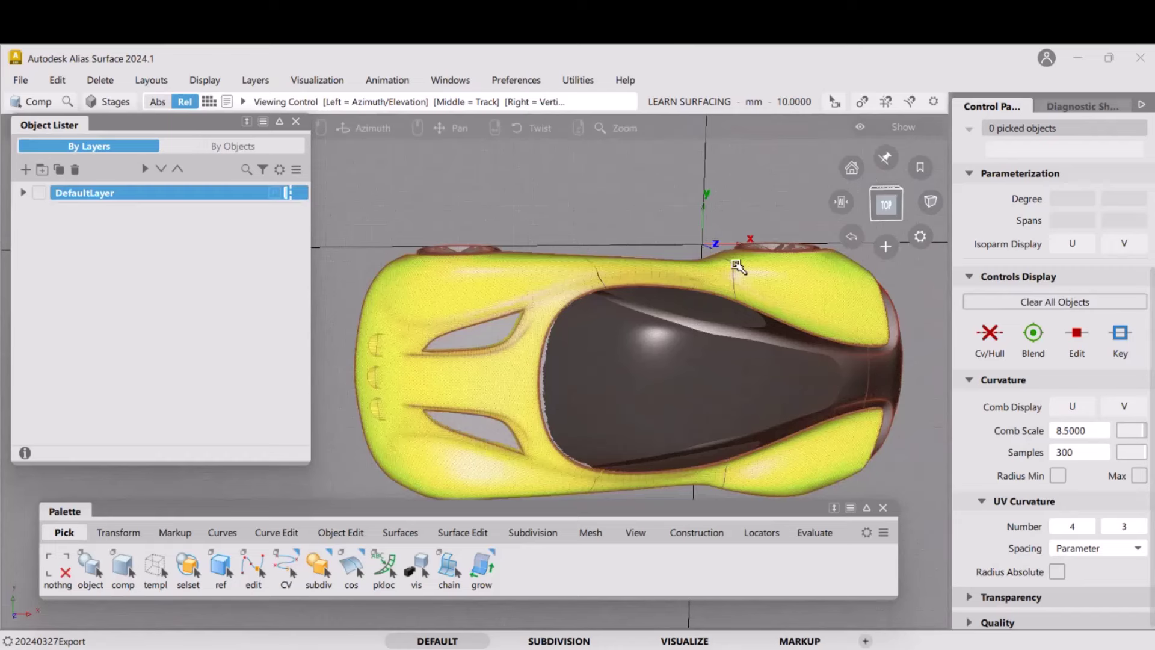
pyautogui.keyDown('alt'); pyautogui.keyDown('shift'); pyautogui.moveTo(737, 265); pyautogui.dragTo(681, 300, button='middle'); pyautogui.keyUp('shift'); pyautogui.keyUp('alt')
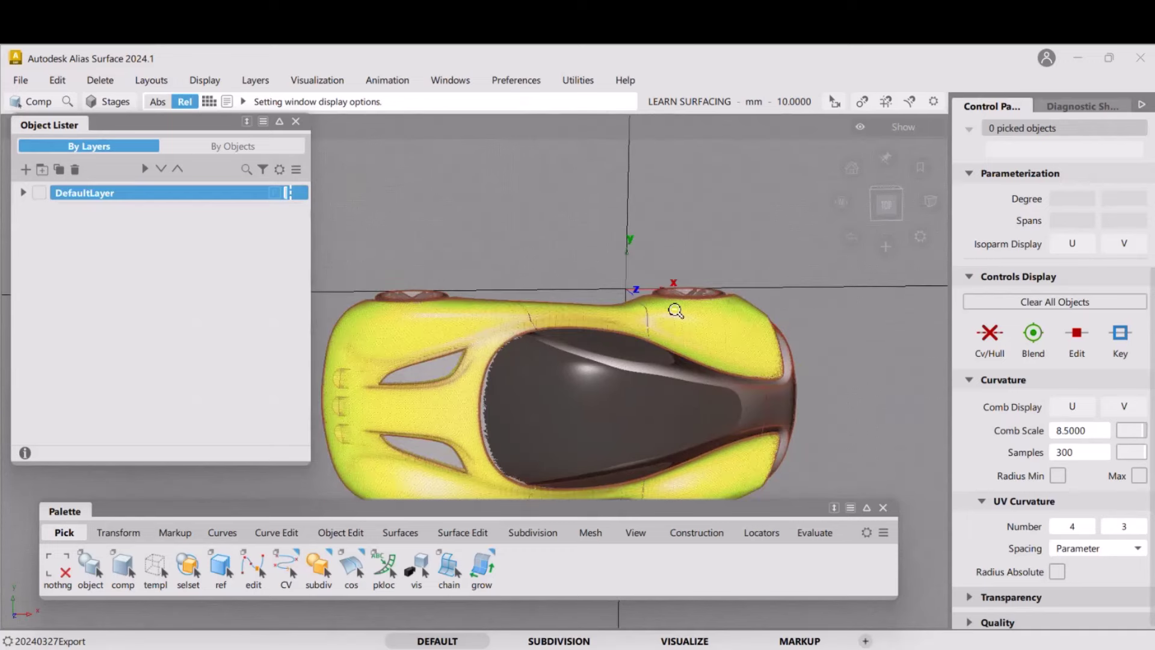
pyautogui.keyDown('alt'); pyautogui.keyDown('shift'); pyautogui.moveTo(675, 312); pyautogui.dragTo(570, 320); pyautogui.keyUp('shift'); pyautogui.keyUp('alt')
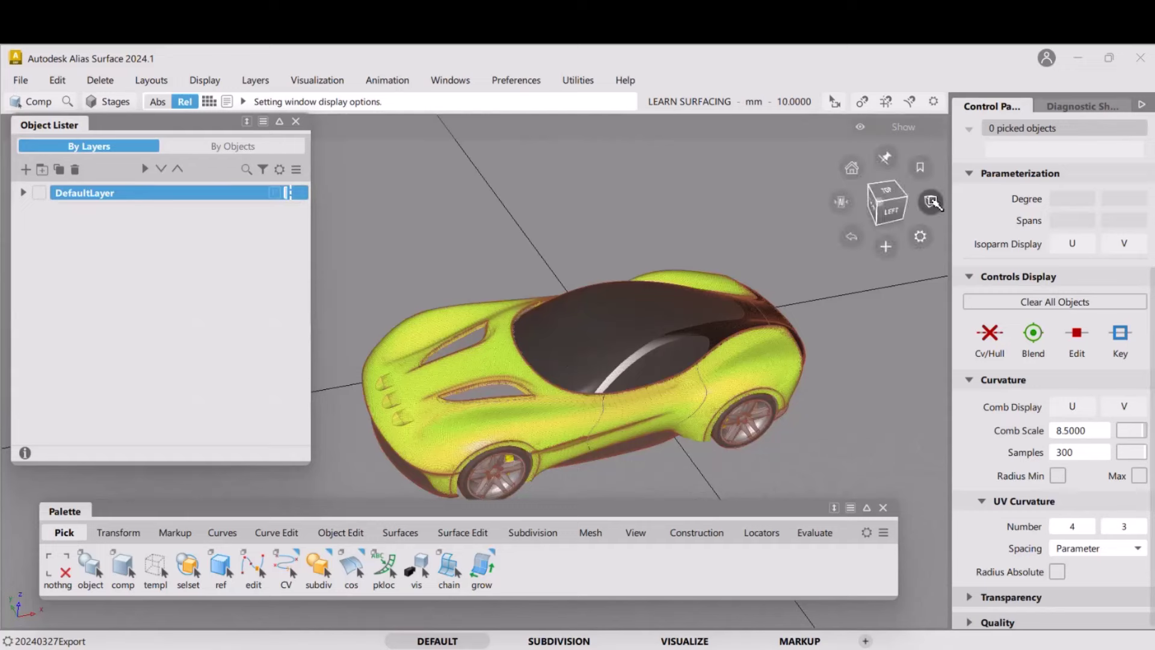
# Switch the car view from perspective to orthographic projection, toggling between the two to compare them
pyautogui.click(931, 202)
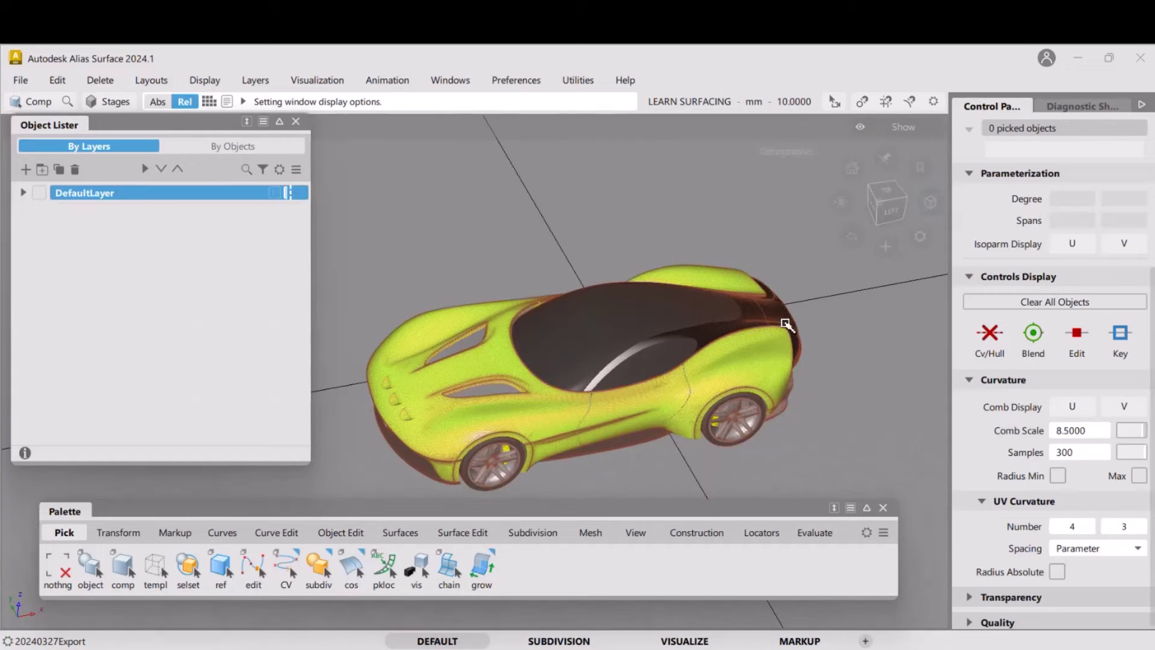
pyautogui.keyDown('alt'); pyautogui.keyDown('shift'); pyautogui.moveTo(729, 344); pyautogui.dragTo(751, 398); pyautogui.keyUp('shift'); pyautogui.keyUp('alt')
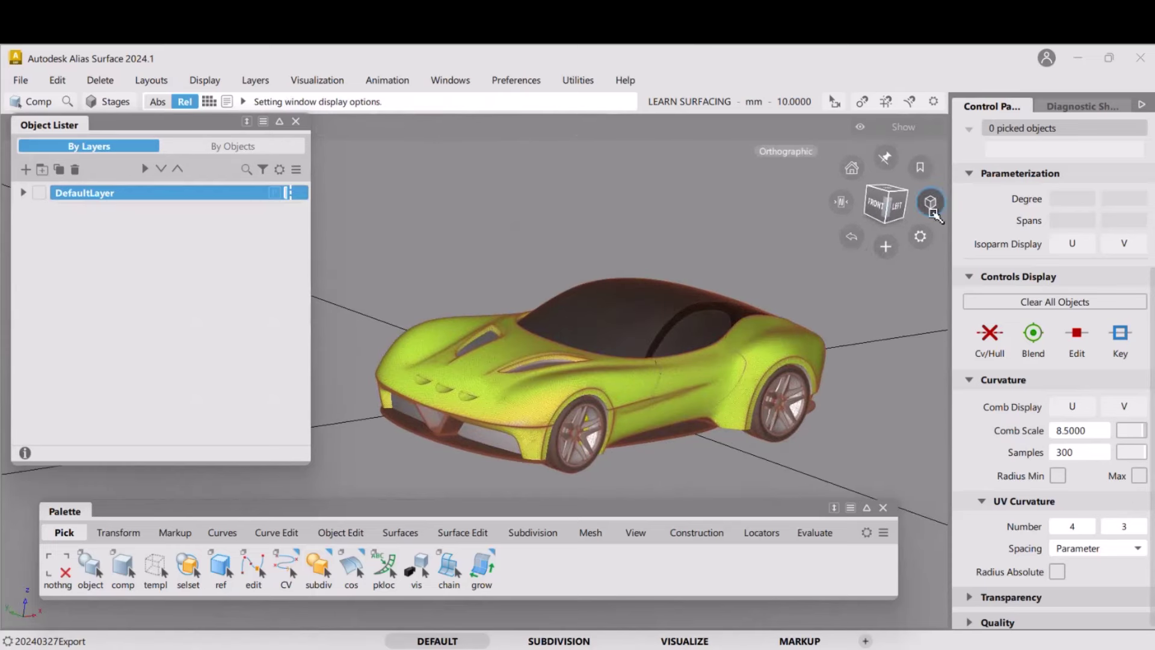
pyautogui.click(931, 202)
pyautogui.click(931, 202)
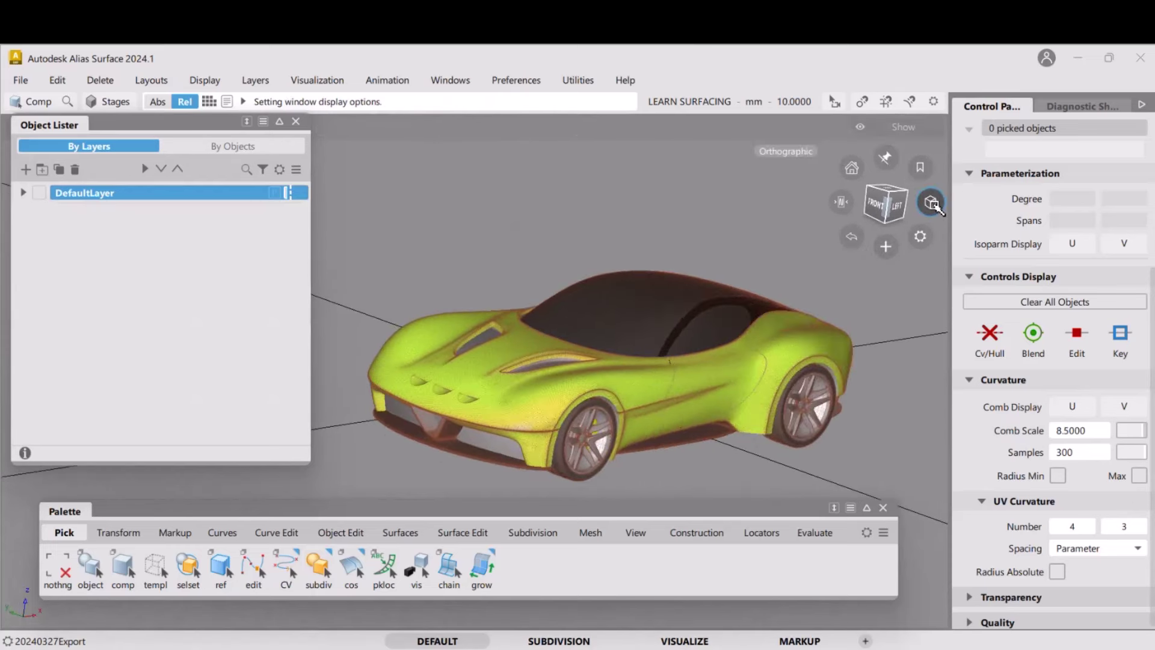
pyautogui.click(931, 202)
pyautogui.click(932, 202)
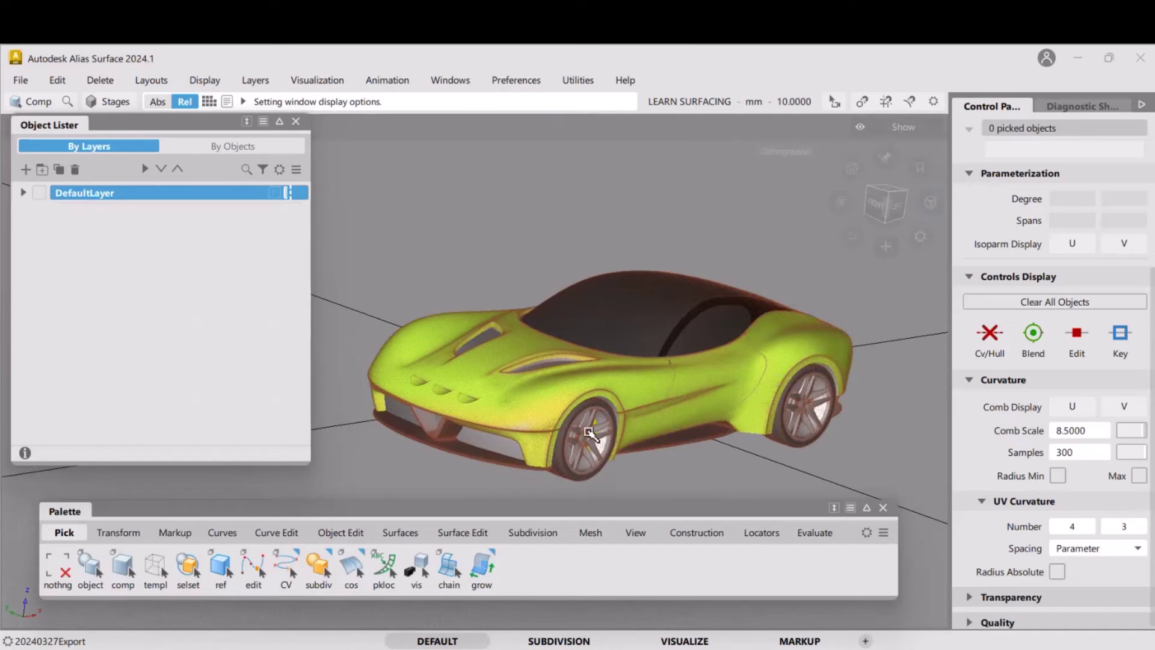
# Turn off the shaded display and inspect the wireframe mesh up close around a point on the front wheel
pyautogui.press('5')
pyautogui.keyDown('alt'); pyautogui.keyDown('shift'); pyautogui.click(594, 468); pyautogui.keyUp('shift'); pyautogui.keyUp('alt')
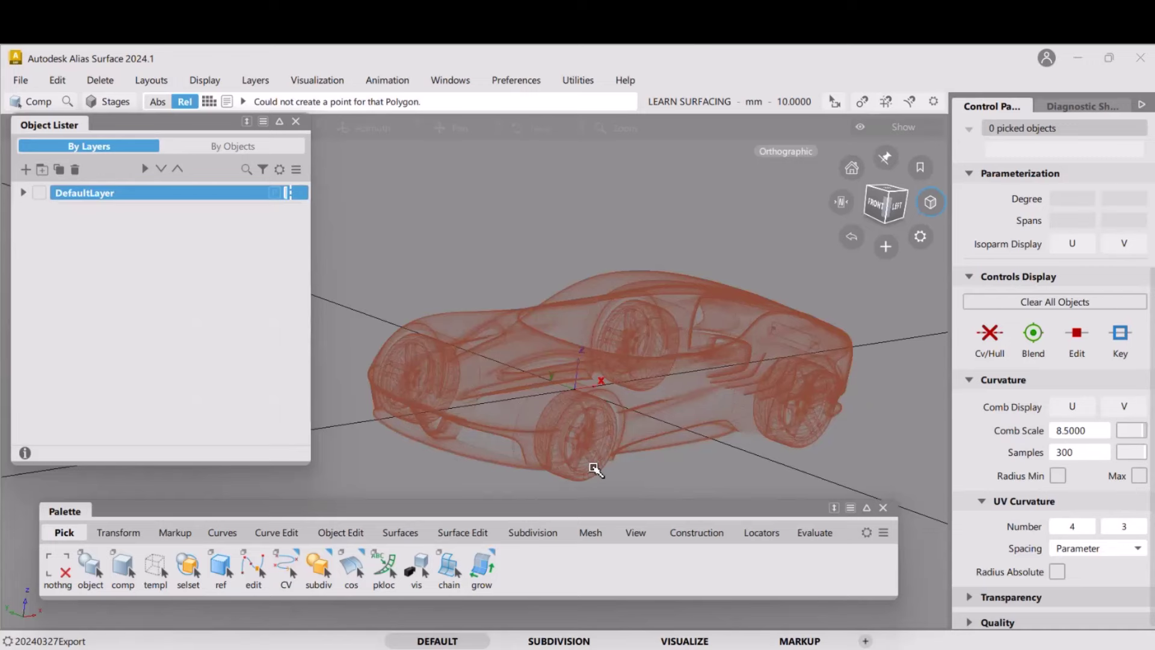
pyautogui.keyDown('alt'); pyautogui.keyDown('shift'); pyautogui.moveTo(593, 468); pyautogui.dragTo(604, 409, button='right'); pyautogui.keyUp('shift'); pyautogui.keyUp('alt')
pyautogui.keyDown('alt'); pyautogui.keyDown('shift'); pyautogui.moveTo(680, 475); pyautogui.dragTo(619, 415, button='middle'); pyautogui.keyUp('shift'); pyautogui.keyUp('alt')
pyautogui.keyDown('alt'); pyautogui.keyDown('shift'); pyautogui.click(618, 415); pyautogui.keyUp('shift'); pyautogui.keyUp('alt')
pyautogui.moveTo(616, 441)
pyautogui.keyDown('alt'); pyautogui.keyDown('shift'); pyautogui.mouseDown(button='right')
pyautogui.moveTo(616, 374)
pyautogui.moveTo(608, 425)
pyautogui.mouseUp(button='right'); pyautogui.keyUp('shift'); pyautogui.keyUp('alt')
pyautogui.keyDown('alt'); pyautogui.keyDown('shift'); pyautogui.moveTo(609, 425); pyautogui.dragTo(724, 330); pyautogui.keyUp('shift'); pyautogui.keyUp('alt')
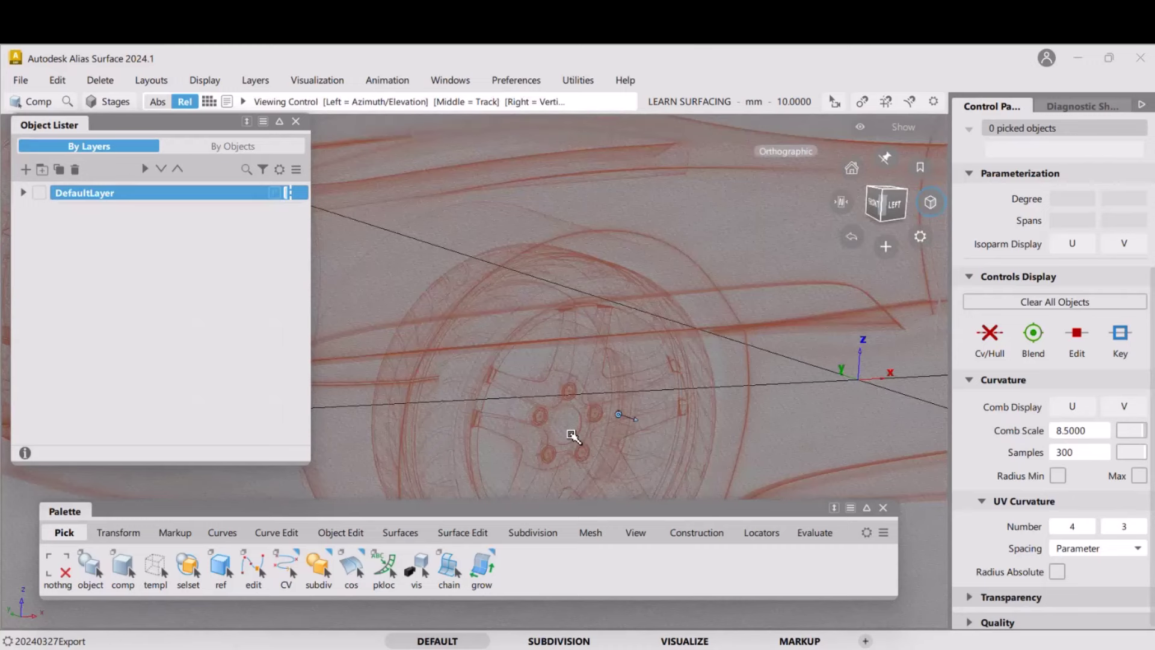
pyautogui.keyDown('alt'); pyautogui.keyDown('shift'); pyautogui.moveTo(573, 436); pyautogui.dragTo(616, 397, button='right'); pyautogui.keyUp('shift'); pyautogui.keyUp('alt')
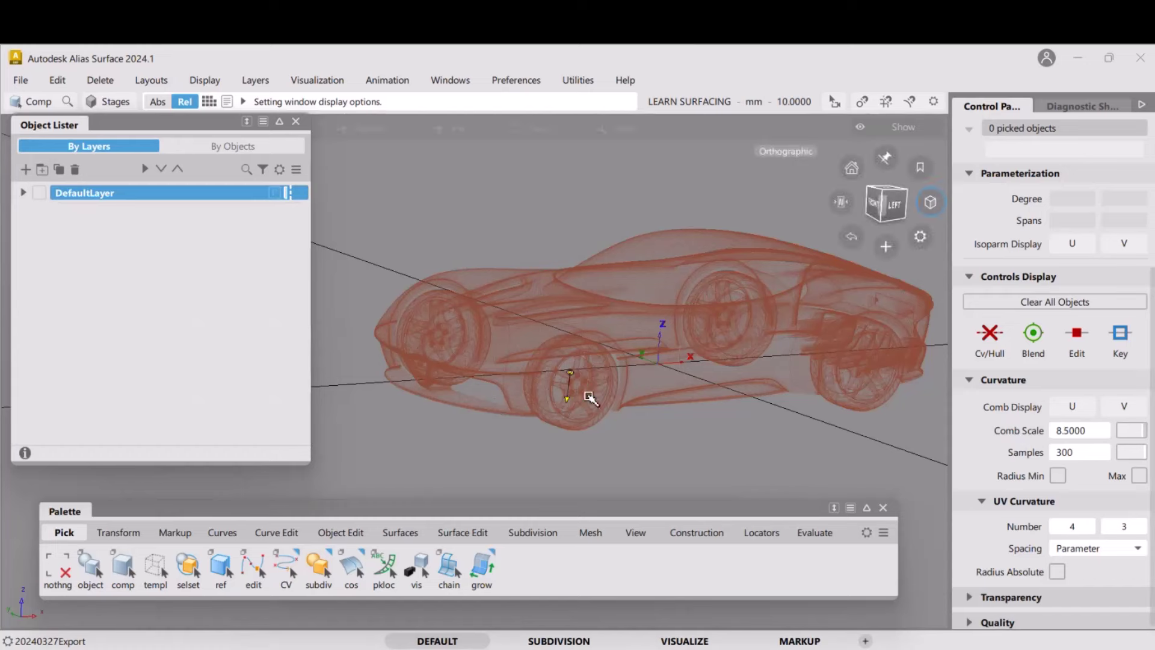
# Set a new point of interest near the front wheel's hub and examine the wheel mesh from different angles
pyautogui.keyDown('alt'); pyautogui.keyDown('shift'); pyautogui.click(586, 392); pyautogui.keyUp('shift'); pyautogui.keyUp('alt')
pyautogui.keyDown('alt'); pyautogui.keyDown('shift'); pyautogui.click(588, 395); pyautogui.keyUp('shift'); pyautogui.keyUp('alt')
pyautogui.moveTo(601, 439)
pyautogui.keyDown('alt'); pyautogui.keyDown('shift'); pyautogui.mouseDown(button='right')
pyautogui.moveTo(595, 376)
pyautogui.moveTo(612, 258)
pyautogui.mouseUp(button='right'); pyautogui.keyUp('shift'); pyautogui.keyUp('alt')
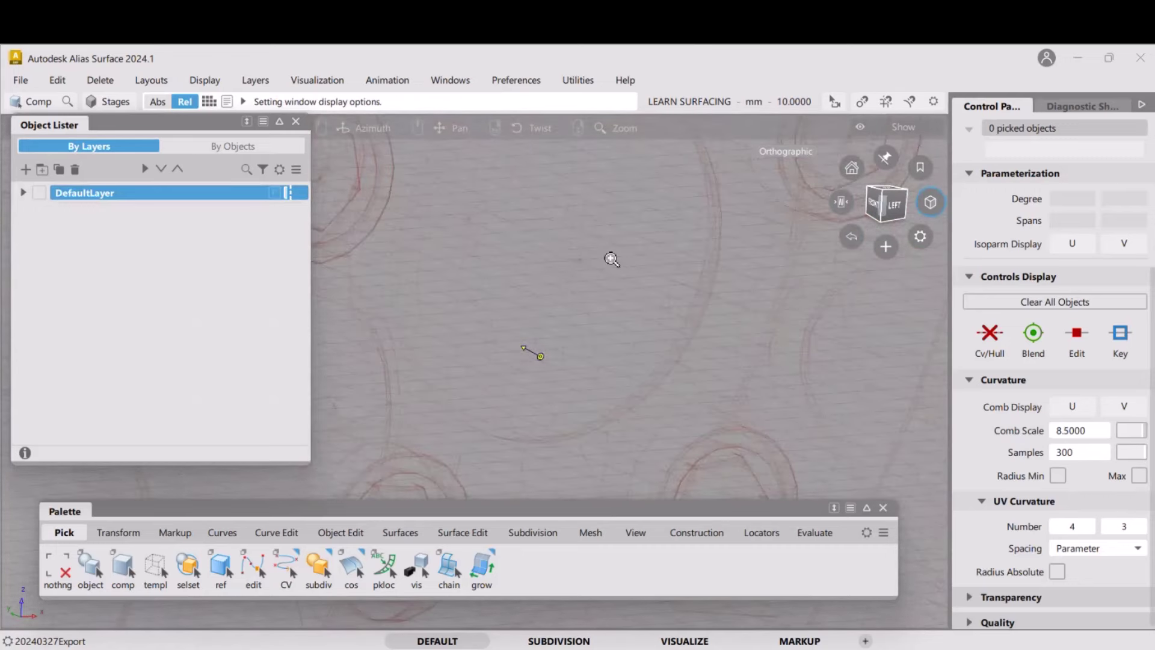
pyautogui.keyDown('alt'); pyautogui.keyDown('shift'); pyautogui.moveTo(612, 259); pyautogui.dragTo(609, 269); pyautogui.keyUp('shift'); pyautogui.keyUp('alt')
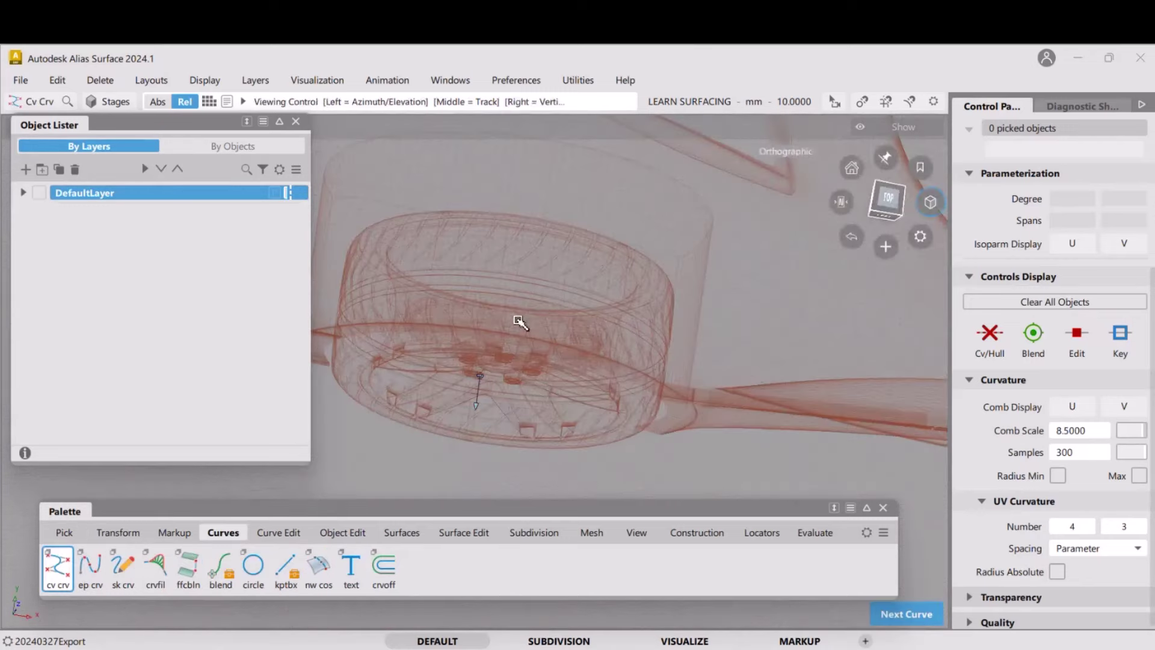
pyautogui.keyDown('alt'); pyautogui.keyDown('shift'); pyautogui.moveTo(518, 322); pyautogui.dragTo(568, 268, button='right'); pyautogui.keyUp('shift'); pyautogui.keyUp('alt')
pyautogui.keyDown('alt'); pyautogui.keyDown('shift'); pyautogui.moveTo(567, 268); pyautogui.dragTo(508, 340); pyautogui.keyUp('shift'); pyautogui.keyUp('alt')
pyautogui.keyDown('alt'); pyautogui.keyDown('shift'); pyautogui.moveTo(507, 340); pyautogui.dragTo(535, 291, button='right'); pyautogui.keyUp('shift'); pyautogui.keyUp('alt')
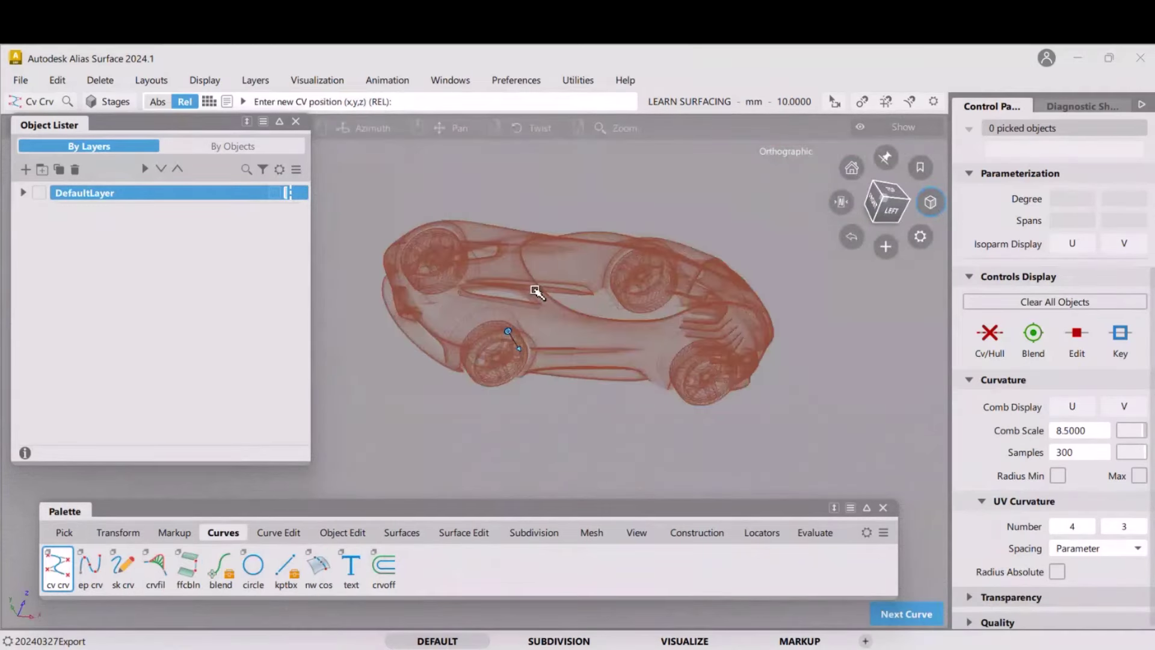
# Pick the whole car as one object and expand RootNode in the object-based listing of the Object Lister
pyautogui.moveTo(515, 320)
pyautogui.keyDown('ctrl'); pyautogui.keyDown('shift'); pyautogui.mouseDown()
pyautogui.moveTo(512, 356)
pyautogui.moveTo(471, 328)
pyautogui.moveTo(525, 341)
pyautogui.mouseUp(); pyautogui.keyUp('shift'); pyautogui.keyUp('ctrl')
pyautogui.click(506, 352)
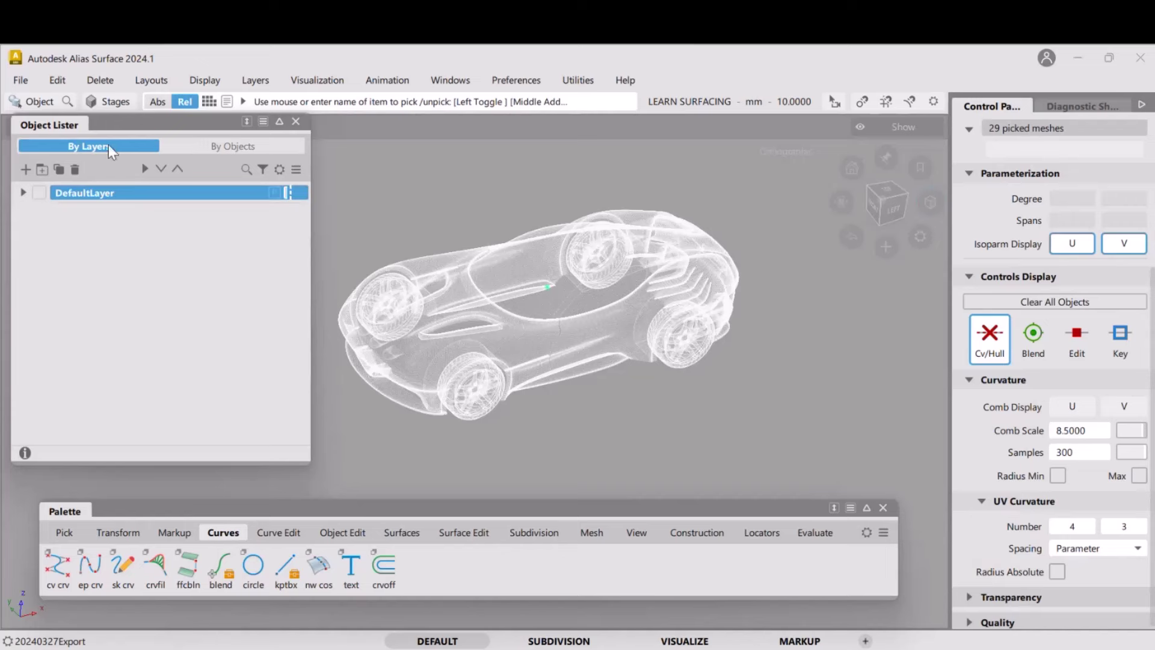
pyautogui.click(239, 145)
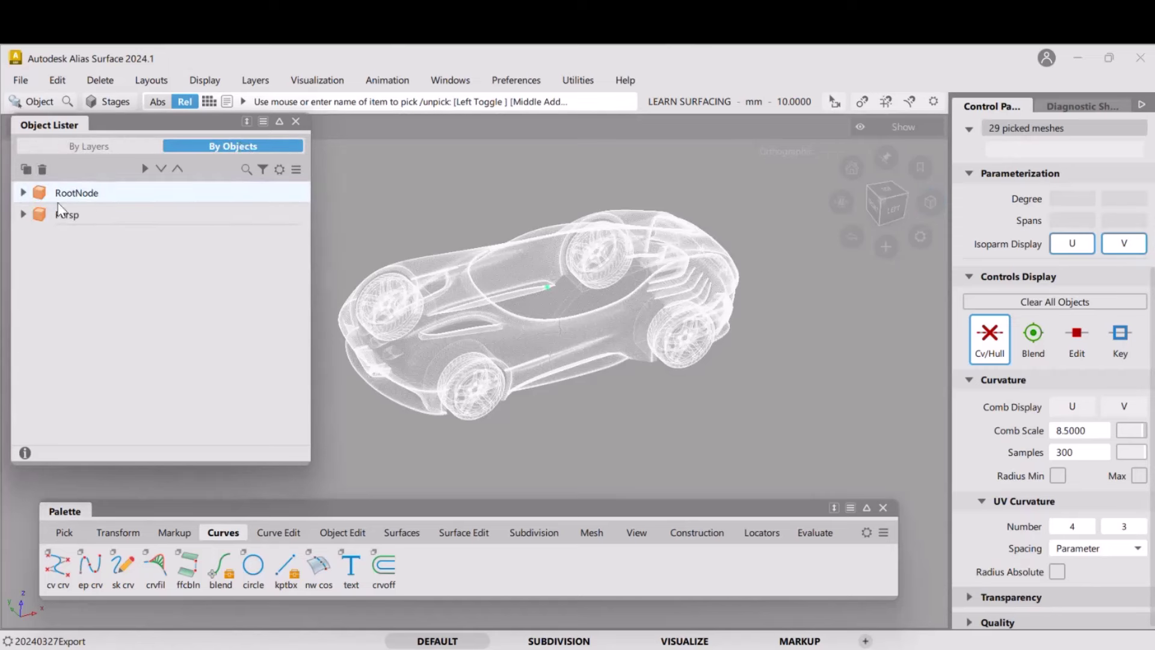
pyautogui.click(25, 193)
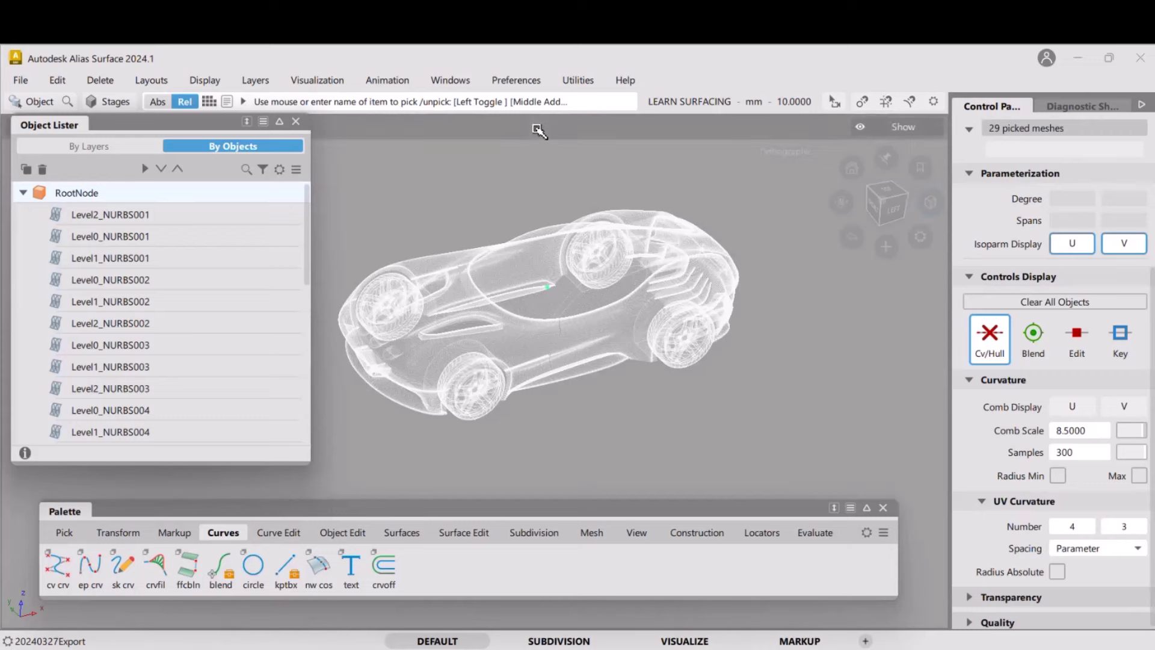
# Open the SBD window for the picked car and move it so that its diagram is fully on screen
pyautogui.click(578, 81)
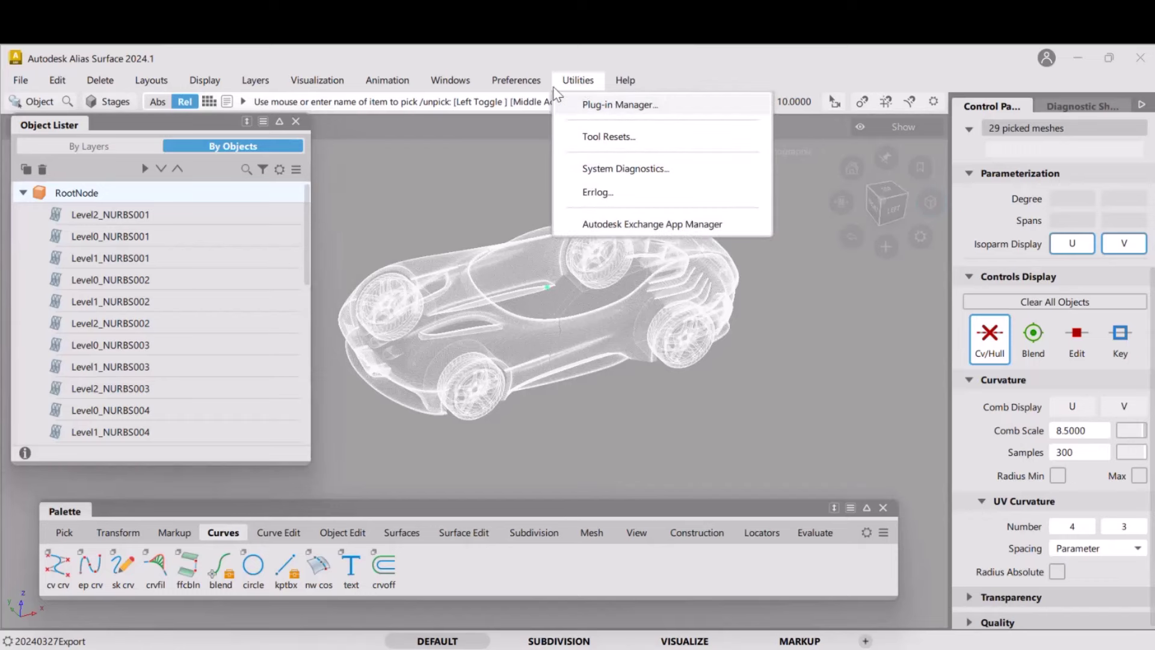
pyautogui.moveTo(538, 85)
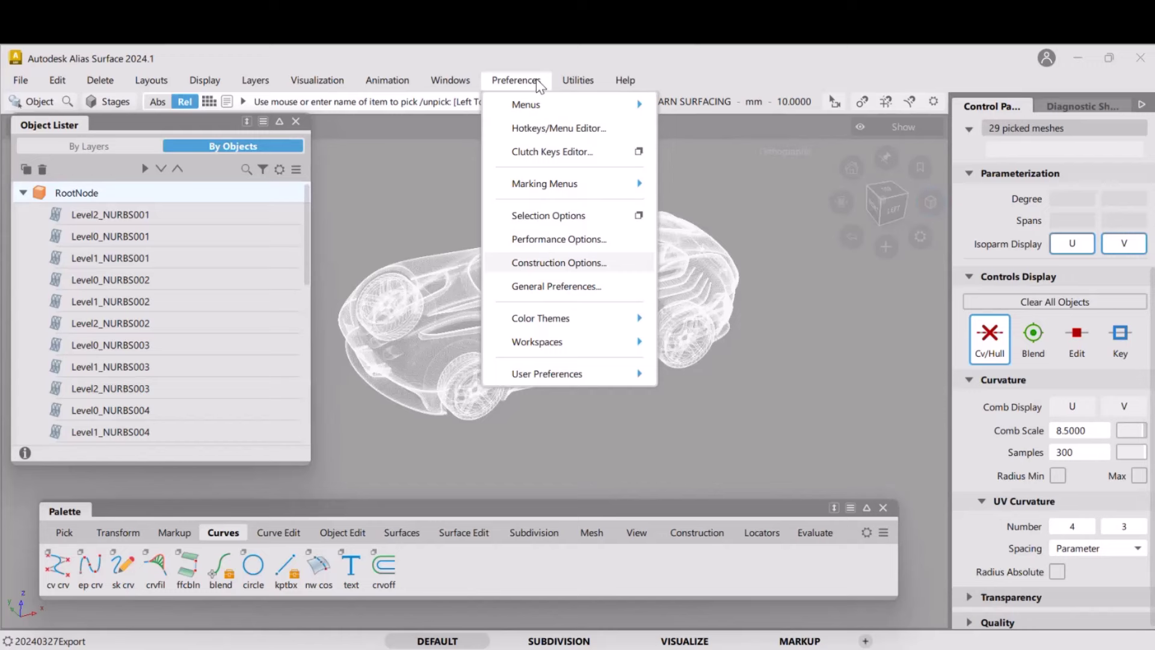
pyautogui.moveTo(472, 86)
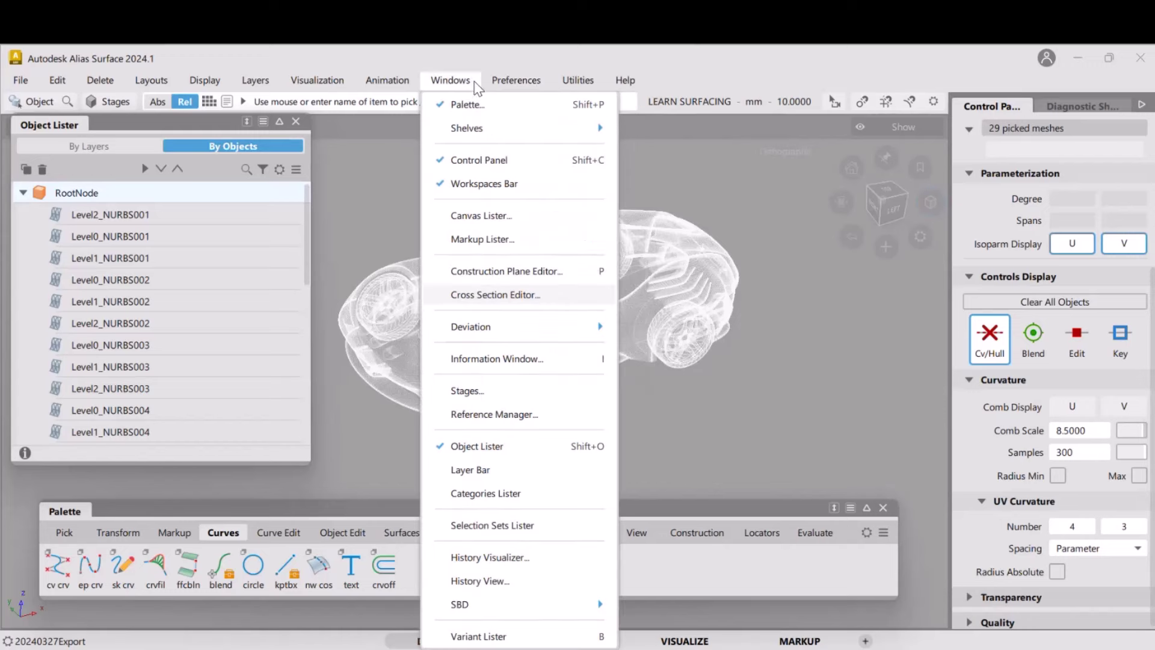
pyautogui.moveTo(583, 607)
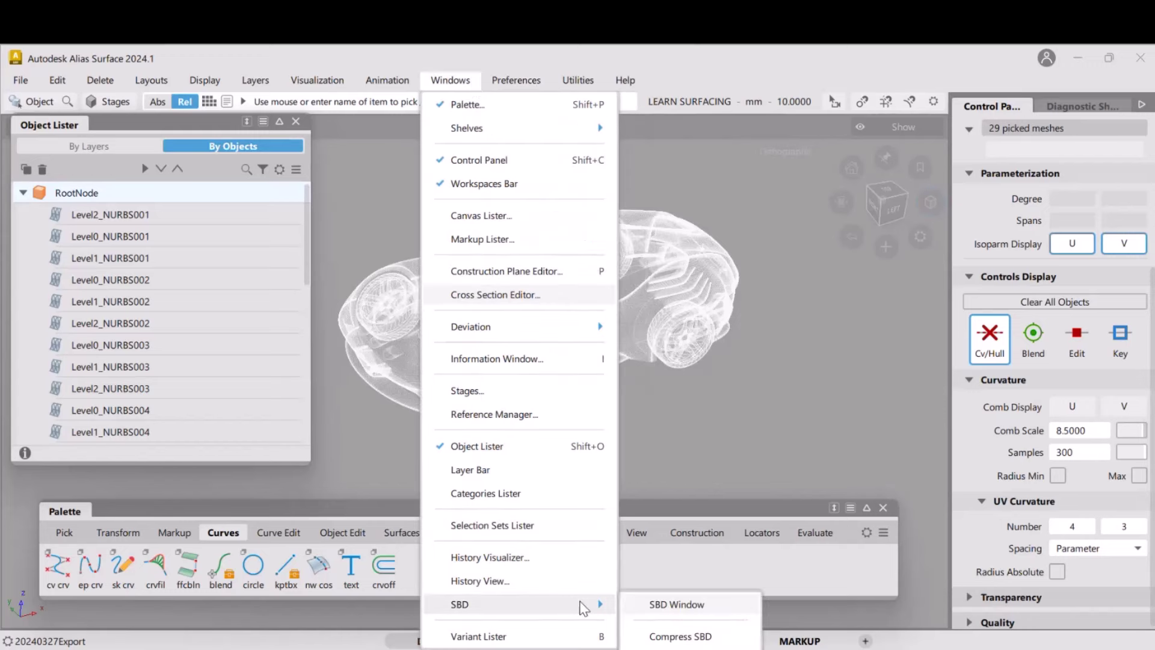
pyautogui.click(681, 604)
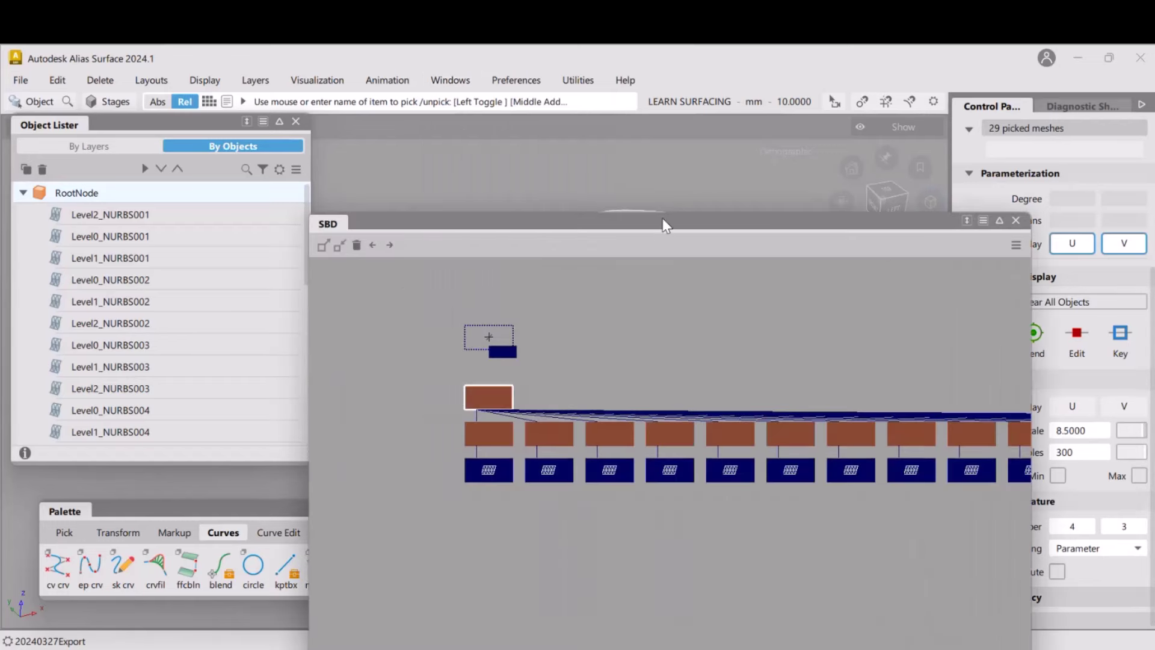
pyautogui.moveTo(663, 224); pyautogui.dragTo(582, 179)
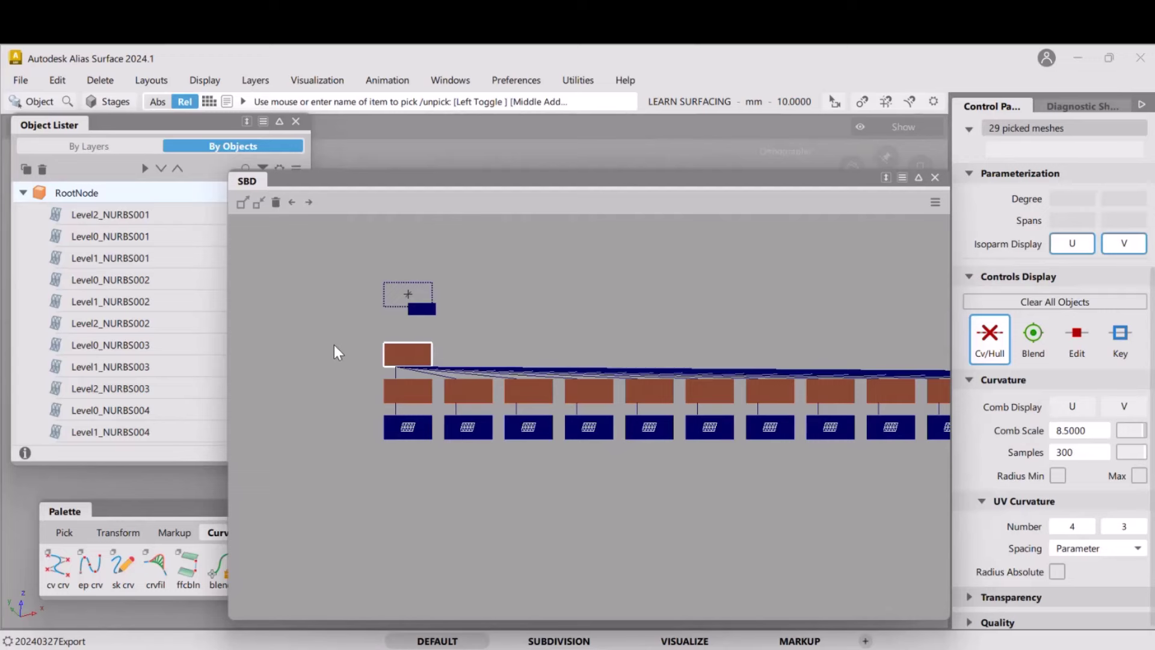
# Examine in the SBD diagram how the NURBS mesh nodes are grouped beneath RootNode and close the SBD window
pyautogui.keyDown('alt'); pyautogui.keyDown('shift'); pyautogui.moveTo(334, 345); pyautogui.dragTo(359, 269, button='right'); pyautogui.keyUp('shift'); pyautogui.keyUp('alt')
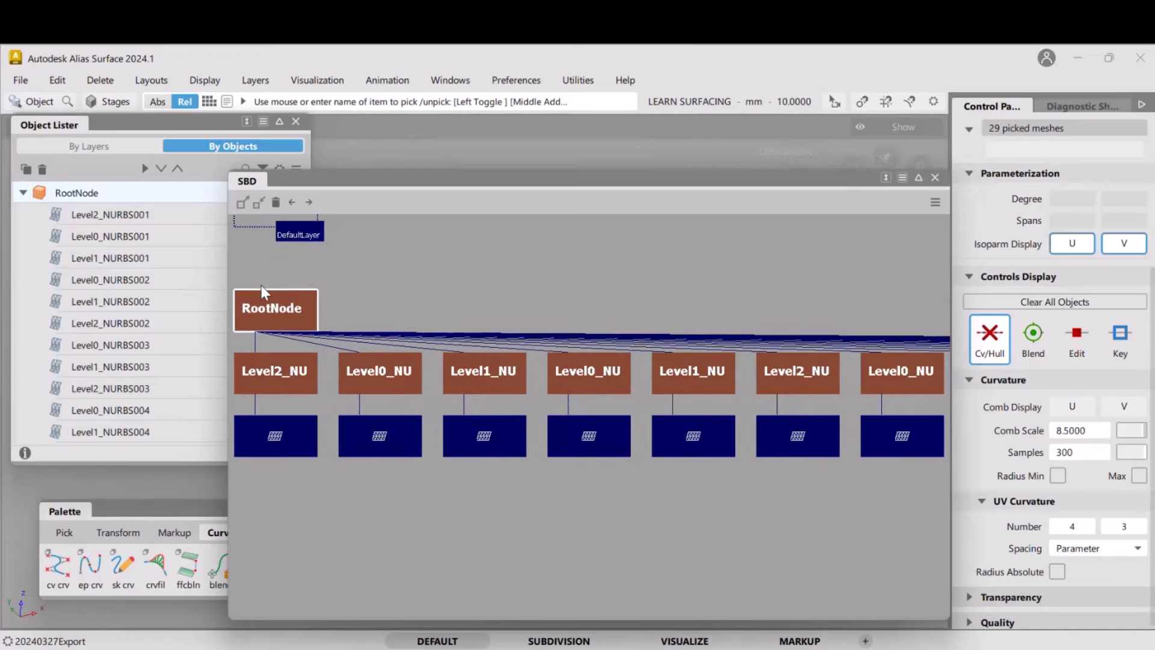
pyautogui.keyDown('alt'); pyautogui.keyDown('shift'); pyautogui.moveTo(483, 282); pyautogui.dragTo(352, 473, button='right'); pyautogui.keyUp('shift'); pyautogui.keyUp('alt')
pyautogui.keyDown('alt'); pyautogui.keyDown('shift'); pyautogui.moveTo(654, 473); pyautogui.dragTo(378, 447, button='middle'); pyautogui.keyUp('shift'); pyautogui.keyUp('alt')
pyautogui.keyDown('alt'); pyautogui.keyDown('shift'); pyautogui.moveTo(528, 444); pyautogui.dragTo(536, 470, button='right'); pyautogui.keyUp('shift'); pyautogui.keyUp('alt')
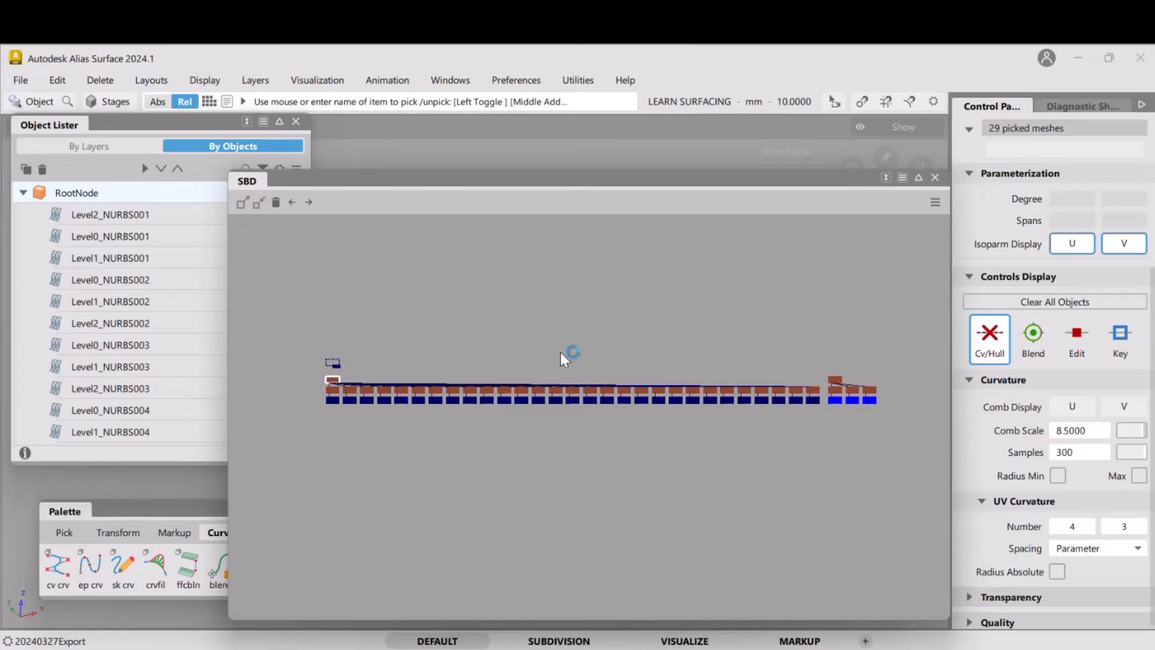
pyautogui.keyDown('alt'); pyautogui.keyDown('shift'); pyautogui.moveTo(407, 504); pyautogui.dragTo(425, 384, button='right'); pyautogui.keyUp('shift'); pyautogui.keyUp('alt')
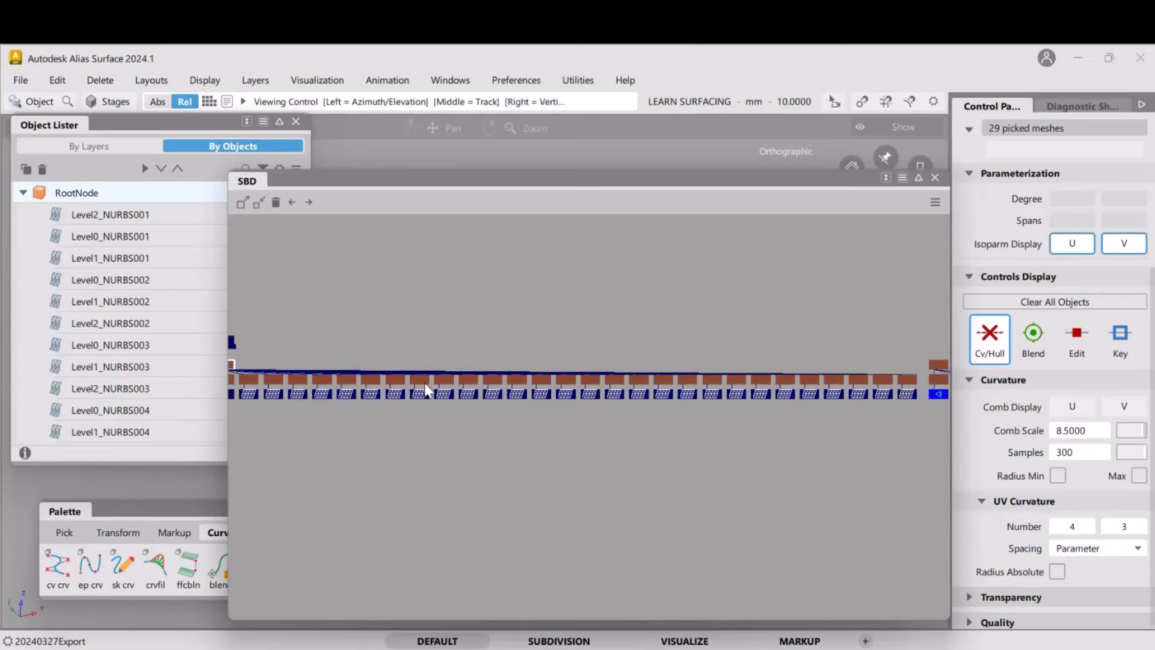
pyautogui.keyDown('alt'); pyautogui.keyDown('shift'); pyautogui.moveTo(426, 383); pyautogui.dragTo(612, 452, button='middle'); pyautogui.keyUp('shift'); pyautogui.keyUp('alt')
pyautogui.keyDown('alt'); pyautogui.keyDown('shift'); pyautogui.moveTo(482, 467); pyautogui.dragTo(495, 288, button='right'); pyautogui.keyUp('shift'); pyautogui.keyUp('alt')
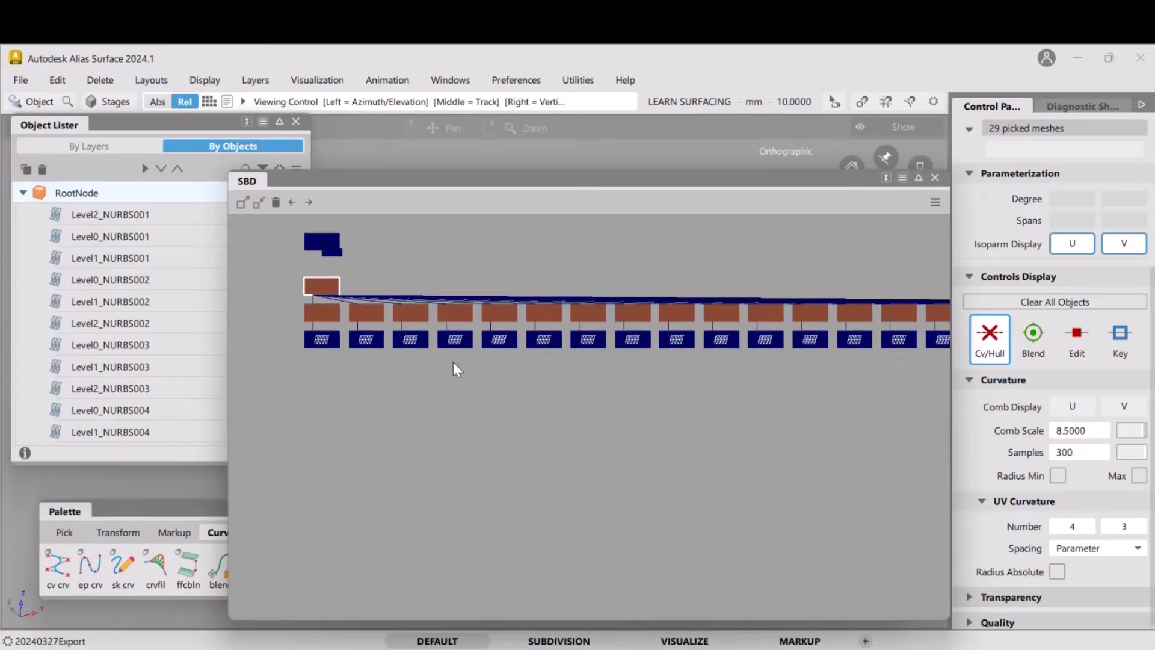
pyautogui.keyDown('alt'); pyautogui.keyDown('shift'); pyautogui.moveTo(418, 388); pyautogui.dragTo(617, 497, button='middle'); pyautogui.keyUp('shift'); pyautogui.keyUp('alt')
pyautogui.keyDown('alt'); pyautogui.keyDown('shift'); pyautogui.moveTo(705, 323); pyautogui.dragTo(555, 333, button='middle'); pyautogui.keyUp('shift'); pyautogui.keyUp('alt')
pyautogui.keyDown('alt'); pyautogui.keyDown('shift'); pyautogui.moveTo(525, 468); pyautogui.dragTo(587, 561, button='right'); pyautogui.keyUp('shift'); pyautogui.keyUp('alt')
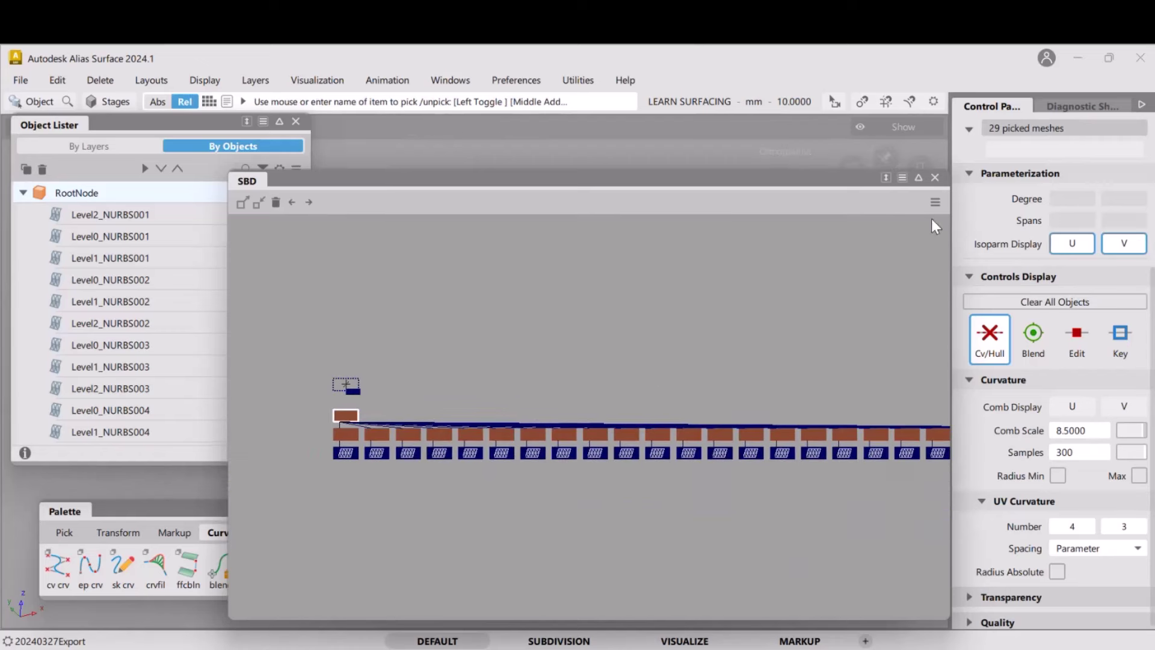
pyautogui.click(935, 178)
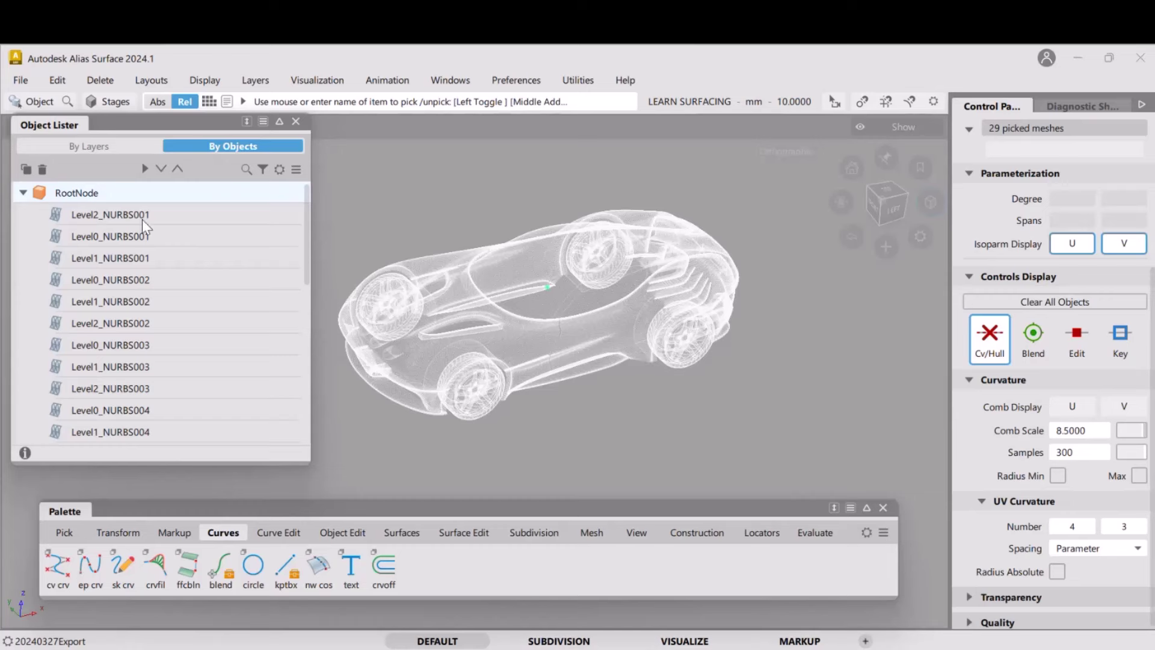
# Ungroup the whole RootNode using the Delete Node method with Preserve Position set to Yes
pyautogui.click(136, 306)
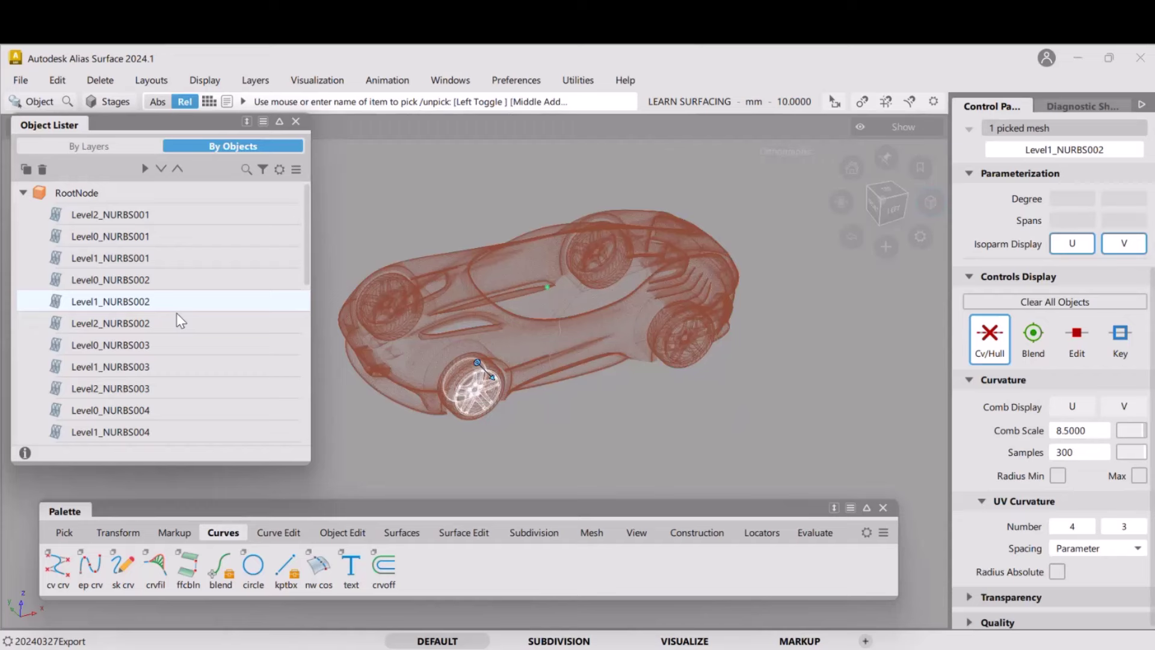
pyautogui.click(79, 193)
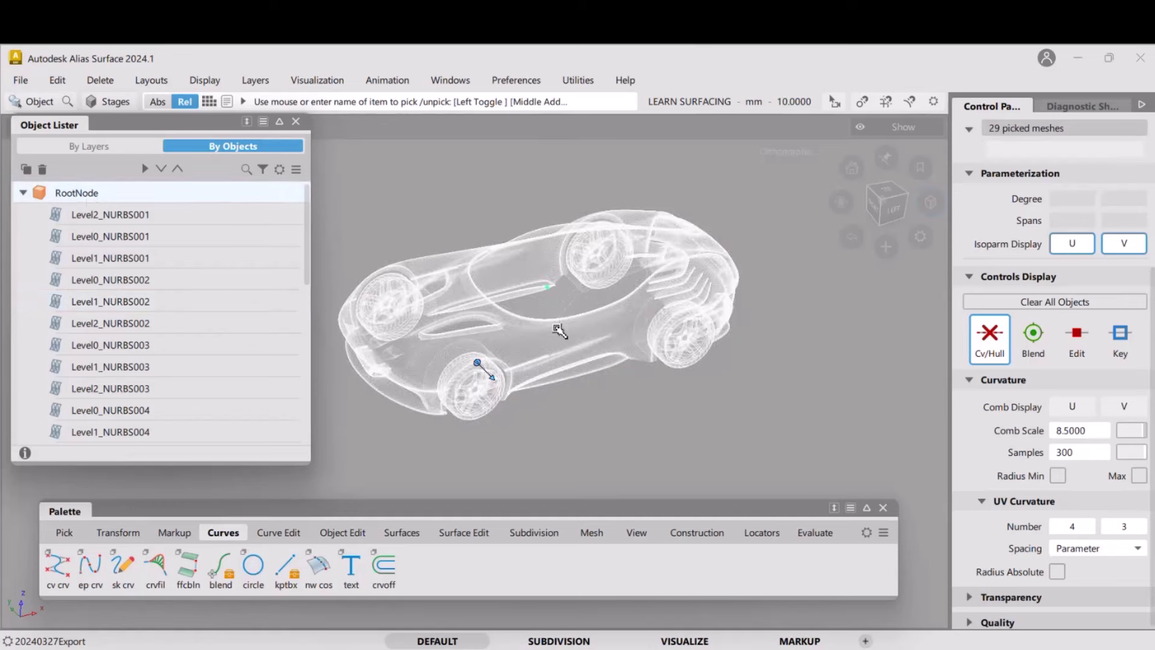
pyautogui.click(58, 81)
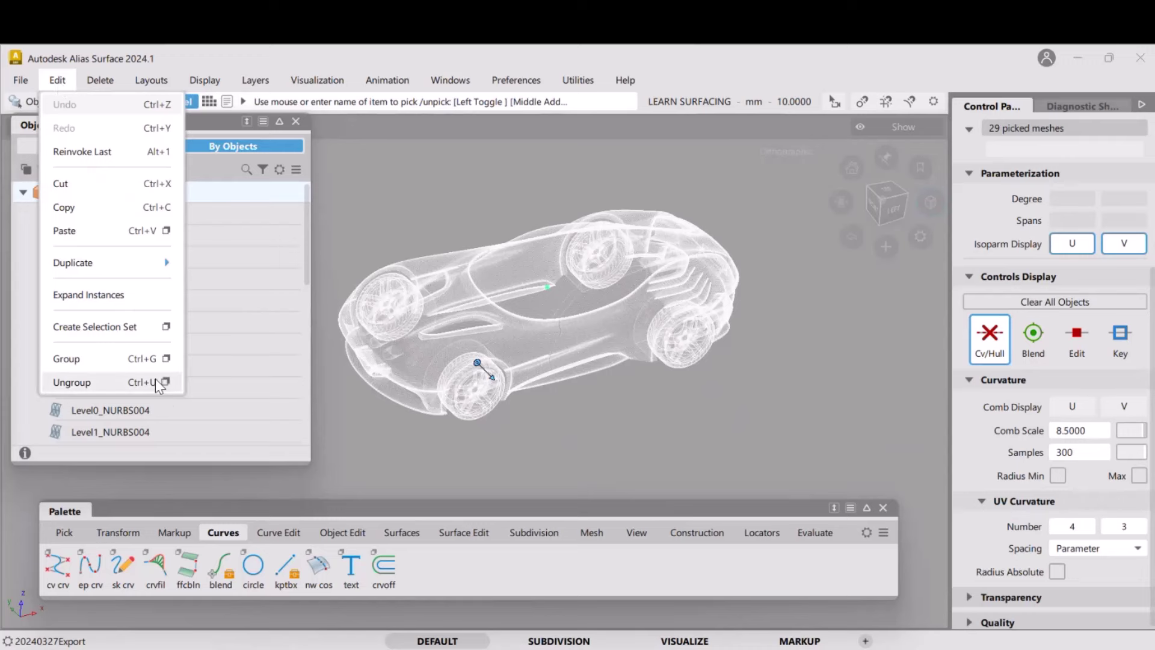
pyautogui.click(170, 378)
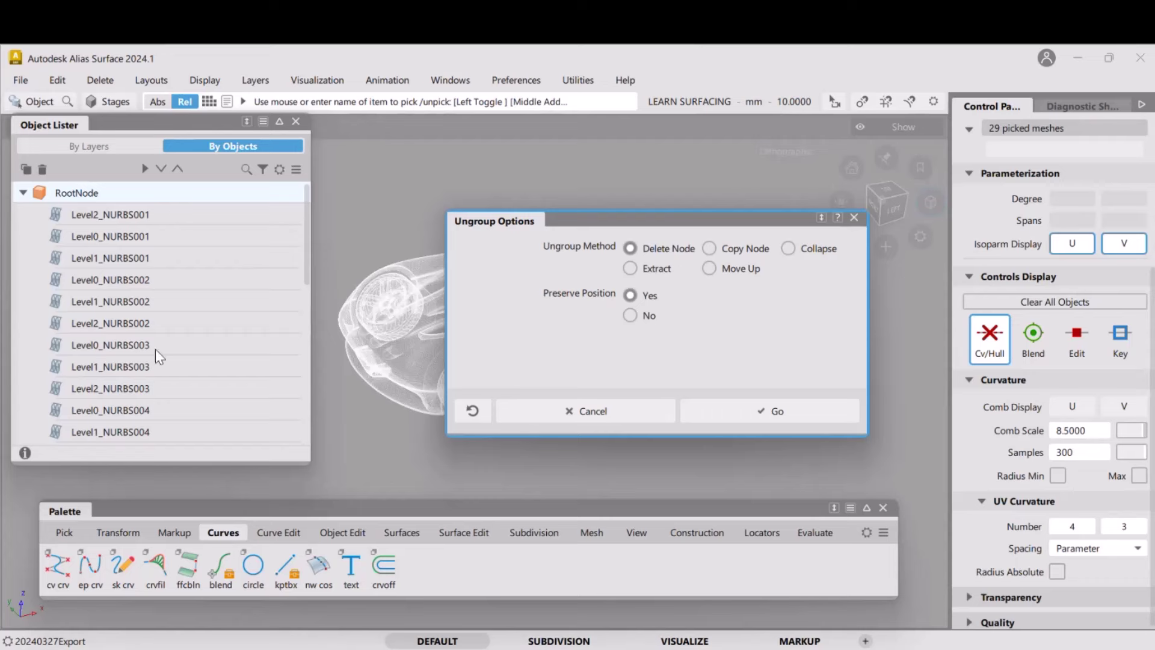
pyautogui.click(776, 414)
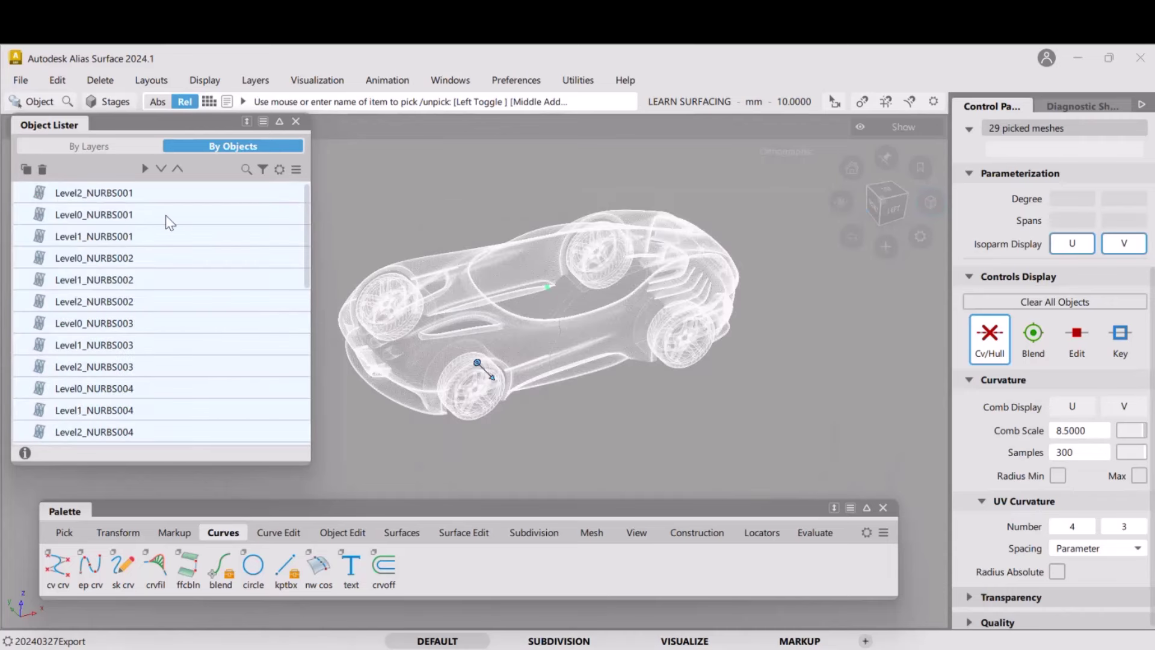
# Check the ungrouped wheel meshes Level0_NURBS001, Level1_NURBS001 and Level0_NURBS002 by picking each individually, and clear the pick
pyautogui.click(151, 211)
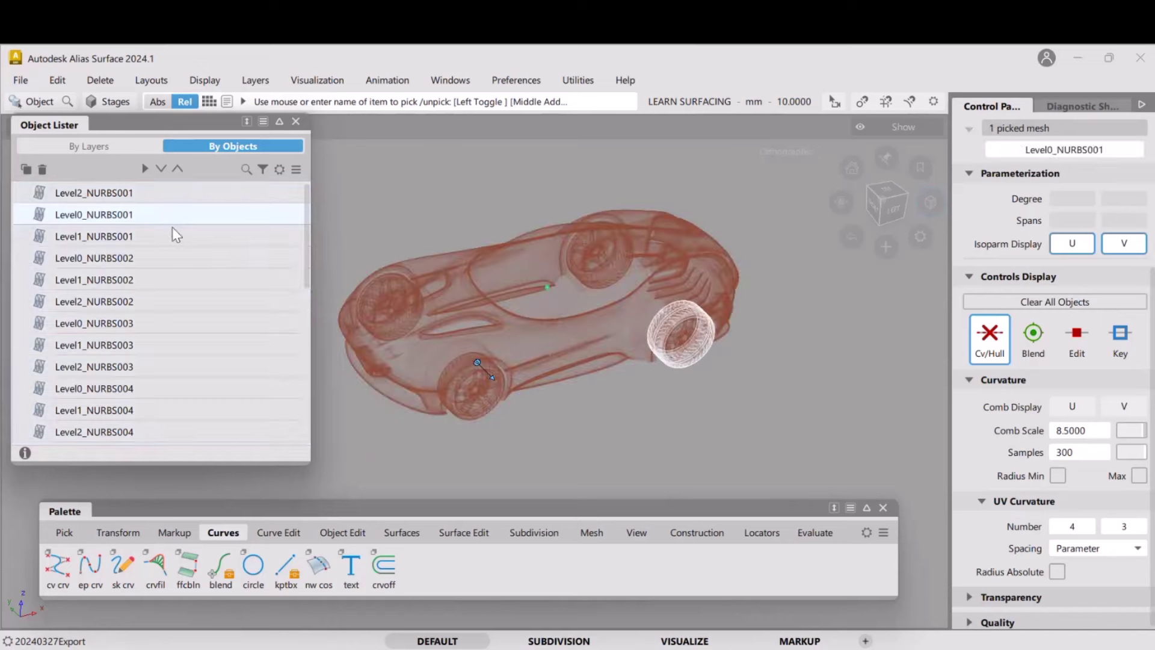
pyautogui.click(161, 236)
pyautogui.click(164, 260)
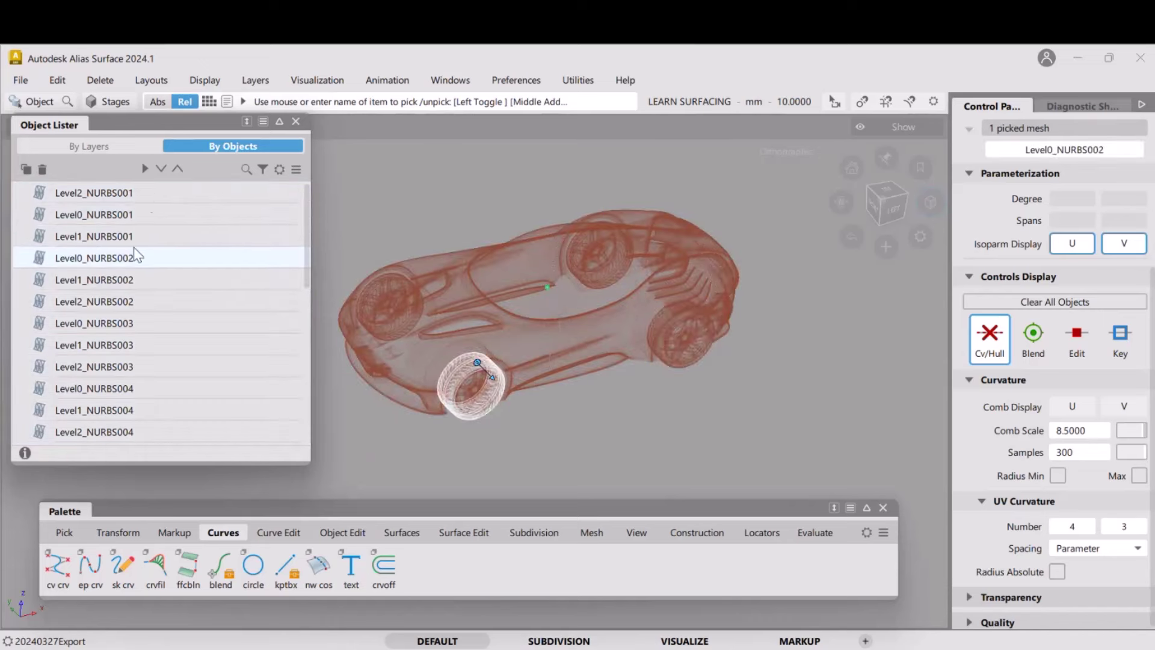
pyautogui.click(621, 376)
# Pick the car's upper body mesh in the view and locate its entry in the Object Lister
pyautogui.keyDown('ctrl'); pyautogui.keyDown('shift'); pyautogui.moveTo(546, 325); pyautogui.dragTo(552, 362); pyautogui.keyUp('shift'); pyautogui.keyUp('ctrl')
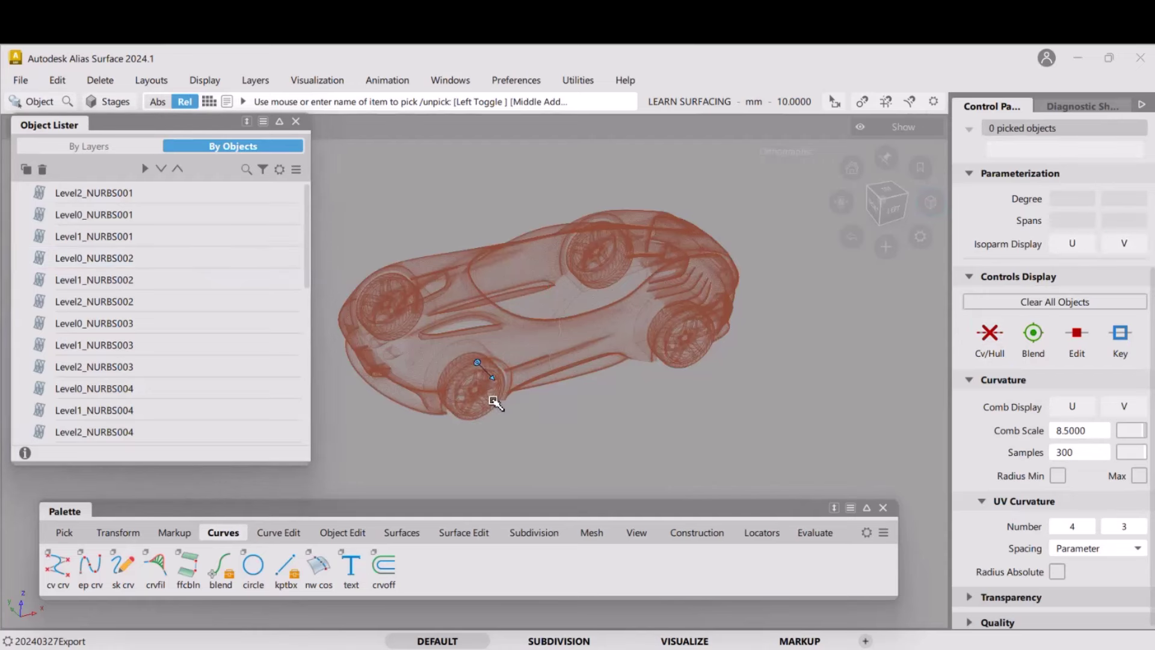
pyautogui.click(547, 361)
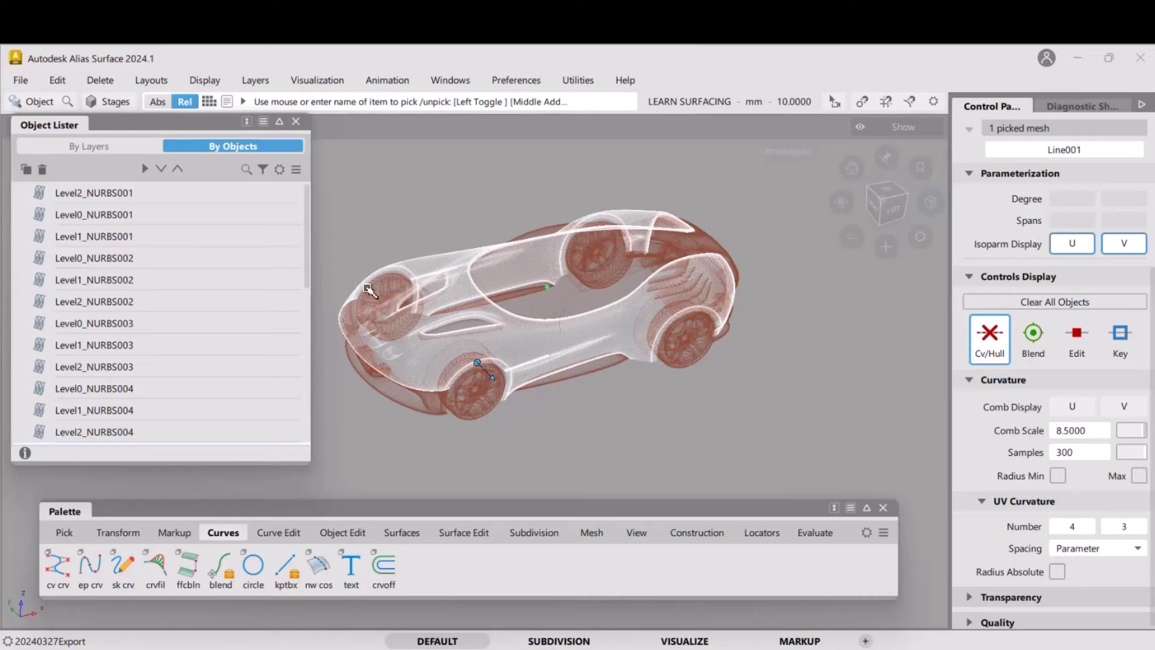
pyautogui.moveTo(306, 258); pyautogui.dragTo(322, 324)
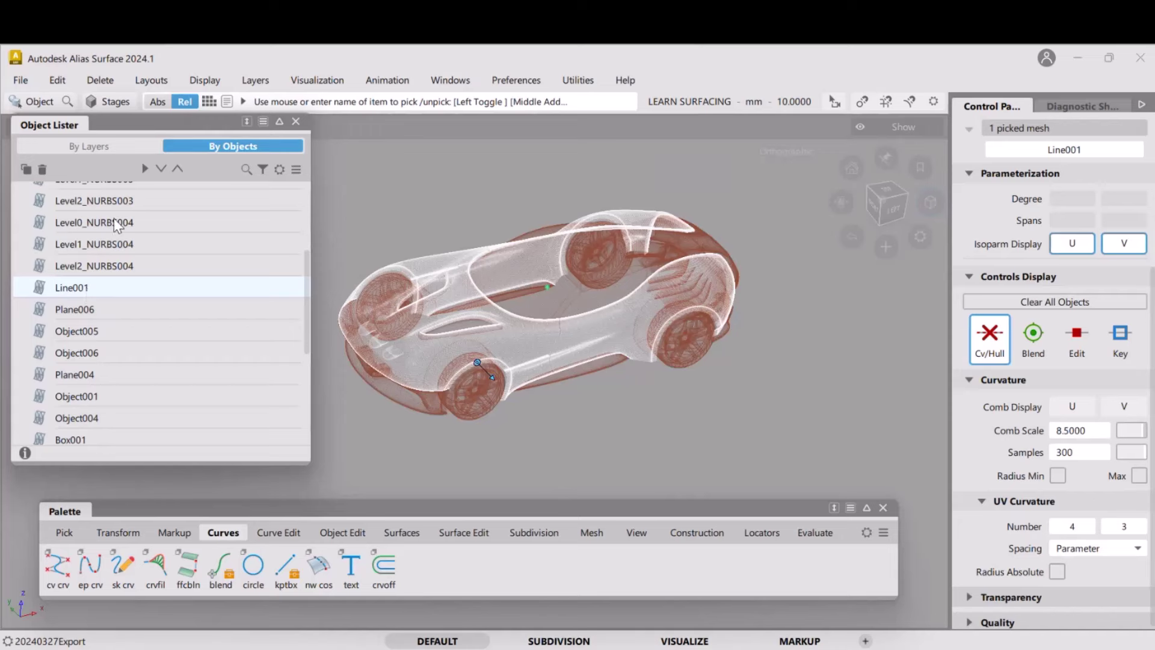
# Create a new layer named "body upper" in the layer-based listing
pyautogui.click(103, 146)
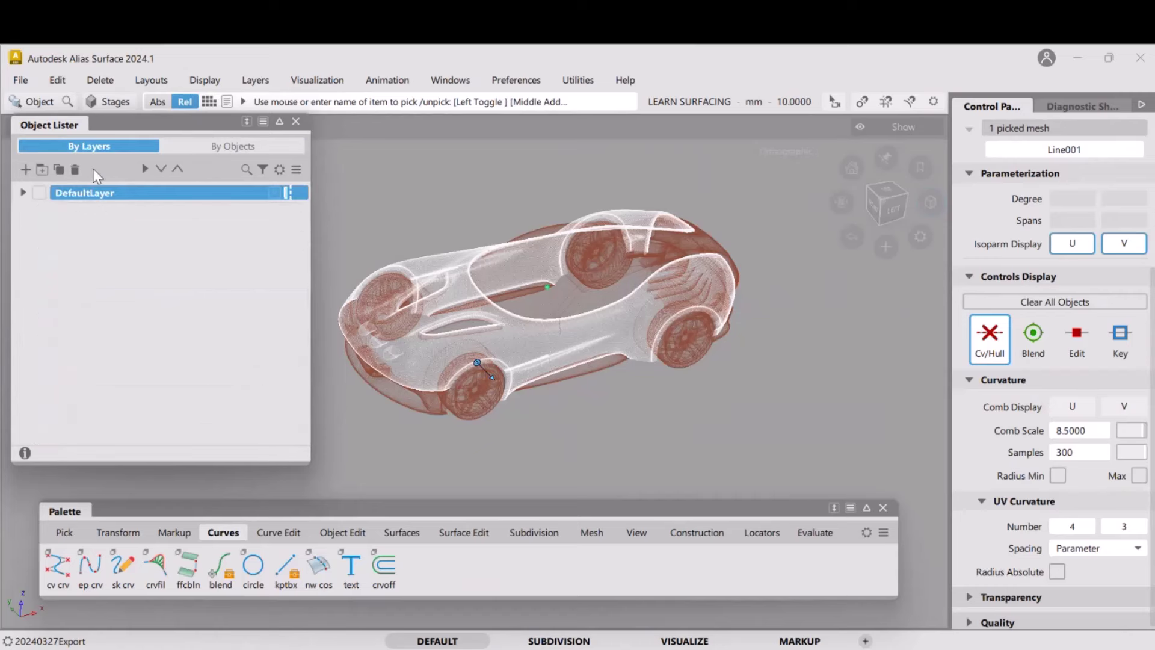
pyautogui.click(27, 169)
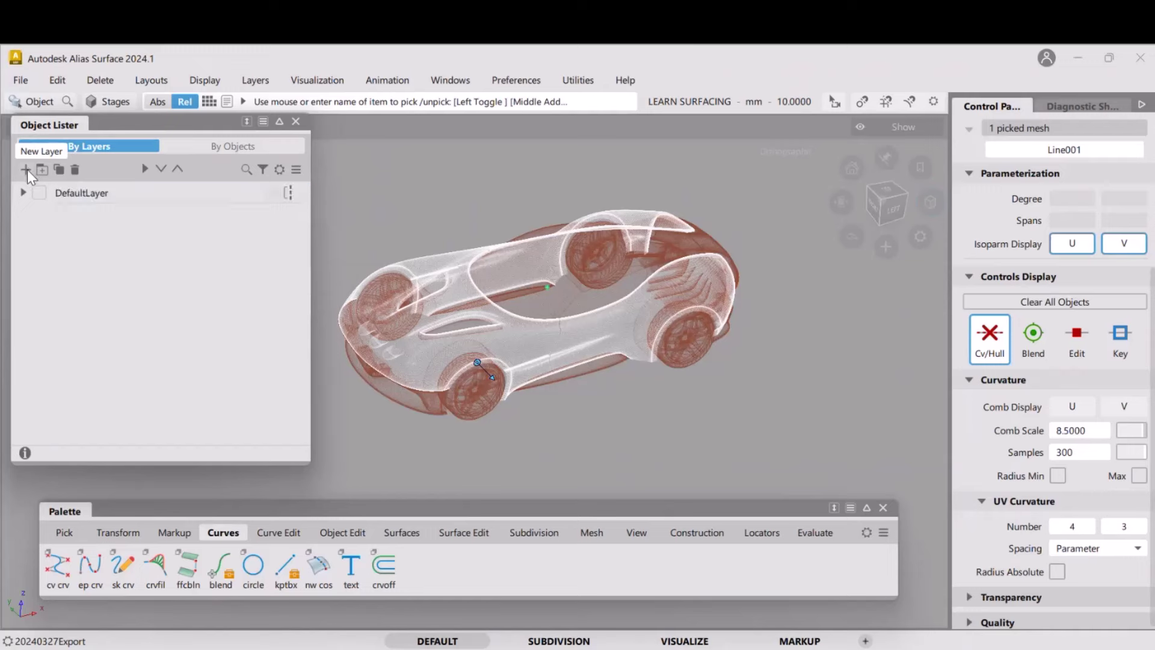
pyautogui.doubleClick(60, 215)
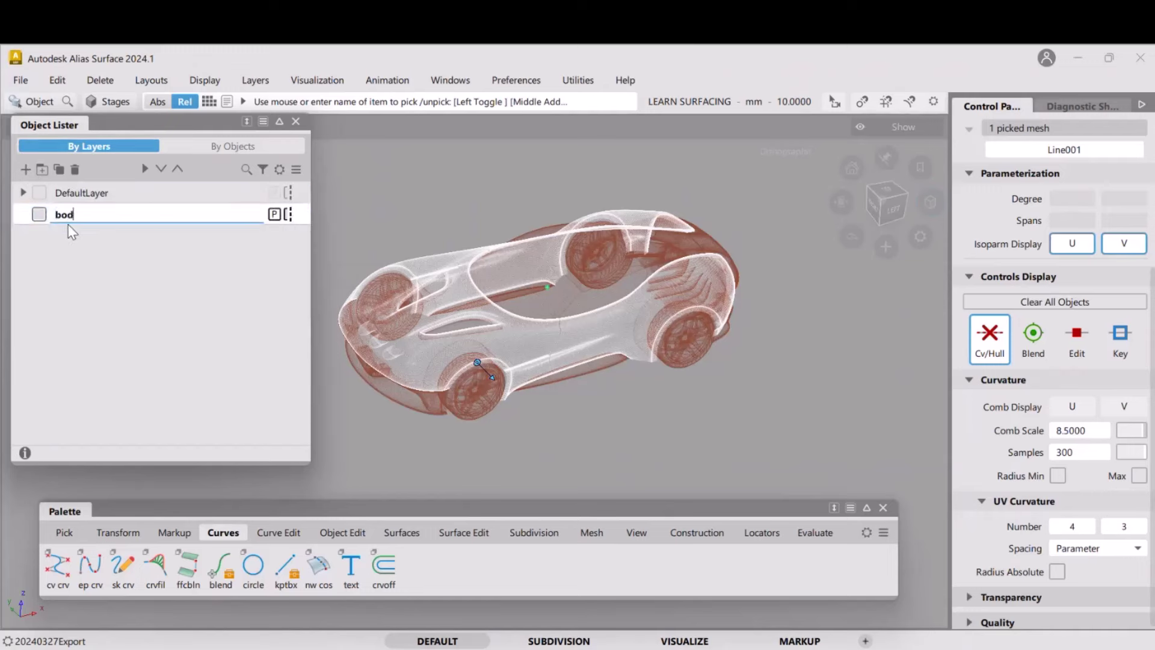
pyautogui.write('body upper')
pyautogui.press('Return')
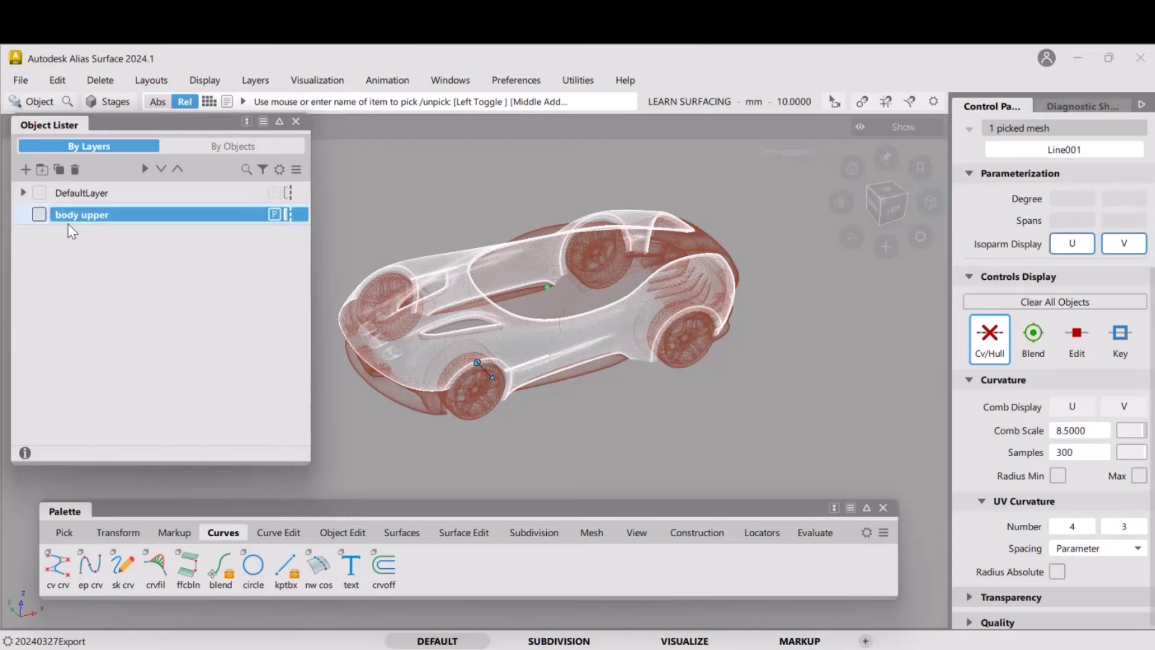
# Assign the picked upper body mesh to the "body upper" layer and hide that layer
pyautogui.rightClick(72, 224)
pyautogui.click(90, 232)
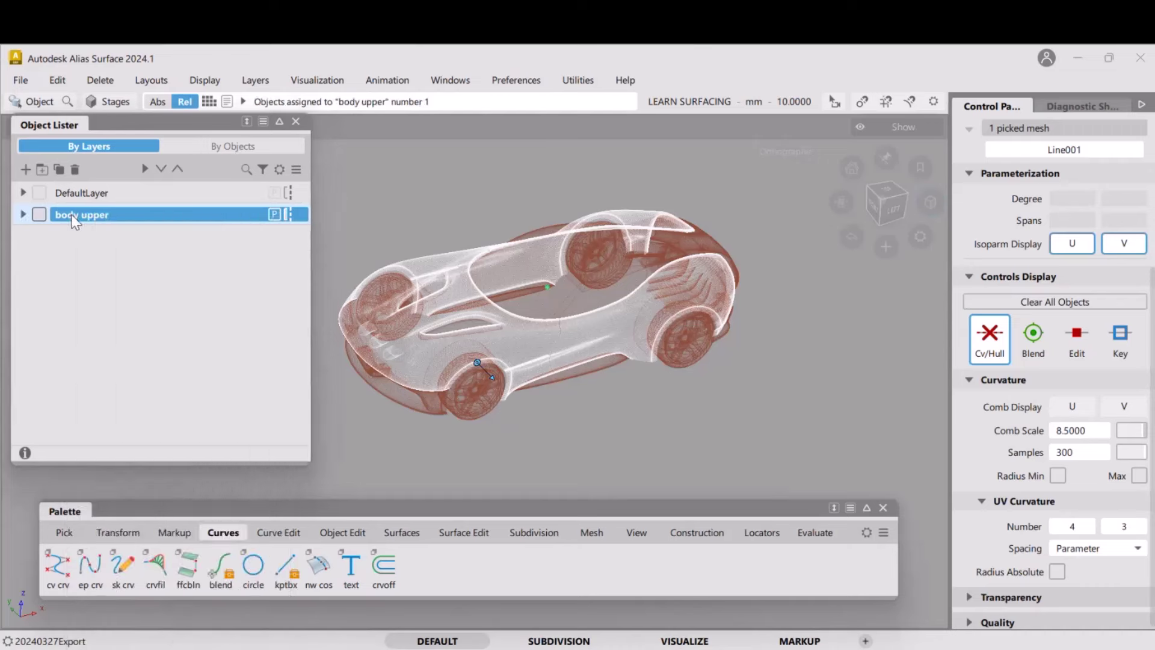
pyautogui.click(39, 214)
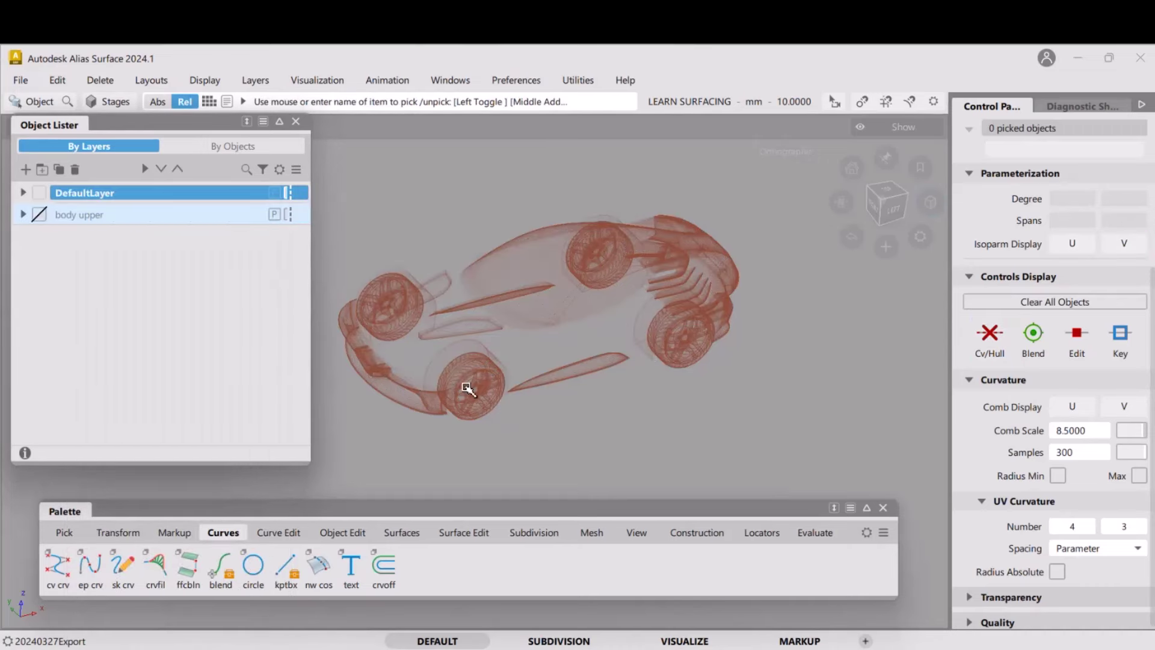
# Pick the rim mesh Level1_NURBS002 of the front wheel nearest the viewer
pyautogui.keyDown('alt'); pyautogui.keyDown('shift'); pyautogui.moveTo(474, 390); pyautogui.dragTo(511, 366, button='right'); pyautogui.keyUp('shift'); pyautogui.keyUp('alt')
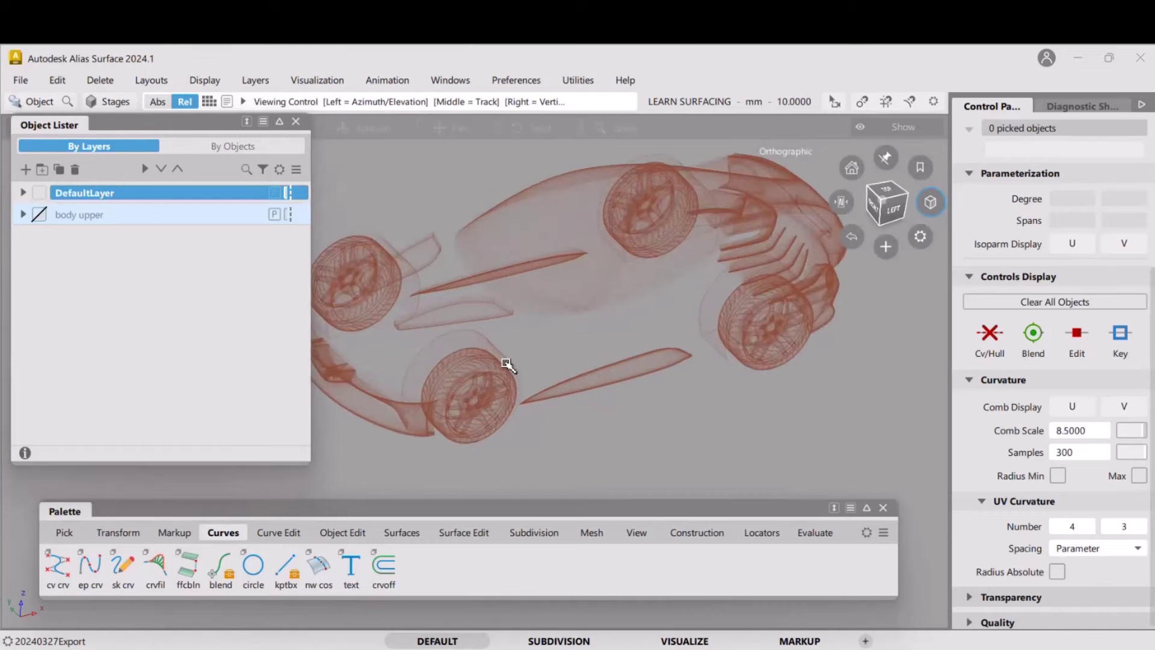
pyautogui.keyDown('alt'); pyautogui.keyDown('shift'); pyautogui.moveTo(511, 366); pyautogui.dragTo(662, 345, button='middle'); pyautogui.keyUp('shift'); pyautogui.keyUp('alt')
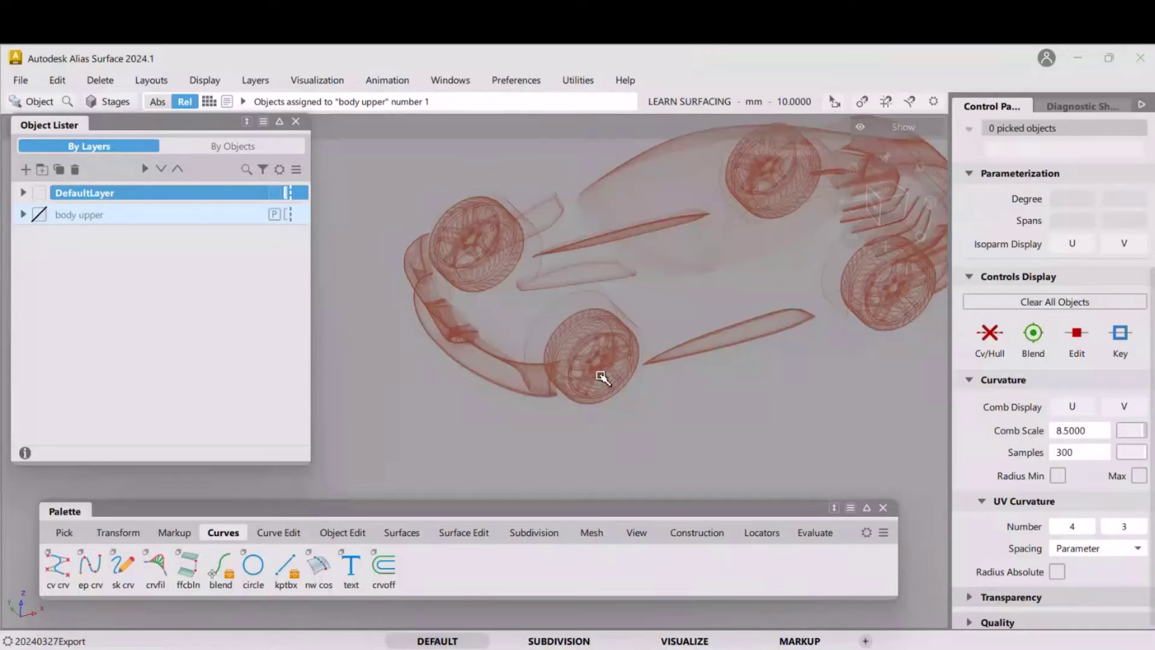
pyautogui.keyDown('ctrl'); pyautogui.keyDown('shift'); pyautogui.moveTo(600, 376); pyautogui.dragTo(604, 414); pyautogui.keyUp('shift'); pyautogui.keyUp('ctrl')
pyautogui.keyDown('alt'); pyautogui.keyDown('shift'); pyautogui.moveTo(593, 370); pyautogui.dragTo(662, 206, button='right'); pyautogui.keyUp('shift'); pyautogui.keyUp('alt')
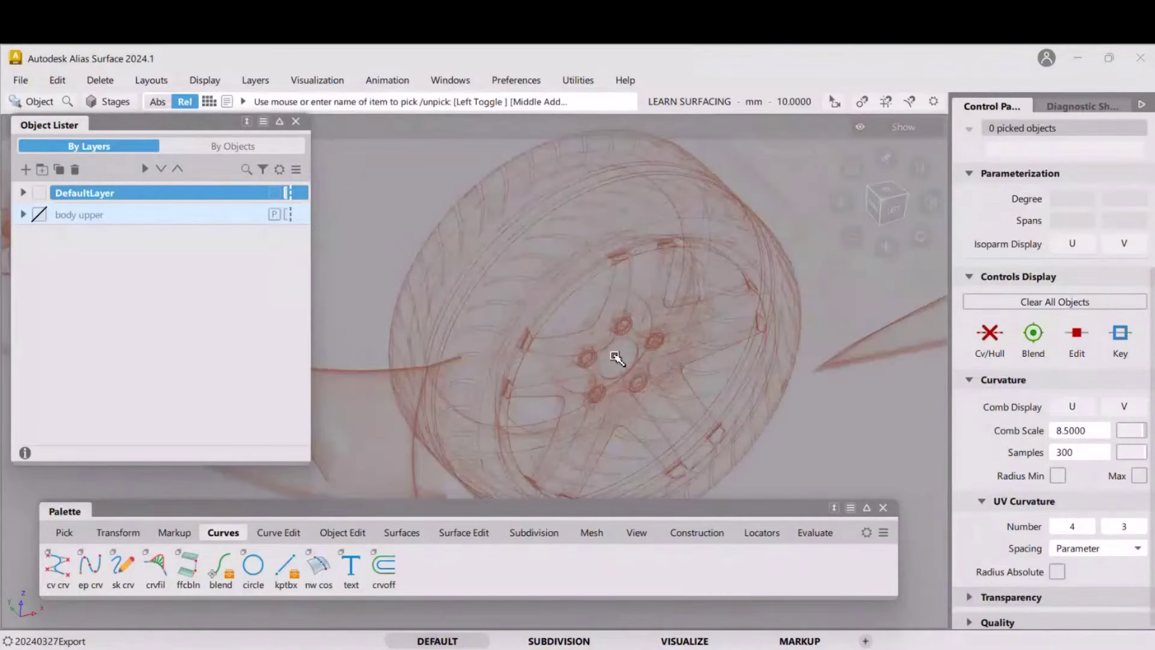
pyautogui.click(670, 387)
pyautogui.click(671, 389)
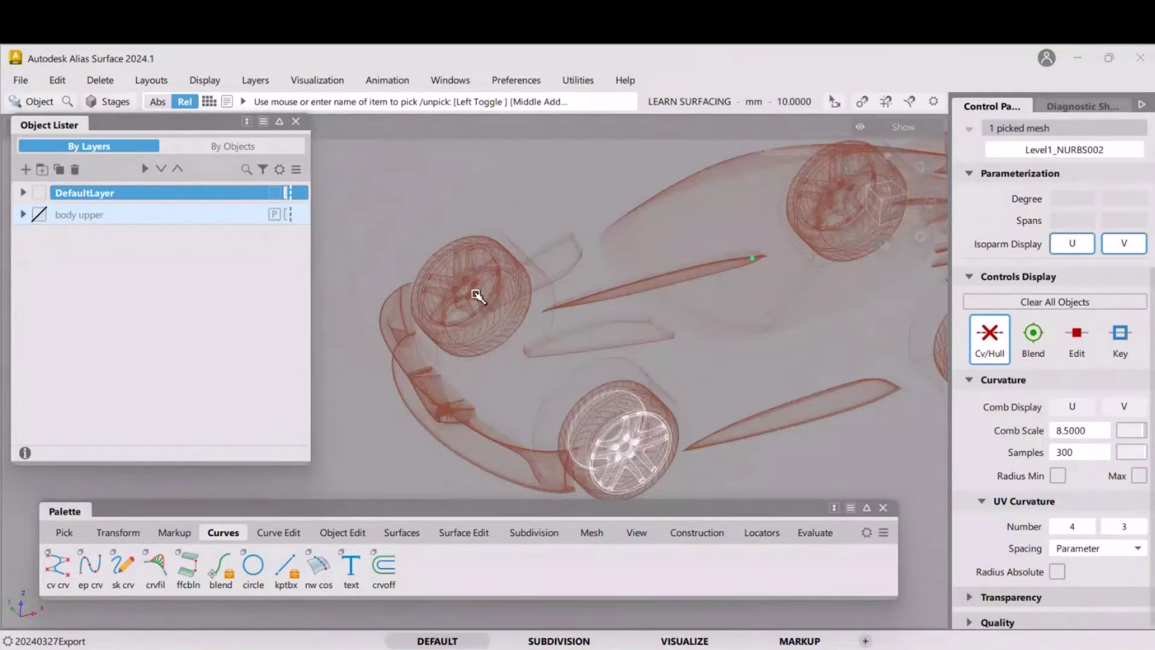
# Add the opposite front wheel's rim mesh, Level1_NURBS004, to the pick
pyautogui.keyDown('alt'); pyautogui.keyDown('shift'); pyautogui.click(471, 291); pyautogui.keyUp('shift'); pyautogui.keyUp('alt')
pyautogui.keyDown('alt'); pyautogui.keyDown('shift'); pyautogui.moveTo(478, 316); pyautogui.dragTo(501, 163, button='right'); pyautogui.keyUp('shift'); pyautogui.keyUp('alt')
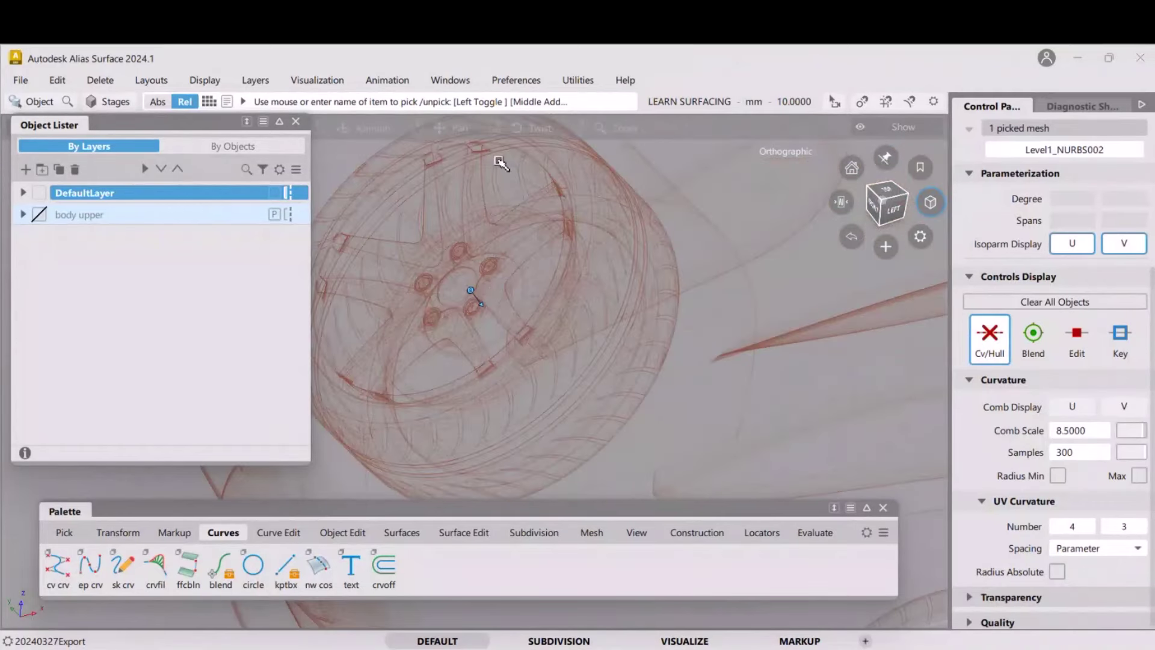
pyautogui.keyDown('alt'); pyautogui.keyDown('shift'); pyautogui.moveTo(402, 218); pyautogui.dragTo(482, 319); pyautogui.keyUp('shift'); pyautogui.keyUp('alt')
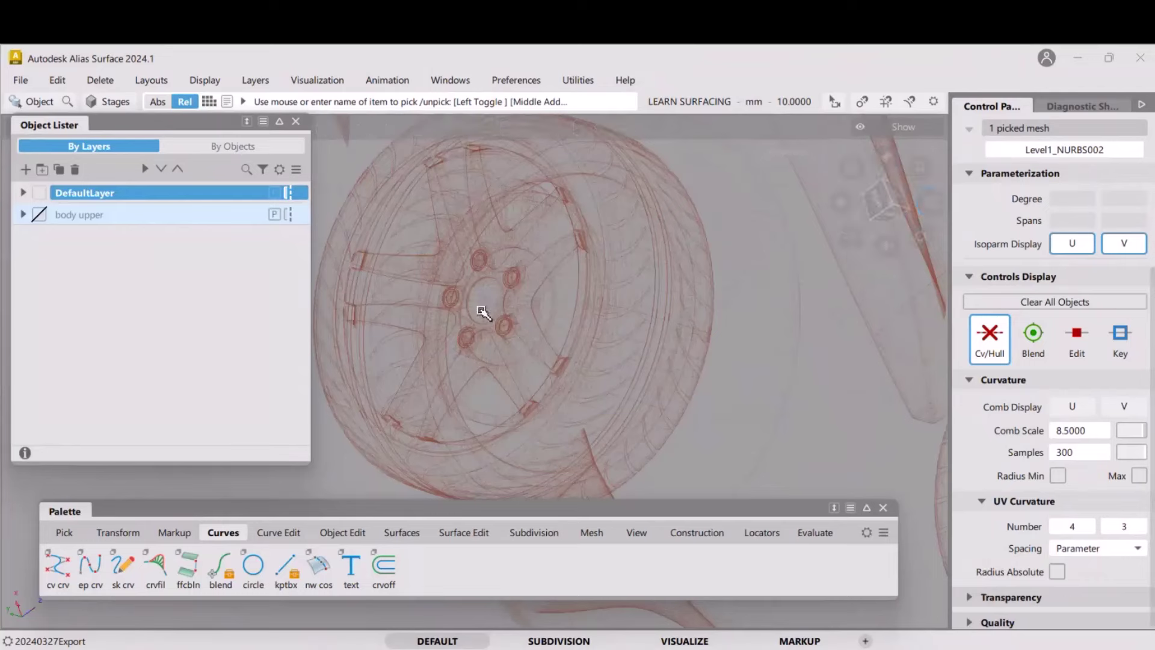
pyautogui.click(482, 305)
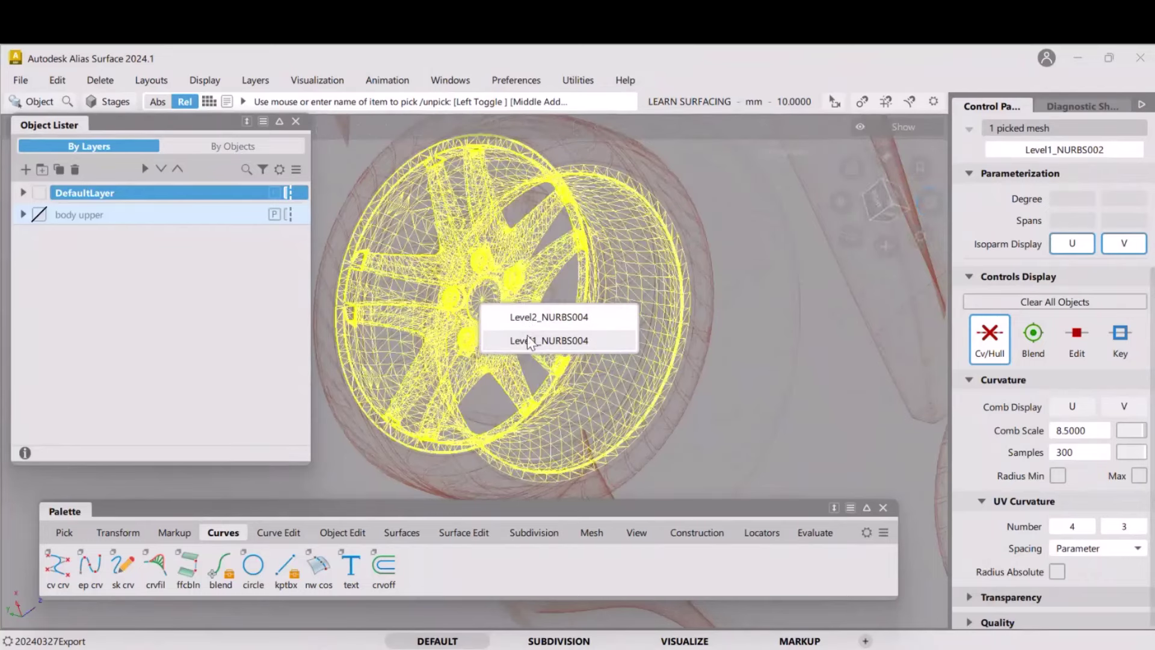
pyautogui.click(523, 338)
pyautogui.keyDown('alt'); pyautogui.keyDown('shift'); pyautogui.moveTo(586, 259); pyautogui.dragTo(467, 351, button='right'); pyautogui.keyUp('shift'); pyautogui.keyUp('alt')
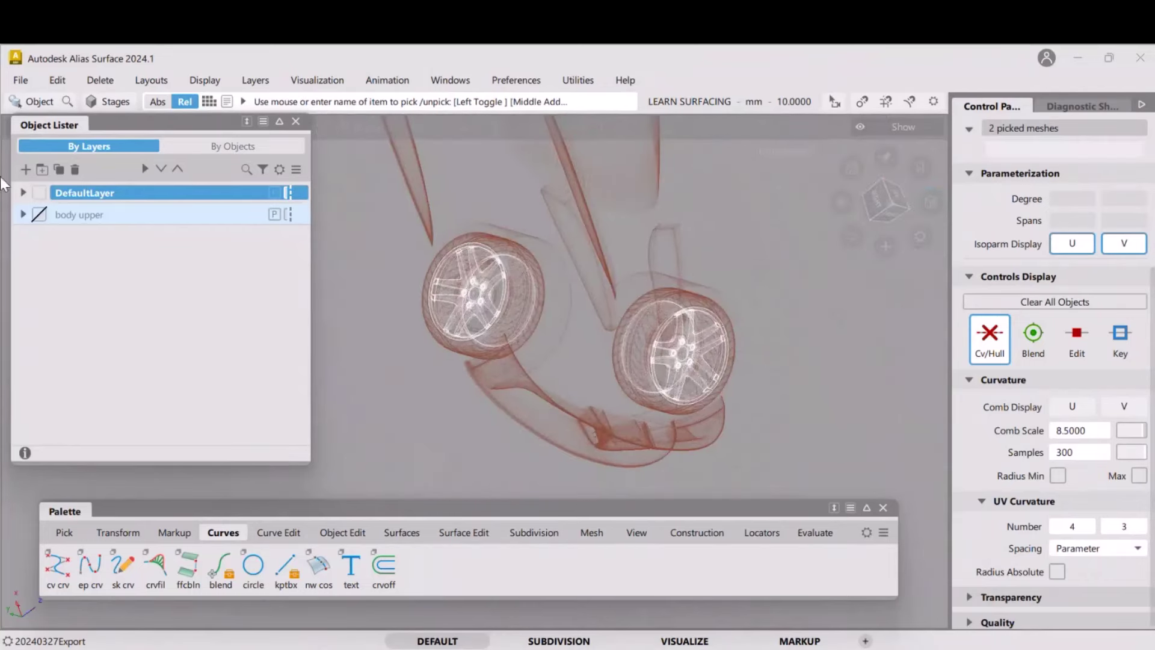
# Create another layer and name it "front alloys"
pyautogui.click(24, 170)
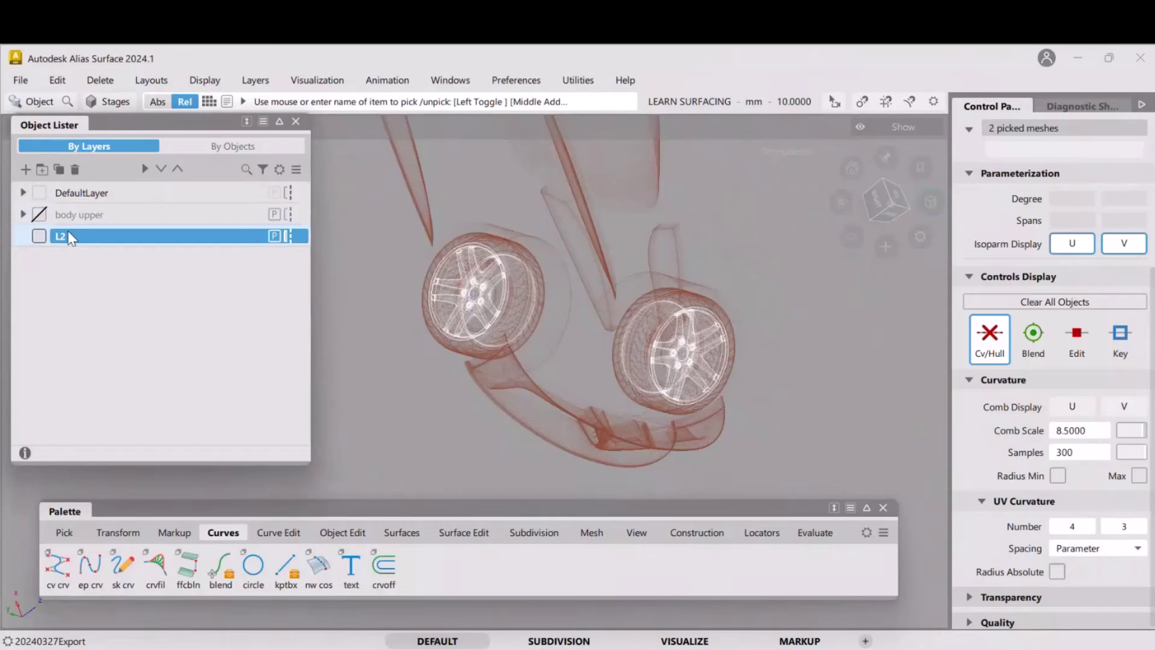
pyautogui.doubleClick(60, 236)
pyautogui.write('fr')
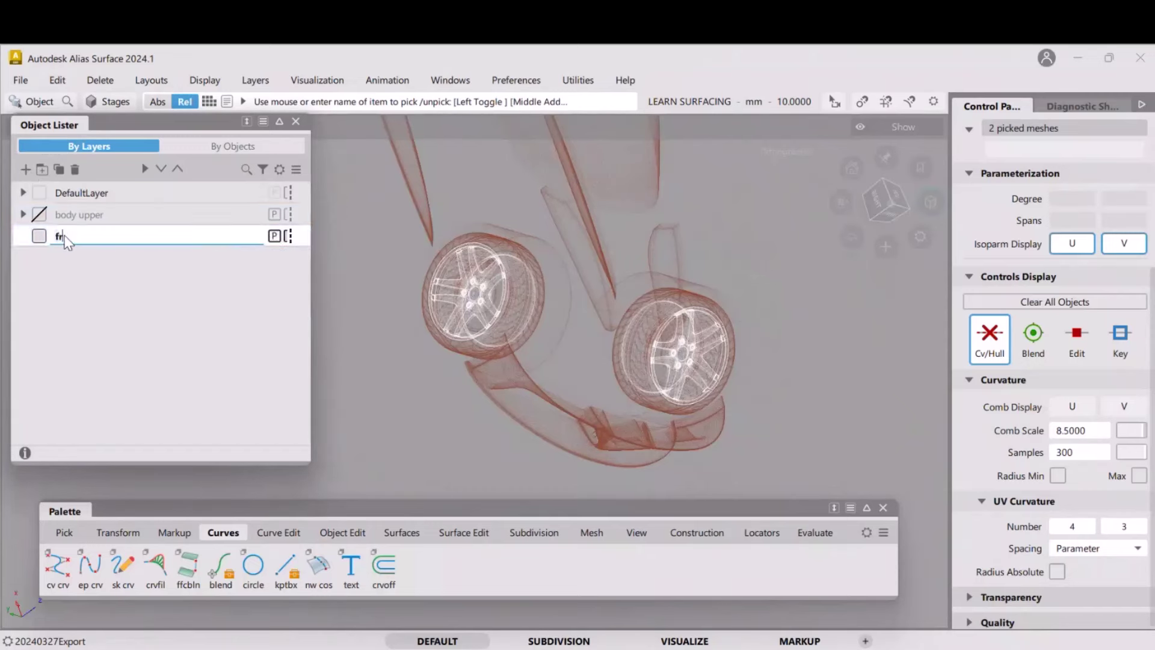
pyautogui.write('ont alloys')
pyautogui.press('Return')
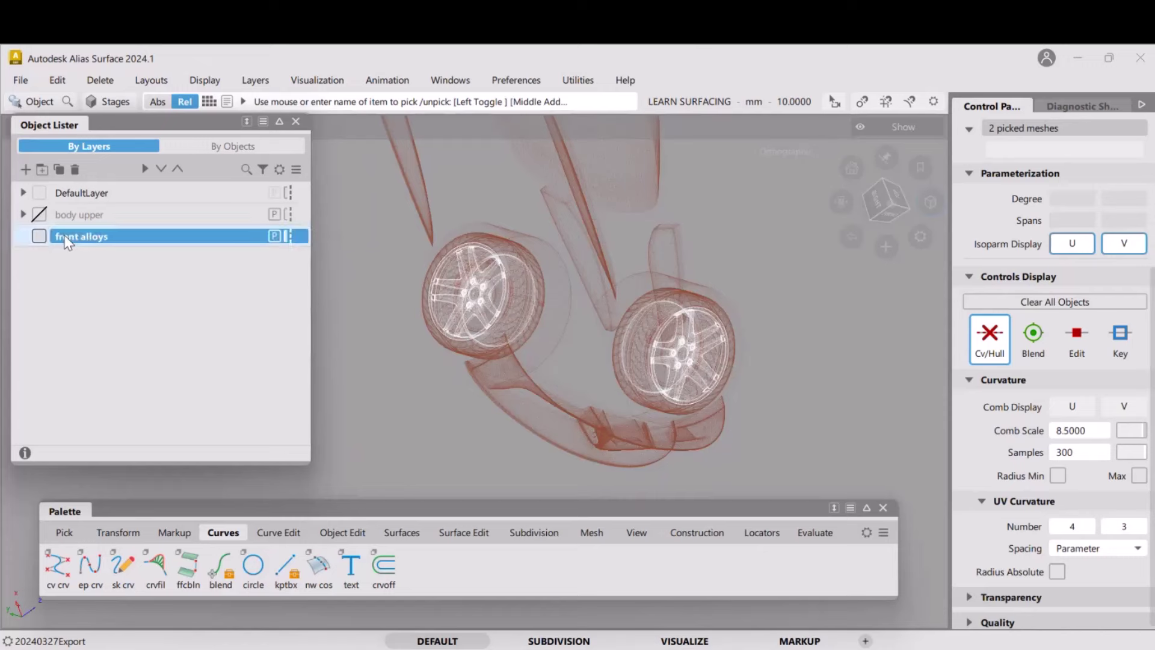
# Assign the two picked front rims to the "front alloys" layer, clear the pick and hide the layer
pyautogui.rightClick(64, 234)
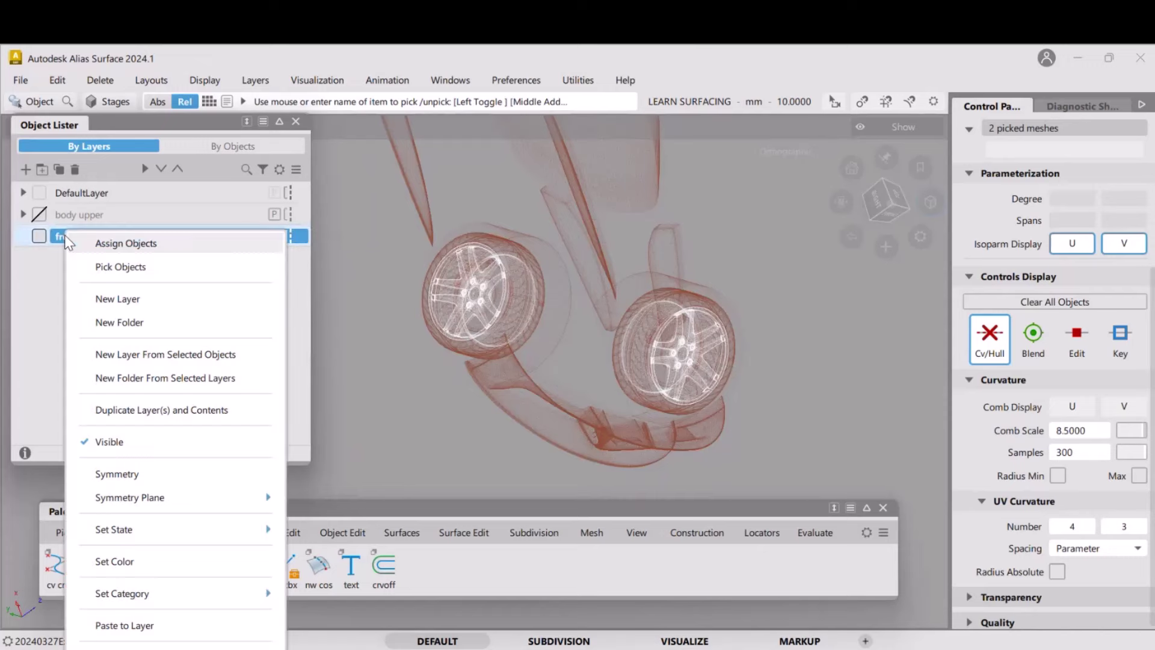
pyautogui.click(137, 246)
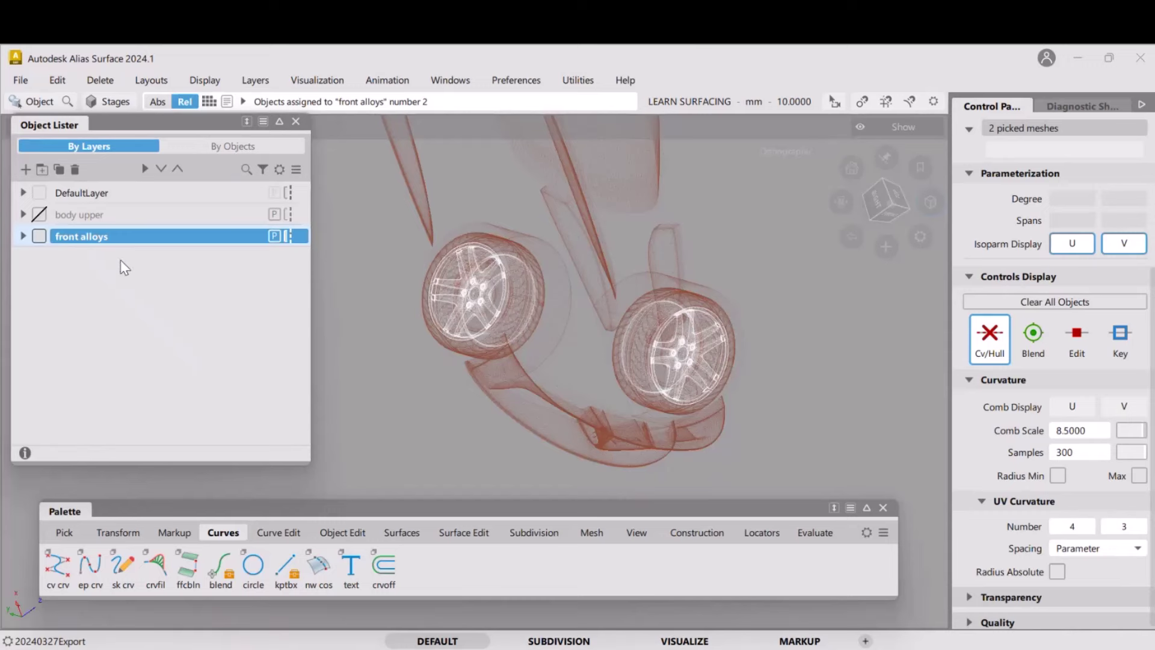
pyautogui.click(573, 402)
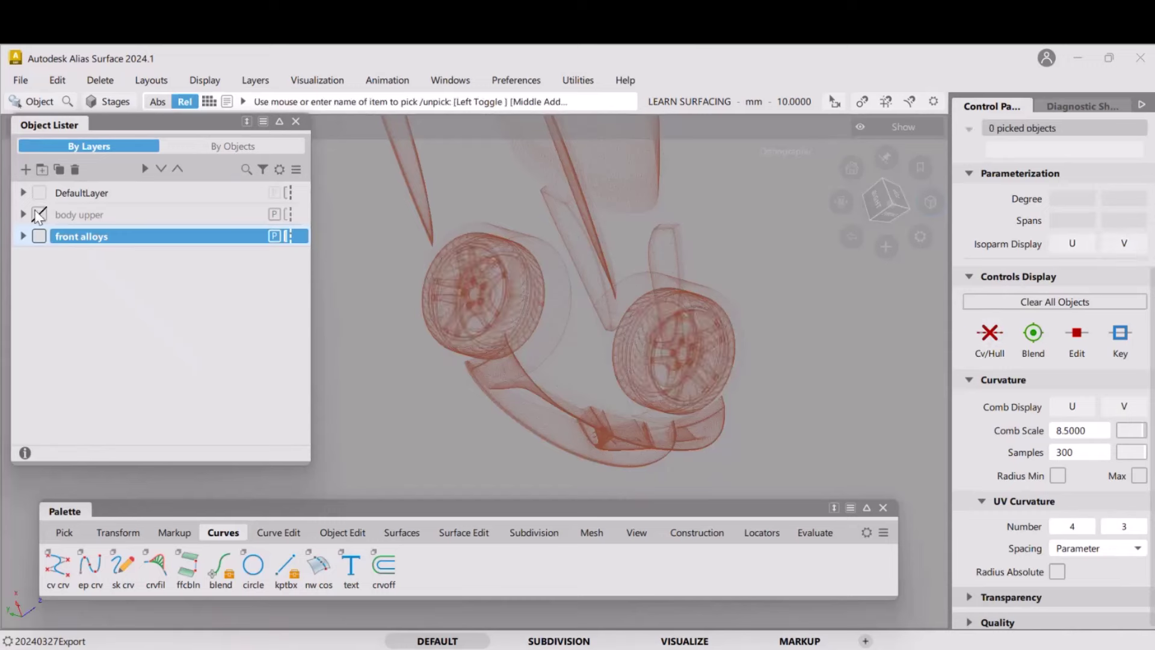
pyautogui.click(37, 236)
# Create a third layer and pick all the car meshes still visible
pyautogui.keyDown('alt'); pyautogui.keyDown('shift'); pyautogui.moveTo(528, 317); pyautogui.dragTo(587, 436, button='right'); pyautogui.keyUp('shift'); pyautogui.keyUp('alt')
pyautogui.keyDown('alt'); pyautogui.keyDown('shift'); pyautogui.moveTo(587, 436); pyautogui.dragTo(513, 369); pyautogui.keyUp('shift'); pyautogui.keyUp('alt')
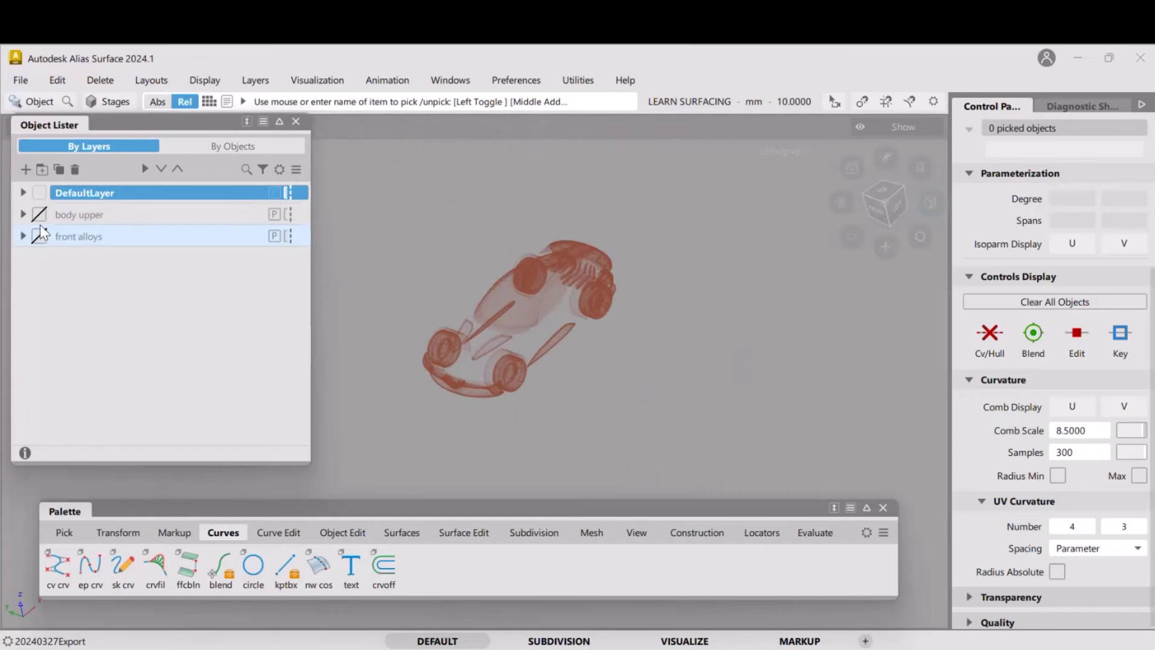
pyautogui.click(25, 169)
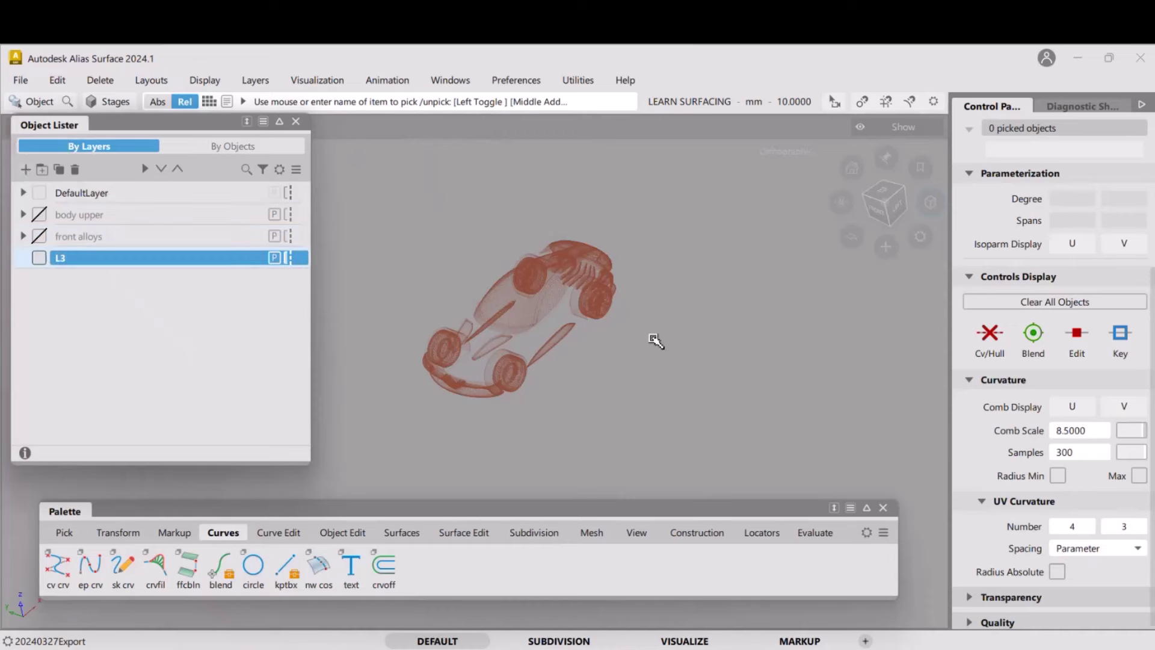
pyautogui.moveTo(619, 332)
pyautogui.keyDown('ctrl'); pyautogui.keyDown('shift'); pyautogui.mouseDown()
pyautogui.moveTo(620, 362)
pyautogui.moveTo(620, 342)
pyautogui.mouseUp(); pyautogui.keyUp('shift'); pyautogui.keyUp('ctrl')
pyautogui.moveTo(635, 223); pyautogui.dragTo(392, 400)
# Assign the picked car meshes to the third layer and rename that layer "MISC"
pyautogui.rightClick(85, 258)
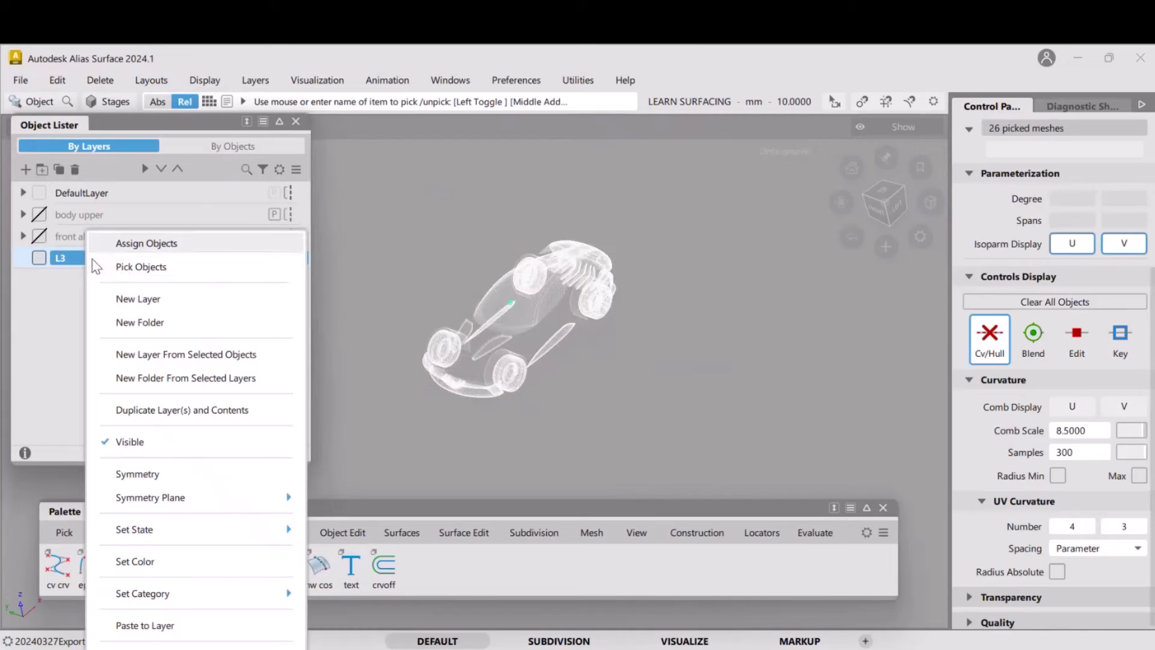
pyautogui.click(142, 240)
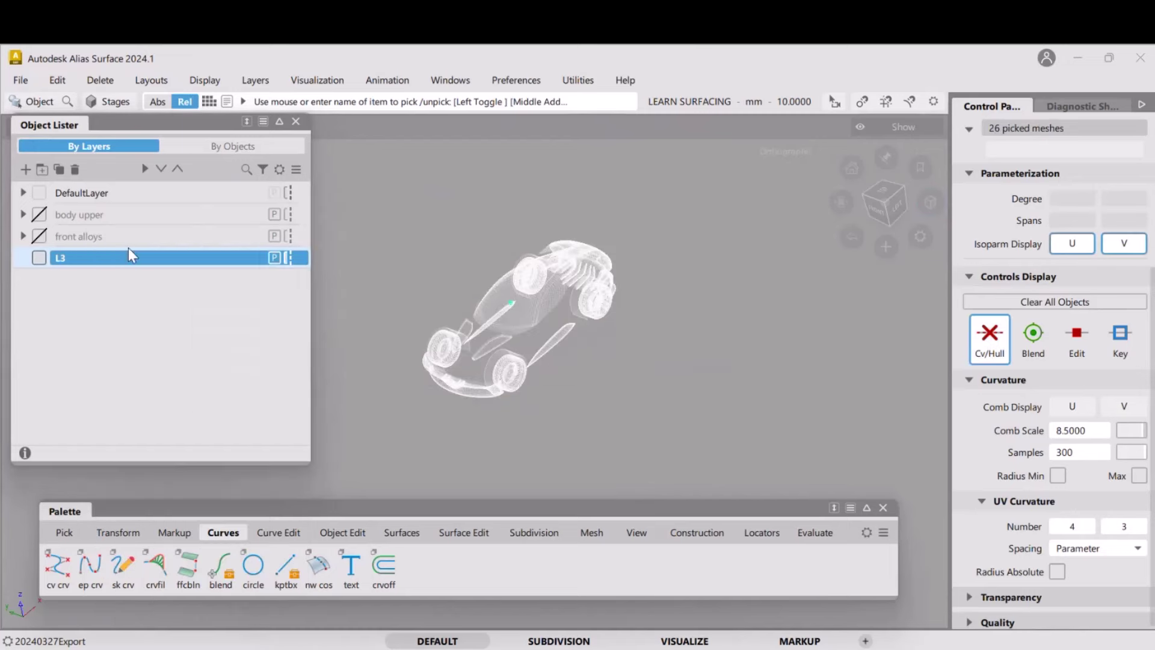
pyautogui.doubleClick(74, 259)
pyautogui.write('MISC')
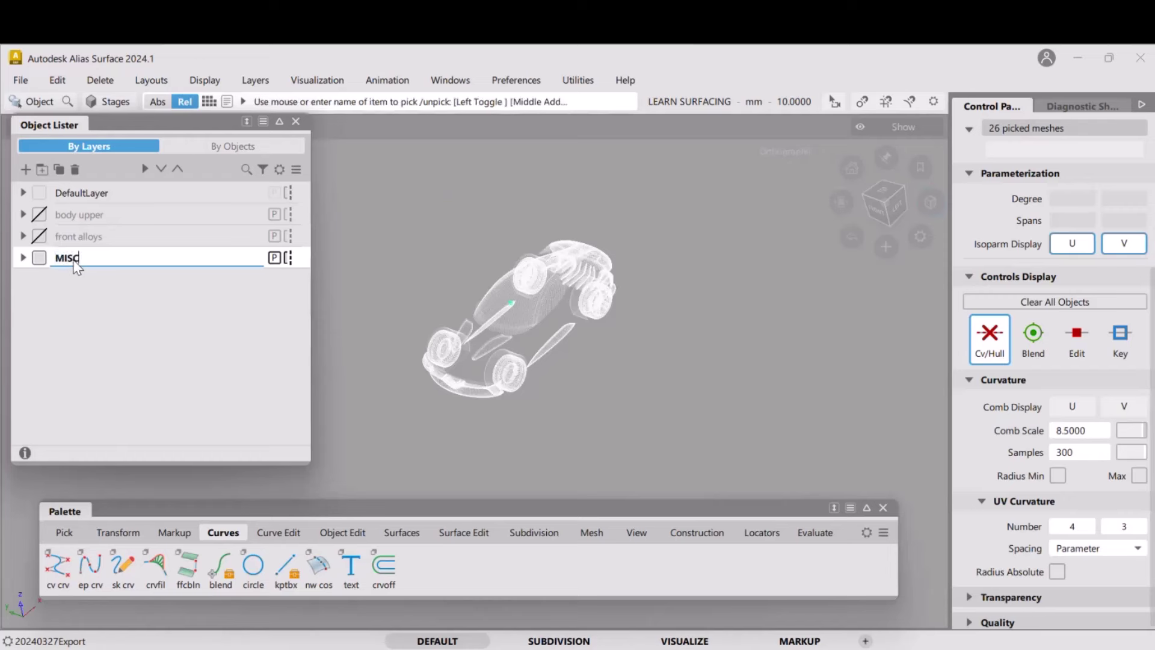
pyautogui.press('Return')
# Hide the "MISC" layer, leaving only the "front alloys" layer shown, and look at the rims from above
pyautogui.click(39, 258)
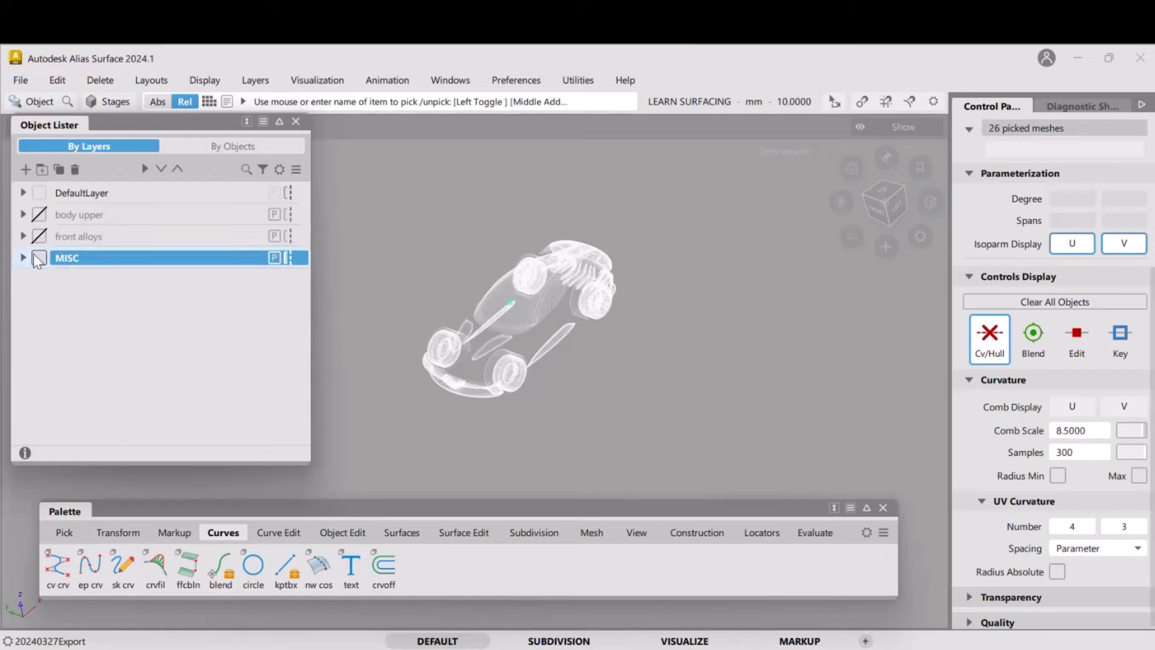
pyautogui.click(40, 235)
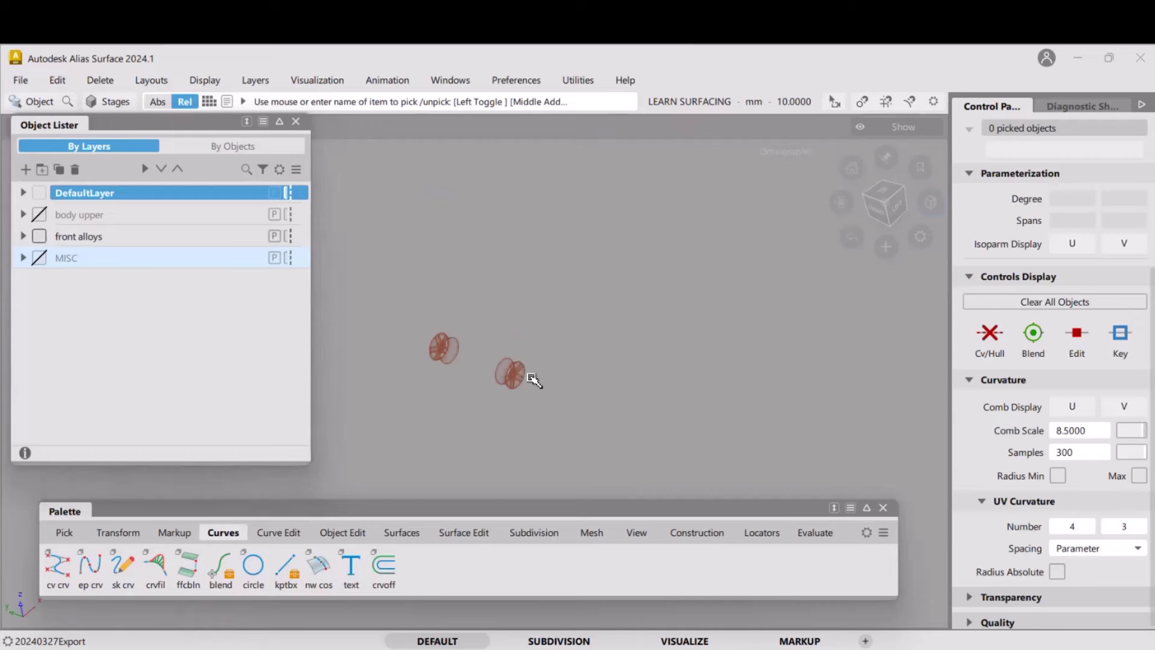
pyautogui.click(928, 200)
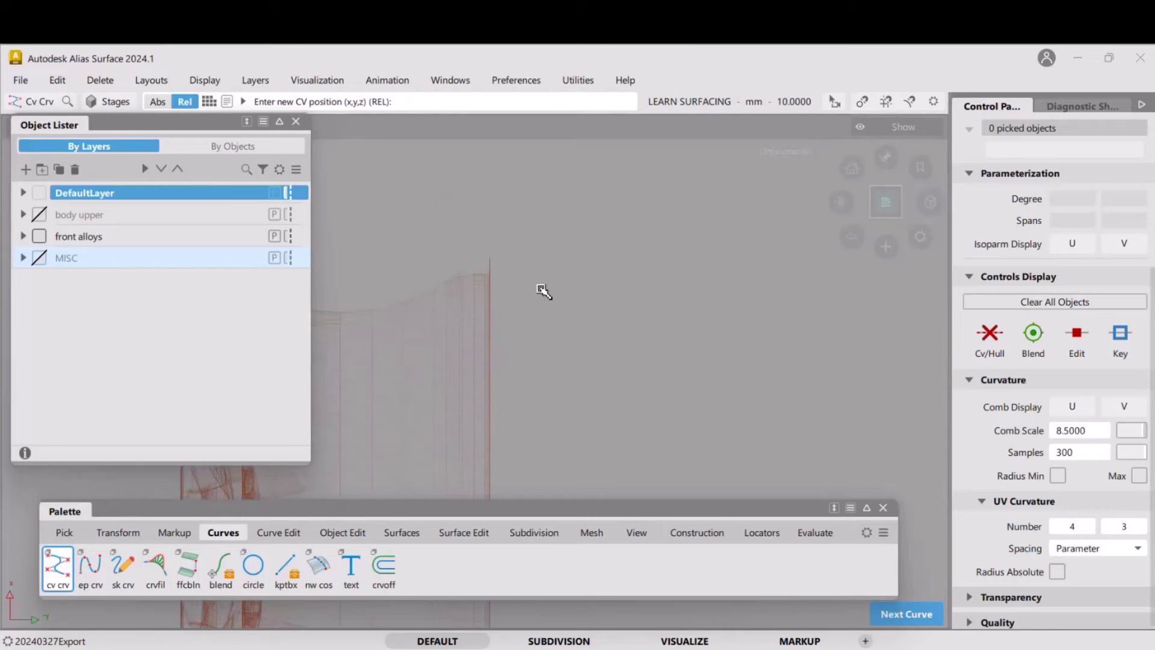
# Draw a straight degree 1 CV curve joining the matching inner rear corners of the two front rims
pyautogui.click(489, 256)
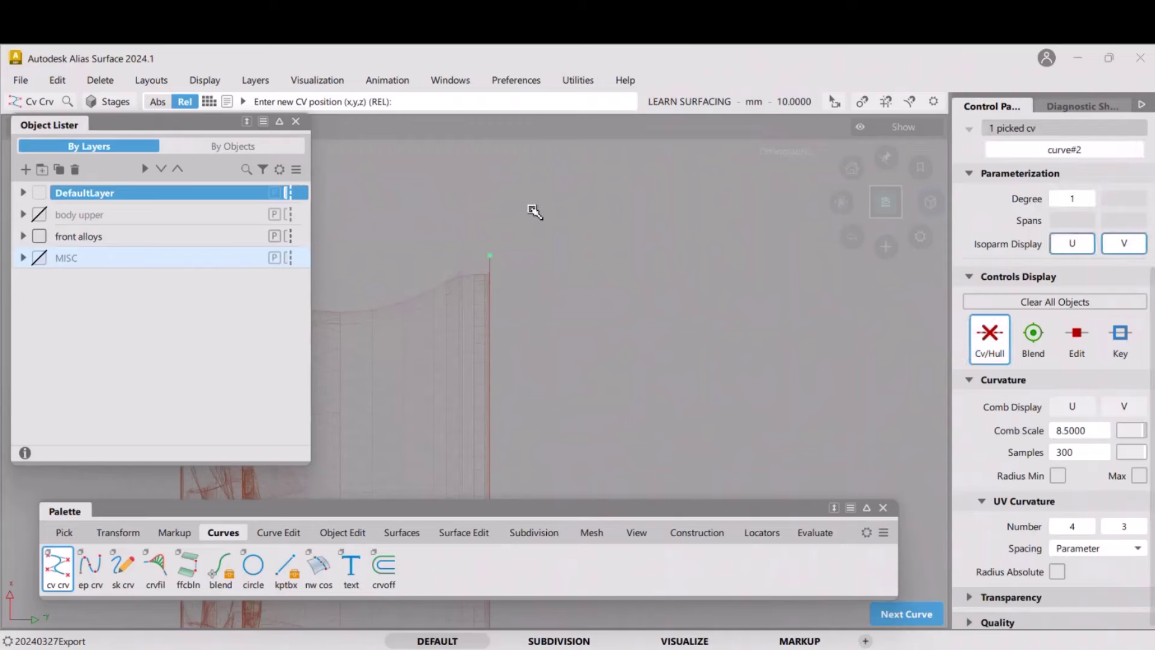
pyautogui.keyDown('alt'); pyautogui.keyDown('shift'); pyautogui.moveTo(577, 227); pyautogui.dragTo(595, 413, button='right'); pyautogui.keyUp('shift'); pyautogui.keyUp('alt')
pyautogui.keyDown('alt'); pyautogui.keyDown('shift'); pyautogui.moveTo(787, 363); pyautogui.dragTo(652, 376, button='middle'); pyautogui.keyUp('shift'); pyautogui.keyUp('alt')
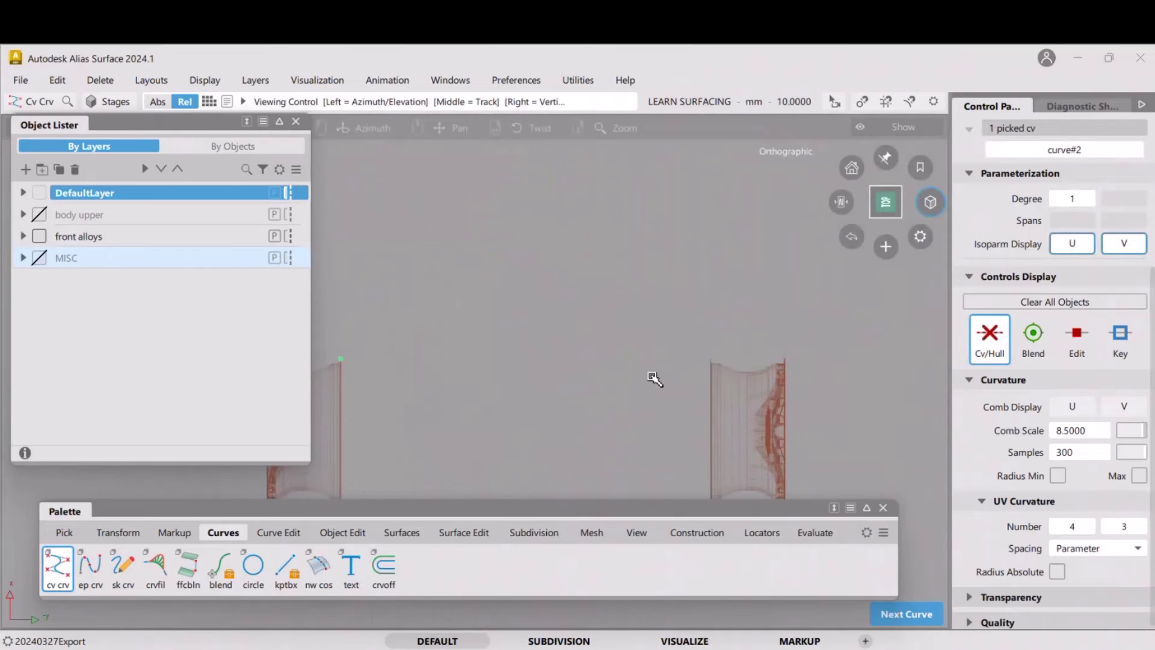
pyautogui.keyDown('alt'); pyautogui.keyDown('shift'); pyautogui.click(715, 378); pyautogui.keyUp('shift'); pyautogui.keyUp('alt')
pyautogui.keyDown('alt'); pyautogui.keyDown('shift'); pyautogui.moveTo(738, 369); pyautogui.dragTo(561, 369, button='middle'); pyautogui.keyUp('shift'); pyautogui.keyUp('alt')
pyautogui.keyDown('alt'); pyautogui.keyDown('shift'); pyautogui.moveTo(558, 371); pyautogui.dragTo(519, 391, button='right'); pyautogui.keyUp('shift'); pyautogui.keyUp('alt')
pyautogui.click(531, 294)
pyautogui.keyDown('alt'); pyautogui.keyDown('shift'); pyautogui.moveTo(519, 391); pyautogui.dragTo(668, 395, button='middle'); pyautogui.keyUp('shift'); pyautogui.keyUp('alt')
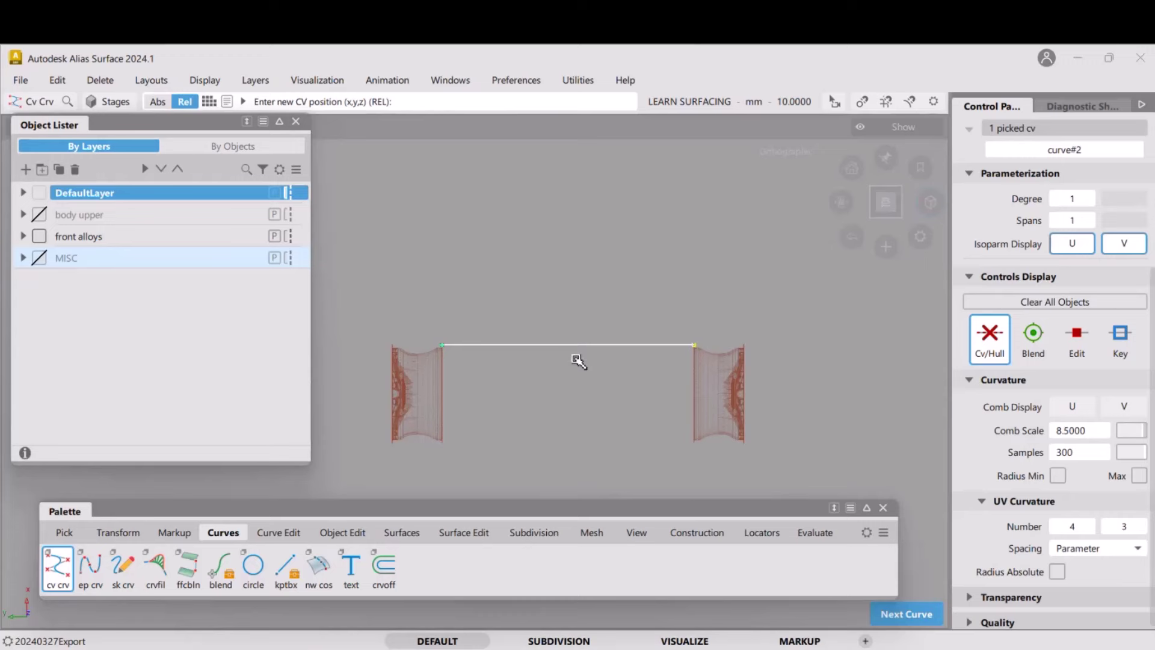
pyautogui.keyDown('alt'); pyautogui.keyDown('shift'); pyautogui.moveTo(593, 305); pyautogui.dragTo(643, 405, button='right'); pyautogui.keyUp('shift'); pyautogui.keyUp('alt')
pyautogui.keyDown('alt'); pyautogui.keyDown('shift'); pyautogui.moveTo(644, 405); pyautogui.dragTo(605, 312, button='middle'); pyautogui.keyUp('shift'); pyautogui.keyUp('alt')
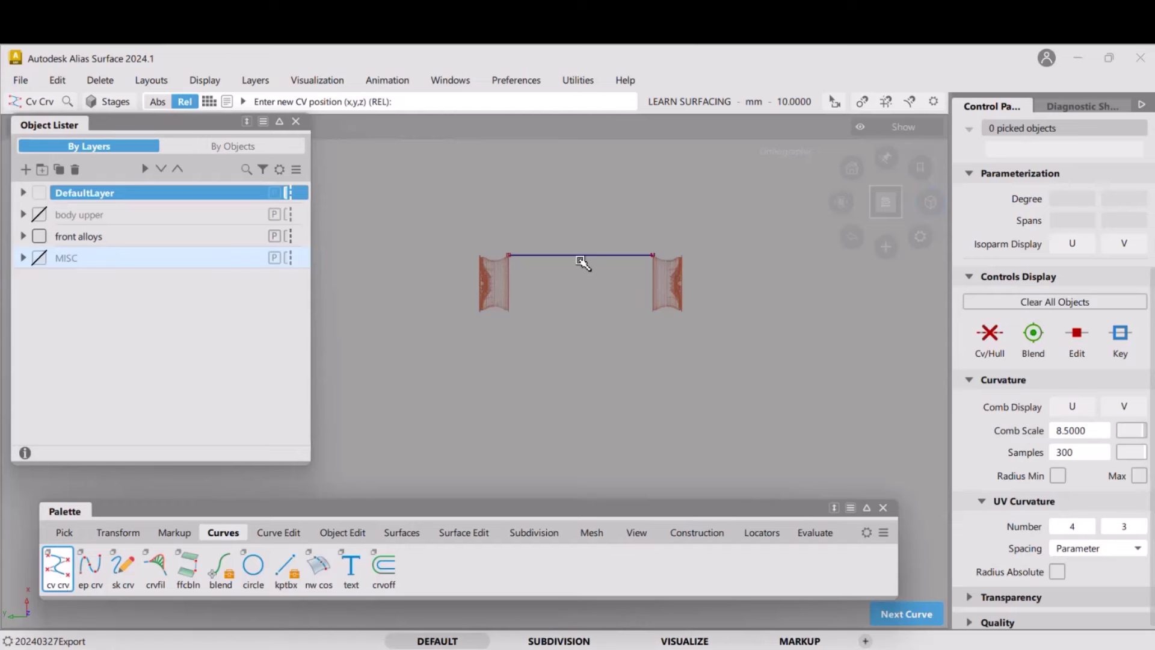
pyautogui.click(40, 257)
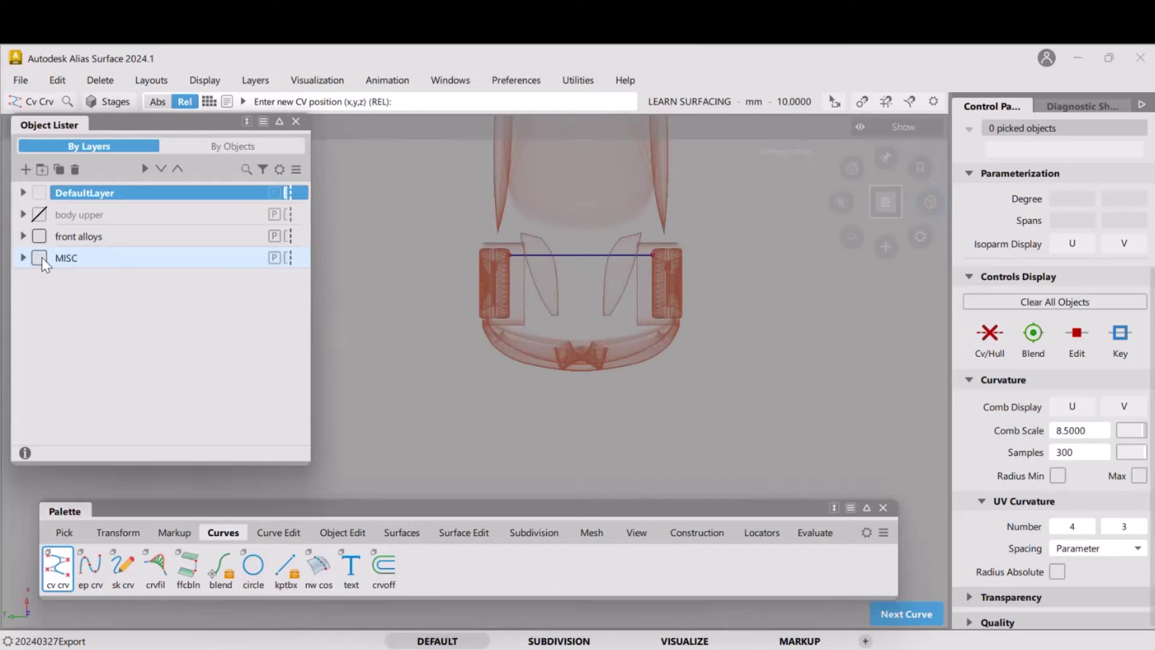
pyautogui.click(39, 258)
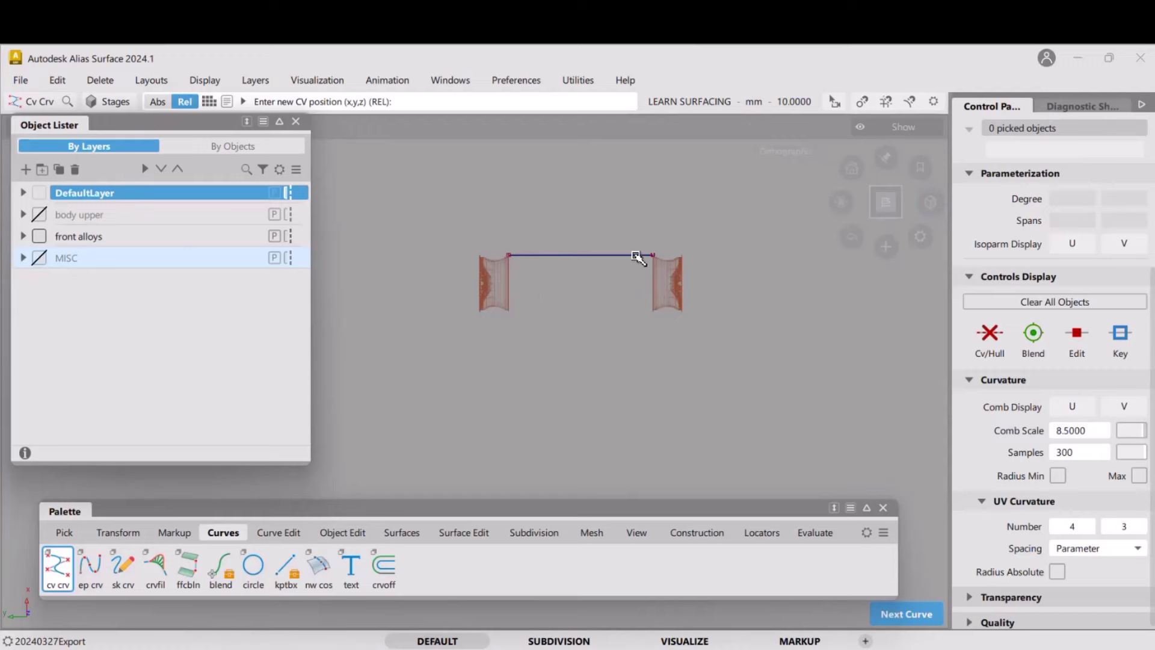
pyautogui.moveTo(636, 258); pyautogui.dragTo(581, 256)
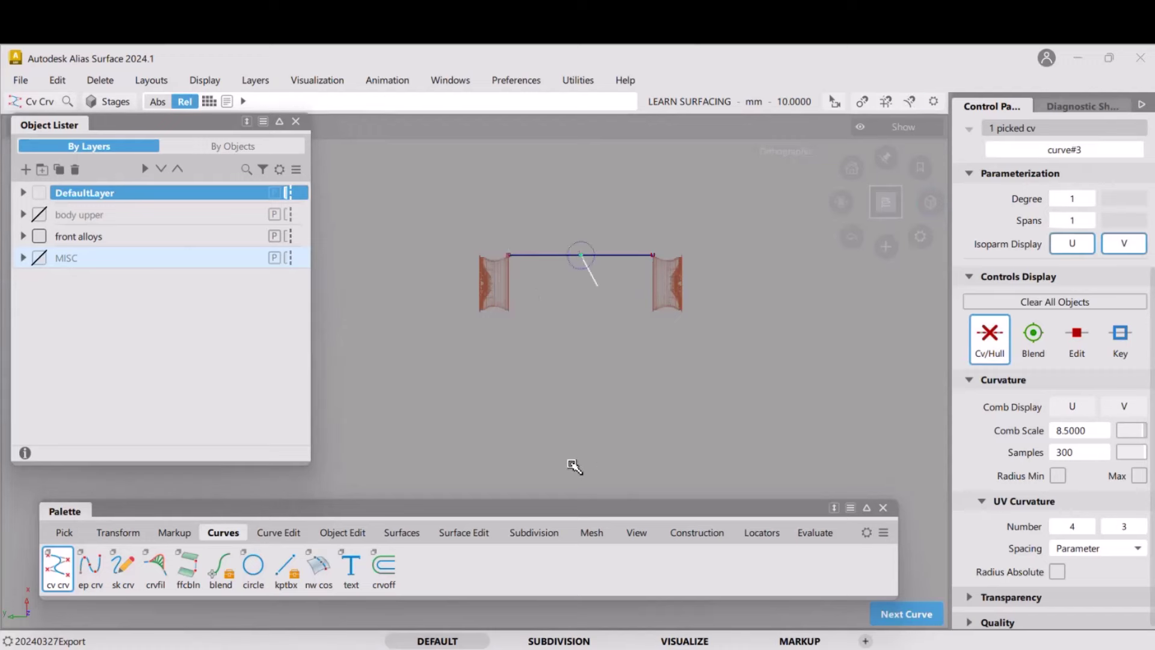
pyautogui.click(886, 204)
pyautogui.hotkey('ctrl', 'z')
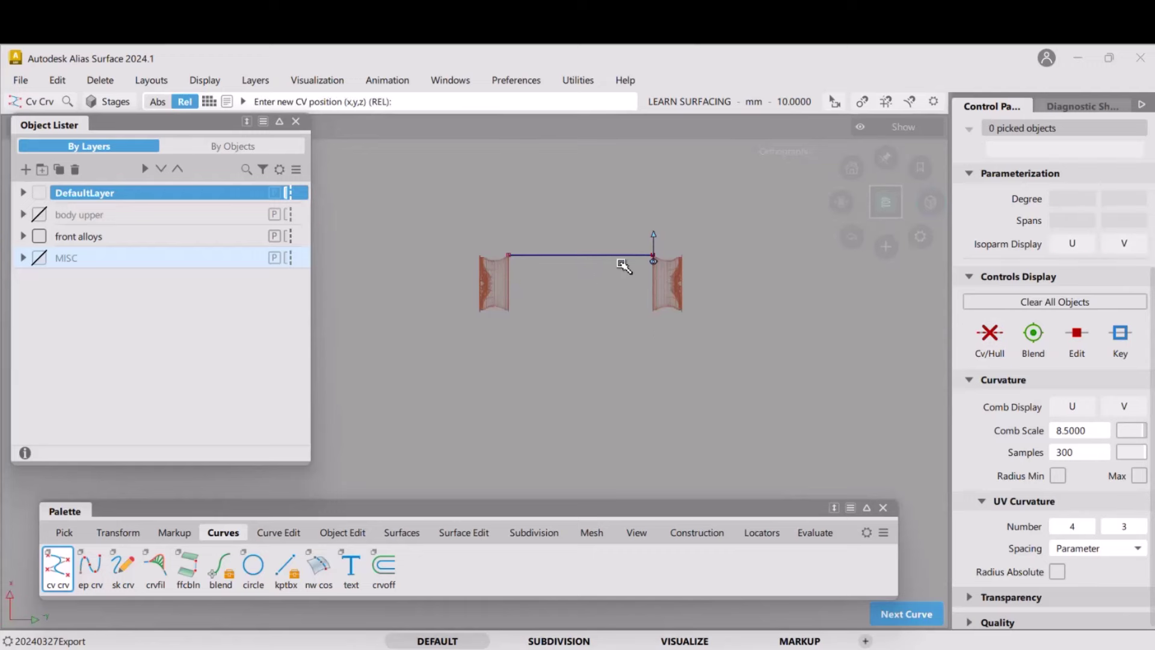
# Draw a straight centre line from the midpoint of the curve between the rims, running forward beyond the car's nose
pyautogui.moveTo(625, 261); pyautogui.dragTo(585, 278)
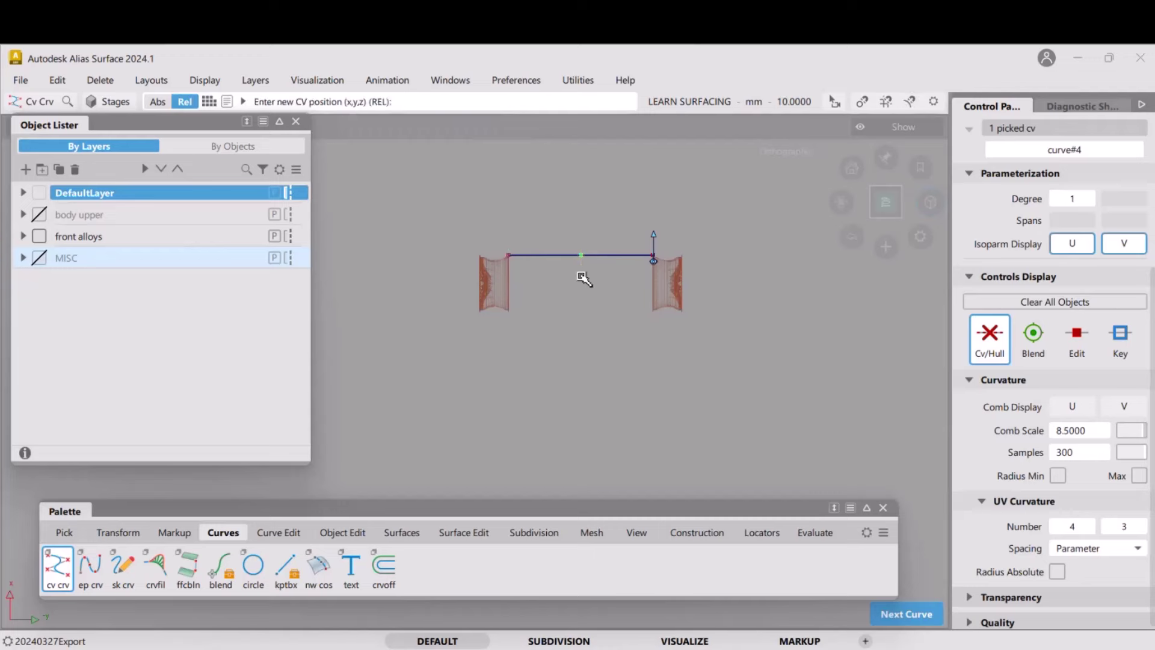
pyautogui.rightClick(593, 422)
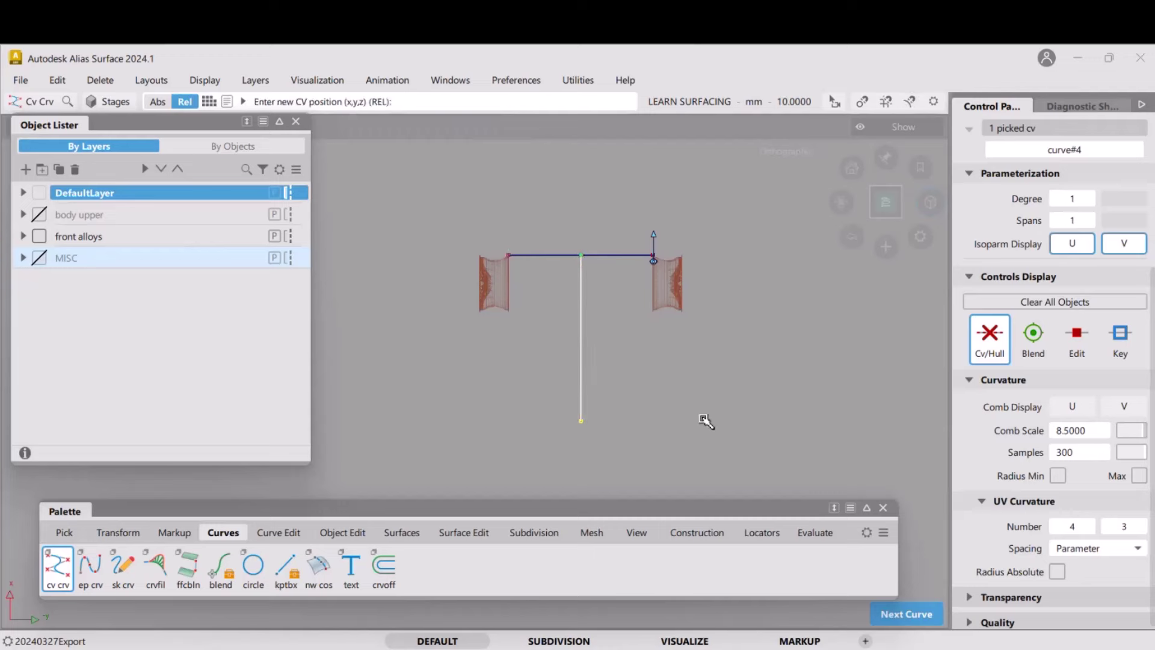
pyautogui.keyDown('ctrl'); pyautogui.keyDown('shift'); pyautogui.moveTo(702, 418); pyautogui.dragTo(654, 373); pyautogui.keyUp('shift'); pyautogui.keyUp('ctrl')
# Show the "MISC" and "body upper" layers again so the whole car is displayed with the construction curves
pyautogui.click(39, 258)
pyautogui.click(39, 214)
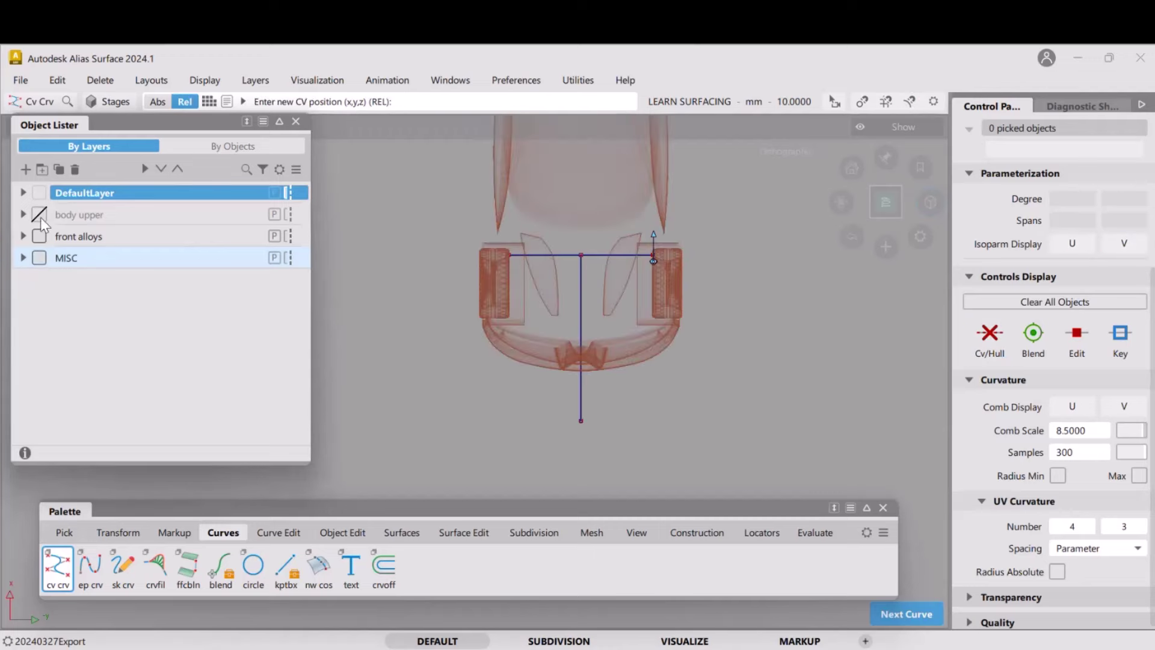
pyautogui.keyDown('alt'); pyautogui.keyDown('shift'); pyautogui.moveTo(535, 246); pyautogui.dragTo(511, 333, button='right'); pyautogui.keyUp('shift'); pyautogui.keyUp('alt')
pyautogui.keyDown('alt'); pyautogui.keyDown('shift'); pyautogui.moveTo(655, 288); pyautogui.dragTo(589, 375, button='middle'); pyautogui.keyUp('shift'); pyautogui.keyUp('alt')
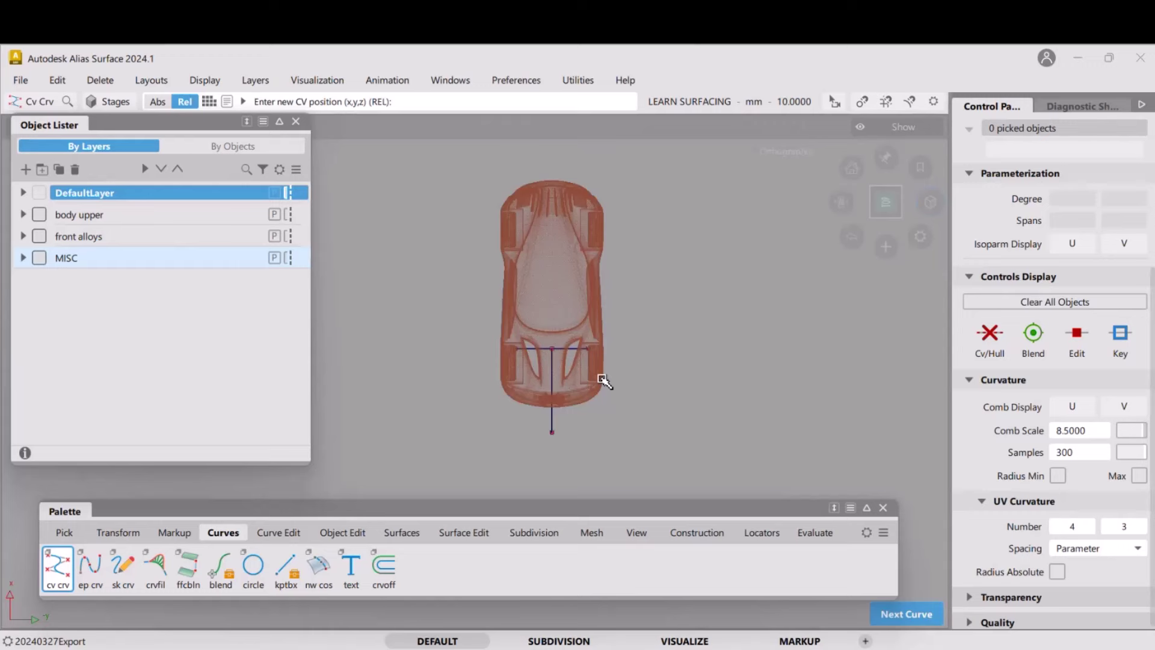
# Pick all the meshes of the car, leaving the construction curves unpicked
pyautogui.keyDown('ctrl'); pyautogui.keyDown('shift'); pyautogui.moveTo(633, 311); pyautogui.dragTo(637, 337); pyautogui.keyUp('shift'); pyautogui.keyUp('ctrl')
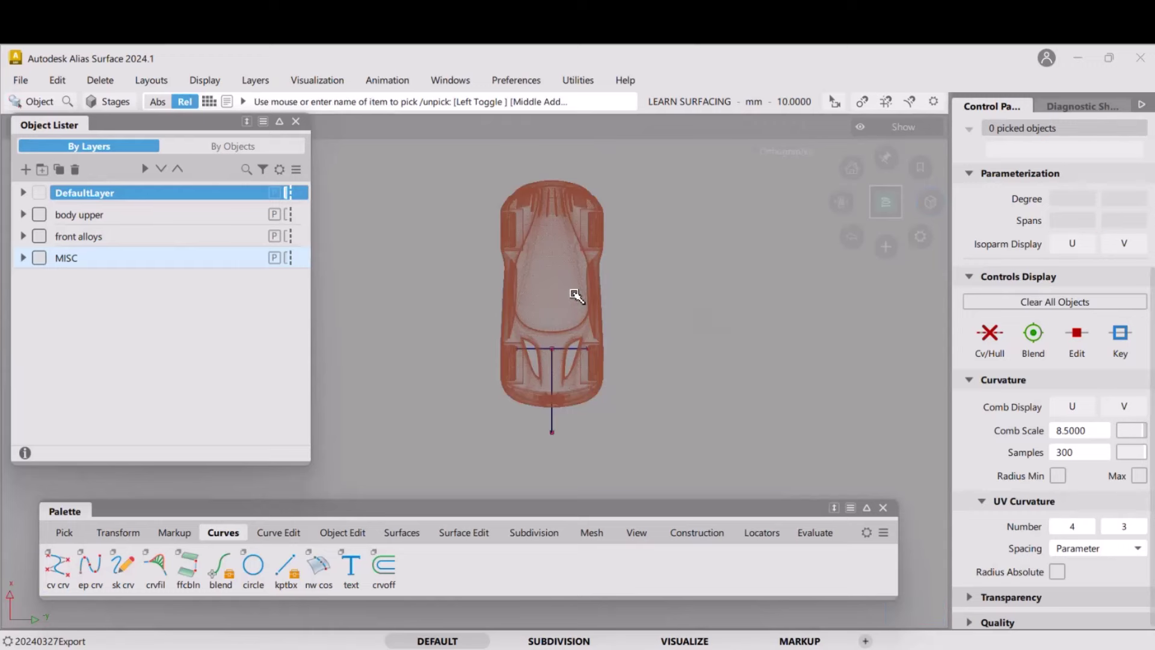
pyautogui.click(576, 295)
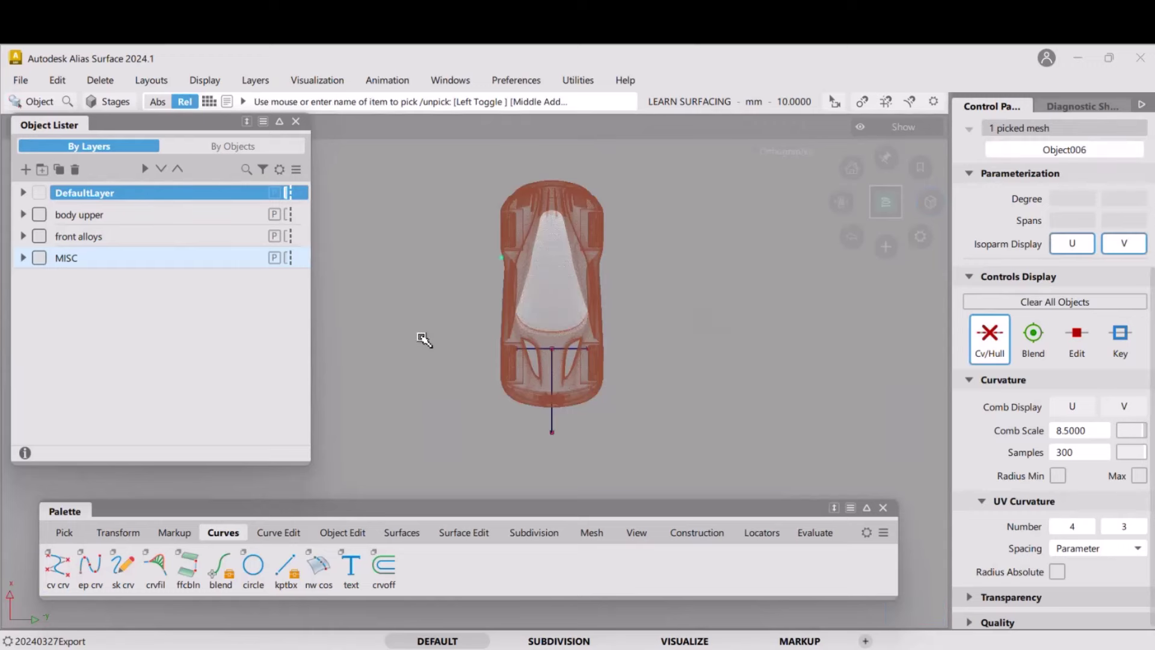
pyautogui.keyDown('ctrl'); pyautogui.keyDown('shift'); pyautogui.moveTo(423, 339); pyautogui.dragTo(448, 322); pyautogui.keyUp('shift'); pyautogui.keyUp('ctrl')
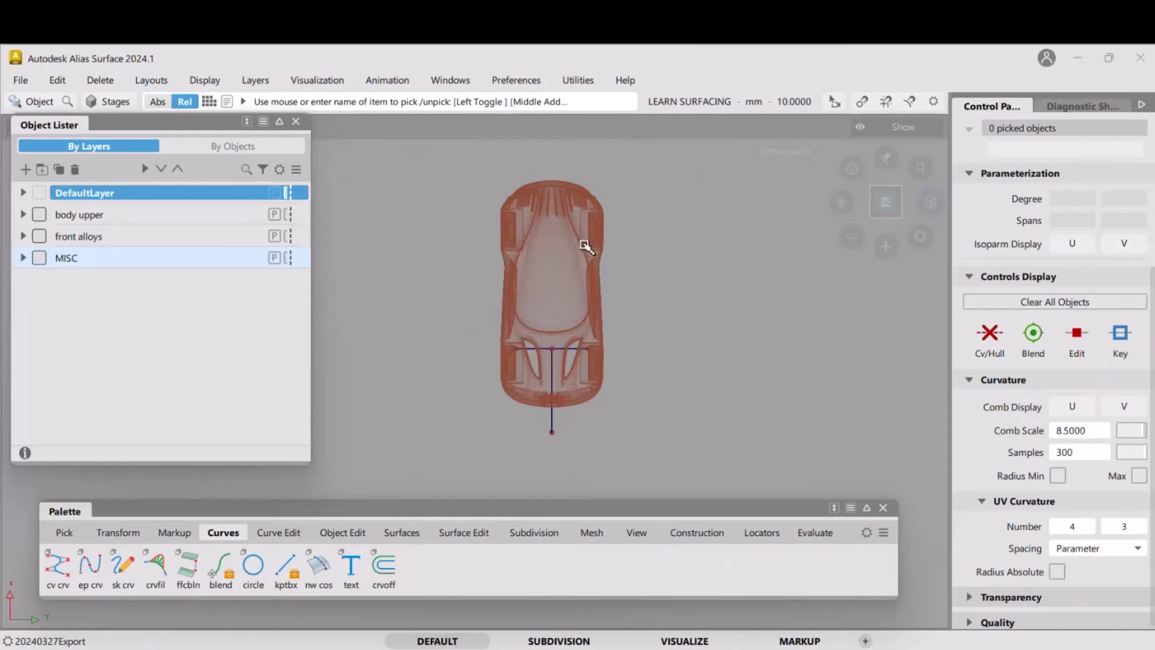
pyautogui.moveTo(675, 288)
pyautogui.keyDown('alt'); pyautogui.keyDown('shift'); pyautogui.mouseDown(button='middle')
pyautogui.moveTo(674, 315)
pyautogui.moveTo(666, 288)
pyautogui.mouseUp(button='middle'); pyautogui.keyUp('shift'); pyautogui.keyUp('alt')
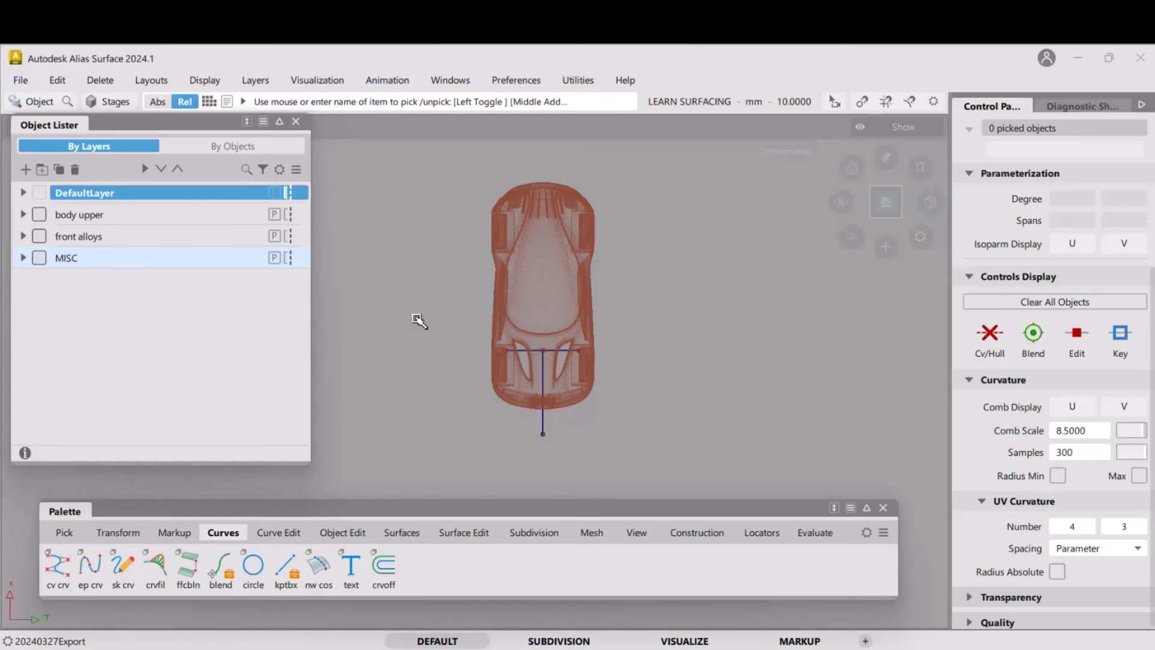
pyautogui.keyDown('ctrl'); pyautogui.keyDown('shift'); pyautogui.click(425, 292); pyautogui.keyUp('shift'); pyautogui.keyUp('ctrl')
pyautogui.keyDown('ctrl'); pyautogui.keyDown('shift'); pyautogui.moveTo(426, 294); pyautogui.dragTo(474, 314); pyautogui.keyUp('shift'); pyautogui.keyUp('ctrl')
pyautogui.moveTo(469, 320); pyautogui.dragTo(623, 408)
pyautogui.keyDown('ctrl'); pyautogui.keyDown('shift'); pyautogui.click(459, 320); pyautogui.keyUp('shift'); pyautogui.keyUp('ctrl')
pyautogui.keyDown('ctrl'); pyautogui.keyDown('shift'); pyautogui.moveTo(461, 321); pyautogui.dragTo(458, 360); pyautogui.keyUp('shift'); pyautogui.keyUp('ctrl')
pyautogui.moveTo(433, 168); pyautogui.dragTo(625, 445)
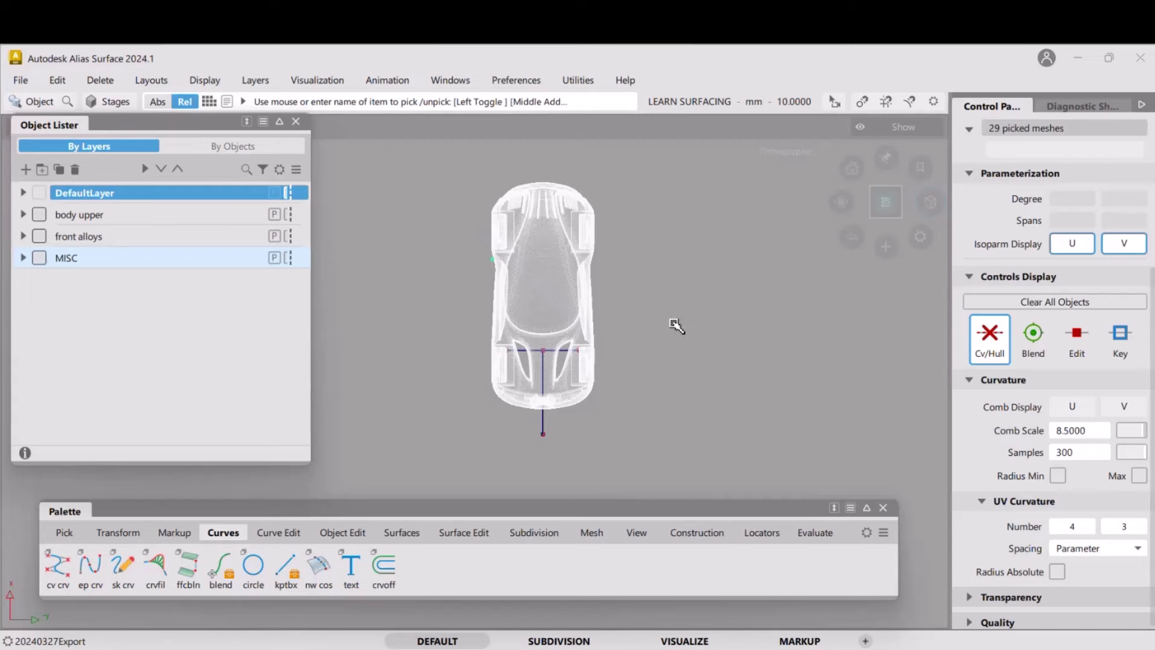
# Snap the picked meshes' pivot to the front end of the centre line and display the grid
pyautogui.keyDown('ctrl'); pyautogui.keyDown('shift'); pyautogui.moveTo(707, 324); pyautogui.dragTo(747, 306, button='right'); pyautogui.keyUp('shift'); pyautogui.keyUp('ctrl')
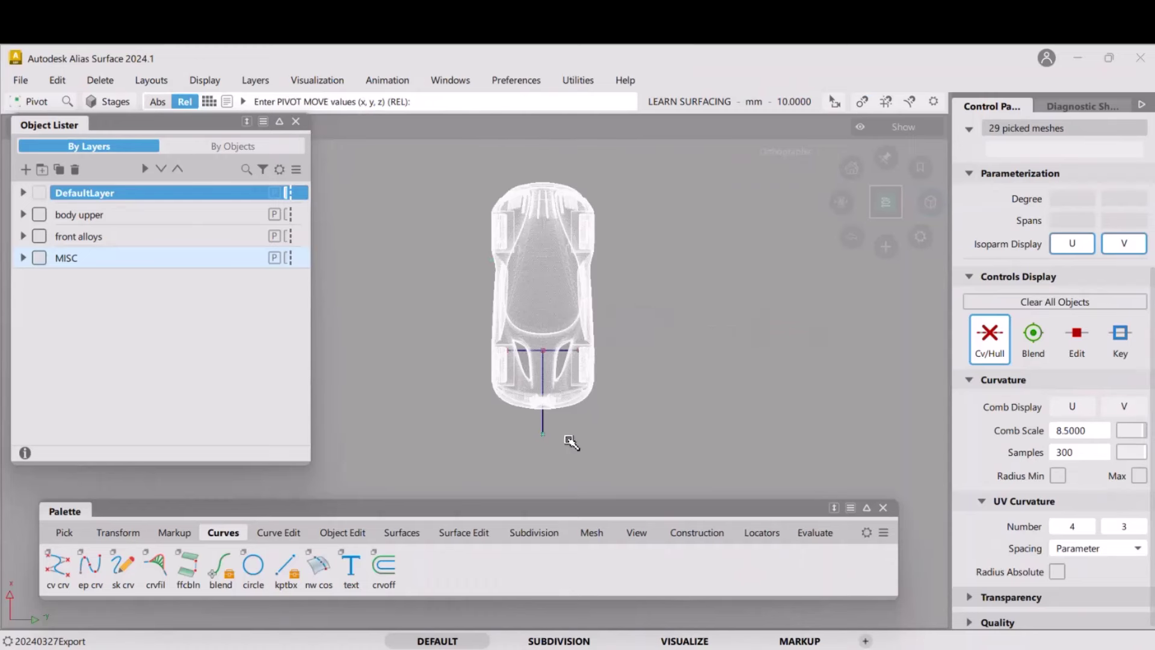
pyautogui.hotkey('alt', 'g')
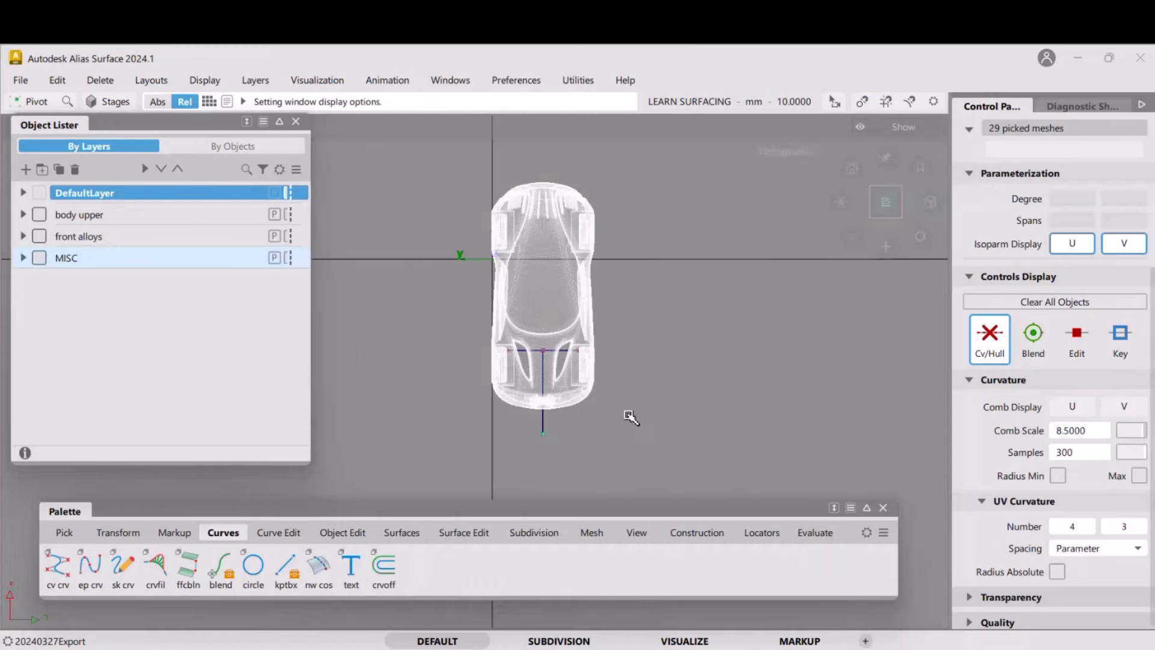
pyautogui.keyDown('alt'); pyautogui.keyDown('shift'); pyautogui.moveTo(548, 461); pyautogui.dragTo(610, 299, button='right'); pyautogui.keyUp('shift'); pyautogui.keyUp('alt')
pyautogui.keyDown('alt'); pyautogui.keyDown('shift'); pyautogui.moveTo(548, 450); pyautogui.dragTo(562, 363, button='middle'); pyautogui.keyUp('shift'); pyautogui.keyUp('alt')
pyautogui.keyDown('alt'); pyautogui.keyDown('shift'); pyautogui.moveTo(475, 417); pyautogui.dragTo(490, 379, button='right'); pyautogui.keyUp('shift'); pyautogui.keyUp('alt')
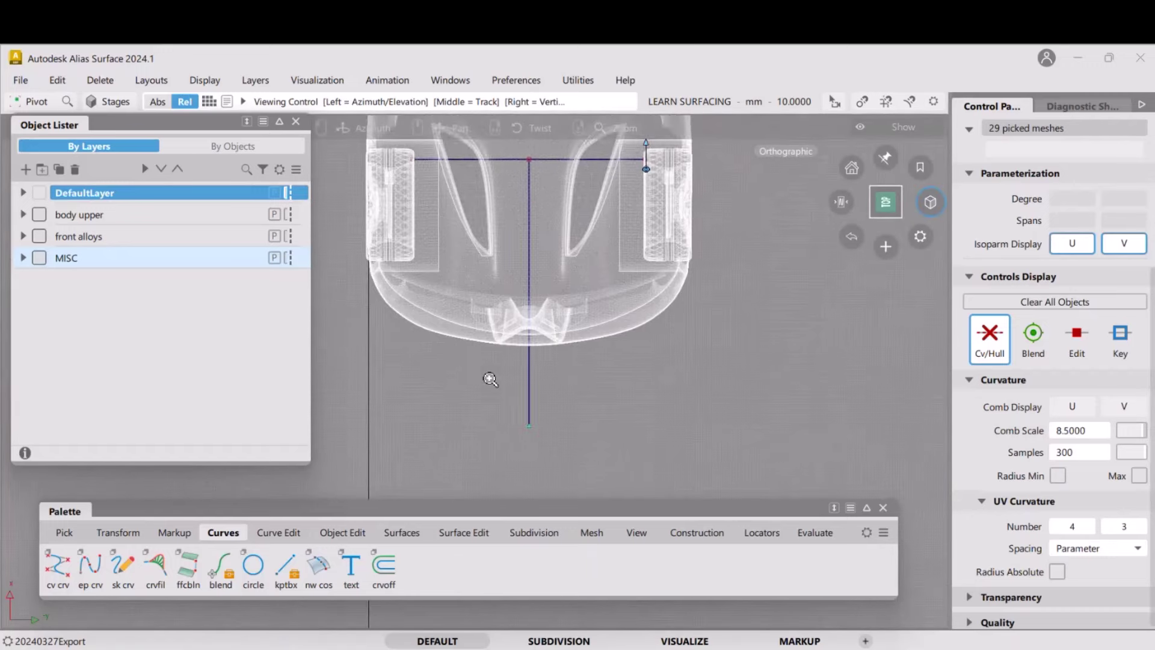
pyautogui.keyDown('alt'); pyautogui.keyDown('shift'); pyautogui.moveTo(489, 381); pyautogui.dragTo(596, 335, button='middle'); pyautogui.keyUp('shift'); pyautogui.keyUp('alt')
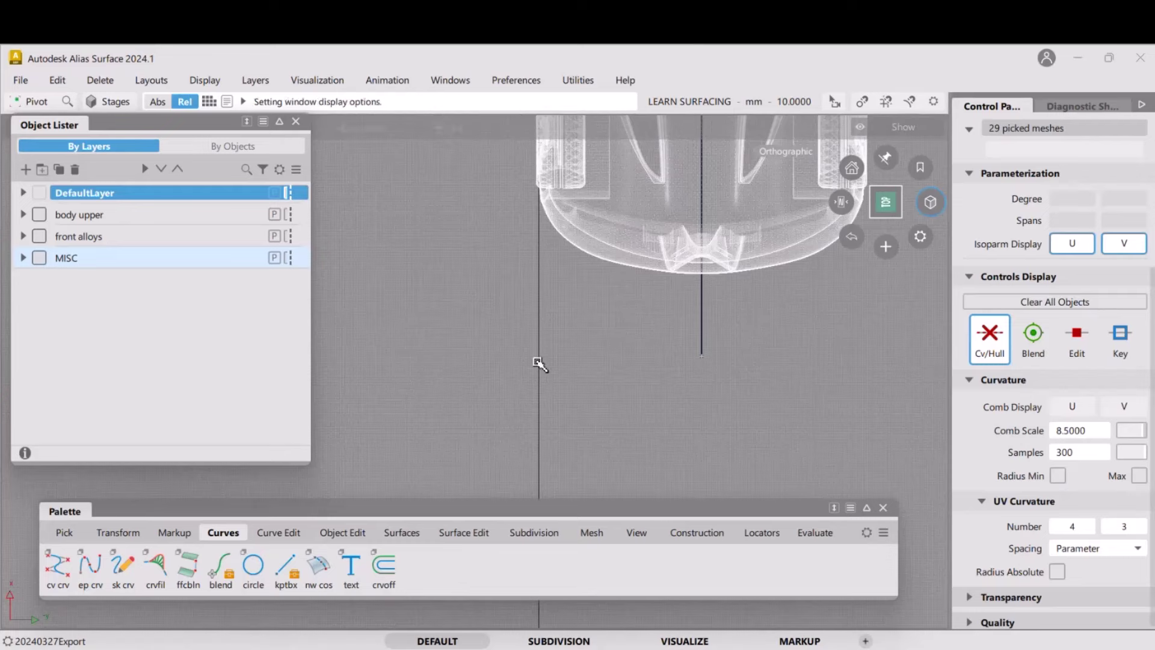
pyautogui.keyDown('alt'); pyautogui.keyDown('shift'); pyautogui.moveTo(537, 362); pyautogui.dragTo(656, 327, button='right'); pyautogui.keyUp('shift'); pyautogui.keyUp('alt')
pyautogui.keyDown('alt'); pyautogui.keyDown('shift'); pyautogui.moveTo(656, 327); pyautogui.dragTo(557, 369, button='middle'); pyautogui.keyUp('shift'); pyautogui.keyUp('alt')
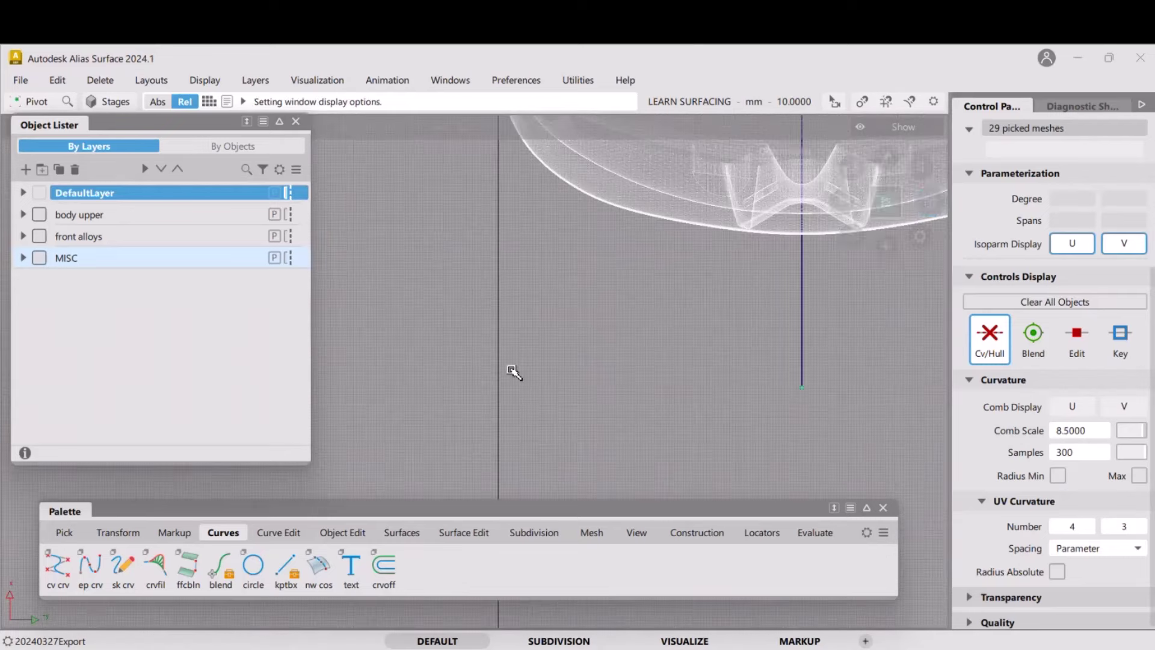
pyautogui.keyDown('alt'); pyautogui.keyDown('shift'); pyautogui.moveTo(513, 371); pyautogui.dragTo(559, 320, button='right'); pyautogui.keyUp('shift'); pyautogui.keyUp('alt')
pyautogui.keyDown('alt'); pyautogui.keyDown('shift'); pyautogui.moveTo(555, 377); pyautogui.dragTo(433, 337, button='middle'); pyautogui.keyUp('shift'); pyautogui.keyUp('alt')
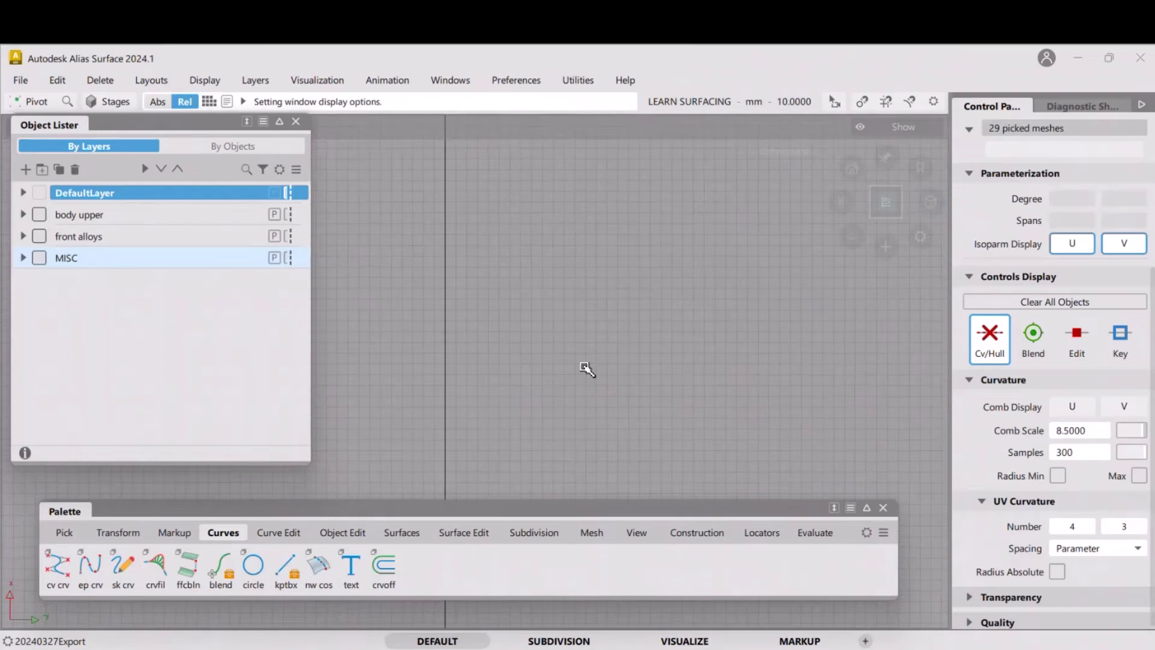
pyautogui.keyDown('alt'); pyautogui.keyDown('shift'); pyautogui.moveTo(644, 297); pyautogui.dragTo(661, 395, button='right'); pyautogui.keyUp('shift'); pyautogui.keyUp('alt')
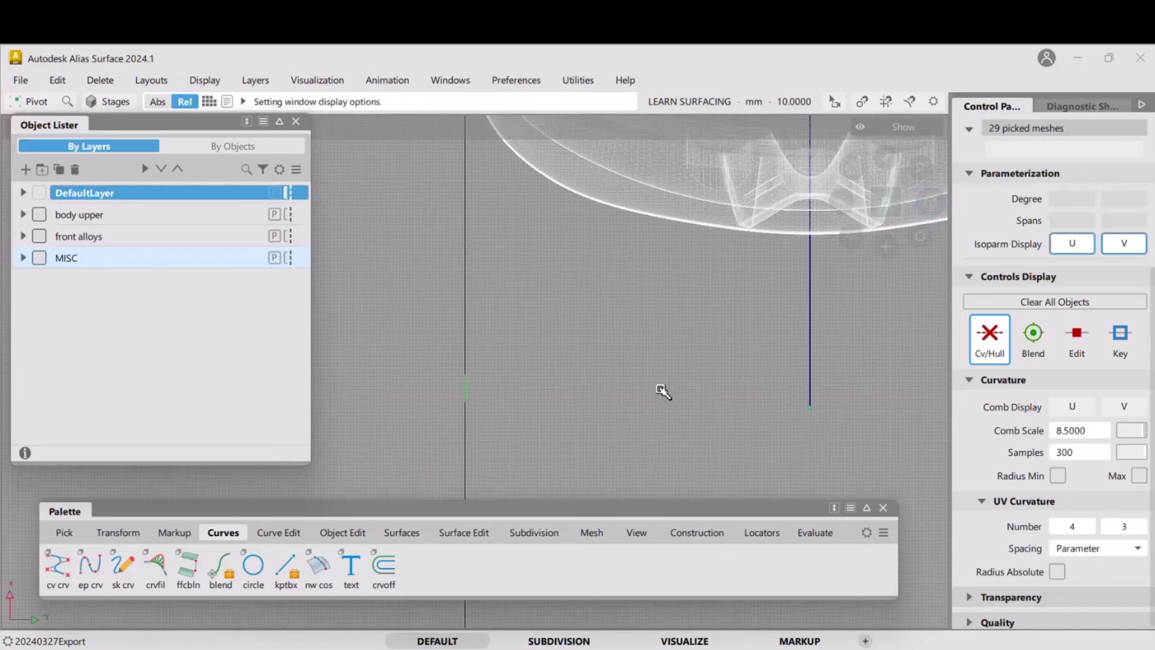
pyautogui.hotkey('ctrl', 'z')
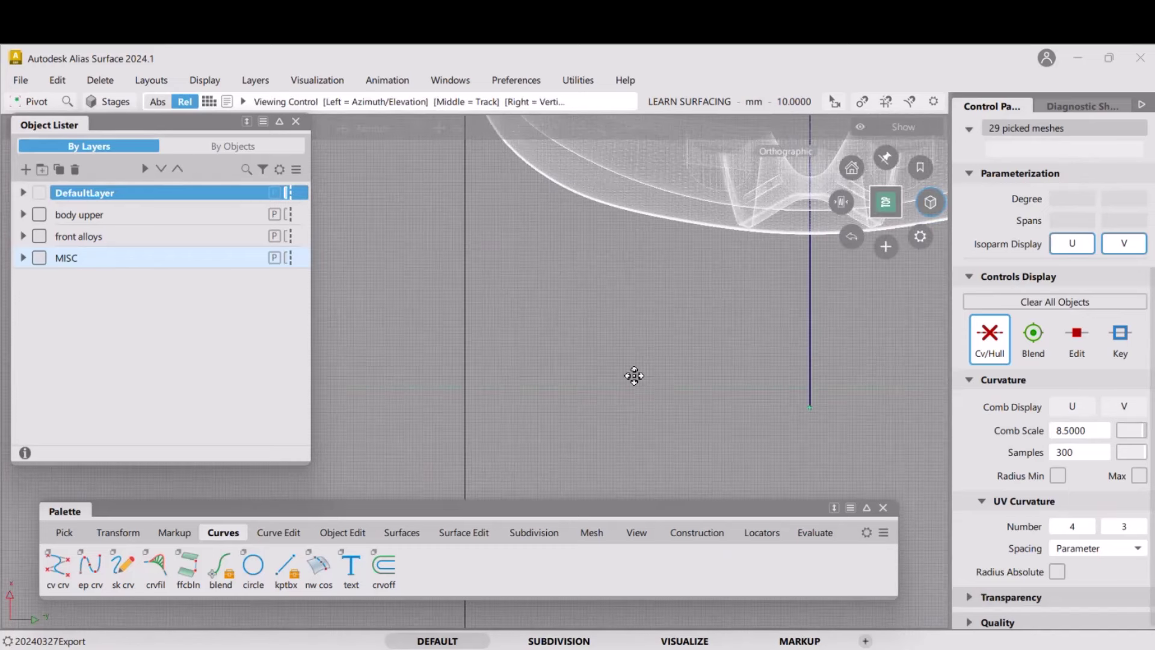
# Move the picked meshes sideways until their pivot lies on the grid's lengthwise axis
pyautogui.keyDown('ctrl'); pyautogui.keyDown('shift'); pyautogui.moveTo(634, 368); pyautogui.dragTo(638, 337, button='right'); pyautogui.keyUp('shift'); pyautogui.keyUp('ctrl')
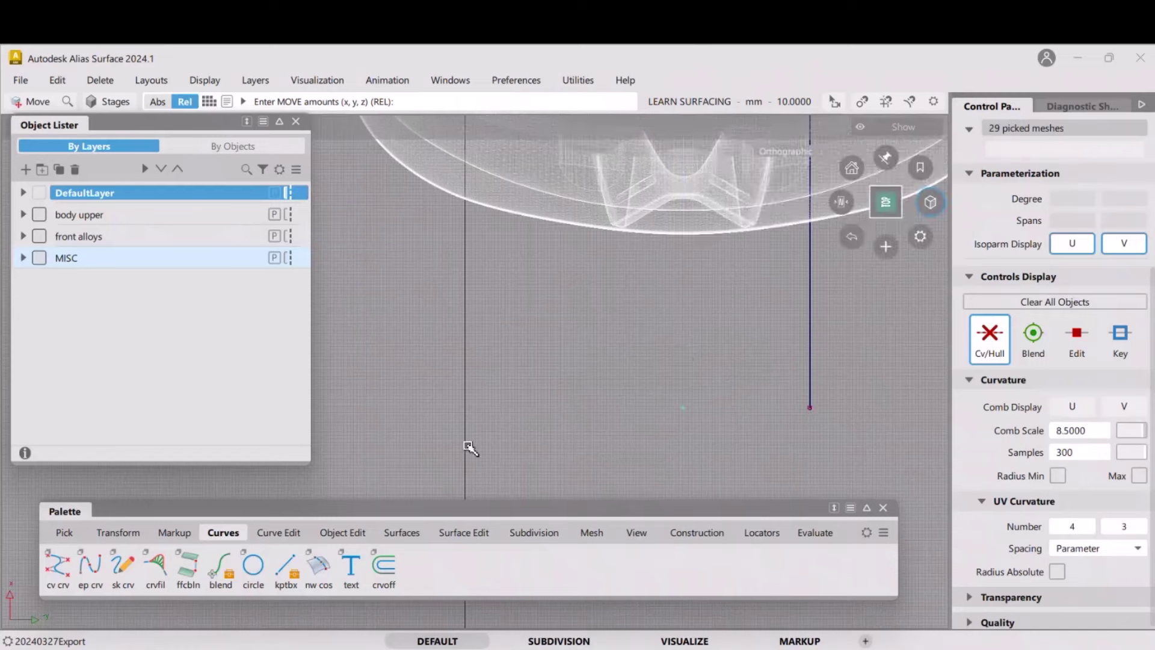
pyautogui.keyDown('alt'); pyautogui.keyDown('shift'); pyautogui.moveTo(468, 445); pyautogui.dragTo(509, 307, button='right'); pyautogui.keyUp('shift'); pyautogui.keyUp('alt')
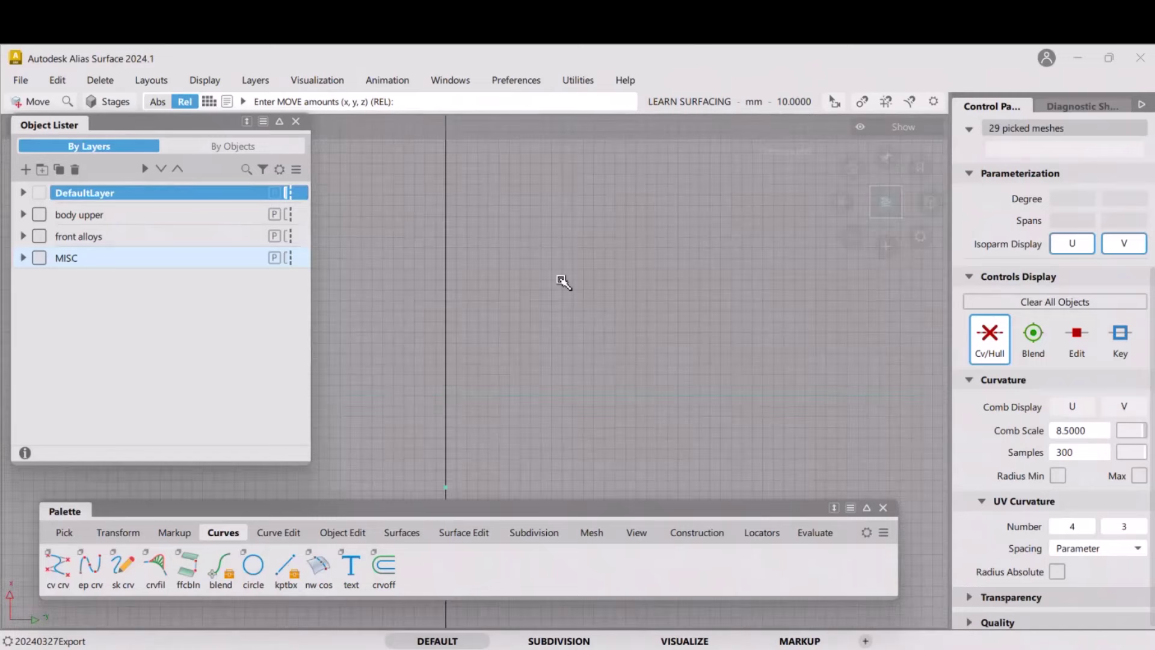
pyautogui.keyDown('alt'); pyautogui.keyDown('shift'); pyautogui.moveTo(564, 281); pyautogui.dragTo(582, 368, button='right'); pyautogui.keyUp('shift'); pyautogui.keyUp('alt')
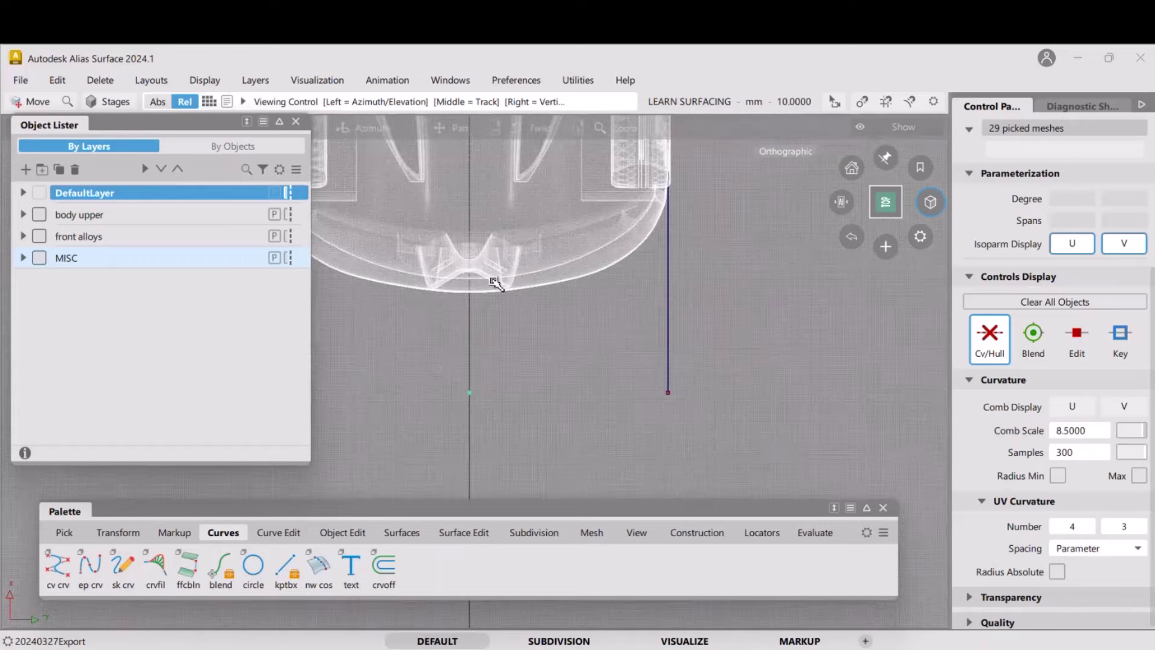
pyautogui.keyDown('alt'); pyautogui.keyDown('shift'); pyautogui.moveTo(490, 280); pyautogui.dragTo(534, 201, button='right'); pyautogui.keyUp('shift'); pyautogui.keyUp('alt')
pyautogui.keyDown('alt'); pyautogui.keyDown('shift'); pyautogui.moveTo(550, 230); pyautogui.dragTo(551, 240, button='middle'); pyautogui.keyUp('shift'); pyautogui.keyUp('alt')
pyautogui.keyDown('alt'); pyautogui.keyDown('shift'); pyautogui.moveTo(529, 154); pyautogui.dragTo(531, 271, button='middle'); pyautogui.keyUp('shift'); pyautogui.keyUp('alt')
pyautogui.keyDown('alt'); pyautogui.keyDown('shift'); pyautogui.moveTo(532, 271); pyautogui.dragTo(541, 299, button='right'); pyautogui.keyUp('shift'); pyautogui.keyUp('alt')
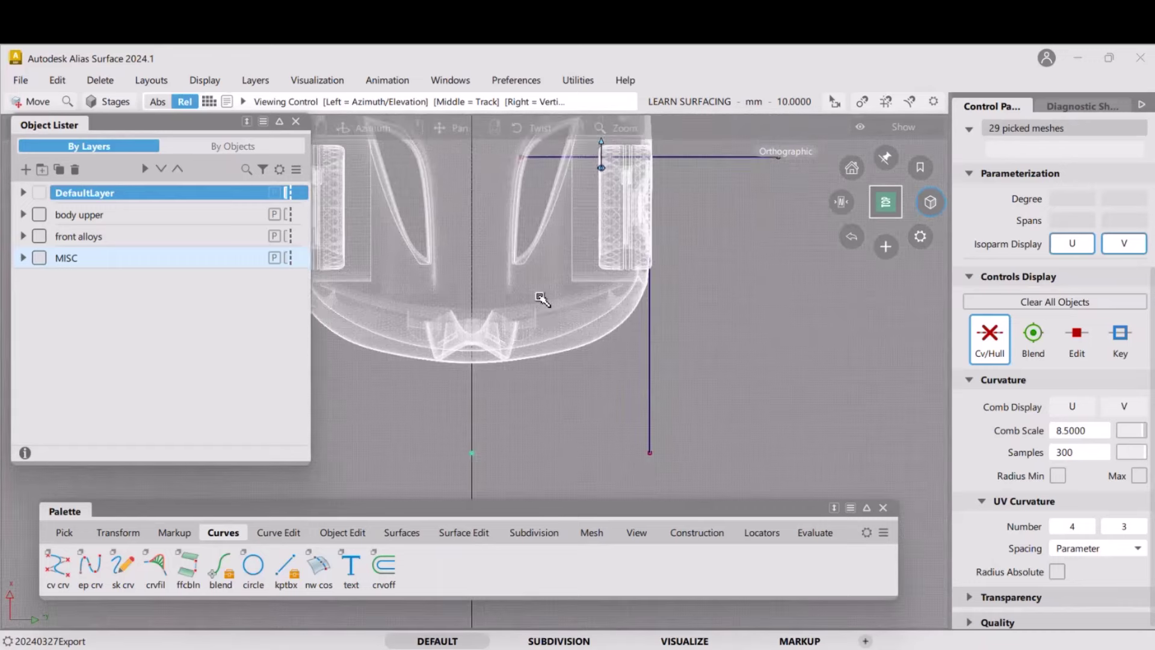
# Unpick the car meshes, then pick the two remaining construction curves by the front wheel and delete them
pyautogui.keyDown('alt'); pyautogui.keyDown('shift'); pyautogui.moveTo(527, 171); pyautogui.dragTo(543, 290, button='middle'); pyautogui.keyUp('shift'); pyautogui.keyUp('alt')
pyautogui.keyDown('alt'); pyautogui.keyDown('shift'); pyautogui.moveTo(557, 263); pyautogui.dragTo(610, 264, button='right'); pyautogui.keyUp('shift'); pyautogui.keyUp('alt')
pyautogui.keyDown('alt'); pyautogui.keyDown('shift'); pyautogui.moveTo(593, 222); pyautogui.dragTo(562, 408, button='middle'); pyautogui.keyUp('shift'); pyautogui.keyUp('alt')
pyautogui.keyDown('alt'); pyautogui.keyDown('shift'); pyautogui.moveTo(582, 403); pyautogui.dragTo(557, 289); pyautogui.keyUp('shift'); pyautogui.keyUp('alt')
pyautogui.keyDown('alt'); pyautogui.keyDown('shift'); pyautogui.moveTo(629, 330); pyautogui.dragTo(674, 304); pyautogui.keyUp('shift'); pyautogui.keyUp('alt')
pyautogui.keyDown('ctrl'); pyautogui.keyDown('shift'); pyautogui.moveTo(711, 392); pyautogui.dragTo(690, 296); pyautogui.keyUp('shift'); pyautogui.keyUp('ctrl')
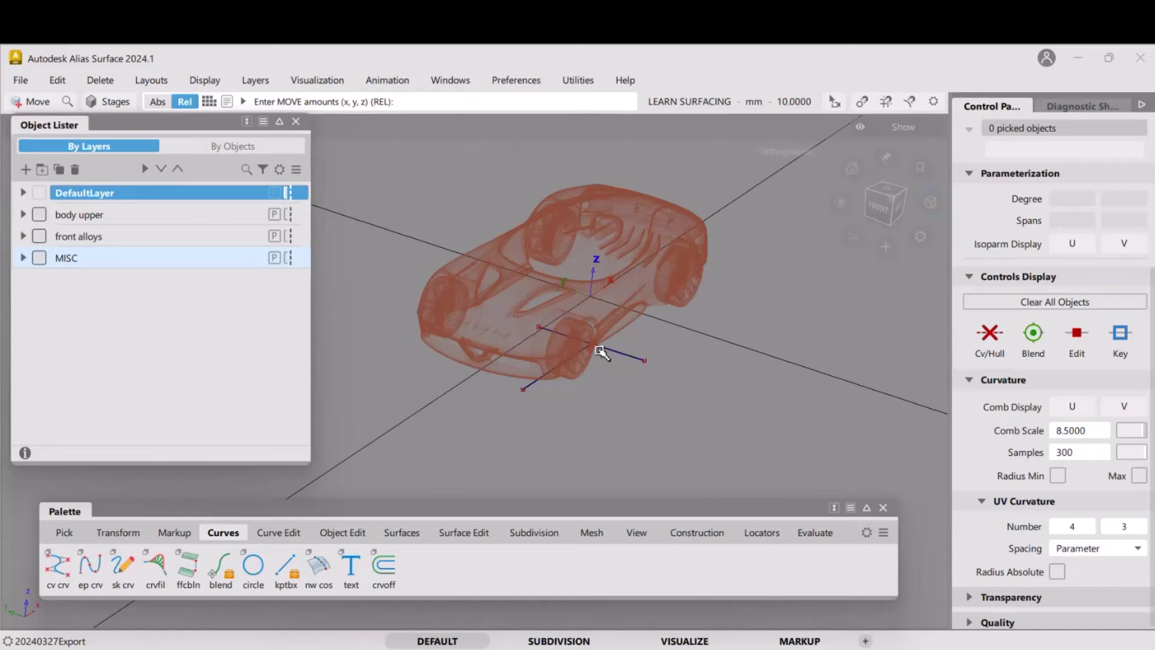
pyautogui.keyDown('ctrl'); pyautogui.keyDown('shift'); pyautogui.moveTo(614, 382); pyautogui.dragTo(648, 395); pyautogui.keyUp('shift'); pyautogui.keyUp('ctrl')
pyautogui.moveTo(638, 340); pyautogui.dragTo(563, 376)
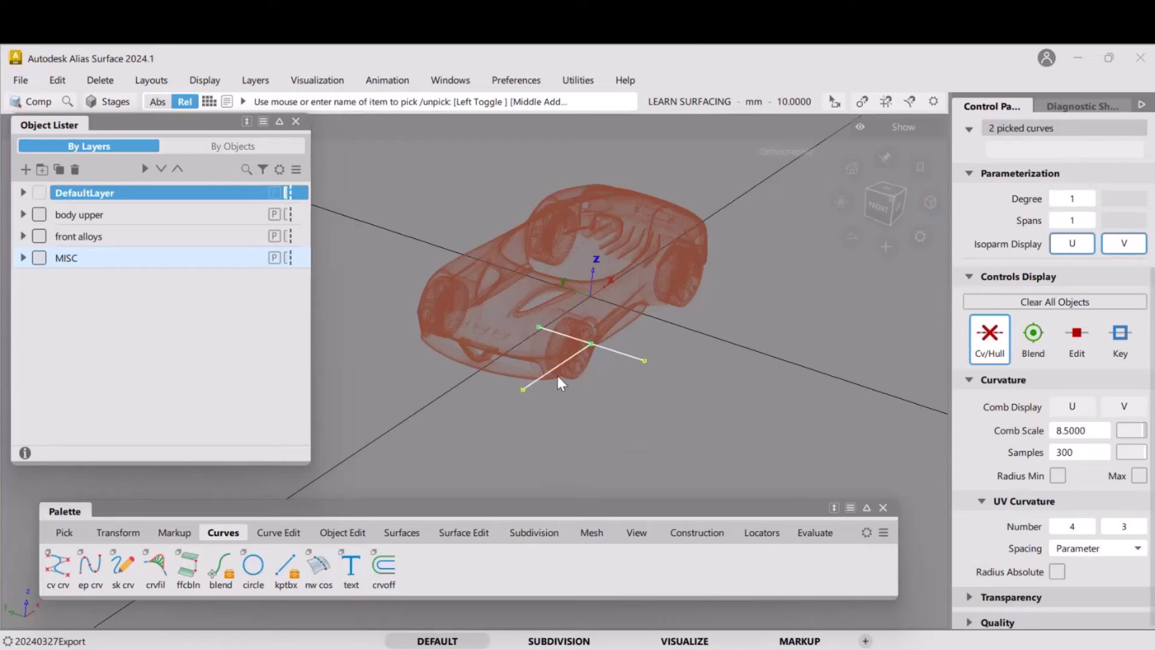
pyautogui.press('Delete')
pyautogui.click(546, 412)
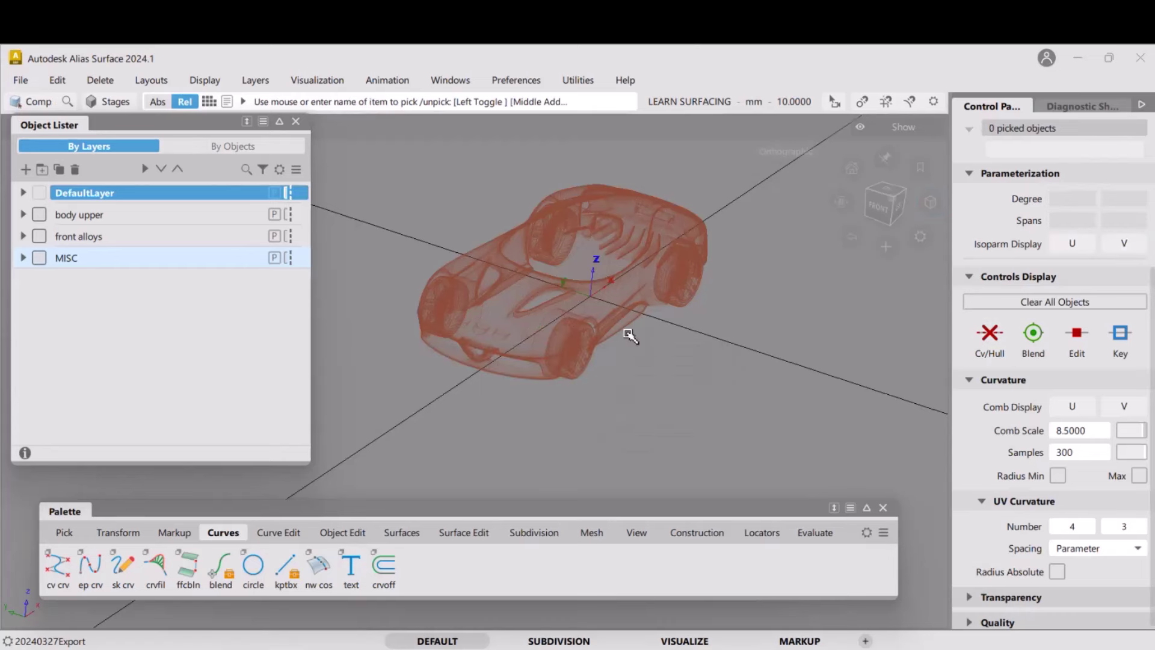
# Save the centred car scene with Save As
pyautogui.click(21, 80)
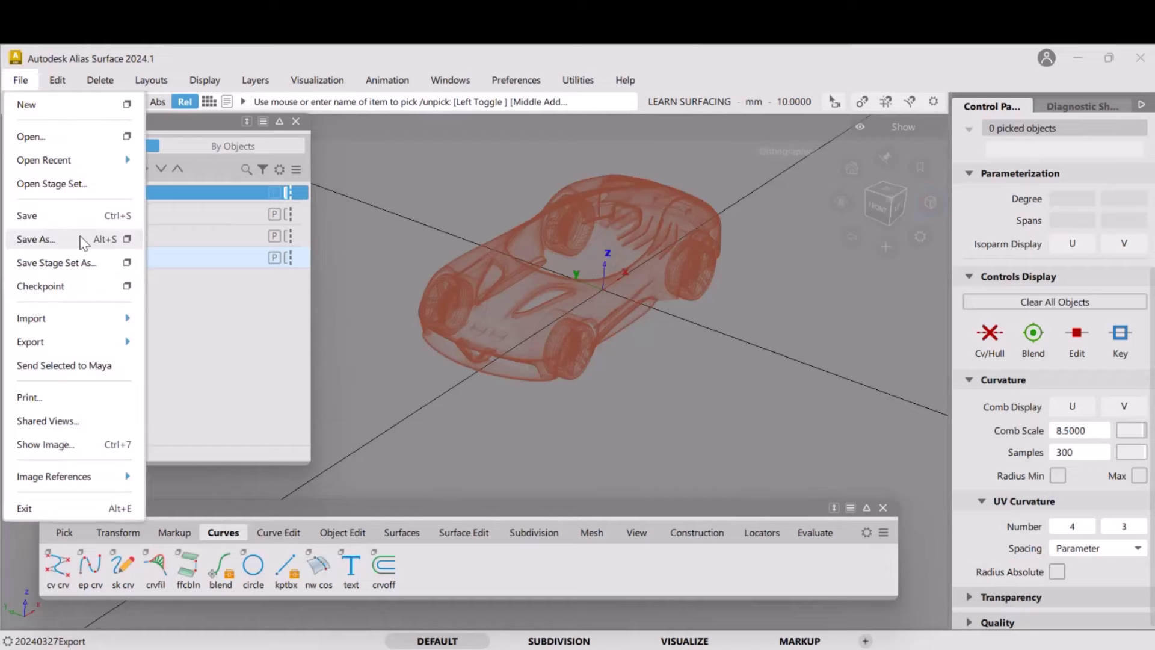
pyautogui.click(60, 247)
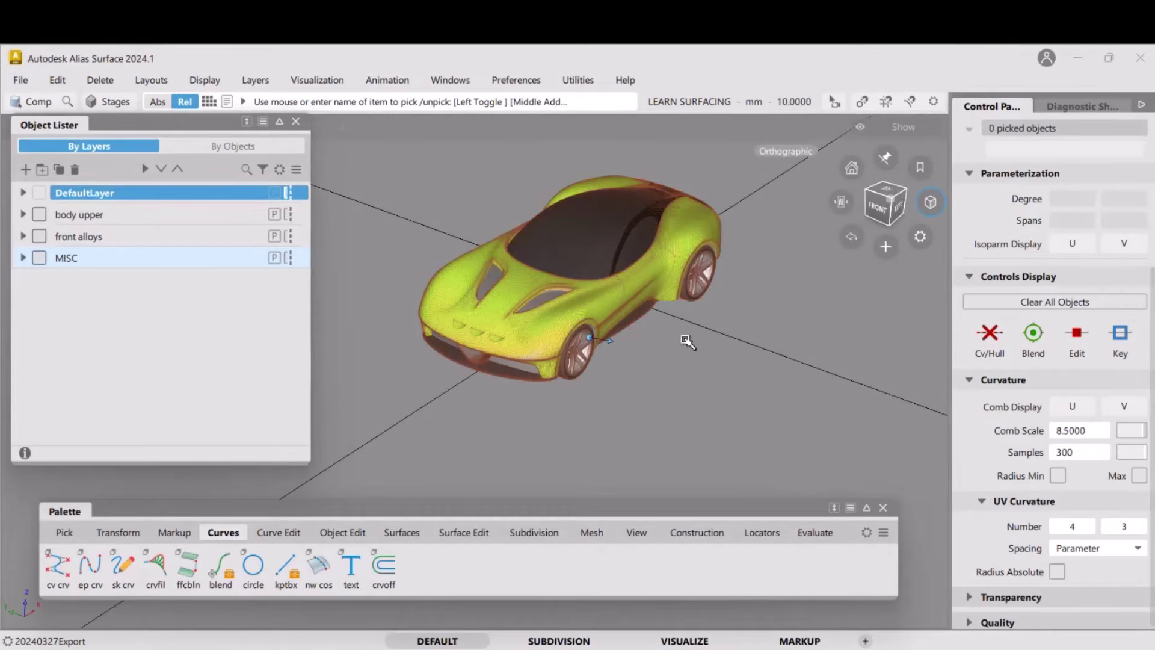
# Hide the "front alloys" layer to expose the brake parts and tyre of the front wheel
pyautogui.moveTo(643, 315)
pyautogui.keyDown('alt'); pyautogui.keyDown('shift'); pyautogui.mouseDown()
pyautogui.moveTo(574, 267)
pyautogui.moveTo(662, 294)
pyautogui.moveTo(634, 288)
pyautogui.moveTo(686, 323)
pyautogui.moveTo(779, 255)
pyautogui.moveTo(665, 247)
pyautogui.moveTo(748, 258)
pyautogui.moveTo(794, 327)
pyautogui.moveTo(681, 328)
pyautogui.mouseUp(); pyautogui.keyUp('shift'); pyautogui.keyUp('alt')
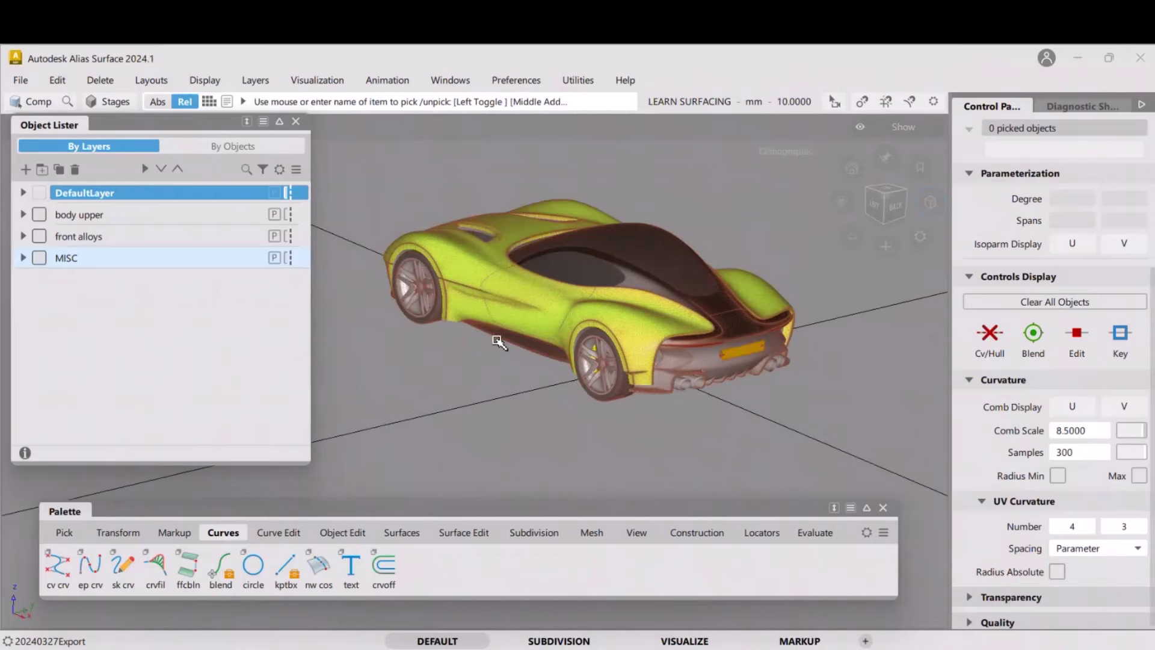
pyautogui.keyDown('alt'); pyautogui.keyDown('shift'); pyautogui.moveTo(498, 336); pyautogui.dragTo(518, 349, button='middle'); pyautogui.keyUp('shift'); pyautogui.keyUp('alt')
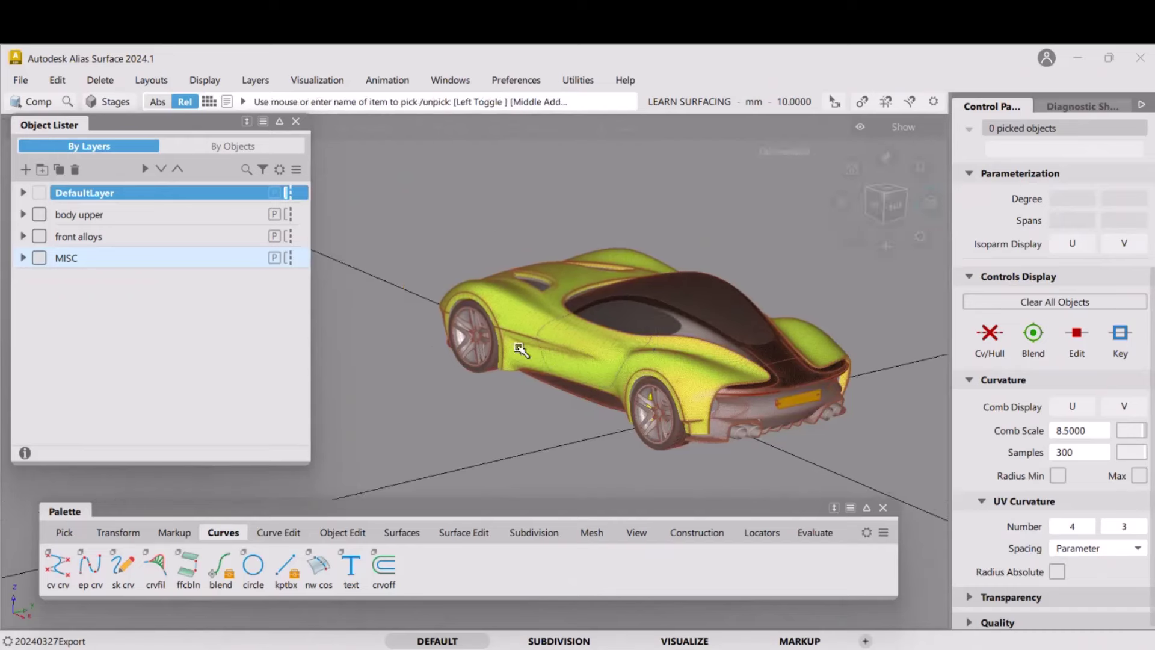
pyautogui.click(39, 237)
pyautogui.keyDown('alt'); pyautogui.keyDown('shift'); pyautogui.moveTo(532, 348); pyautogui.dragTo(580, 361); pyautogui.keyUp('shift'); pyautogui.keyUp('alt')
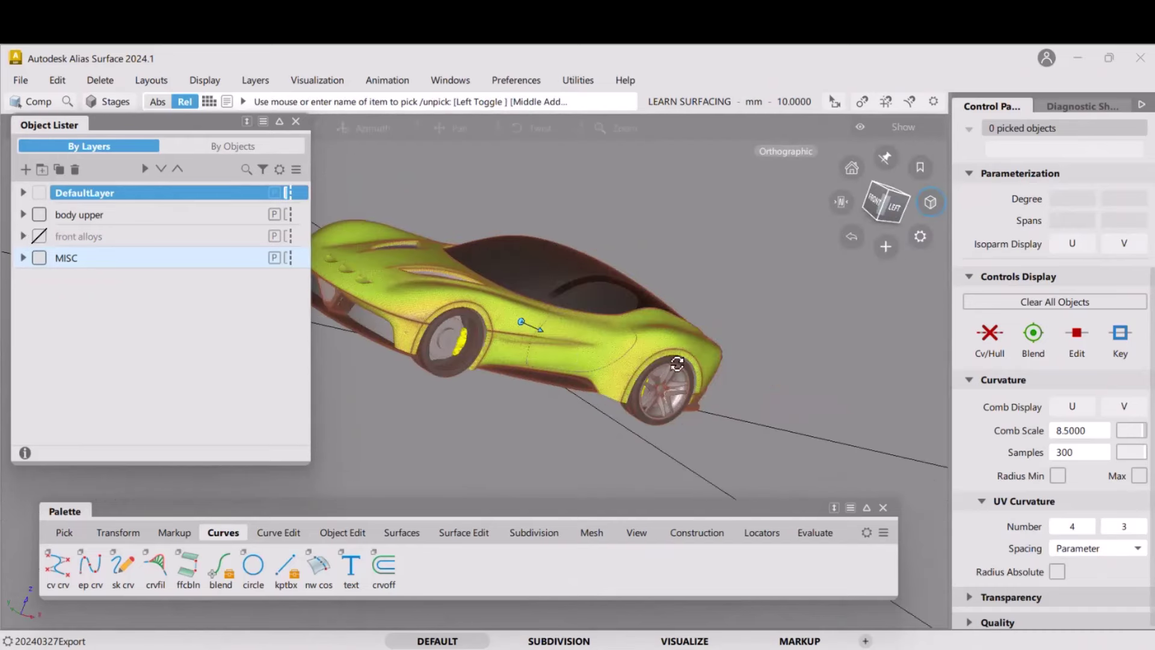
pyautogui.keyDown('alt'); pyautogui.keyDown('shift'); pyautogui.moveTo(677, 363); pyautogui.dragTo(580, 304, button='right'); pyautogui.keyUp('shift'); pyautogui.keyUp('alt')
pyautogui.keyDown('alt'); pyautogui.keyDown('shift'); pyautogui.moveTo(500, 342); pyautogui.dragTo(608, 332, button='middle'); pyautogui.keyUp('shift'); pyautogui.keyUp('alt')
pyautogui.keyDown('alt'); pyautogui.keyDown('shift'); pyautogui.moveTo(608, 332); pyautogui.dragTo(578, 337); pyautogui.keyUp('shift'); pyautogui.keyUp('alt')
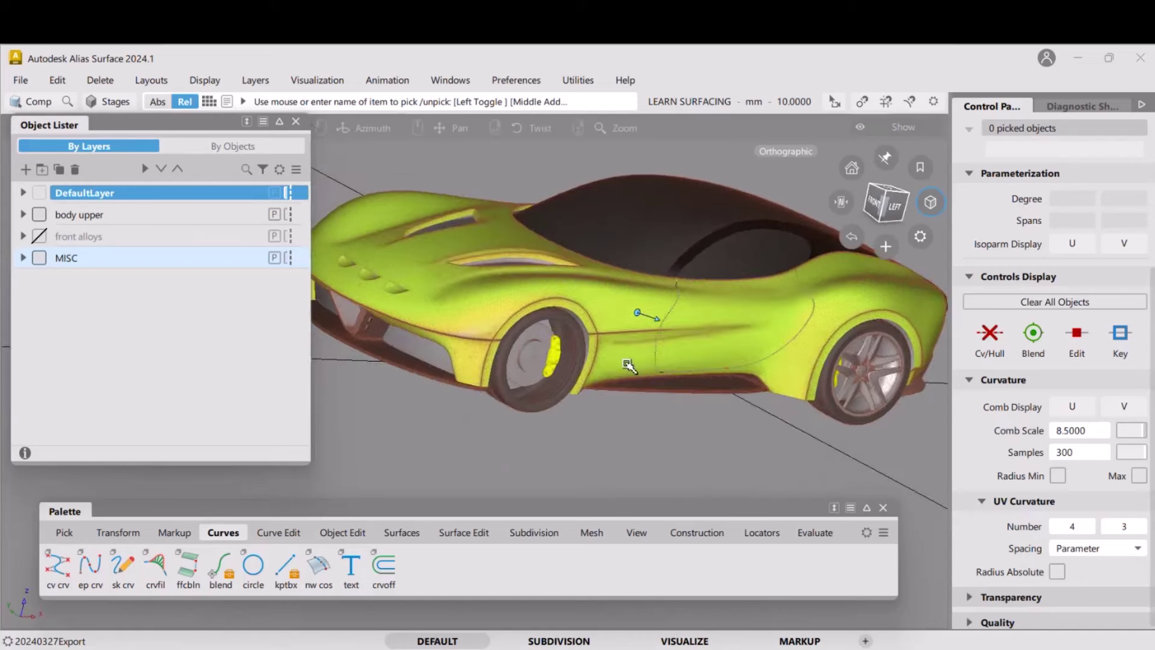
# Create a new layer named "wheels front"
pyautogui.click(26, 170)
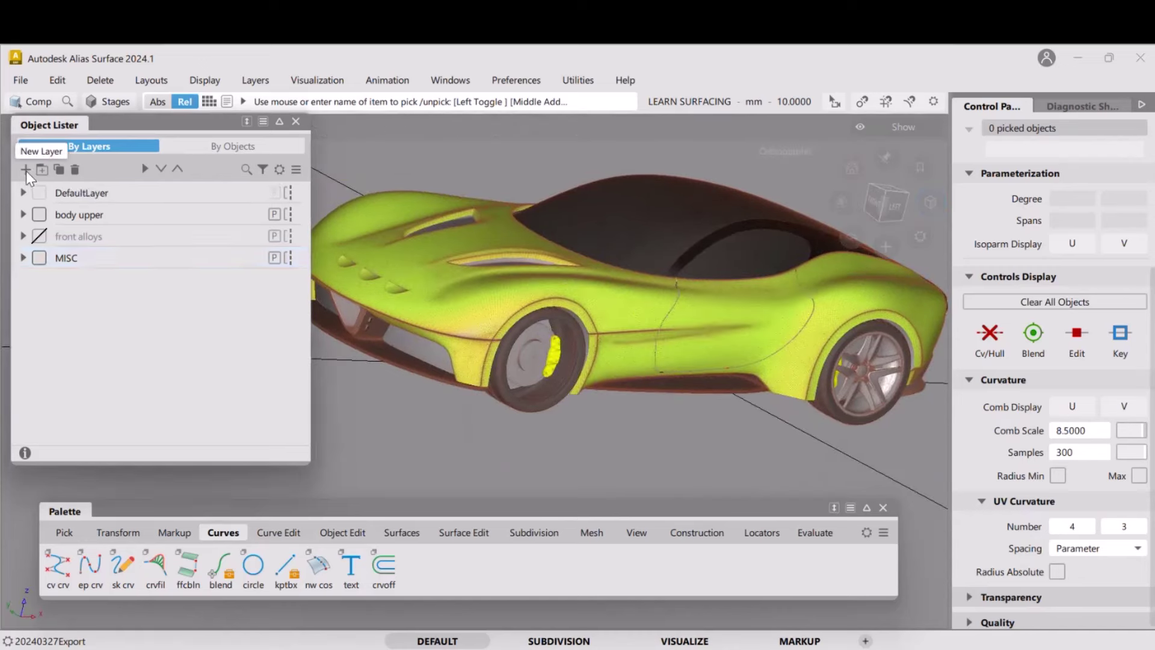
pyautogui.doubleClick(74, 278)
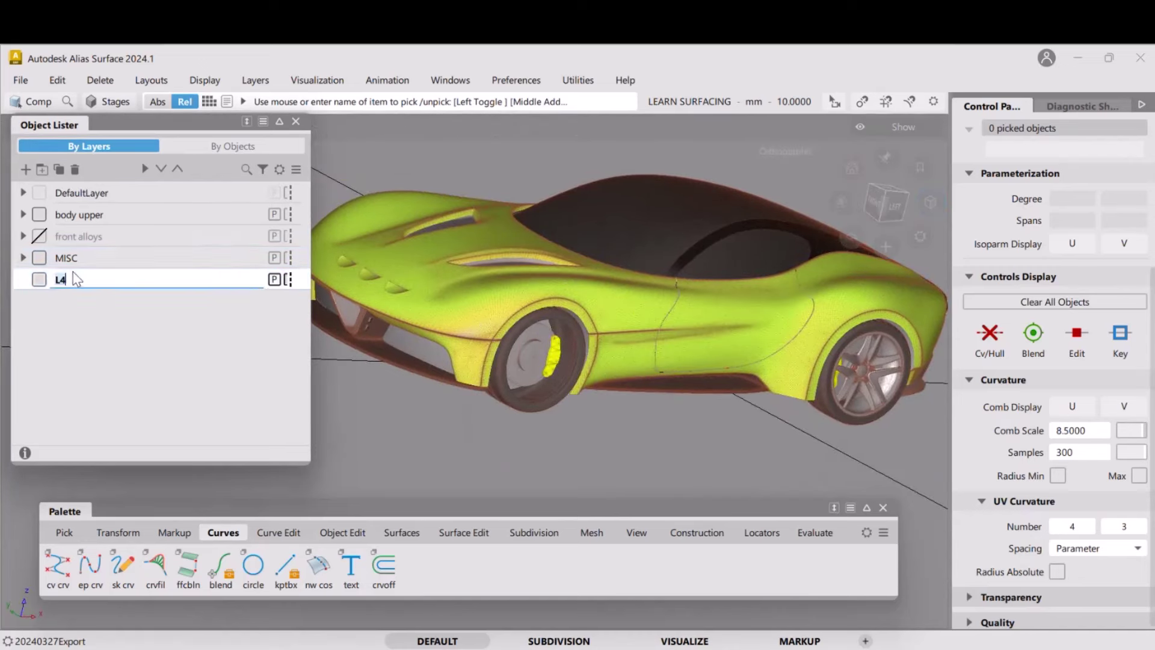
pyautogui.write('wheele')
pyautogui.press('Return')
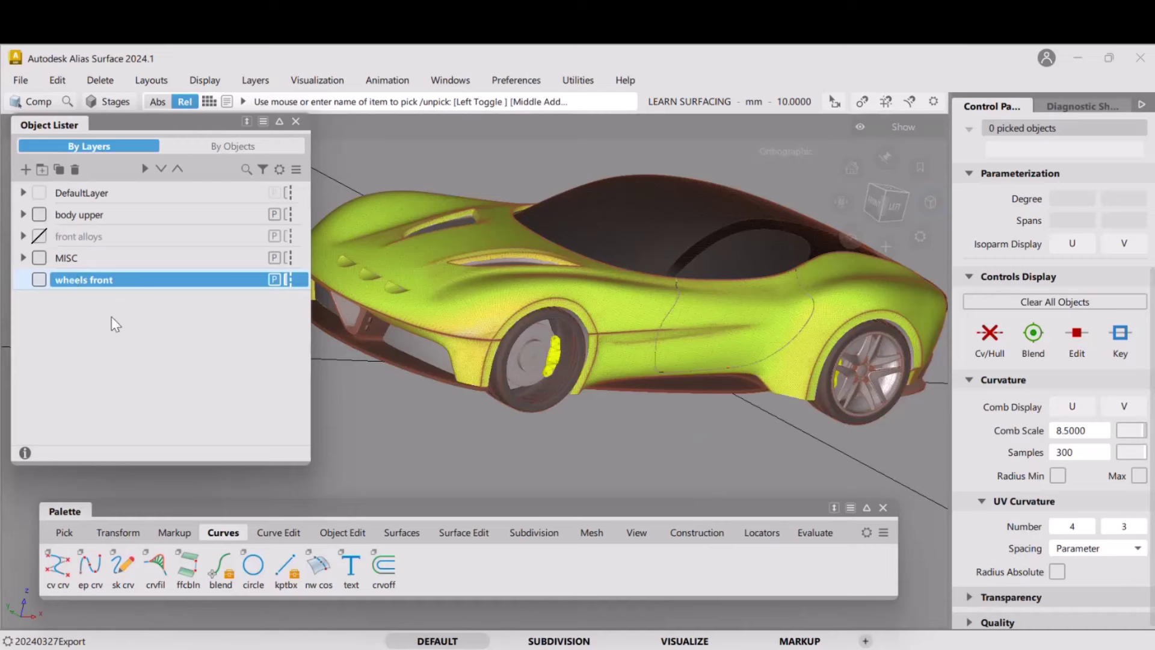
# Assign the left front tyre and the Level2_NURBS002 mesh inside it to the "wheels front" layer
pyautogui.keyDown('ctrl'); pyautogui.keyDown('shift'); pyautogui.moveTo(526, 388); pyautogui.dragTo(529, 424); pyautogui.keyUp('shift'); pyautogui.keyUp('ctrl')
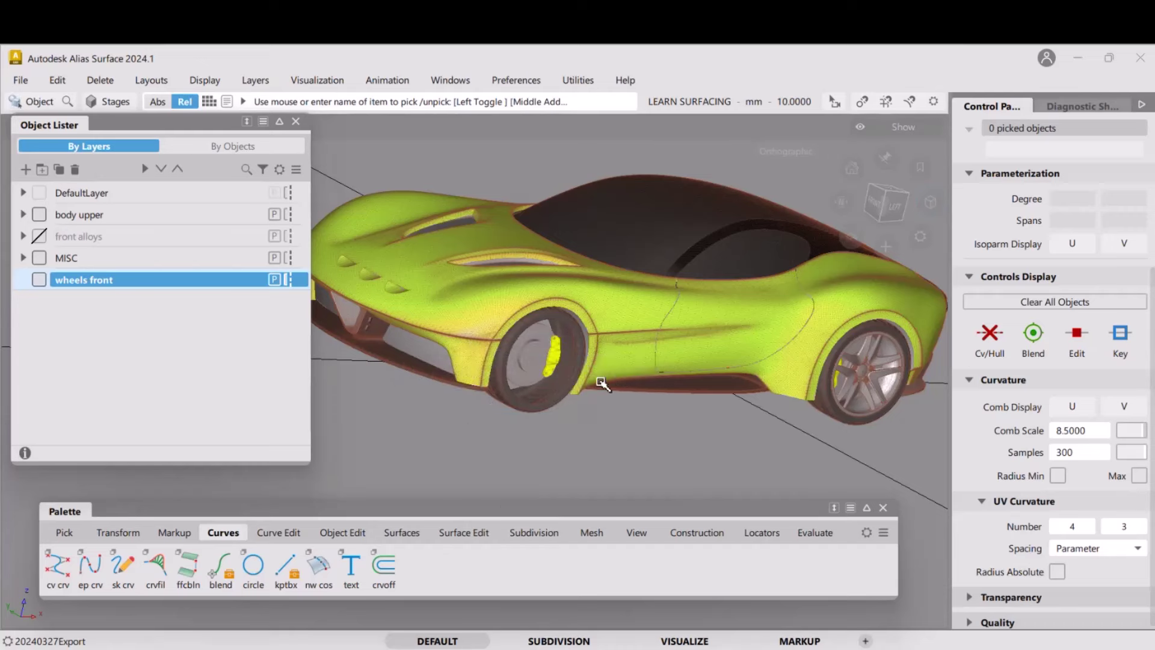
pyautogui.keyDown('alt'); pyautogui.keyDown('shift'); pyautogui.moveTo(586, 399); pyautogui.dragTo(527, 397); pyautogui.keyUp('shift'); pyautogui.keyUp('alt')
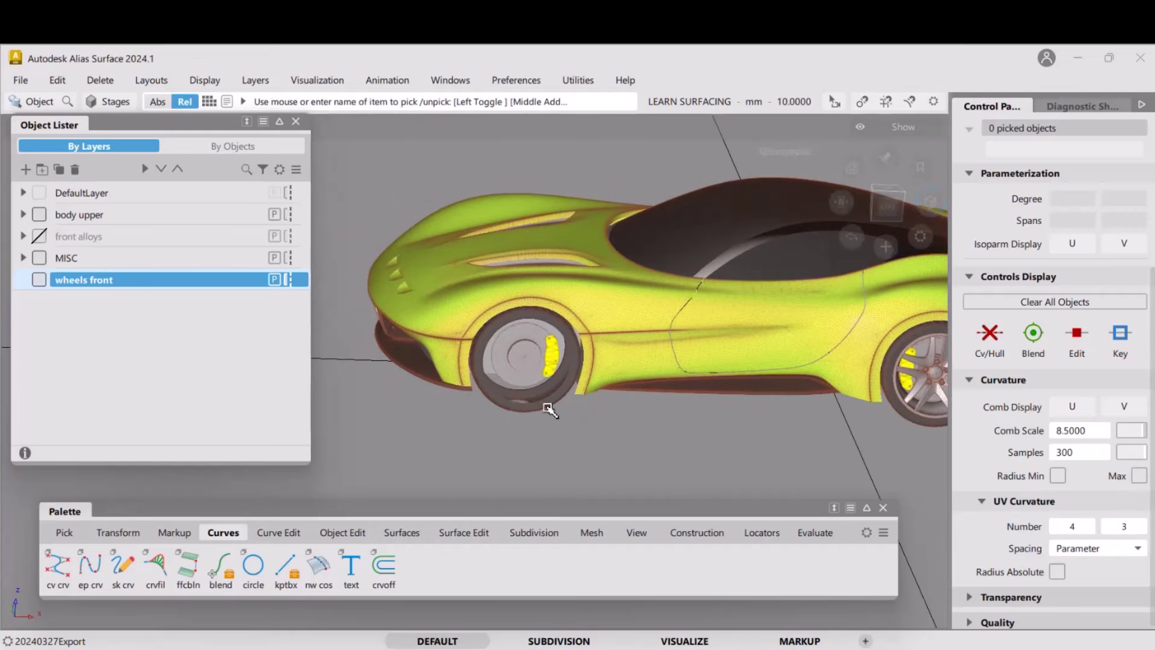
pyautogui.click(547, 408)
pyautogui.click(528, 374)
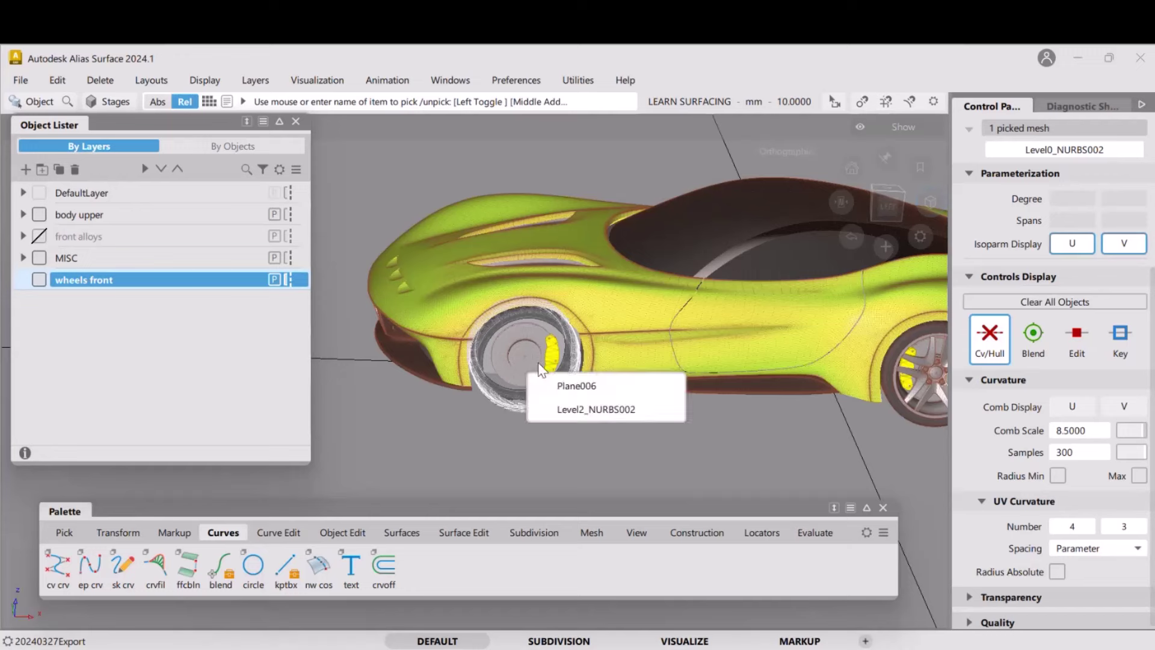
pyautogui.click(581, 410)
pyautogui.rightClick(99, 278)
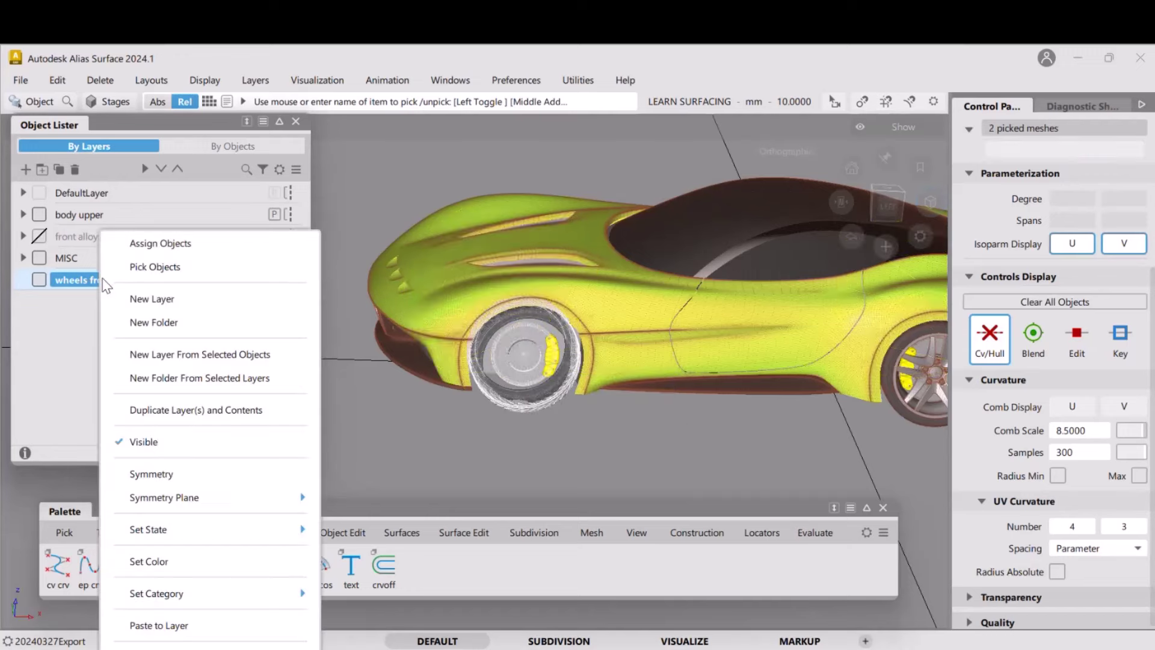
pyautogui.click(162, 244)
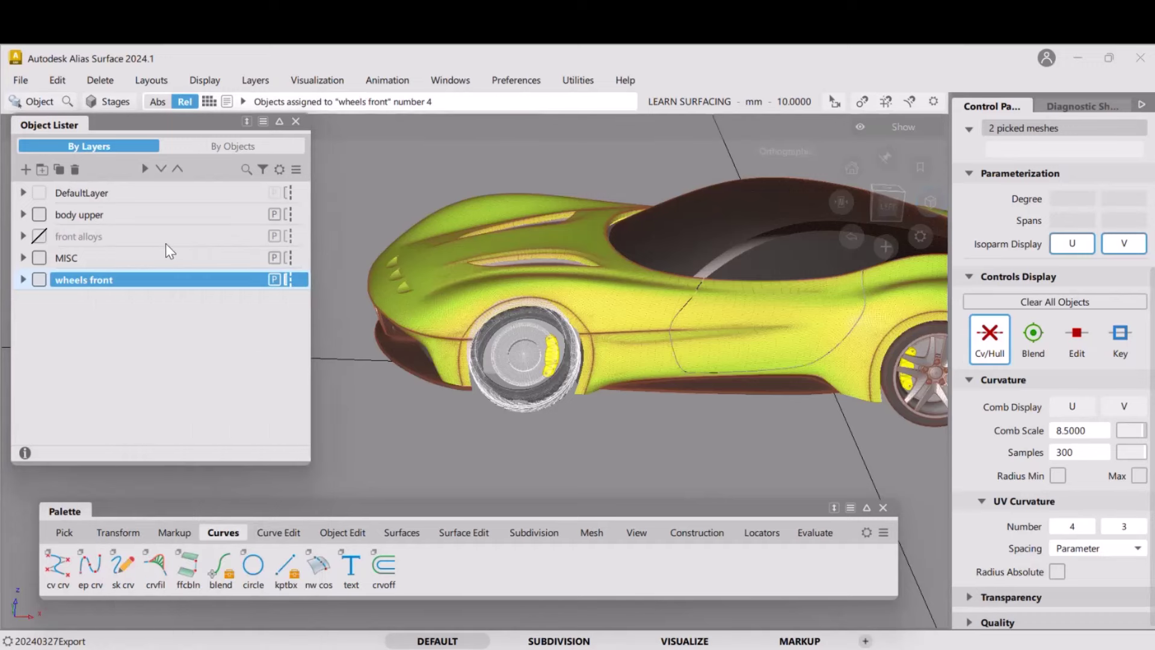
# Hide the "wheels front" layer and turn off the grid display
pyautogui.click(39, 279)
pyautogui.keyDown('alt'); pyautogui.keyDown('shift'); pyautogui.moveTo(606, 392); pyautogui.dragTo(539, 347); pyautogui.keyUp('shift'); pyautogui.keyUp('alt')
pyautogui.hotkey('alt', 'g')
# Assign the Box006 brake calipers, the Level2_NURBS004 mesh and the right front tyre to the "wheels front" layer
pyautogui.click(549, 363)
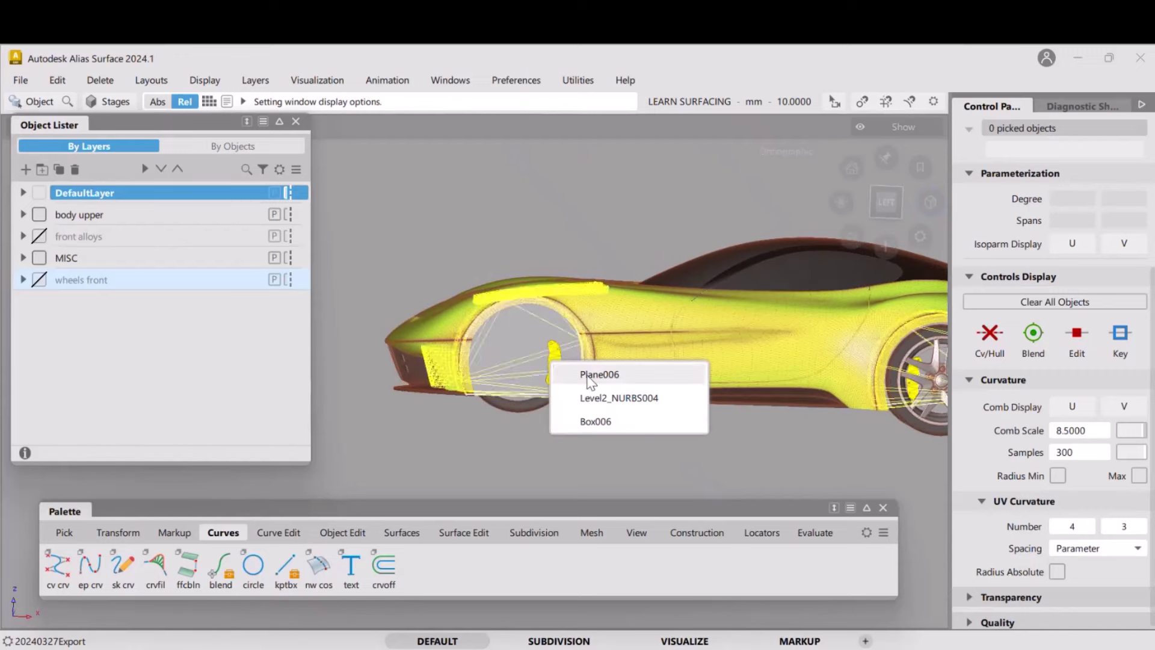
pyautogui.click(590, 420)
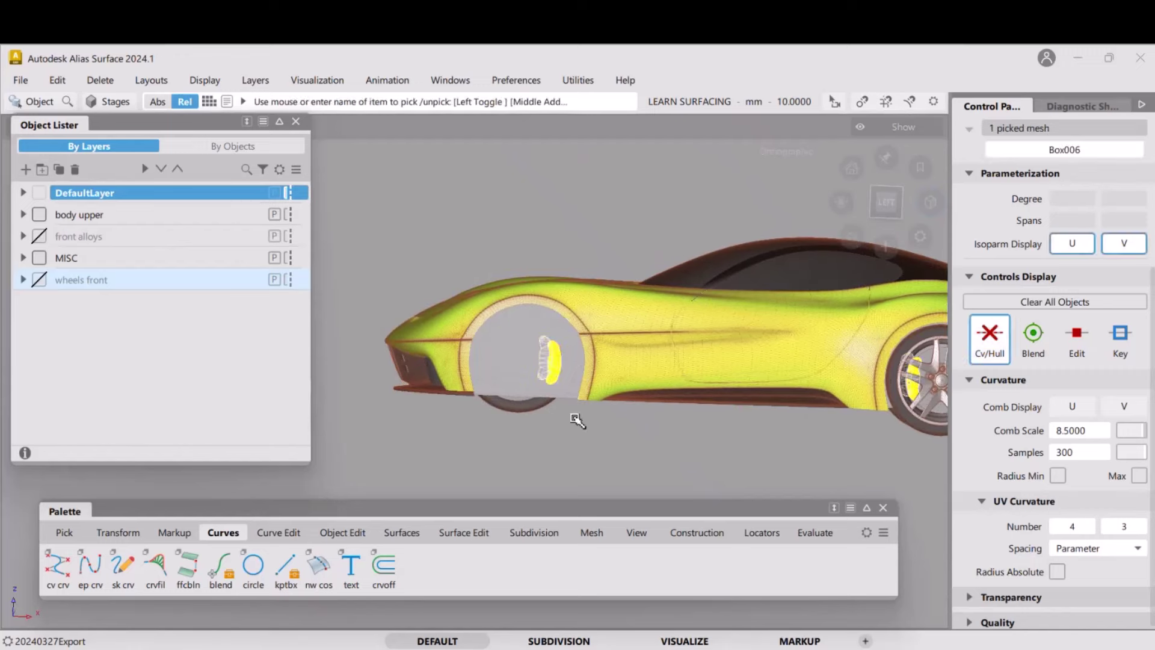
pyautogui.moveTo(501, 373)
pyautogui.keyDown('alt'); pyautogui.keyDown('shift'); pyautogui.mouseDown()
pyautogui.moveTo(451, 325)
pyautogui.moveTo(460, 358)
pyautogui.moveTo(482, 364)
pyautogui.mouseUp(); pyautogui.keyUp('shift'); pyautogui.keyUp('alt')
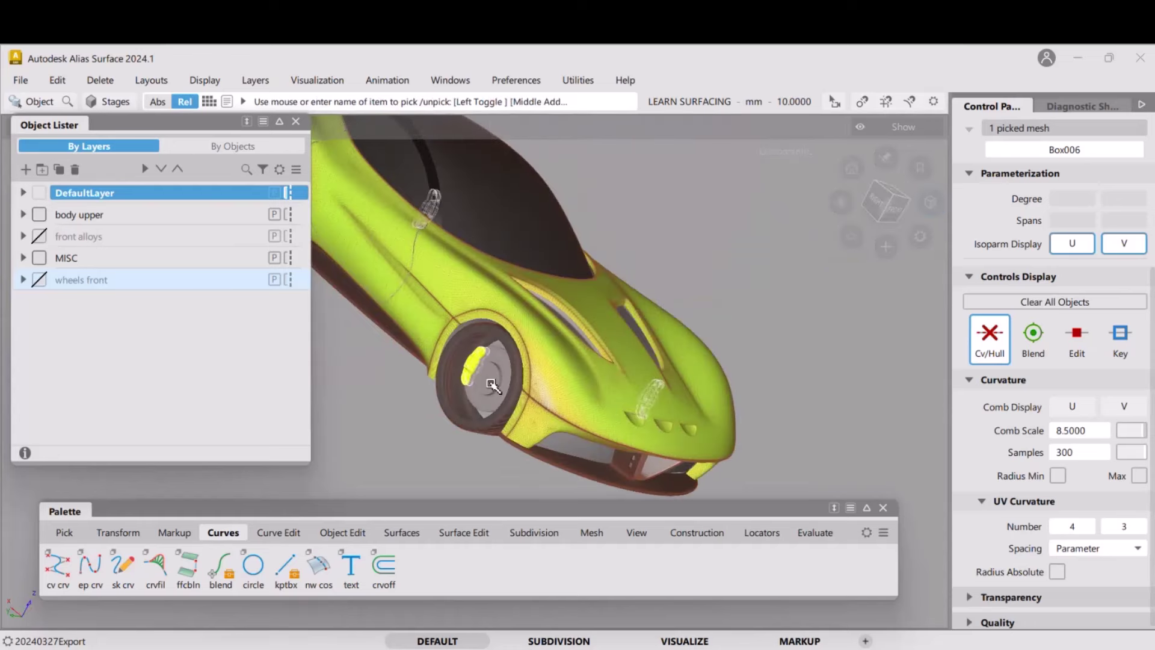
pyautogui.click(477, 361)
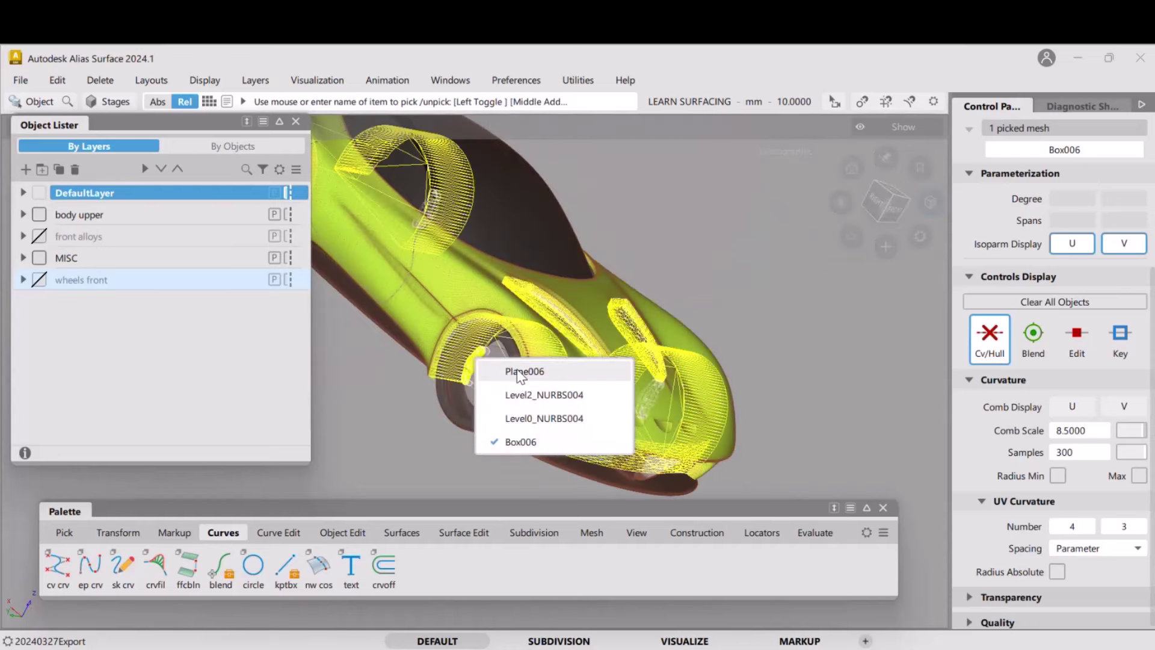
pyautogui.click(531, 394)
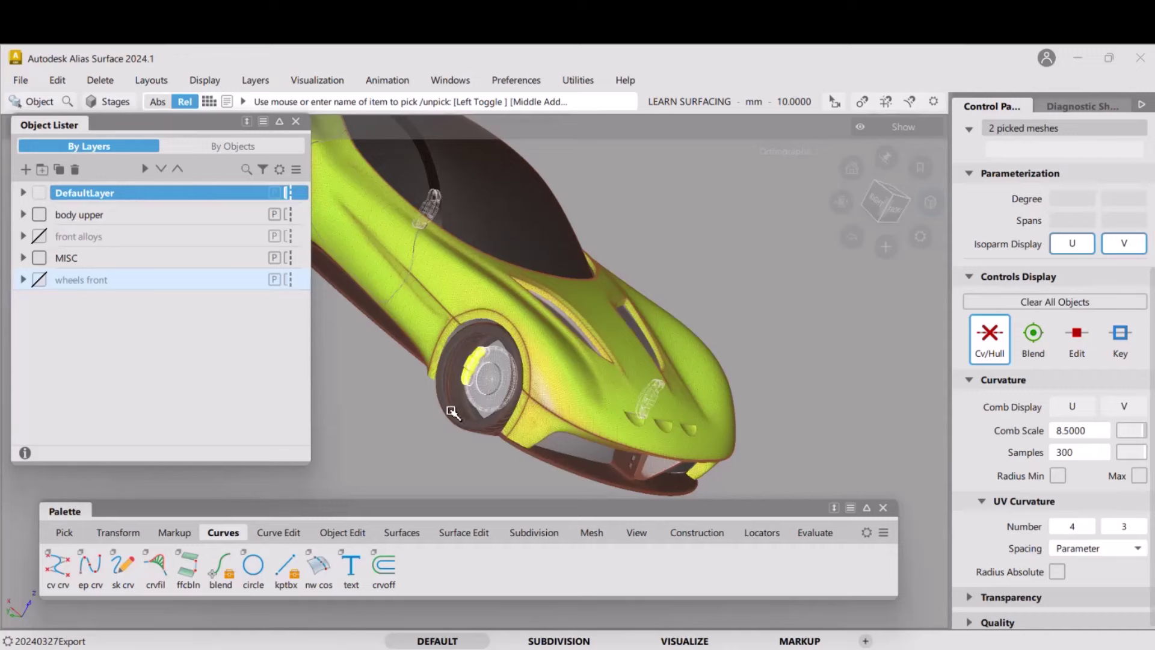
pyautogui.click(457, 412)
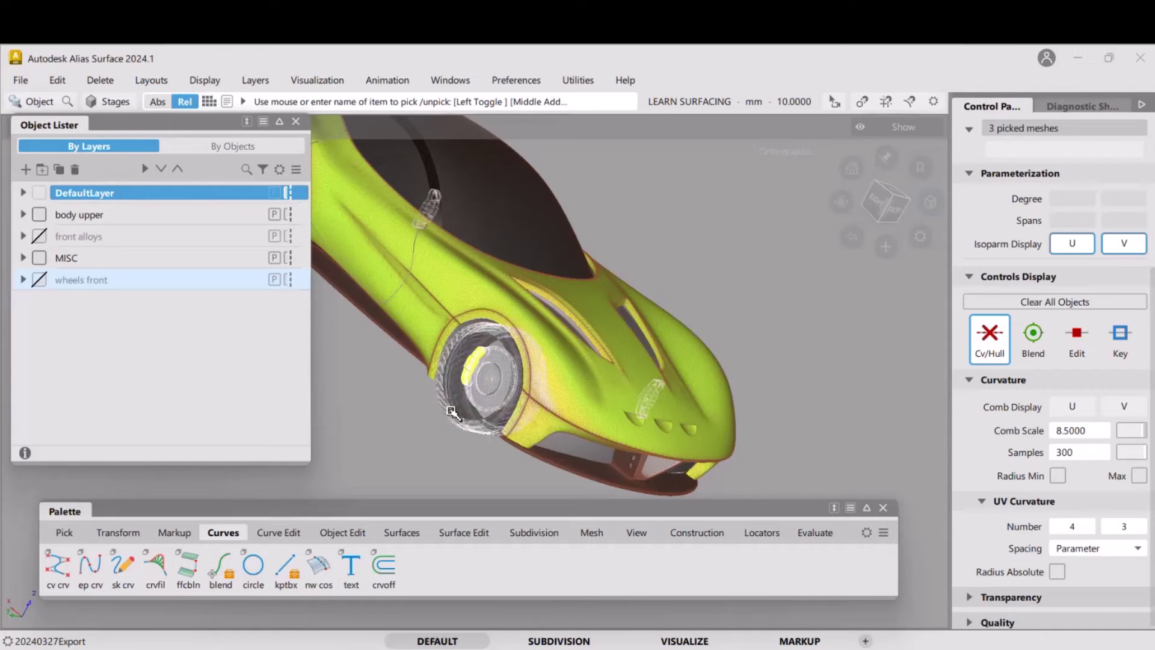
pyautogui.rightClick(95, 283)
pyautogui.click(158, 243)
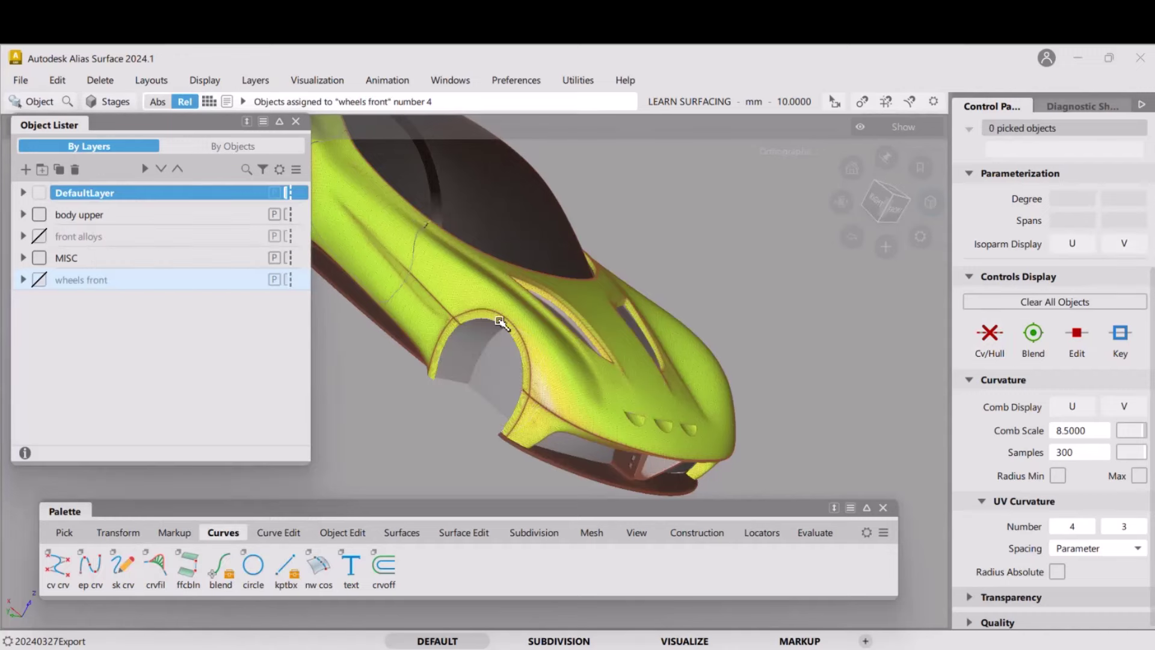
# Create a new layer named "wheels rear"
pyautogui.keyDown('alt'); pyautogui.keyDown('shift'); pyautogui.moveTo(501, 323); pyautogui.dragTo(565, 344); pyautogui.keyUp('shift'); pyautogui.keyUp('alt')
pyautogui.keyDown('alt'); pyautogui.keyDown('shift'); pyautogui.moveTo(566, 344); pyautogui.dragTo(715, 340, button='middle'); pyautogui.keyUp('shift'); pyautogui.keyUp('alt')
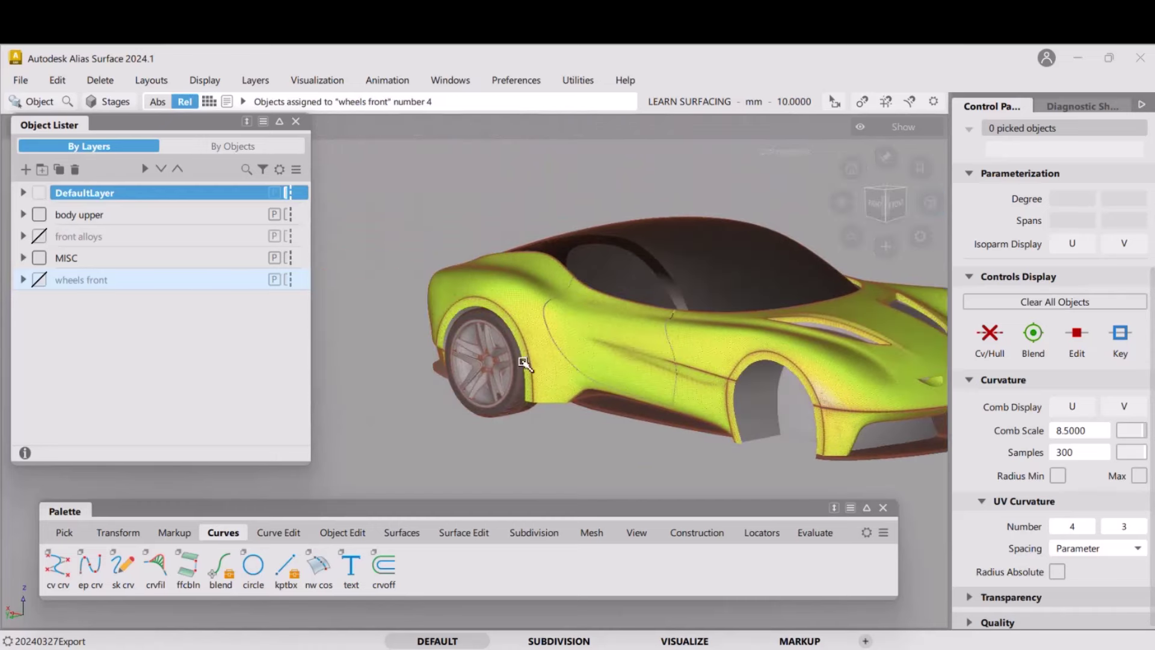
pyautogui.keyDown('alt'); pyautogui.keyDown('shift'); pyautogui.moveTo(477, 384); pyautogui.dragTo(662, 394); pyautogui.keyUp('shift'); pyautogui.keyUp('alt')
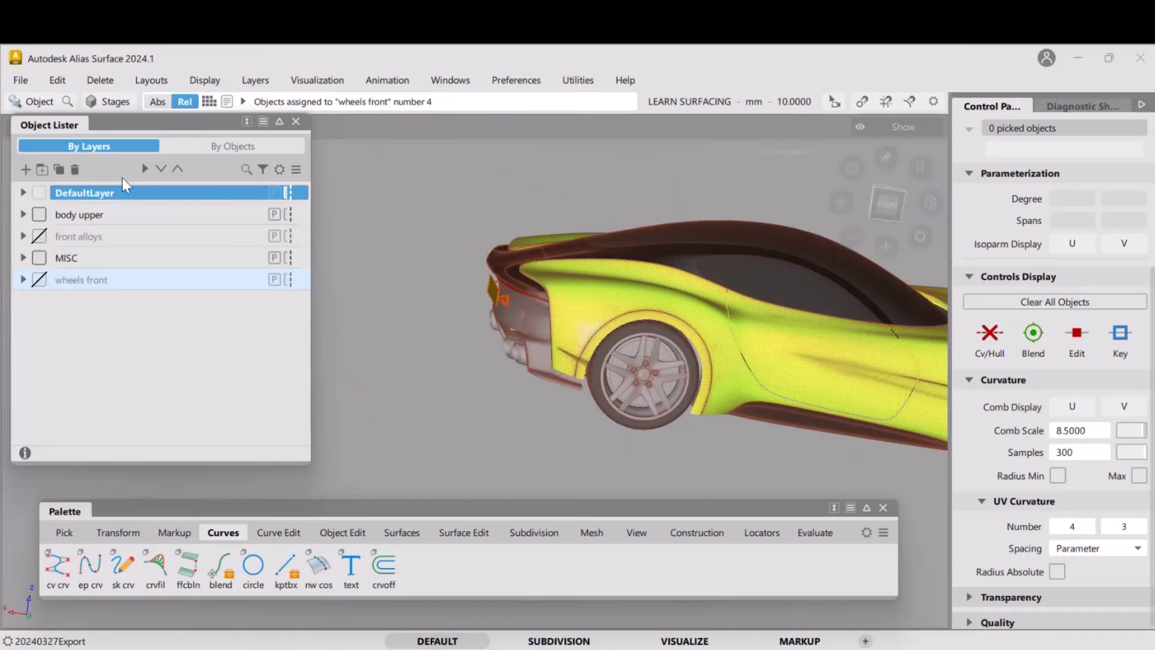
pyautogui.click(25, 169)
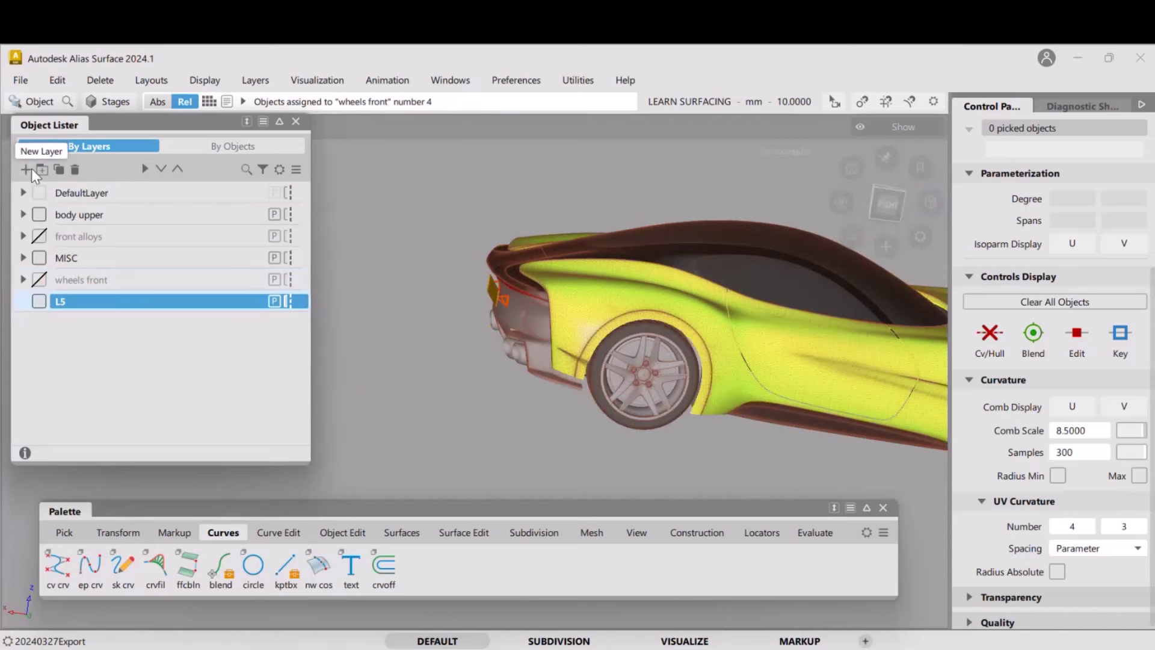
pyautogui.doubleClick(77, 300)
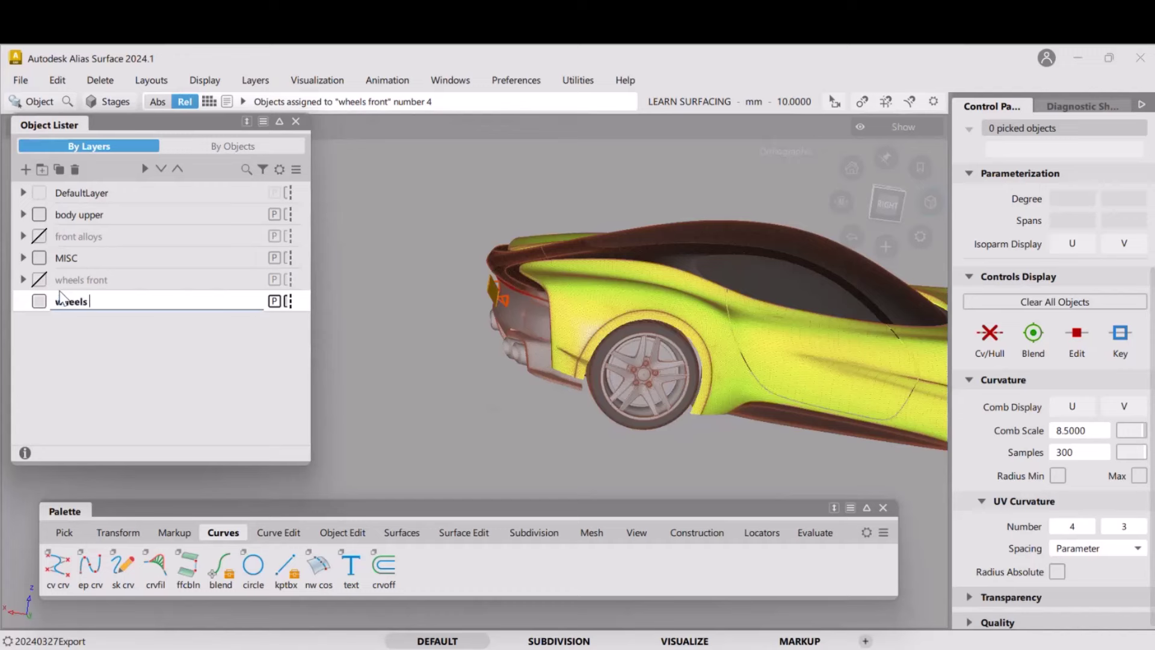
pyautogui.press('Return')
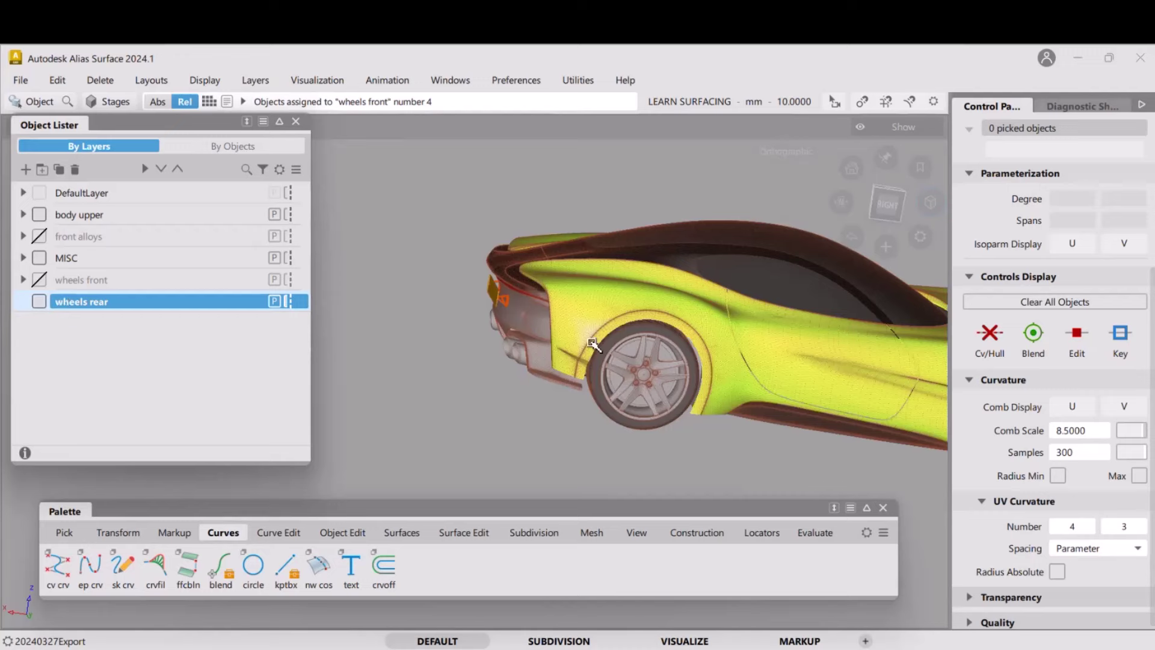
# Assign the right rear wheel's Level0_NURBS003 tyre, Level2_NURBS003 and Level1_NURBS003 meshes to the "wheels rear" layer
pyautogui.keyDown('ctrl'); pyautogui.keyDown('shift'); pyautogui.moveTo(679, 428); pyautogui.dragTo(643, 341); pyautogui.keyUp('shift'); pyautogui.keyUp('ctrl')
pyautogui.keyDown('ctrl'); pyautogui.keyDown('shift'); pyautogui.moveTo(583, 384); pyautogui.dragTo(587, 425); pyautogui.keyUp('shift'); pyautogui.keyUp('ctrl')
pyautogui.click(604, 411)
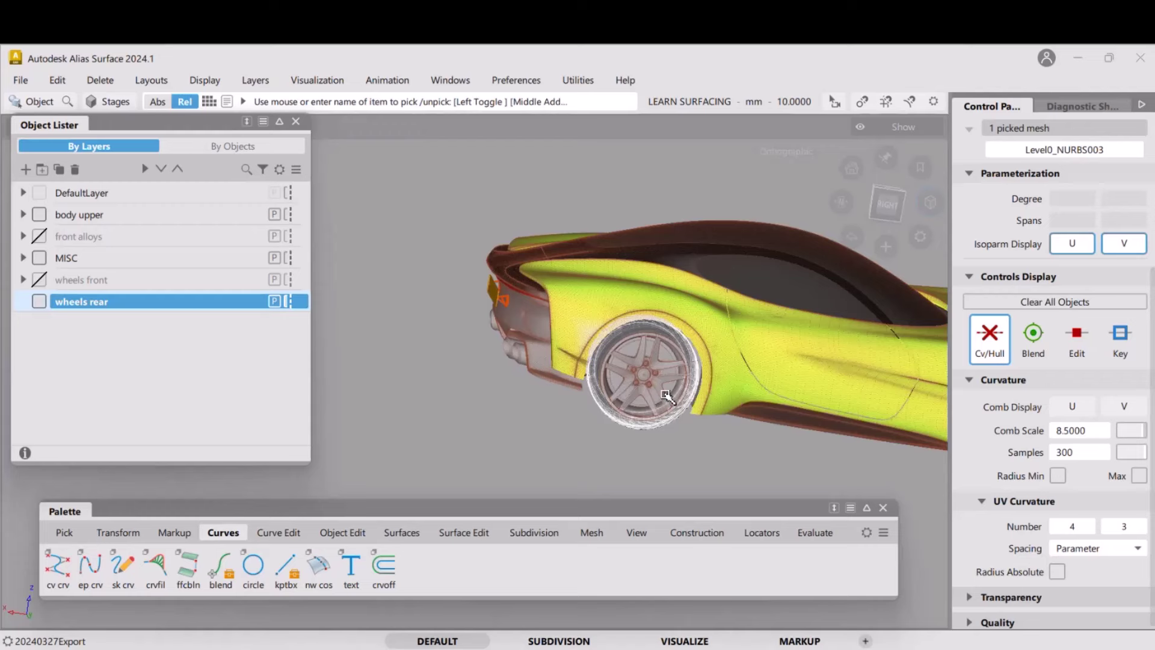
pyautogui.keyDown('alt'); pyautogui.keyDown('shift'); pyautogui.moveTo(685, 391); pyautogui.dragTo(539, 395); pyautogui.keyUp('shift'); pyautogui.keyUp('alt')
pyautogui.click(540, 395)
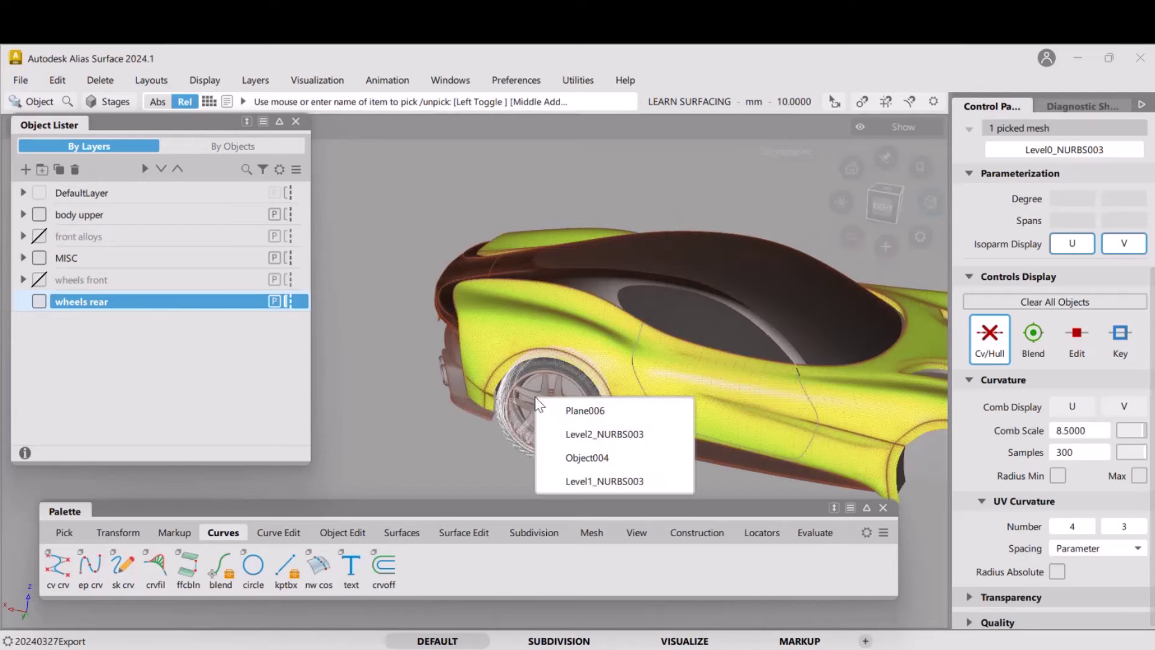
pyautogui.click(587, 434)
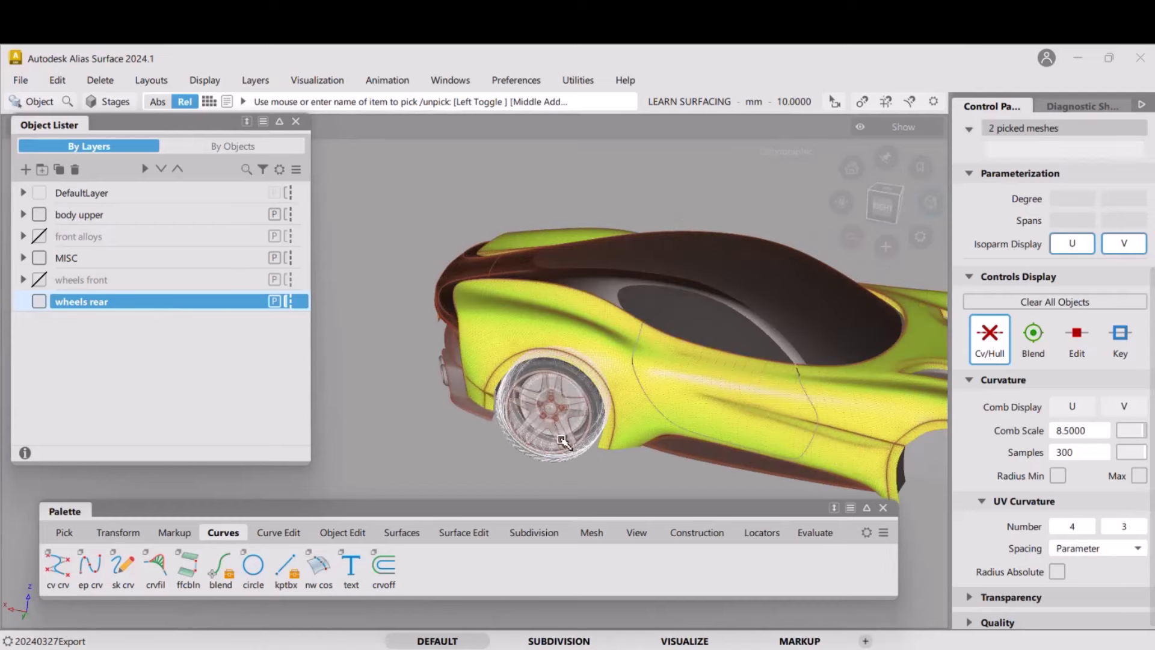
pyautogui.click(557, 418)
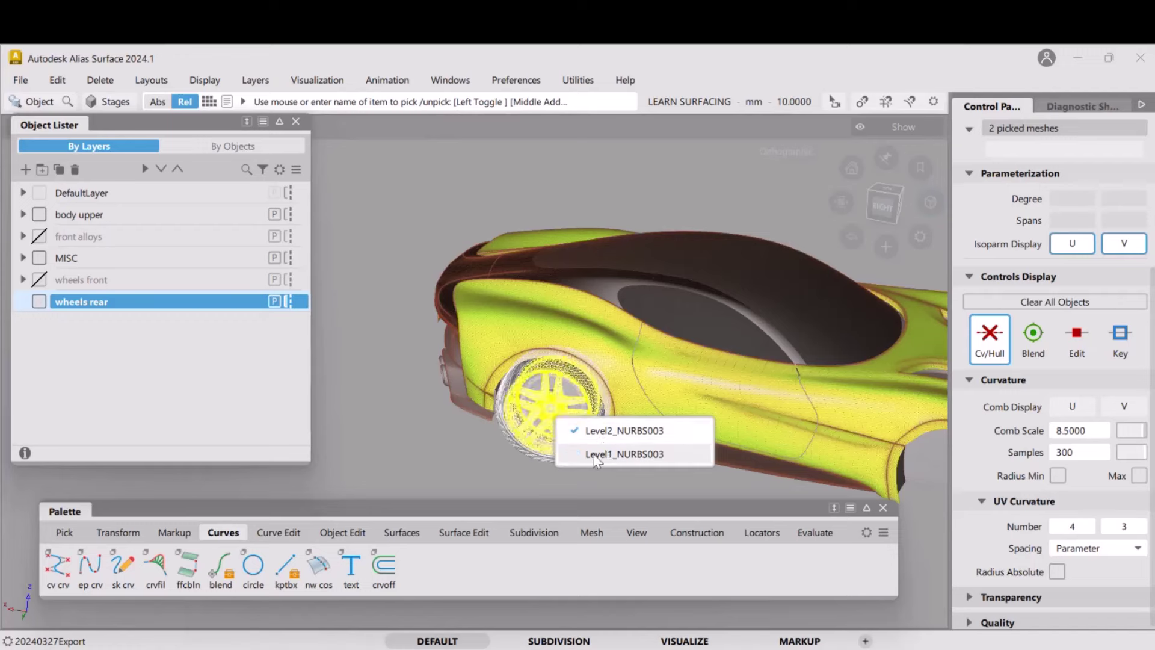
pyautogui.click(594, 453)
pyautogui.rightClick(102, 303)
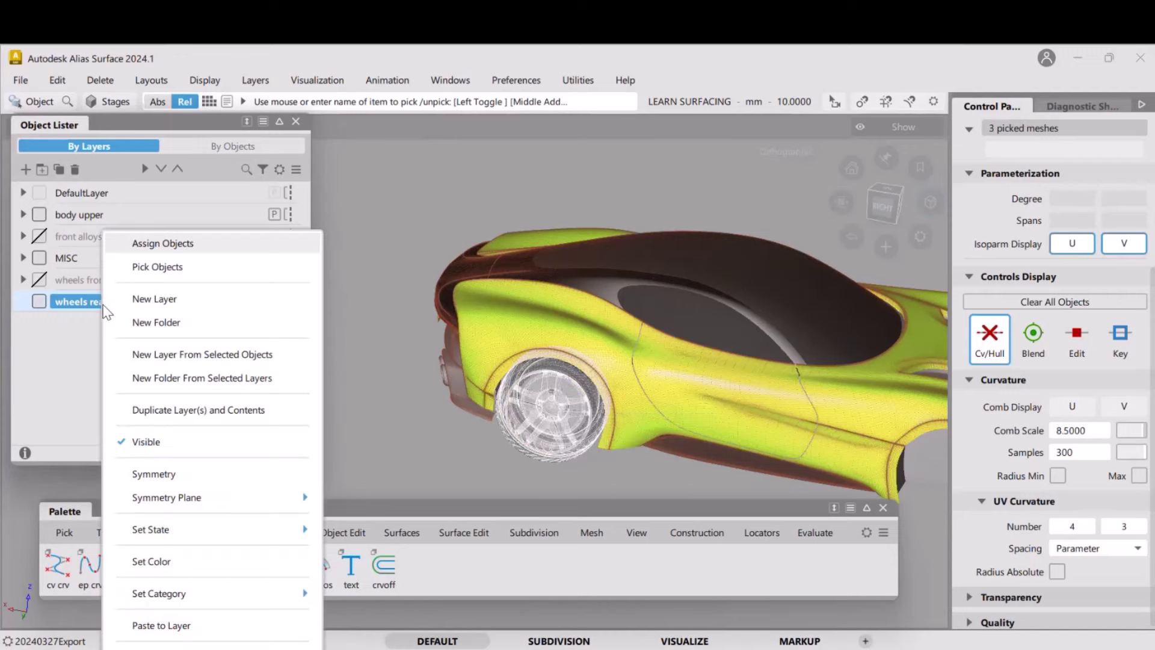
pyautogui.click(167, 245)
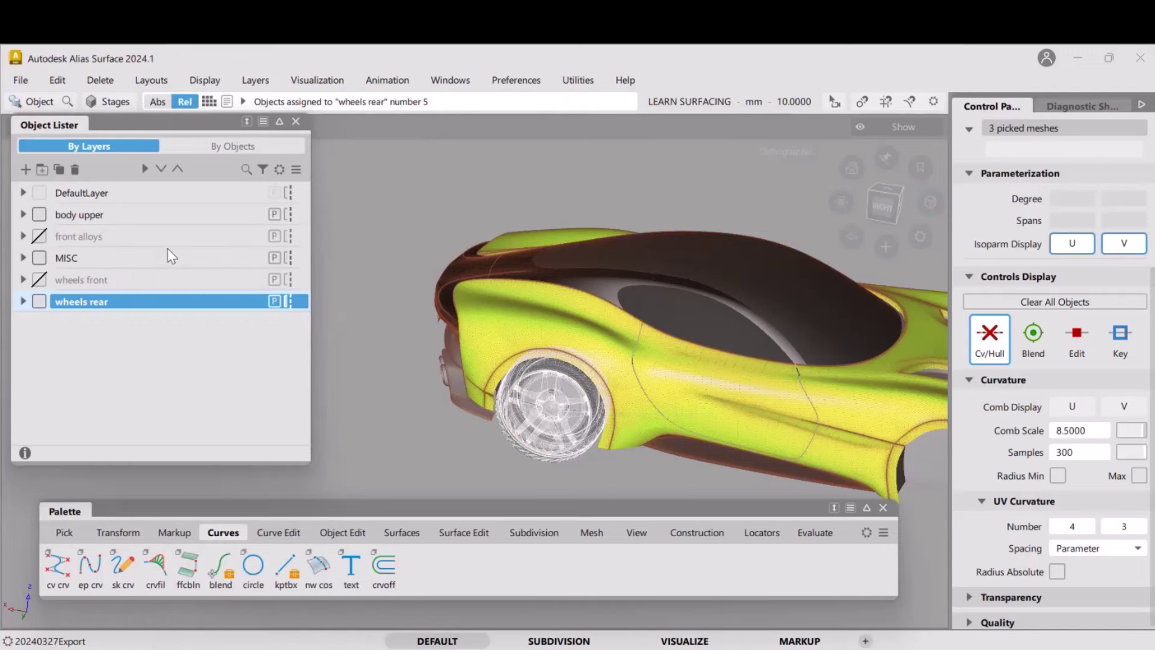
# Hide the "wheels rear" layer and assign the left rear wheel's Level0_NURBS001 tyre and Level1_NURBS001 mesh to it
pyautogui.click(40, 301)
pyautogui.keyDown('alt'); pyautogui.keyDown('shift'); pyautogui.moveTo(444, 381); pyautogui.dragTo(588, 347); pyautogui.keyUp('shift'); pyautogui.keyUp('alt')
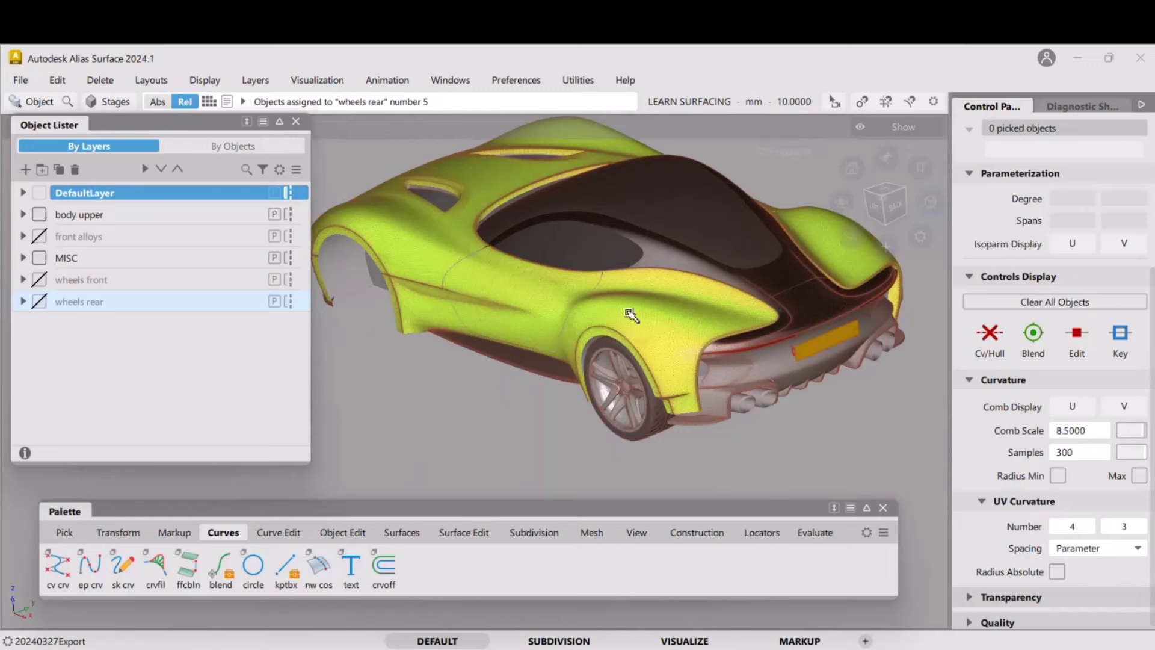
pyautogui.keyDown('alt'); pyautogui.keyDown('shift'); pyautogui.moveTo(665, 251); pyautogui.dragTo(655, 288); pyautogui.keyUp('shift'); pyautogui.keyUp('alt')
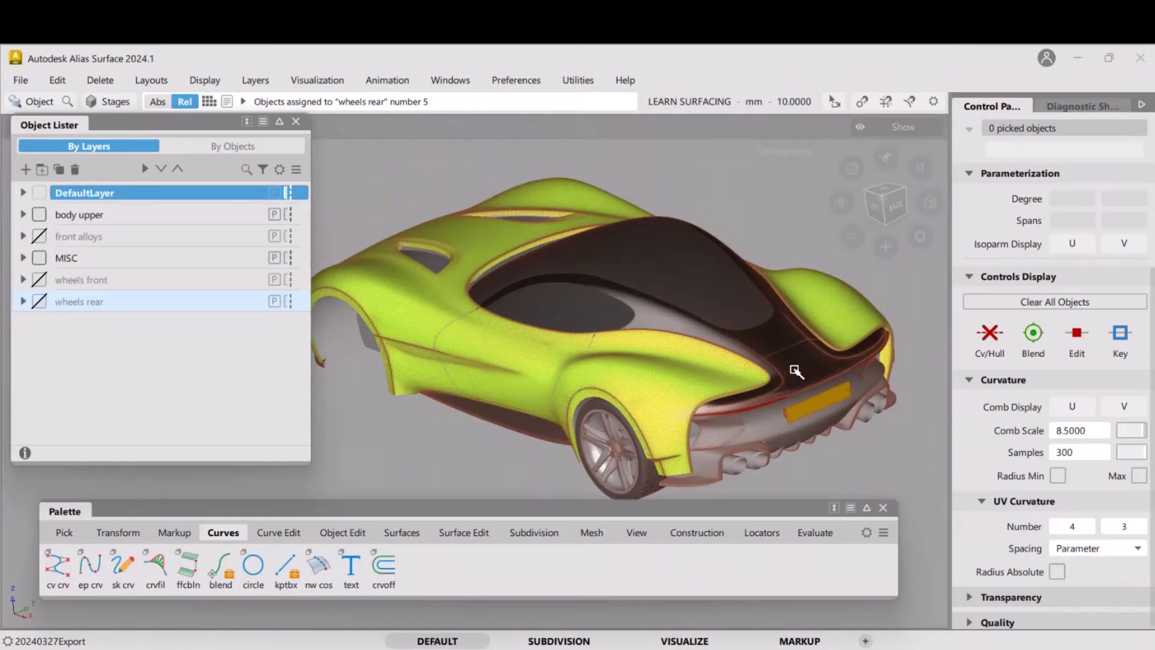
pyautogui.keyDown('alt'); pyautogui.keyDown('shift'); pyautogui.moveTo(776, 409); pyautogui.dragTo(678, 341); pyautogui.keyUp('shift'); pyautogui.keyUp('alt')
pyautogui.keyDown('alt'); pyautogui.keyDown('shift'); pyautogui.moveTo(815, 376); pyautogui.dragTo(716, 428); pyautogui.keyUp('shift'); pyautogui.keyUp('alt')
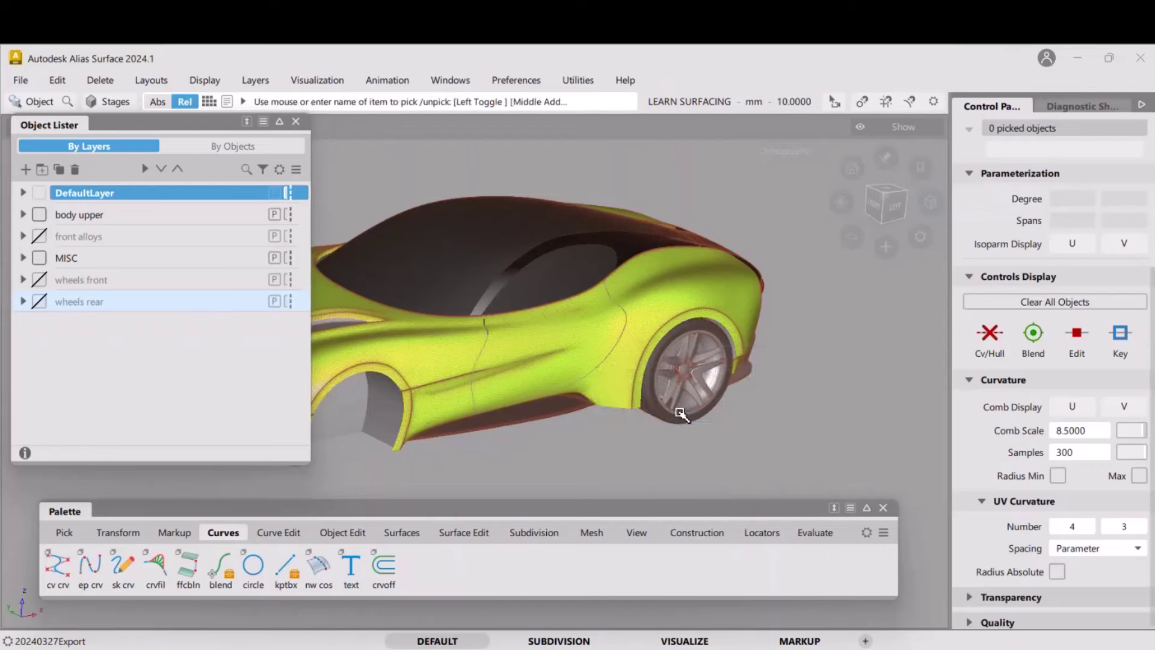
pyautogui.click(679, 414)
pyautogui.click(746, 421)
pyautogui.click(679, 377)
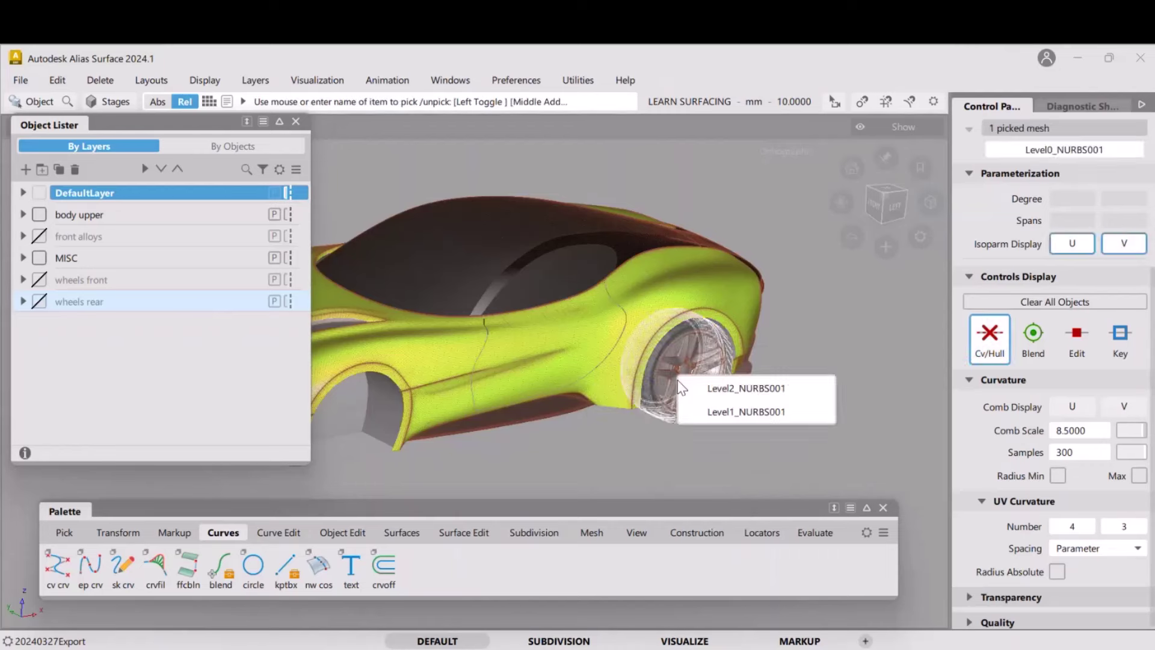
pyautogui.click(715, 389)
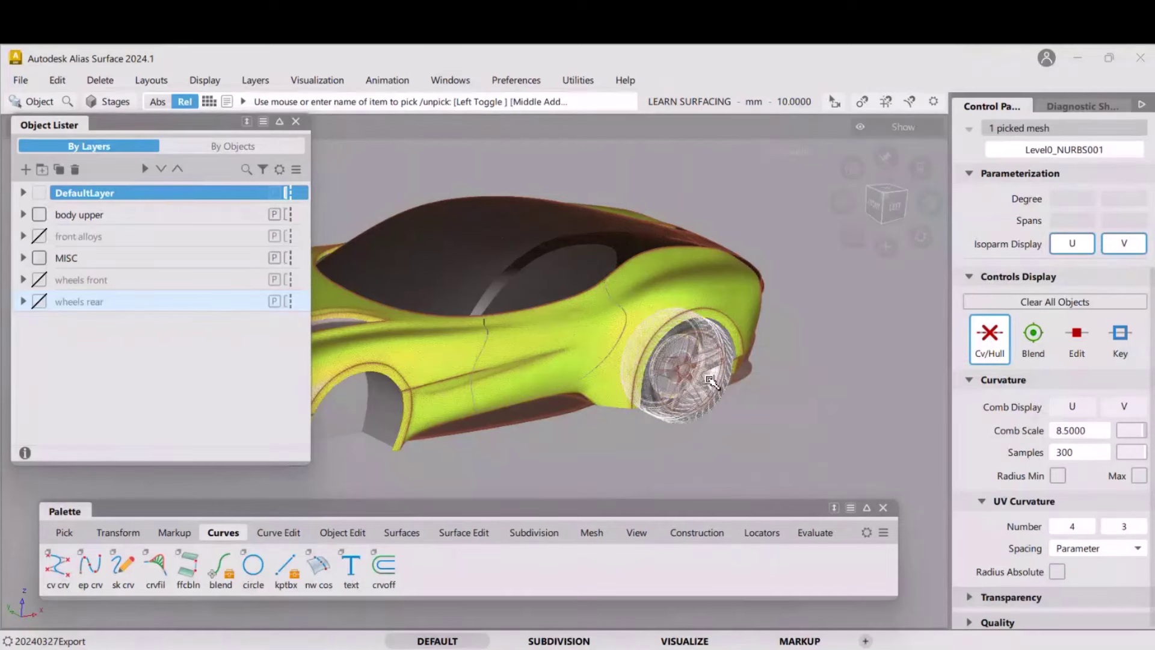
pyautogui.rightClick(102, 302)
pyautogui.click(167, 245)
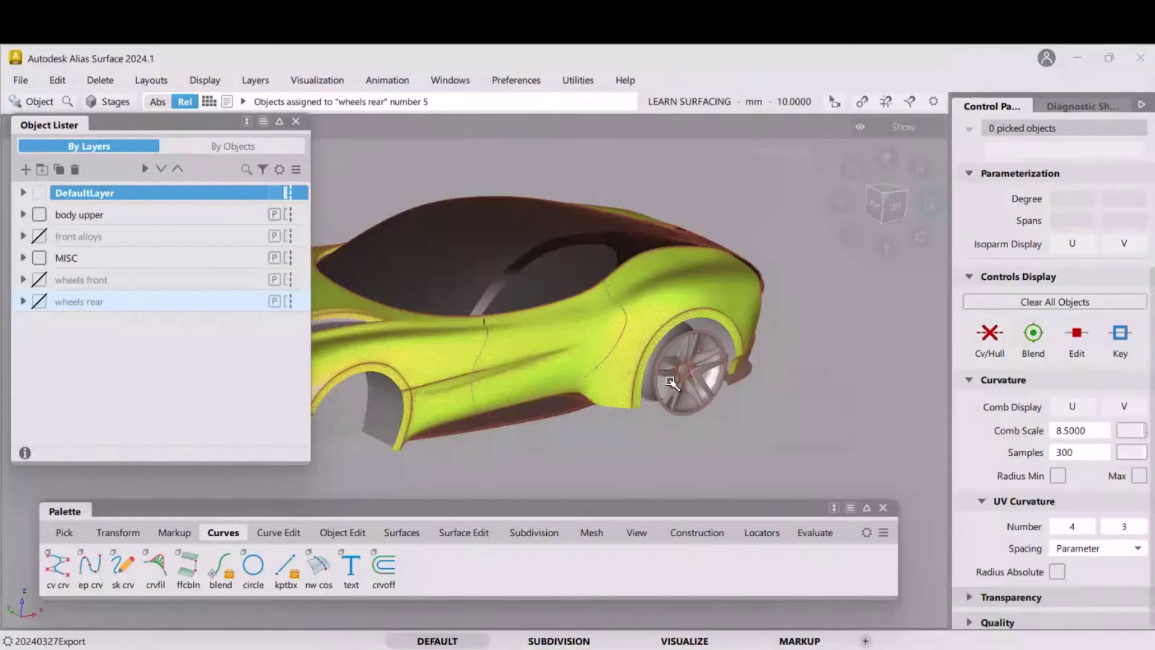
pyautogui.click(673, 413)
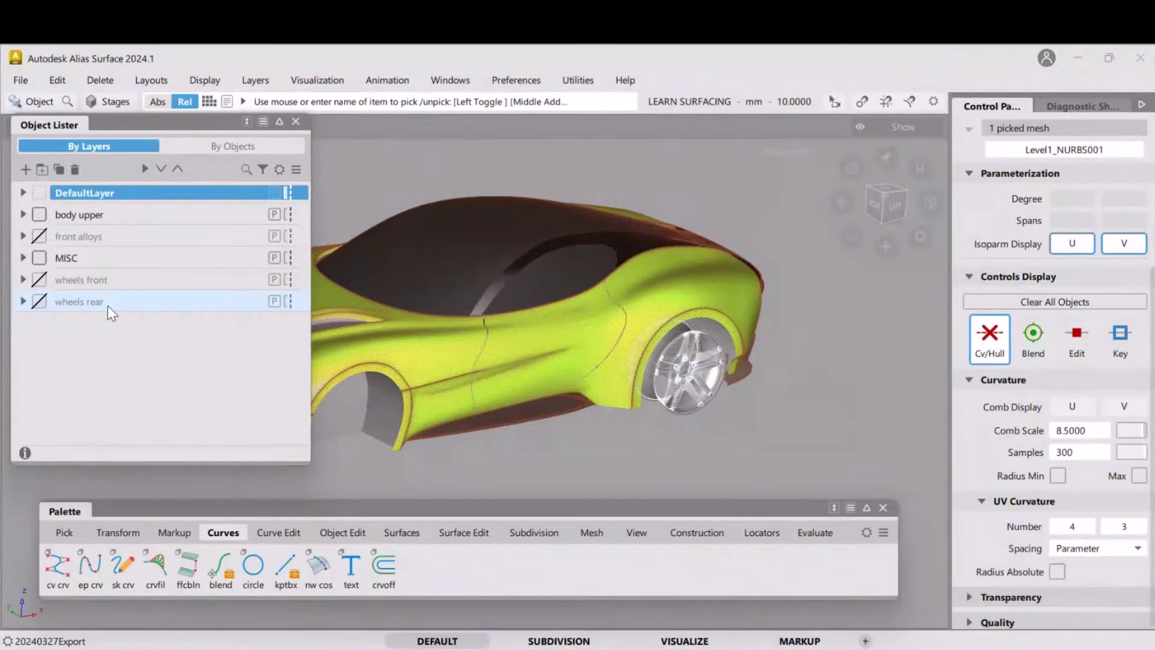
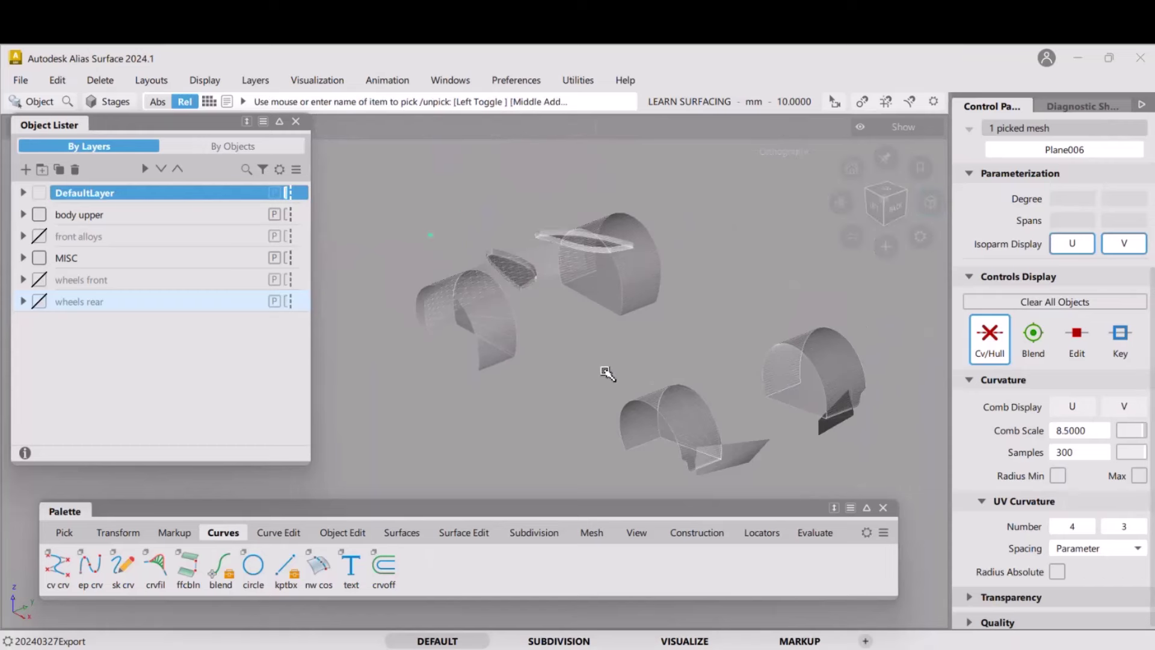
# Assign the picked Plane006 mesh to a new layer named "blackouts" and hide that layer
pyautogui.click(24, 170)
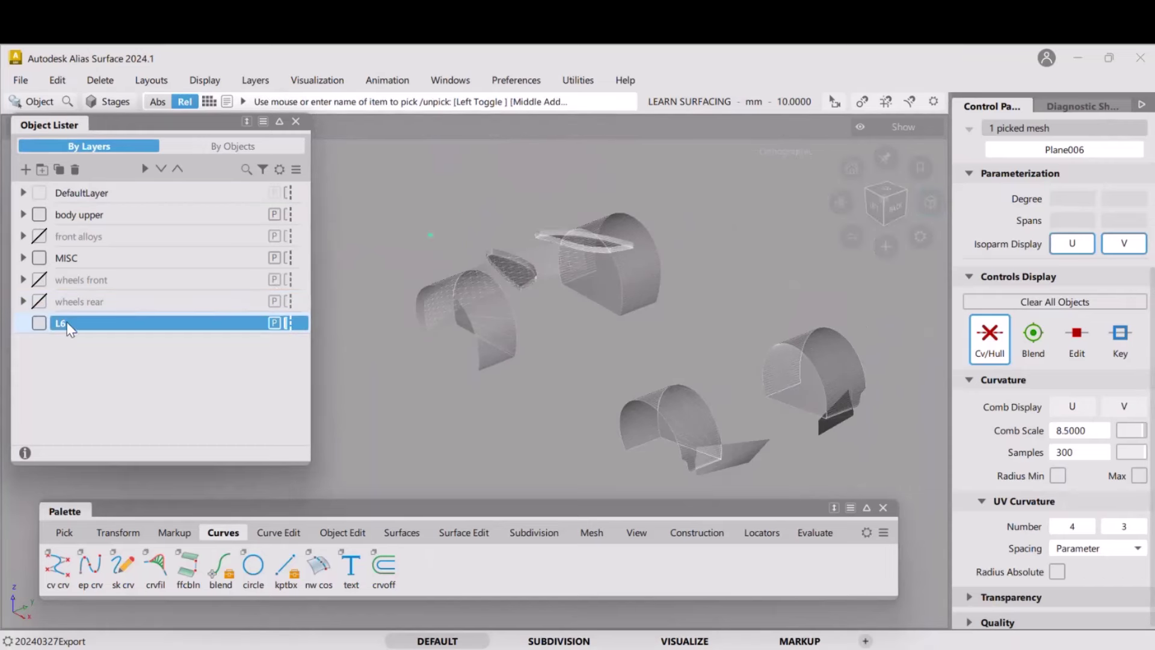
pyautogui.rightClick(68, 327)
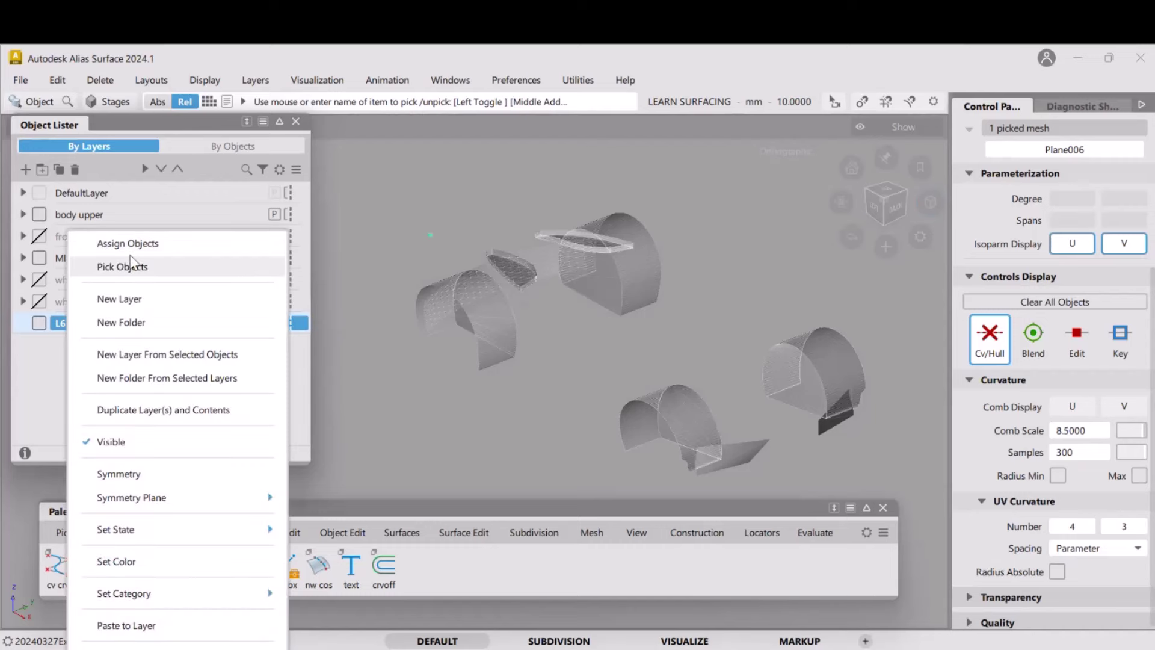
pyautogui.click(133, 243)
pyautogui.doubleClick(90, 329)
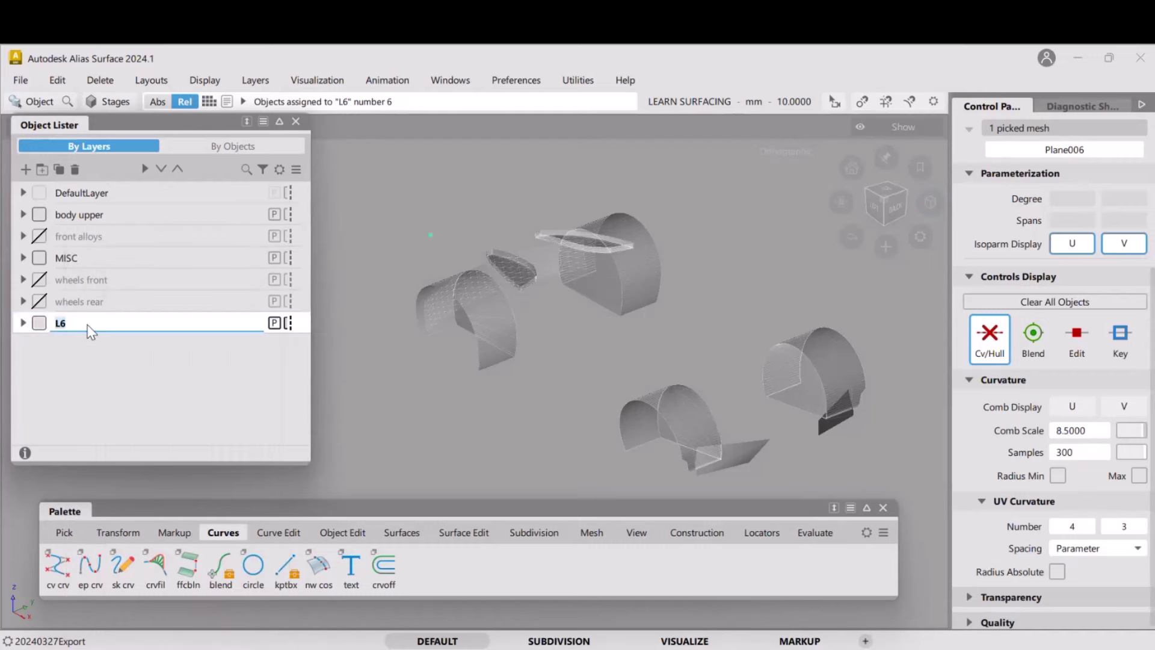
pyautogui.write('blackouts')
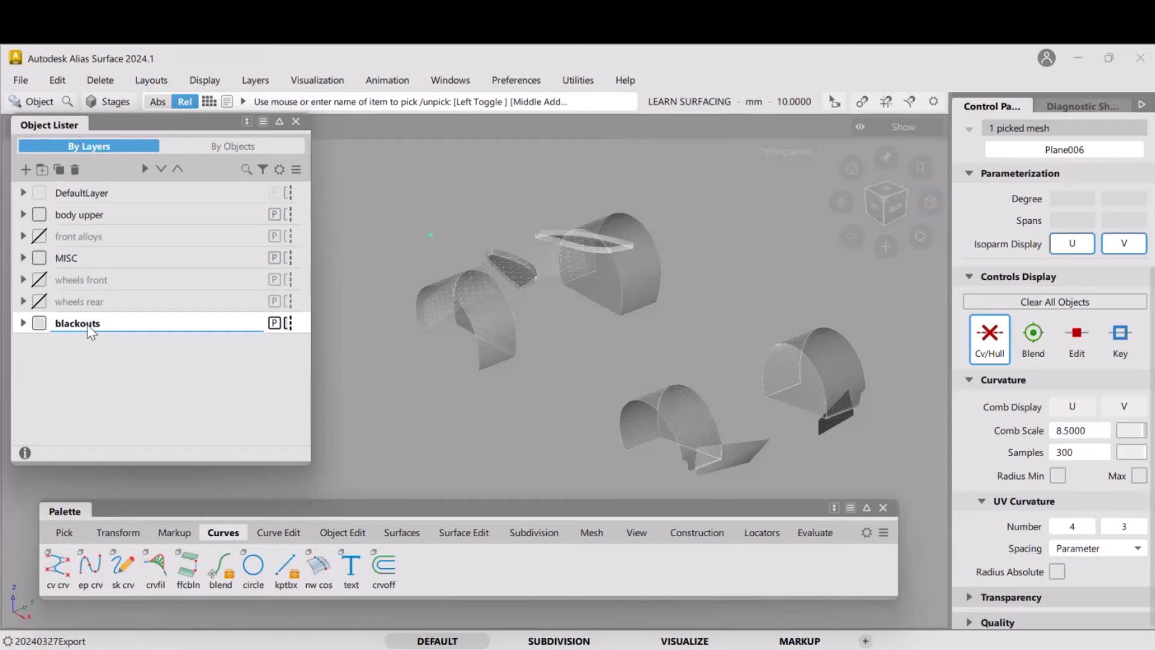
pyautogui.press('Return')
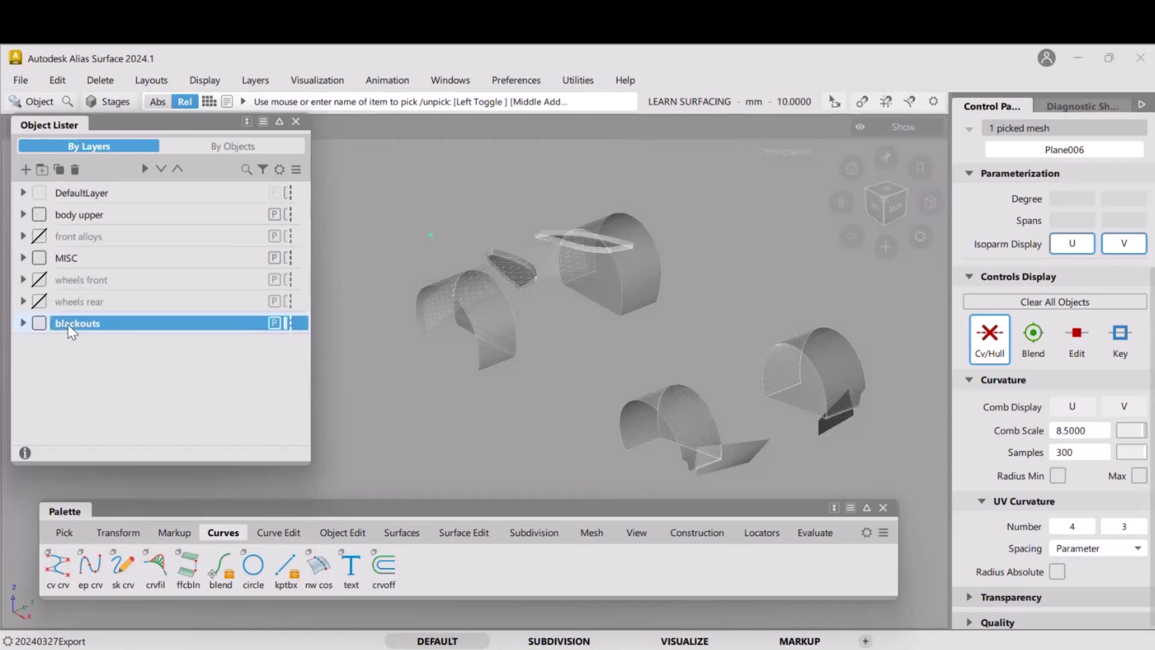
pyautogui.click(33, 320)
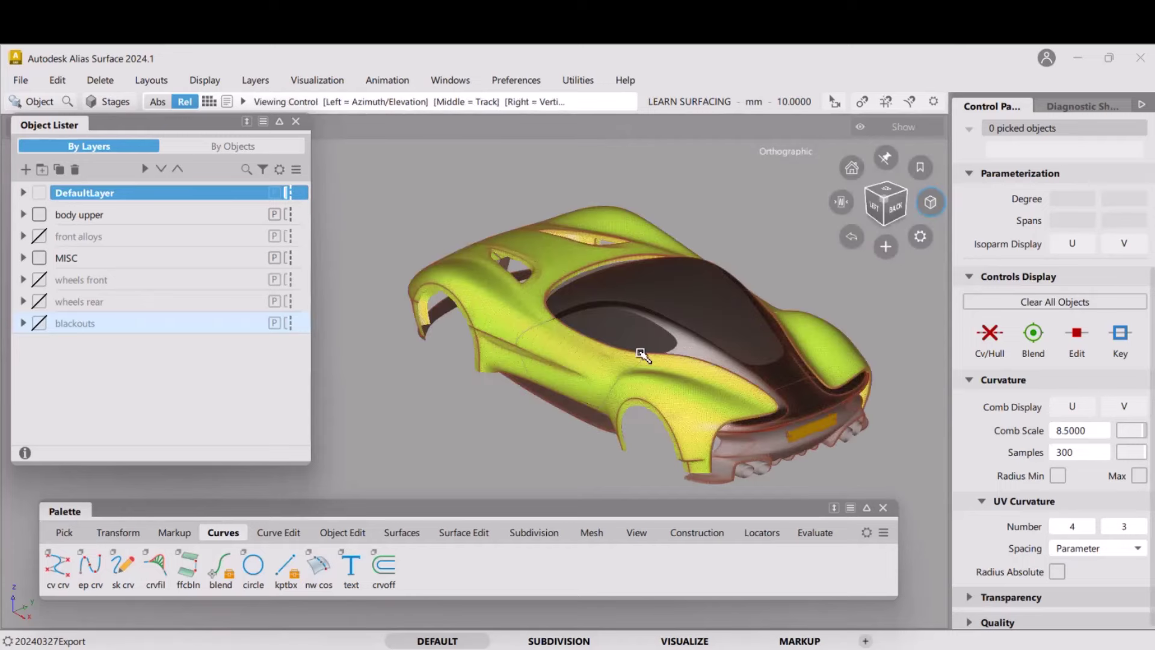
# Pick the Object001 exhaust mesh at the car's rear and create a new layer named "exhausts"
pyautogui.keyDown('alt'); pyautogui.keyDown('shift'); pyautogui.moveTo(642, 351); pyautogui.dragTo(746, 345); pyautogui.keyUp('shift'); pyautogui.keyUp('alt')
pyautogui.keyDown('alt'); pyautogui.keyDown('shift'); pyautogui.moveTo(746, 346); pyautogui.dragTo(720, 392, button='middle'); pyautogui.keyUp('shift'); pyautogui.keyUp('alt')
pyautogui.keyDown('alt'); pyautogui.keyDown('shift'); pyautogui.moveTo(719, 392); pyautogui.dragTo(737, 309, button='right'); pyautogui.keyUp('shift'); pyautogui.keyUp('alt')
pyautogui.keyDown('alt'); pyautogui.keyDown('shift'); pyautogui.moveTo(697, 473); pyautogui.dragTo(660, 404, button='middle'); pyautogui.keyUp('shift'); pyautogui.keyUp('alt')
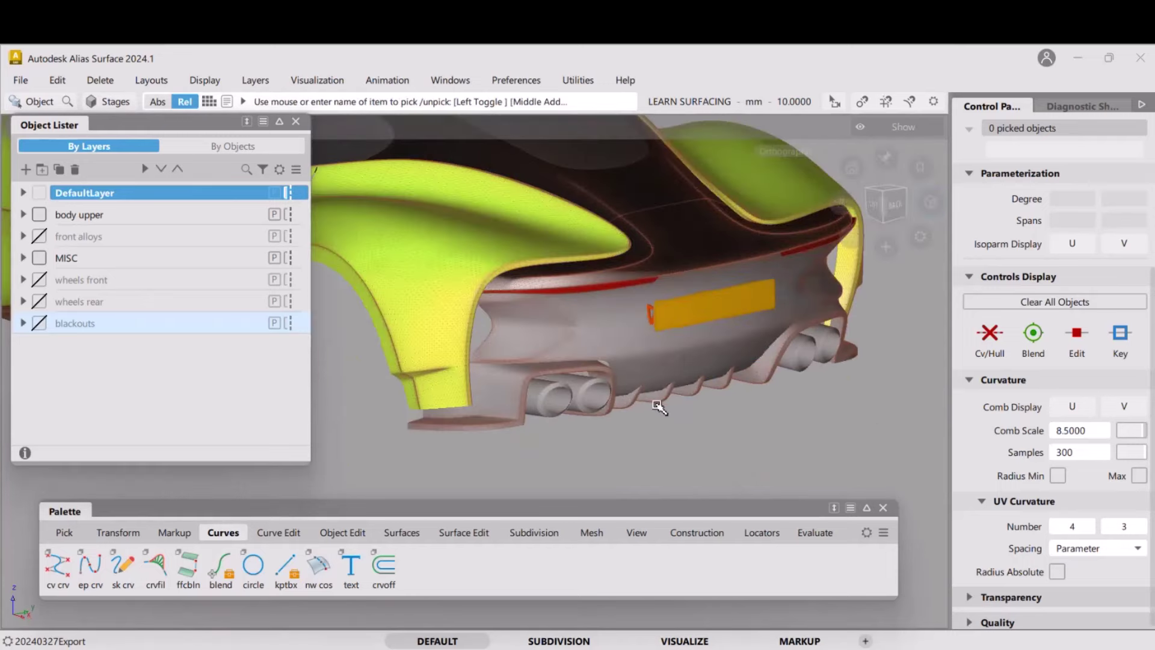
pyautogui.keyDown('ctrl'); pyautogui.keyDown('shift'); pyautogui.click(652, 406); pyautogui.keyUp('shift'); pyautogui.keyUp('ctrl')
pyautogui.keyDown('ctrl'); pyautogui.keyDown('shift'); pyautogui.moveTo(654, 409); pyautogui.dragTo(638, 441); pyautogui.keyUp('shift'); pyautogui.keyUp('ctrl')
pyautogui.click(579, 399)
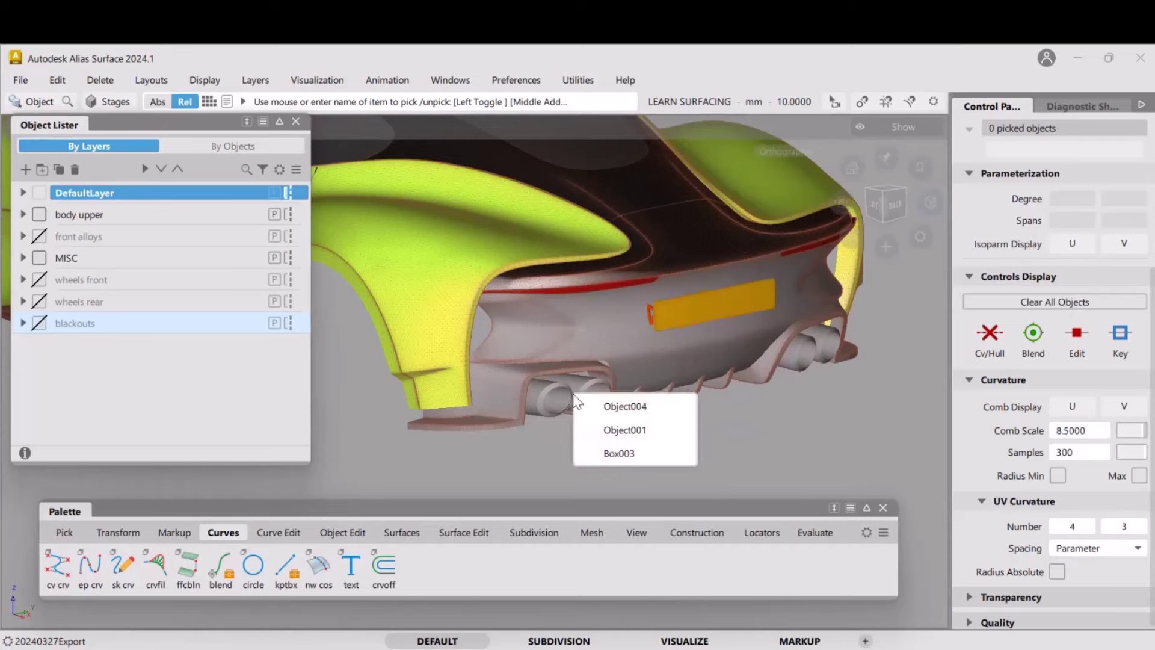
pyautogui.click(624, 436)
pyautogui.keyDown('alt'); pyautogui.keyDown('shift'); pyautogui.moveTo(682, 441); pyautogui.dragTo(651, 388); pyautogui.keyUp('shift'); pyautogui.keyUp('alt')
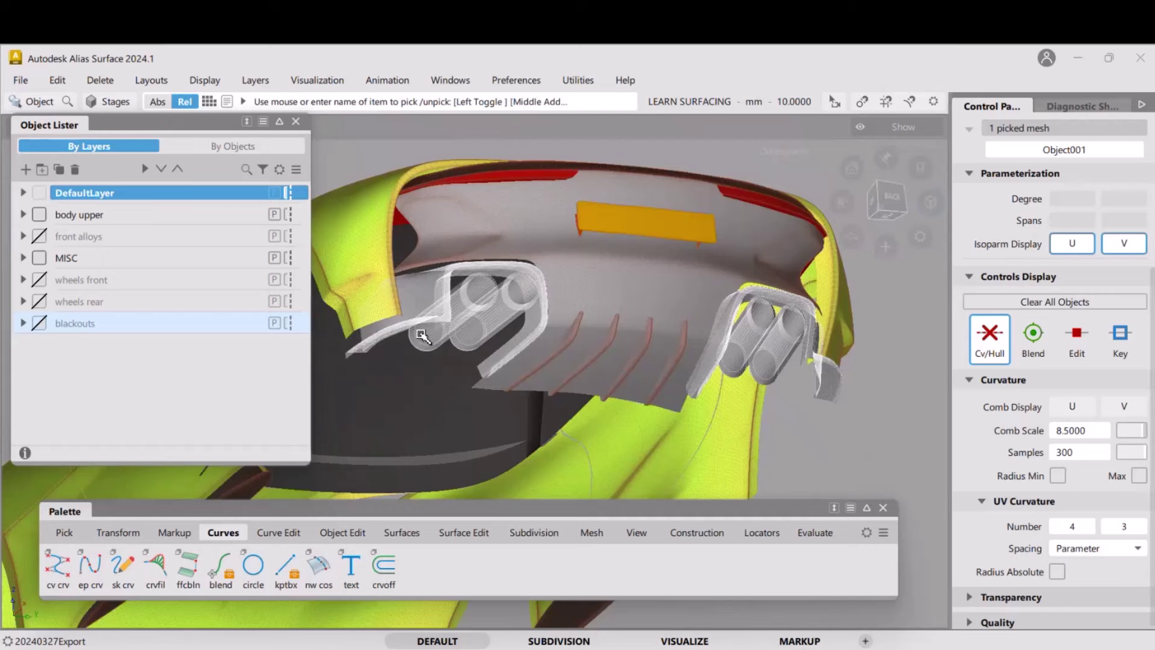
pyautogui.click(26, 169)
pyautogui.doubleClick(59, 346)
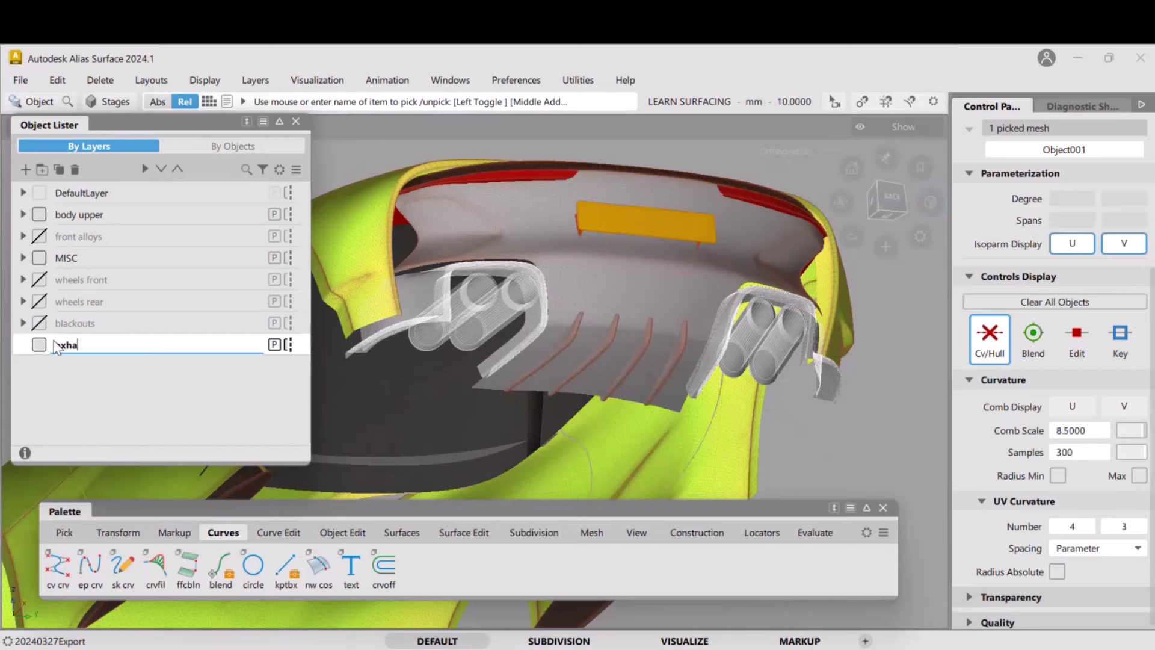
pyautogui.write('exhausts')
pyautogui.press('Return')
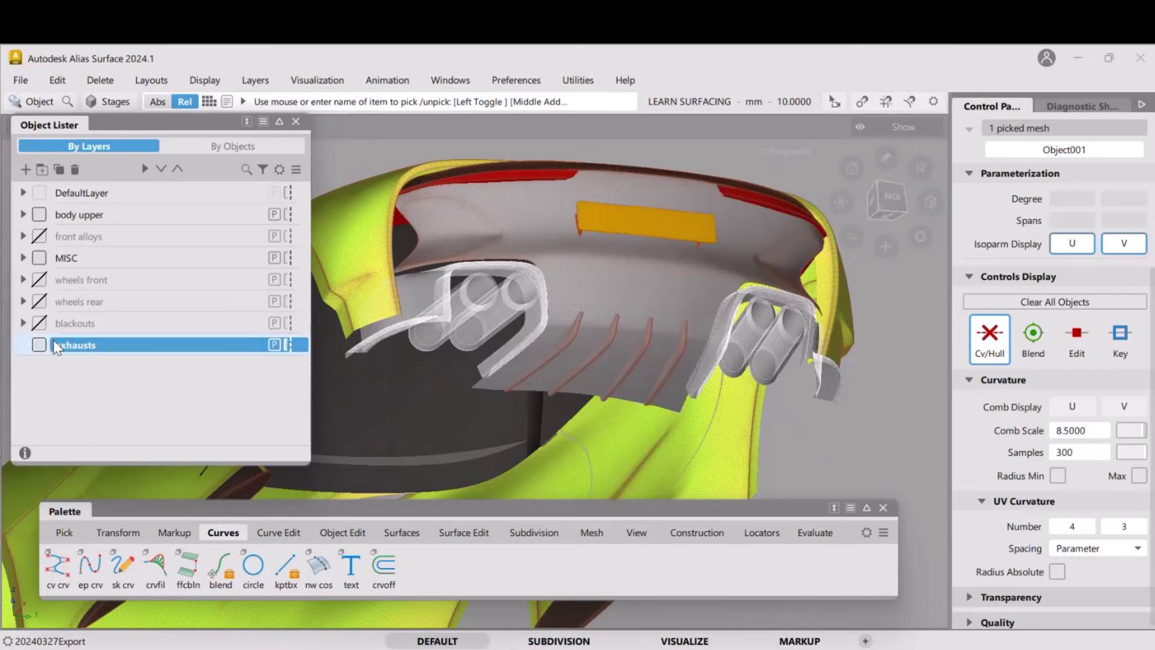
# Assign the picked exhaust mesh to the "exhausts" layer and hide that layer
pyautogui.rightClick(57, 349)
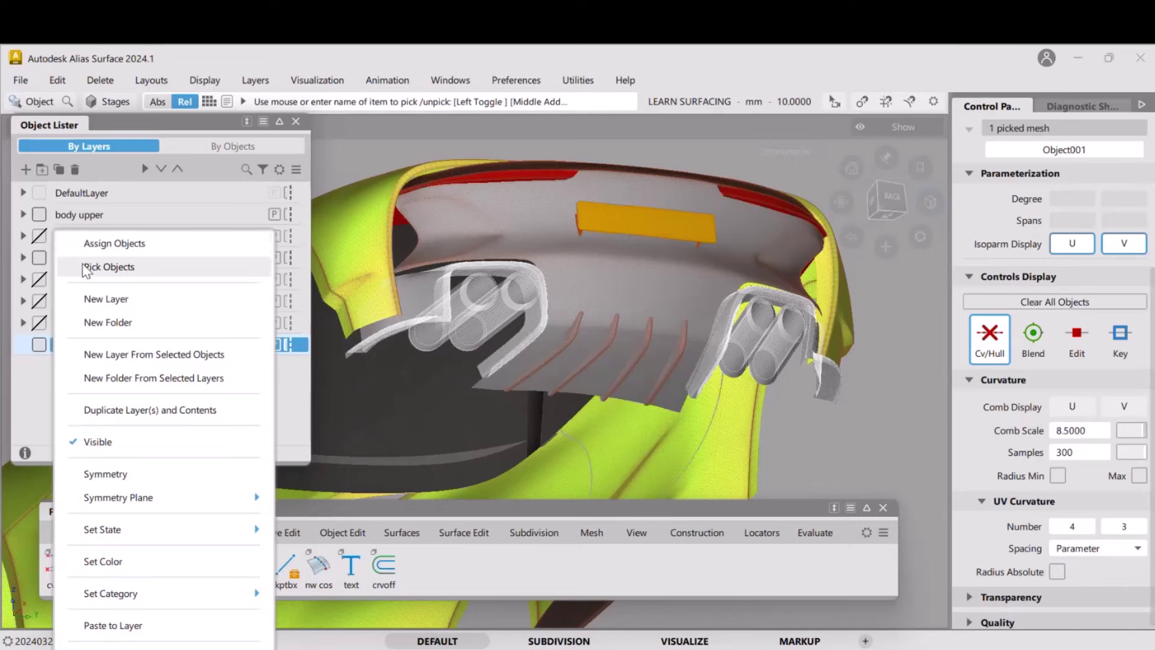
pyautogui.click(106, 244)
pyautogui.click(39, 345)
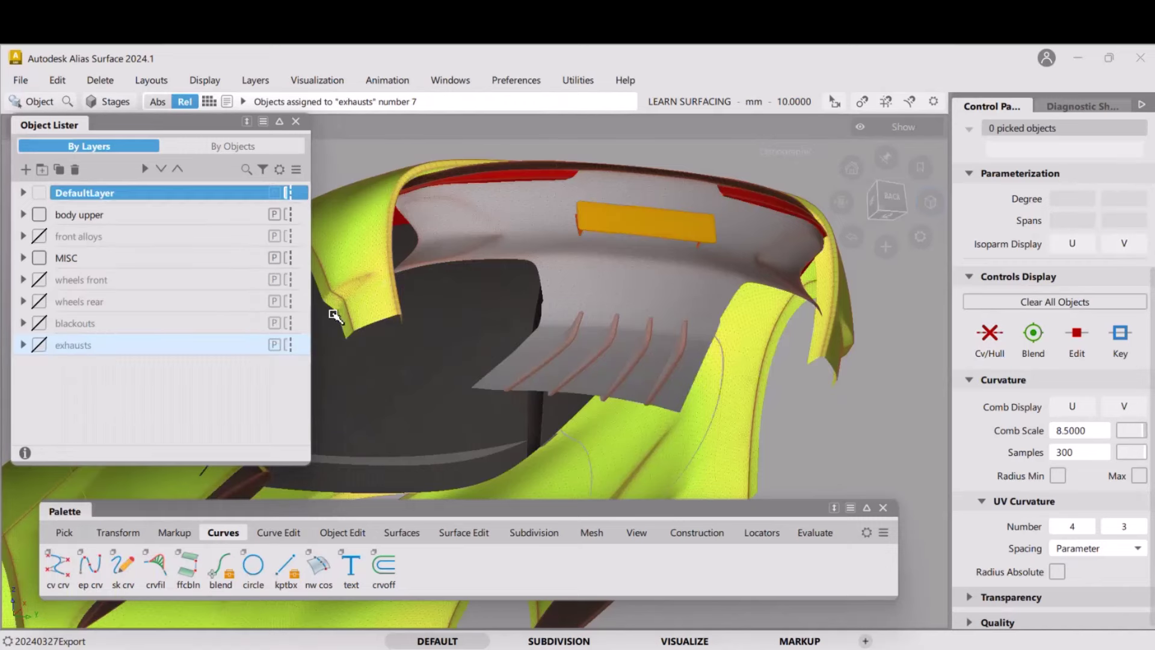
pyautogui.keyDown('alt'); pyautogui.keyDown('shift'); pyautogui.moveTo(571, 247); pyautogui.dragTo(683, 311); pyautogui.keyUp('shift'); pyautogui.keyUp('alt')
pyautogui.click(695, 332)
pyautogui.click(734, 337)
pyautogui.keyDown('alt'); pyautogui.keyDown('shift'); pyautogui.moveTo(683, 312); pyautogui.dragTo(234, 355, button='right'); pyautogui.keyUp('shift'); pyautogui.keyUp('alt')
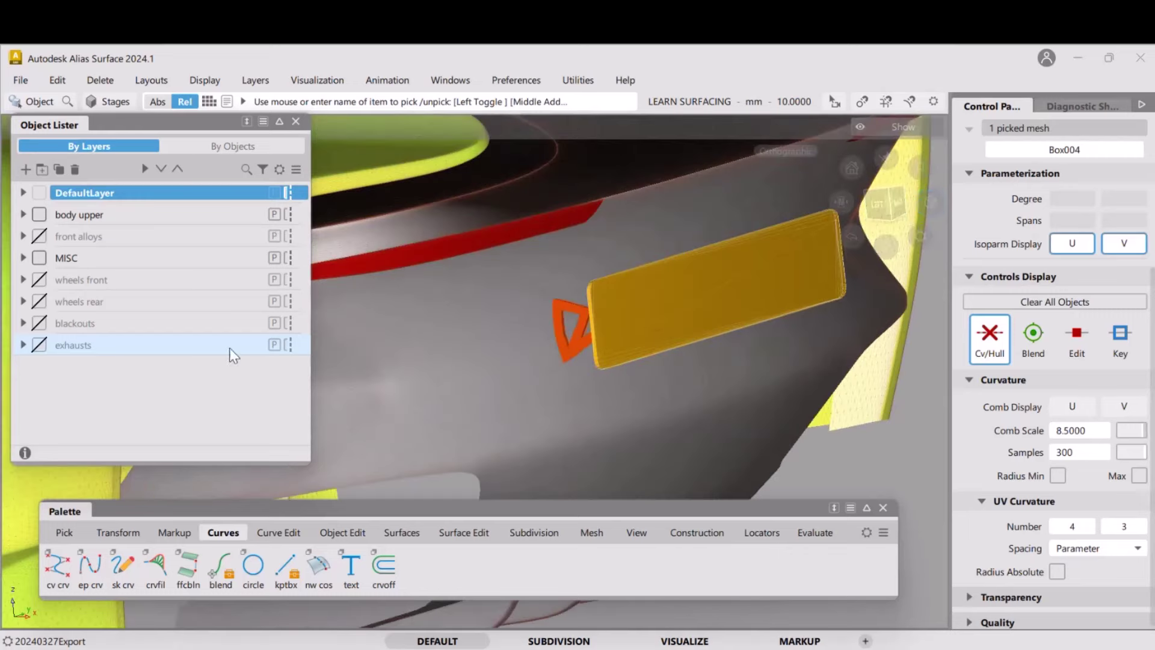
# Create another new layer and pick the Object004 rear bumper mesh around the number plate
pyautogui.click(26, 169)
pyautogui.click(748, 329)
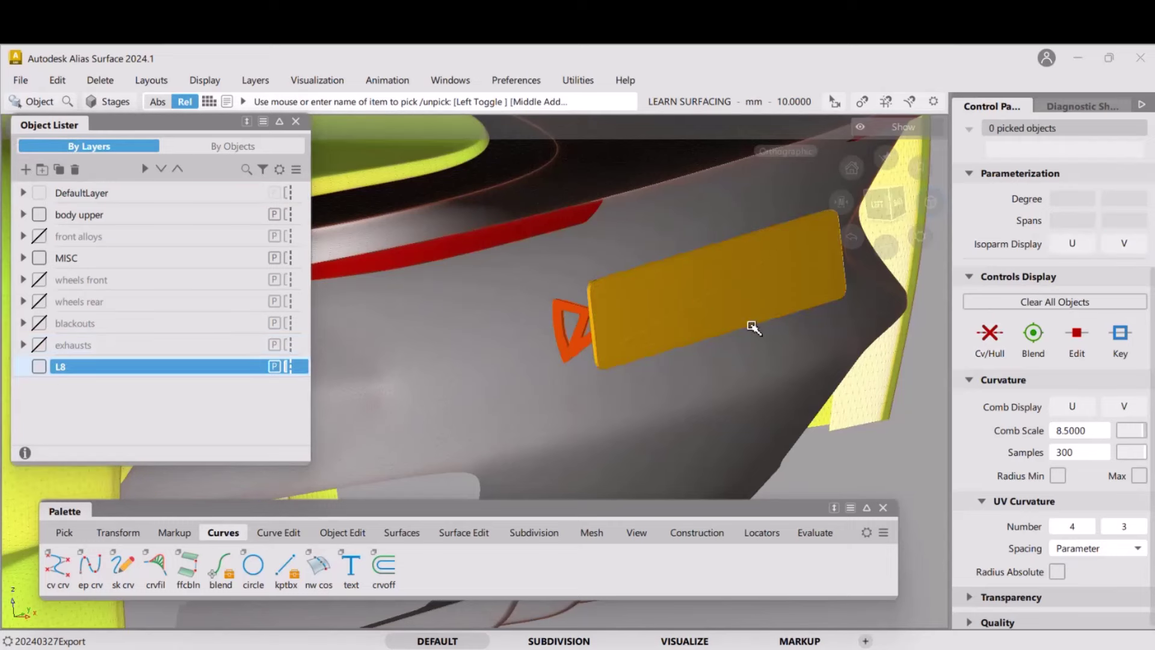
pyautogui.keyDown('alt'); pyautogui.keyDown('shift'); pyautogui.moveTo(701, 300); pyautogui.dragTo(652, 371, button='right'); pyautogui.keyUp('shift'); pyautogui.keyUp('alt')
pyautogui.keyDown('alt'); pyautogui.keyDown('shift'); pyautogui.moveTo(653, 371); pyautogui.dragTo(707, 318); pyautogui.keyUp('shift'); pyautogui.keyUp('alt')
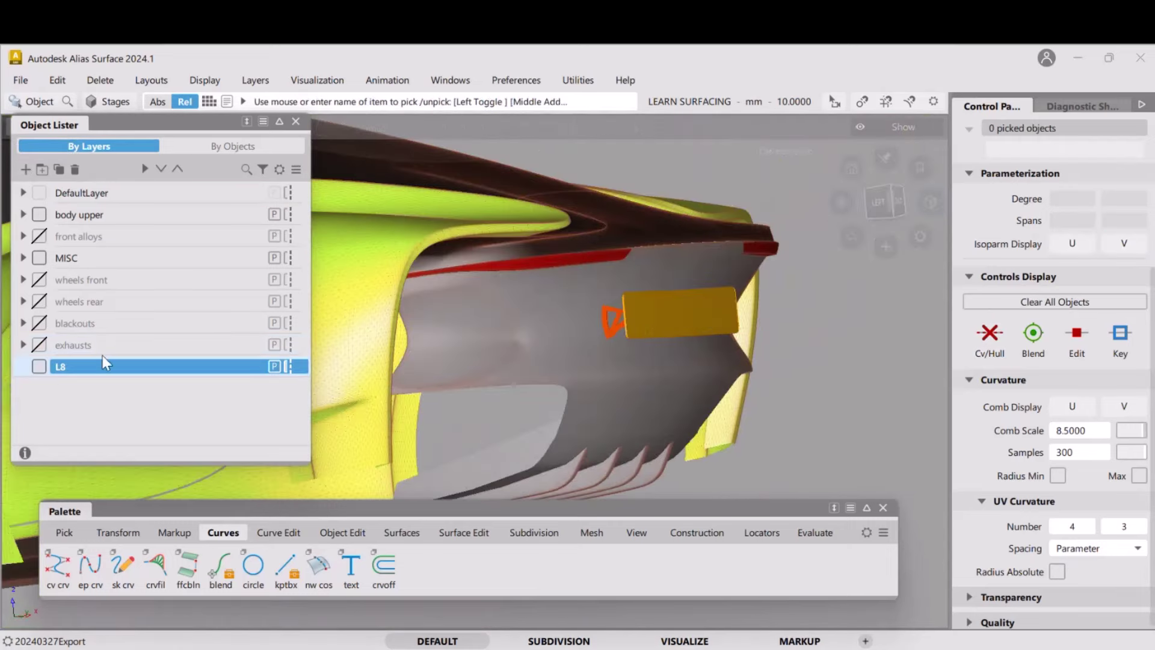
pyautogui.keyDown('ctrl'); pyautogui.keyDown('shift'); pyautogui.moveTo(582, 311); pyautogui.dragTo(592, 348); pyautogui.keyUp('shift'); pyautogui.keyUp('ctrl')
pyautogui.click(653, 345)
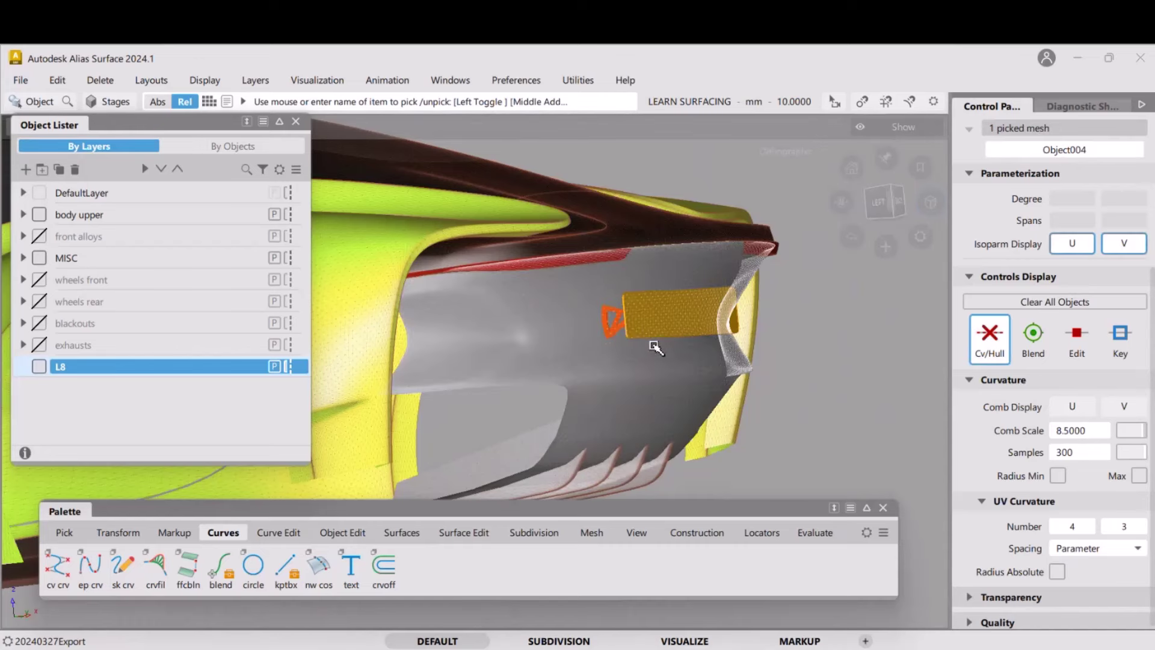
# Assign the picked rear bumper mesh to the new L8 layer and hide that layer
pyautogui.keyDown('alt'); pyautogui.keyDown('shift'); pyautogui.moveTo(684, 323); pyautogui.dragTo(646, 260); pyautogui.keyUp('shift'); pyautogui.keyUp('alt')
pyautogui.keyDown('alt'); pyautogui.keyDown('shift'); pyautogui.moveTo(647, 260); pyautogui.dragTo(409, 274, button='right'); pyautogui.keyUp('shift'); pyautogui.keyUp('alt')
pyautogui.keyDown('alt'); pyautogui.keyDown('shift'); pyautogui.moveTo(488, 336); pyautogui.dragTo(593, 344, button='middle'); pyautogui.keyUp('shift'); pyautogui.keyUp('alt')
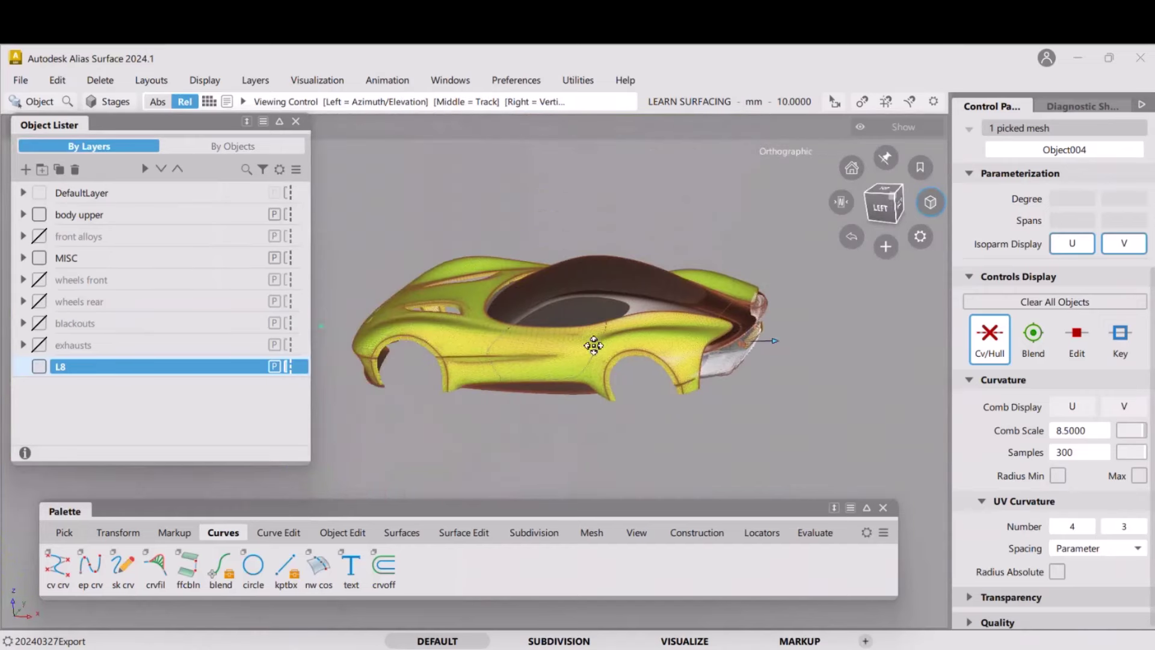
pyautogui.keyDown('alt'); pyautogui.keyDown('shift'); pyautogui.moveTo(593, 344); pyautogui.dragTo(601, 305); pyautogui.keyUp('shift'); pyautogui.keyUp('alt')
pyautogui.keyDown('alt'); pyautogui.keyDown('shift'); pyautogui.moveTo(467, 367); pyautogui.dragTo(733, 348); pyautogui.keyUp('shift'); pyautogui.keyUp('alt')
pyautogui.keyDown('alt'); pyautogui.keyDown('shift'); pyautogui.moveTo(461, 365); pyautogui.dragTo(494, 364); pyautogui.keyUp('shift'); pyautogui.keyUp('alt')
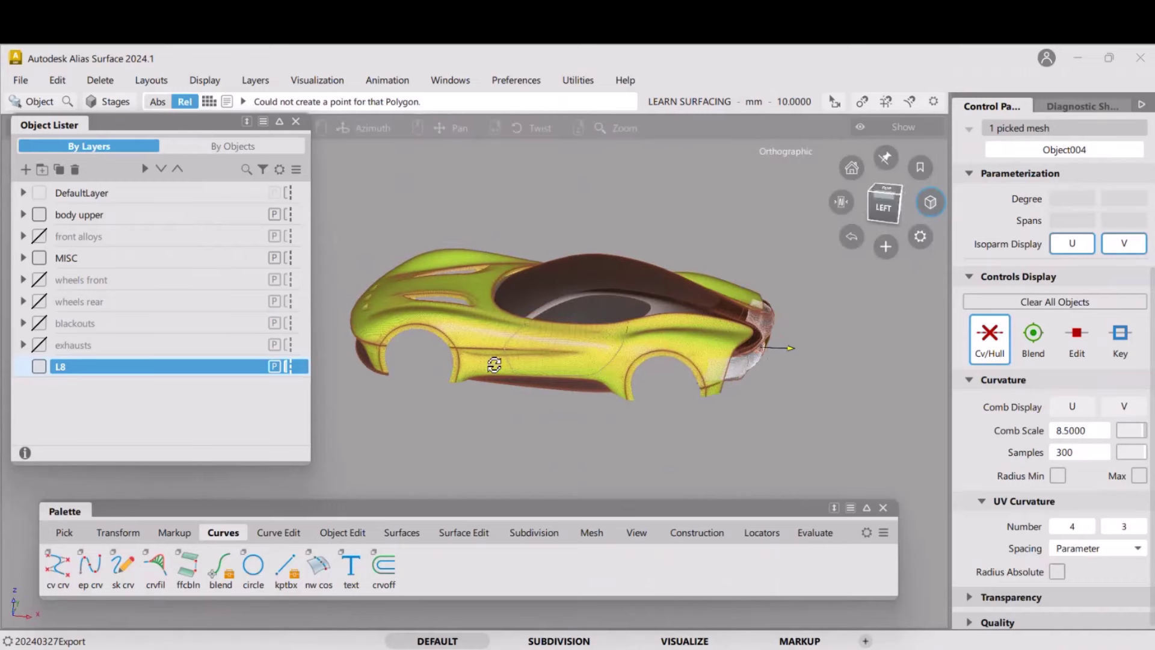
pyautogui.rightClick(98, 371)
pyautogui.click(148, 244)
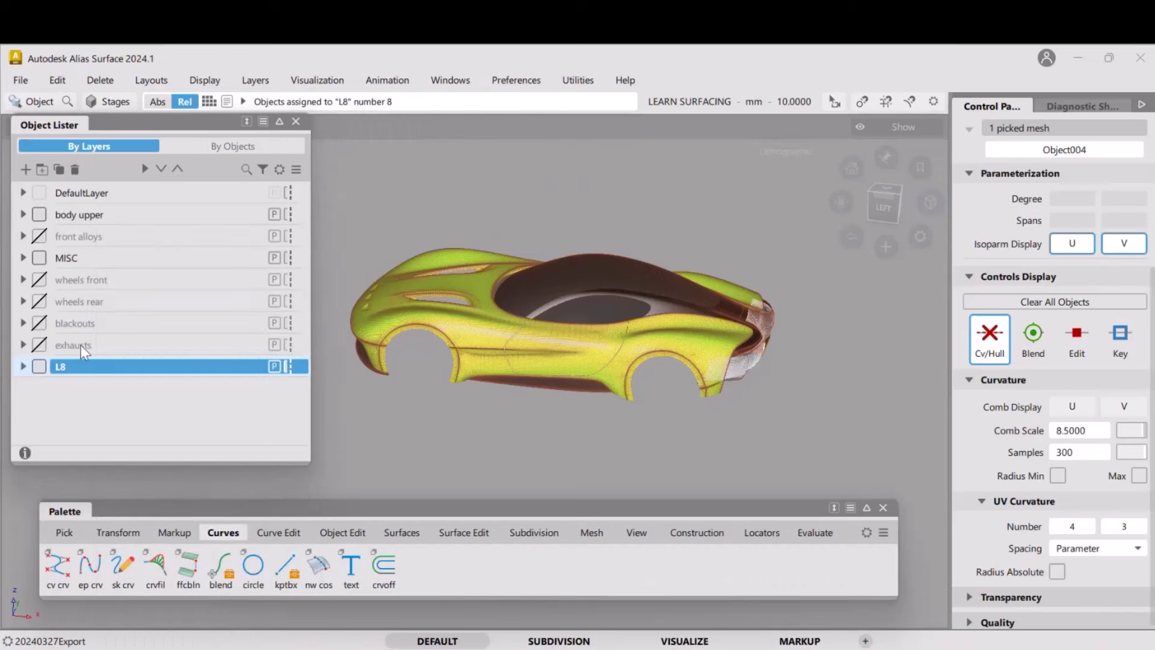
pyautogui.click(39, 366)
# Assign the Object007 side sill mesh below the doors to the L8 layer
pyautogui.keyDown('ctrl'); pyautogui.keyDown('shift'); pyautogui.moveTo(695, 402); pyautogui.dragTo(693, 444); pyautogui.keyUp('shift'); pyautogui.keyUp('ctrl')
pyautogui.click(577, 394)
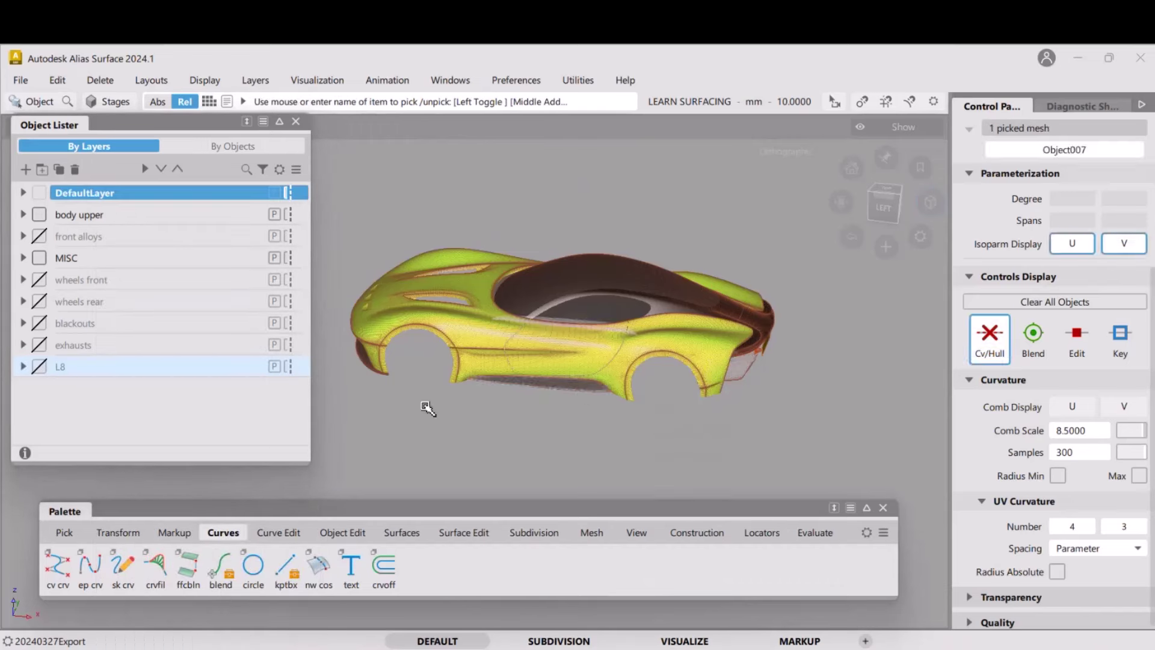
pyautogui.rightClick(74, 368)
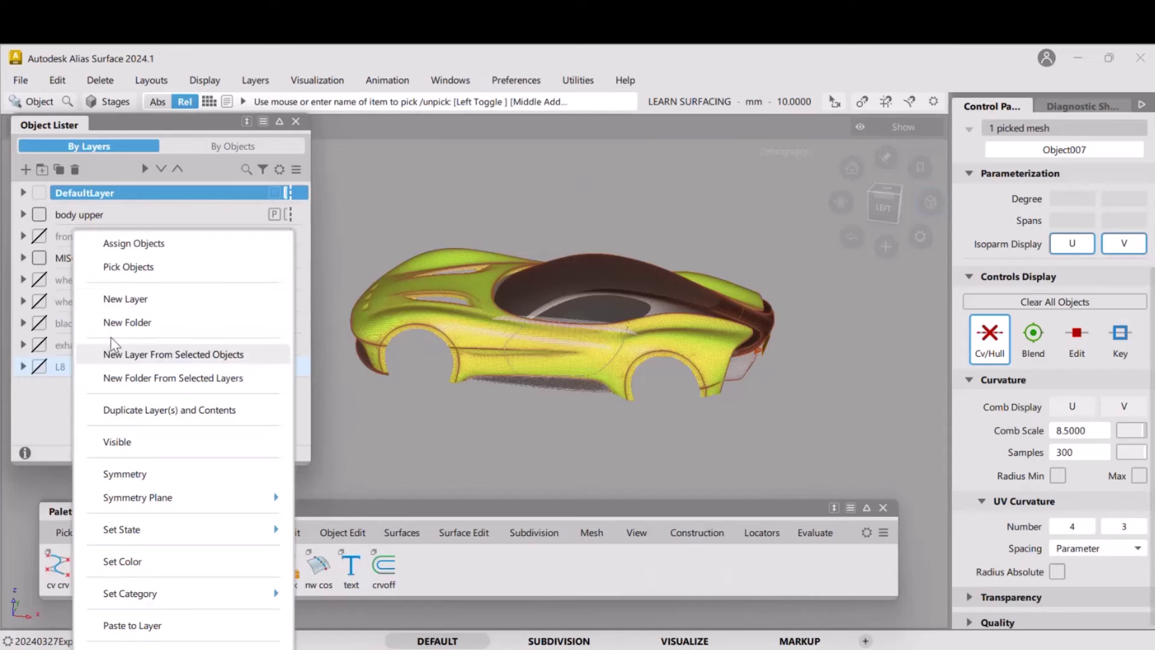
pyautogui.click(161, 243)
# Assign the Object002 lower front bumper mesh to the L8 layer
pyautogui.keyDown('alt'); pyautogui.keyDown('shift'); pyautogui.moveTo(513, 360); pyautogui.dragTo(409, 397); pyautogui.keyUp('shift'); pyautogui.keyUp('alt')
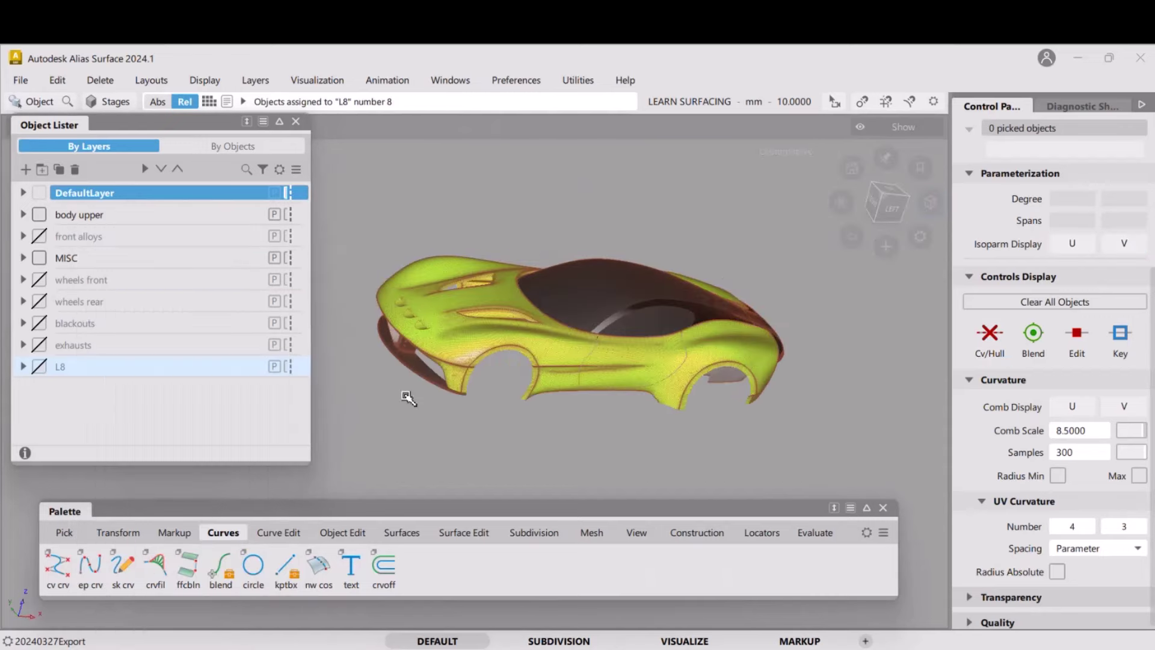
pyautogui.click(429, 375)
pyautogui.rightClick(96, 367)
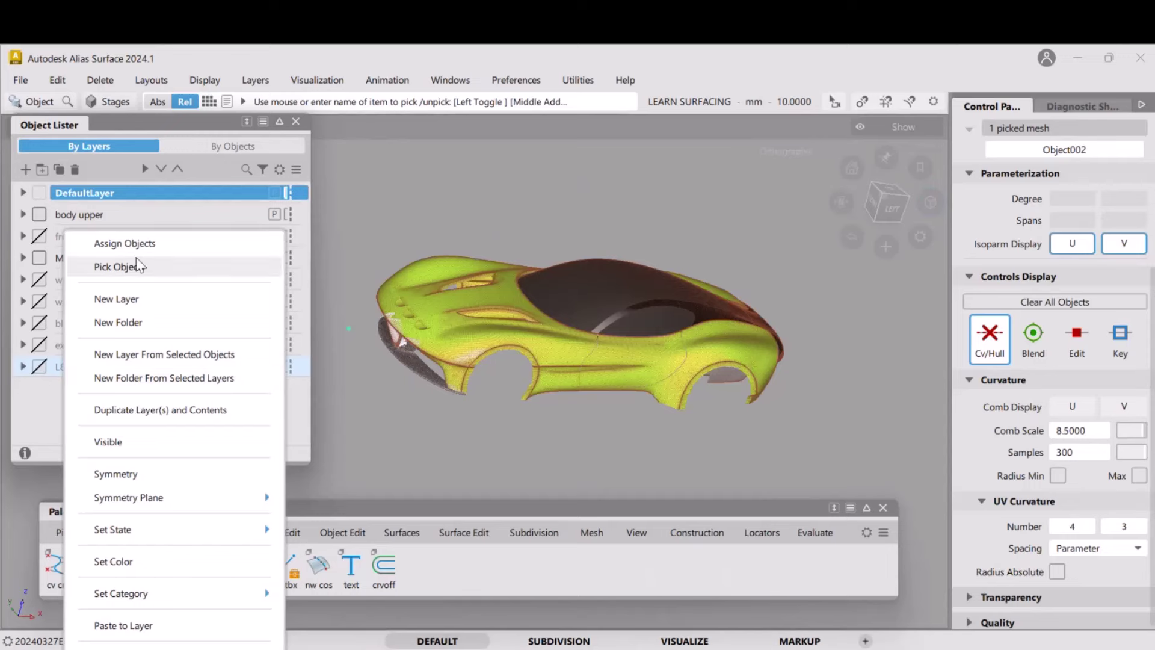
pyautogui.click(143, 243)
# Assign the small Object003 mesh under the car's nose to the L8 layer
pyautogui.keyDown('alt'); pyautogui.keyDown('shift'); pyautogui.moveTo(397, 327); pyautogui.dragTo(598, 317); pyautogui.keyUp('shift'); pyautogui.keyUp('alt')
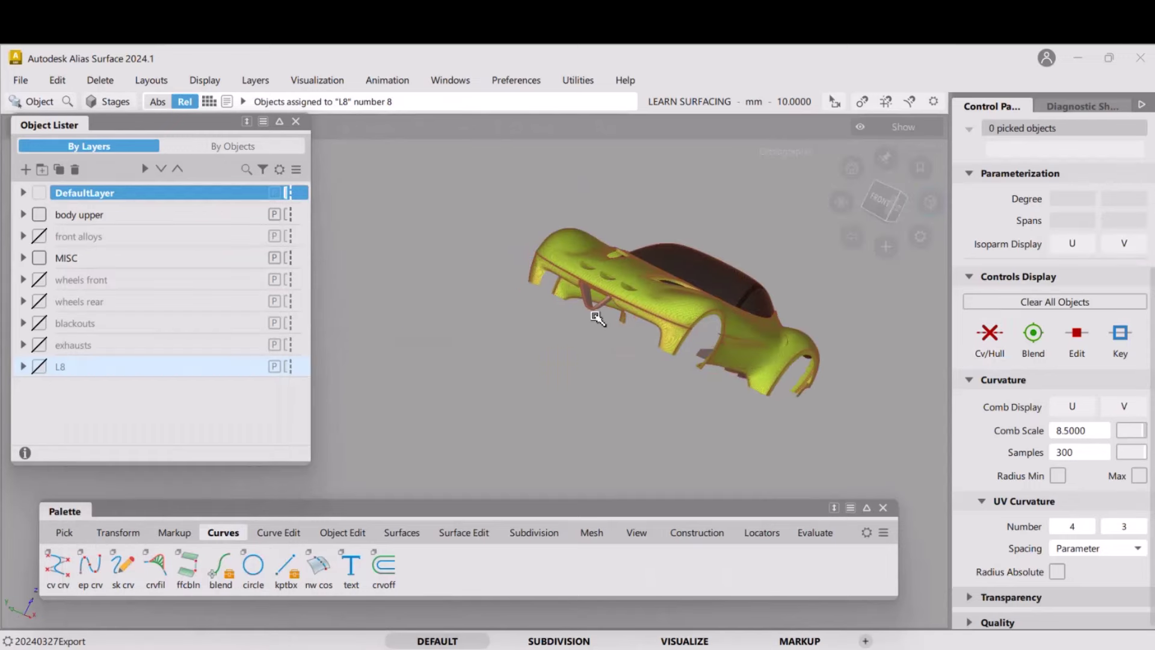
pyautogui.click(598, 317)
pyautogui.rightClick(107, 367)
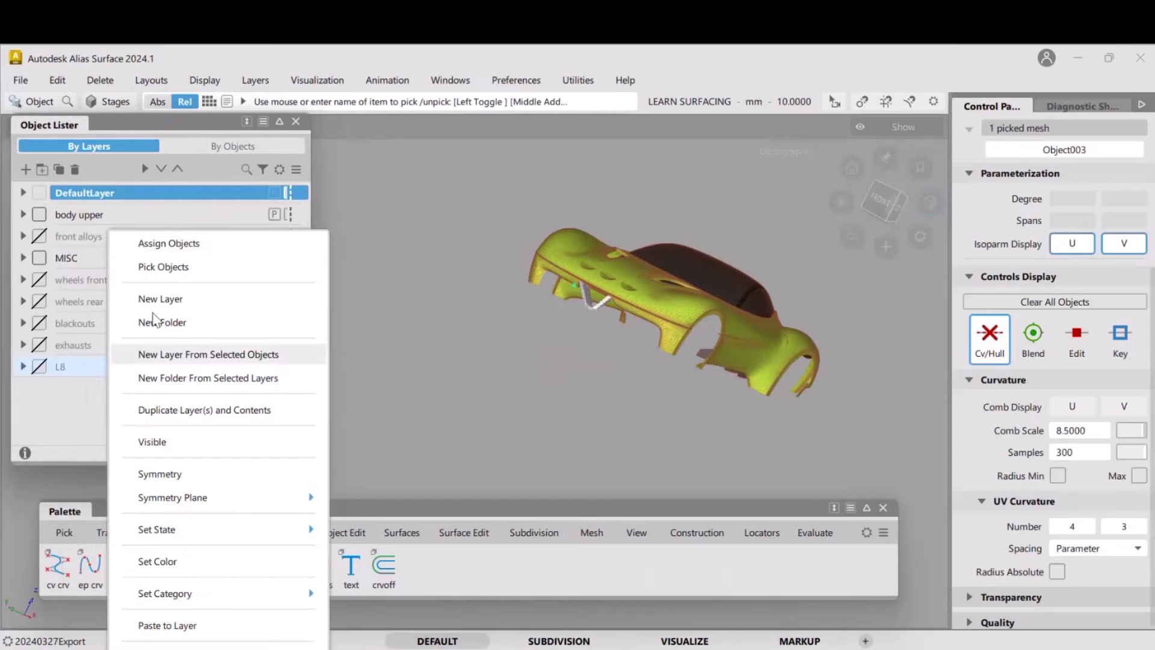
pyautogui.click(146, 243)
pyautogui.keyDown('alt'); pyautogui.keyDown('shift'); pyautogui.moveTo(684, 309); pyautogui.dragTo(605, 258); pyautogui.keyUp('shift'); pyautogui.keyUp('alt')
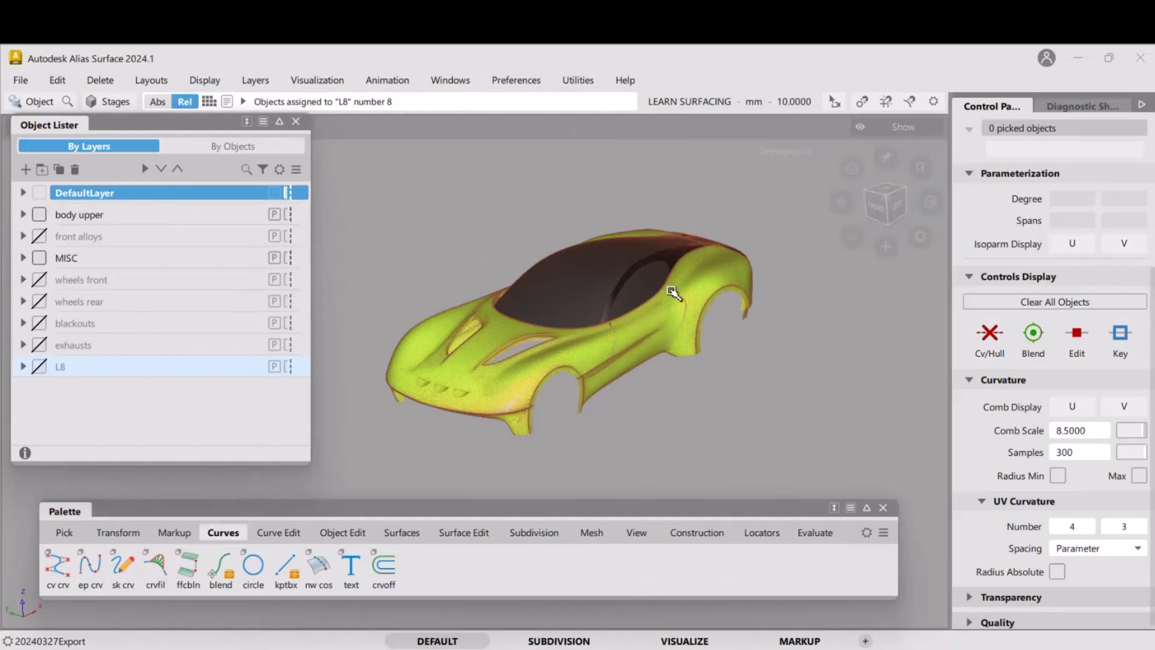
# Pick the main body shell, the lower front bumper mesh and the dark canopy glass
pyautogui.moveTo(685, 304)
pyautogui.keyDown('alt'); pyautogui.keyDown('shift'); pyautogui.mouseDown()
pyautogui.moveTo(715, 313)
pyautogui.moveTo(691, 322)
pyautogui.mouseUp(); pyautogui.keyUp('shift'); pyautogui.keyUp('alt')
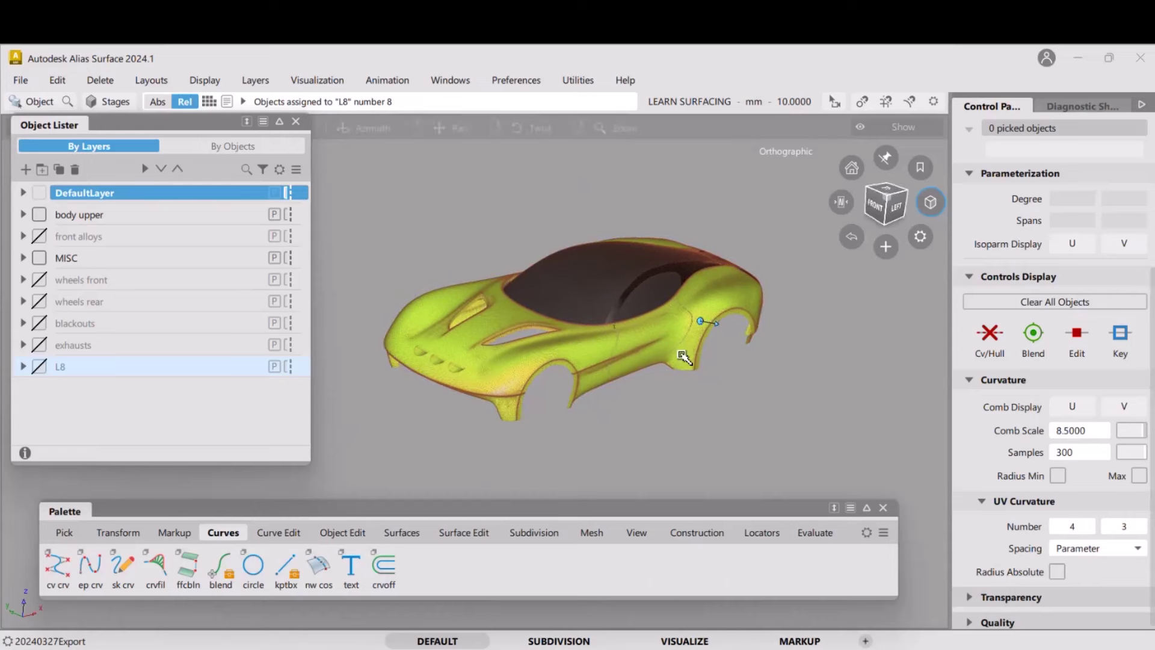
pyautogui.keyDown('ctrl'); pyautogui.keyDown('shift'); pyautogui.moveTo(434, 356); pyautogui.dragTo(443, 397); pyautogui.keyUp('shift'); pyautogui.keyUp('ctrl')
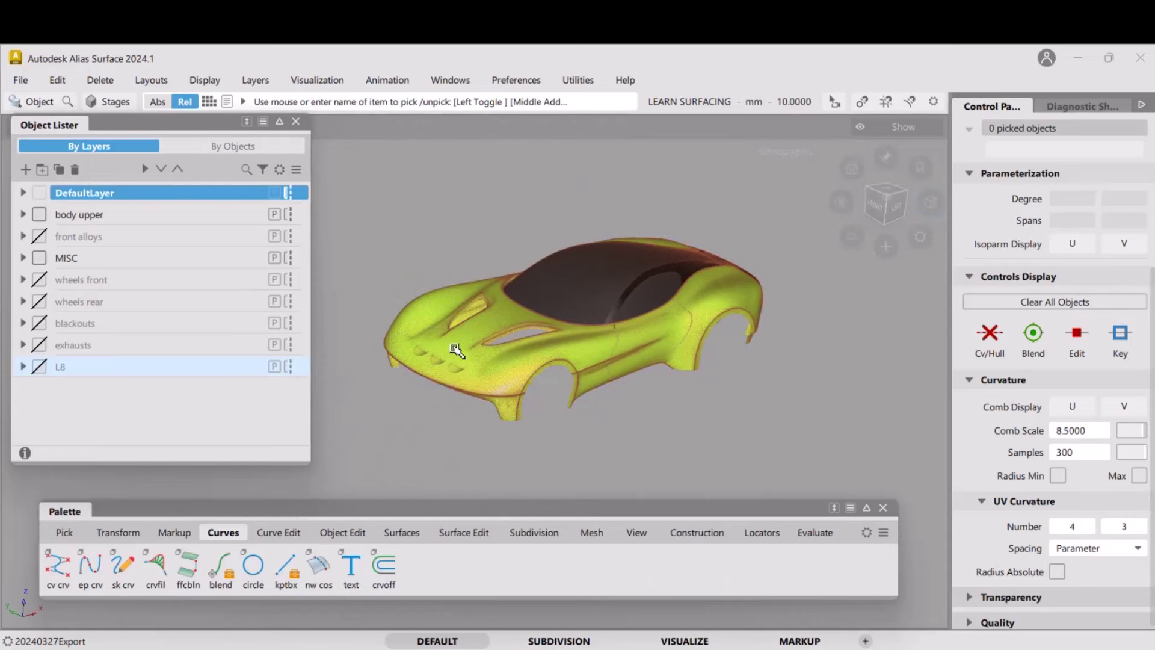
pyautogui.click(457, 350)
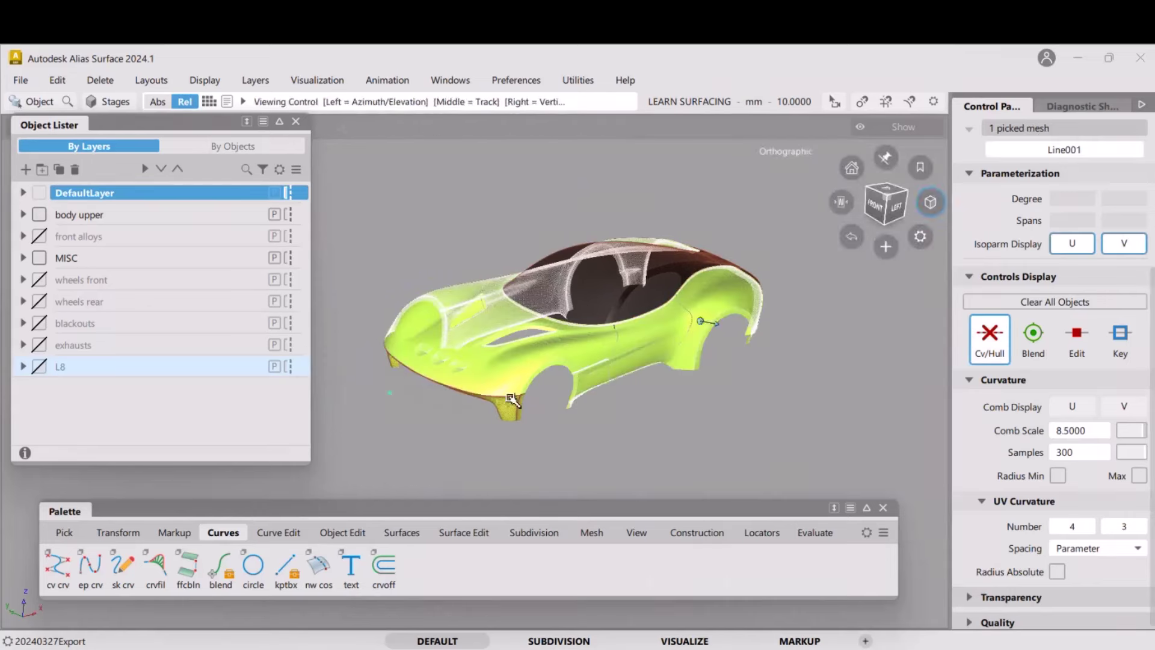
pyautogui.keyDown('alt'); pyautogui.keyDown('shift'); pyautogui.moveTo(511, 399); pyautogui.dragTo(404, 438, button='right'); pyautogui.keyUp('shift'); pyautogui.keyUp('alt')
pyautogui.keyDown('alt'); pyautogui.keyDown('shift'); pyautogui.moveTo(489, 385); pyautogui.dragTo(503, 402, button='middle'); pyautogui.keyUp('shift'); pyautogui.keyUp('alt')
pyautogui.keyDown('alt'); pyautogui.keyDown('shift'); pyautogui.moveTo(503, 401); pyautogui.dragTo(506, 422, button='right'); pyautogui.keyUp('shift'); pyautogui.keyUp('alt')
pyautogui.keyDown('alt'); pyautogui.keyDown('shift'); pyautogui.moveTo(507, 423); pyautogui.dragTo(580, 383, button='middle'); pyautogui.keyUp('shift'); pyautogui.keyUp('alt')
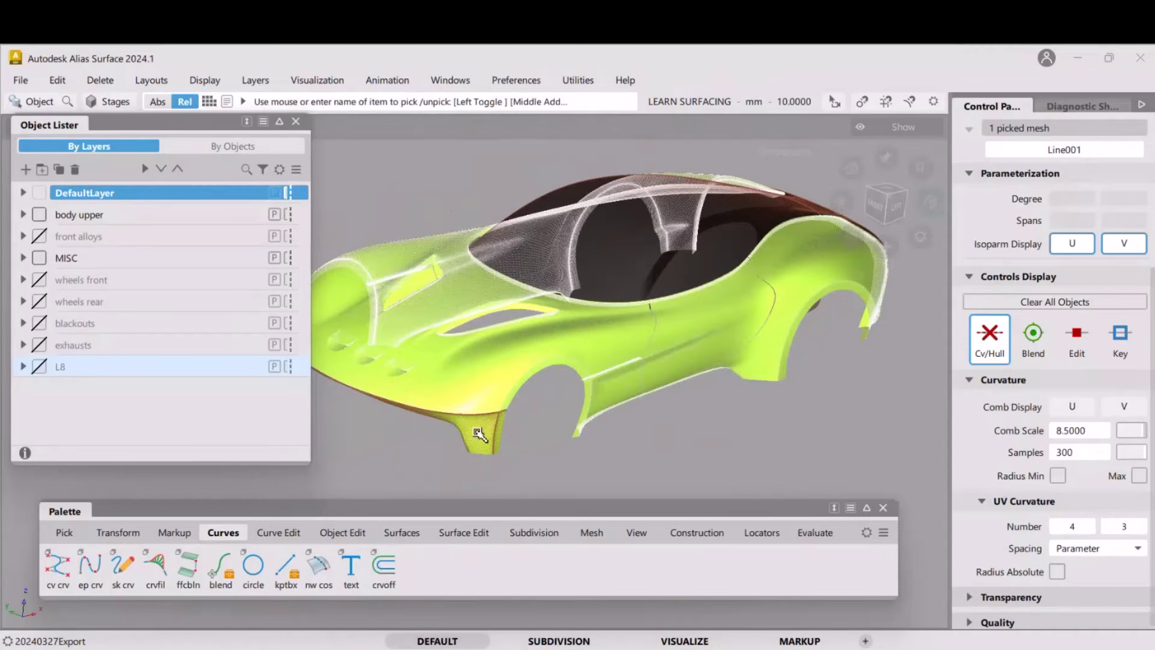
pyautogui.click(479, 433)
pyautogui.click(612, 281)
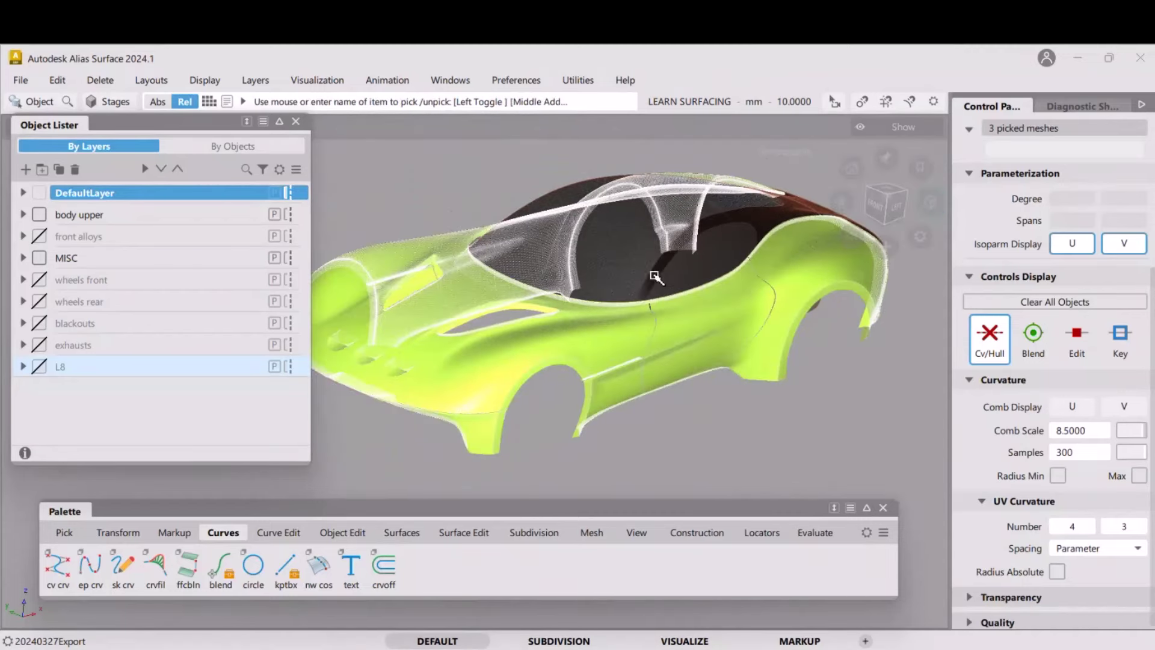
# Add the two remaining dark meshes around the side window and roof arch to the selection
pyautogui.keyDown('alt'); pyautogui.keyDown('shift'); pyautogui.moveTo(689, 264); pyautogui.dragTo(652, 262); pyautogui.keyUp('shift'); pyautogui.keyUp('alt')
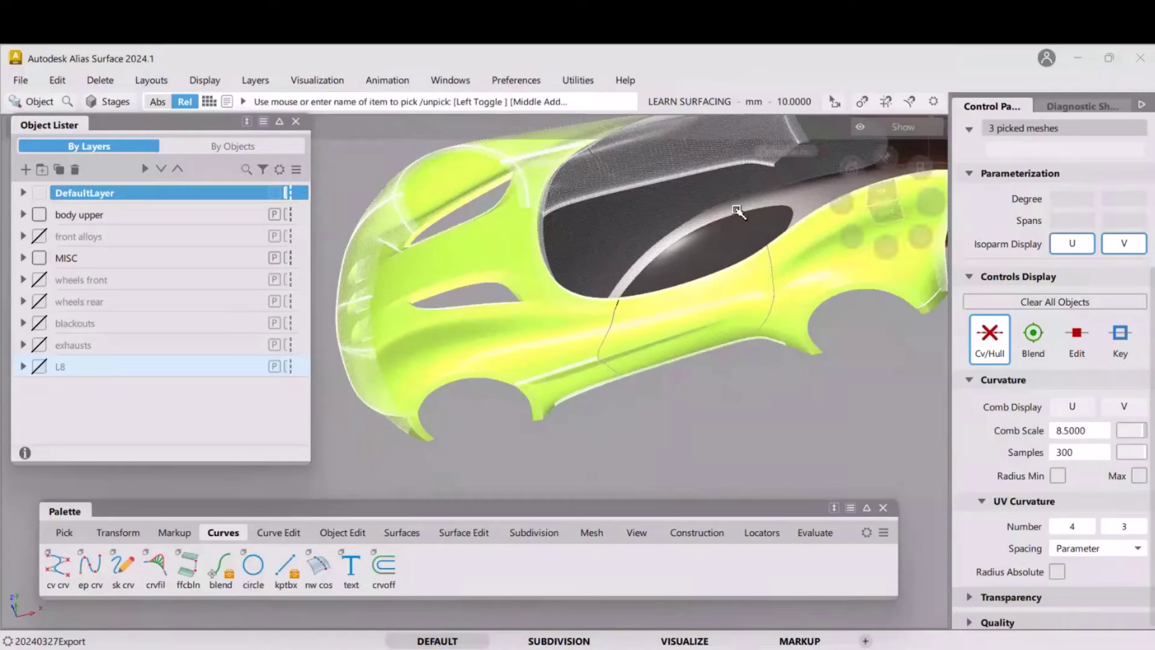
pyautogui.click(776, 207)
pyautogui.click(818, 222)
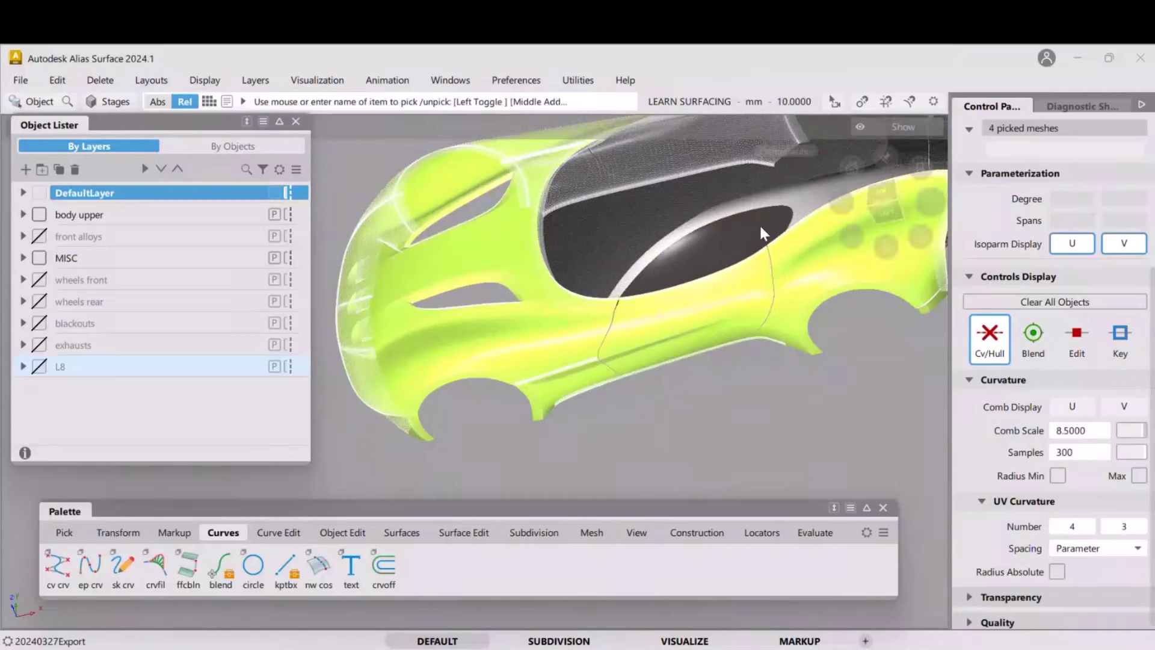
pyautogui.click(760, 225)
# Turn off the surface shading and hide the five picked body meshes to isolate the leftover parts
pyautogui.keyDown('alt'); pyautogui.keyDown('shift'); pyautogui.moveTo(866, 231); pyautogui.dragTo(842, 233, button='right'); pyautogui.keyUp('shift'); pyautogui.keyUp('alt')
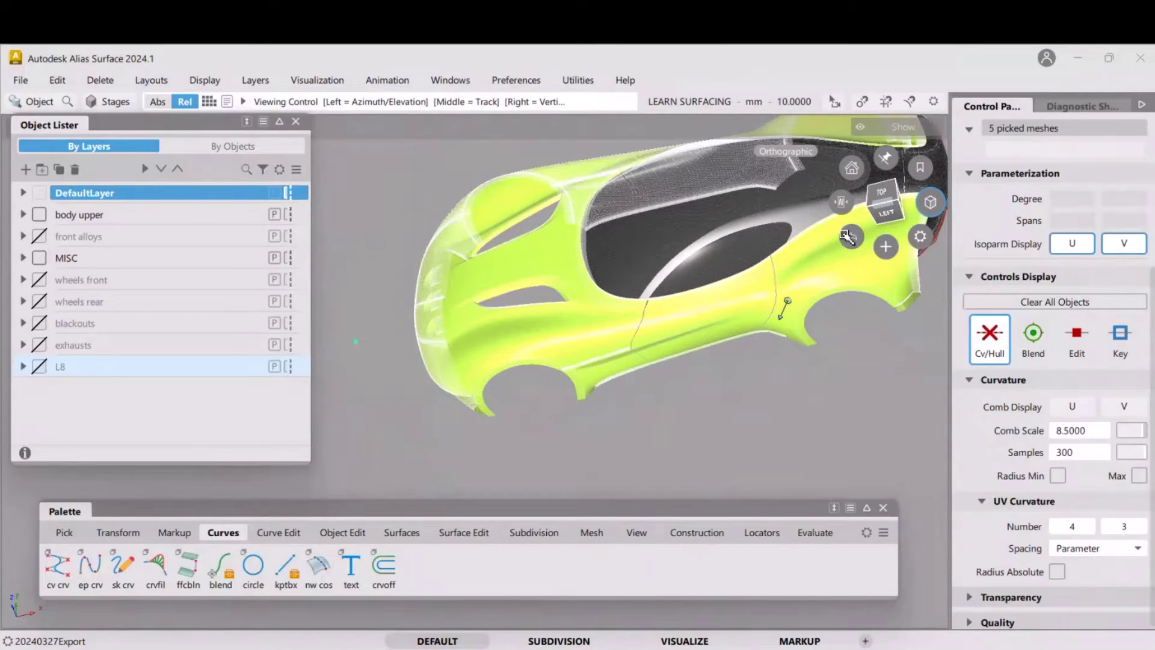
pyautogui.keyDown('alt'); pyautogui.keyDown('shift'); pyautogui.moveTo(847, 236); pyautogui.dragTo(680, 235); pyautogui.keyUp('shift'); pyautogui.keyUp('alt')
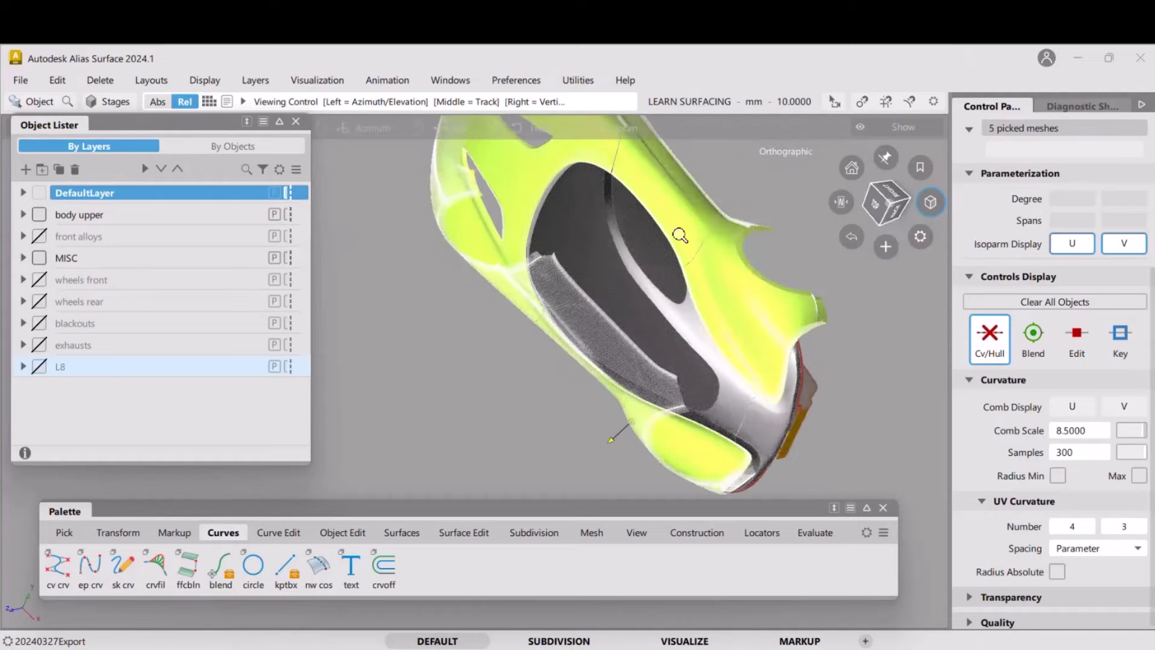
pyautogui.keyDown('alt'); pyautogui.keyDown('shift'); pyautogui.moveTo(681, 234); pyautogui.dragTo(755, 252, button='right'); pyautogui.keyUp('shift'); pyautogui.keyUp('alt')
pyautogui.moveTo(775, 238)
pyautogui.keyDown('alt'); pyautogui.keyDown('shift'); pyautogui.mouseDown(button='middle')
pyautogui.moveTo(677, 358)
pyautogui.moveTo(656, 364)
pyautogui.mouseUp(button='middle'); pyautogui.keyUp('shift'); pyautogui.keyUp('alt')
pyautogui.press('F2')
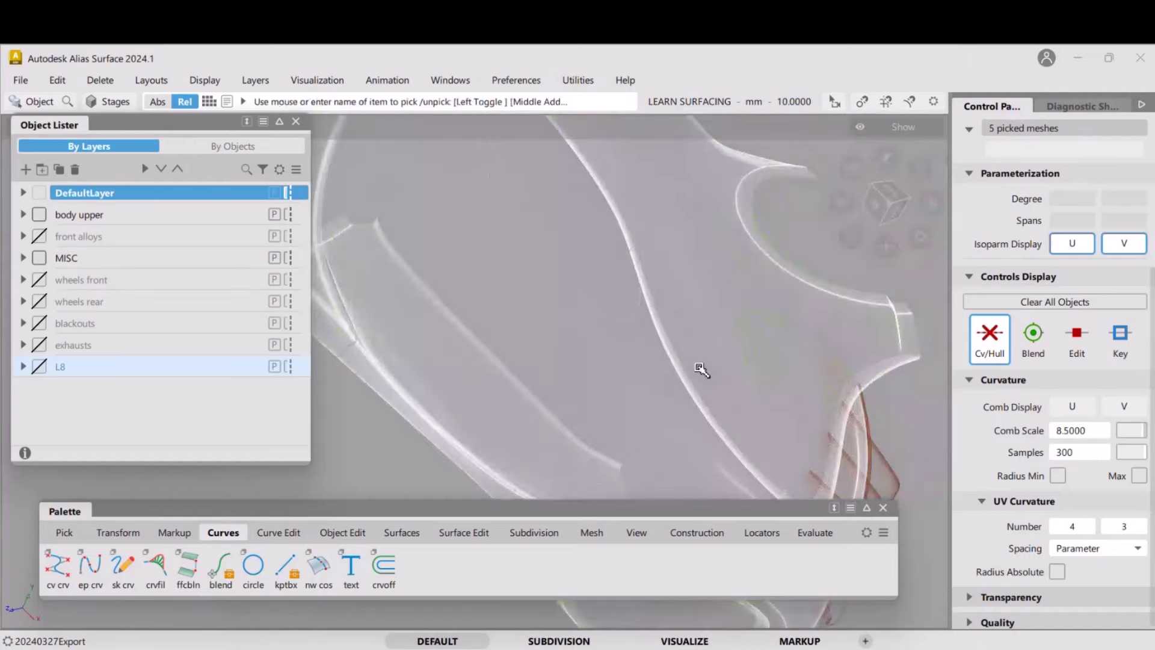
pyautogui.moveTo(685, 371)
pyautogui.keyDown('alt'); pyautogui.keyDown('shift'); pyautogui.mouseDown()
pyautogui.moveTo(669, 246)
pyautogui.moveTo(613, 359)
pyautogui.moveTo(696, 296)
pyautogui.moveTo(675, 266)
pyautogui.mouseUp(); pyautogui.keyUp('shift'); pyautogui.keyUp('alt')
pyautogui.keyDown('alt'); pyautogui.keyDown('shift'); pyautogui.moveTo(676, 265); pyautogui.dragTo(666, 249, button='middle'); pyautogui.keyUp('shift'); pyautogui.keyUp('alt')
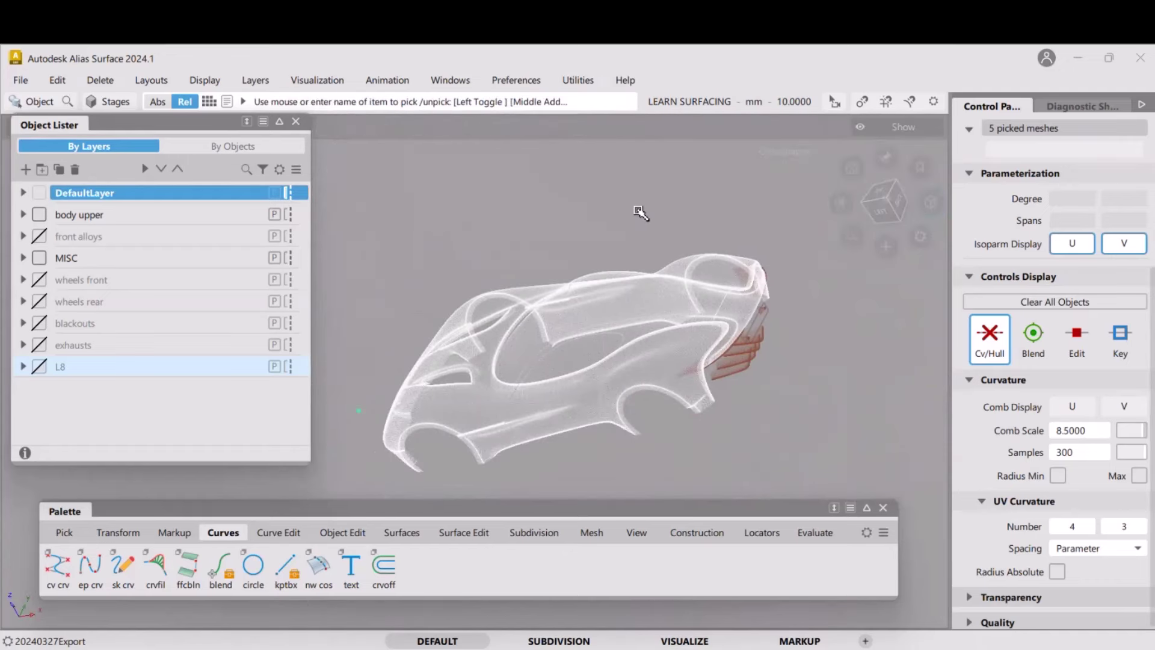
pyautogui.click(639, 211)
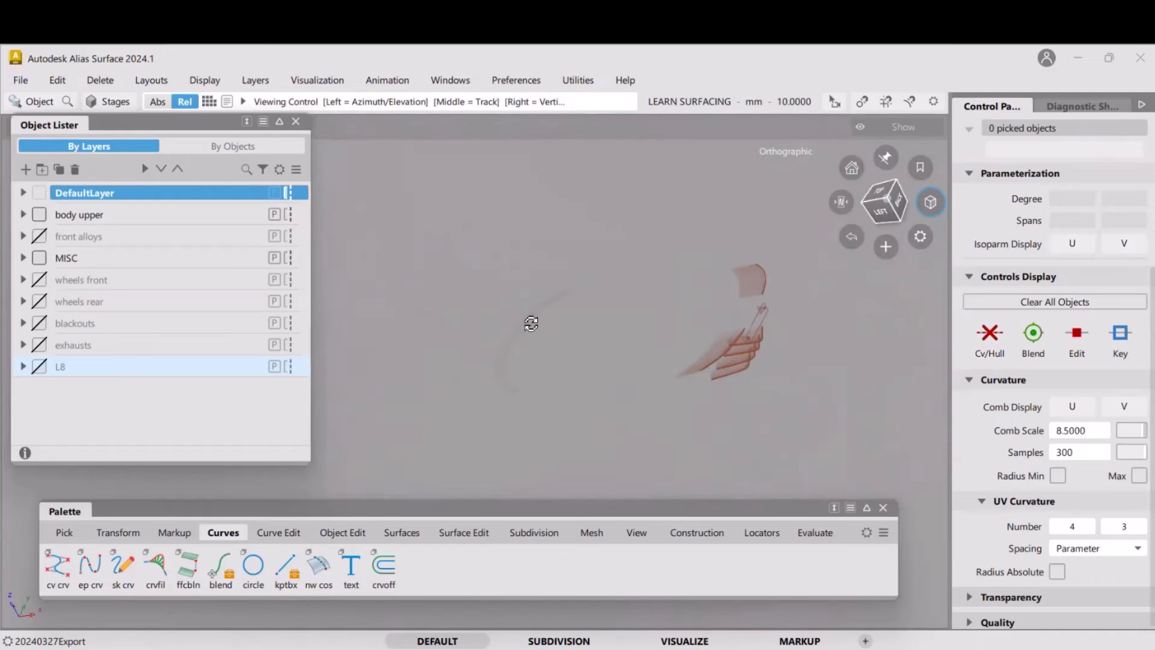
# Pick the four leftover meshes, including the rear louvres, and assign them to the L8 layer
pyautogui.keyDown('alt'); pyautogui.keyDown('shift'); pyautogui.moveTo(529, 323); pyautogui.dragTo(603, 359); pyautogui.keyUp('shift'); pyautogui.keyUp('alt')
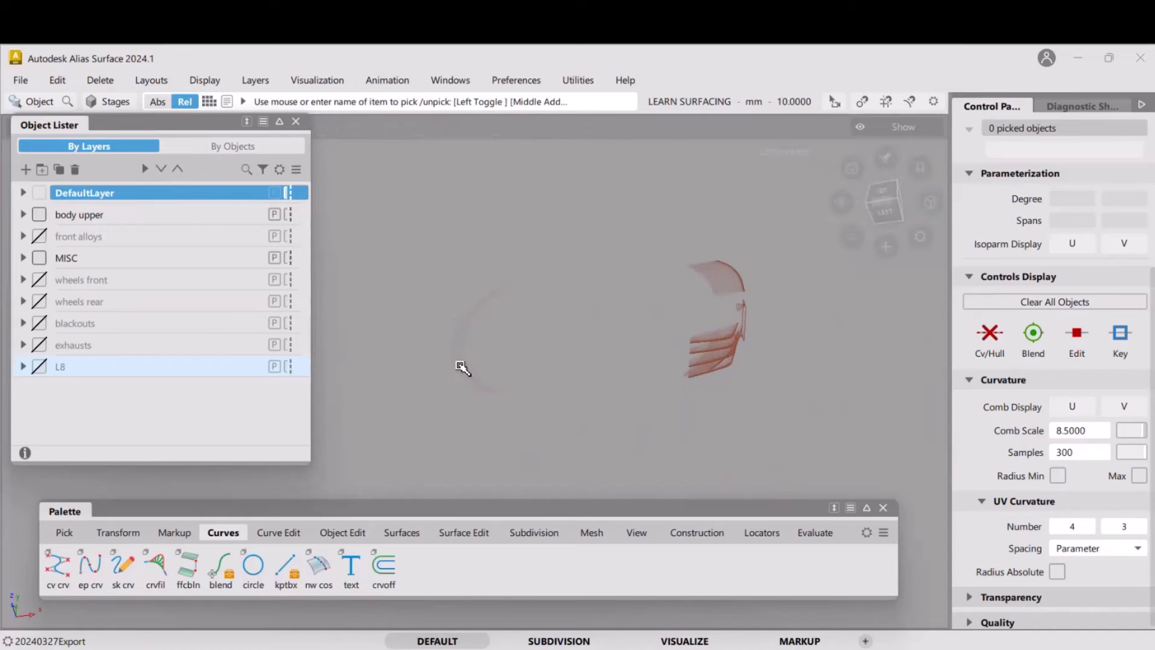
pyautogui.click(463, 369)
pyautogui.click(478, 359)
pyautogui.keyDown('ctrl'); pyautogui.keyDown('shift'); pyautogui.moveTo(529, 305); pyautogui.dragTo(522, 339); pyautogui.keyUp('shift'); pyautogui.keyUp('ctrl')
pyautogui.moveTo(364, 235); pyautogui.dragTo(805, 433)
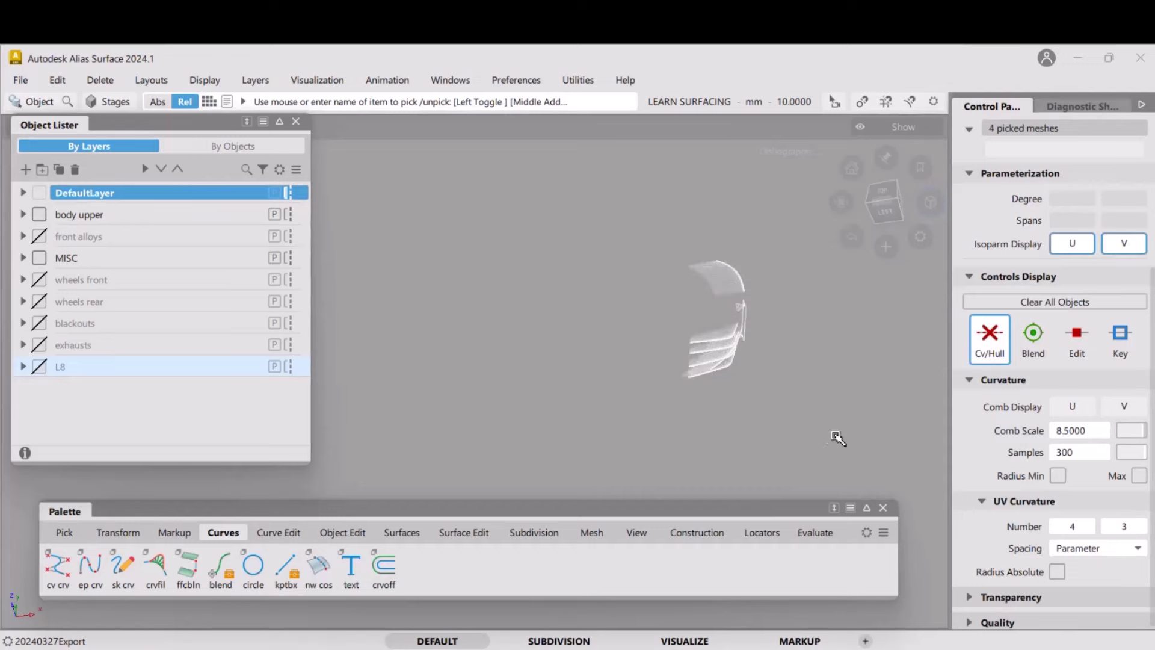
pyautogui.rightClick(95, 370)
pyautogui.click(147, 251)
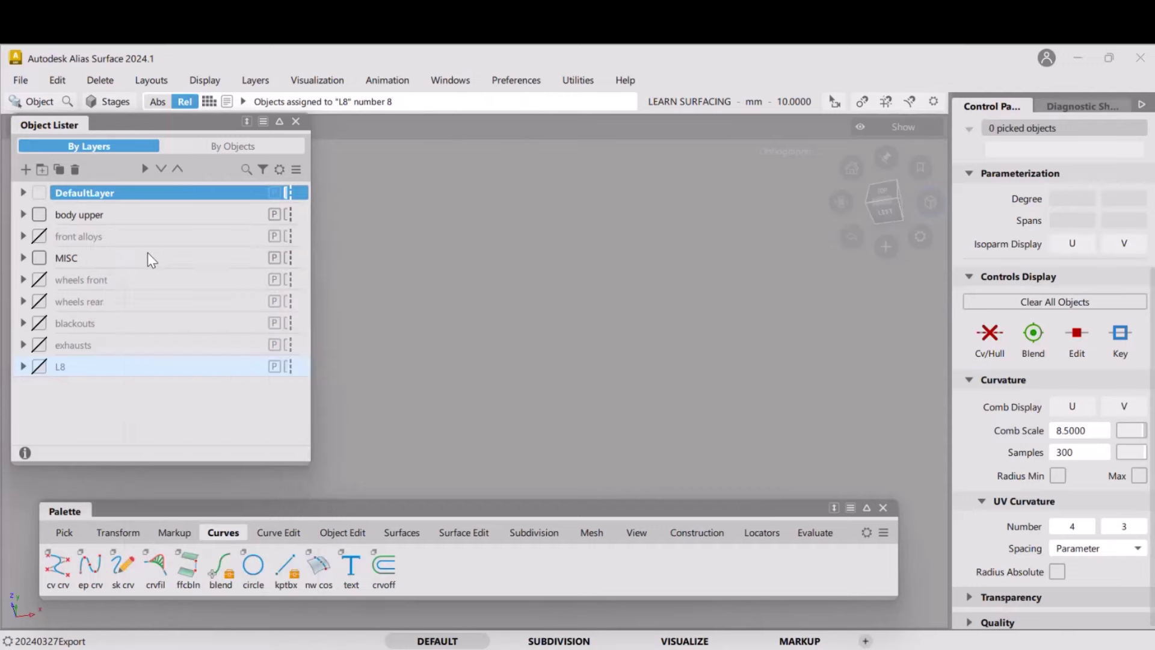
# Rename the L8 layer "evrything else"
pyautogui.click(63, 364)
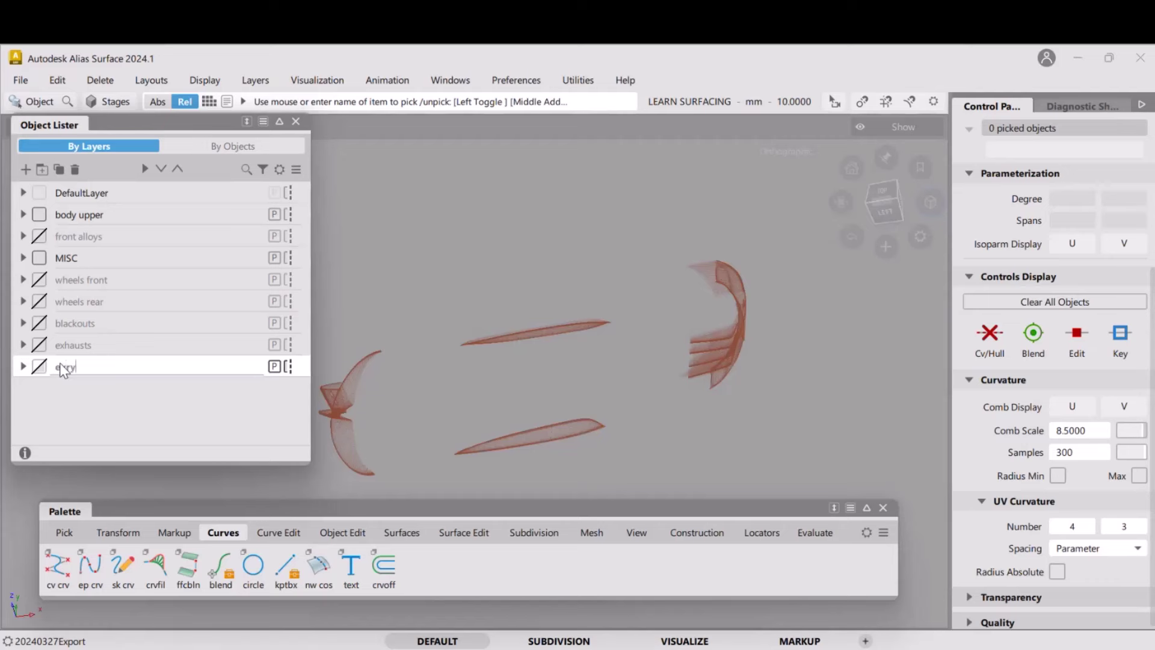
pyautogui.write('everything else')
pyautogui.press('Return')
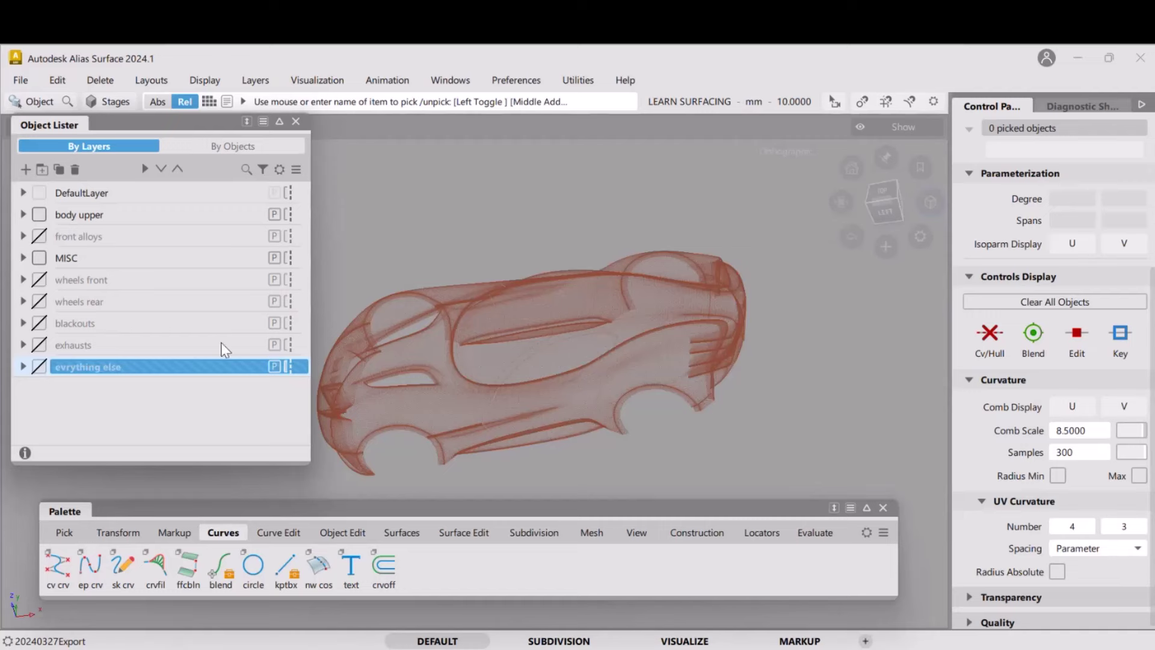
# Make body upper the active layer and display the car body shaded from the rear
pyautogui.click(89, 216)
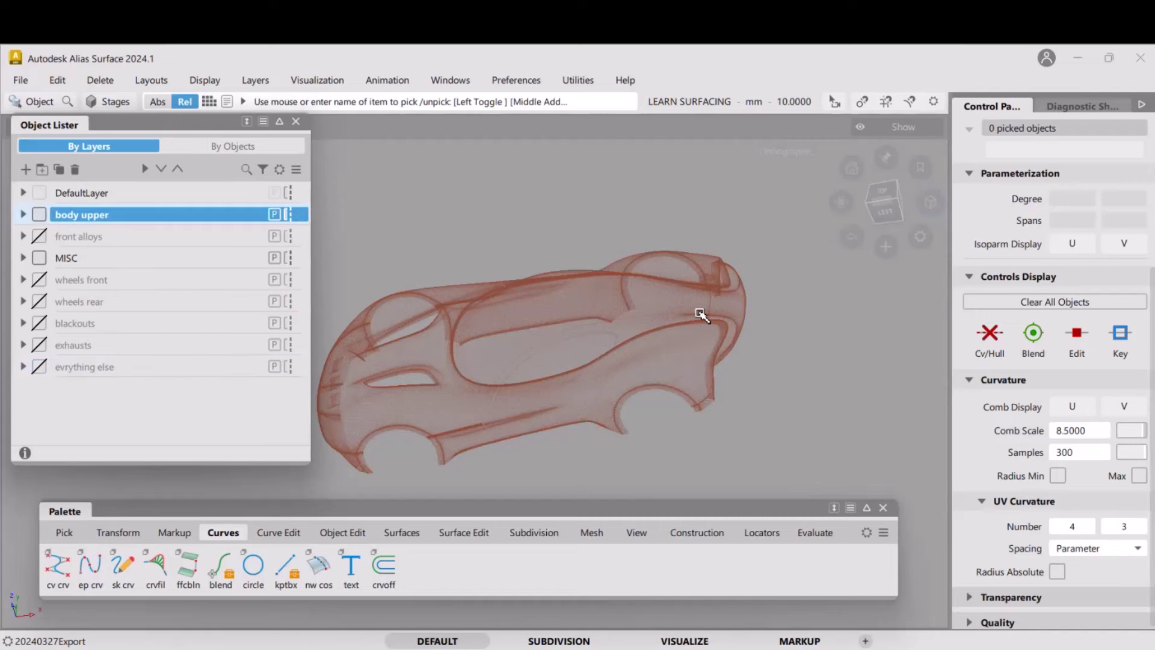
pyautogui.keyDown('alt'); pyautogui.keyDown('shift'); pyautogui.moveTo(618, 325); pyautogui.dragTo(547, 336); pyautogui.keyUp('shift'); pyautogui.keyUp('alt')
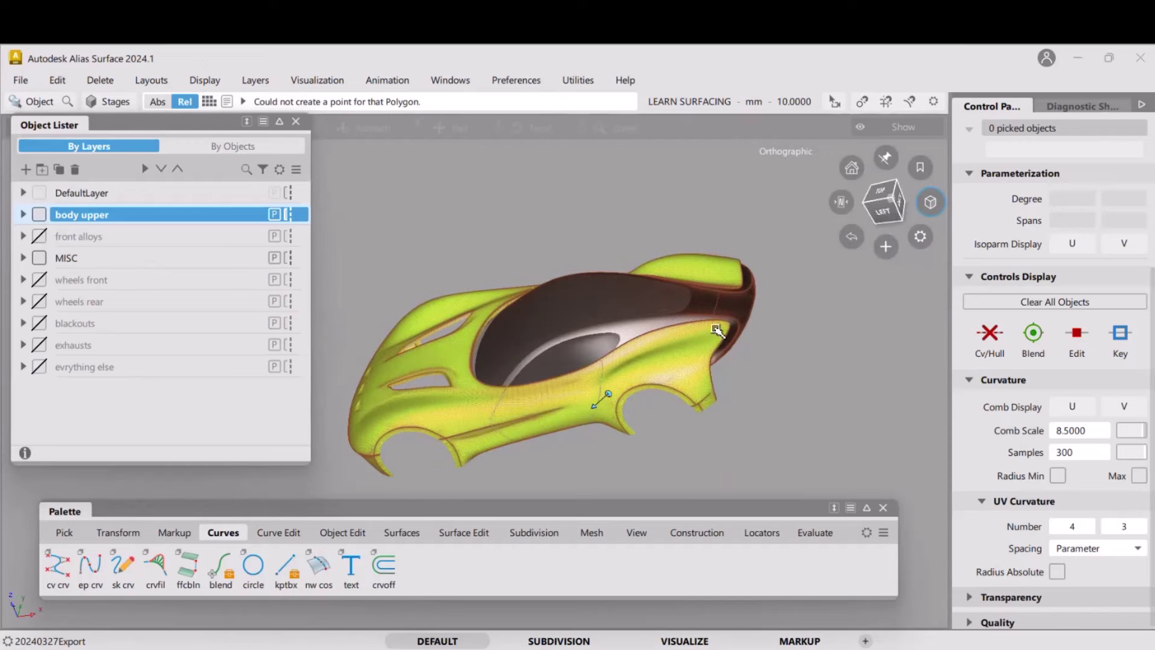
pyautogui.keyDown('alt'); pyautogui.keyDown('shift'); pyautogui.moveTo(716, 330); pyautogui.dragTo(633, 340); pyautogui.keyUp('shift'); pyautogui.keyUp('alt')
pyautogui.keyDown('alt'); pyautogui.keyDown('shift'); pyautogui.moveTo(633, 340); pyautogui.dragTo(659, 286, button='right'); pyautogui.keyUp('shift'); pyautogui.keyUp('alt')
pyautogui.keyDown('alt'); pyautogui.keyDown('shift'); pyautogui.moveTo(659, 286); pyautogui.dragTo(632, 322, button='middle'); pyautogui.keyUp('shift'); pyautogui.keyUp('alt')
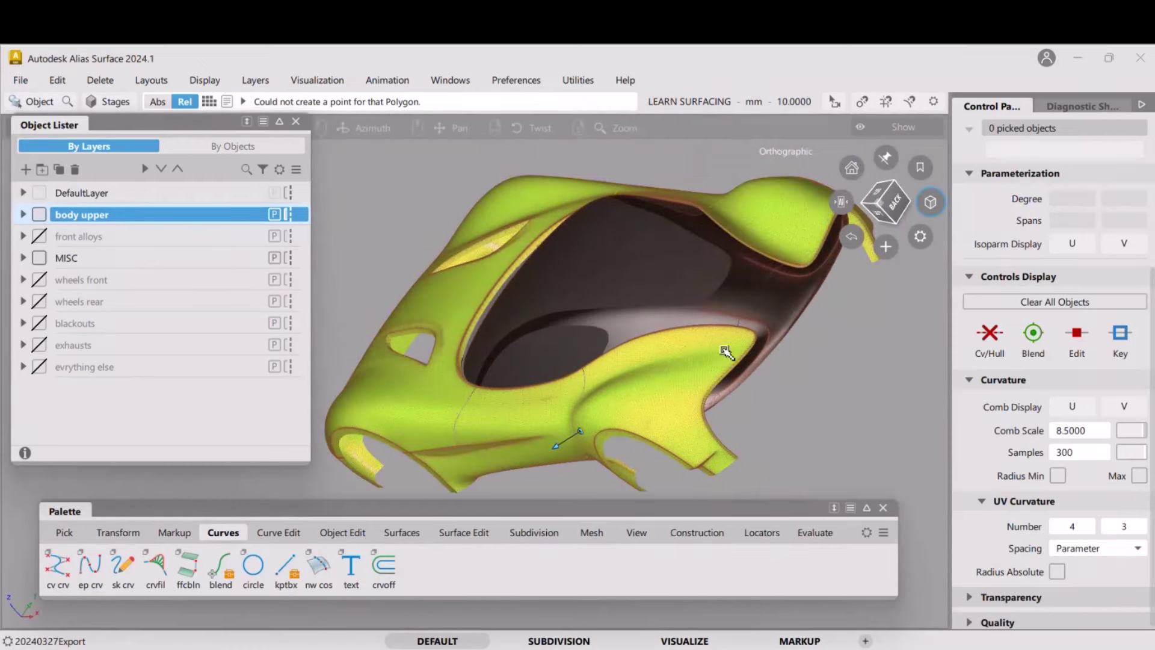
pyautogui.keyDown('alt'); pyautogui.keyDown('shift'); pyautogui.moveTo(724, 351); pyautogui.dragTo(672, 341); pyautogui.keyUp('shift'); pyautogui.keyUp('alt')
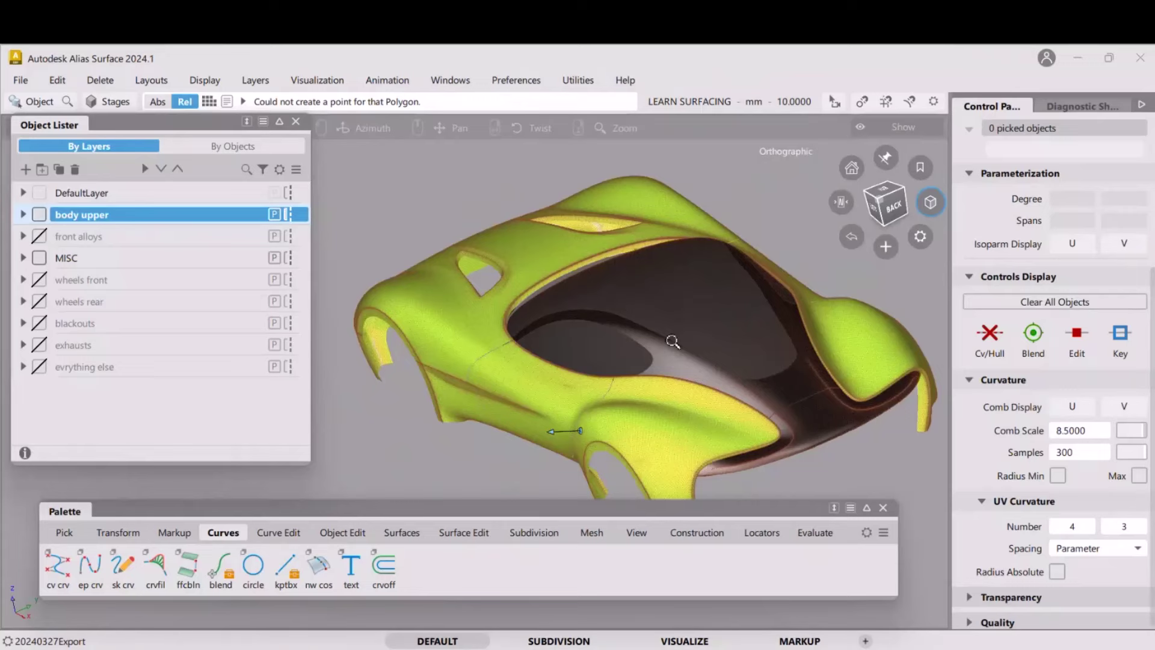
# Expand the MISC layer, pick all its objects and isolate them by hiding everything unselected
pyautogui.click(23, 258)
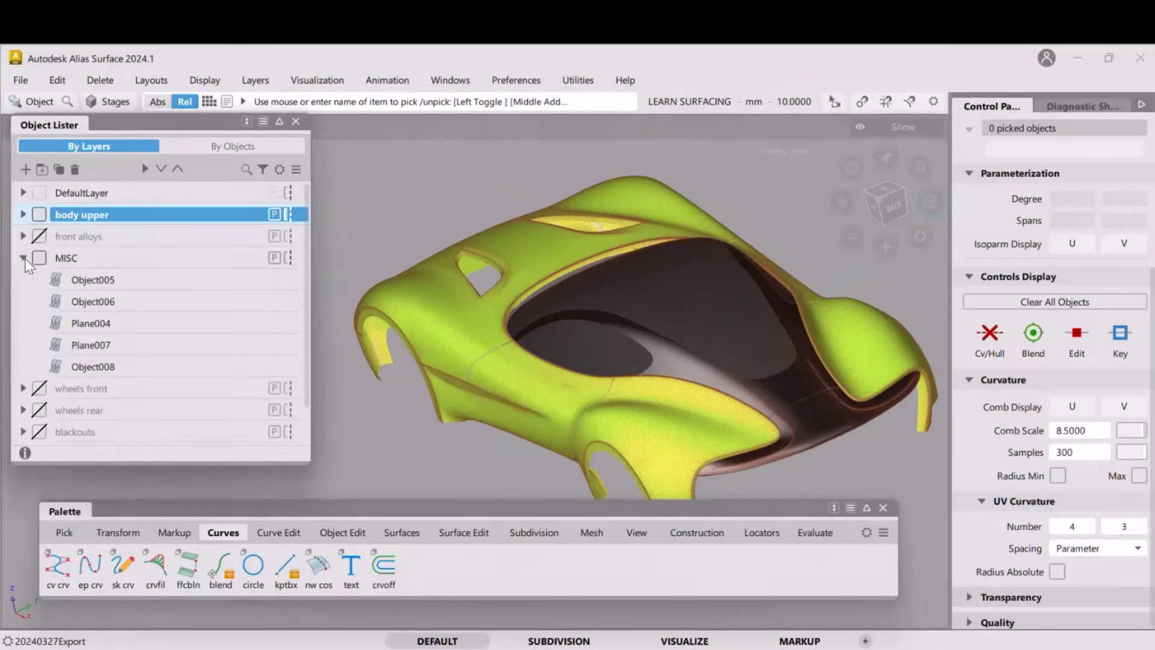
pyautogui.rightClick(64, 258)
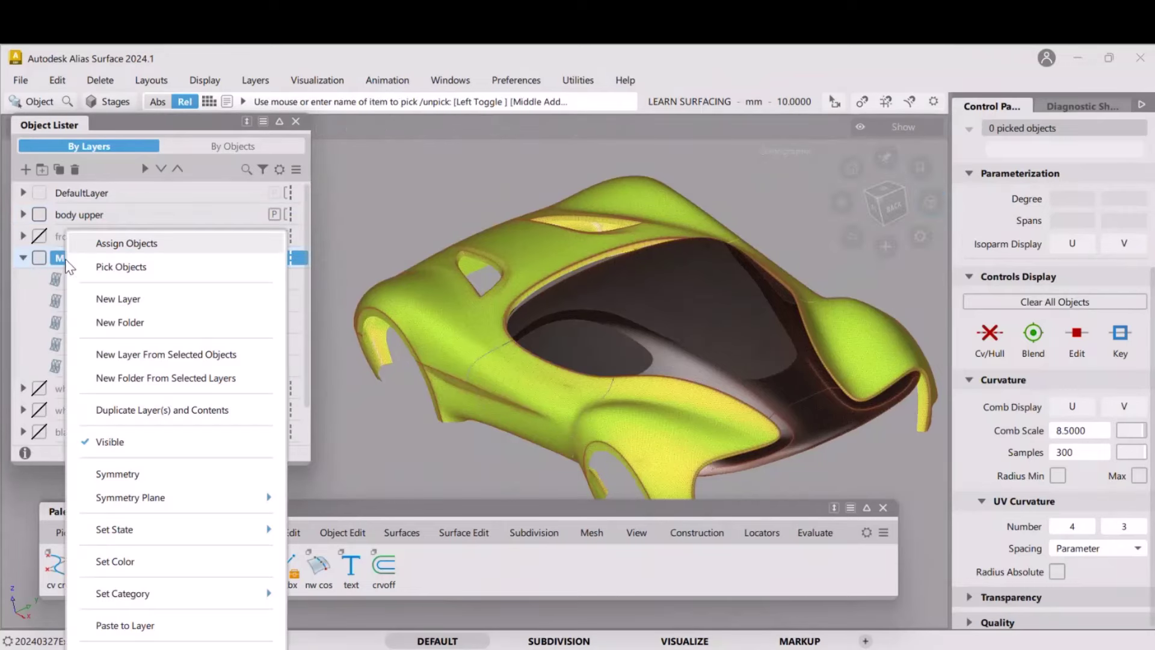
pyautogui.click(128, 269)
pyautogui.keyDown('alt'); pyautogui.keyDown('shift'); pyautogui.moveTo(587, 302); pyautogui.dragTo(636, 299); pyautogui.keyUp('shift'); pyautogui.keyUp('alt')
pyautogui.moveTo(497, 301)
pyautogui.keyDown('alt'); pyautogui.keyDown('shift'); pyautogui.mouseDown()
pyautogui.moveTo(611, 278)
pyautogui.moveTo(539, 242)
pyautogui.moveTo(595, 289)
pyautogui.moveTo(565, 283)
pyautogui.moveTo(563, 298)
pyautogui.moveTo(583, 306)
pyautogui.moveTo(358, 309)
pyautogui.moveTo(489, 317)
pyautogui.mouseUp(); pyautogui.keyUp('shift'); pyautogui.keyUp('alt')
pyautogui.hotkey('alt', 'h')
pyautogui.keyDown('alt'); pyautogui.keyDown('shift'); pyautogui.moveTo(703, 301); pyautogui.dragTo(693, 318, button='right'); pyautogui.keyUp('shift'); pyautogui.keyUp('alt')
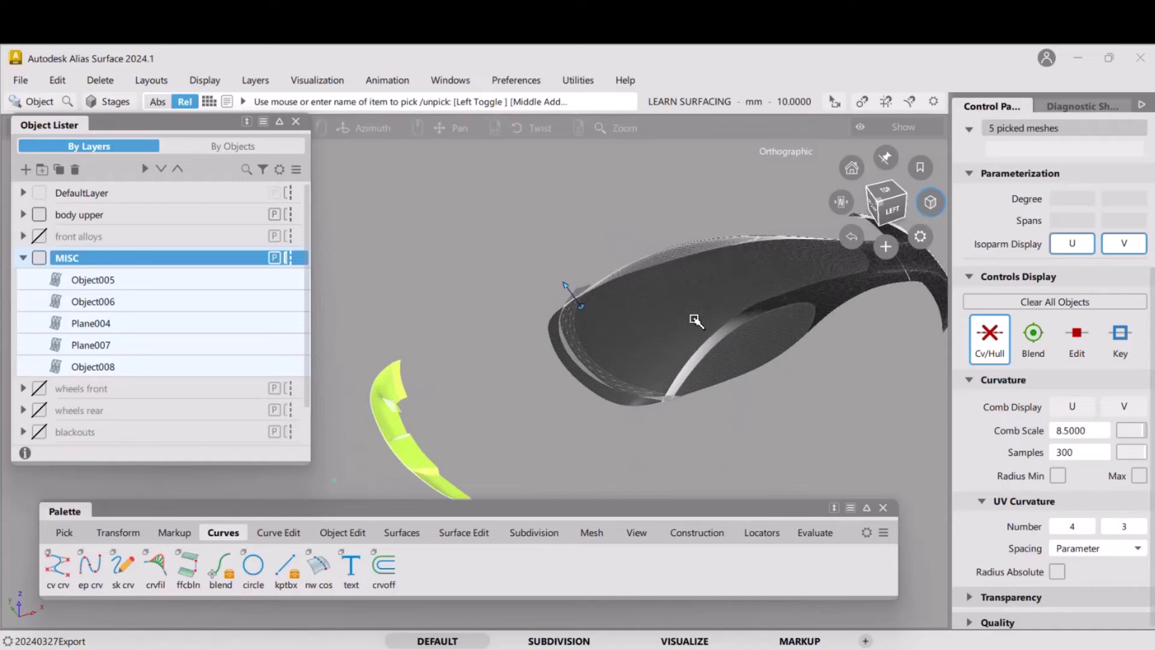
pyautogui.keyDown('alt'); pyautogui.keyDown('shift'); pyautogui.moveTo(693, 318); pyautogui.dragTo(675, 272, button='middle'); pyautogui.keyUp('shift'); pyautogui.keyUp('alt')
pyautogui.scroll(-3, 142, 325)
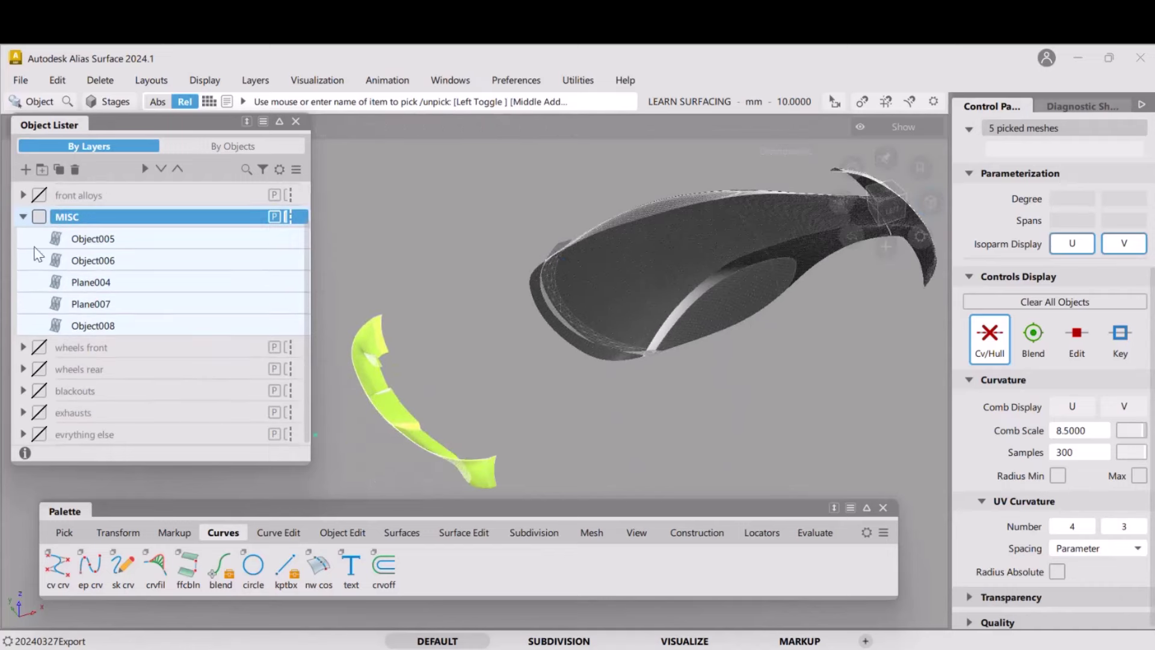
# Hide the MISC layer and examine the remaining upper body shell on its own
pyautogui.click(42, 216)
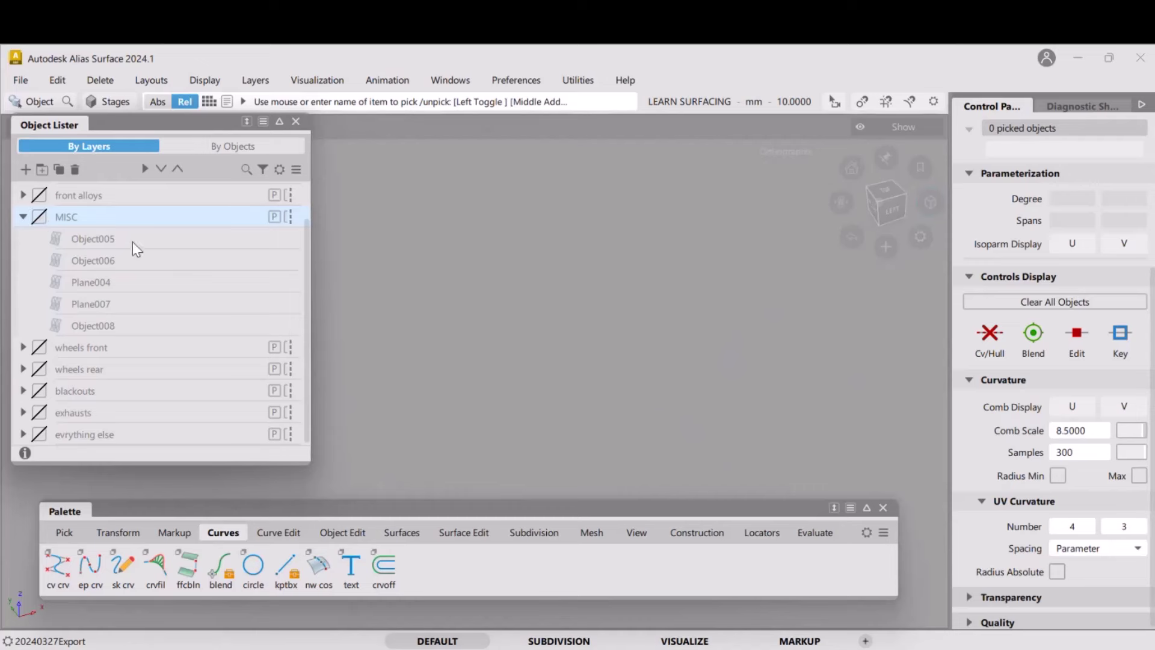
pyautogui.scroll(2, 154, 259)
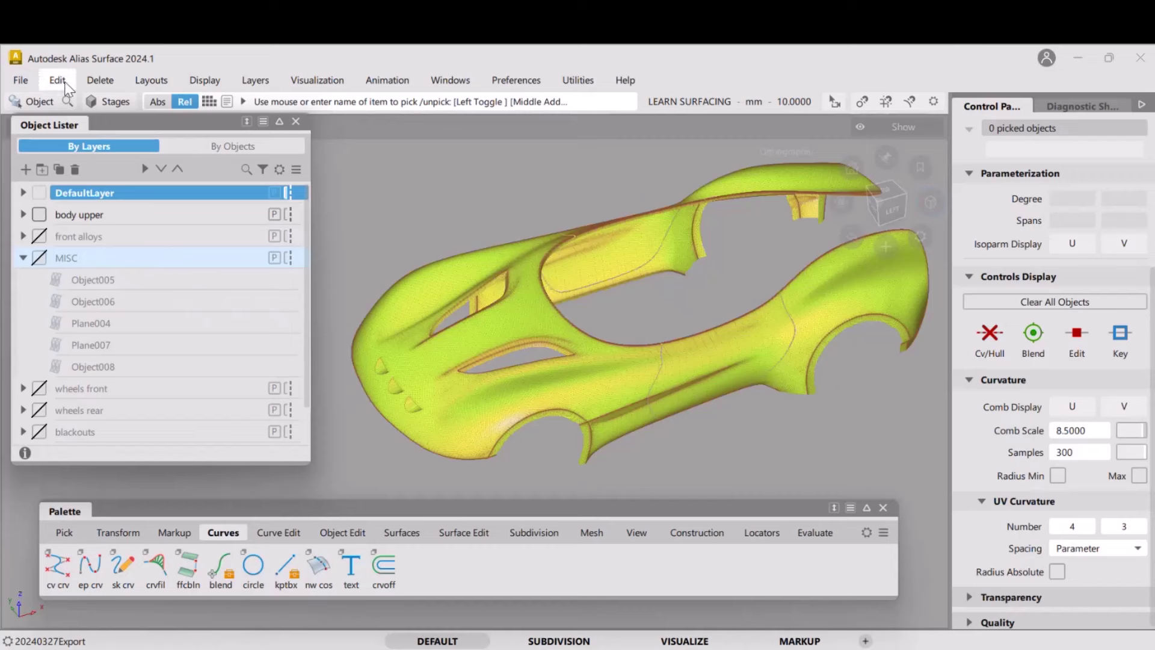
pyautogui.click(212, 83)
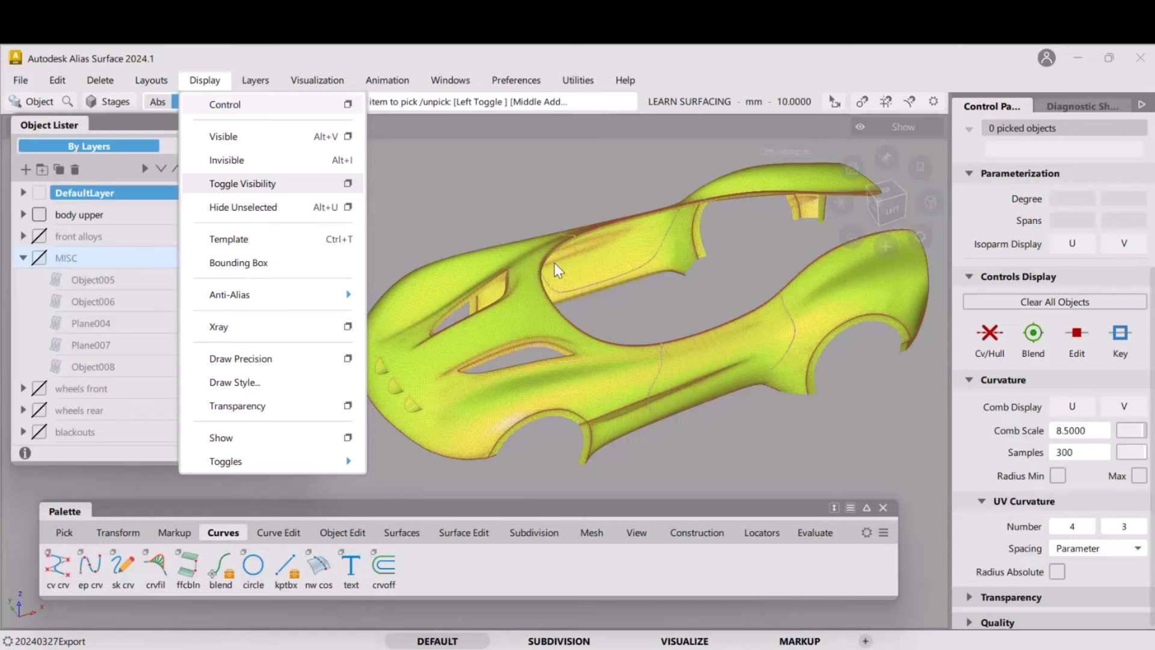
pyautogui.click(452, 215)
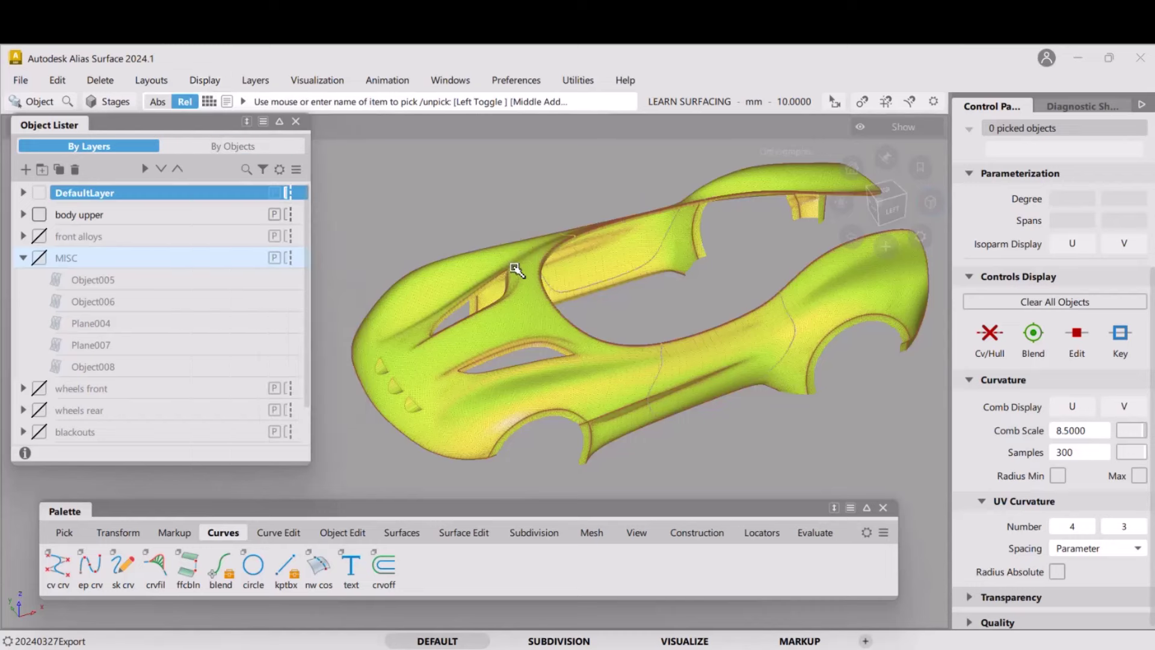
pyautogui.keyDown('alt'); pyautogui.keyDown('shift'); pyautogui.moveTo(516, 270); pyautogui.dragTo(484, 344); pyautogui.keyUp('shift'); pyautogui.keyUp('alt')
pyautogui.keyDown('alt'); pyautogui.keyDown('shift'); pyautogui.moveTo(502, 359); pyautogui.dragTo(440, 362); pyautogui.keyUp('shift'); pyautogui.keyUp('alt')
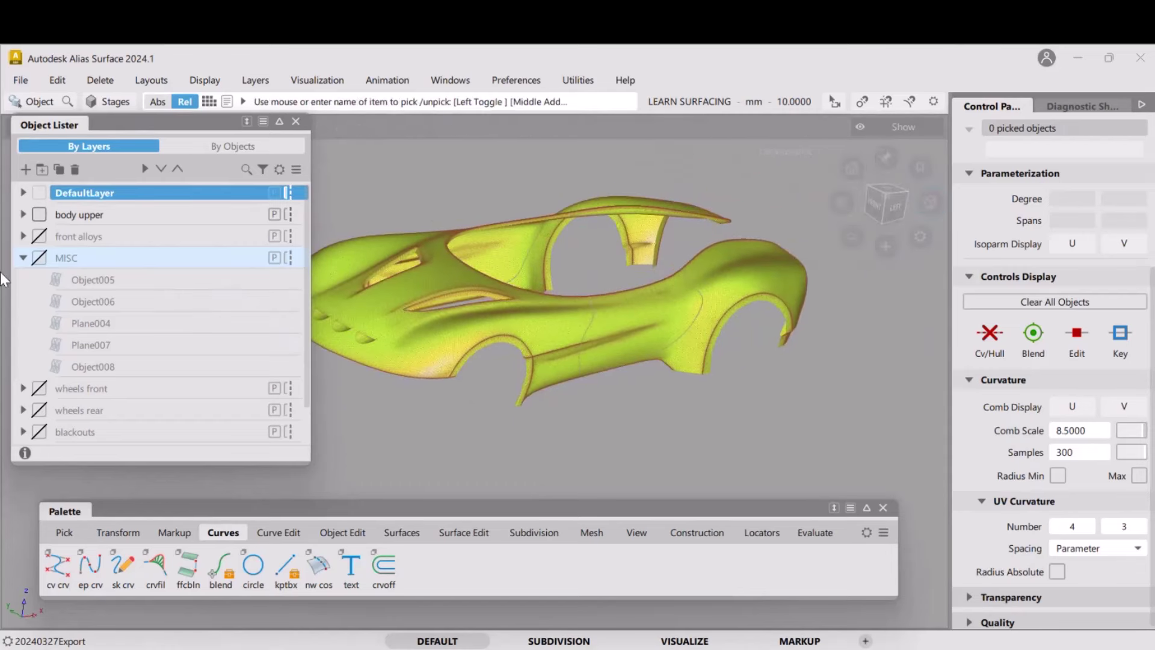
# Show the MISC layer again and make it the active layer
pyautogui.click(46, 258)
pyautogui.click(45, 258)
pyautogui.click(45, 259)
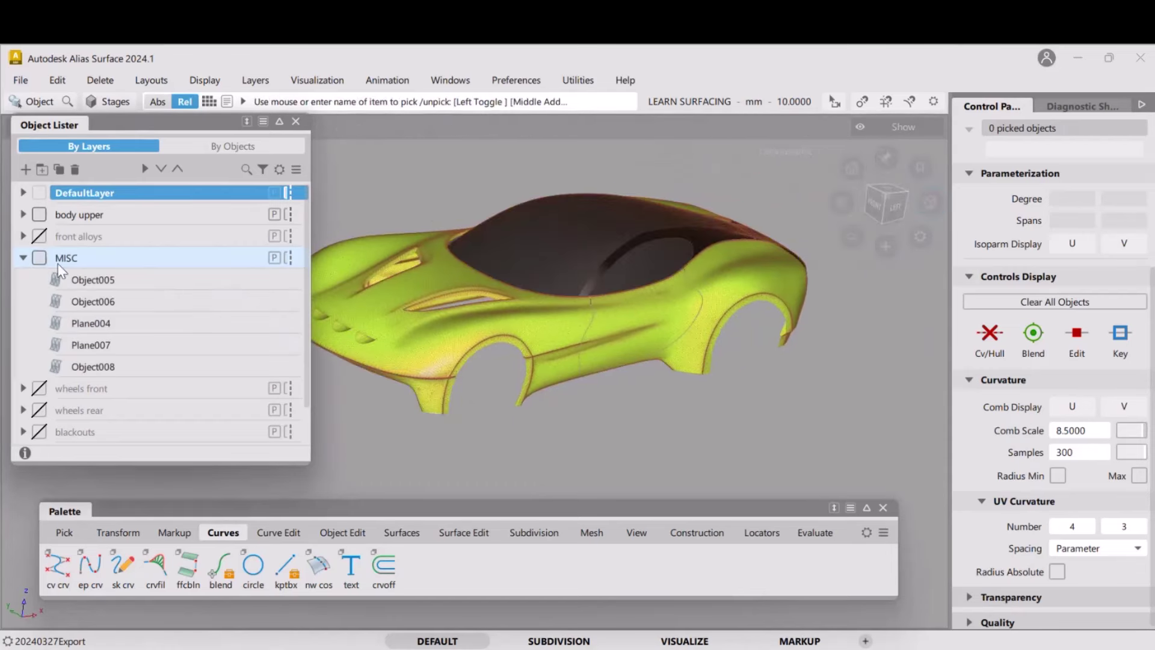
pyautogui.click(58, 264)
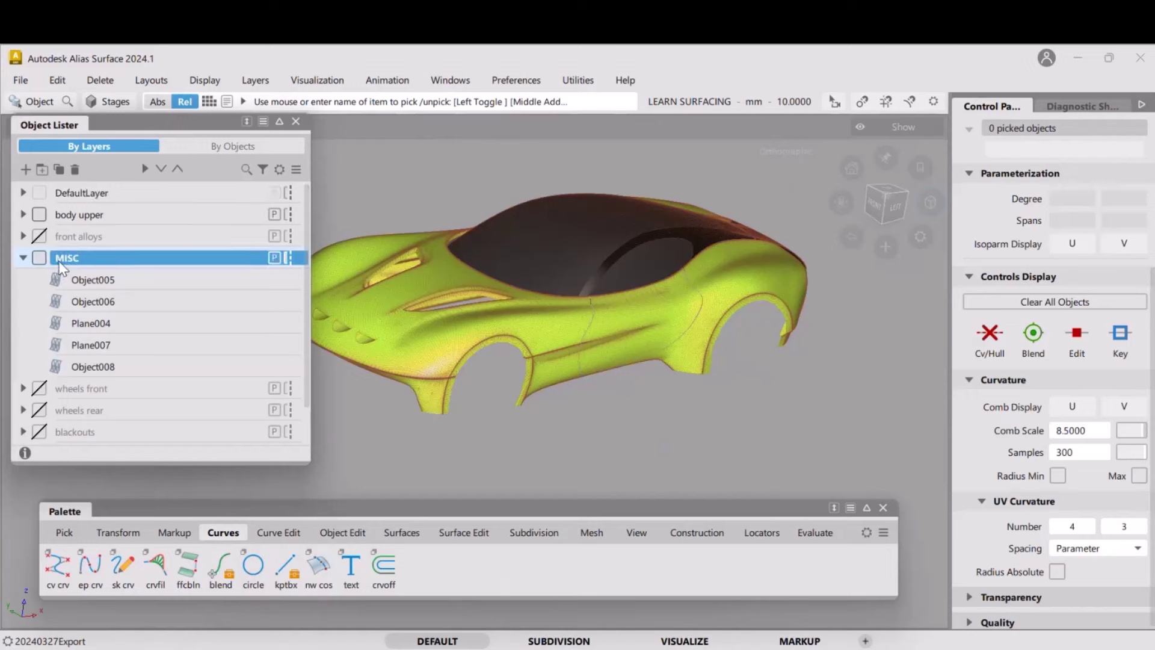
# Pick all the visible car body meshes and assign them to the body upper layer
pyautogui.keyDown('ctrl'); pyautogui.keyDown('shift'); pyautogui.moveTo(654, 305); pyautogui.dragTo(637, 233); pyautogui.keyUp('shift'); pyautogui.keyUp('ctrl')
pyautogui.keyDown('alt'); pyautogui.keyDown('shift'); pyautogui.moveTo(573, 223); pyautogui.dragTo(572, 309, button='right'); pyautogui.keyUp('shift'); pyautogui.keyUp('alt')
pyautogui.keyDown('alt'); pyautogui.keyDown('shift'); pyautogui.moveTo(572, 309); pyautogui.dragTo(650, 293, button='middle'); pyautogui.keyUp('shift'); pyautogui.keyUp('alt')
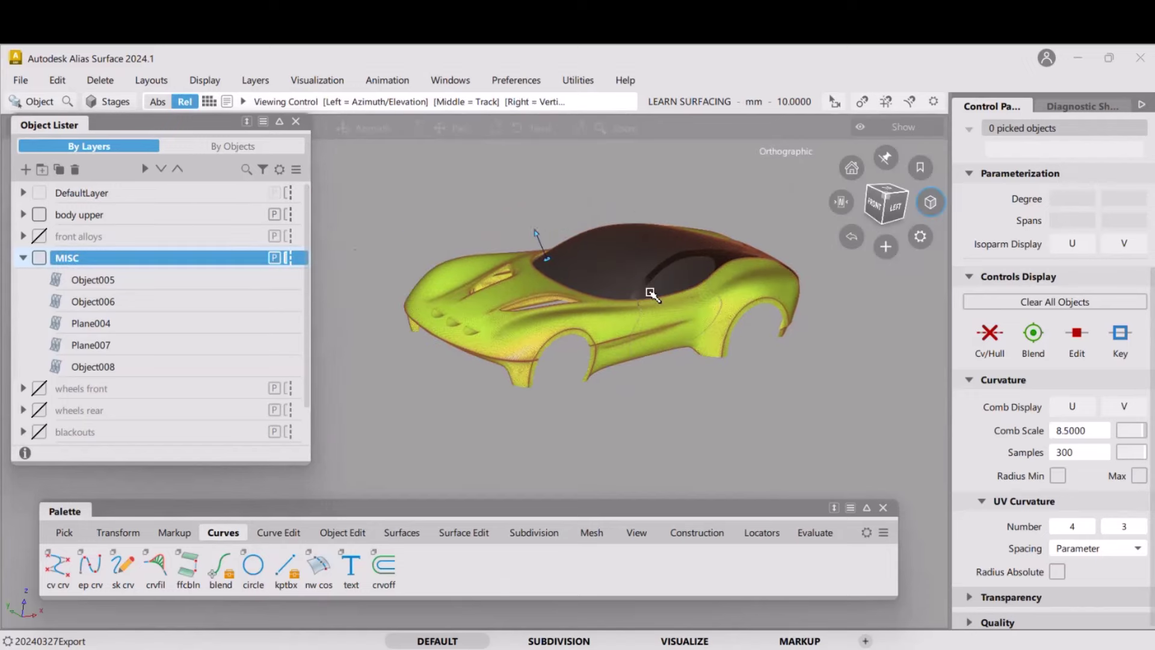
pyautogui.keyDown('alt'); pyautogui.keyDown('shift'); pyautogui.moveTo(652, 295); pyautogui.dragTo(606, 317); pyautogui.keyUp('shift'); pyautogui.keyUp('alt')
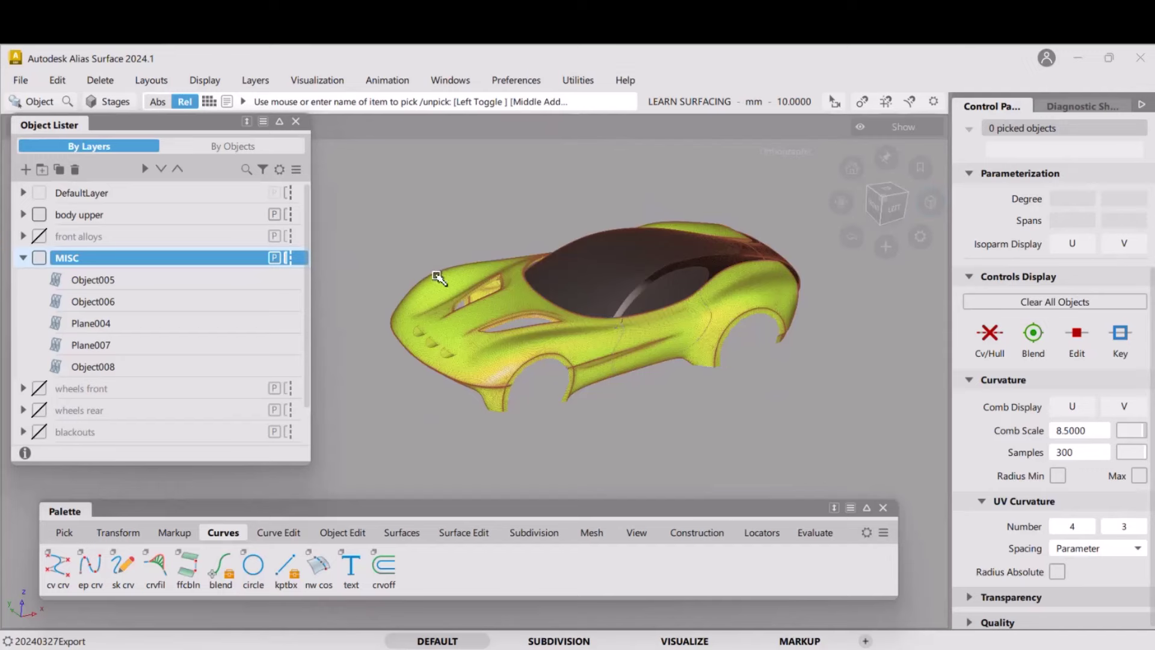
pyautogui.keyDown('ctrl'); pyautogui.keyDown('shift'); pyautogui.click(567, 303); pyautogui.keyUp('shift'); pyautogui.keyUp('ctrl')
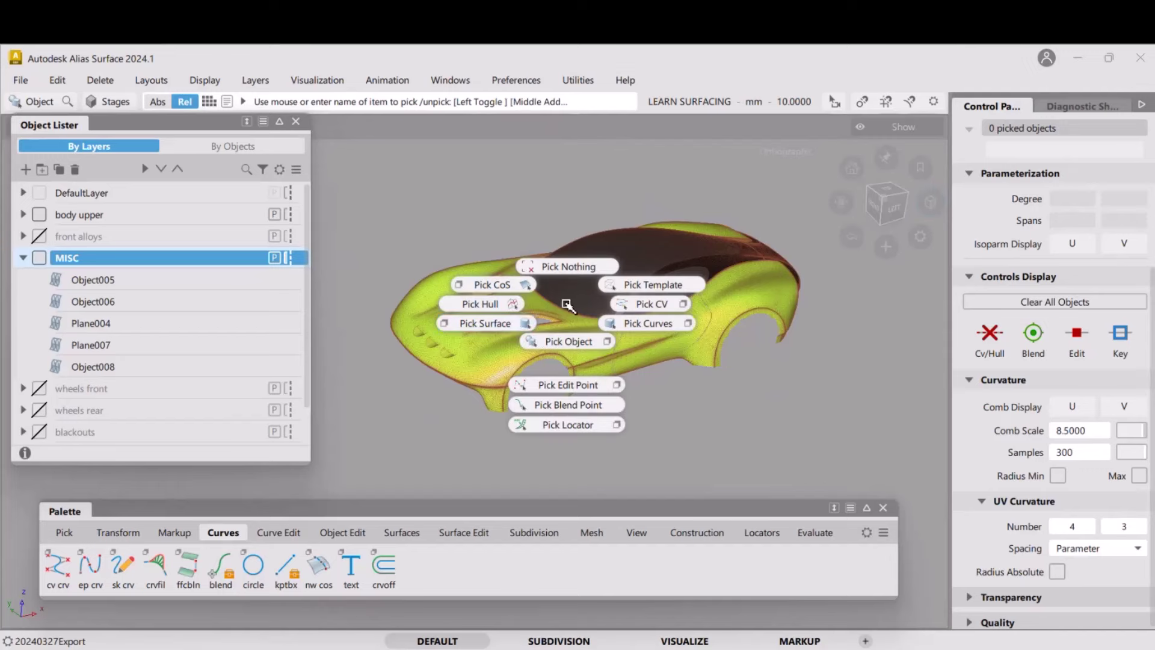
pyautogui.click(550, 339)
pyautogui.moveTo(359, 446); pyautogui.dragTo(825, 199)
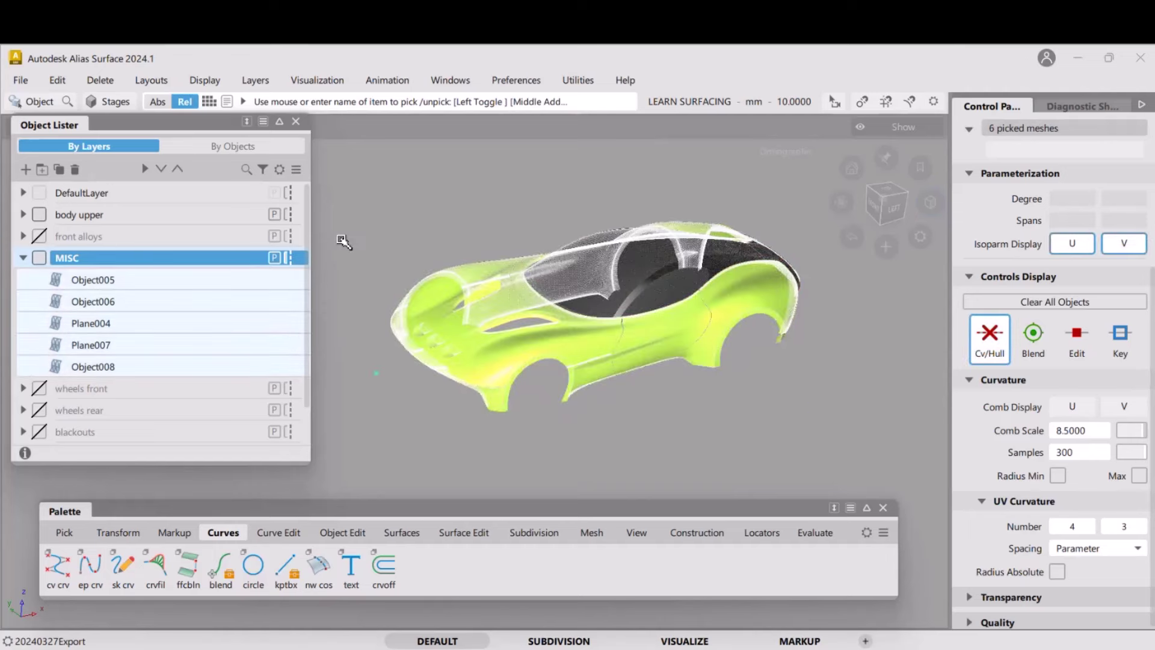
pyautogui.rightClick(103, 214)
pyautogui.click(151, 225)
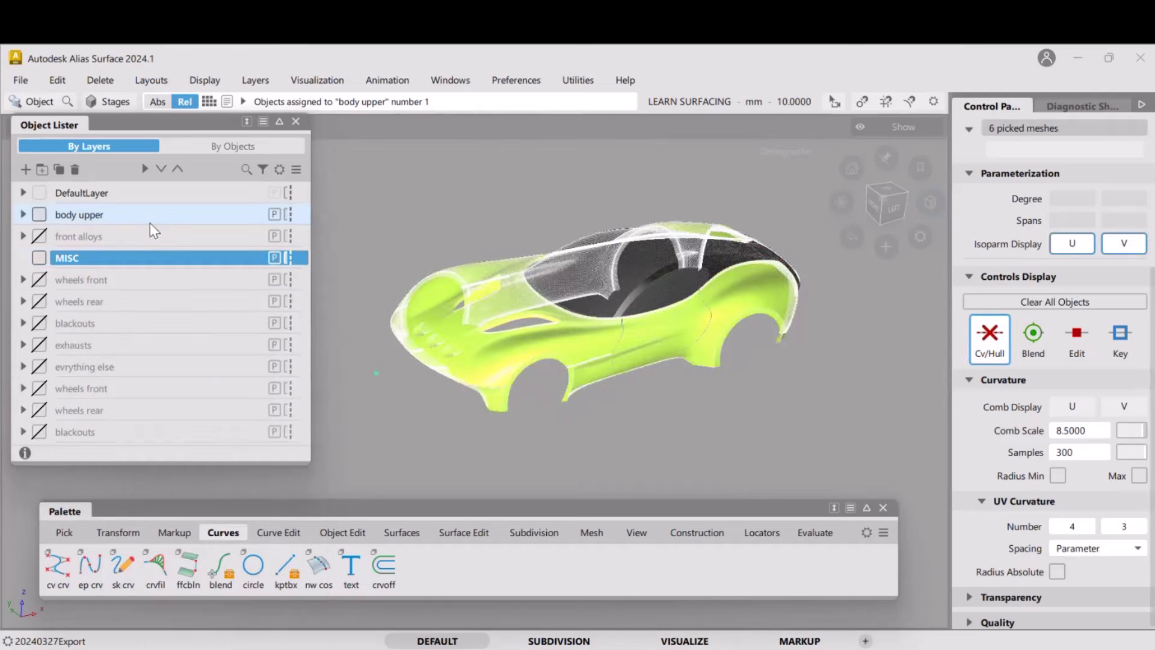
# Delete the emptied MISC layer, clear the selection and make body upper the active layer
pyautogui.rightClick(57, 255)
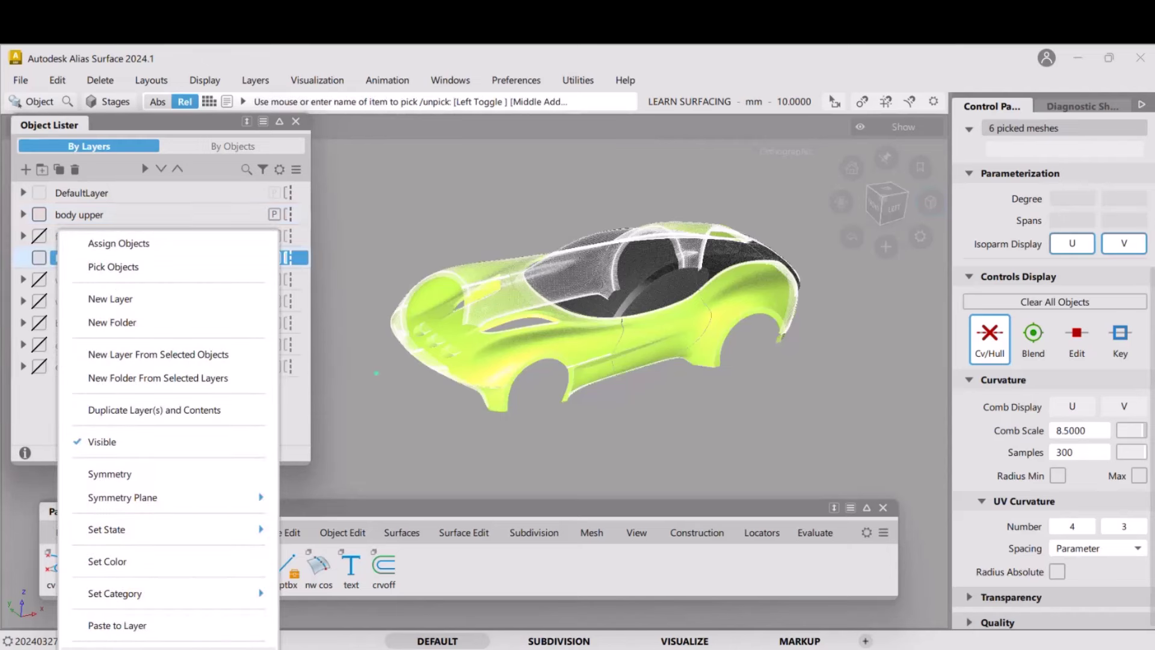
pyautogui.click(129, 649)
pyautogui.click(521, 419)
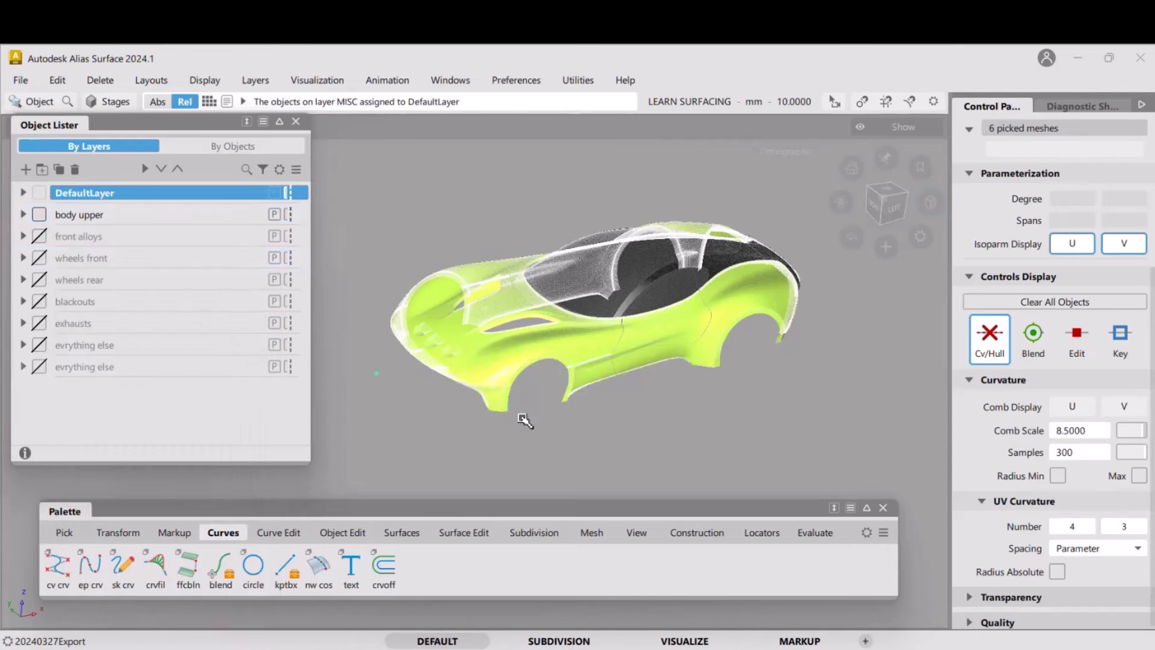
pyautogui.click(592, 362)
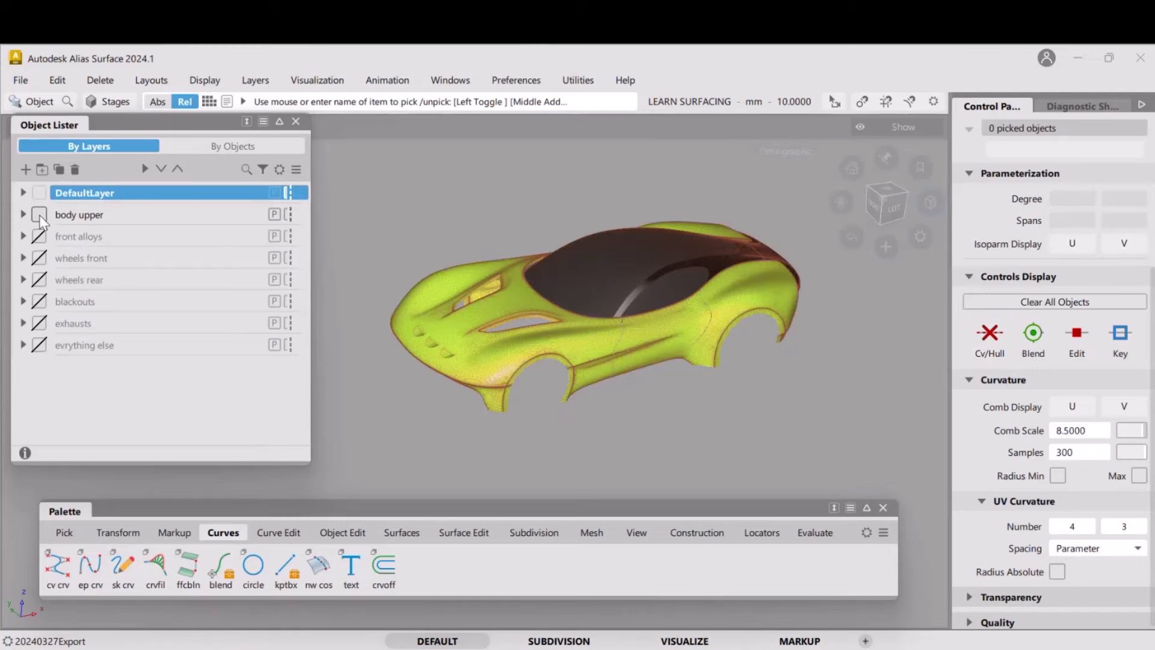
pyautogui.click(100, 214)
pyautogui.keyDown('alt'); pyautogui.keyDown('shift'); pyautogui.moveTo(601, 295); pyautogui.dragTo(558, 341); pyautogui.keyUp('shift'); pyautogui.keyUp('alt')
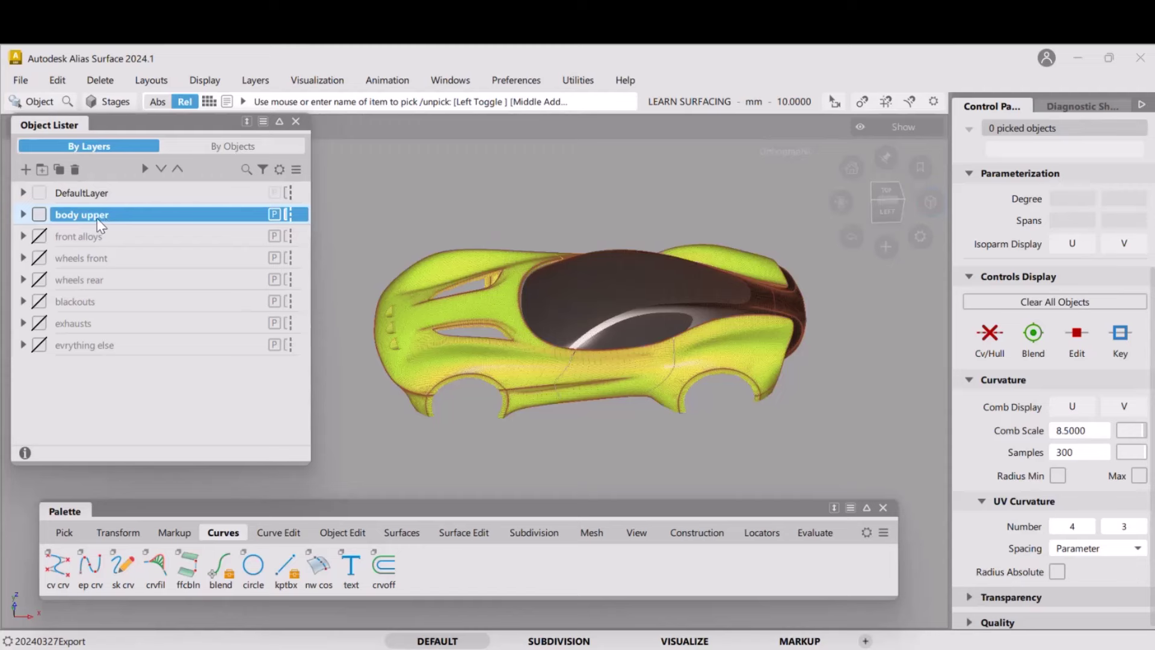
# Create a new layer folder named MESH
pyautogui.click(42, 170)
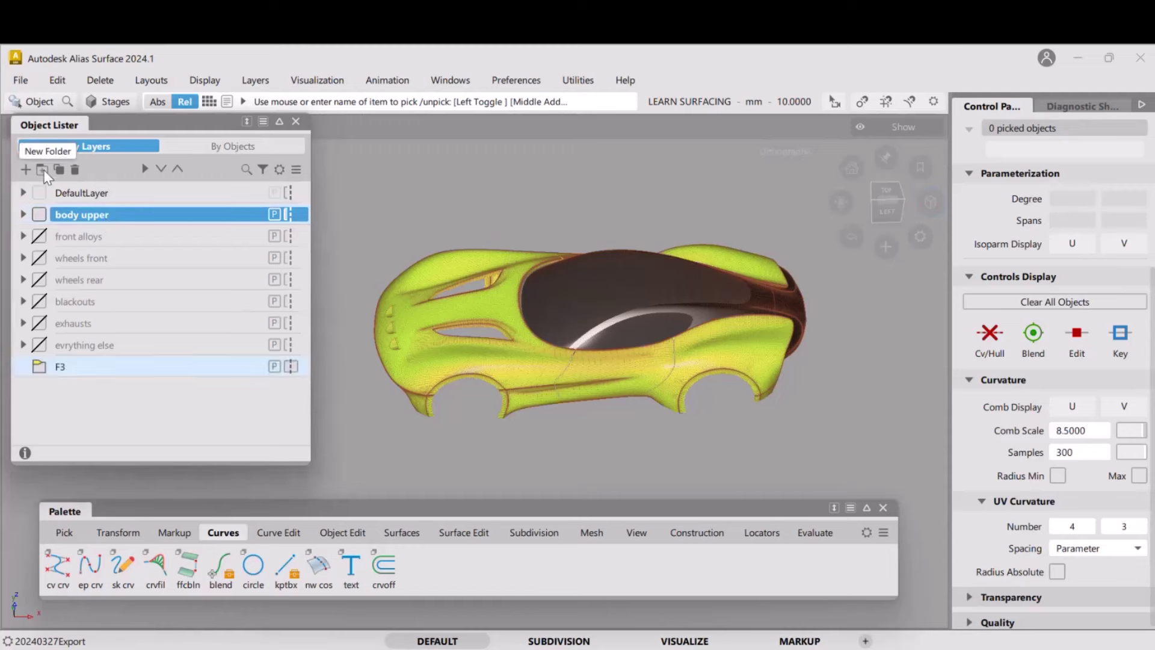
pyautogui.doubleClick(64, 370)
pyautogui.write('MESH')
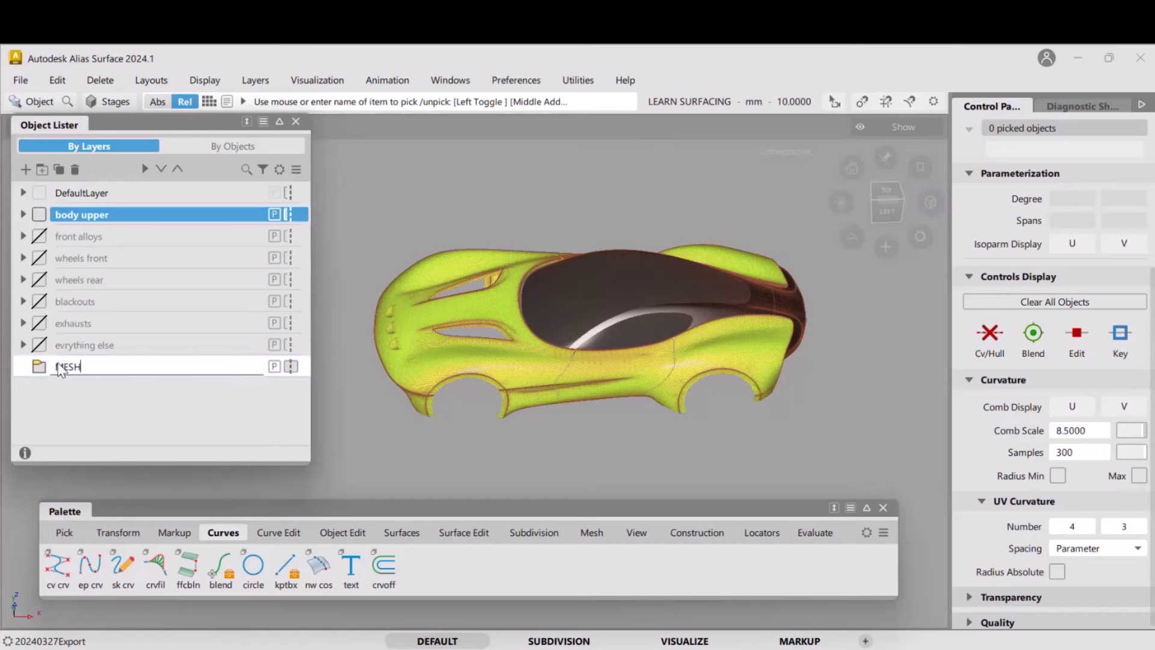
pyautogui.press('Return')
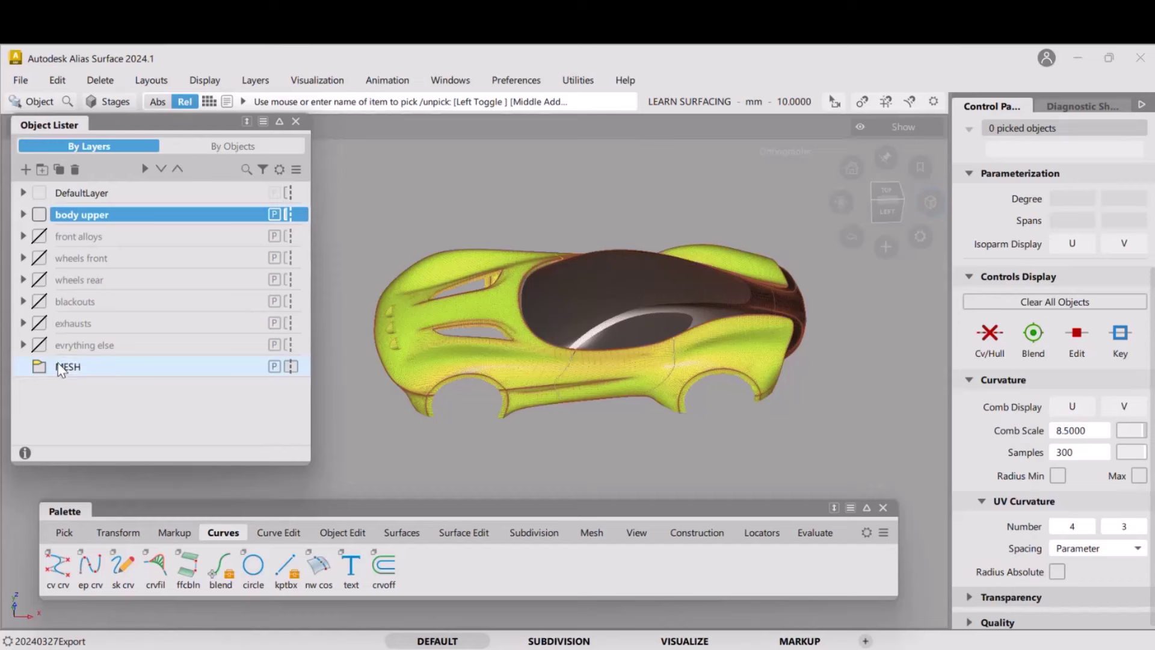
# Move all the layers from body upper through evrything else into the MESH folder and expand it
pyautogui.click(104, 345)
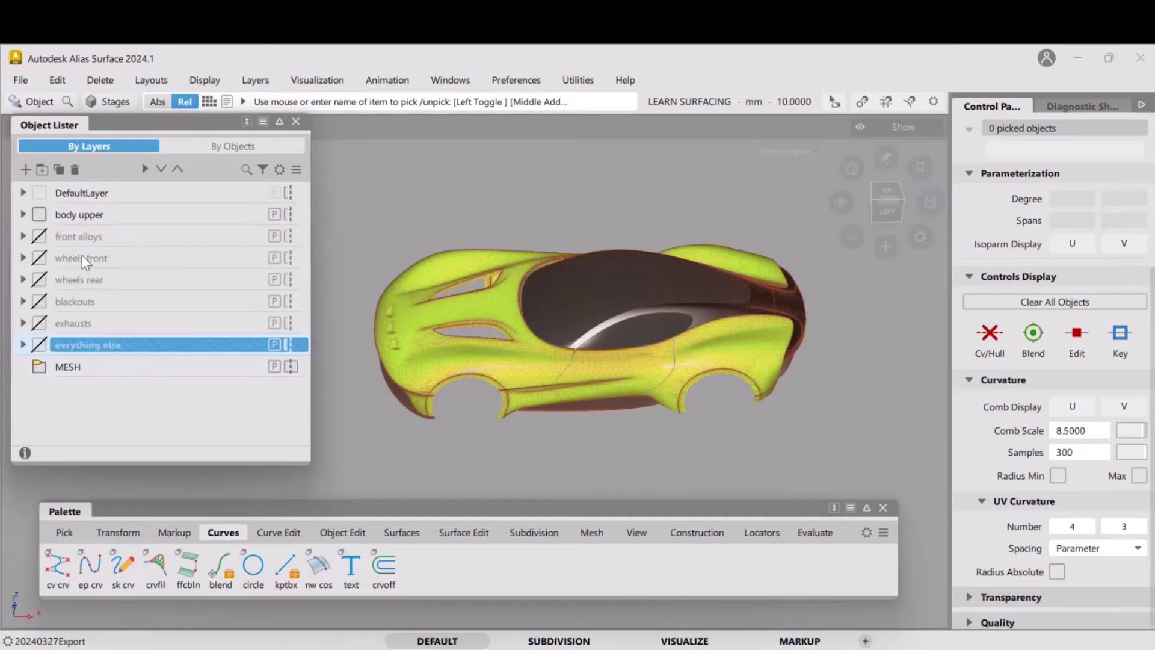
pyautogui.keyDown('shift'); pyautogui.click(90, 220); pyautogui.keyUp('shift')
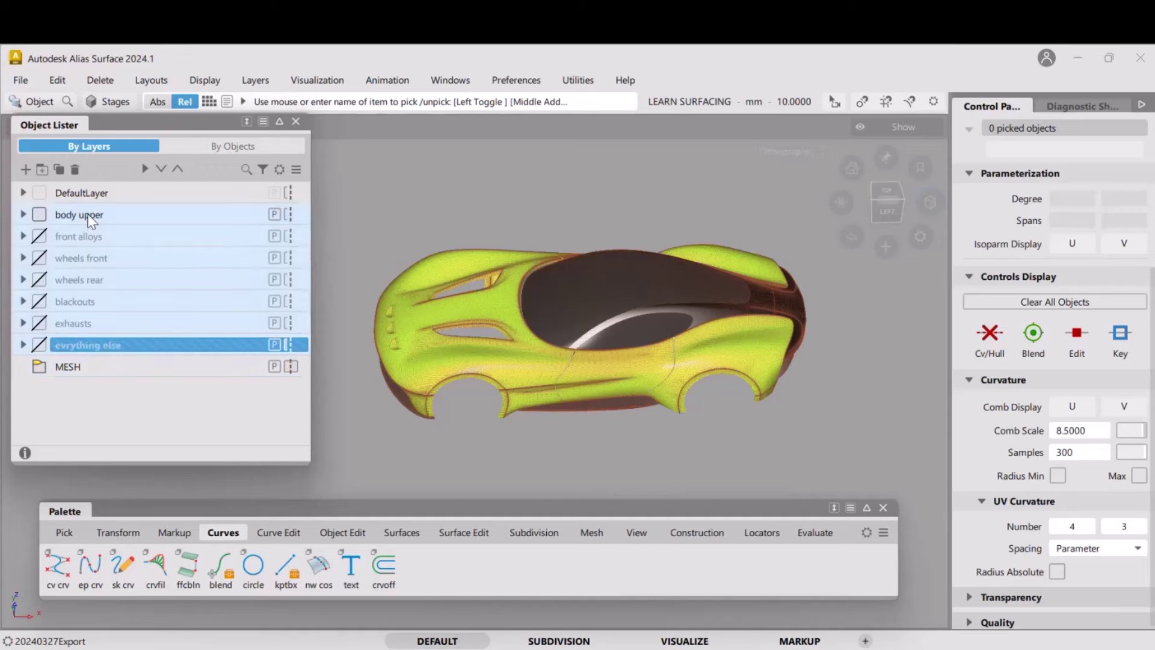
pyautogui.moveTo(90, 220); pyautogui.dragTo(74, 368)
pyautogui.click(23, 213)
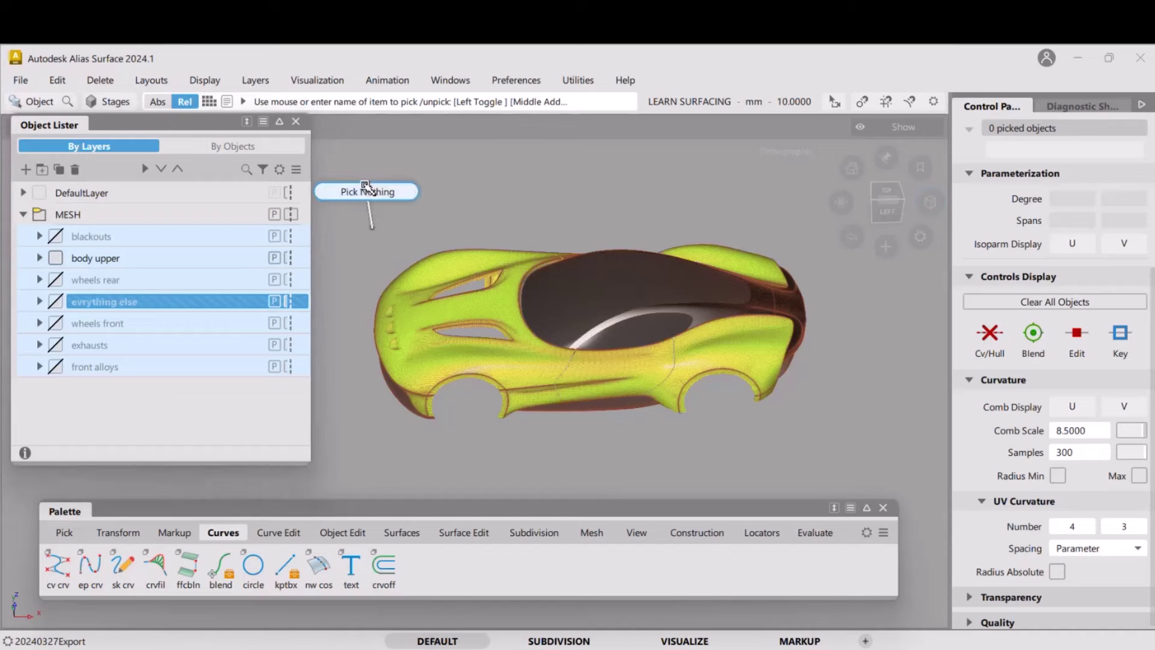
# Create a second layer folder outside MESH, named SURFACES V01
pyautogui.click(42, 170)
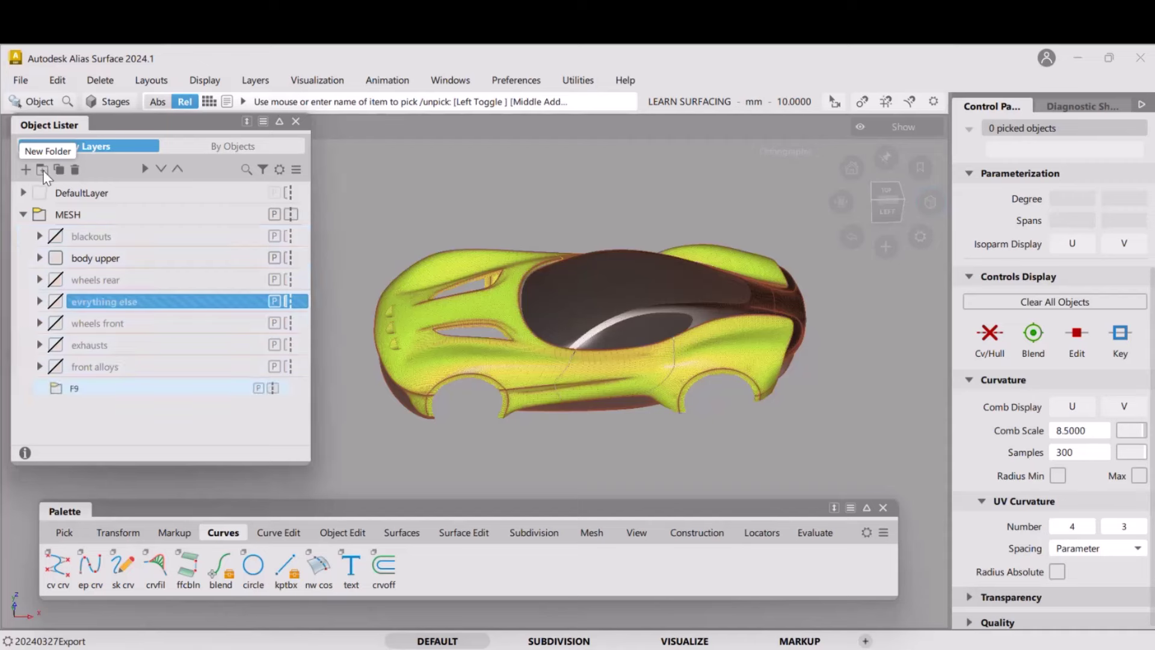
pyautogui.doubleClick(60, 390)
pyautogui.write('S')
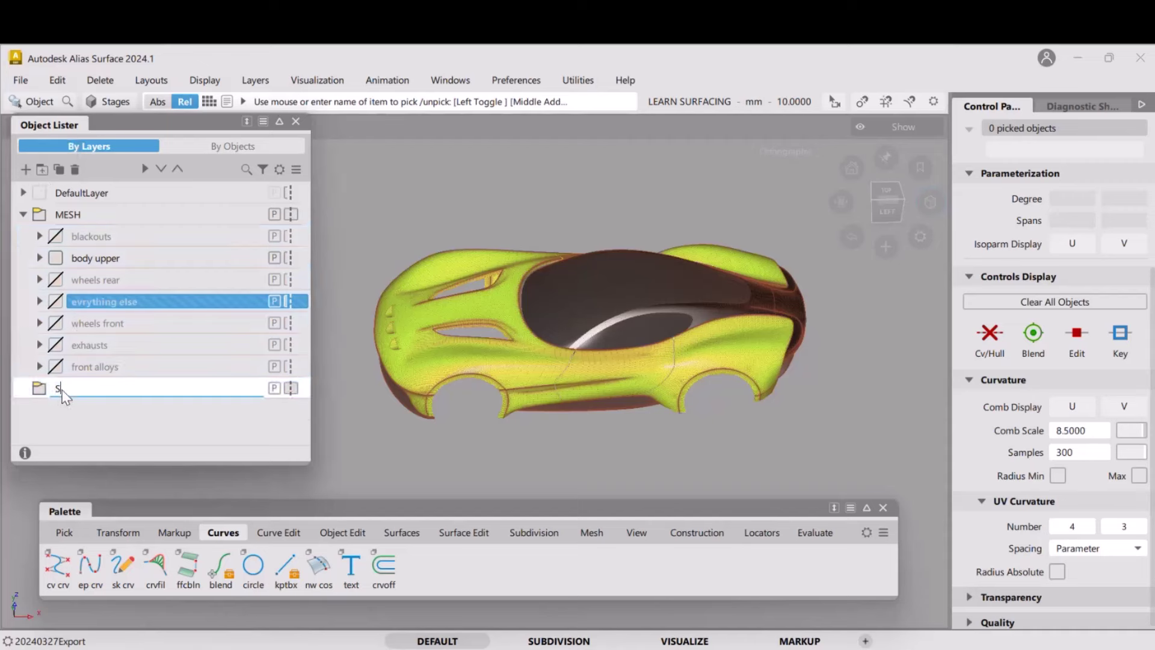
pyautogui.write('URFACES V01')
pyautogui.press('Return')
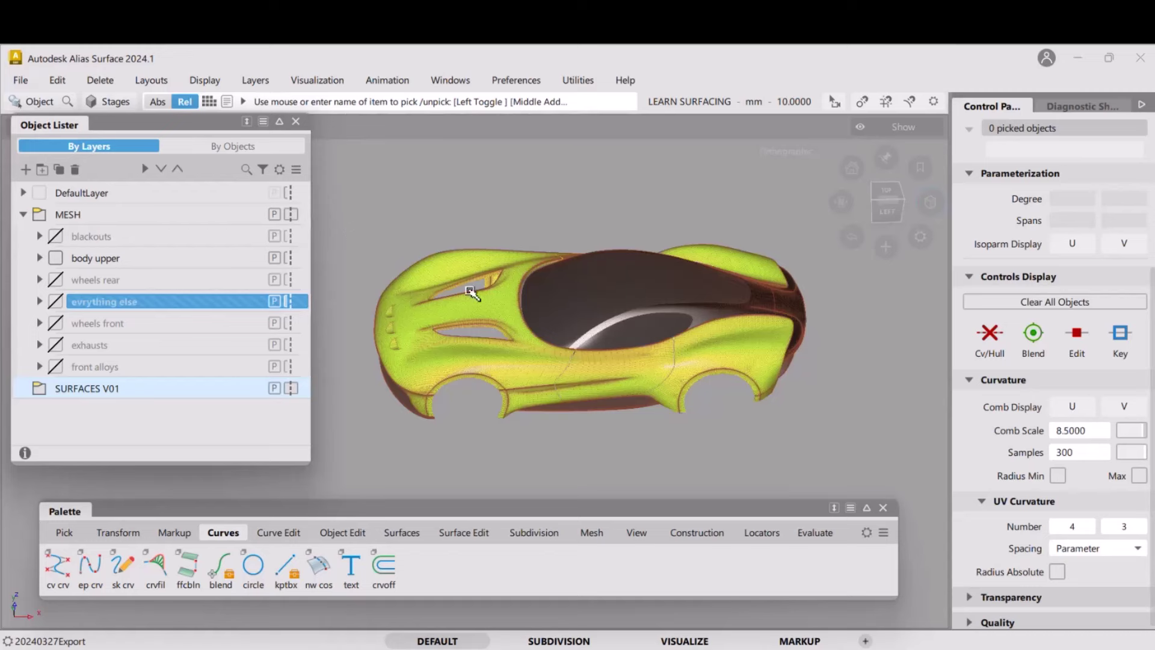
# Add a new layer inside the SURFACES V01 folder and name it body
pyautogui.rightClick(104, 390)
pyautogui.press('Escape')
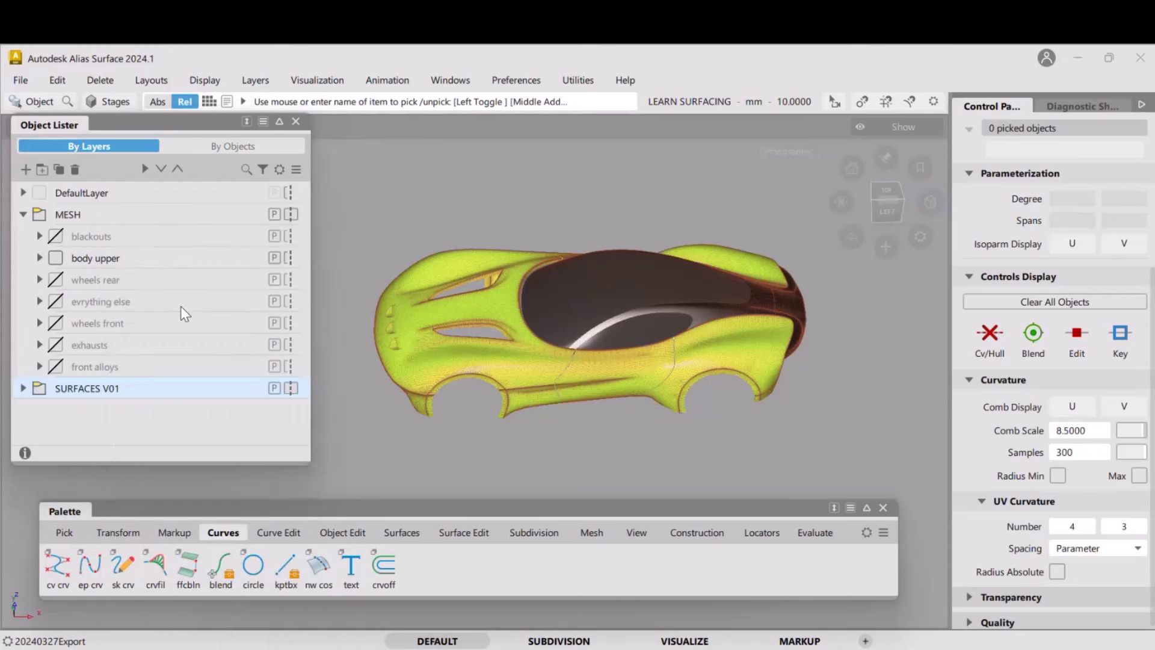
pyautogui.click(23, 388)
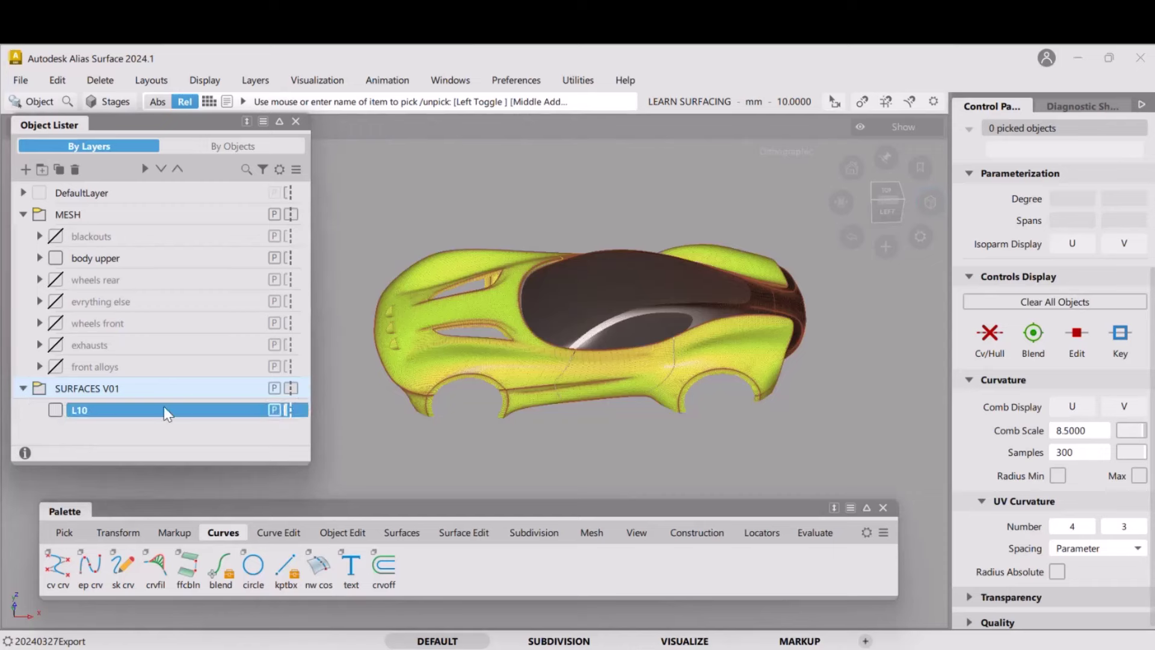
pyautogui.doubleClick(84, 410)
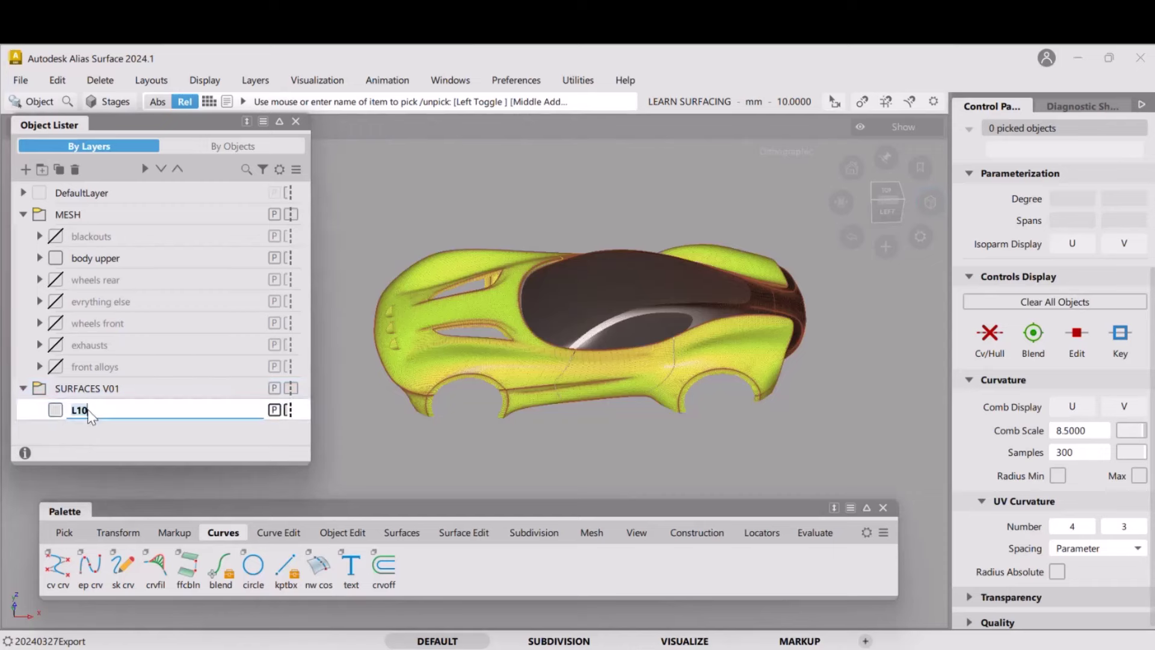
pyautogui.write('body')
pyautogui.press('Return')
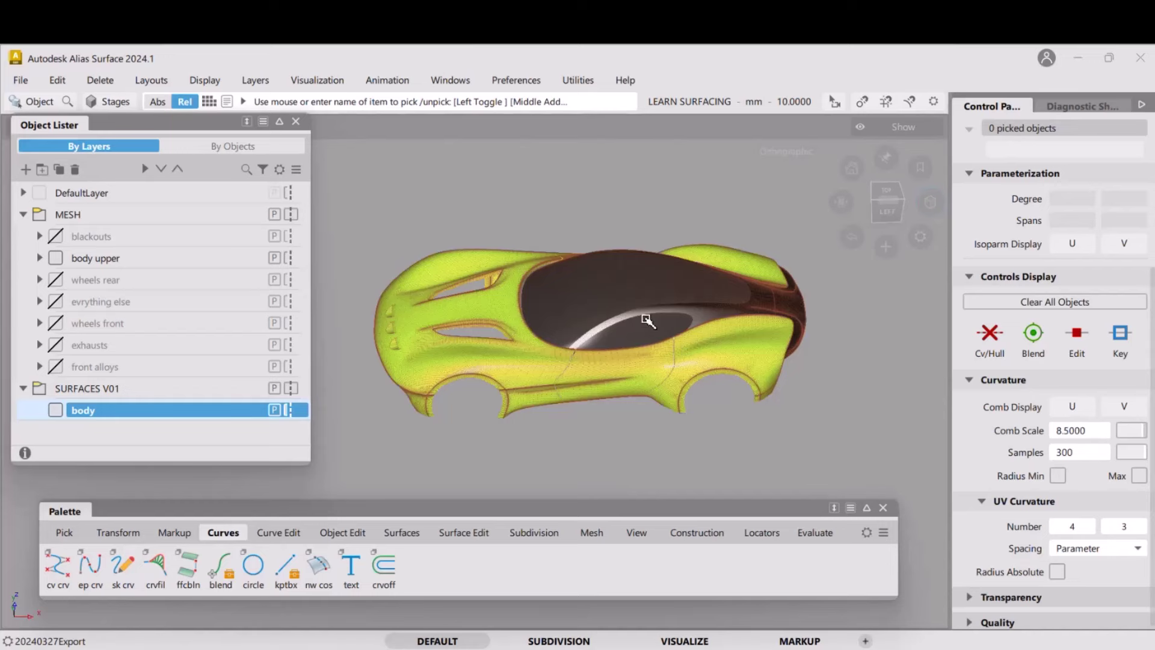
# Examine the car body mesh's windscreen, bonnet and roof from several angles, ending in the top view
pyautogui.keyDown('alt'); pyautogui.keyDown('shift'); pyautogui.moveTo(652, 298); pyautogui.dragTo(527, 233); pyautogui.keyUp('shift'); pyautogui.keyUp('alt')
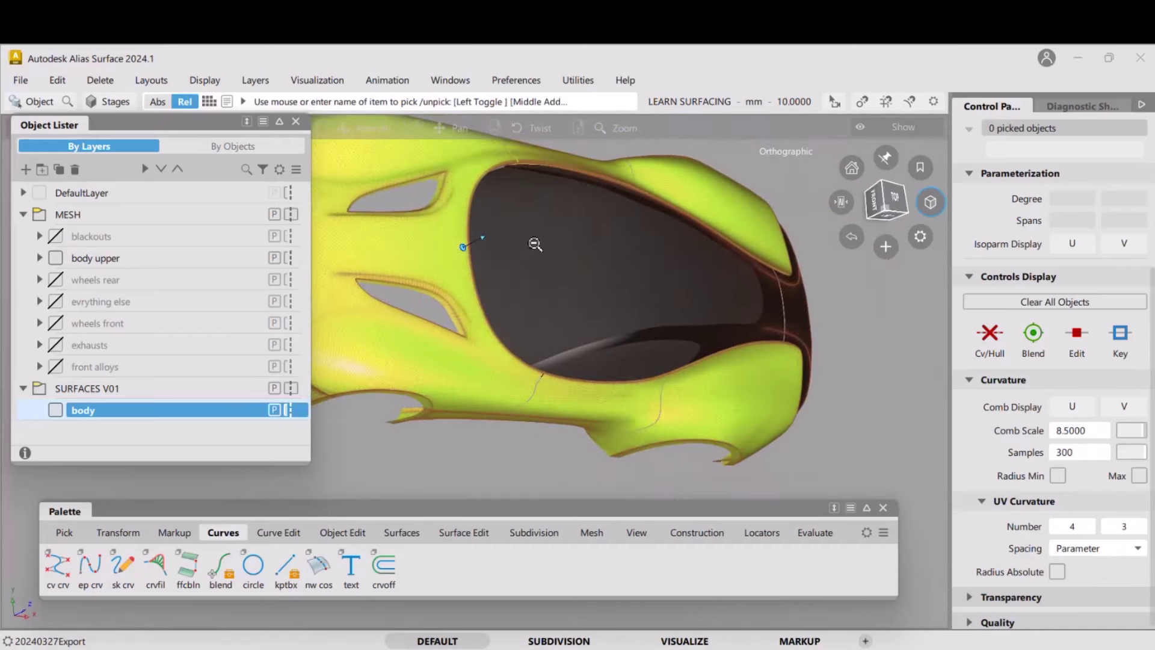
pyautogui.keyDown('alt'); pyautogui.keyDown('shift'); pyautogui.moveTo(534, 245); pyautogui.dragTo(650, 314, button='middle'); pyautogui.keyUp('shift'); pyautogui.keyUp('alt')
pyautogui.keyDown('alt'); pyautogui.keyDown('shift'); pyautogui.moveTo(532, 286); pyautogui.dragTo(562, 250); pyautogui.keyUp('shift'); pyautogui.keyUp('alt')
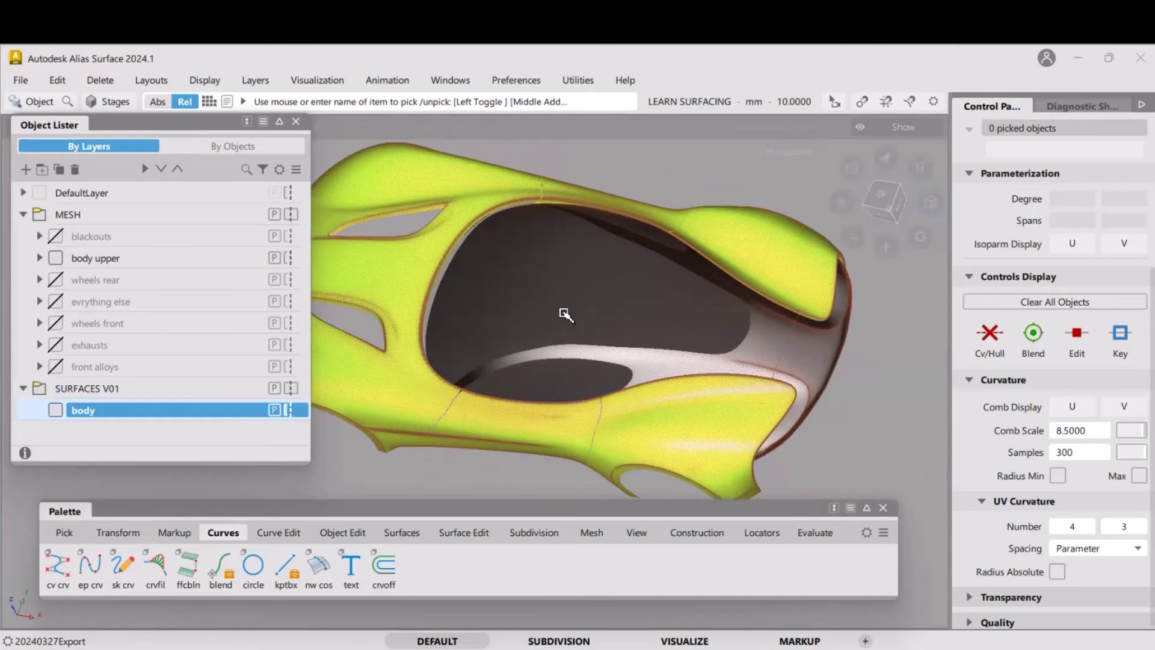
pyautogui.keyDown('alt'); pyautogui.keyDown('shift'); pyautogui.moveTo(429, 271); pyautogui.dragTo(566, 337, button='middle'); pyautogui.keyUp('shift'); pyautogui.keyUp('alt')
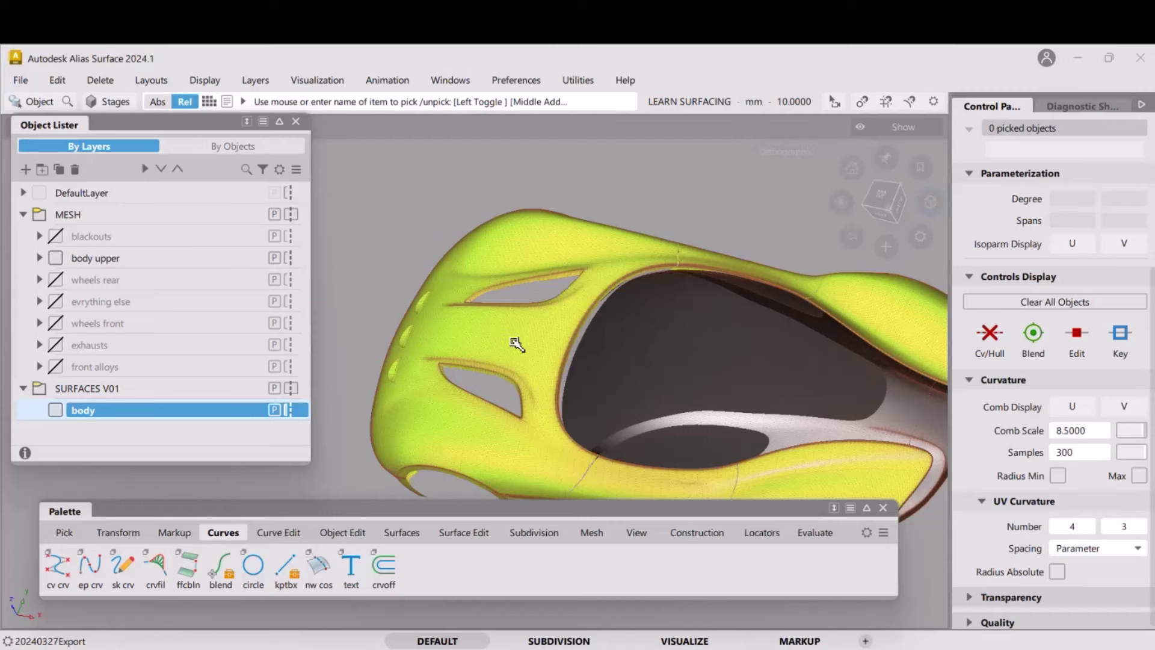
pyautogui.keyDown('alt'); pyautogui.keyDown('shift'); pyautogui.moveTo(505, 292); pyautogui.dragTo(599, 200); pyautogui.keyUp('shift'); pyautogui.keyUp('alt')
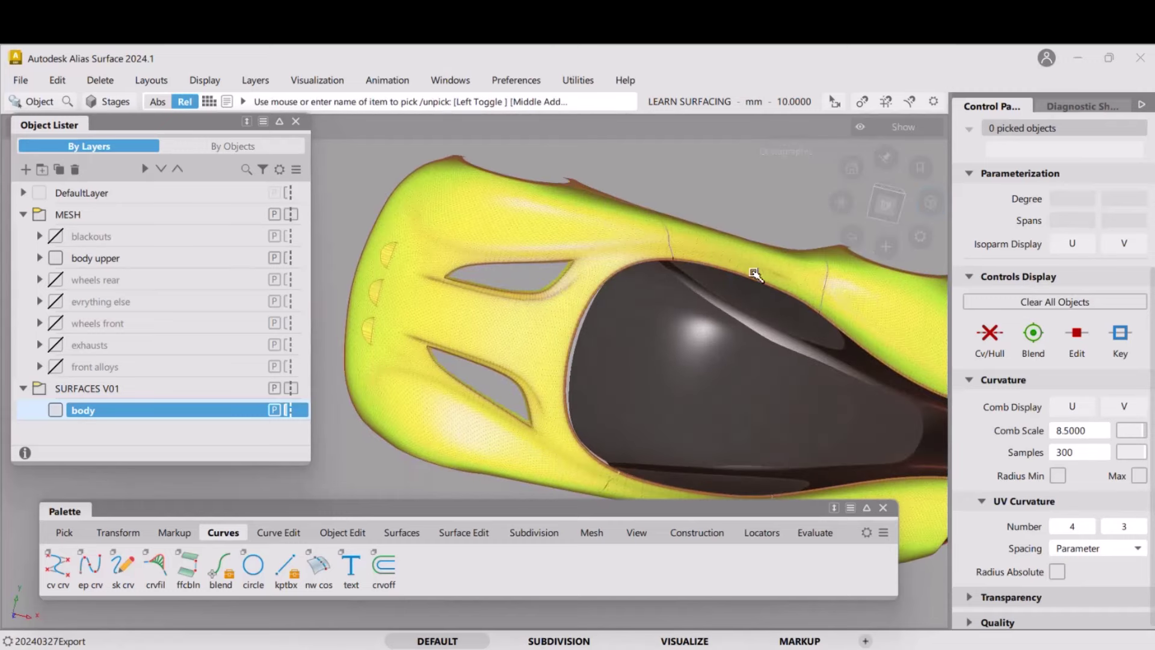
pyautogui.keyDown('alt'); pyautogui.keyDown('shift'); pyautogui.moveTo(755, 274); pyautogui.dragTo(800, 235); pyautogui.keyUp('shift'); pyautogui.keyUp('alt')
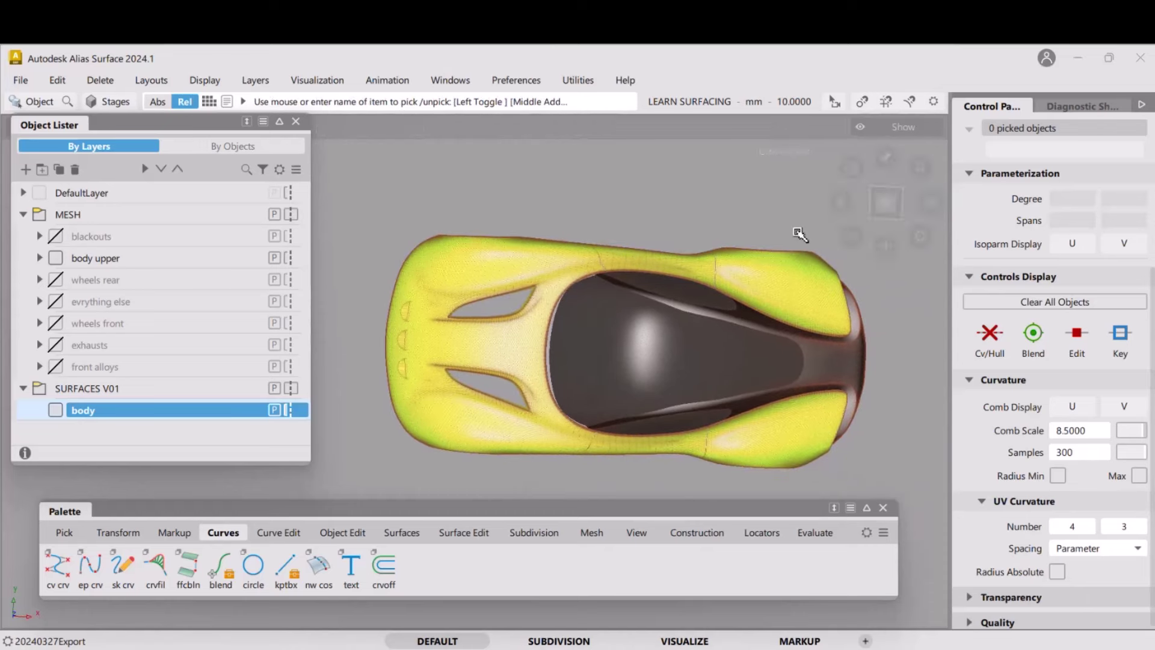
pyautogui.click(885, 202)
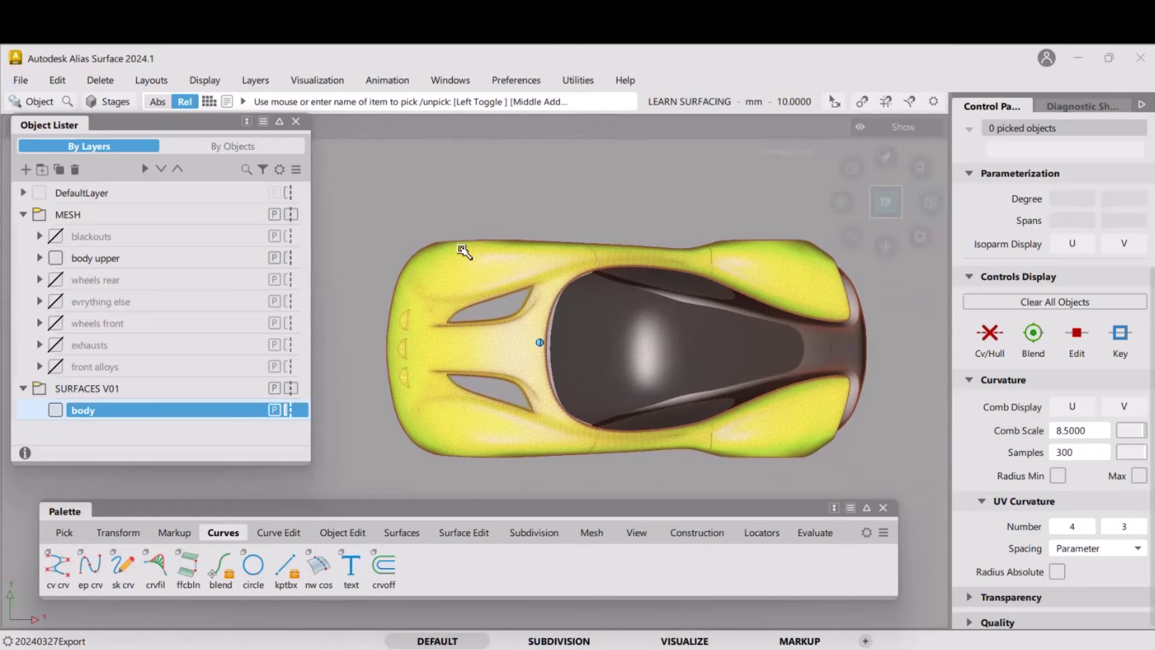
pyautogui.keyDown('alt'); pyautogui.keyDown('shift'); pyautogui.moveTo(615, 264); pyautogui.dragTo(618, 285, button='right'); pyautogui.keyUp('shift'); pyautogui.keyUp('alt')
pyautogui.keyDown('alt'); pyautogui.keyDown('shift'); pyautogui.moveTo(662, 287); pyautogui.dragTo(612, 268, button='middle'); pyautogui.keyUp('shift'); pyautogui.keyUp('alt')
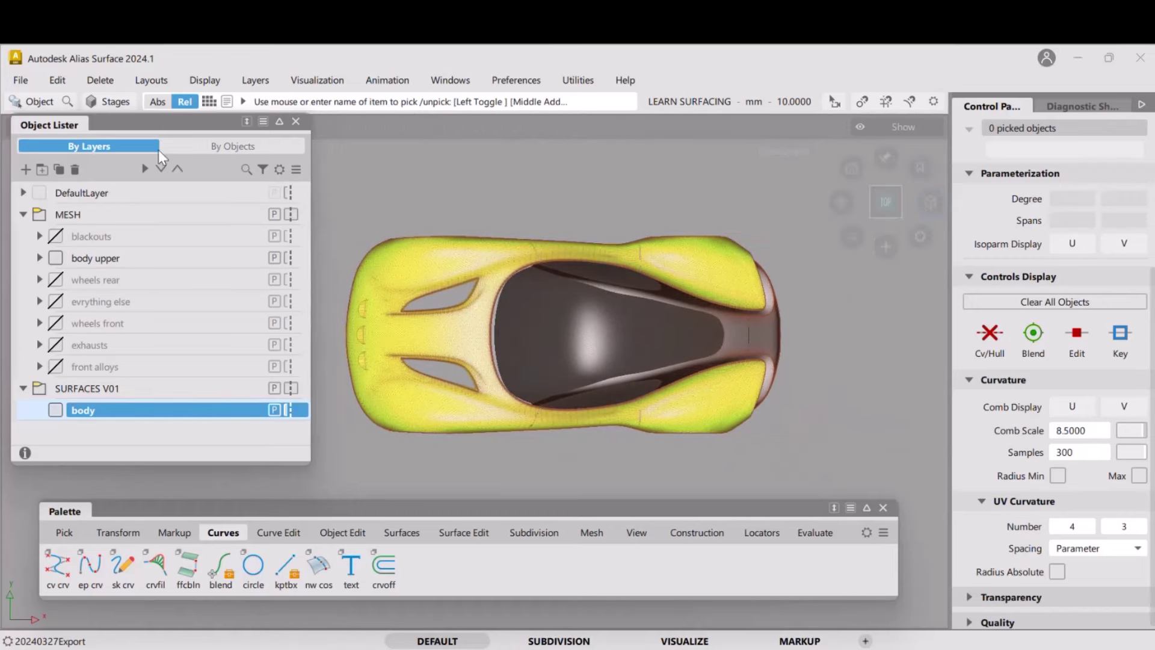
pyautogui.click(21, 80)
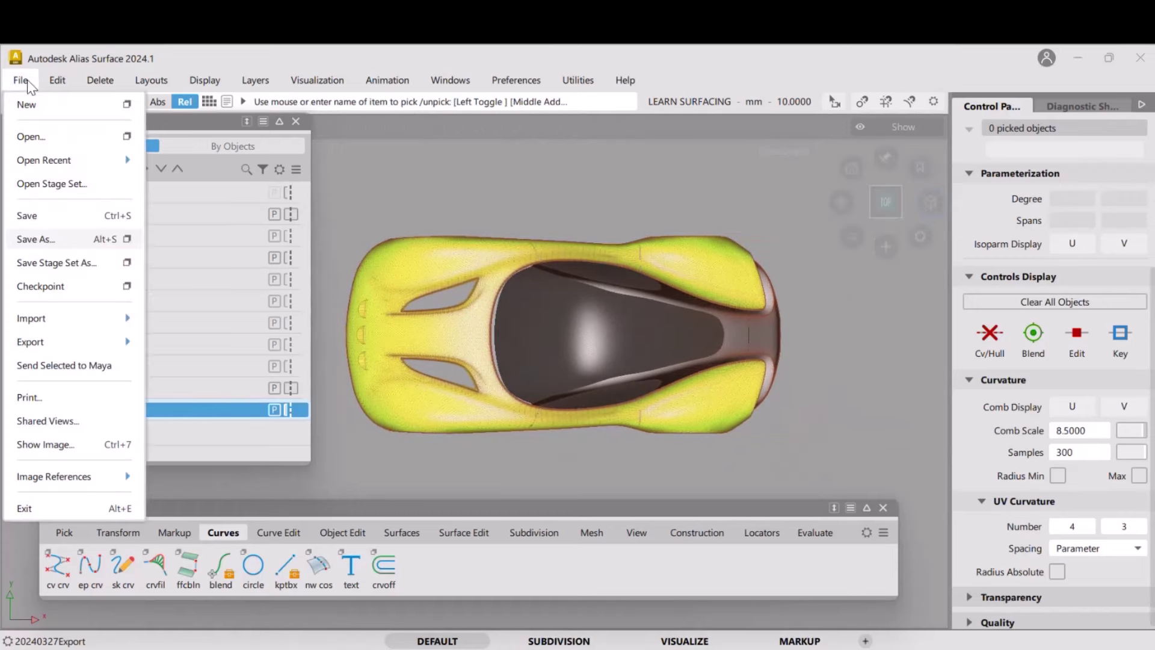
pyautogui.click(47, 244)
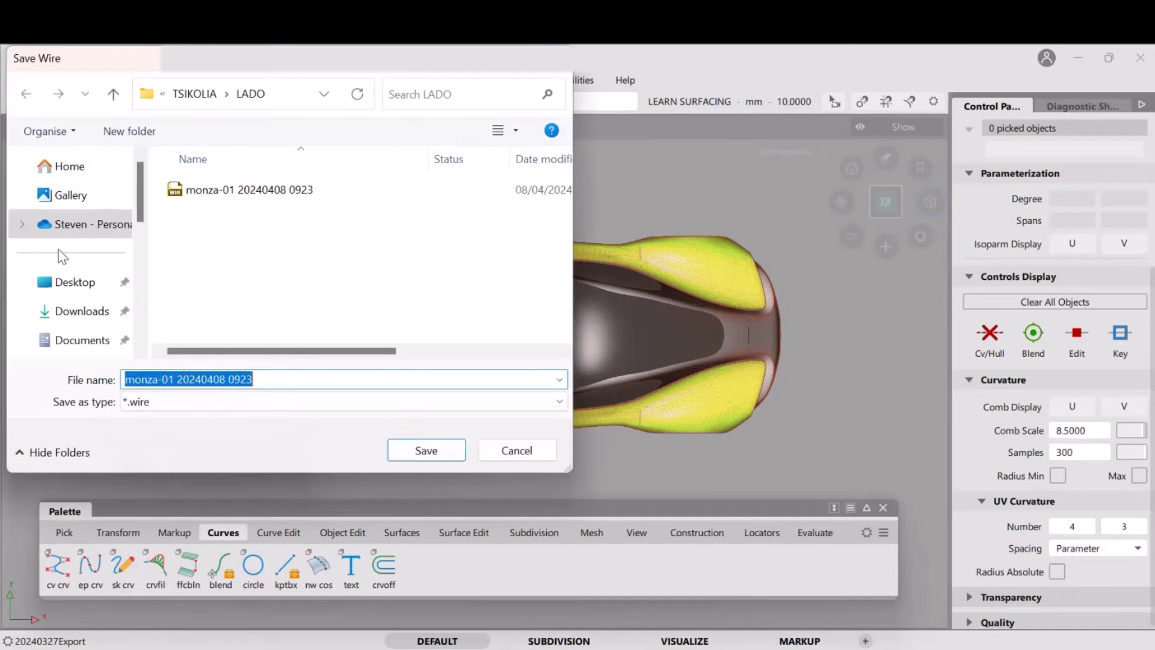
pyautogui.moveTo(240, 378); pyautogui.dragTo(273, 379)
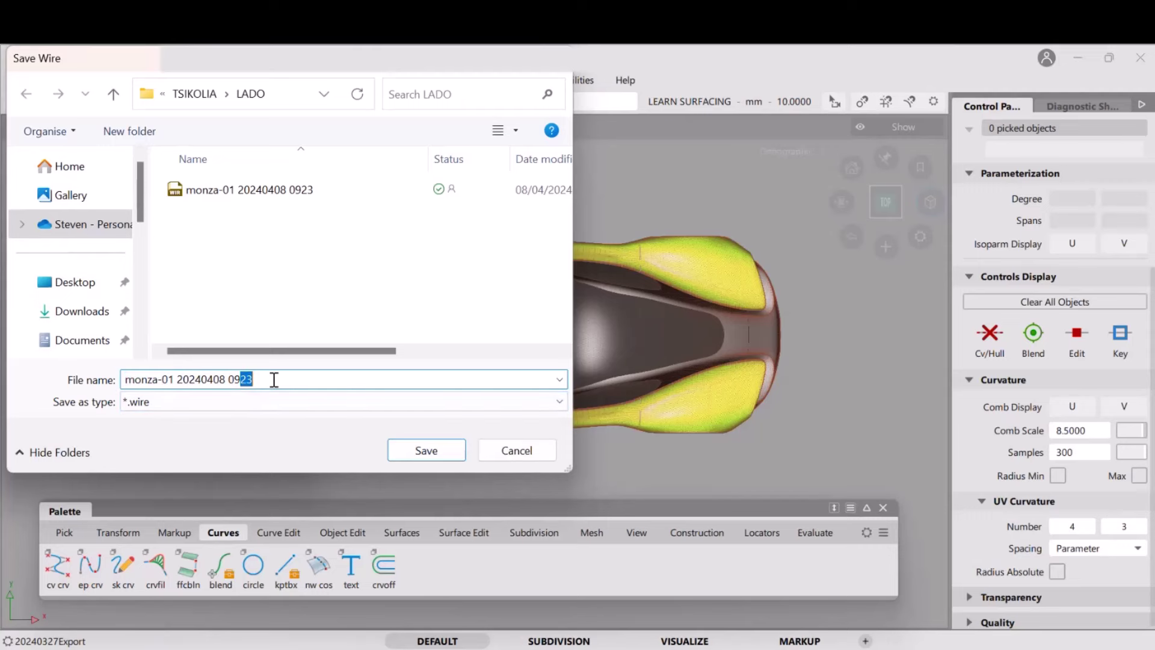
pyautogui.write('31')
pyautogui.press('Return')
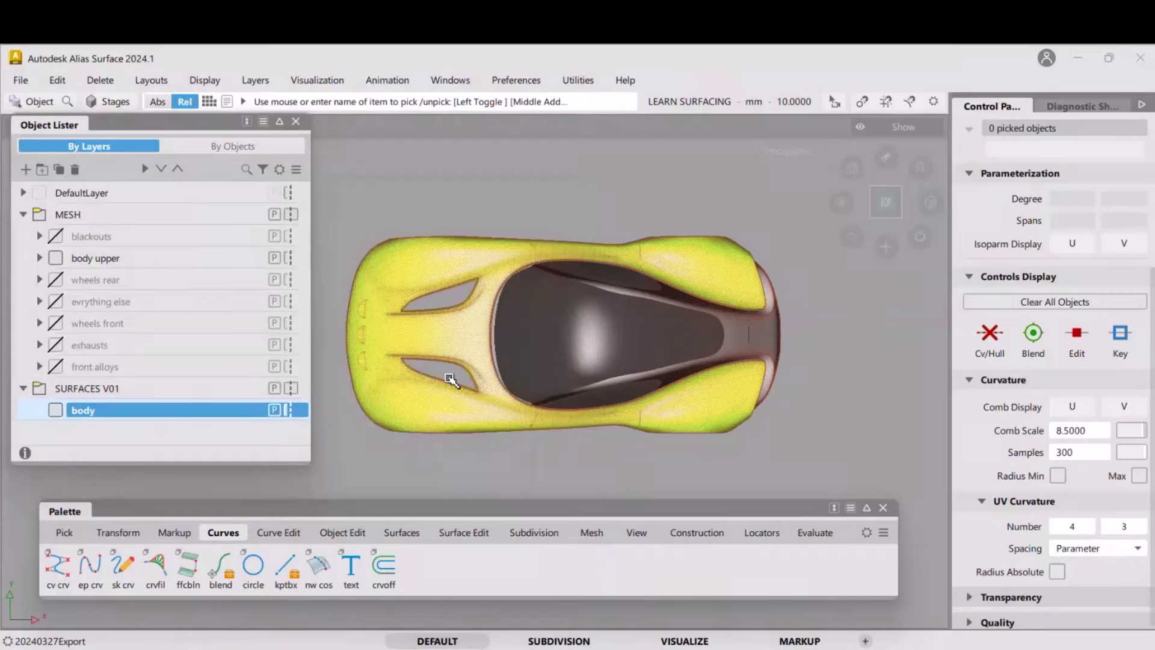
pyautogui.click(23, 83)
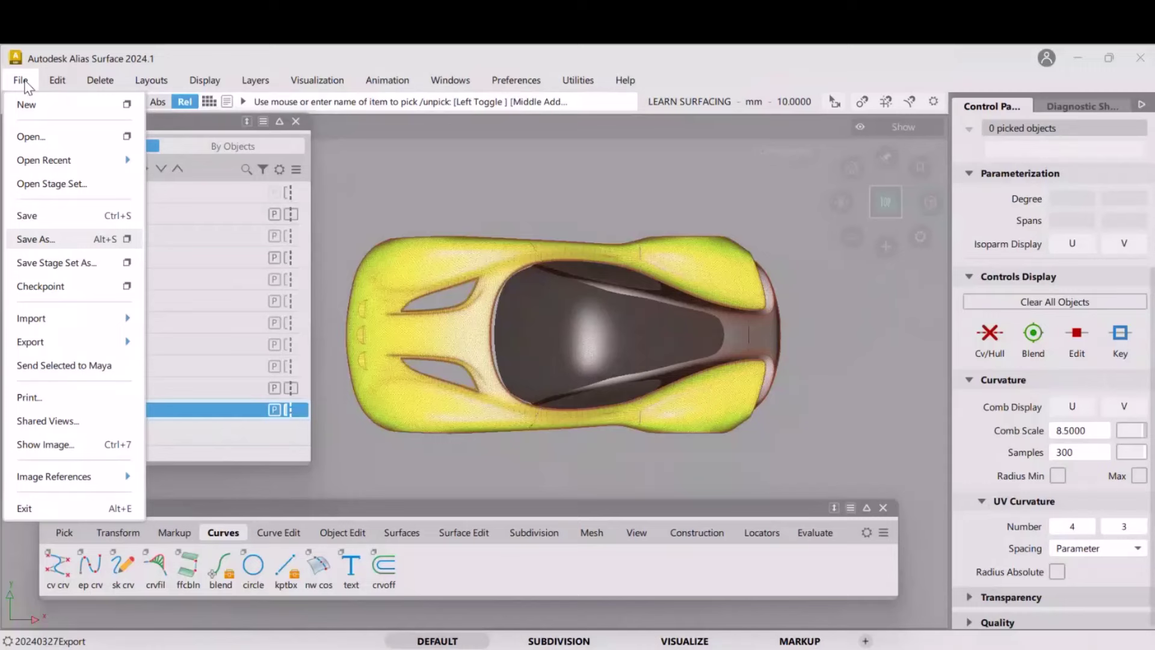
pyautogui.click(62, 238)
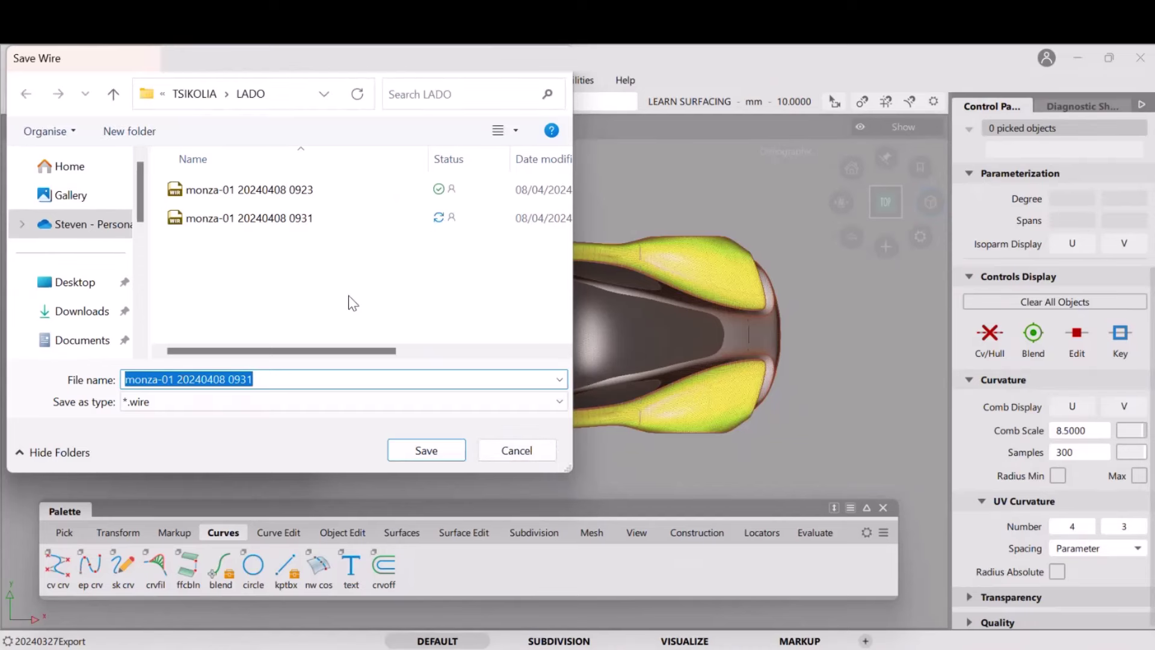
# Widen the save dialog to examine the saved versions' dates and file sizes, and cancel it without saving
pyautogui.click(241, 380)
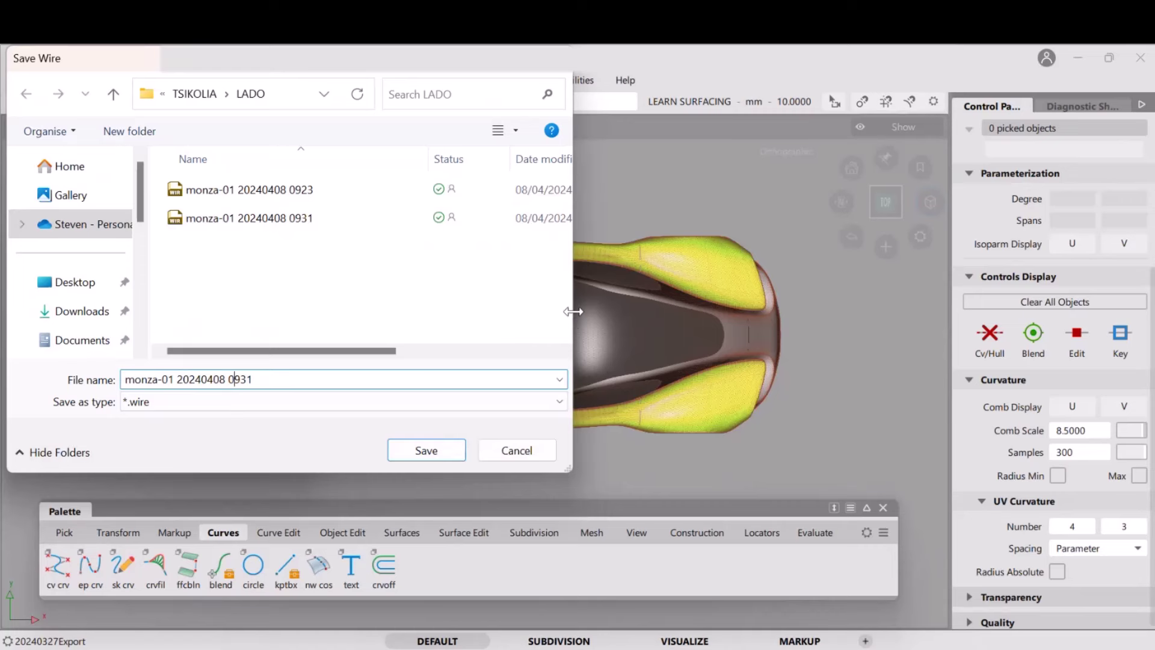
pyautogui.moveTo(573, 316); pyautogui.dragTo(871, 288)
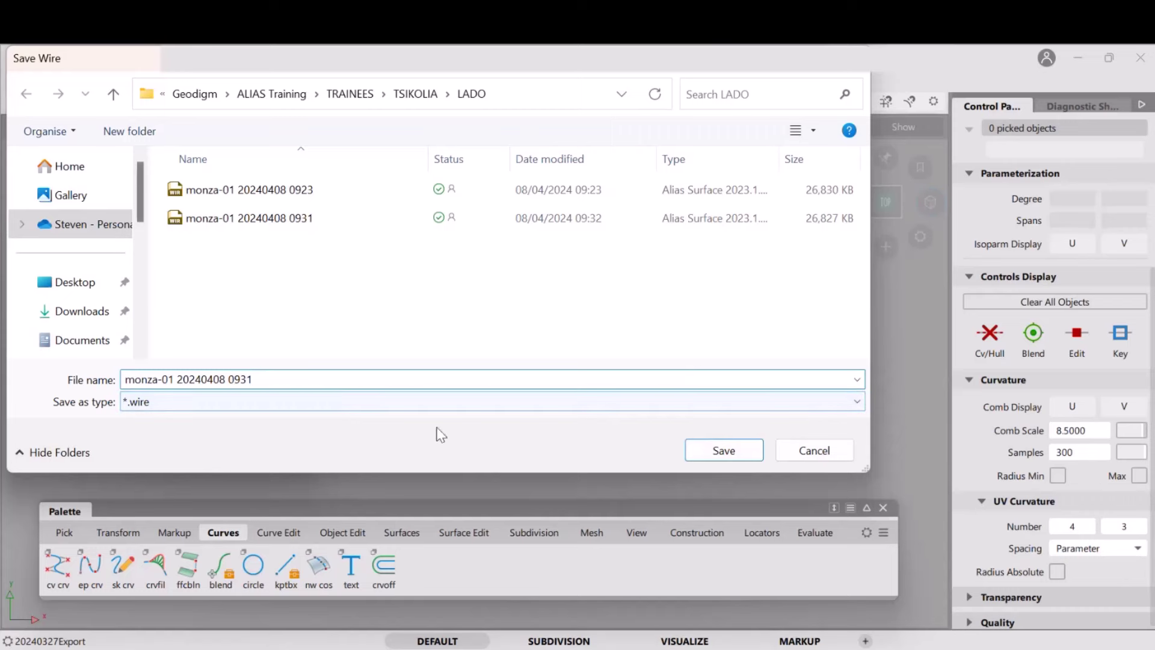
pyautogui.click(814, 451)
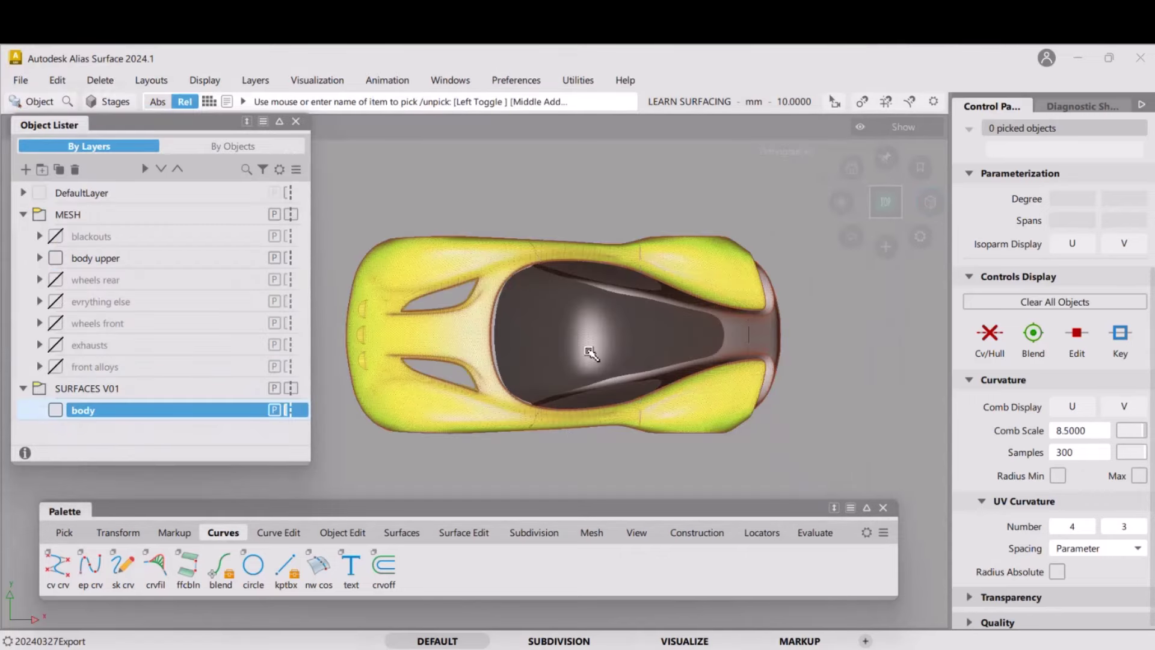
# Pick the yellow car body mesh, hide everything unselected, and clear the pick
pyautogui.keyDown('ctrl'); pyautogui.keyDown('shift'); pyautogui.moveTo(482, 322); pyautogui.dragTo(479, 356); pyautogui.keyUp('shift'); pyautogui.keyUp('ctrl')
pyautogui.click(467, 330)
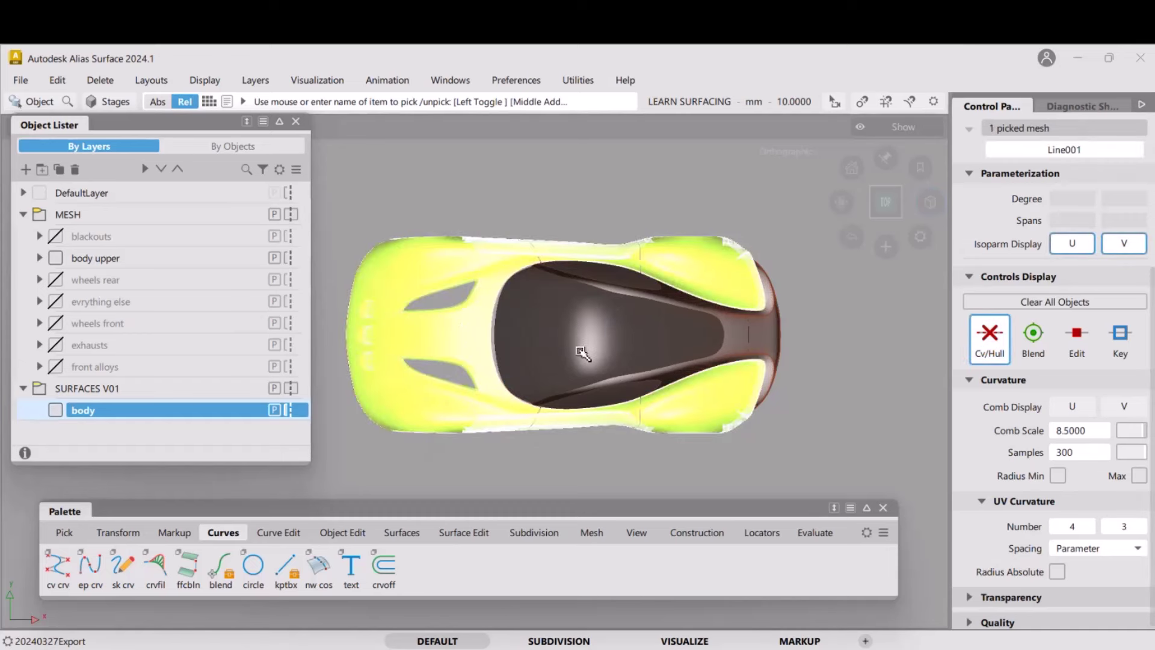
pyautogui.hotkey('alt', 'h')
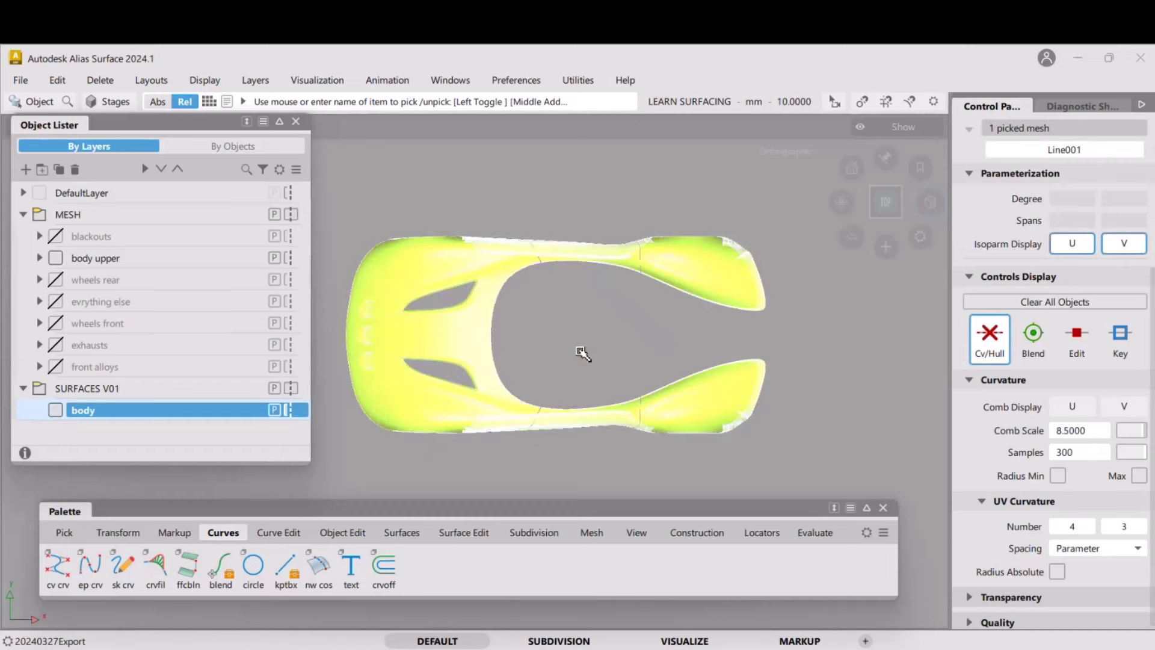
pyautogui.click(201, 82)
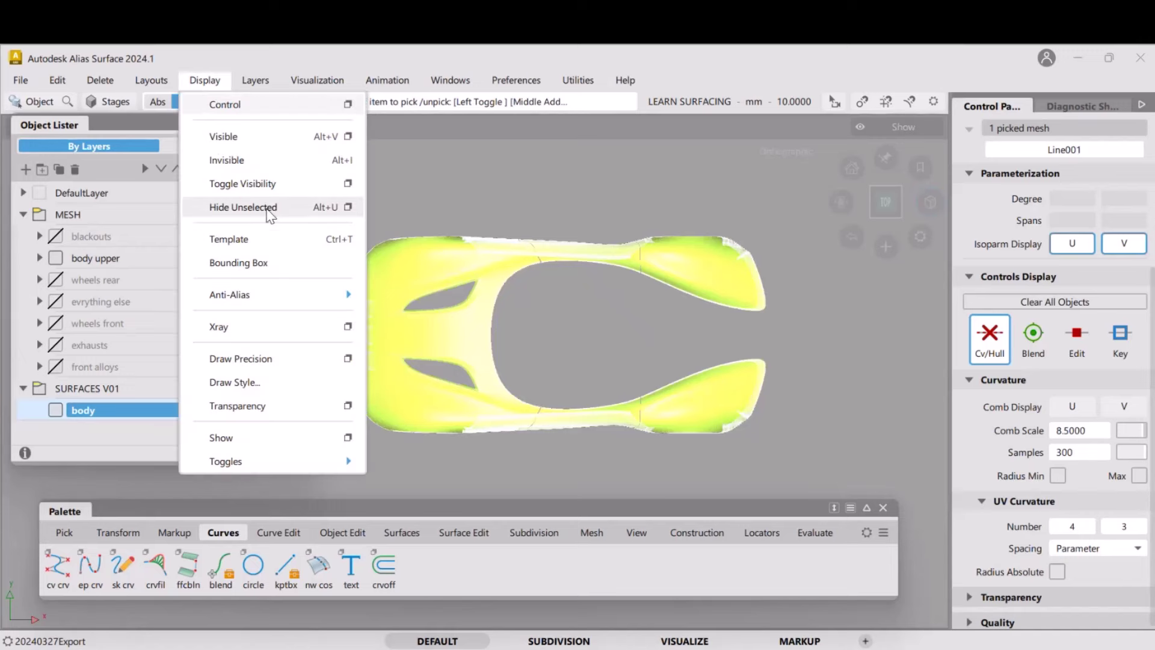
pyautogui.click(495, 196)
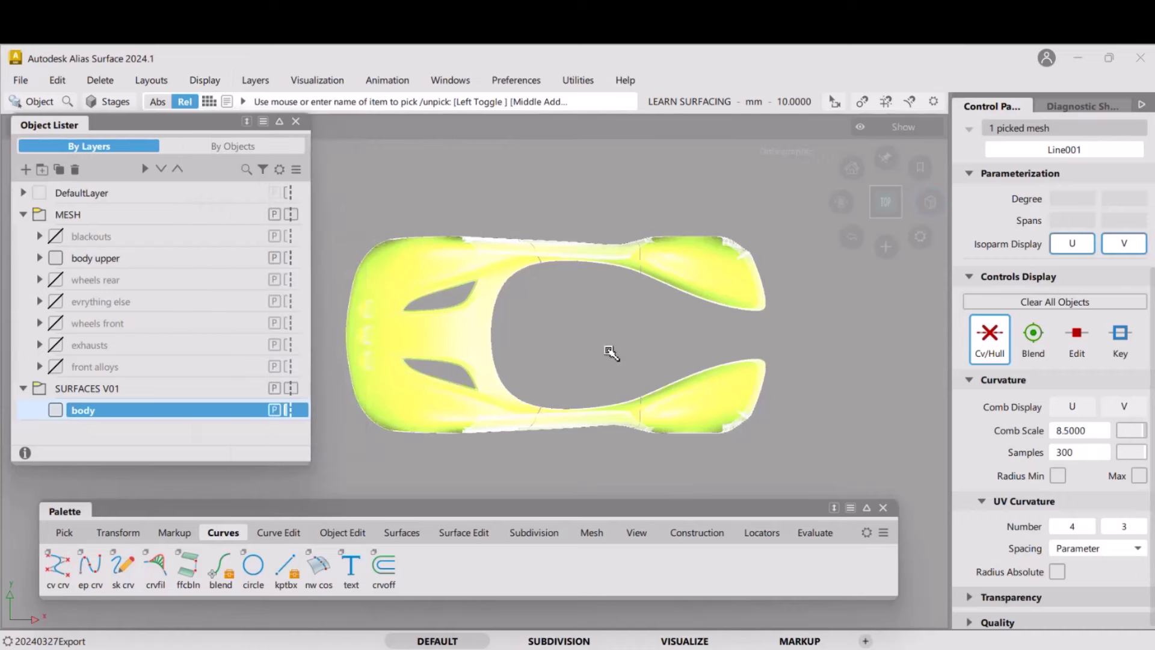
pyautogui.keyDown('ctrl'); pyautogui.keyDown('shift'); pyautogui.moveTo(608, 349); pyautogui.dragTo(595, 277); pyautogui.keyUp('shift'); pyautogui.keyUp('ctrl')
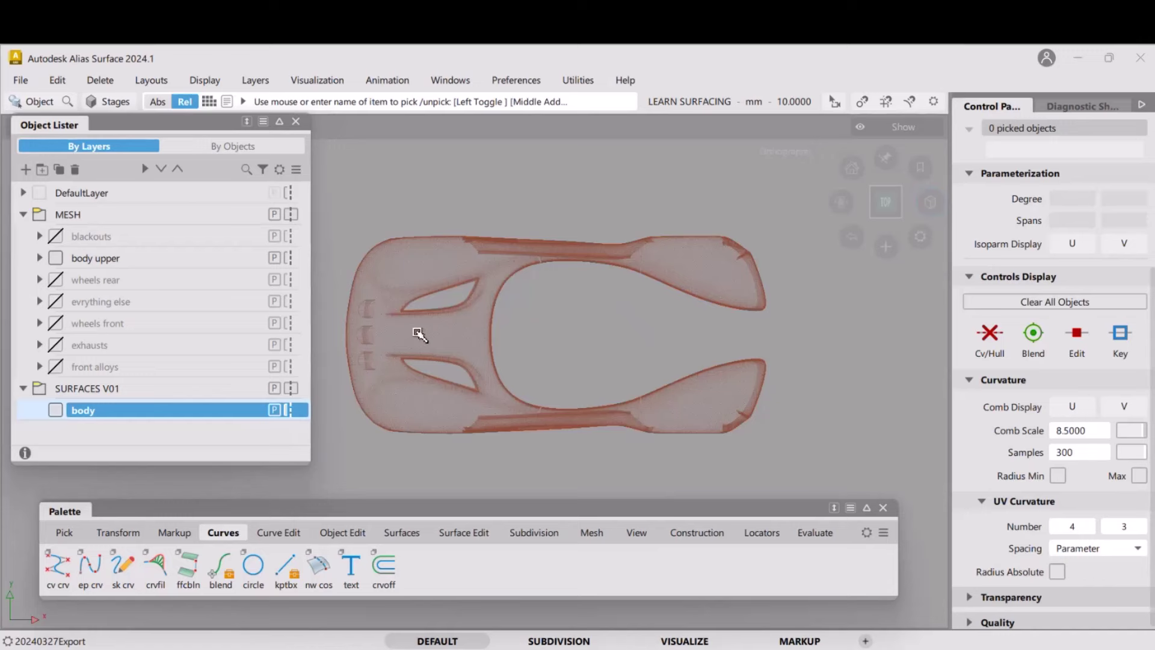
# Start Mesh Subset in Brush selection mode and choose the car body mesh as its target
pyautogui.click(588, 534)
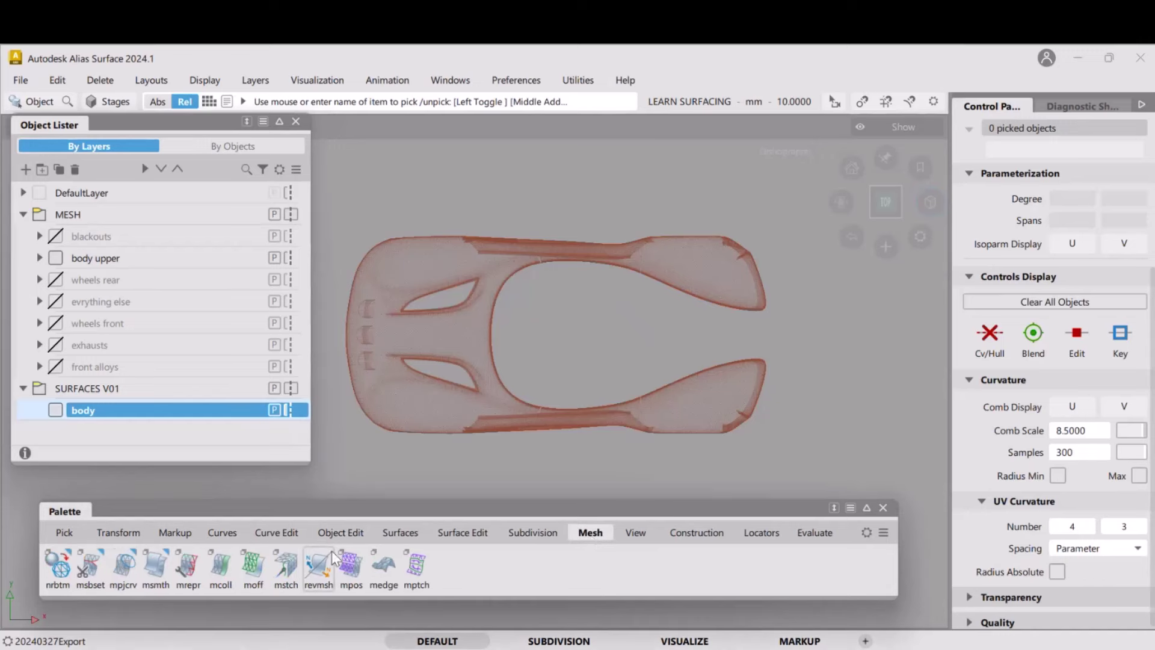
pyautogui.click(98, 575)
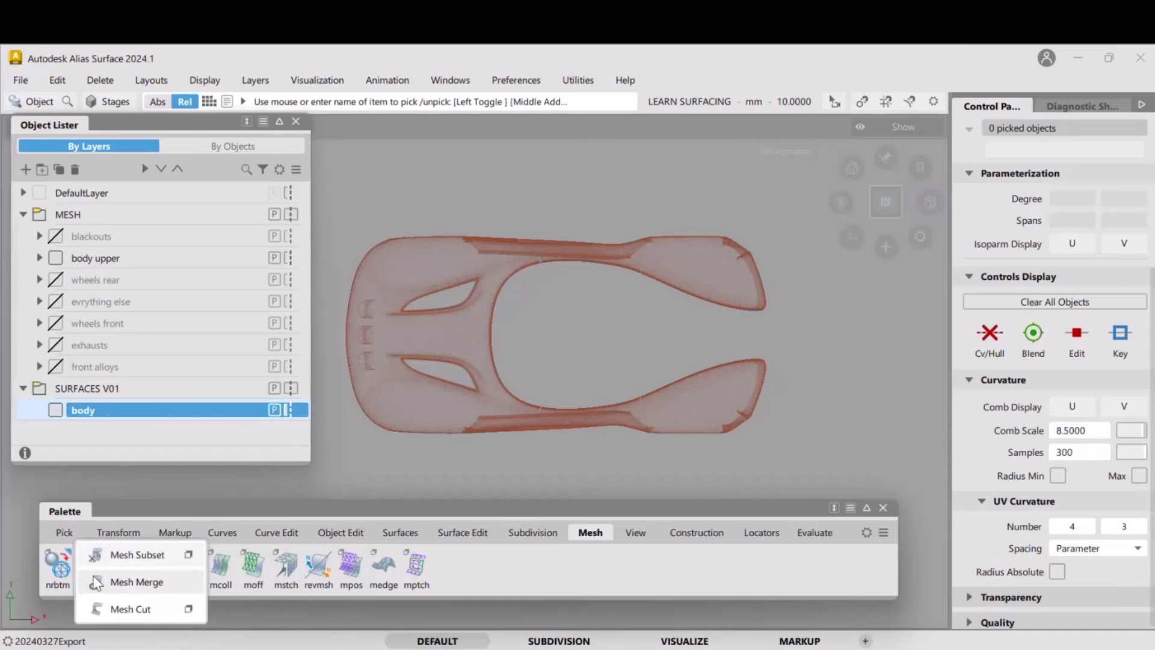
pyautogui.click(126, 561)
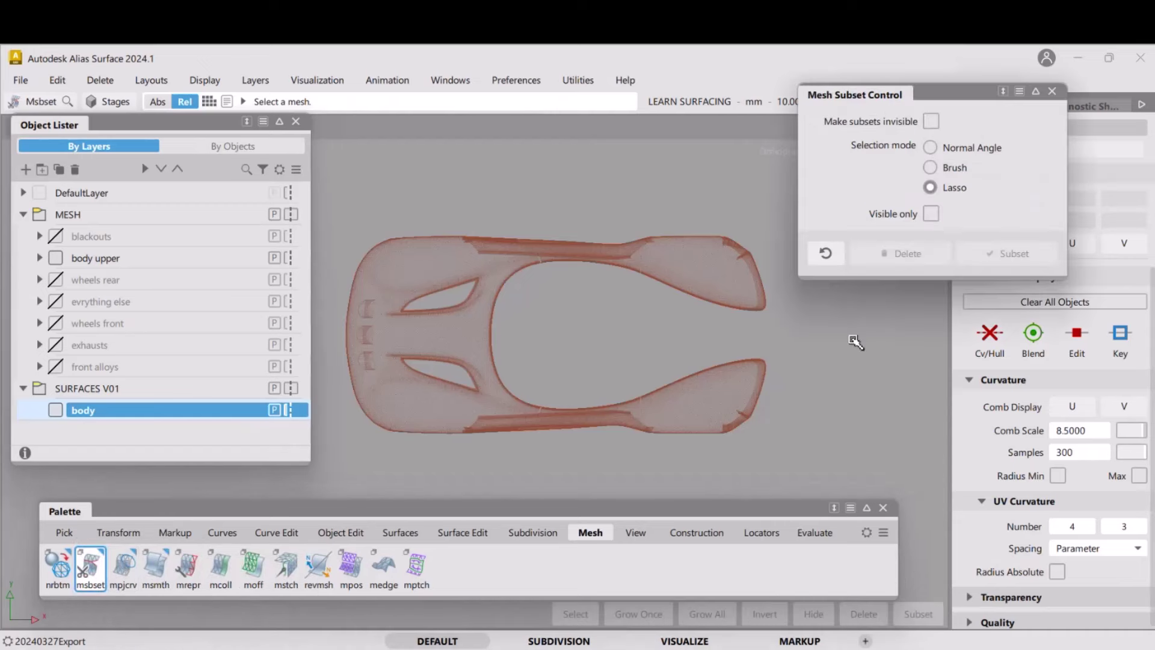
pyautogui.moveTo(977, 96); pyautogui.dragTo(990, 176)
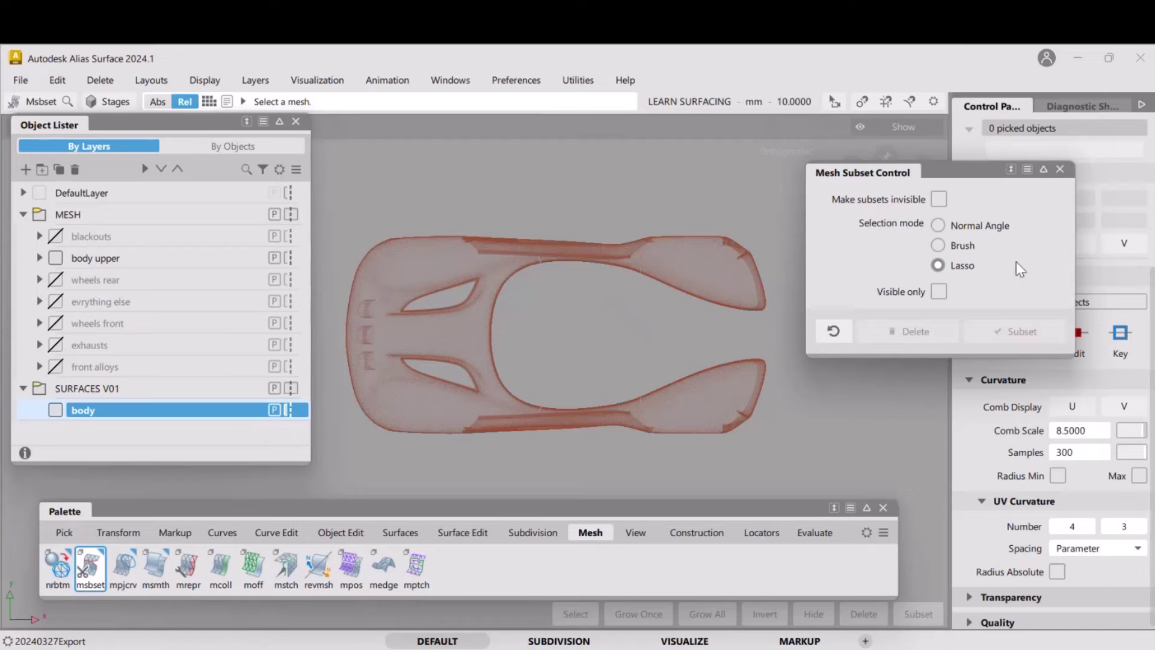
pyautogui.click(938, 245)
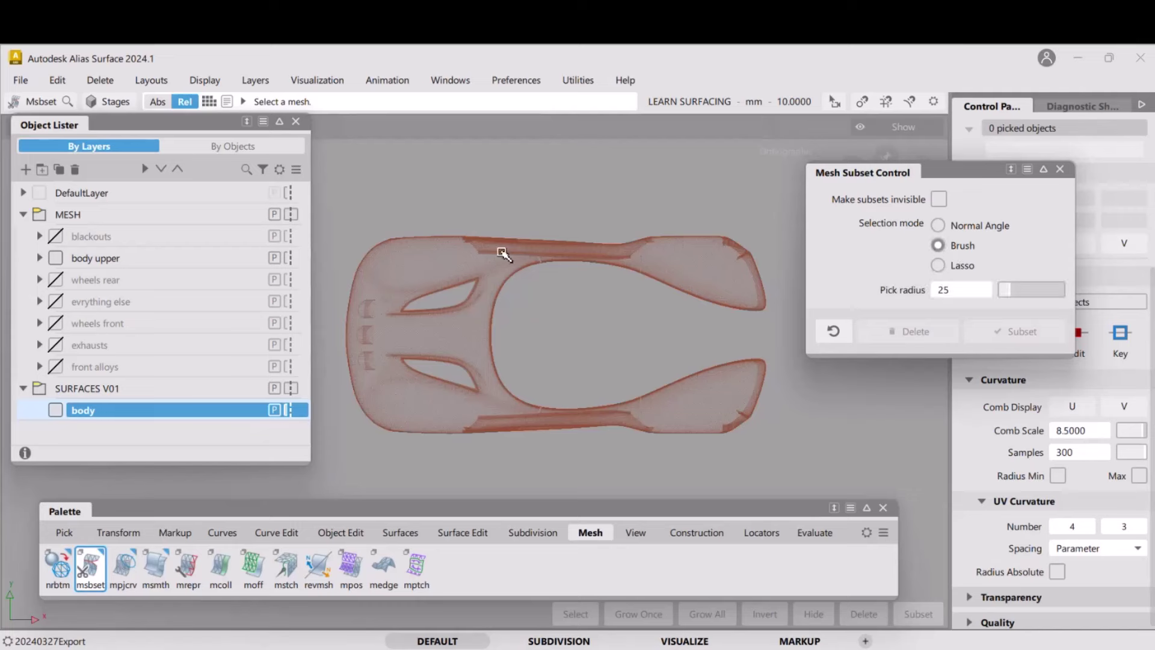
pyautogui.click(415, 264)
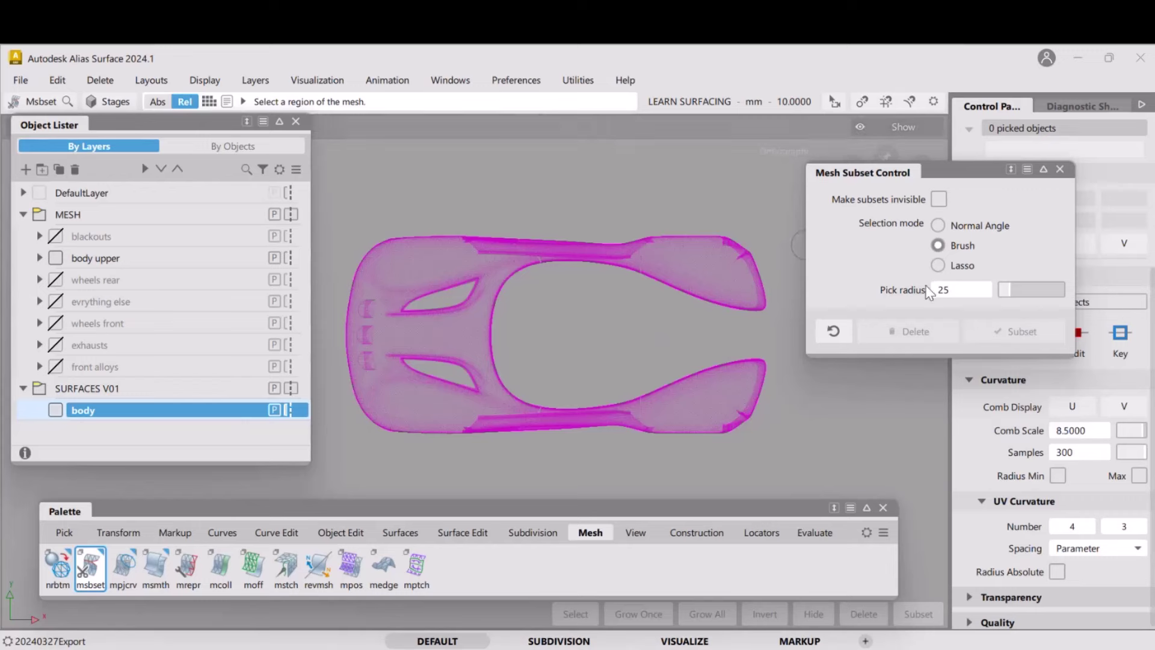
# Brush-select along the upper side of the body in the top view, reducing the pick radius from 25 to 19 for the front corner
pyautogui.moveTo(399, 265)
pyautogui.mouseDown()
pyautogui.moveTo(498, 248)
pyautogui.moveTo(487, 243)
pyautogui.moveTo(739, 236)
pyautogui.moveTo(747, 269)
pyautogui.moveTo(732, 240)
pyautogui.moveTo(728, 301)
pyautogui.moveTo(864, 302)
pyautogui.mouseUp()
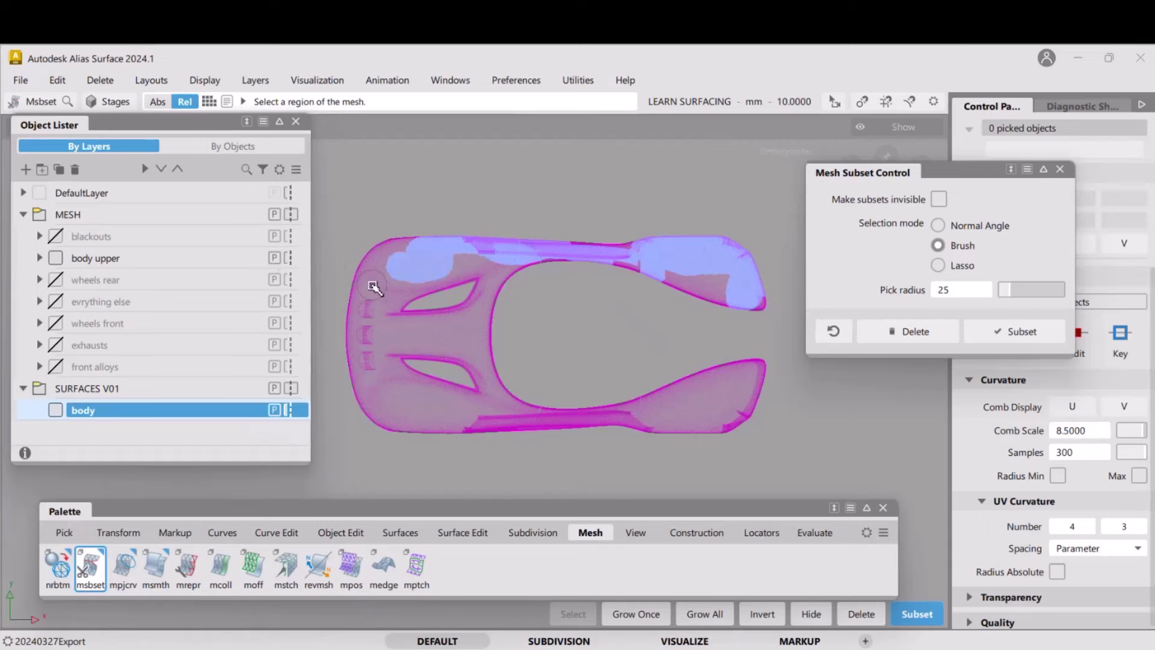
pyautogui.moveTo(1006, 290); pyautogui.dragTo(1003, 290)
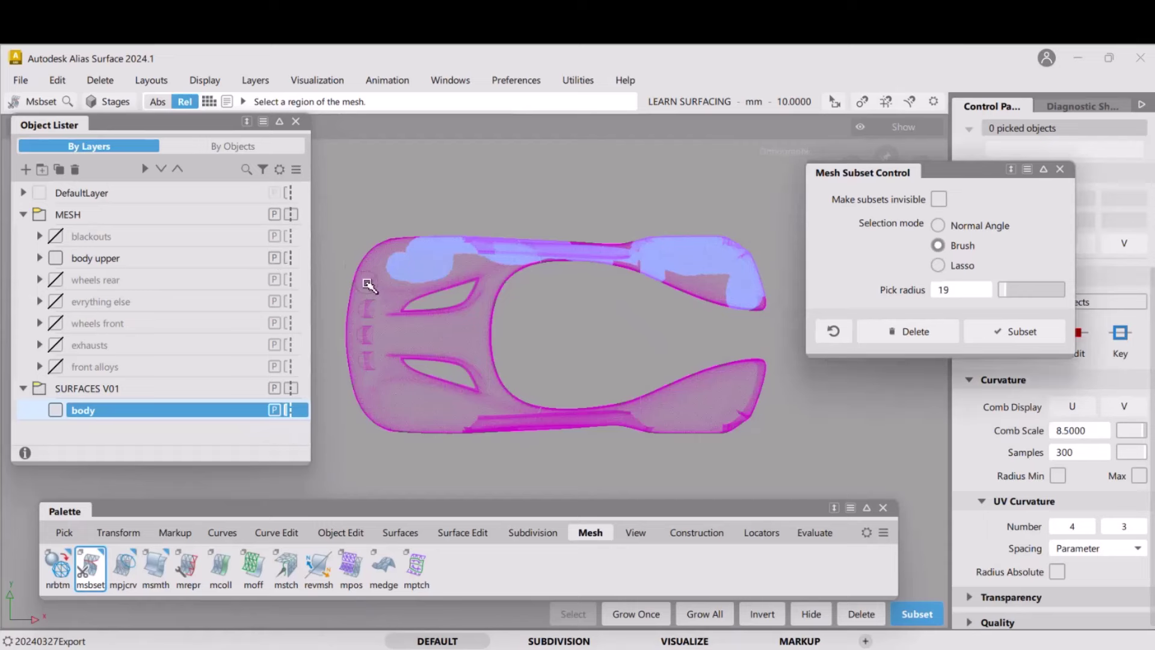
pyautogui.moveTo(368, 283); pyautogui.dragTo(432, 226)
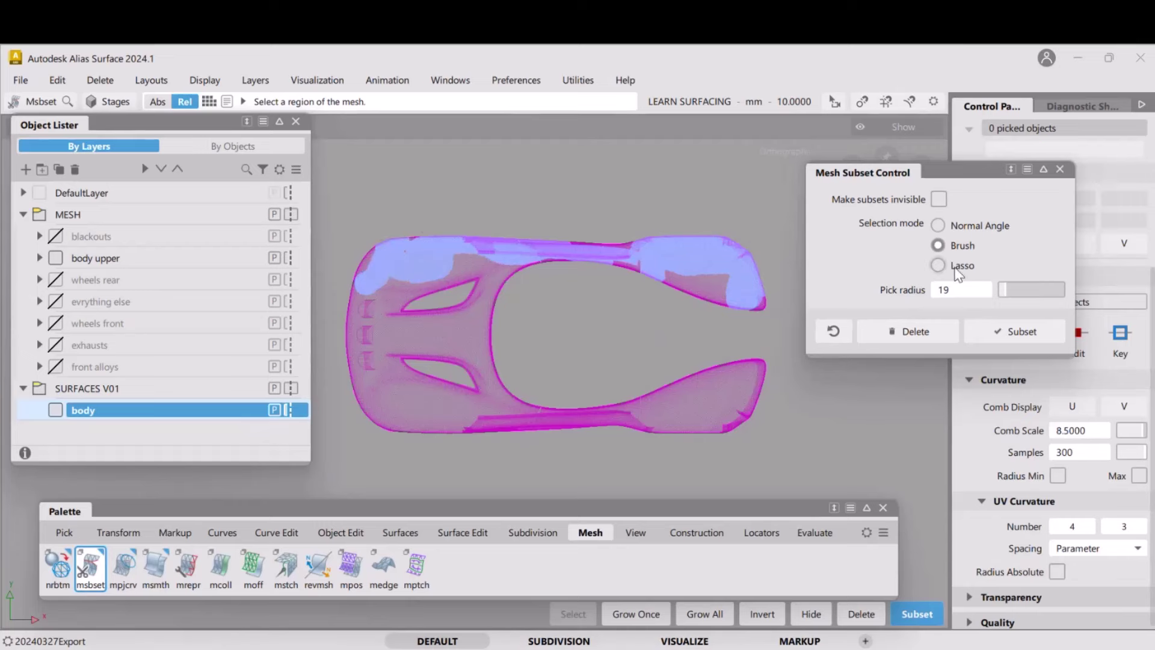
# Try Normal Angle selection on the front bodywork, discard the selected regions, and choose the body mesh again
pyautogui.click(938, 226)
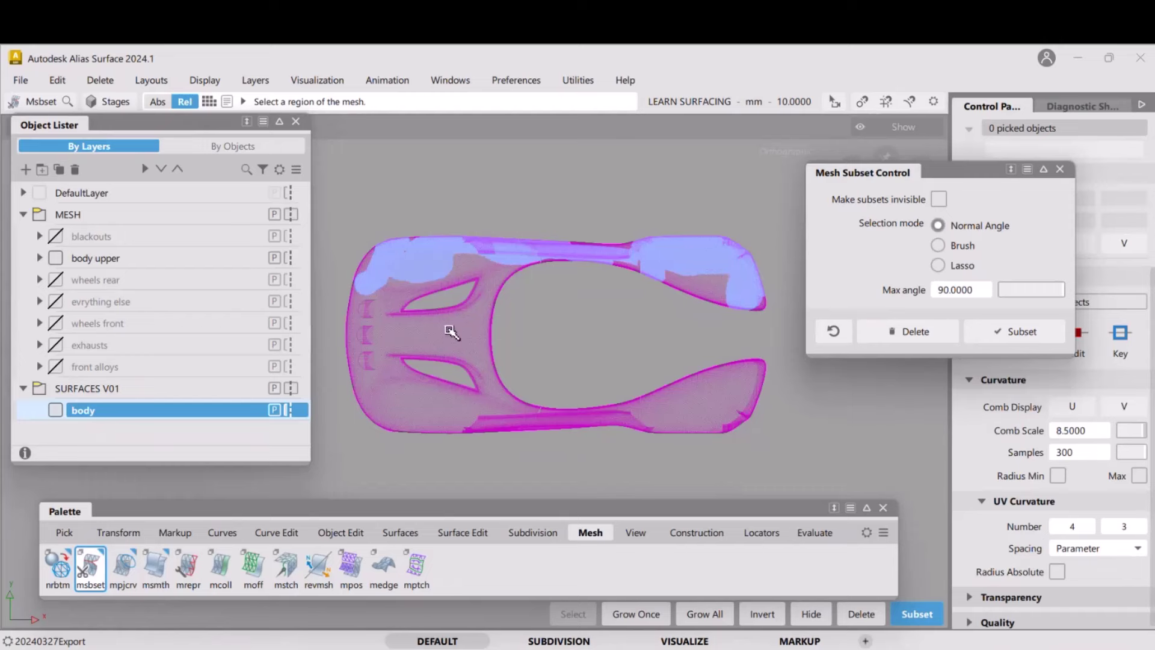
pyautogui.click(463, 368)
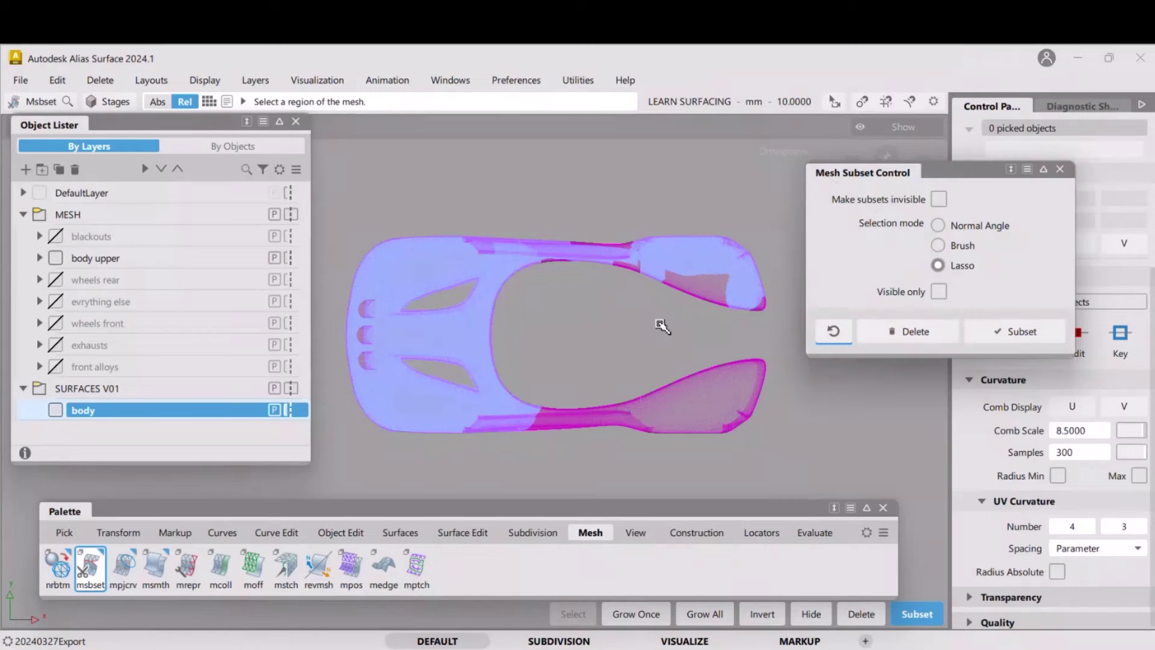
pyautogui.keyDown('ctrl'); pyautogui.keyDown('shift'); pyautogui.moveTo(639, 325); pyautogui.dragTo(638, 314); pyautogui.keyUp('shift'); pyautogui.keyUp('ctrl')
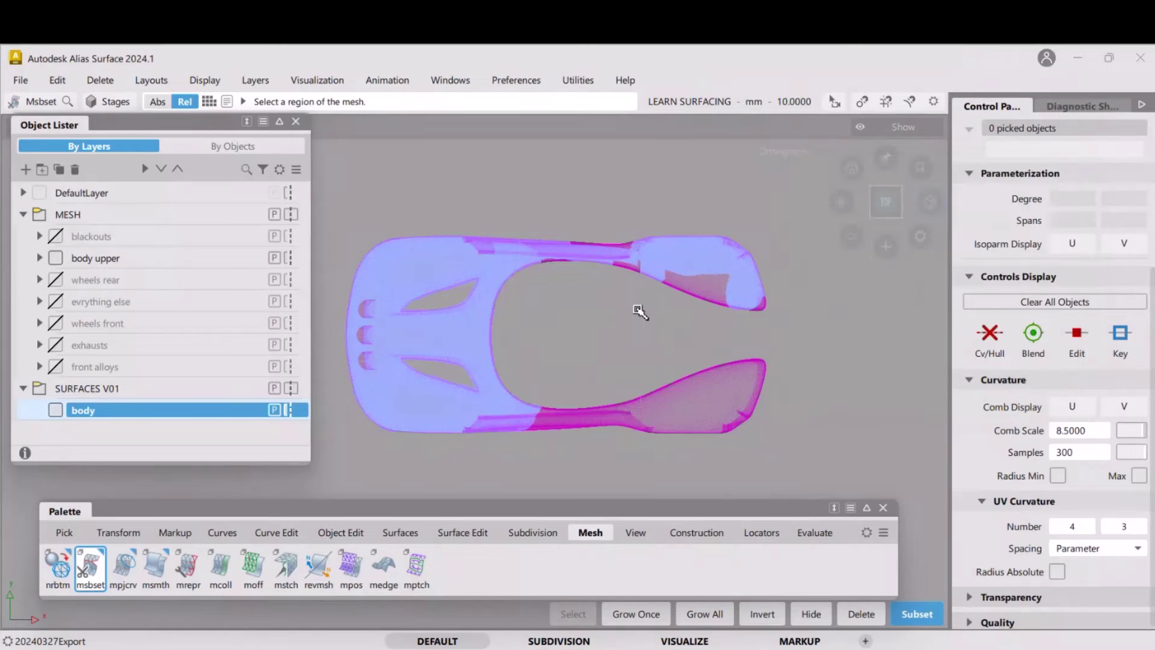
pyautogui.click(472, 266)
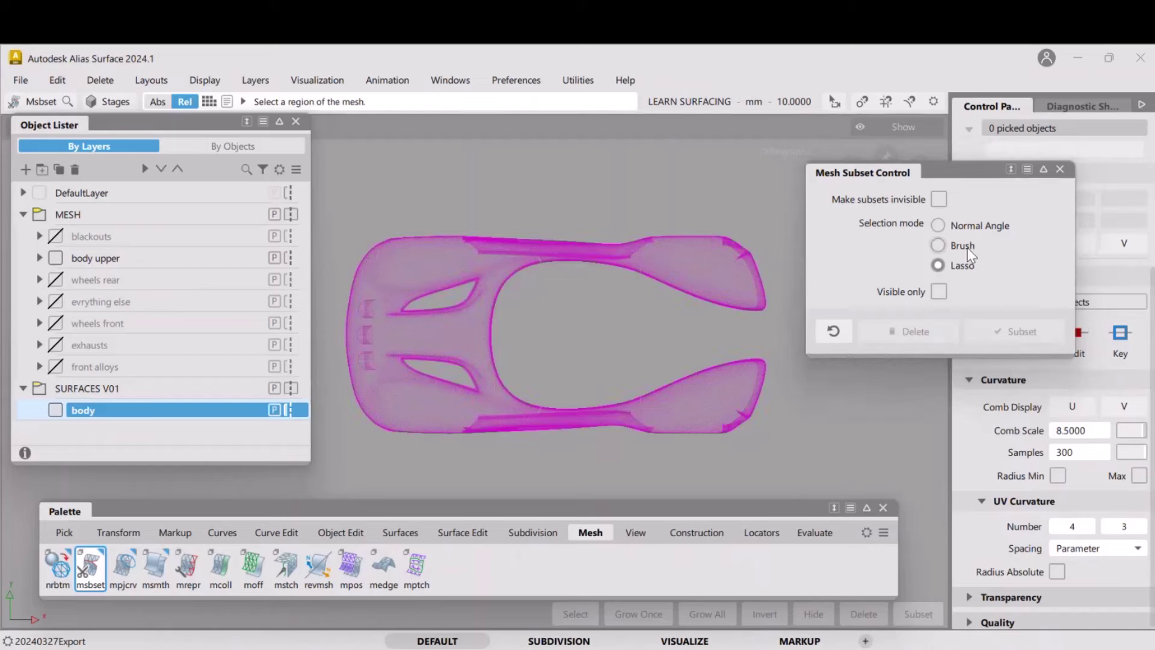
# Select the front wing area on the upper side of the body by Normal Angle, with a max angle of 14
pyautogui.click(954, 227)
pyautogui.moveTo(1009, 287); pyautogui.dragTo(1006, 288)
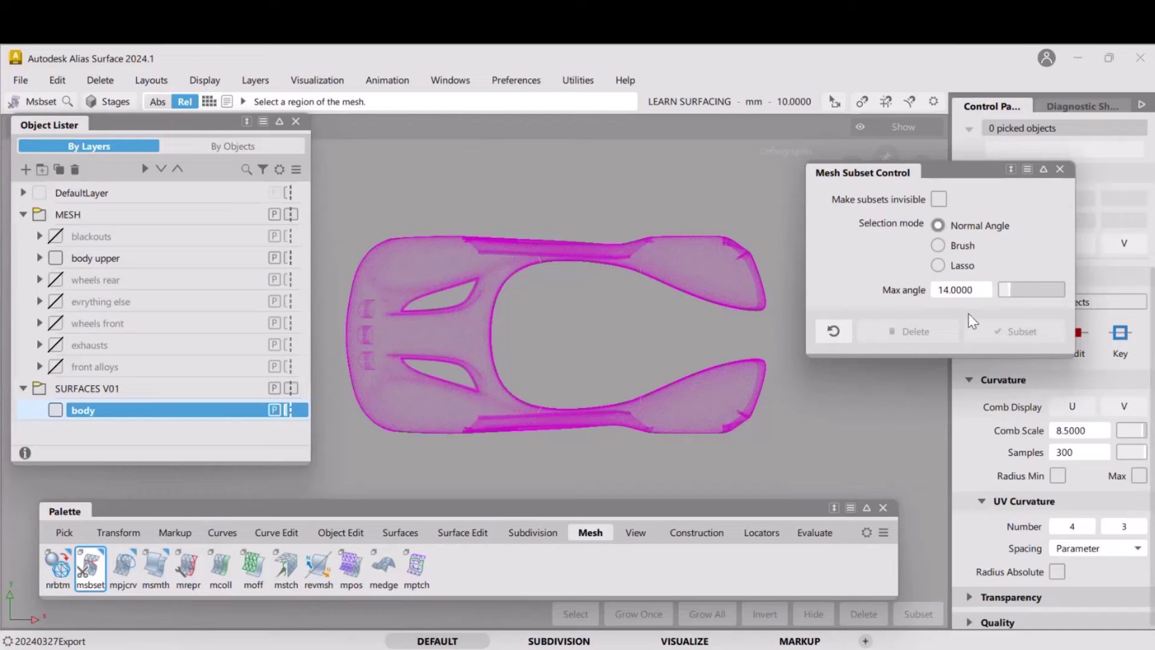
pyautogui.click(416, 270)
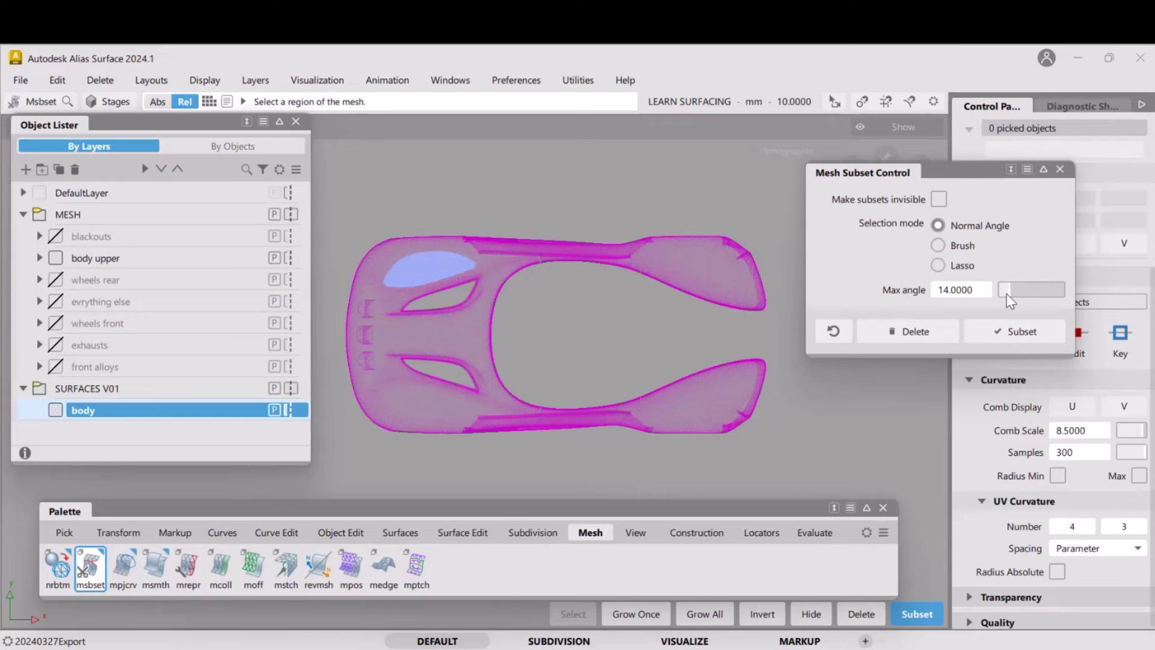
# Select the upper rear wing by Normal Angle, trying max angles of 3, 10 and 19, and extend the region with a brush of pick radius 25
pyautogui.moveTo(1005, 294); pyautogui.dragTo(1001, 291)
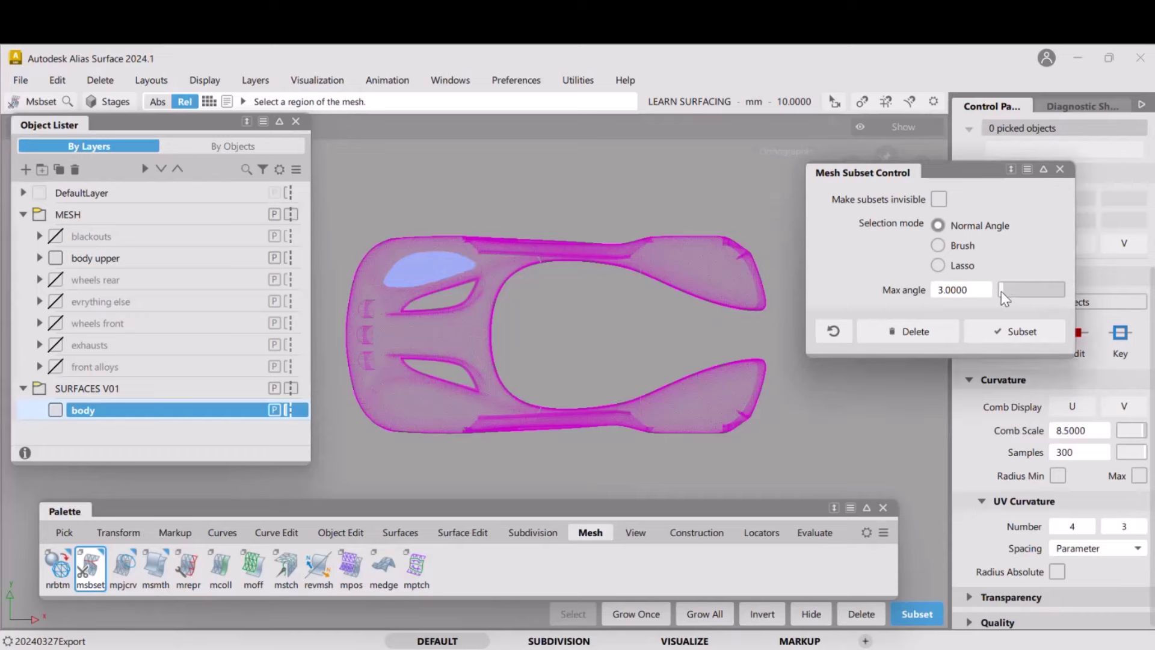
pyautogui.click(699, 269)
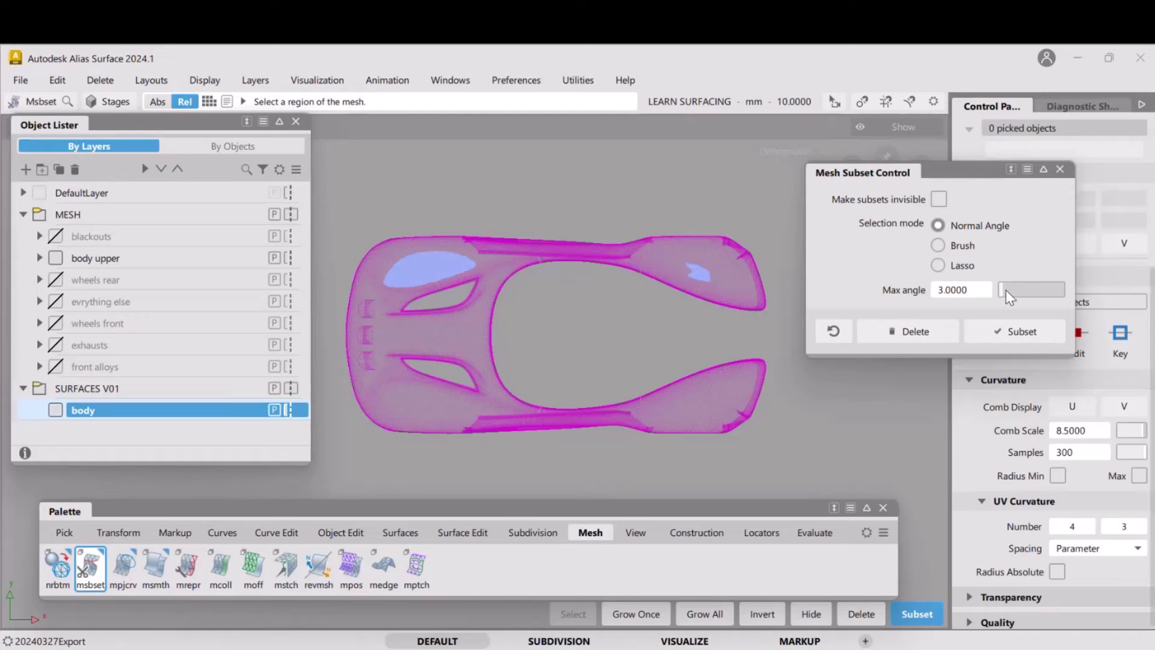
pyautogui.moveTo(1006, 290); pyautogui.dragTo(1013, 291)
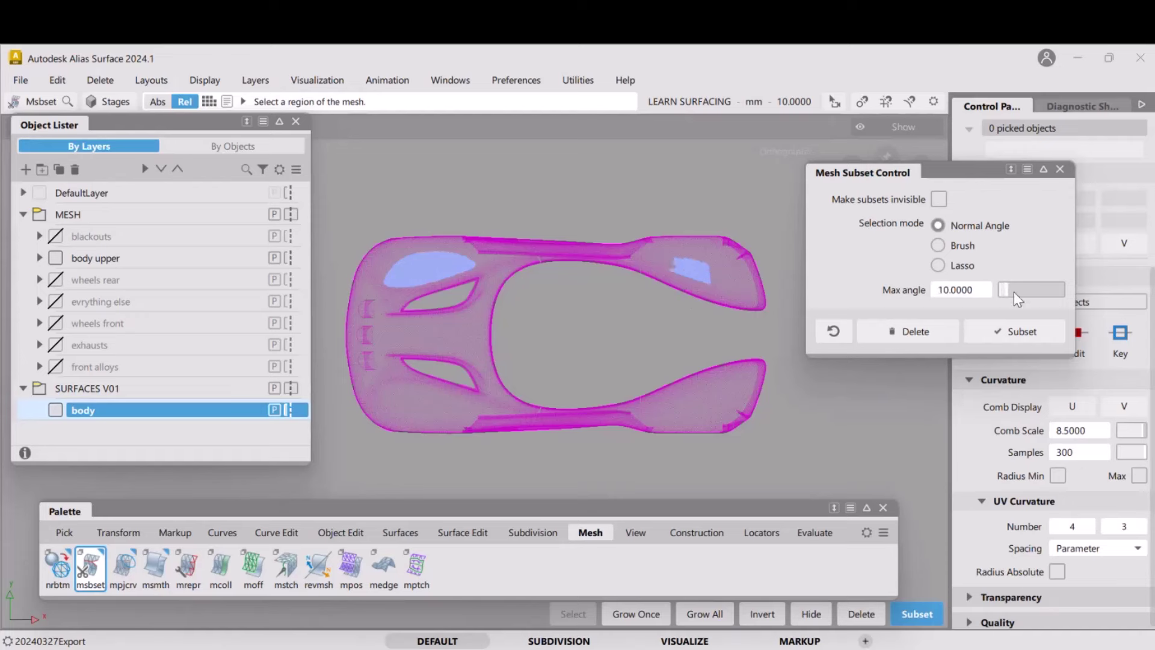
pyautogui.click(718, 260)
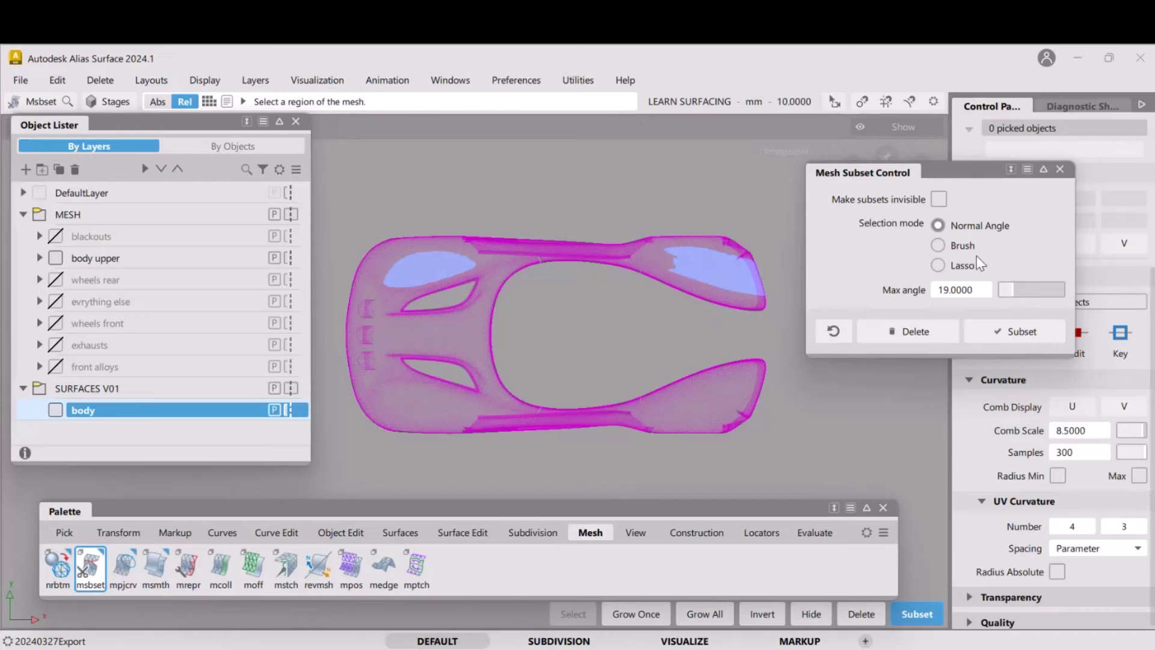
pyautogui.click(938, 246)
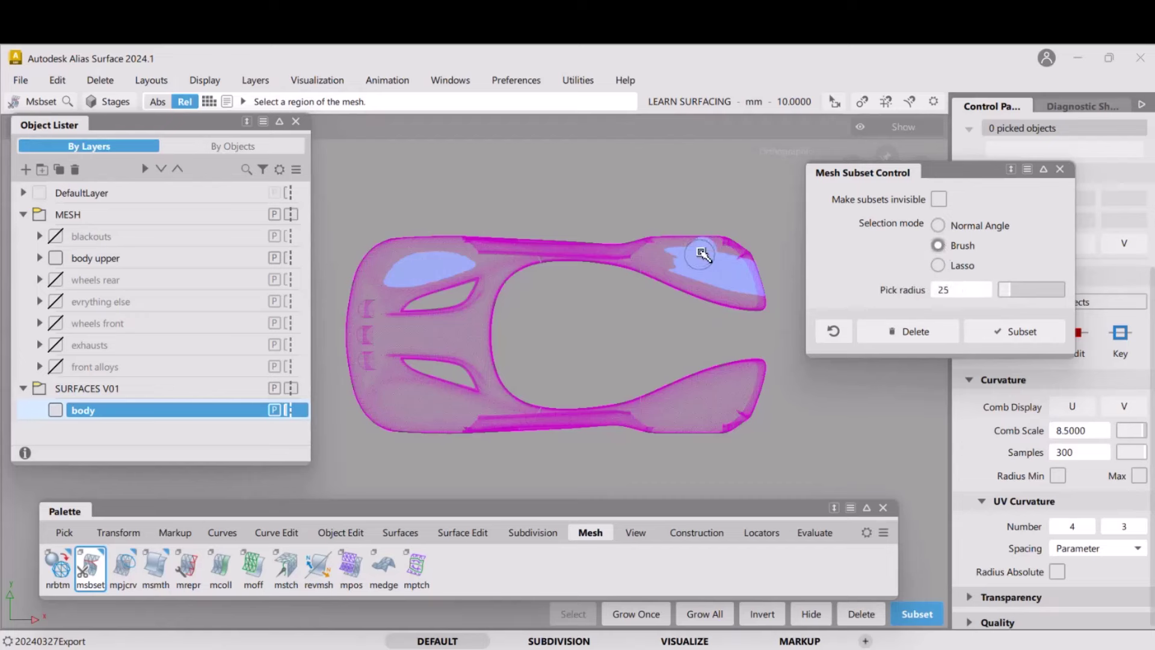
pyautogui.moveTo(685, 248); pyautogui.dragTo(659, 257)
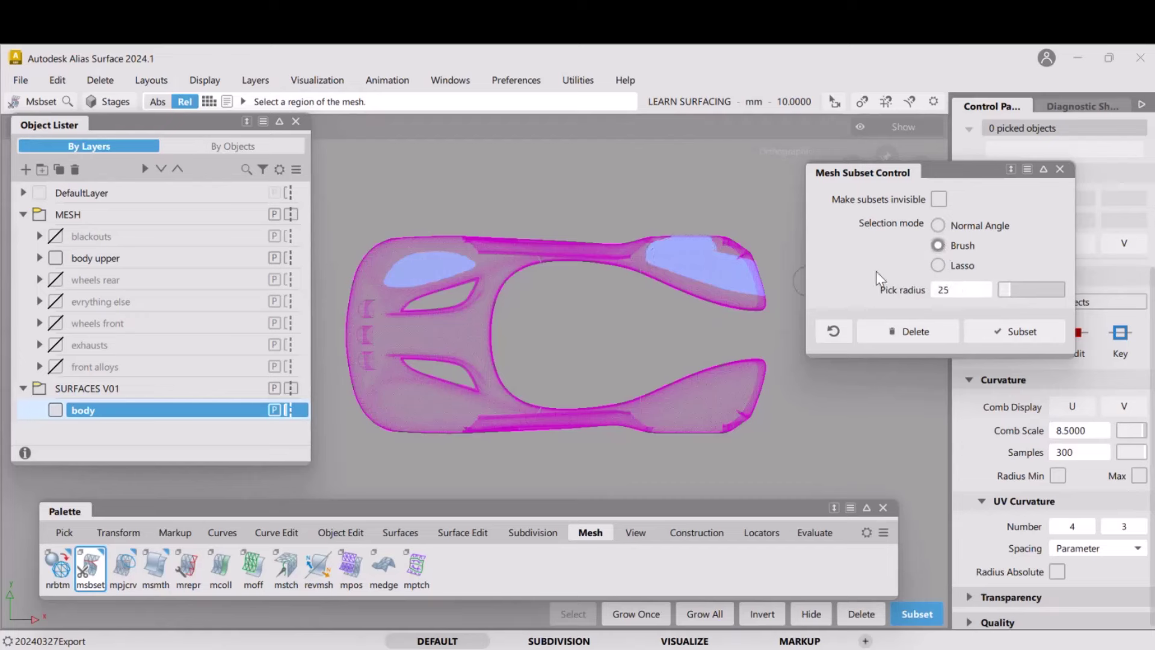
# Draw a Lasso polygon around the whole upper rear wing and add the enclosed mesh to the selection
pyautogui.click(938, 266)
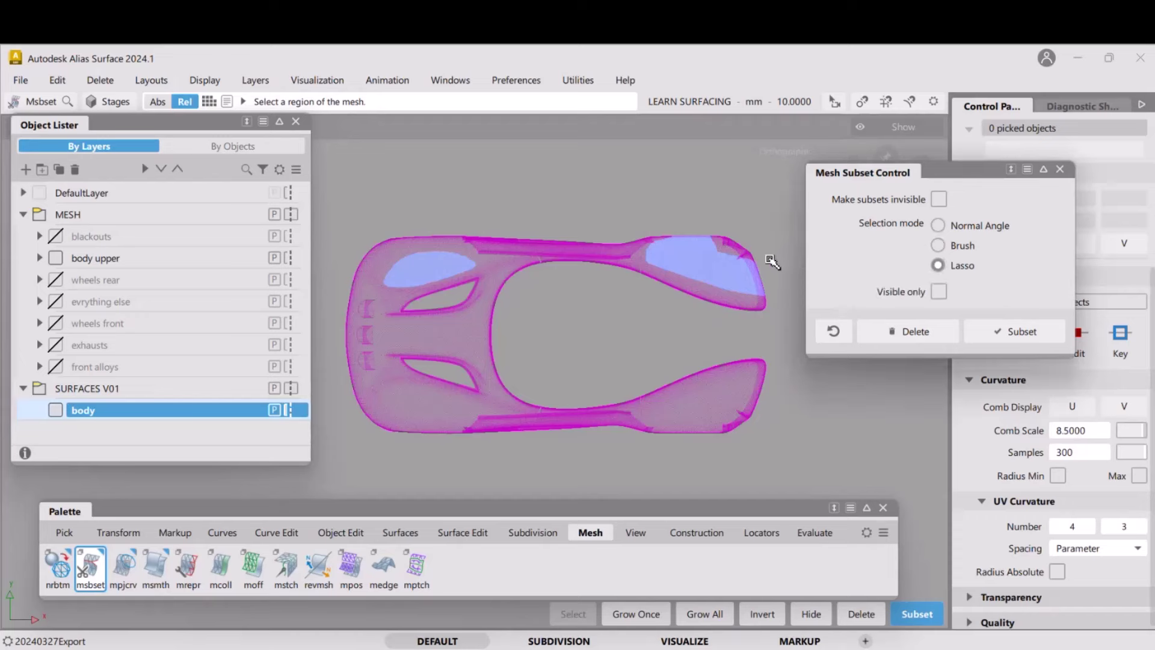
pyautogui.click(753, 223)
pyautogui.click(780, 278)
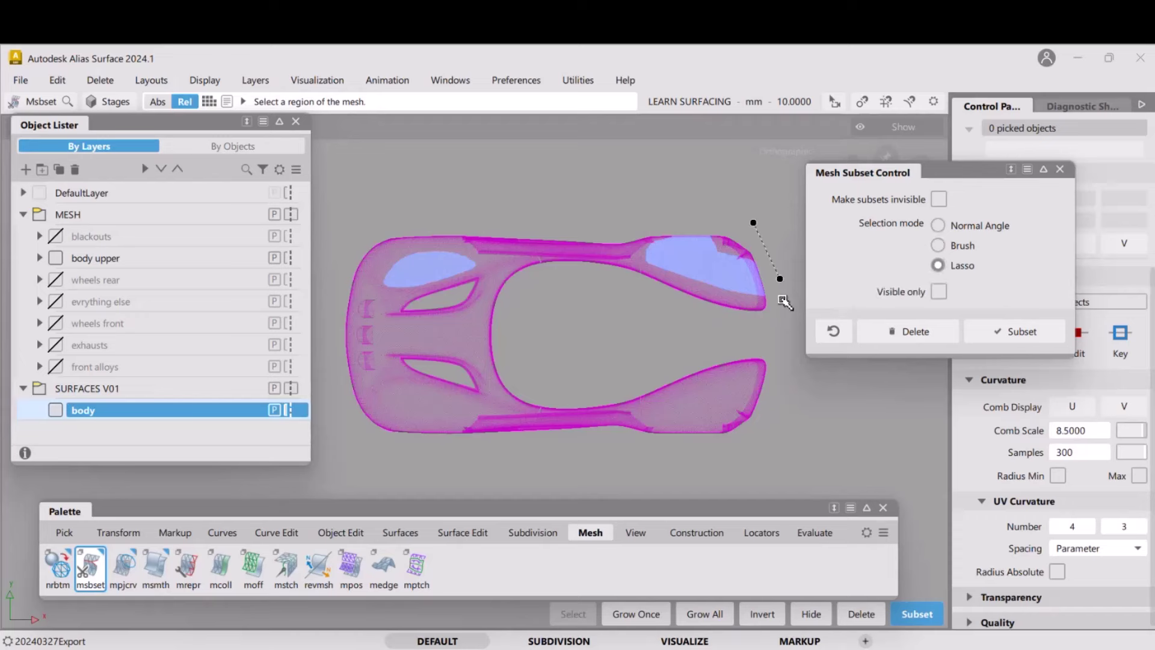
pyautogui.click(767, 313)
pyautogui.click(727, 323)
pyautogui.click(642, 303)
pyautogui.click(618, 283)
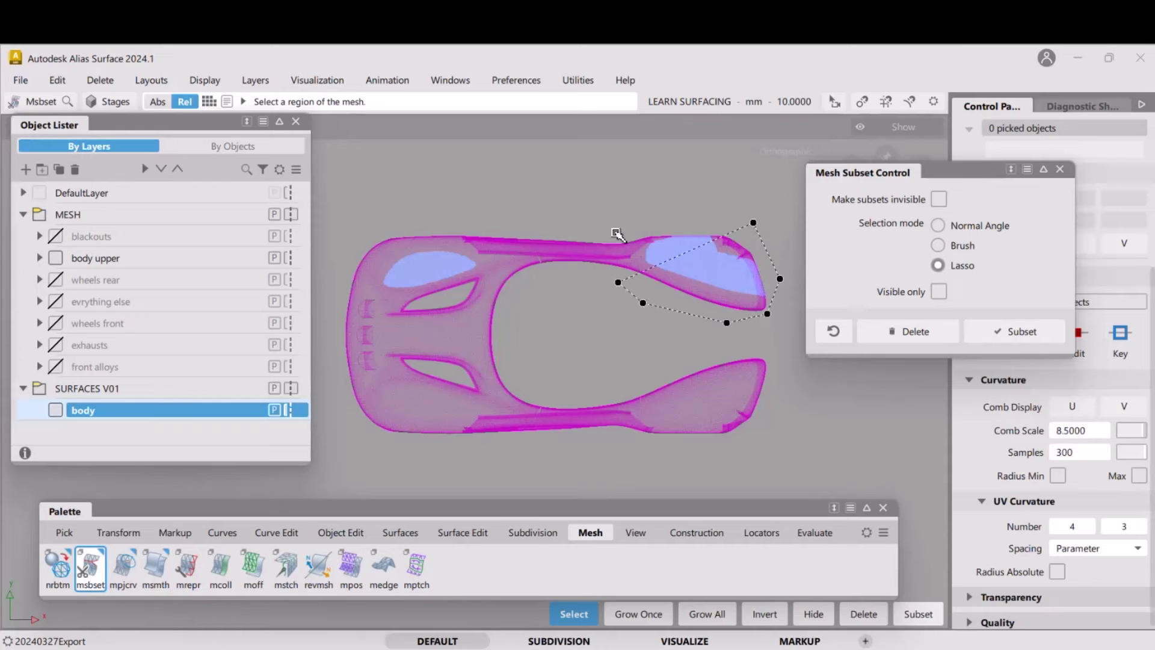
pyautogui.click(616, 232)
pyautogui.click(600, 612)
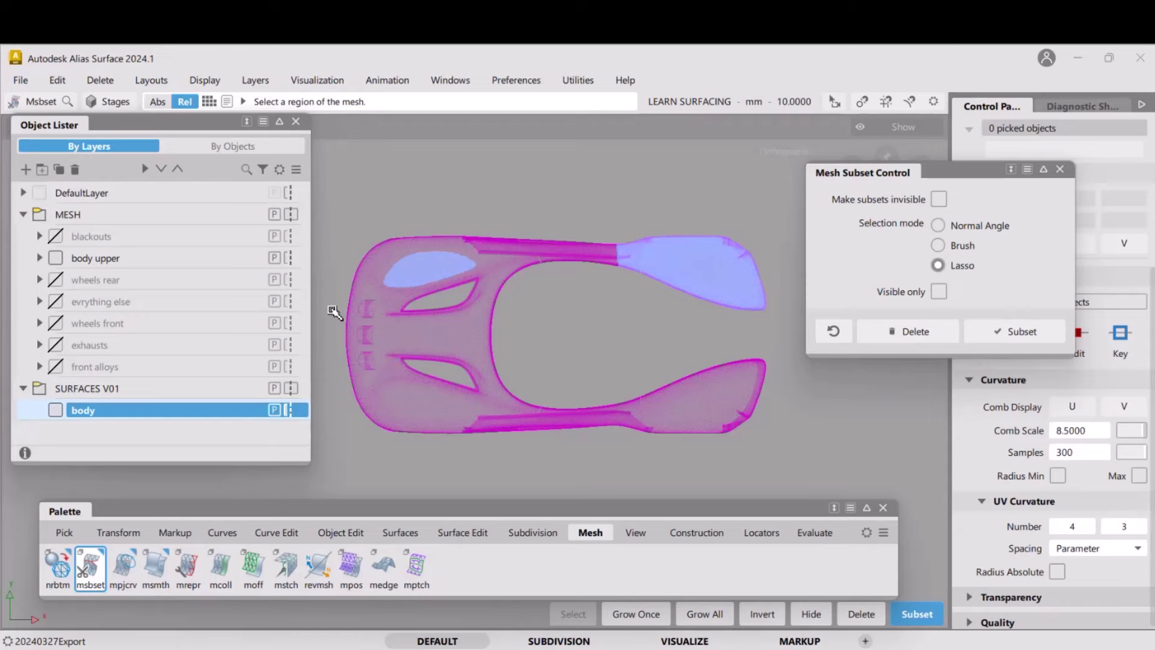
# Enclose the whole upper half of the body in the top view with a Lasso polygon and split it off as a subset
pyautogui.moveTo(332, 309); pyautogui.dragTo(507, 301)
pyautogui.click(508, 305)
pyautogui.click(641, 304)
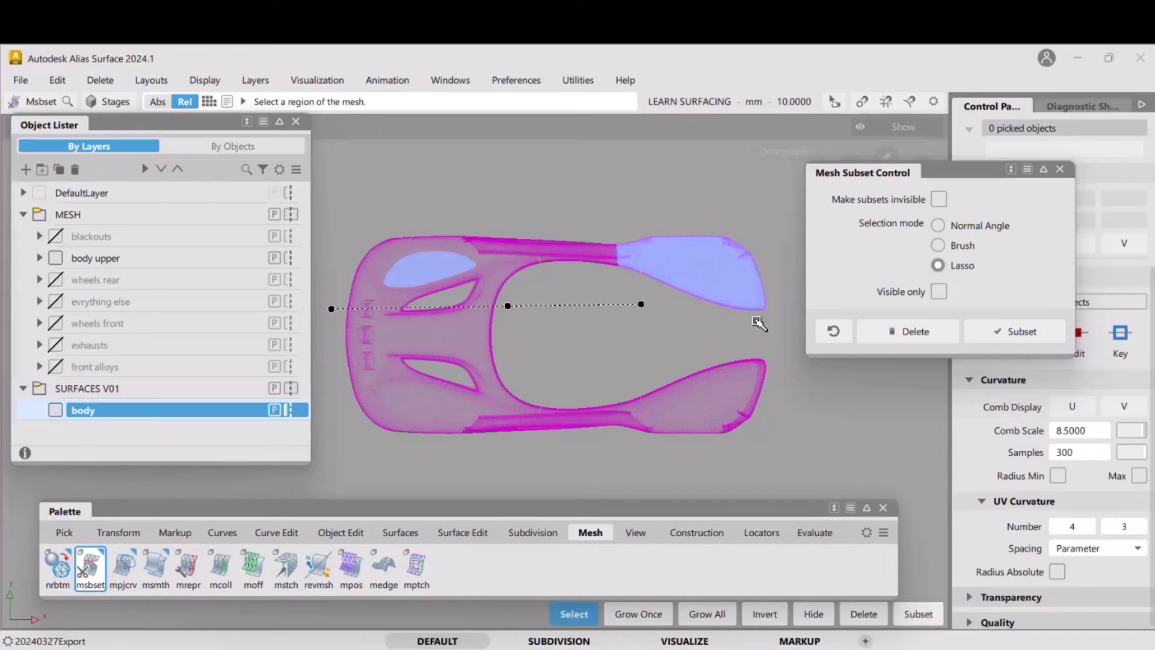
pyautogui.click(776, 320)
pyautogui.click(774, 254)
pyautogui.click(724, 208)
pyautogui.click(507, 196)
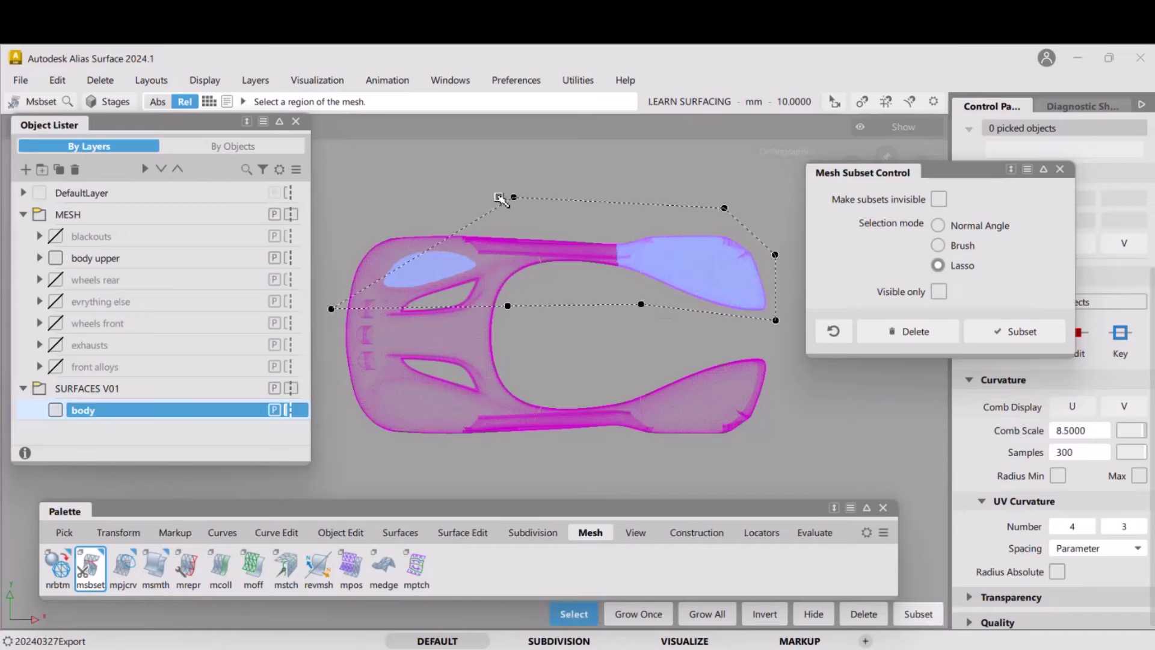
pyautogui.click(390, 195)
pyautogui.click(346, 229)
pyautogui.press('space')
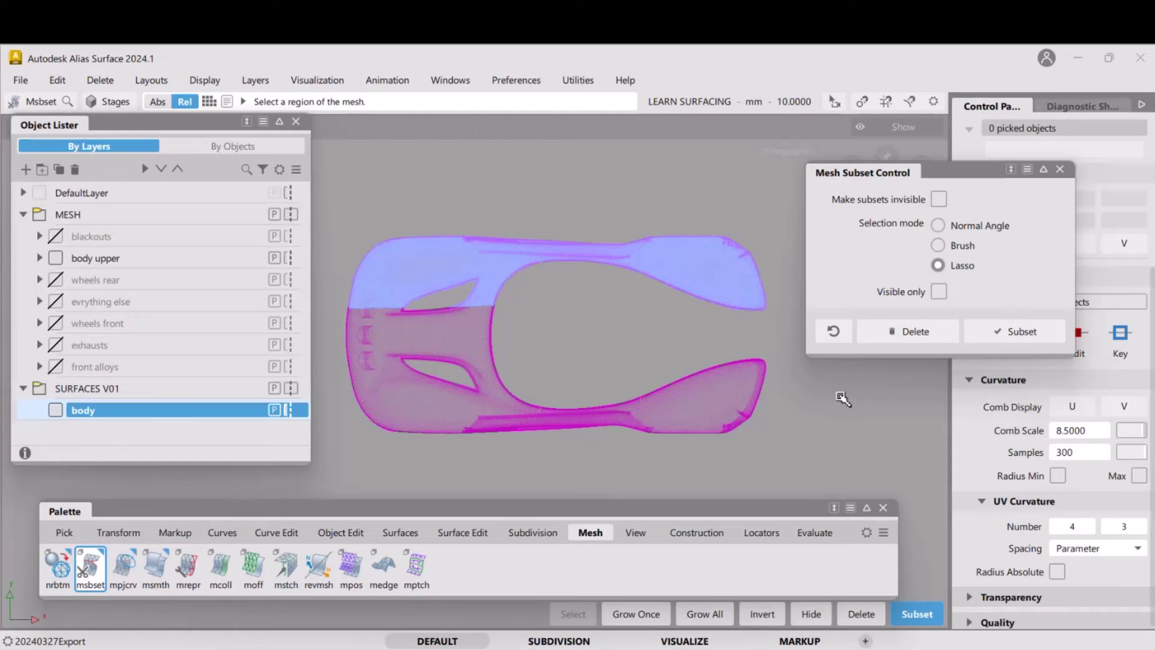
pyautogui.press('space')
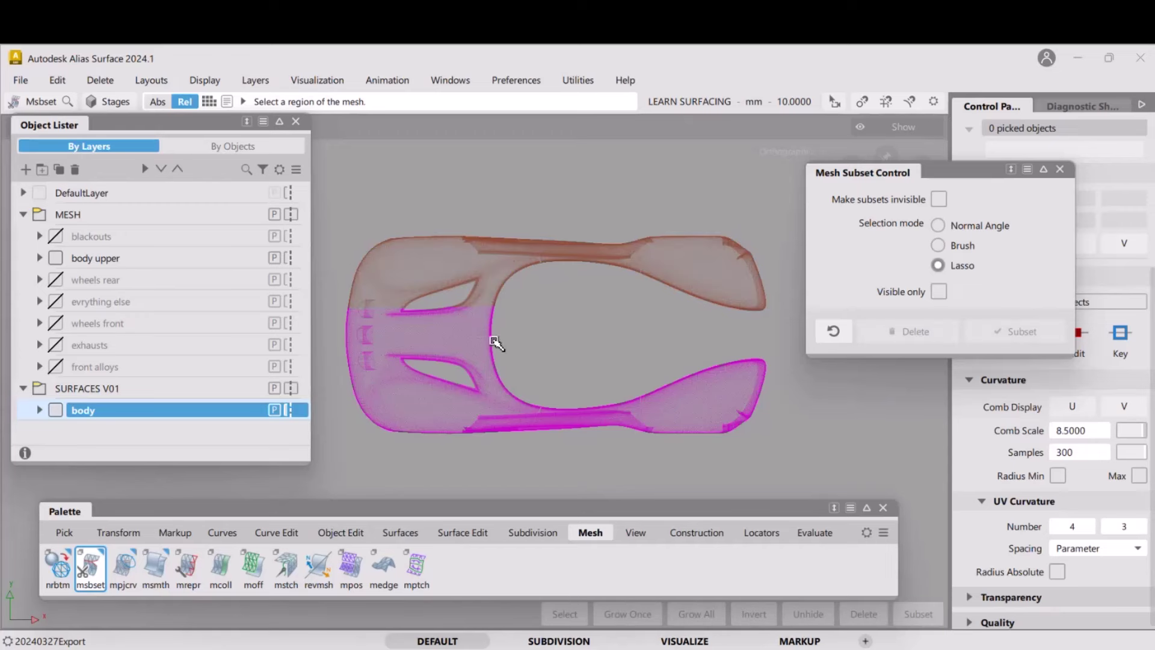
# Delete the subset mesh that forms the upper half of the body in the top view
pyautogui.moveTo(464, 345)
pyautogui.keyDown('ctrl'); pyautogui.keyDown('shift'); pyautogui.mouseDown()
pyautogui.moveTo(471, 312)
pyautogui.moveTo(474, 338)
pyautogui.mouseUp(); pyautogui.keyUp('shift'); pyautogui.keyUp('ctrl')
pyautogui.click(484, 270)
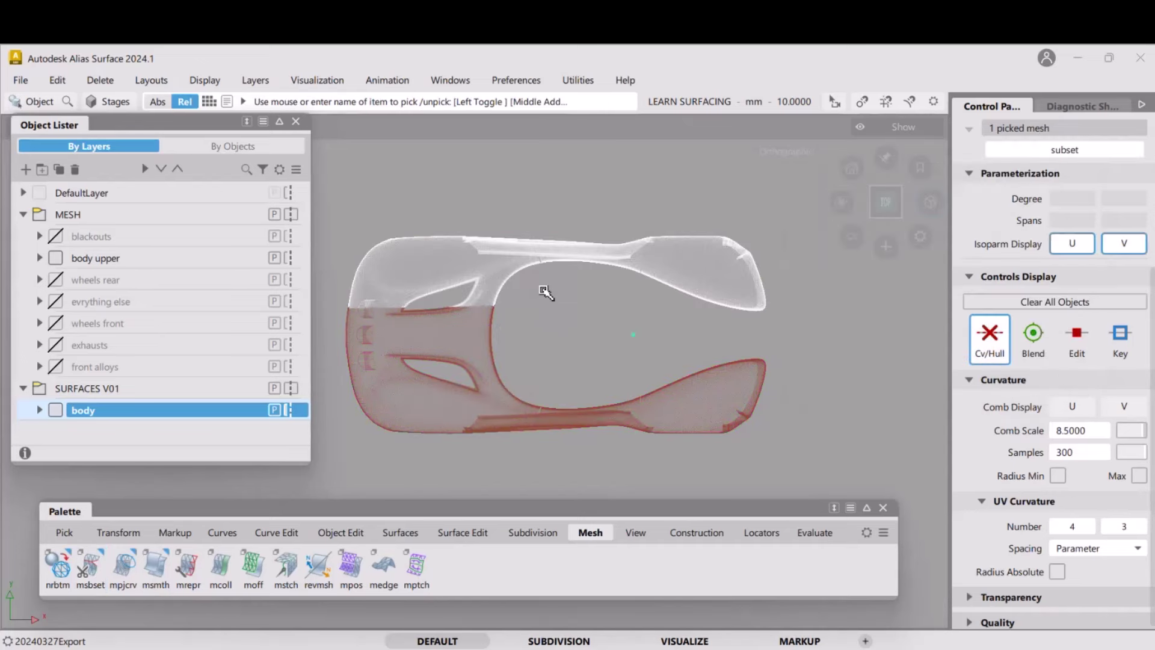
pyautogui.press('Delete')
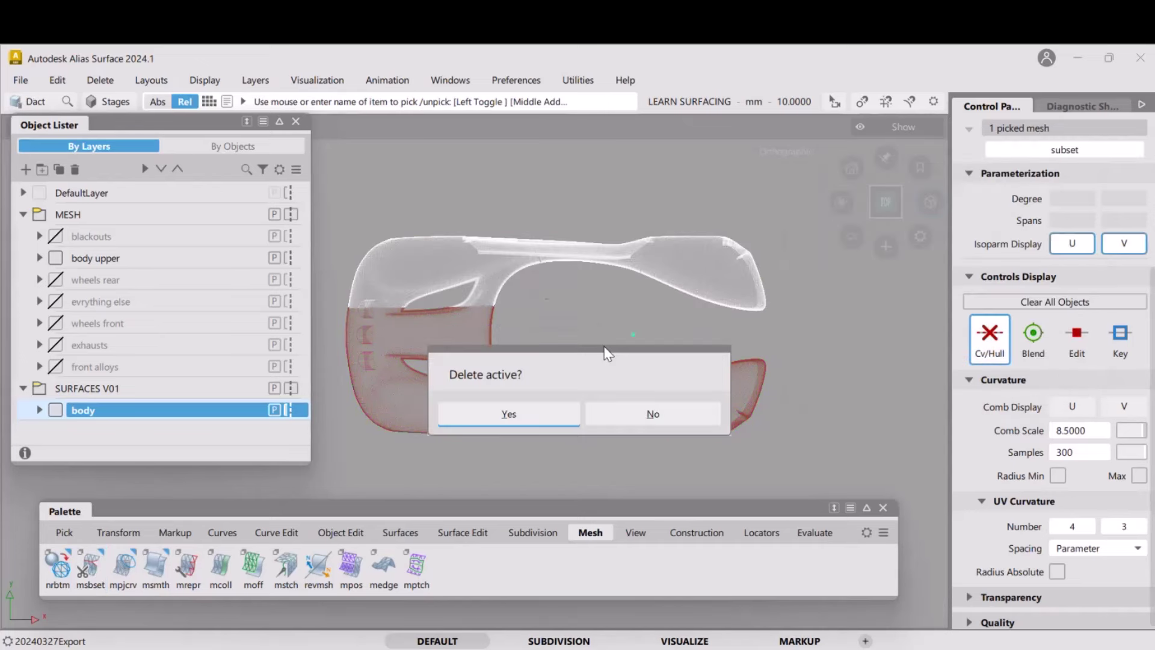
pyautogui.click(543, 409)
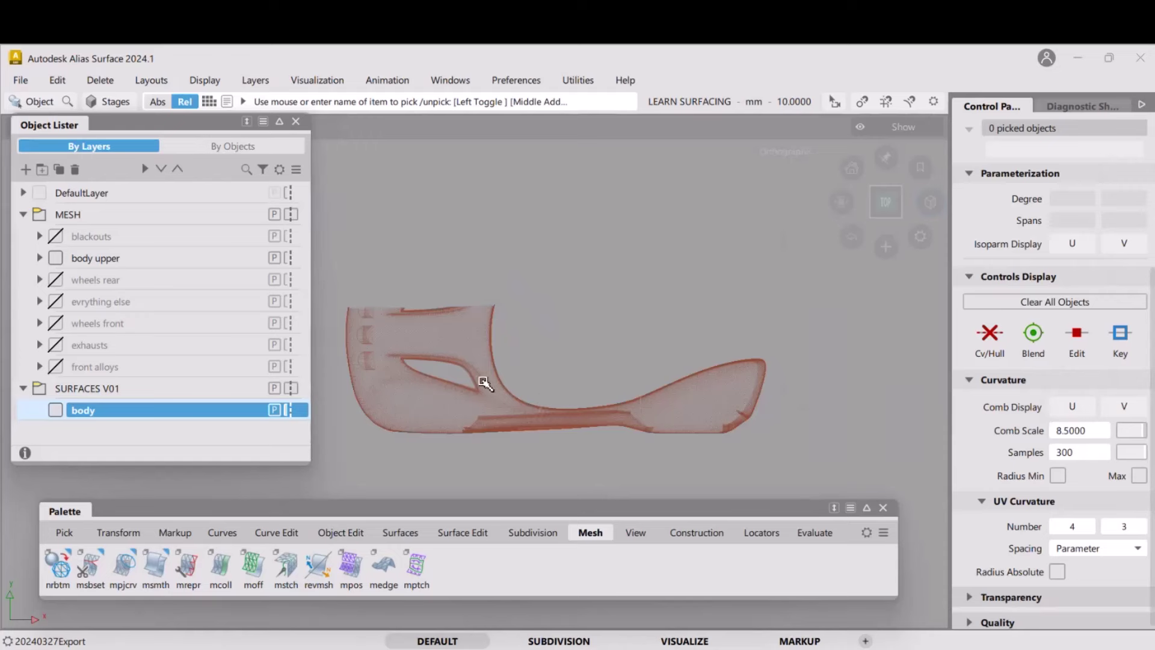
# Bring the hidden canopy, rear and bumper meshes back into view beside the remaining half body and shade the model
pyautogui.hotkey('ctrl', 'z')
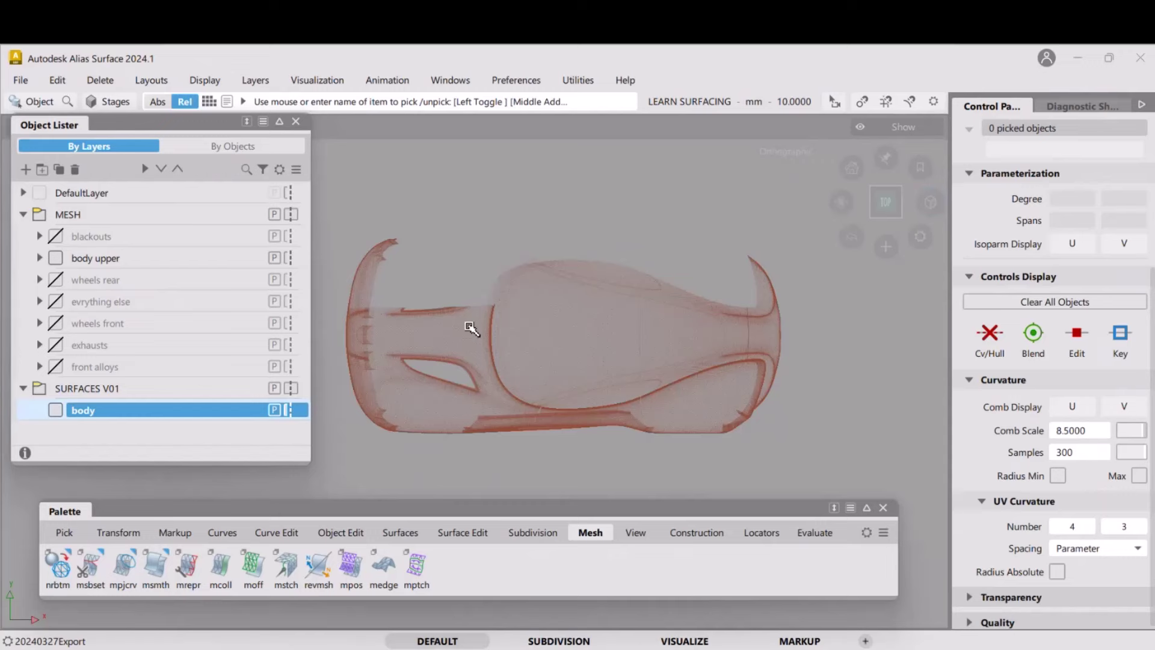
pyautogui.click(204, 81)
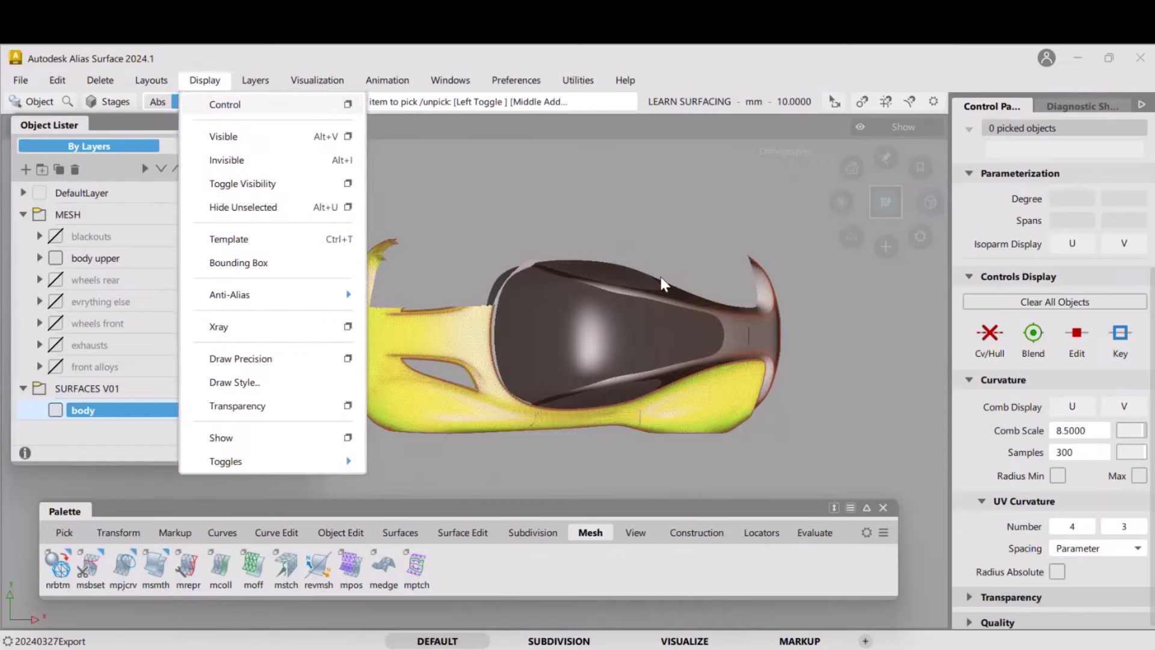
pyautogui.click(537, 289)
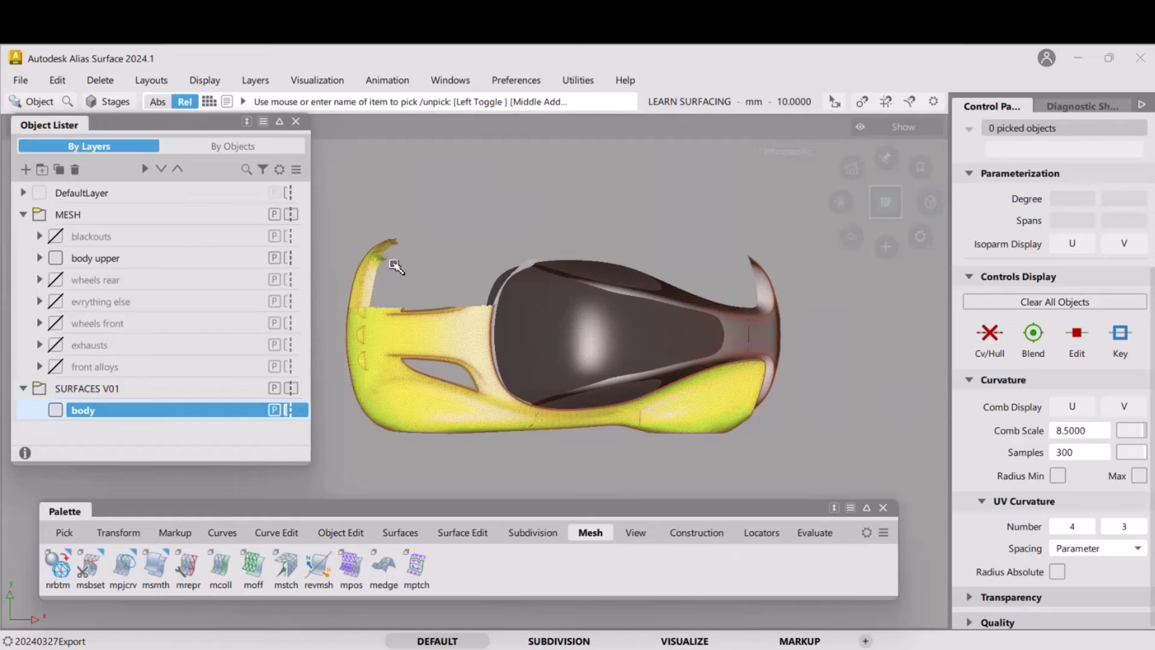
# Pick the front bumper mesh beneath the car's nose
pyautogui.hotkey('shift', 'alt')
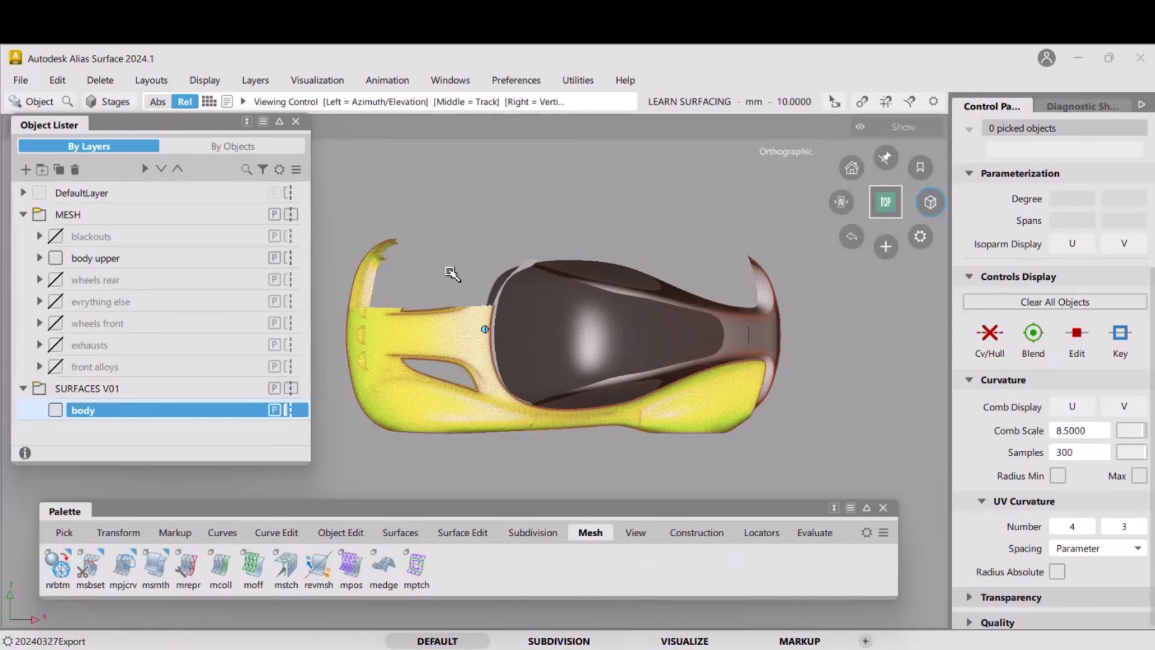
pyautogui.keyDown('alt'); pyautogui.keyDown('shift'); pyautogui.moveTo(539, 281); pyautogui.dragTo(743, 299, button='middle'); pyautogui.keyUp('shift'); pyautogui.keyUp('alt')
pyautogui.keyDown('alt'); pyautogui.keyDown('shift'); pyautogui.moveTo(598, 334); pyautogui.dragTo(472, 277, button='right'); pyautogui.keyUp('shift'); pyautogui.keyUp('alt')
pyautogui.keyDown('alt'); pyautogui.keyDown('shift'); pyautogui.moveTo(457, 289); pyautogui.dragTo(582, 289); pyautogui.keyUp('shift'); pyautogui.keyUp('alt')
pyautogui.keyDown('alt'); pyautogui.keyDown('shift'); pyautogui.moveTo(467, 261); pyautogui.dragTo(533, 296); pyautogui.keyUp('shift'); pyautogui.keyUp('alt')
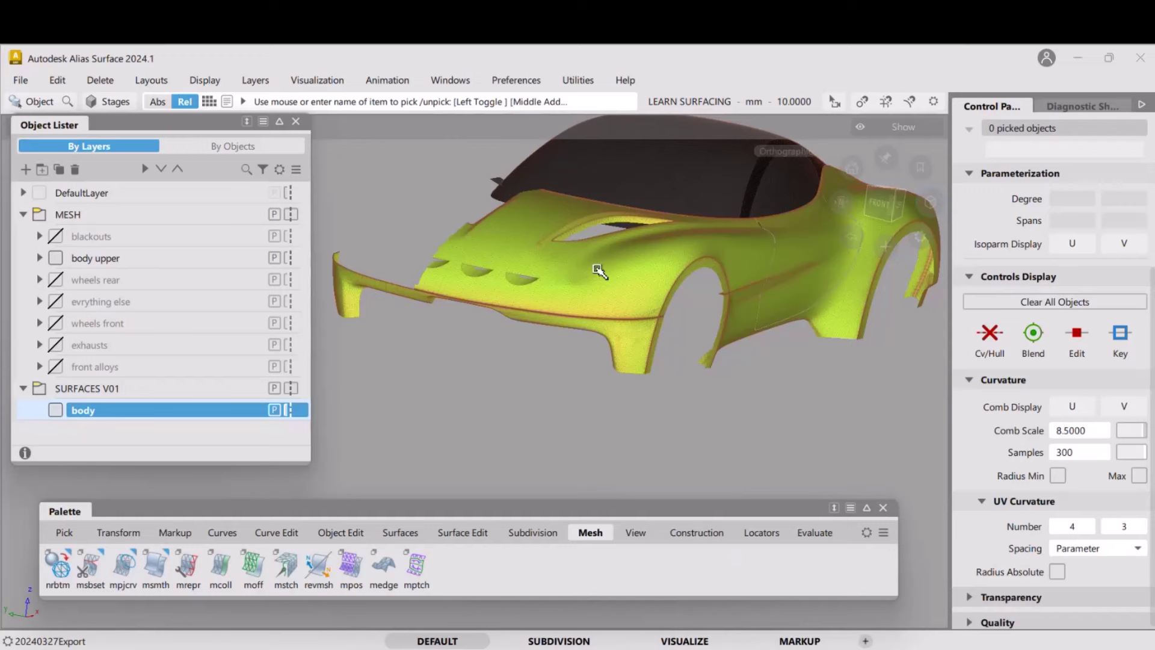
pyautogui.keyDown('alt'); pyautogui.keyDown('shift'); pyautogui.moveTo(418, 271); pyautogui.dragTo(621, 306, button='right'); pyautogui.keyUp('shift'); pyautogui.keyUp('alt')
pyautogui.keyDown('alt'); pyautogui.keyDown('shift'); pyautogui.moveTo(629, 314); pyautogui.dragTo(563, 345, button='middle'); pyautogui.keyUp('shift'); pyautogui.keyUp('alt')
pyautogui.keyDown('ctrl'); pyautogui.keyDown('shift'); pyautogui.moveTo(562, 344); pyautogui.dragTo(560, 381); pyautogui.keyUp('shift'); pyautogui.keyUp('ctrl')
pyautogui.click(557, 354)
pyautogui.keyDown('alt'); pyautogui.keyDown('shift'); pyautogui.moveTo(644, 308); pyautogui.dragTo(586, 318); pyautogui.keyUp('shift'); pyautogui.keyUp('alt')
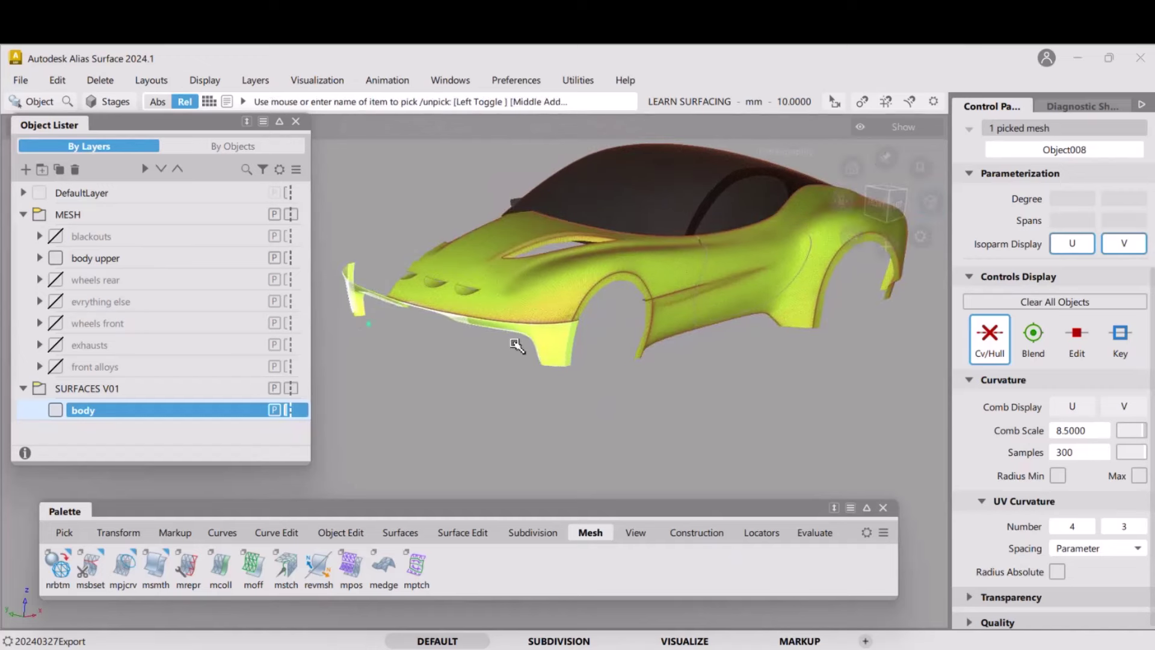
# Create a new layer in the MESH folder and name it "bumper front"
pyautogui.rightClick(97, 388)
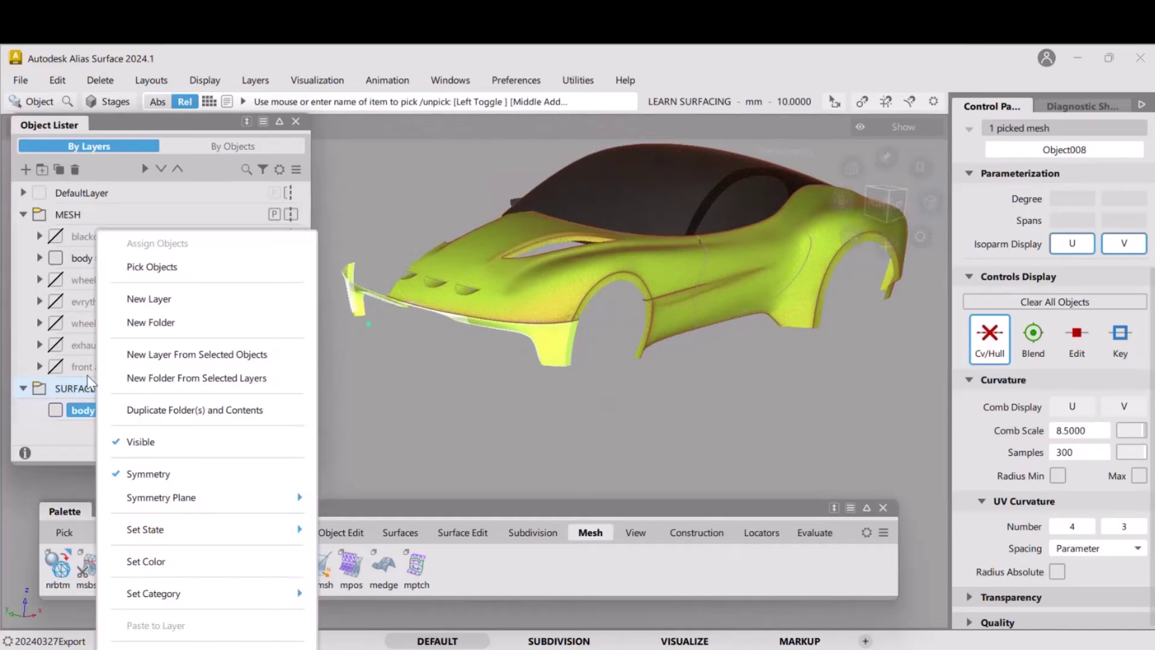
pyautogui.click(445, 367)
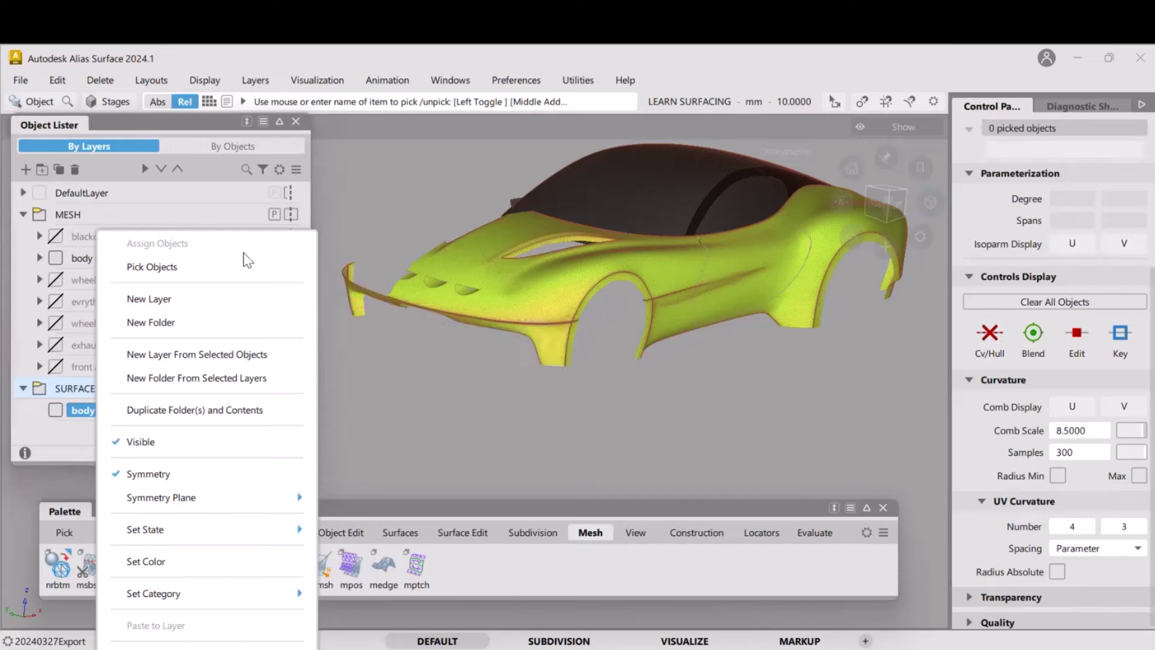
pyautogui.rightClick(67, 214)
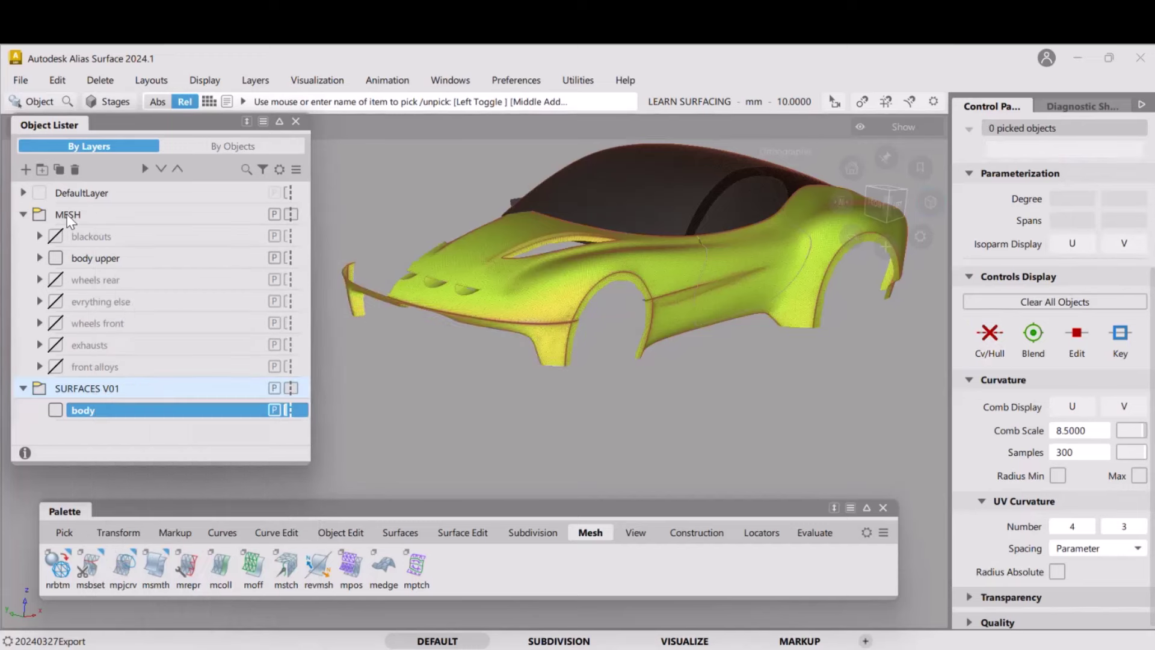
pyautogui.rightClick(67, 214)
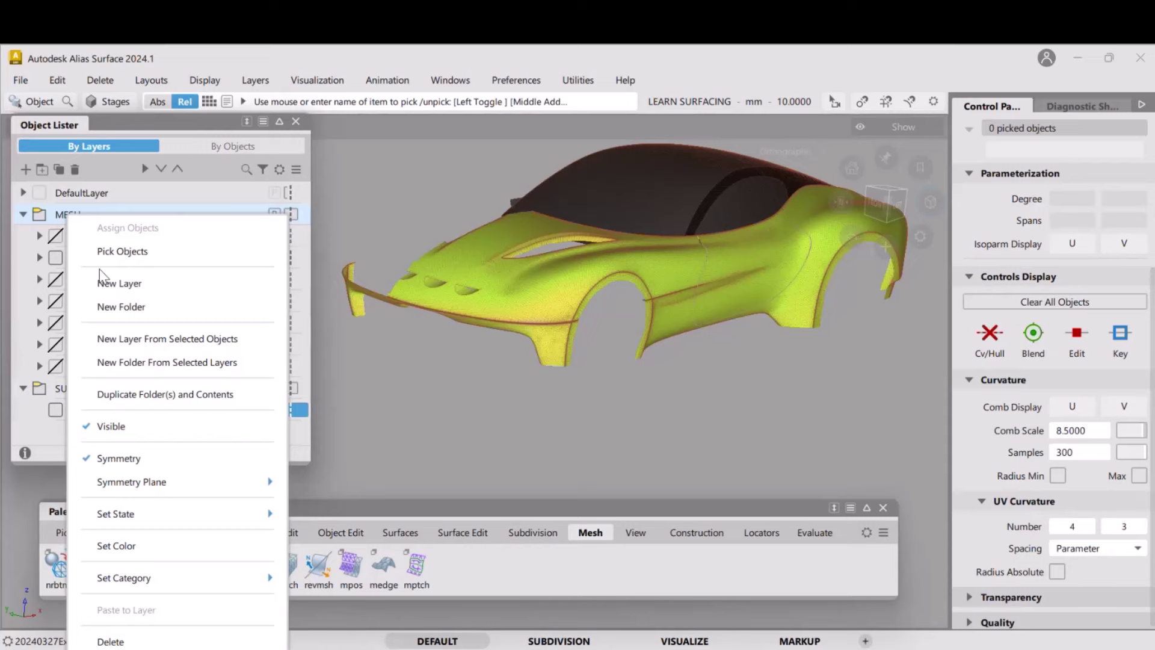
pyautogui.click(127, 283)
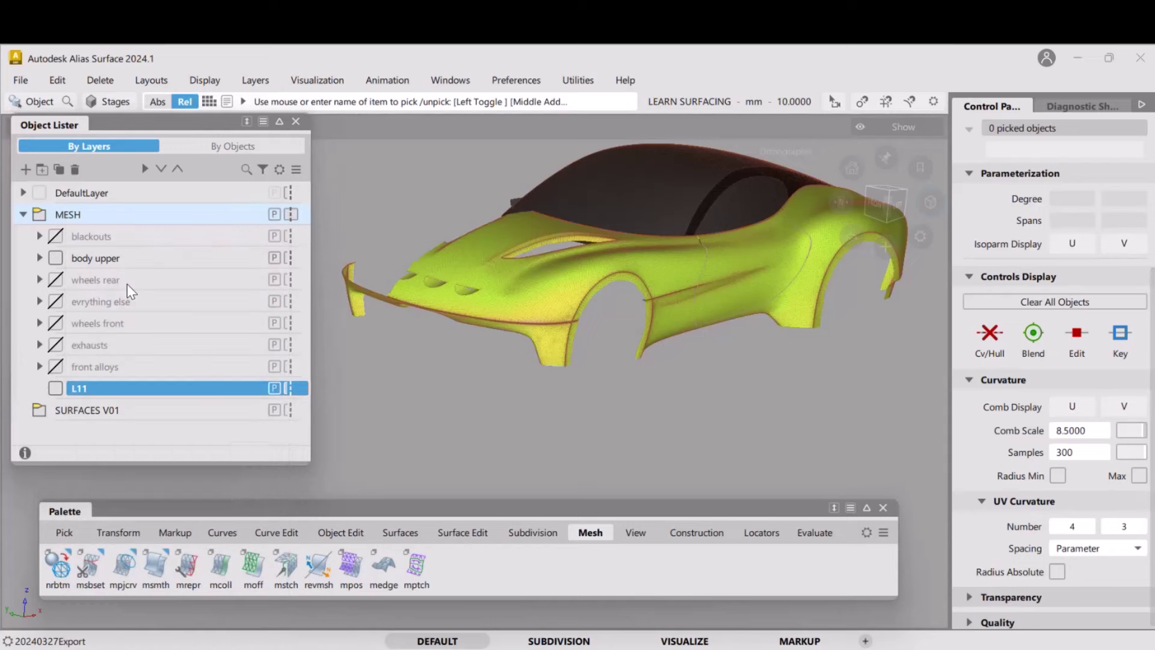
pyautogui.doubleClick(93, 391)
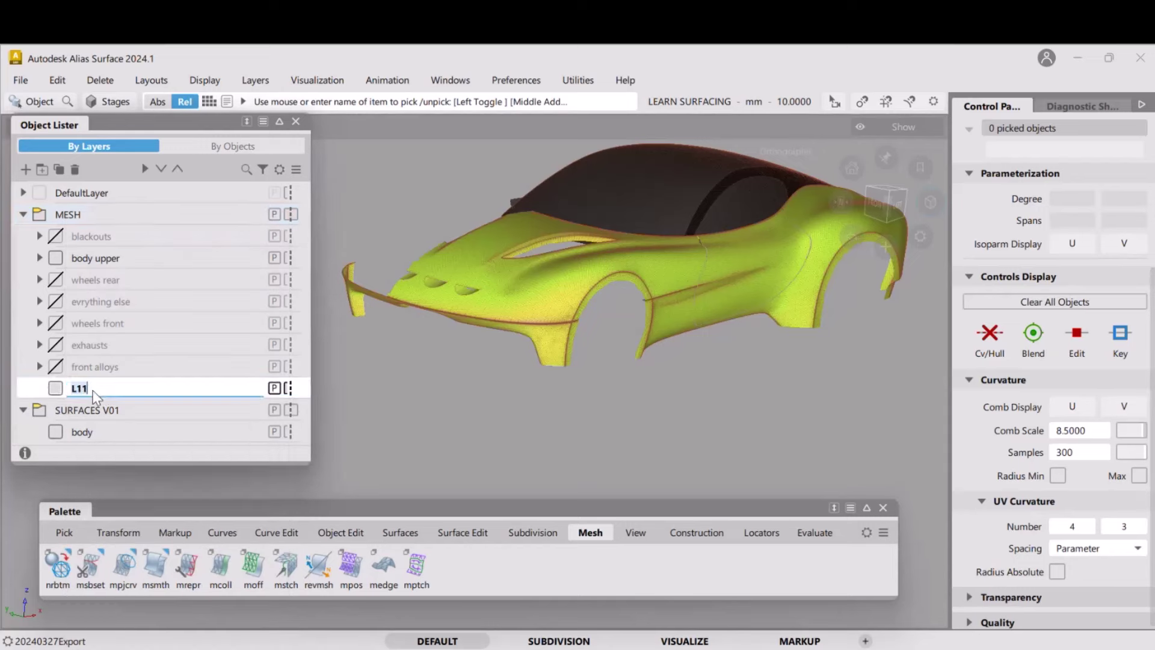
pyautogui.write('bumper front')
pyautogui.press('Return')
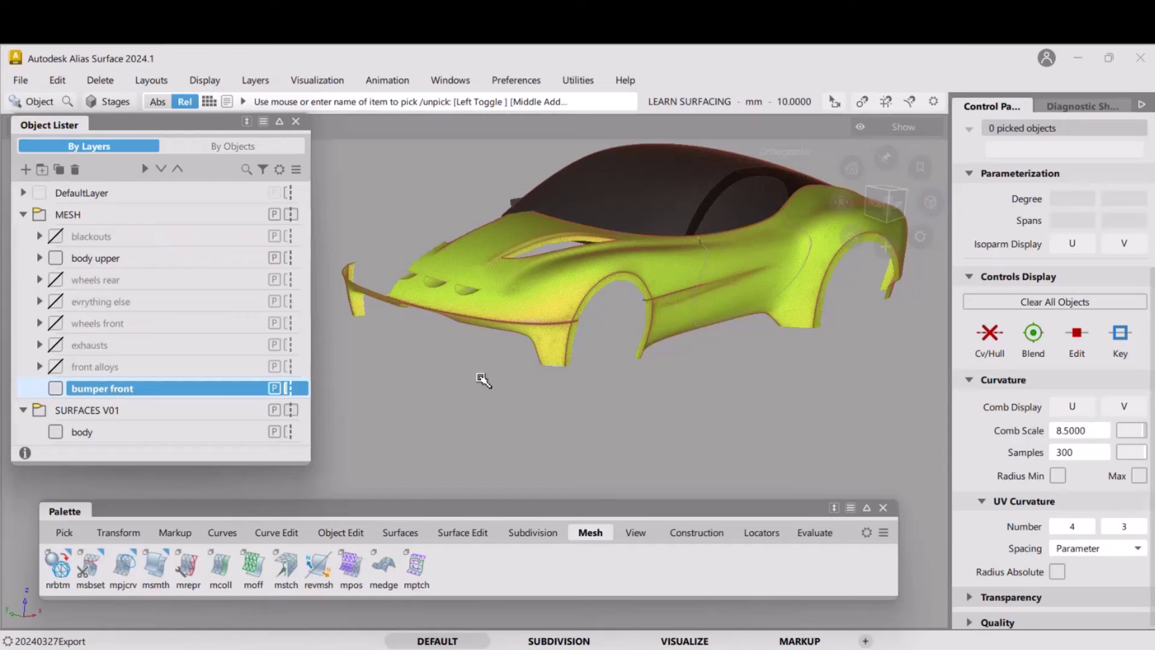
# Assign the front bumper mesh to the "bumper front" layer and hide that layer
pyautogui.keyDown('ctrl'); pyautogui.keyDown('shift'); pyautogui.moveTo(480, 377); pyautogui.dragTo(481, 389); pyautogui.keyUp('shift'); pyautogui.keyUp('ctrl')
pyautogui.click(382, 299)
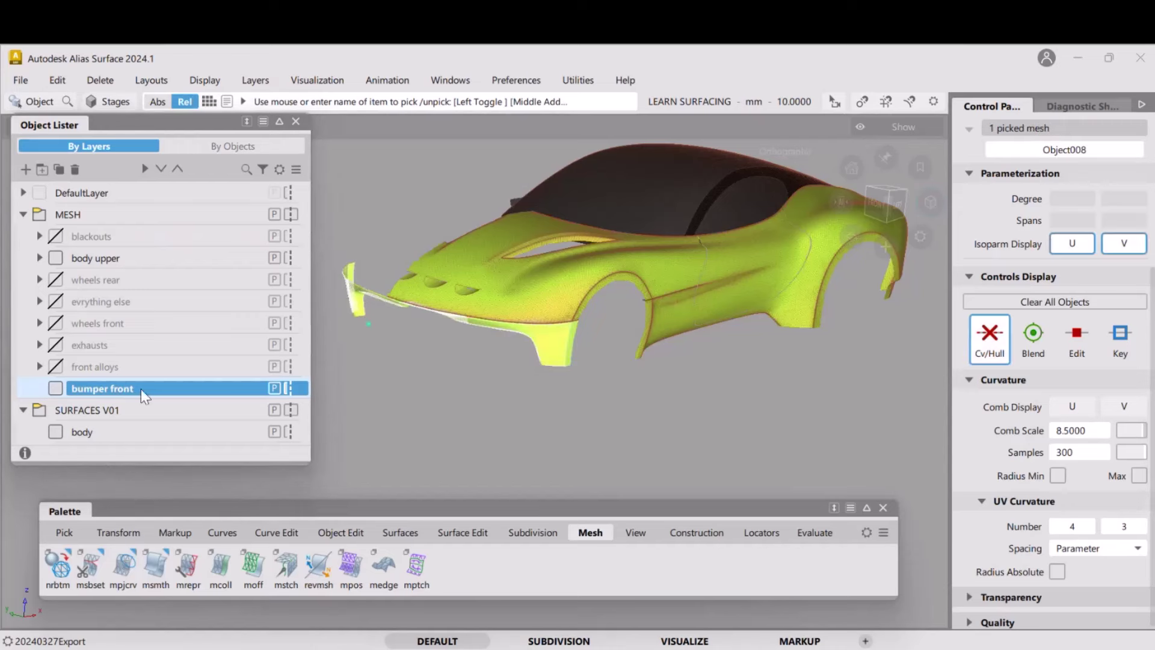
pyautogui.rightClick(138, 389)
pyautogui.click(198, 247)
pyautogui.click(59, 389)
# Enable X axis aligned cross sections for all objects in the Cross Section Editor and close the editor
pyautogui.keyDown('alt'); pyautogui.keyDown('shift'); pyautogui.moveTo(551, 319); pyautogui.dragTo(543, 309); pyautogui.keyUp('shift'); pyautogui.keyUp('alt')
pyautogui.keyDown('alt'); pyautogui.keyDown('shift'); pyautogui.moveTo(544, 309); pyautogui.dragTo(345, 361, button='middle'); pyautogui.keyUp('shift'); pyautogui.keyUp('alt')
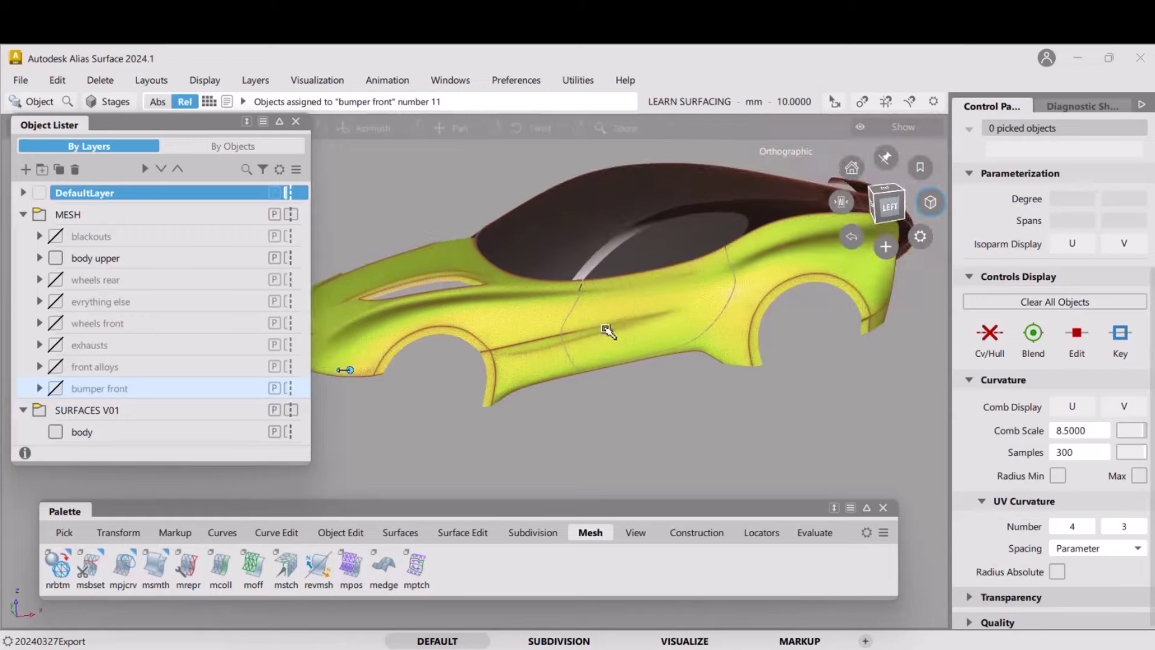
pyautogui.keyDown('alt'); pyautogui.keyDown('shift'); pyautogui.moveTo(608, 331); pyautogui.dragTo(515, 240); pyautogui.keyUp('shift'); pyautogui.keyUp('alt')
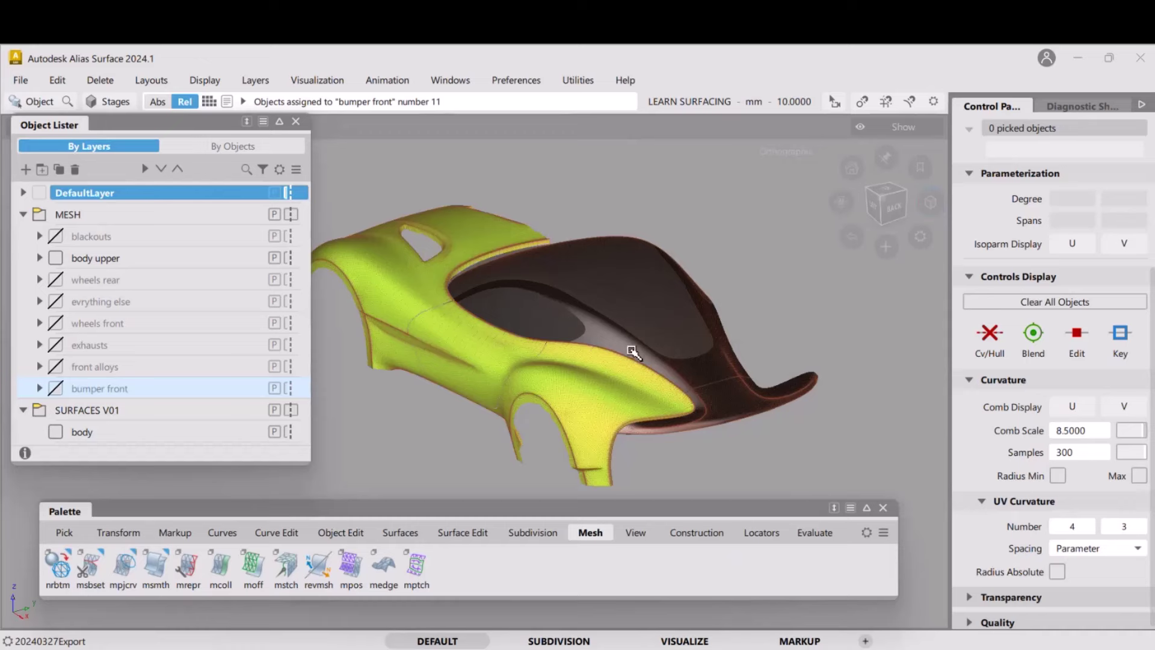
pyautogui.keyDown('alt'); pyautogui.keyDown('shift'); pyautogui.moveTo(674, 390); pyautogui.dragTo(706, 384); pyautogui.keyUp('shift'); pyautogui.keyUp('alt')
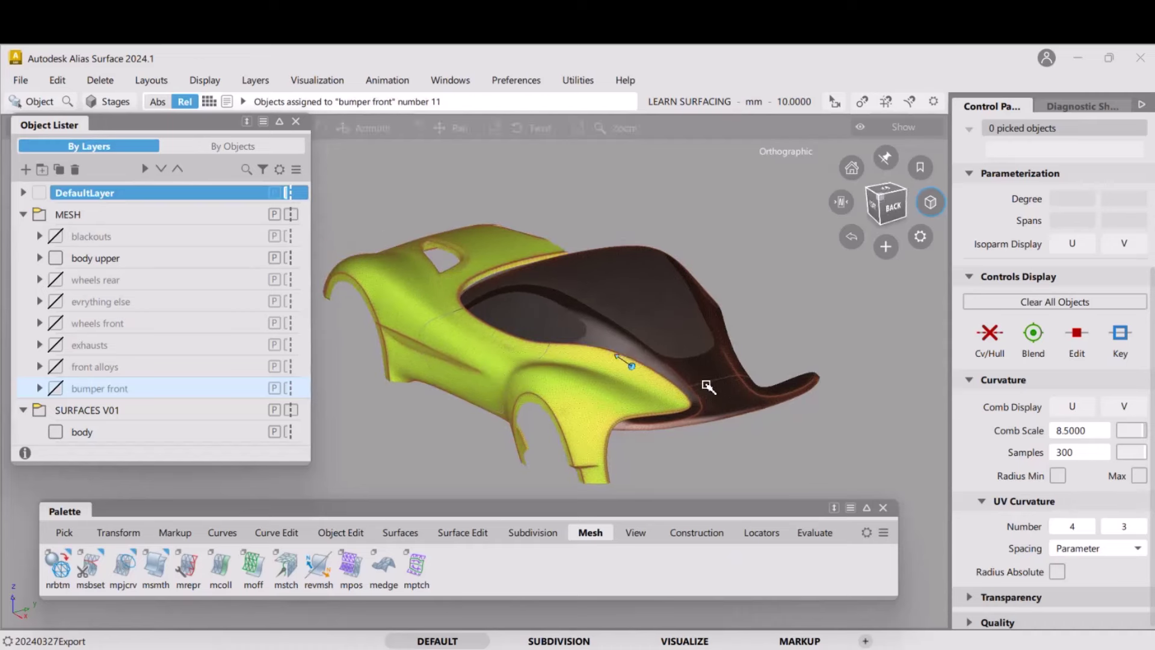
pyautogui.click(459, 84)
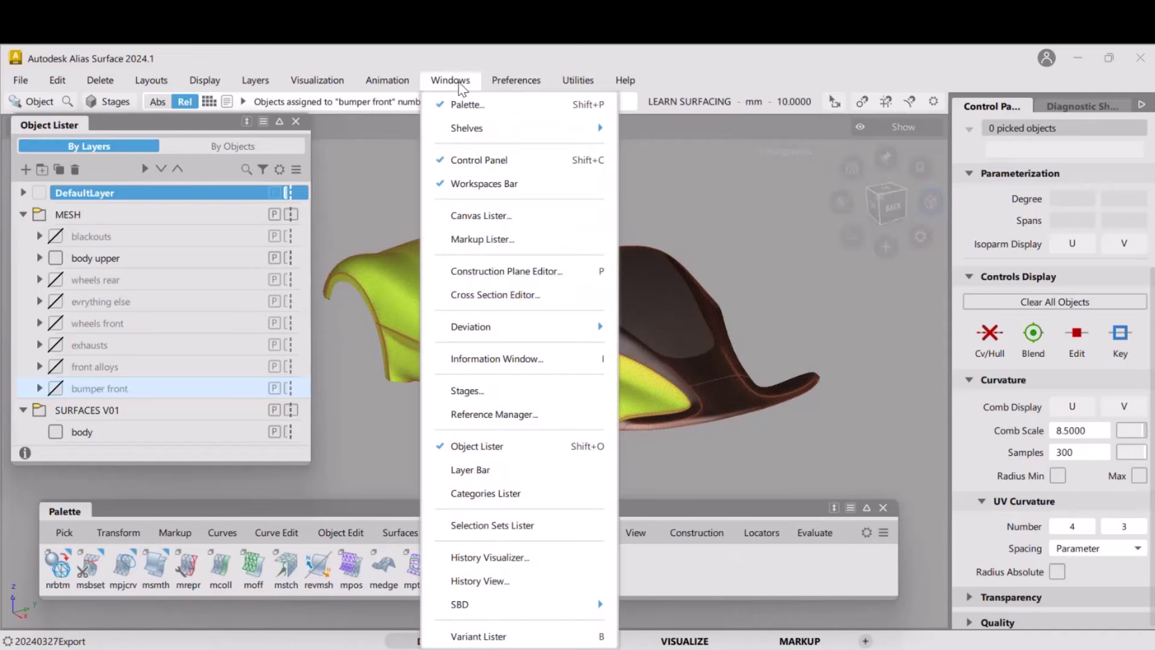
pyautogui.click(495, 295)
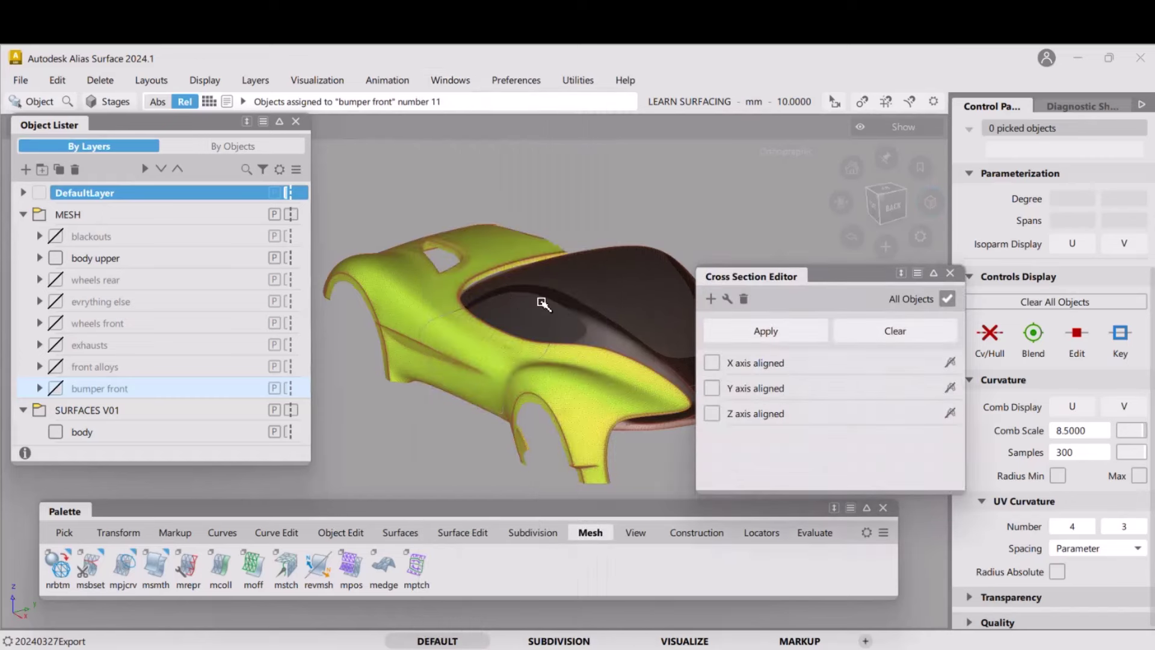
pyautogui.click(712, 363)
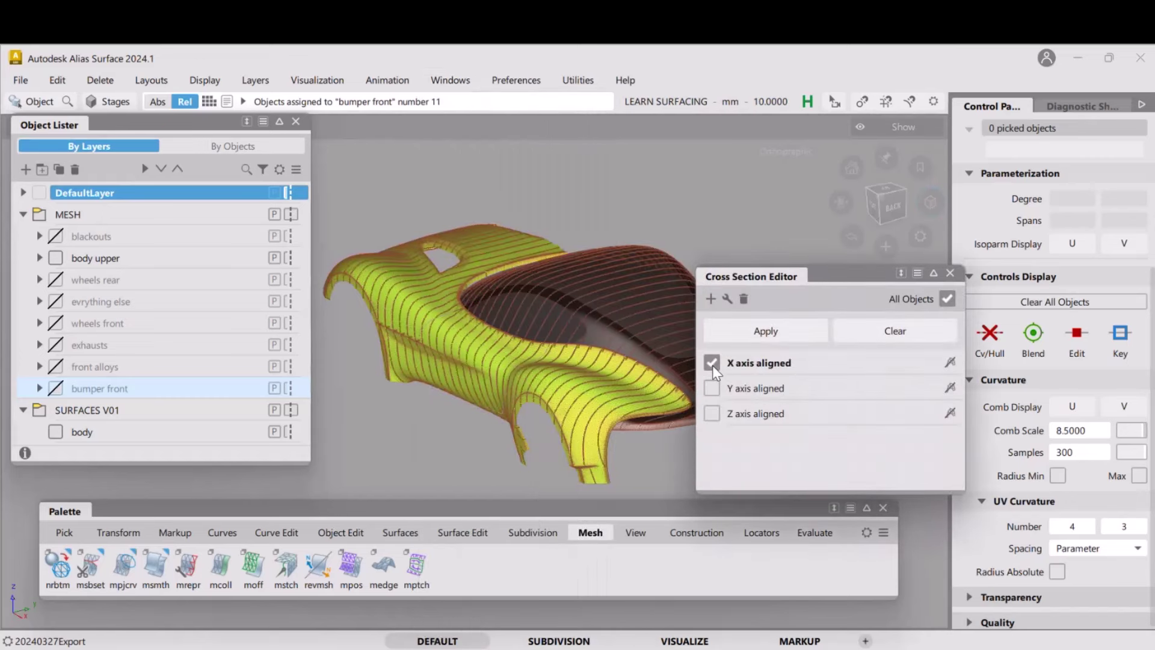
pyautogui.keyDown('alt'); pyautogui.keyDown('shift'); pyautogui.moveTo(637, 375); pyautogui.dragTo(655, 289, button='right'); pyautogui.keyUp('shift'); pyautogui.keyUp('alt')
pyautogui.click(950, 274)
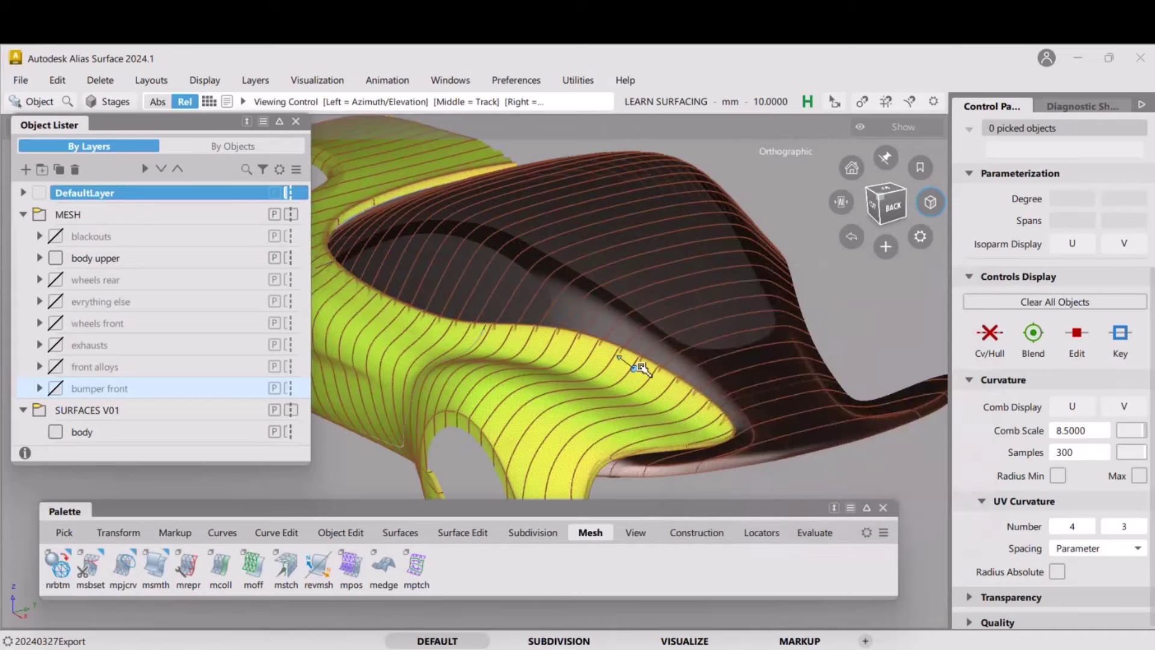
# Examine the flow of the section lines across the rear wing and its edge against the dark canopy from several rear angles
pyautogui.keyDown('alt'); pyautogui.keyDown('shift'); pyautogui.moveTo(640, 366); pyautogui.dragTo(638, 335); pyautogui.keyUp('shift'); pyautogui.keyUp('alt')
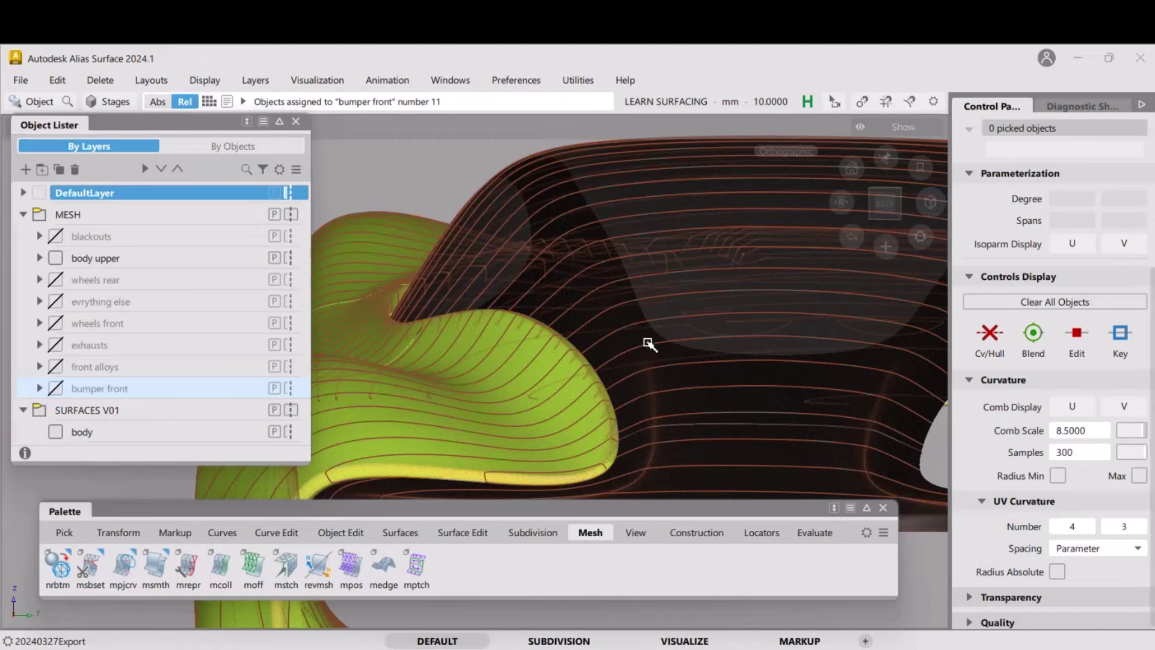
pyautogui.moveTo(648, 343)
pyautogui.keyDown('alt'); pyautogui.keyDown('shift'); pyautogui.mouseDown()
pyautogui.moveTo(626, 309)
pyautogui.moveTo(598, 297)
pyautogui.moveTo(603, 280)
pyautogui.moveTo(589, 274)
pyautogui.moveTo(570, 297)
pyautogui.moveTo(642, 323)
pyautogui.mouseUp(); pyautogui.keyUp('shift'); pyautogui.keyUp('alt')
pyautogui.moveTo(609, 316)
pyautogui.keyDown('alt'); pyautogui.keyDown('shift'); pyautogui.mouseDown()
pyautogui.moveTo(650, 331)
pyautogui.moveTo(621, 321)
pyautogui.mouseUp(); pyautogui.keyUp('shift'); pyautogui.keyUp('alt')
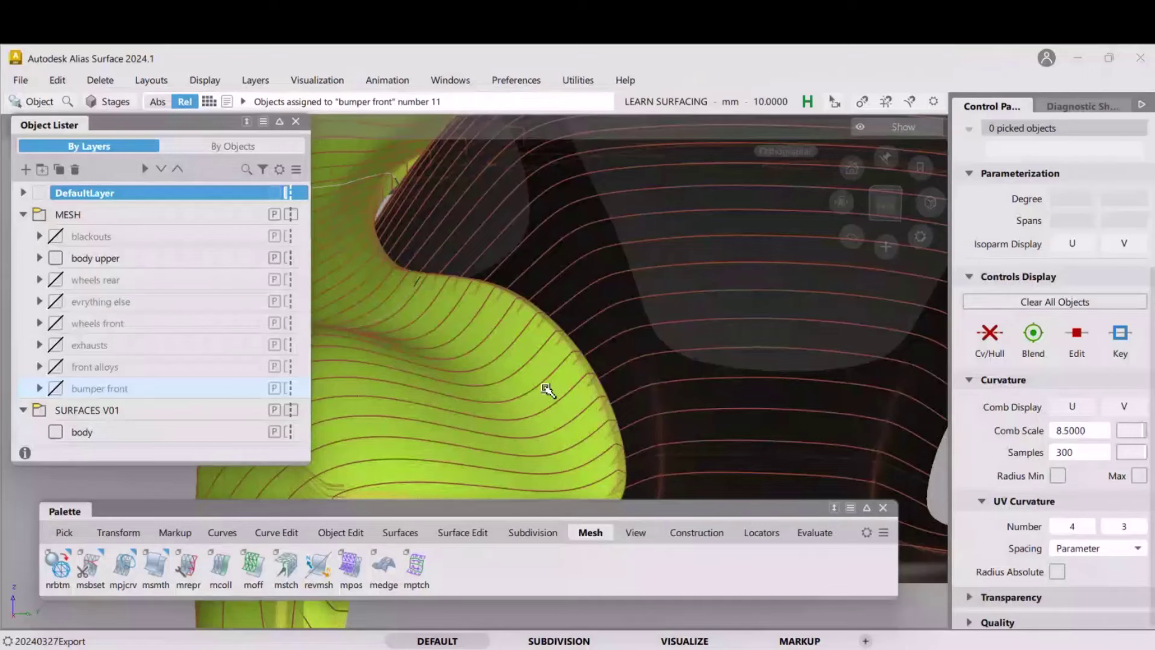
pyautogui.keyDown('alt'); pyautogui.keyDown('shift'); pyautogui.moveTo(598, 392); pyautogui.dragTo(545, 355); pyautogui.keyUp('shift'); pyautogui.keyUp('alt')
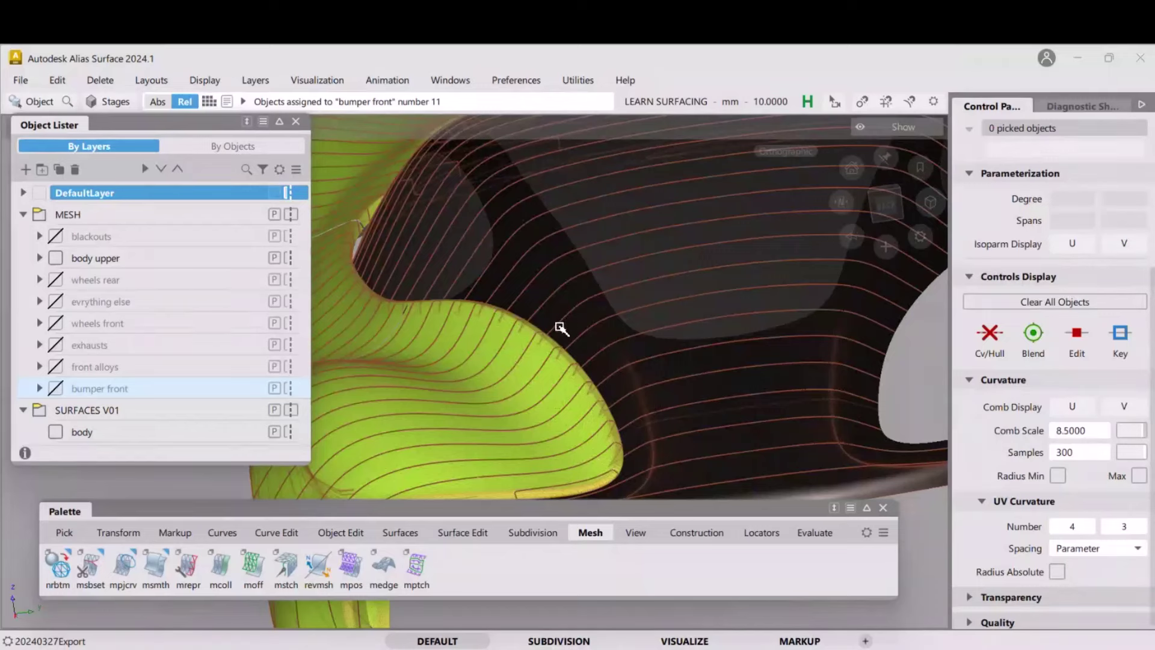
pyautogui.keyDown('alt'); pyautogui.keyDown('shift'); pyautogui.moveTo(650, 356); pyautogui.dragTo(557, 309); pyautogui.keyUp('shift'); pyautogui.keyUp('alt')
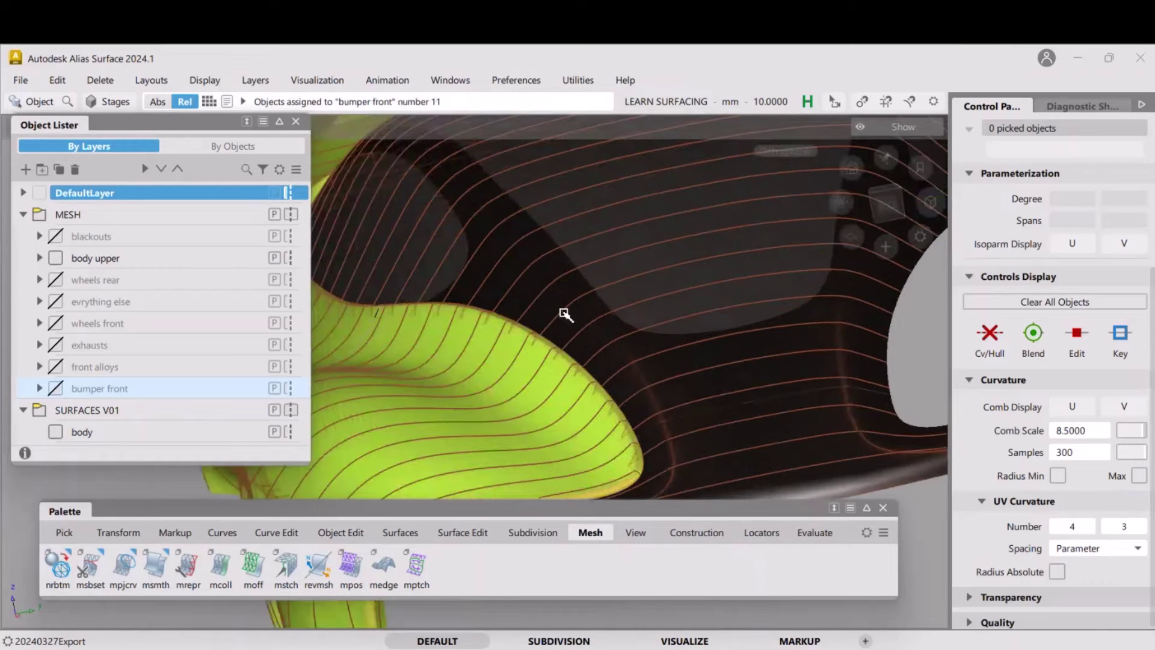
pyautogui.keyDown('alt'); pyautogui.keyDown('shift'); pyautogui.moveTo(521, 357); pyautogui.dragTo(565, 351); pyautogui.keyUp('shift'); pyautogui.keyUp('alt')
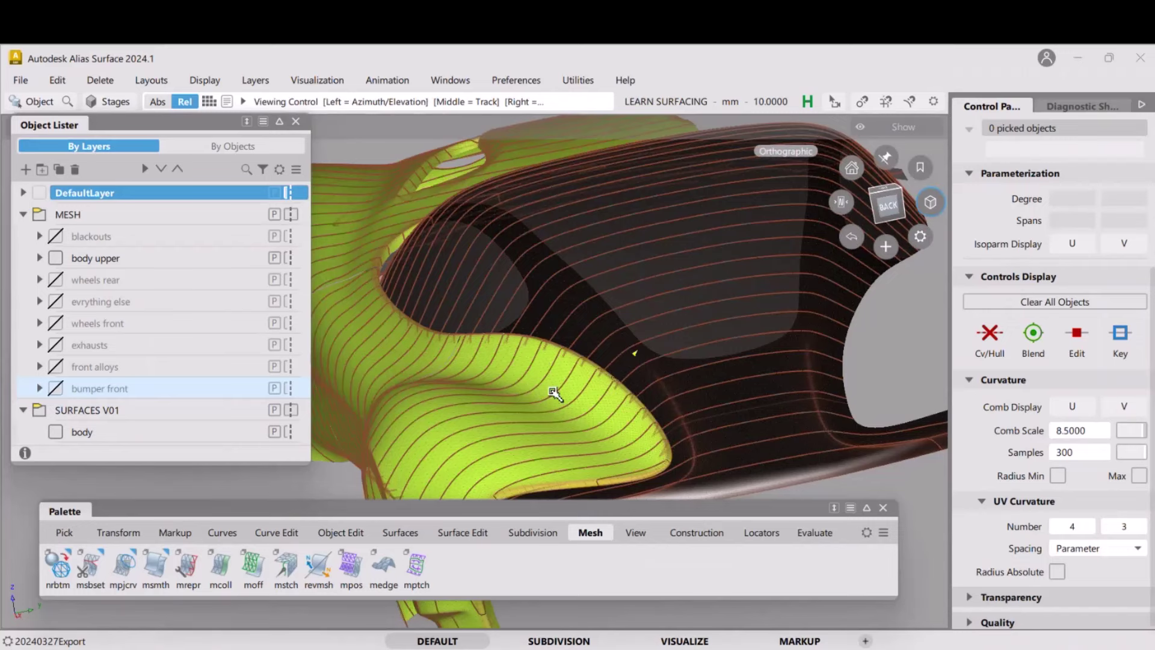
pyautogui.keyDown('alt'); pyautogui.keyDown('shift'); pyautogui.moveTo(551, 395); pyautogui.dragTo(594, 398); pyautogui.keyUp('shift'); pyautogui.keyUp('alt')
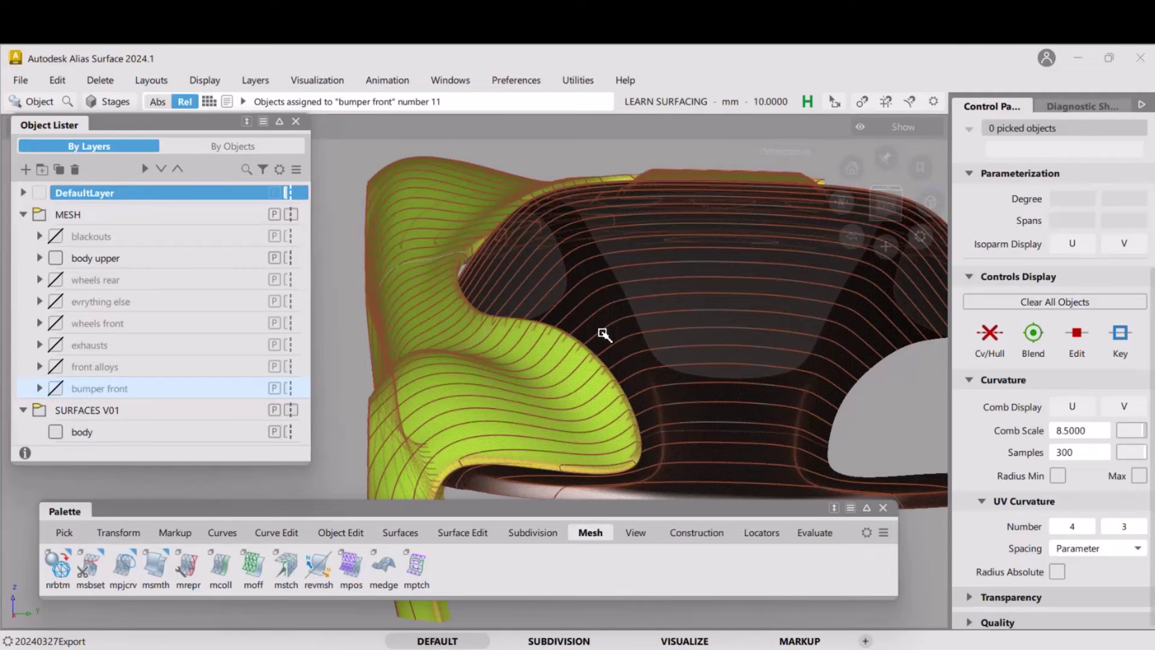
pyautogui.keyDown('alt'); pyautogui.keyDown('shift'); pyautogui.moveTo(588, 350); pyautogui.dragTo(626, 343, button='right'); pyautogui.keyUp('shift'); pyautogui.keyUp('alt')
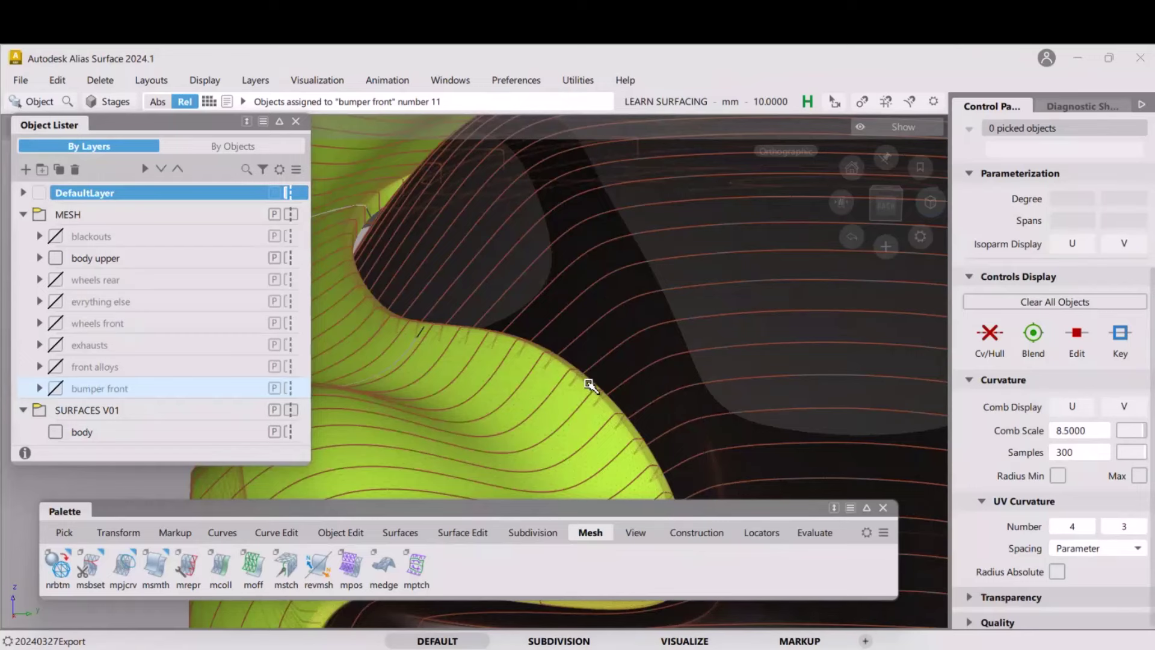
# Examine the section lines along the edge between the green body and the dark canopy, close up and from several rear angles
pyautogui.hotkey('shift', 'alt')
pyautogui.keyDown('alt'); pyautogui.keyDown('shift'); pyautogui.moveTo(574, 349); pyautogui.dragTo(457, 428); pyautogui.keyUp('shift'); pyautogui.keyUp('alt')
pyautogui.keyDown('alt'); pyautogui.keyDown('shift'); pyautogui.moveTo(497, 360); pyautogui.dragTo(503, 381); pyautogui.keyUp('shift'); pyautogui.keyUp('alt')
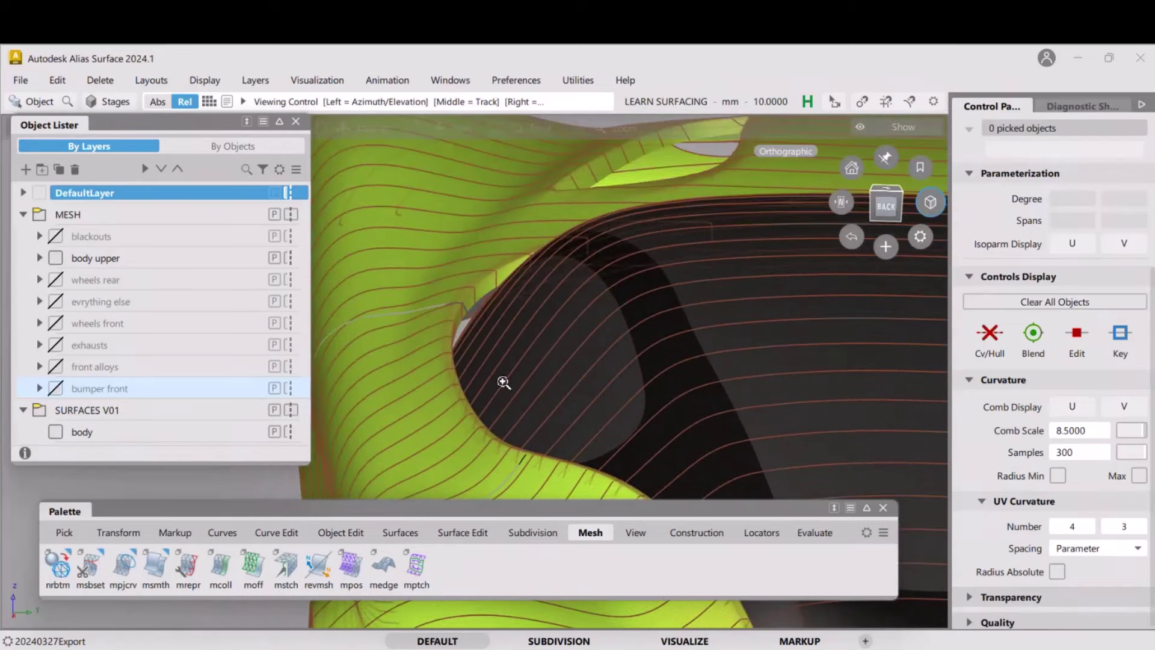
pyautogui.keyDown('alt'); pyautogui.keyDown('shift'); pyautogui.moveTo(550, 371); pyautogui.dragTo(543, 323, button='middle'); pyautogui.keyUp('shift'); pyautogui.keyUp('alt')
pyautogui.keyDown('alt'); pyautogui.keyDown('shift'); pyautogui.moveTo(532, 333); pyautogui.dragTo(540, 355, button='right'); pyautogui.keyUp('shift'); pyautogui.keyUp('alt')
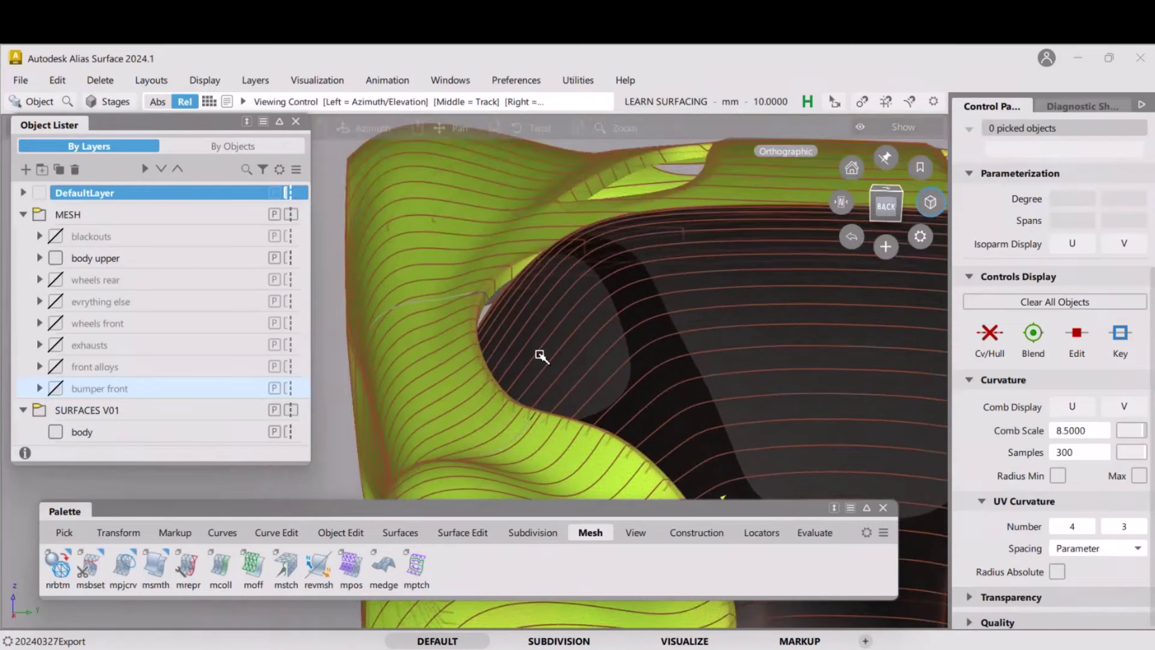
pyautogui.keyDown('alt'); pyautogui.keyDown('shift'); pyautogui.moveTo(540, 356); pyautogui.dragTo(515, 256, button='middle'); pyautogui.keyUp('shift'); pyautogui.keyUp('alt')
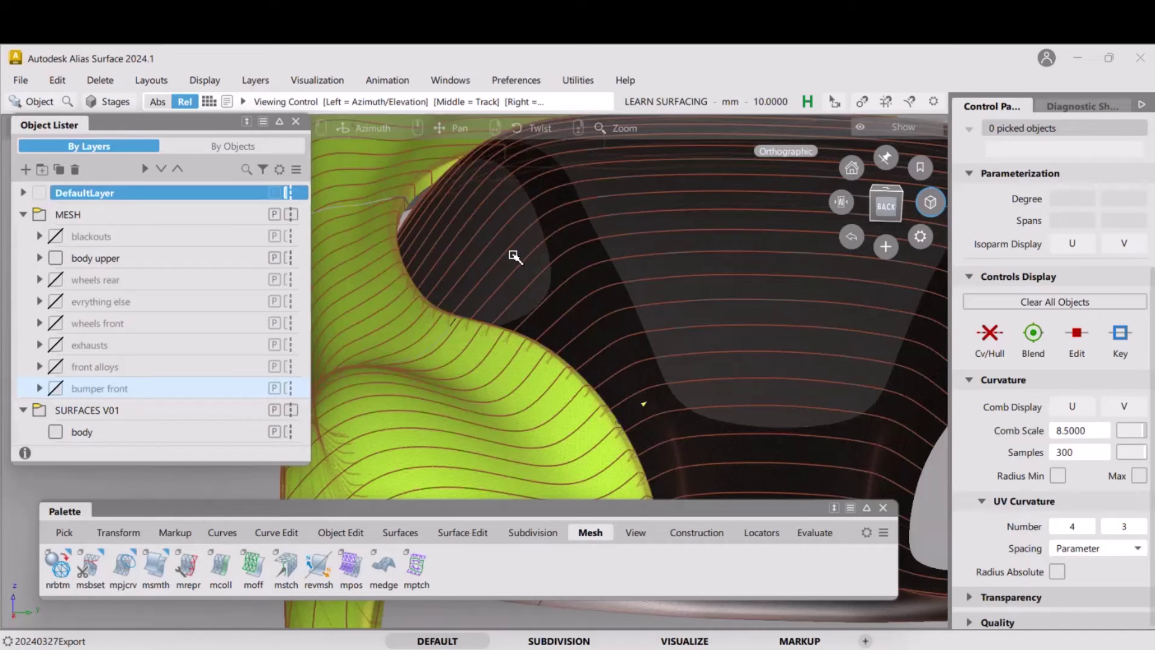
pyautogui.keyDown('alt'); pyautogui.keyDown('shift'); pyautogui.moveTo(513, 257); pyautogui.dragTo(568, 378); pyautogui.keyUp('shift'); pyautogui.keyUp('alt')
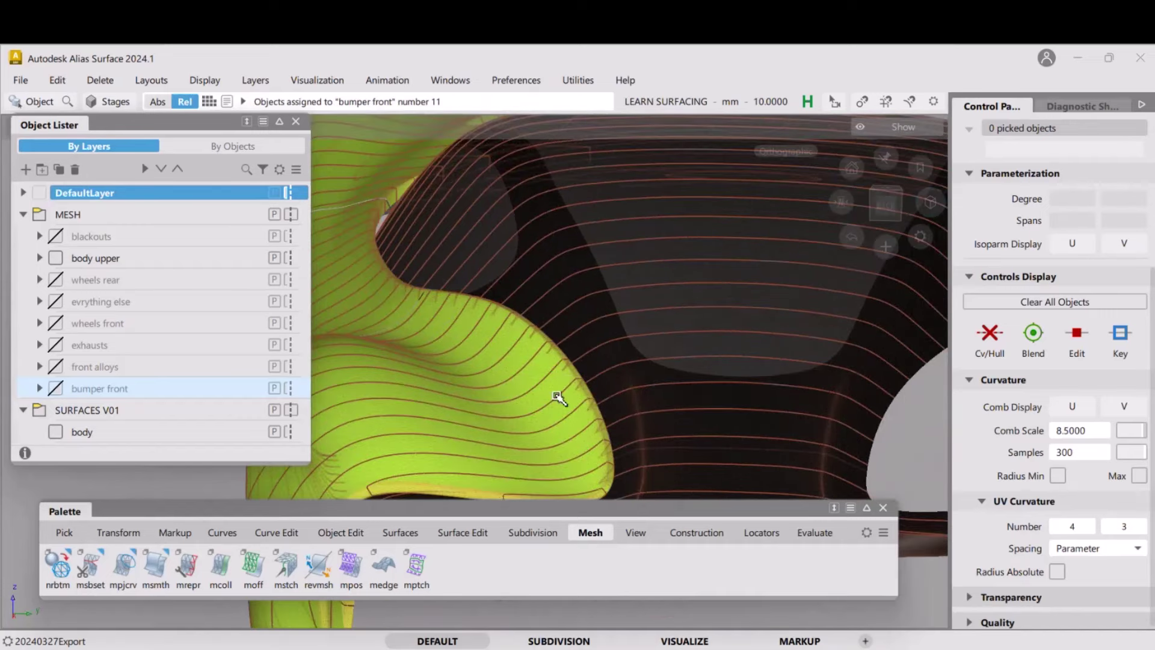
pyautogui.keyDown('alt'); pyautogui.keyDown('shift'); pyautogui.moveTo(536, 349); pyautogui.dragTo(557, 363); pyautogui.keyUp('shift'); pyautogui.keyUp('alt')
pyautogui.keyDown('alt'); pyautogui.keyDown('shift'); pyautogui.moveTo(555, 306); pyautogui.dragTo(542, 343, button='right'); pyautogui.keyUp('shift'); pyautogui.keyUp('alt')
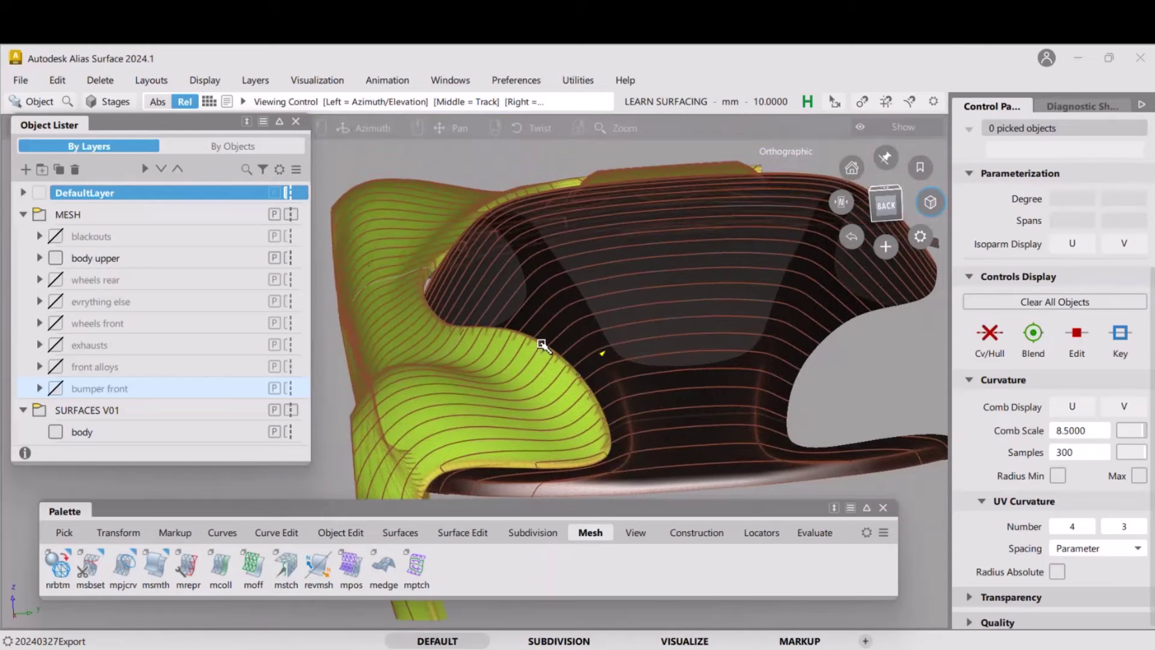
pyautogui.keyDown('alt'); pyautogui.keyDown('shift'); pyautogui.moveTo(541, 343); pyautogui.dragTo(558, 351); pyautogui.keyUp('shift'); pyautogui.keyUp('alt')
pyautogui.keyDown('alt'); pyautogui.keyDown('shift'); pyautogui.moveTo(532, 309); pyautogui.dragTo(544, 335, button='middle'); pyautogui.keyUp('shift'); pyautogui.keyUp('alt')
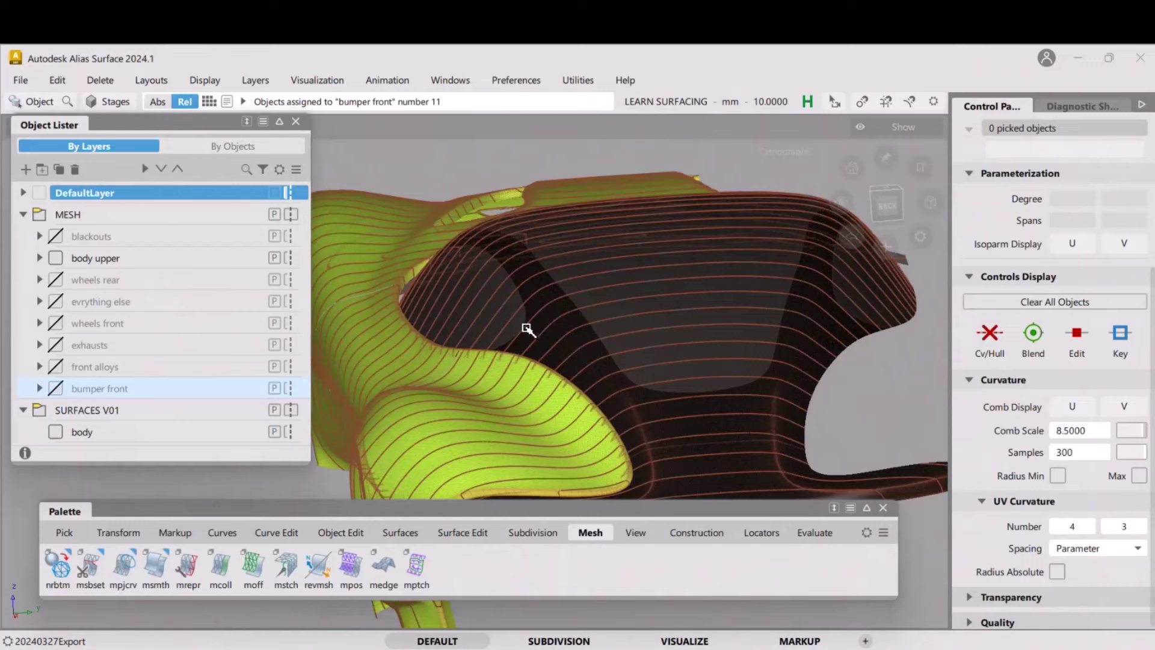
pyautogui.keyDown('alt'); pyautogui.keyDown('shift'); pyautogui.moveTo(503, 322); pyautogui.dragTo(518, 310); pyautogui.keyUp('shift'); pyautogui.keyUp('alt')
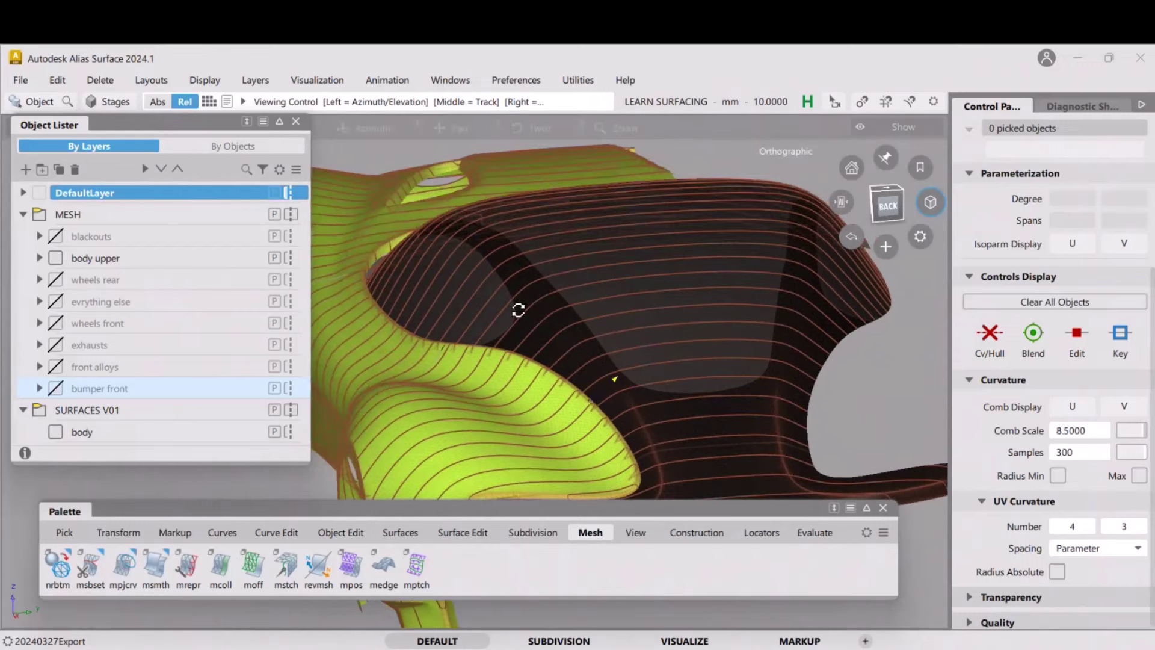
pyautogui.scroll(-2, 554, 322)
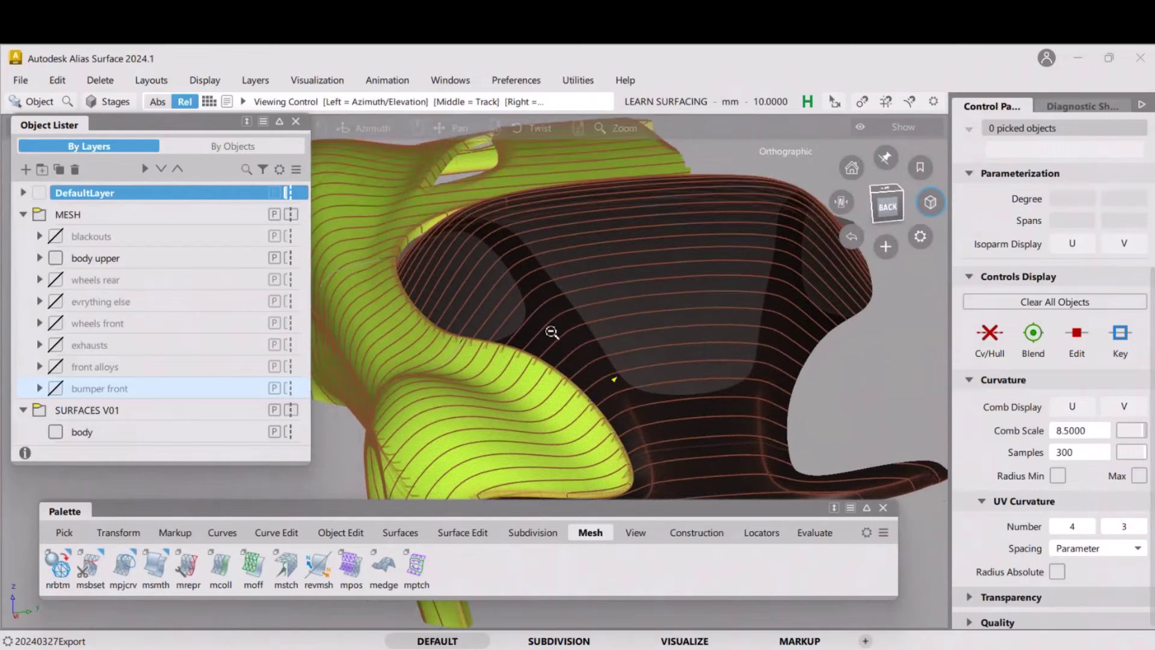
pyautogui.keyDown('alt'); pyautogui.keyDown('shift'); pyautogui.moveTo(552, 332); pyautogui.dragTo(521, 382); pyautogui.keyUp('shift'); pyautogui.keyUp('alt')
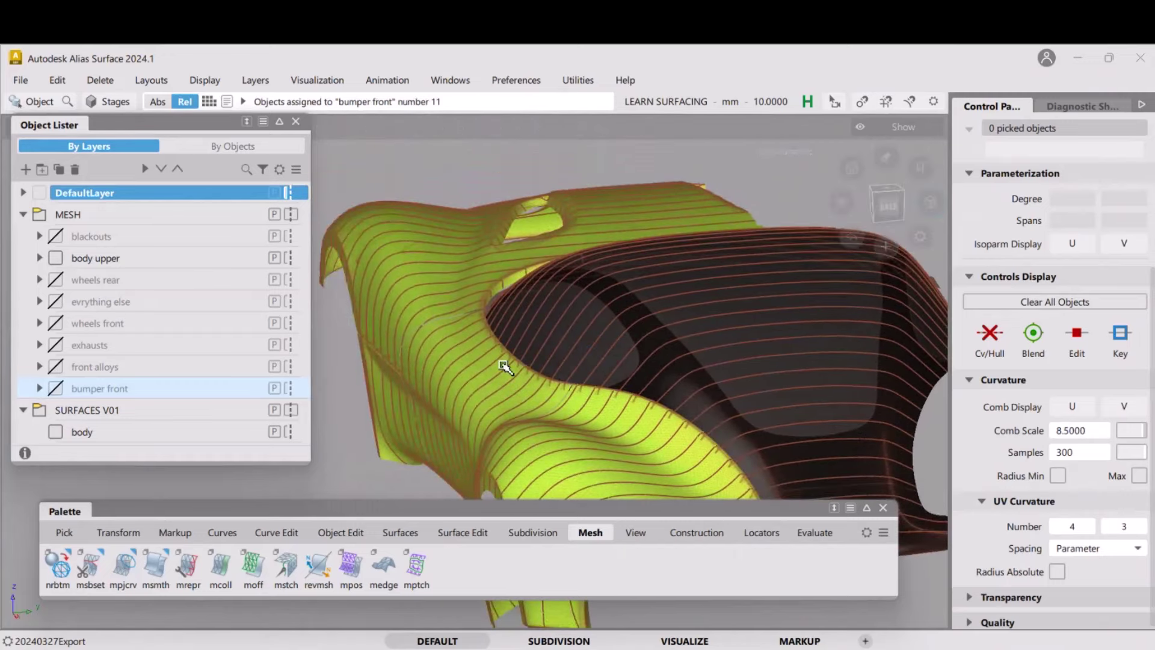
pyautogui.keyDown('alt'); pyautogui.keyDown('shift'); pyautogui.moveTo(503, 365); pyautogui.dragTo(565, 283, button='right'); pyautogui.keyUp('shift'); pyautogui.keyUp('alt')
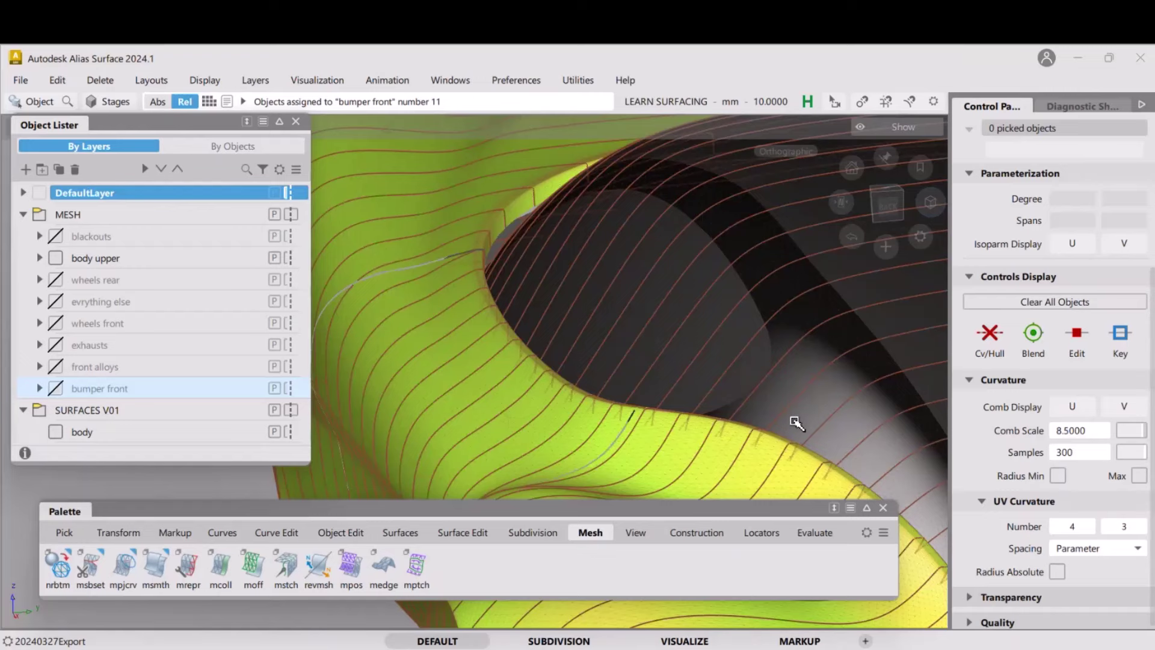
pyautogui.keyDown('alt'); pyautogui.keyDown('shift'); pyautogui.moveTo(795, 423); pyautogui.dragTo(675, 381); pyautogui.keyUp('shift'); pyautogui.keyUp('alt')
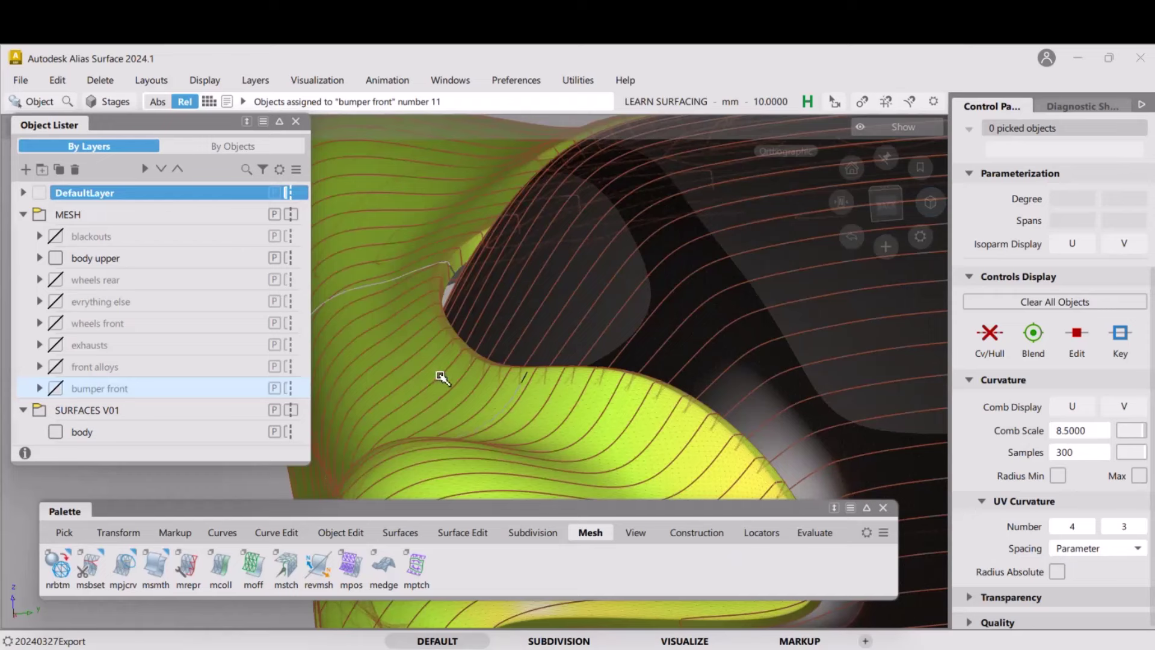
pyautogui.keyDown('alt'); pyautogui.keyDown('shift'); pyautogui.moveTo(451, 337); pyautogui.dragTo(602, 295); pyautogui.keyUp('shift'); pyautogui.keyUp('alt')
pyautogui.keyDown('alt'); pyautogui.keyDown('shift'); pyautogui.moveTo(588, 342); pyautogui.dragTo(443, 466); pyautogui.keyUp('shift'); pyautogui.keyUp('alt')
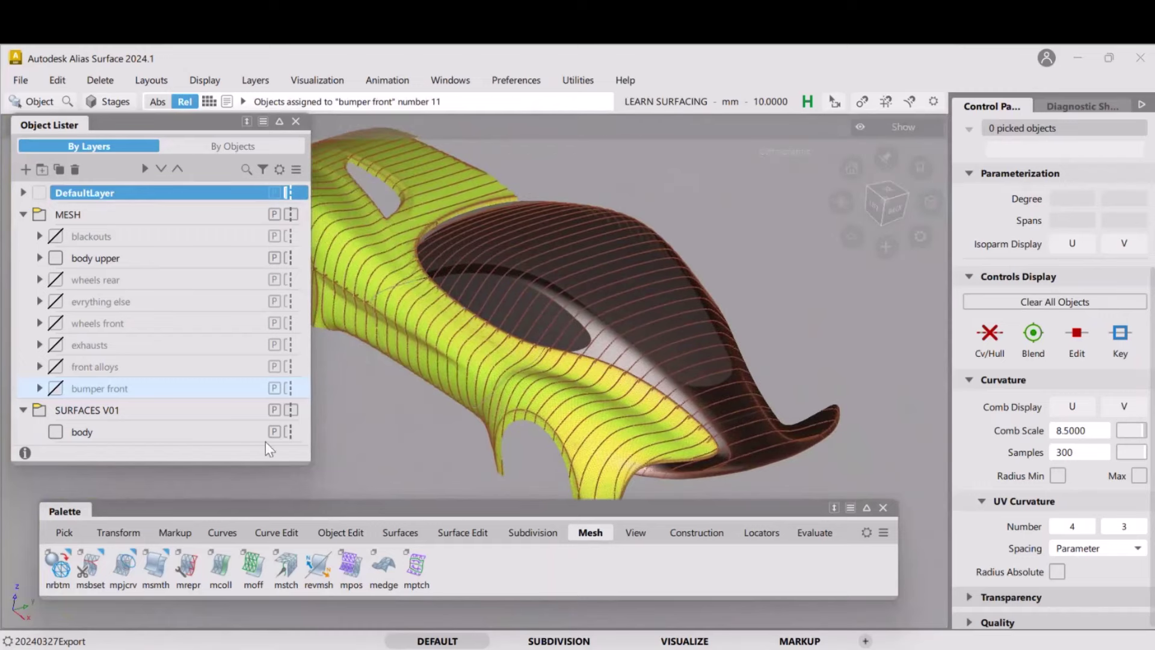
# Create a new layer in the MESH folder and name it "glass house"
pyautogui.rightClick(73, 215)
pyautogui.click(126, 283)
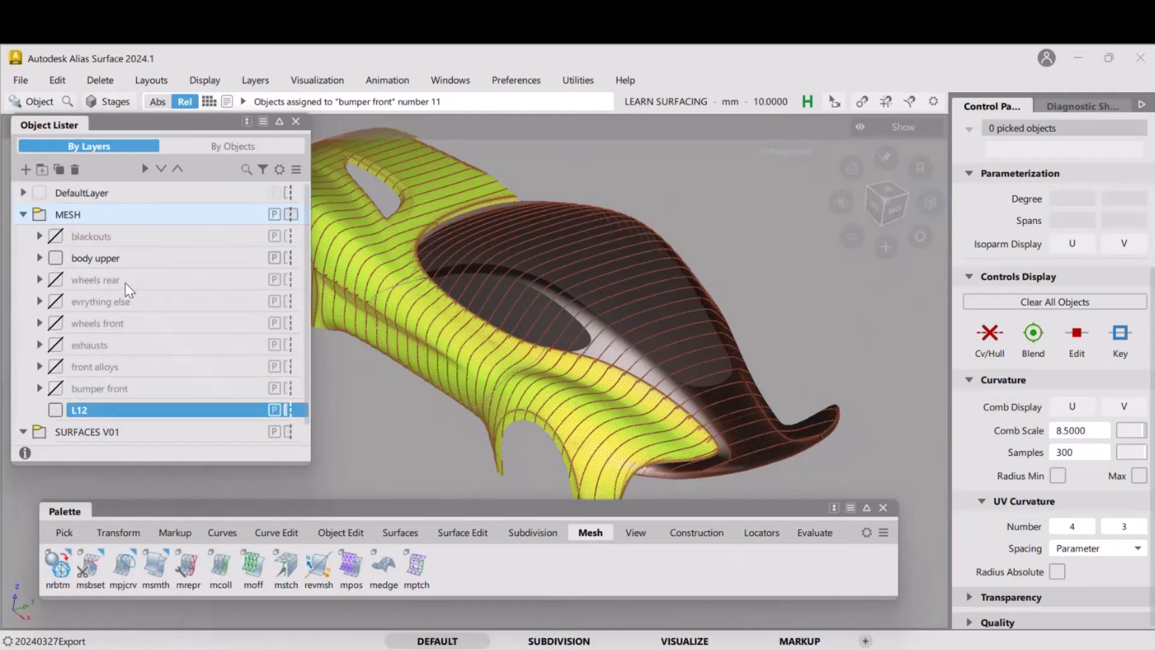
pyautogui.doubleClick(89, 411)
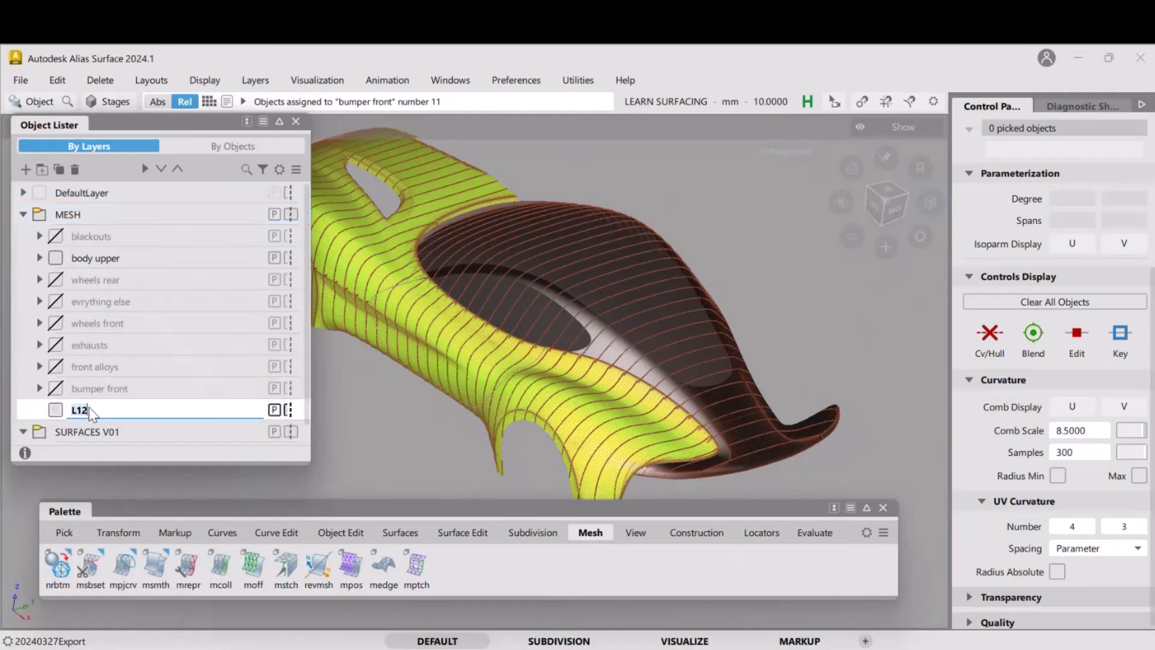
pyautogui.write('glass house')
pyautogui.press('Return')
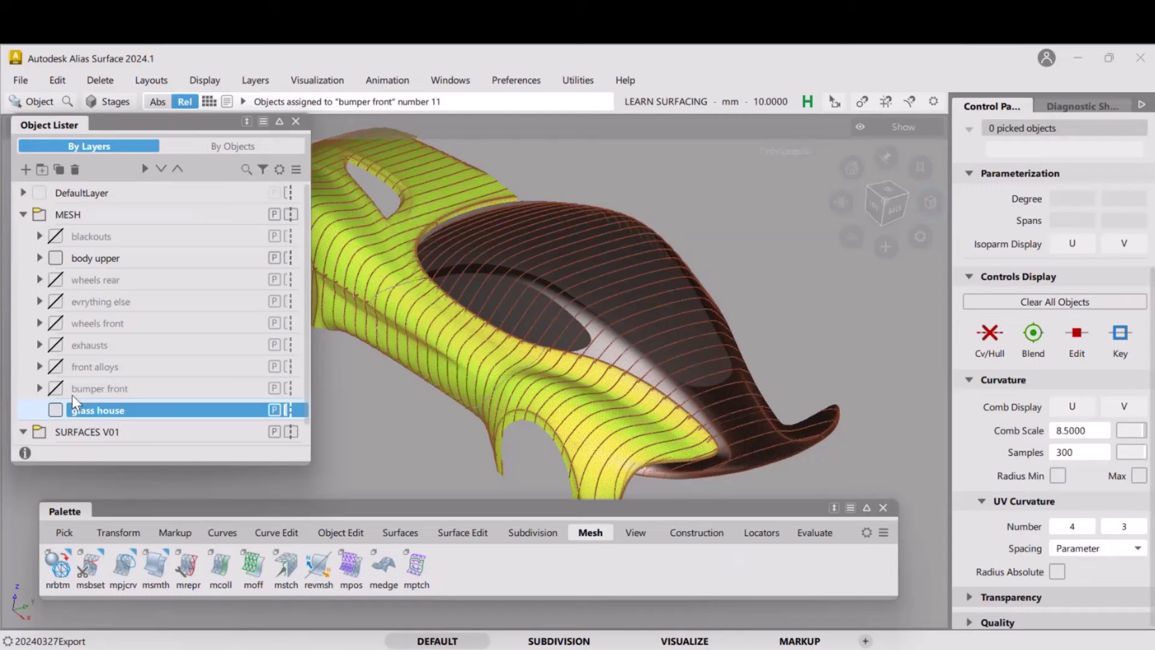
# Select the dark canopy and window meshes, including Plane004, and assign them to the "glass house" layer
pyautogui.keyDown('ctrl'); pyautogui.keyDown('shift'); pyautogui.moveTo(628, 368); pyautogui.dragTo(638, 402); pyautogui.keyUp('shift'); pyautogui.keyUp('ctrl')
pyautogui.click(630, 343)
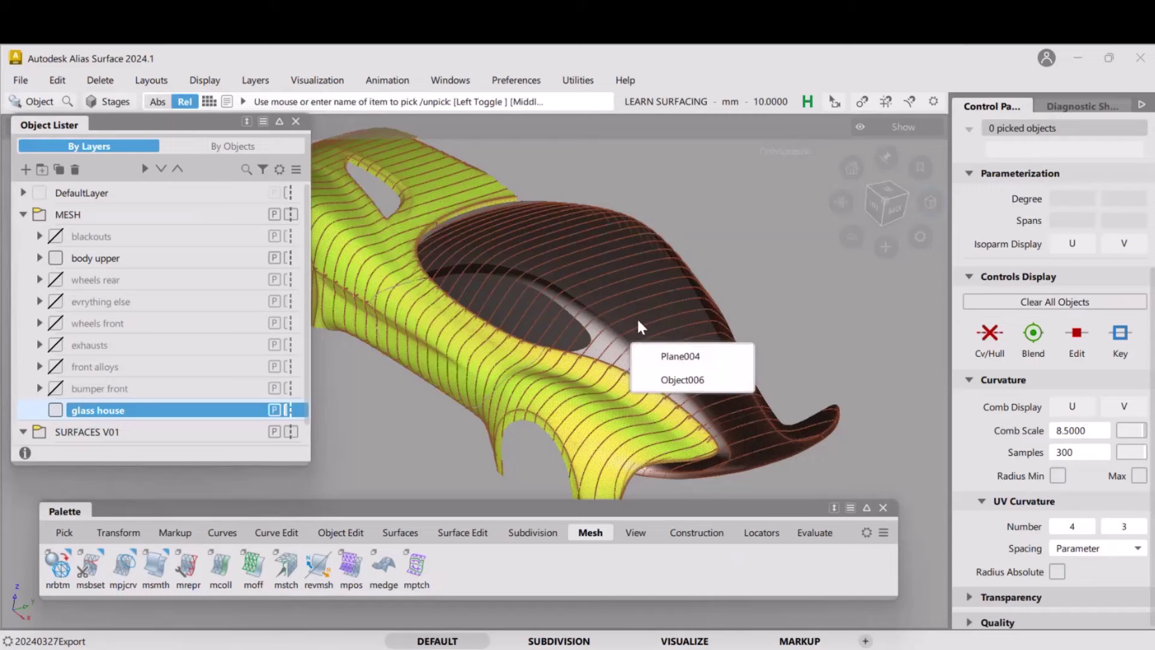
pyautogui.click(680, 356)
pyautogui.keyDown('alt'); pyautogui.keyDown('shift'); pyautogui.moveTo(727, 278); pyautogui.dragTo(637, 265); pyautogui.keyUp('shift'); pyautogui.keyUp('alt')
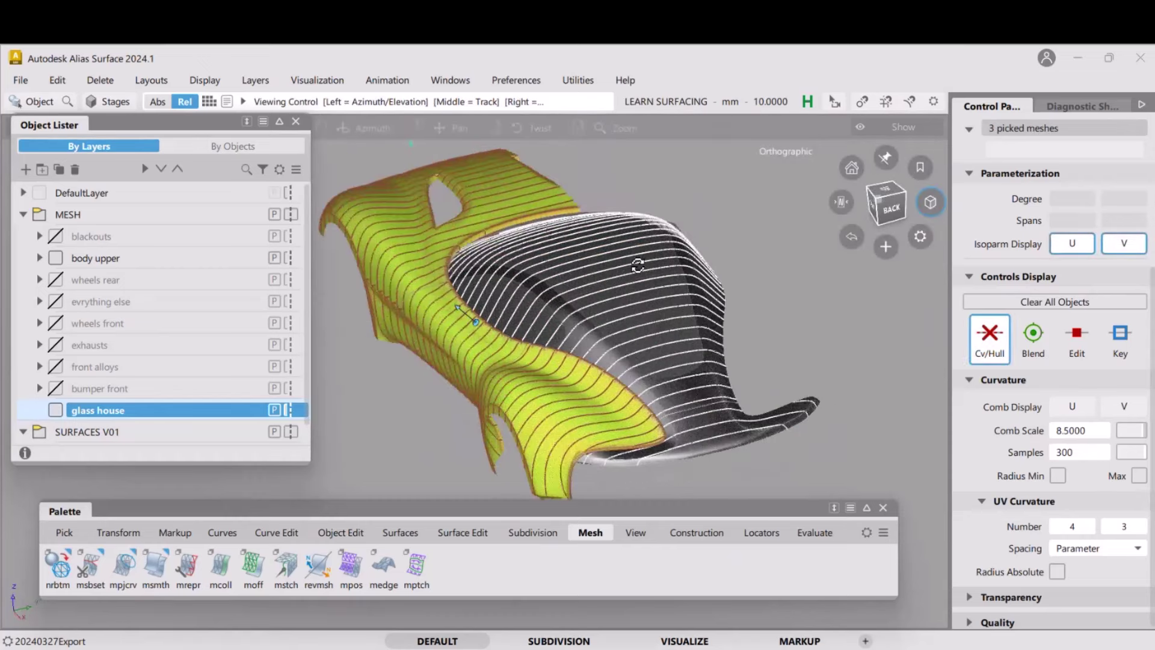
pyautogui.rightClick(98, 410)
pyautogui.click(164, 247)
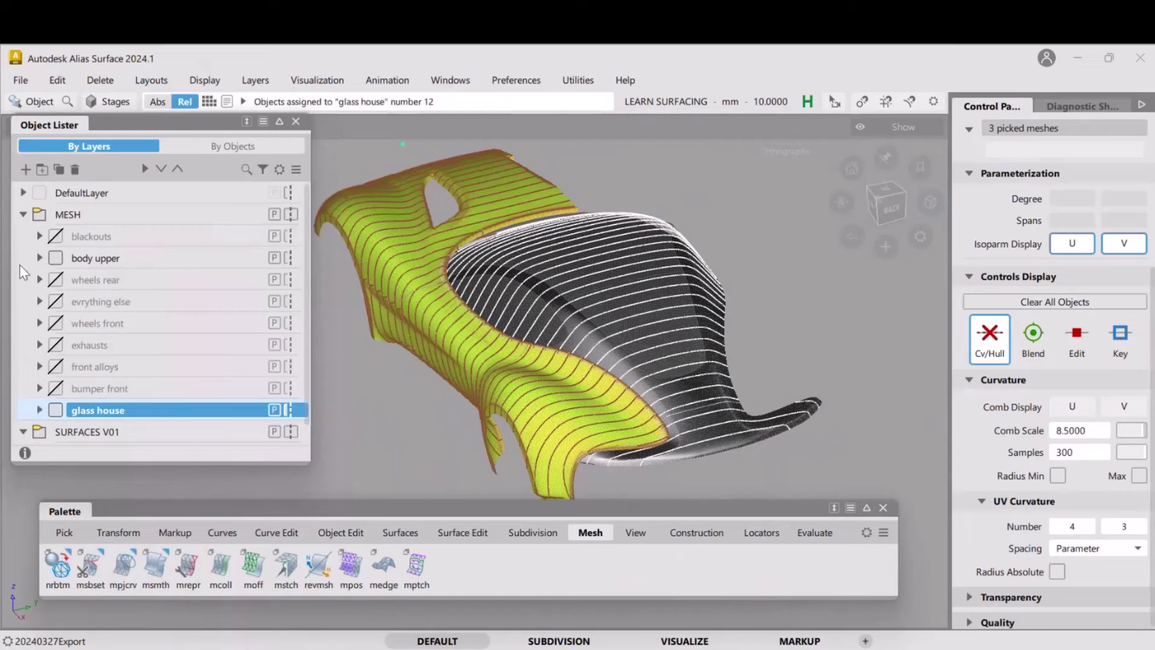
# Hide the "body upper" layer and show the glass house meshes deselected and unshaded
pyautogui.click(54, 258)
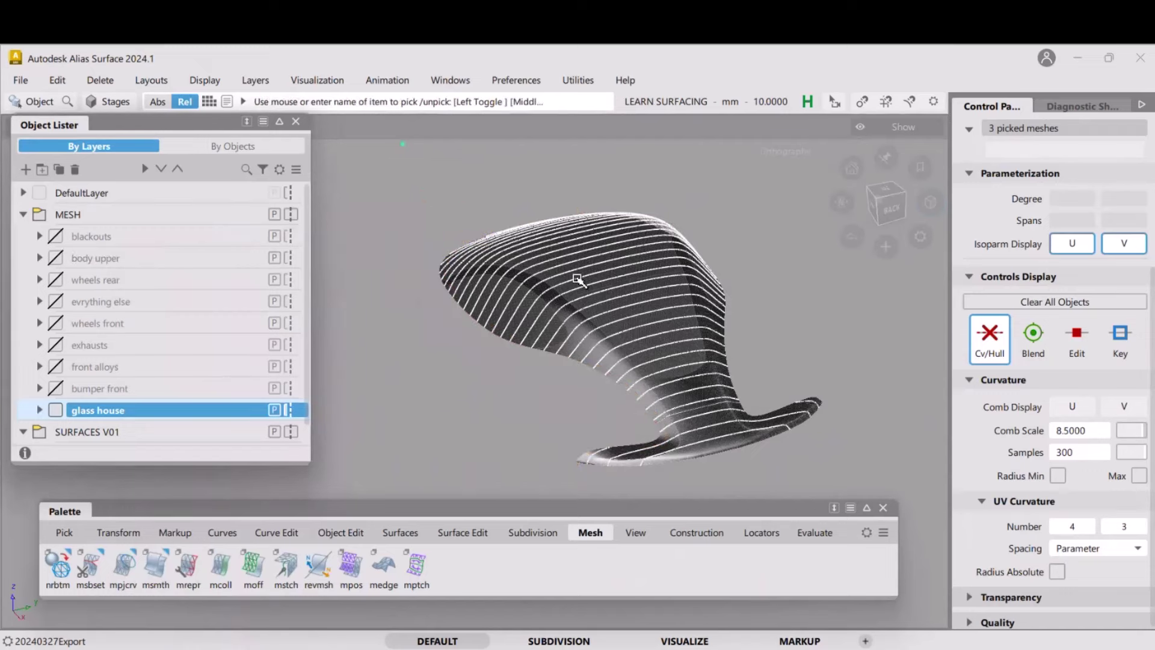
pyautogui.press('F12')
pyautogui.click(603, 414)
pyautogui.moveTo(546, 296)
pyautogui.keyDown('alt'); pyautogui.keyDown('shift'); pyautogui.mouseDown()
pyautogui.moveTo(584, 319)
pyautogui.moveTo(582, 330)
pyautogui.moveTo(609, 317)
pyautogui.mouseUp(); pyautogui.keyUp('shift'); pyautogui.keyUp('alt')
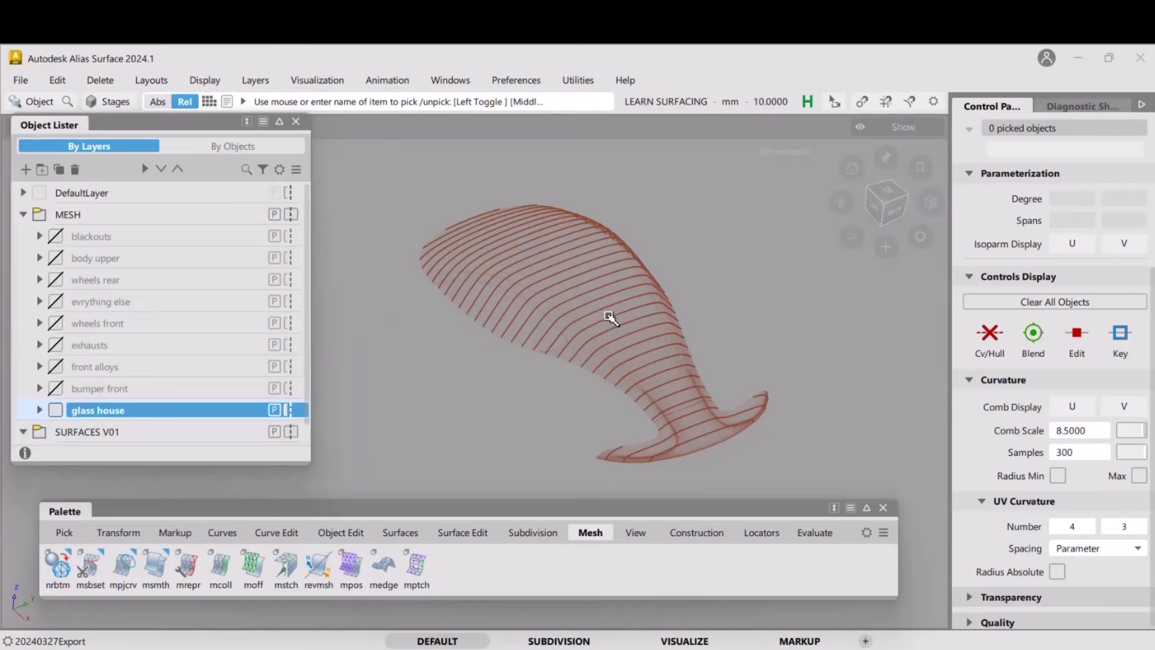
pyautogui.keyDown('alt'); pyautogui.keyDown('shift'); pyautogui.moveTo(639, 278); pyautogui.dragTo(641, 314); pyautogui.keyUp('shift'); pyautogui.keyUp('alt')
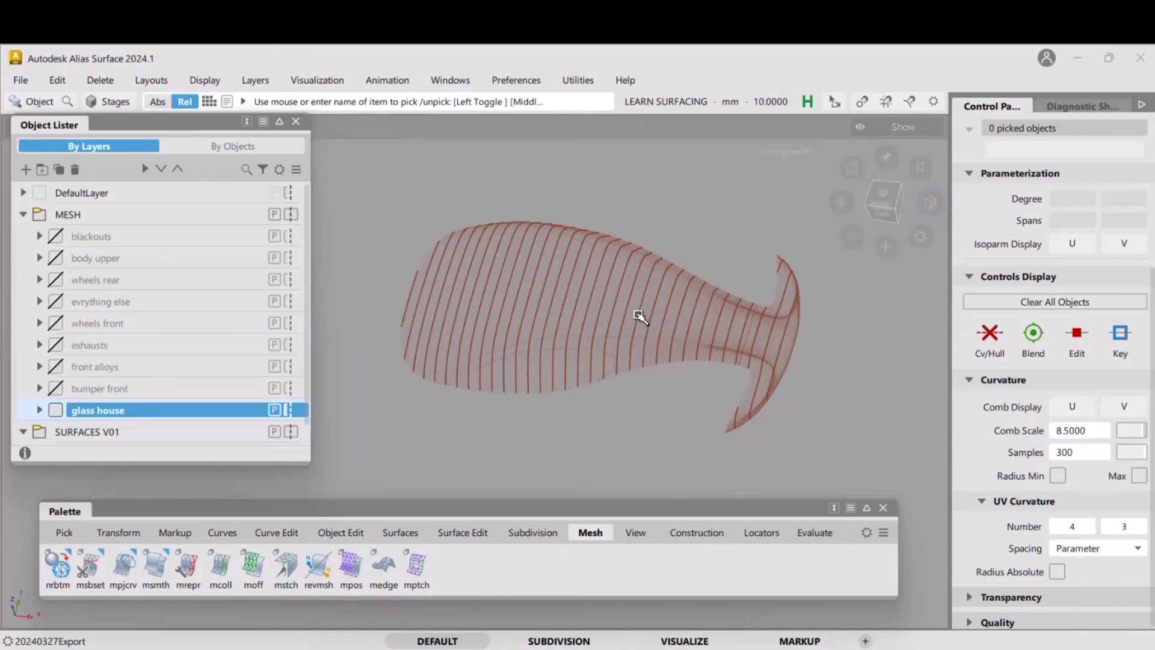
# Turn off the X axis aligned cross sections and add an Axis Discrete Y section at location 0
pyautogui.click(451, 81)
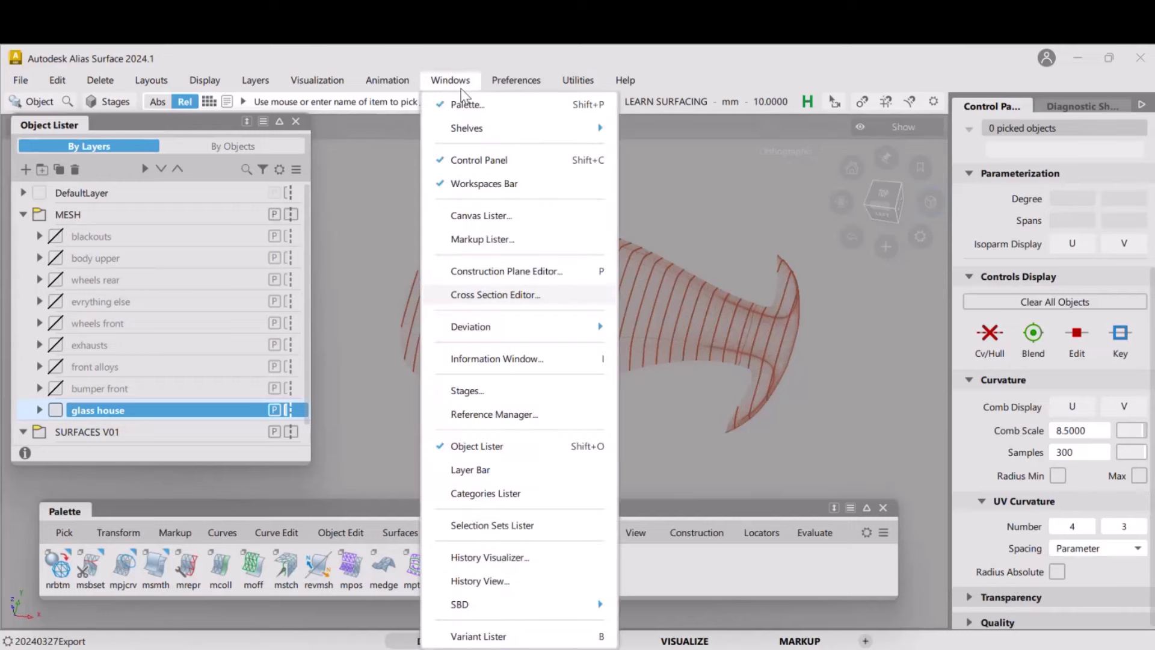
pyautogui.click(528, 299)
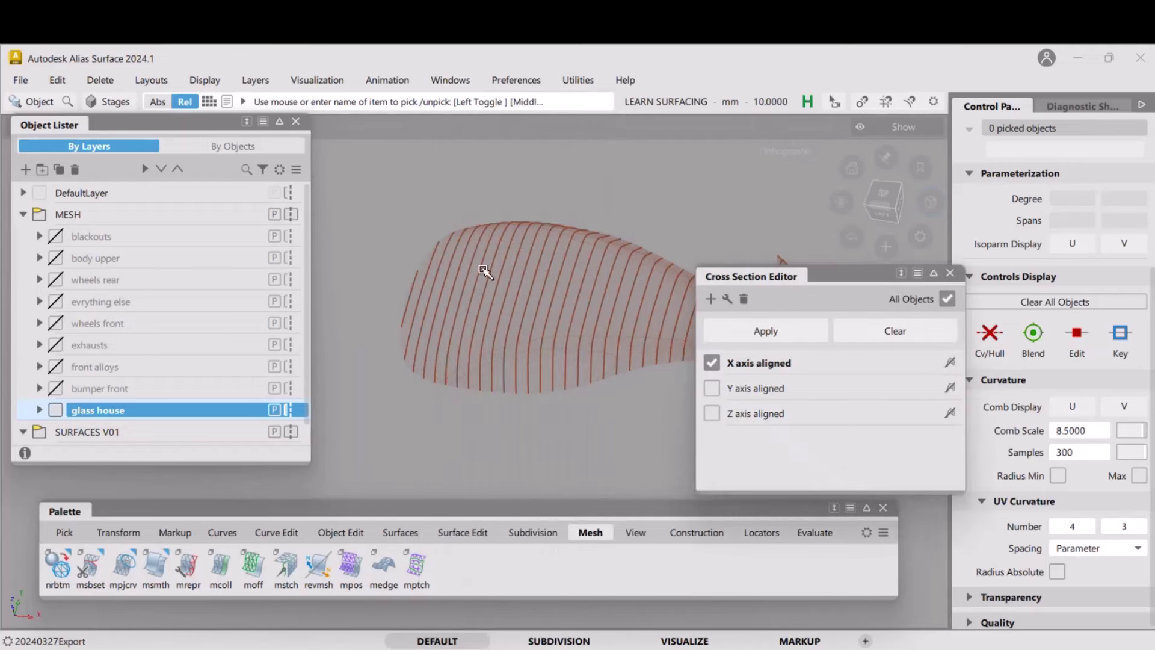
pyautogui.click(712, 362)
pyautogui.click(711, 298)
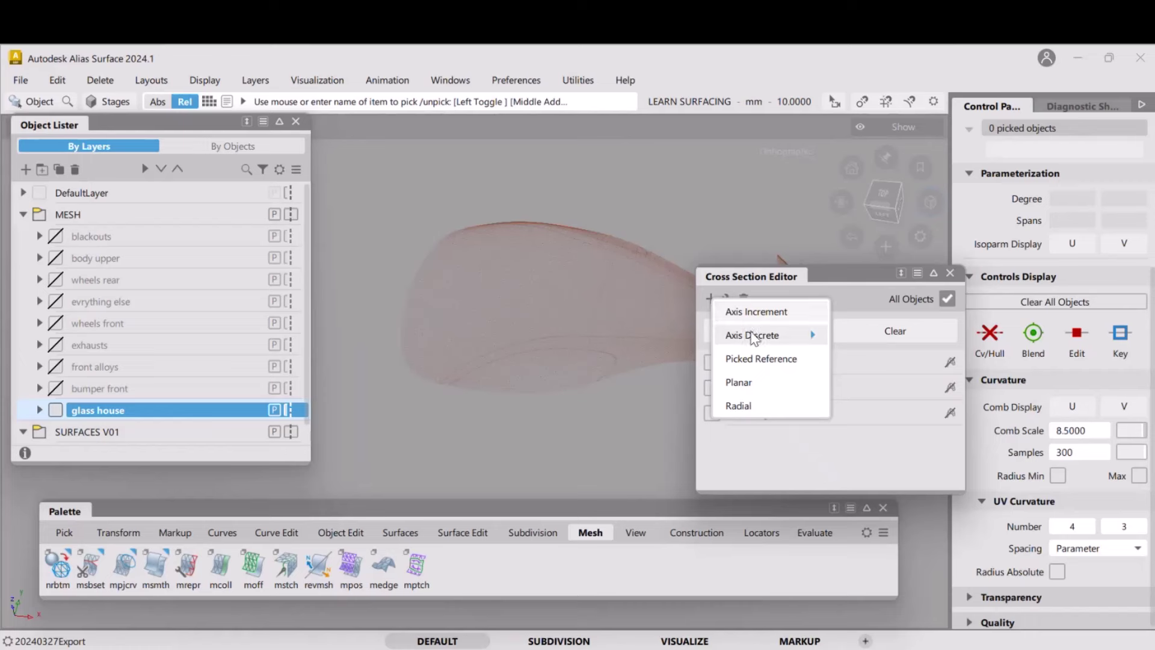
pyautogui.moveTo(756, 340)
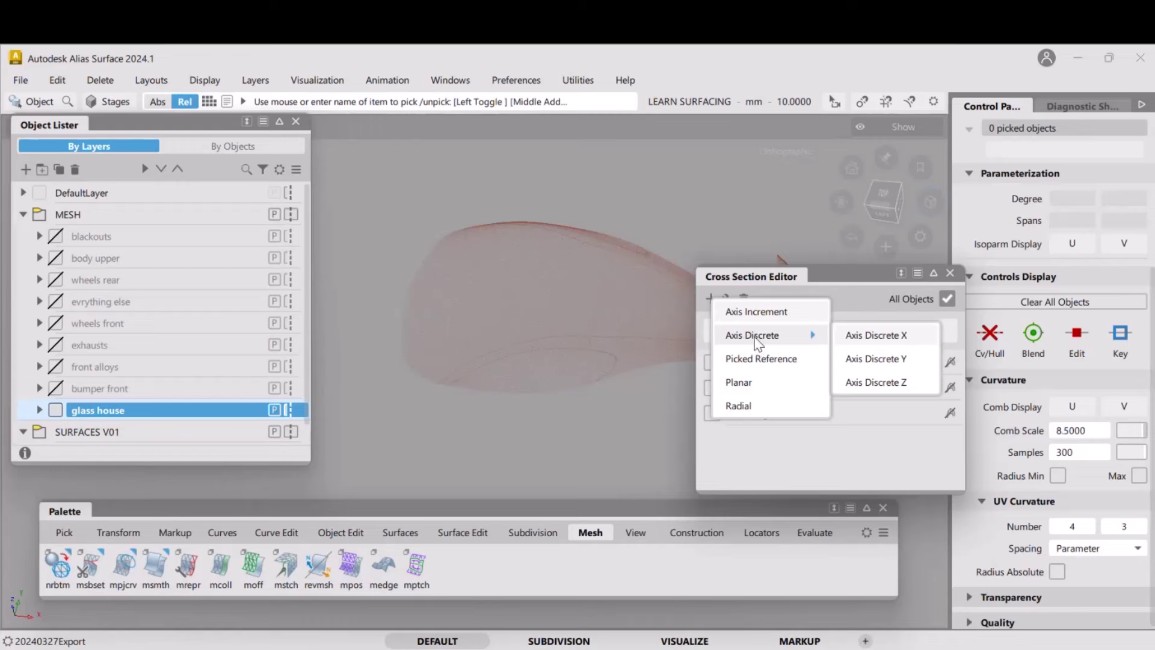
pyautogui.click(882, 361)
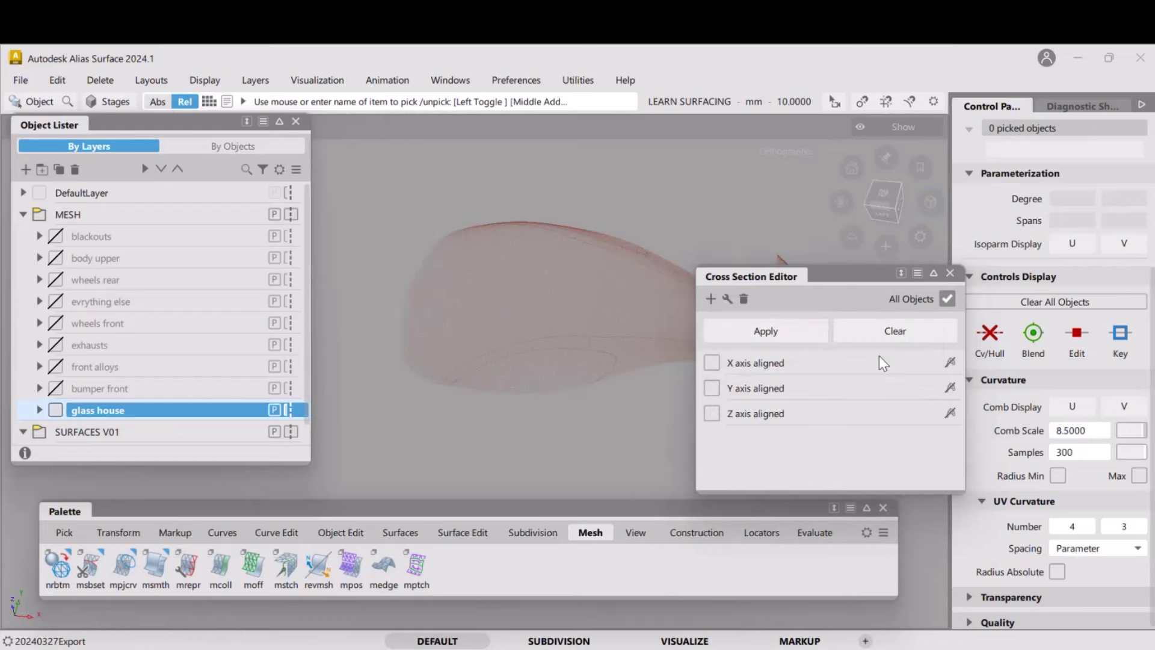
pyautogui.click(617, 234)
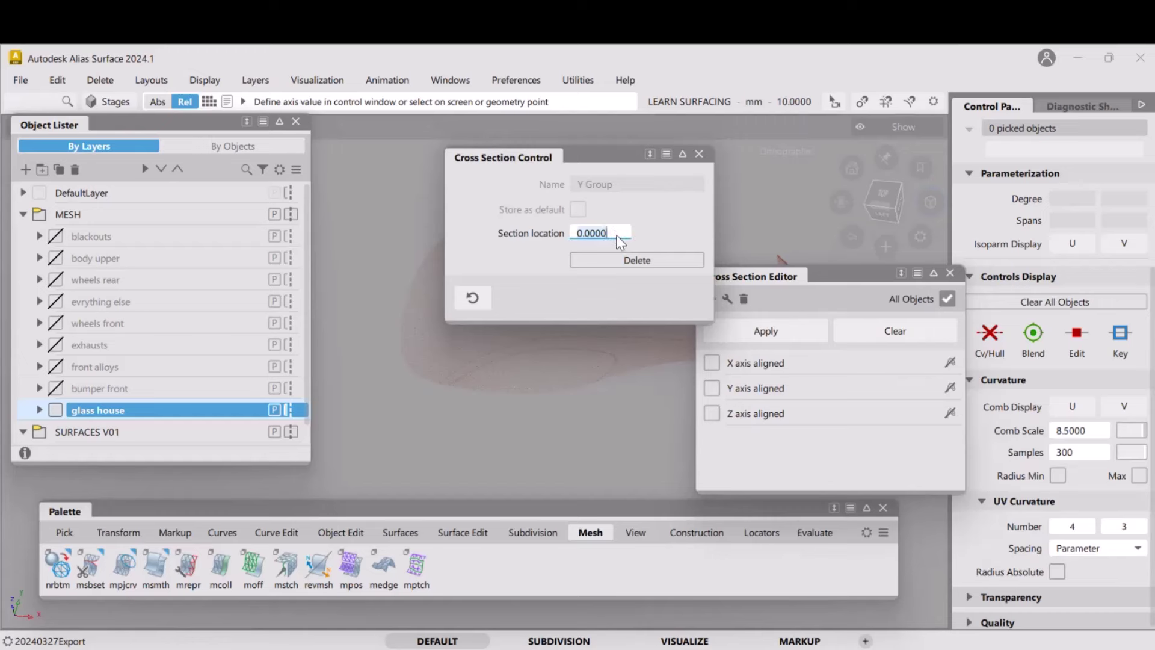
pyautogui.press('Return')
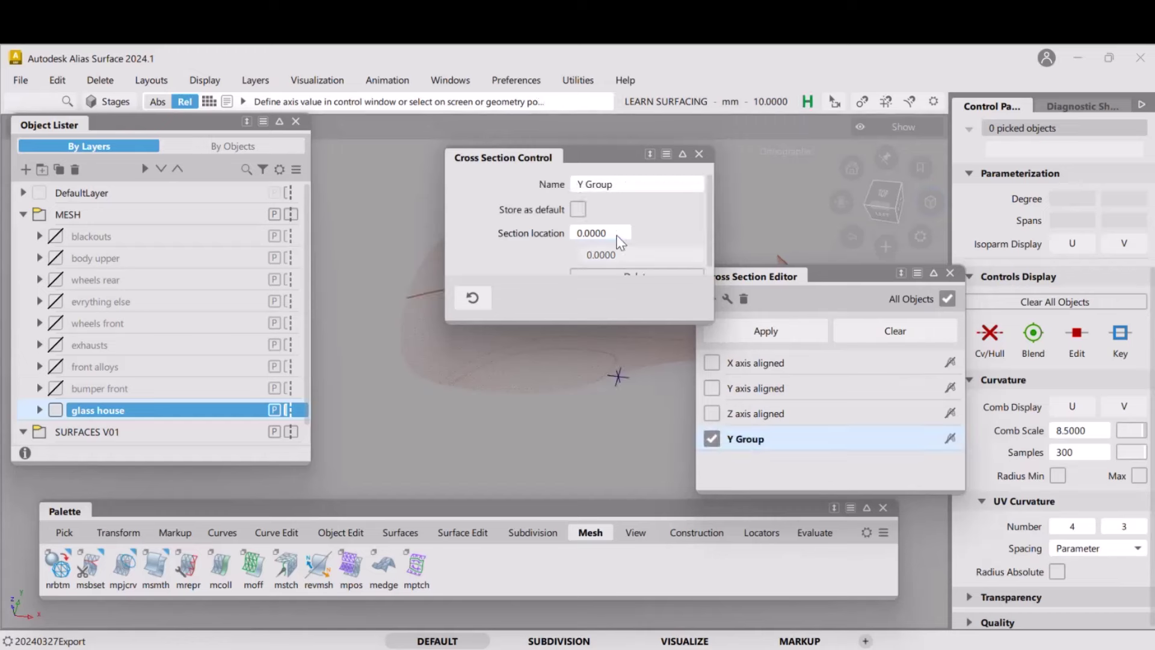
# Rename the new Y section group to "Y0" and close the Cross Section Control and Cross Section Editor
pyautogui.click(699, 153)
pyautogui.doubleClick(762, 445)
pyautogui.click(610, 185)
pyautogui.press('BackSpace')
pyautogui.press('BackSpace')
pyautogui.press('Return')
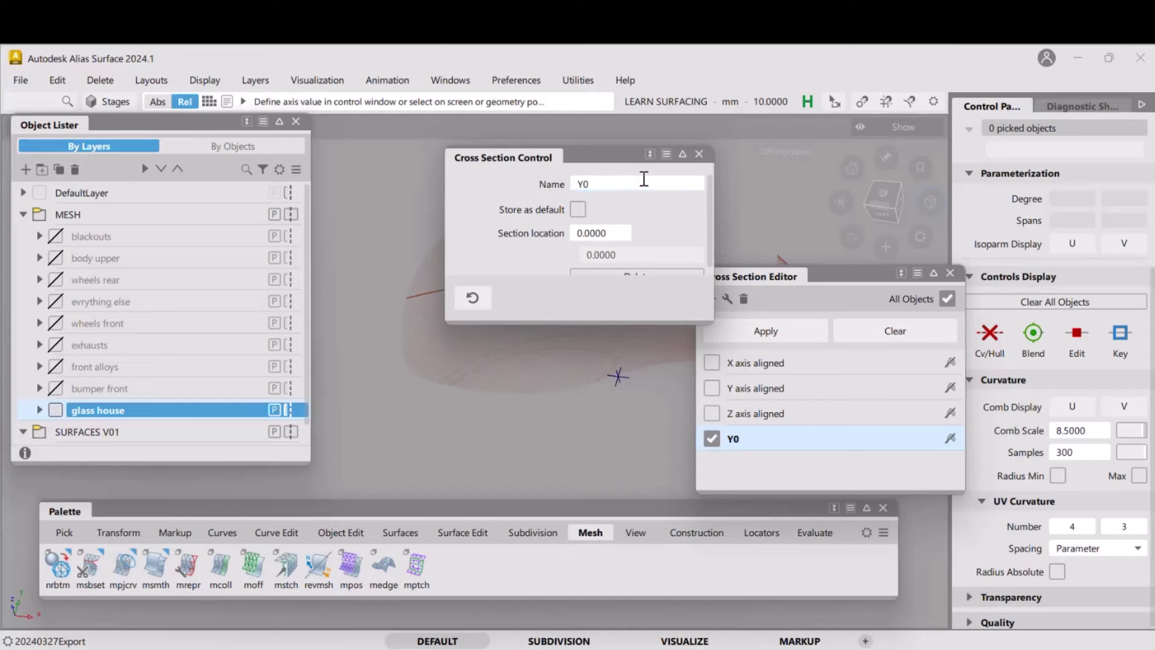
pyautogui.click(699, 154)
pyautogui.click(950, 276)
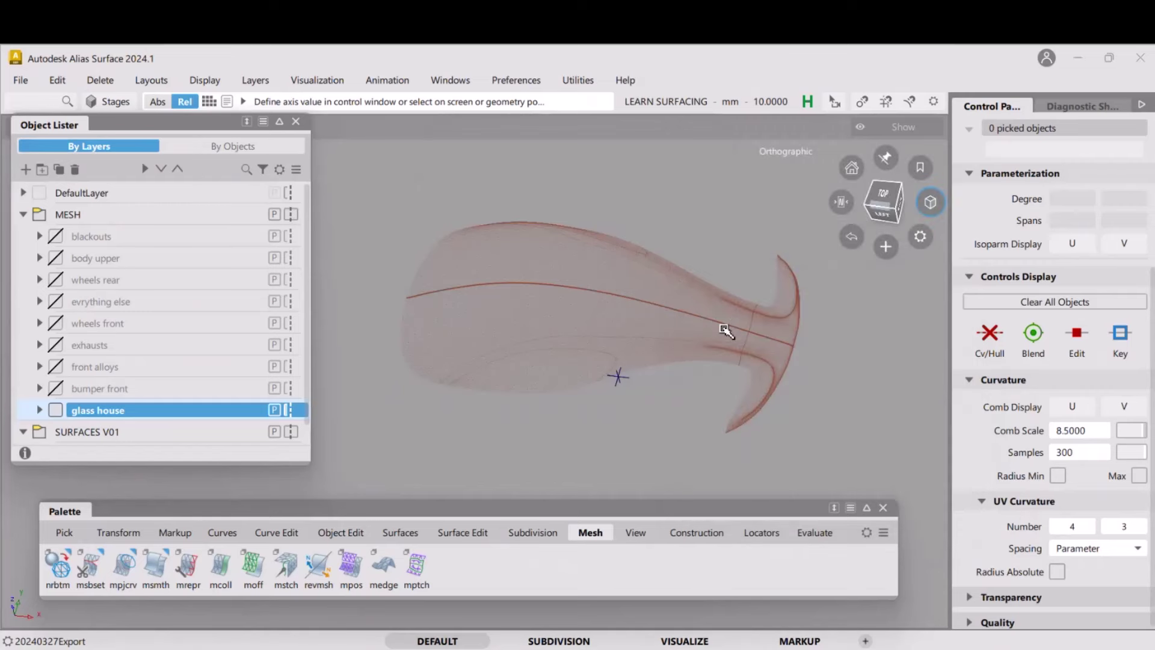
# Inspect the centreline section along the glass house from the side and from above, with the Cross Section Editor reopened
pyautogui.click(886, 215)
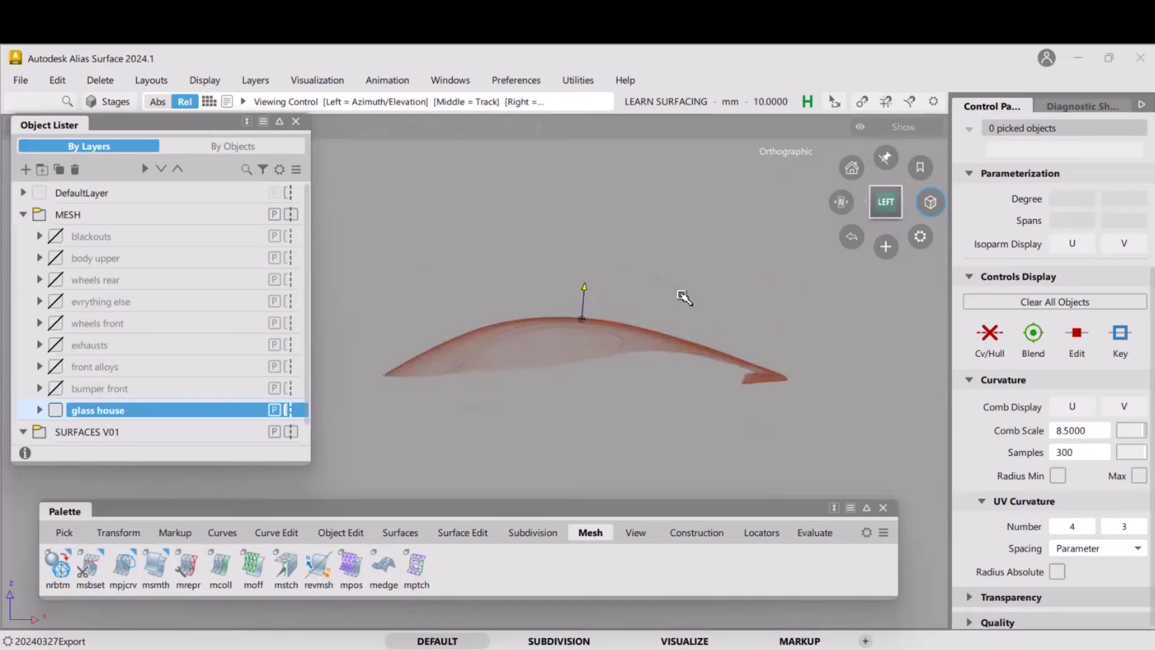
pyautogui.keyDown('alt'); pyautogui.keyDown('shift'); pyautogui.moveTo(684, 297); pyautogui.dragTo(623, 326); pyautogui.keyUp('shift'); pyautogui.keyUp('alt')
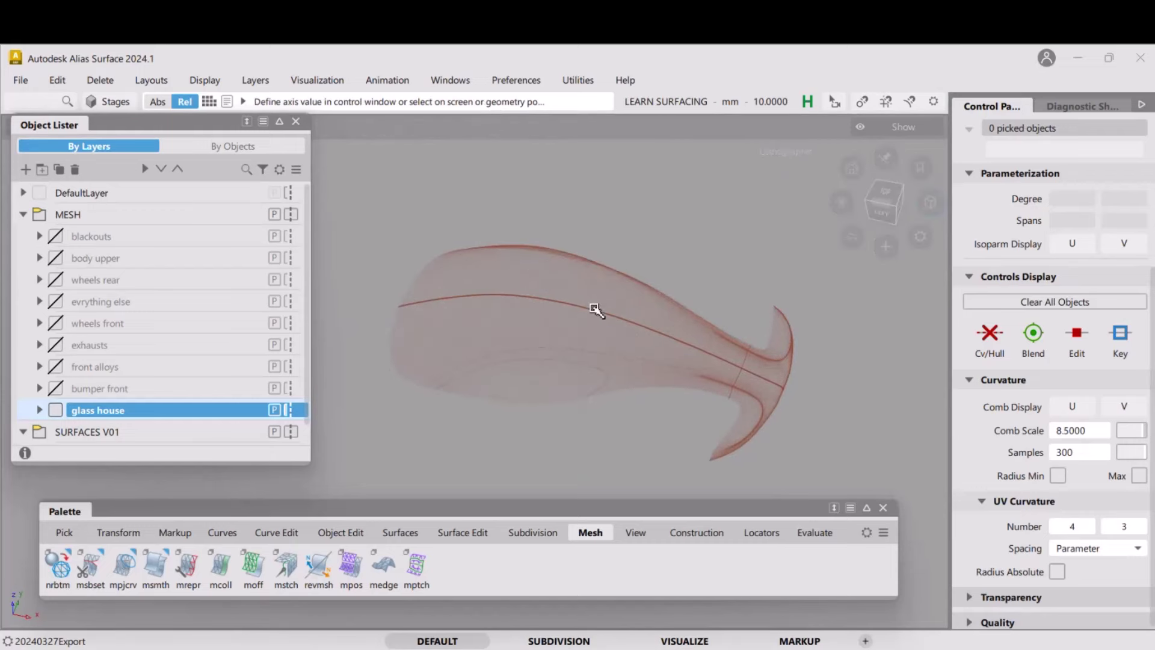
pyautogui.click(450, 81)
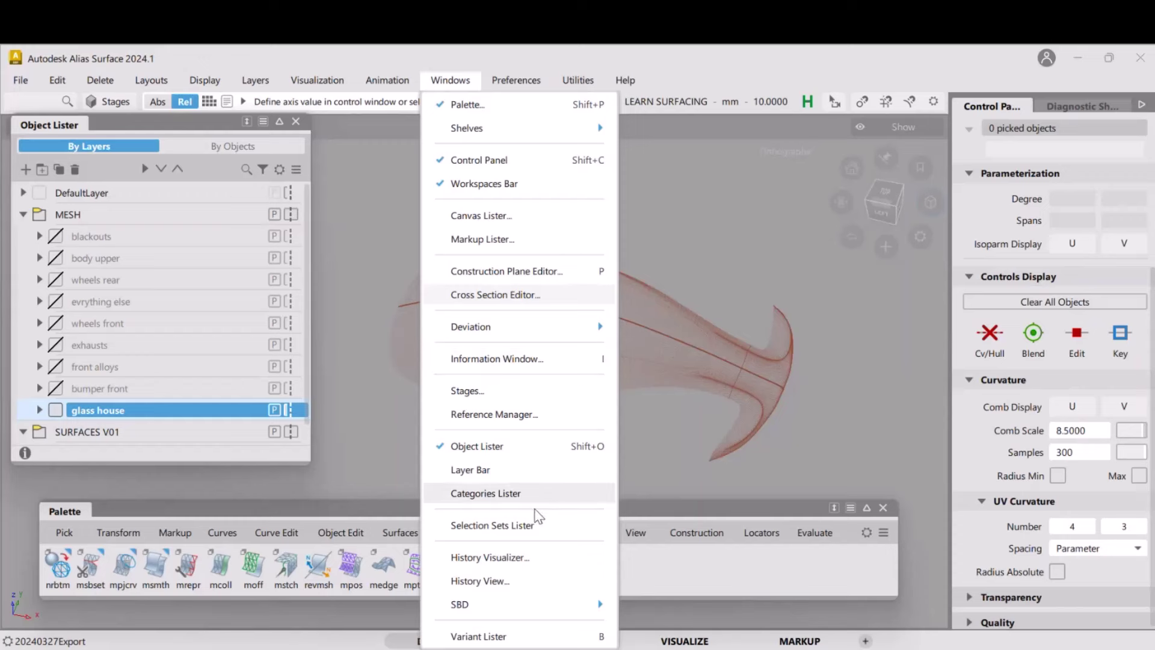
pyautogui.click(534, 296)
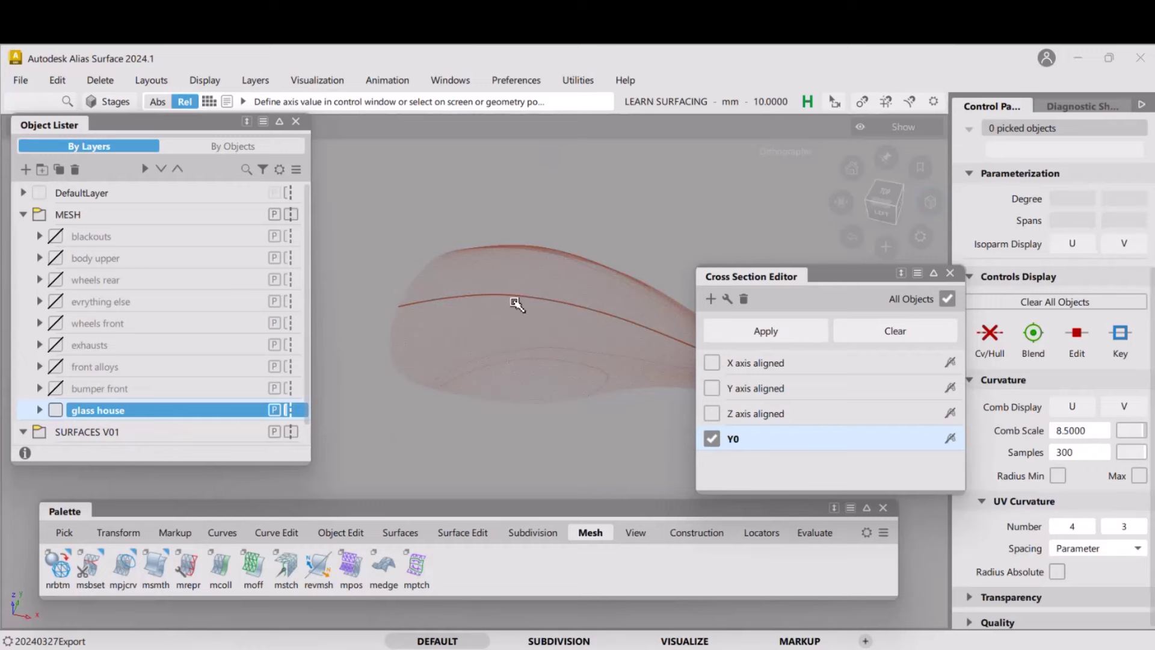
pyautogui.keyDown('alt'); pyautogui.keyDown('shift'); pyautogui.moveTo(472, 300); pyautogui.dragTo(556, 311, button='right'); pyautogui.keyUp('shift'); pyautogui.keyUp('alt')
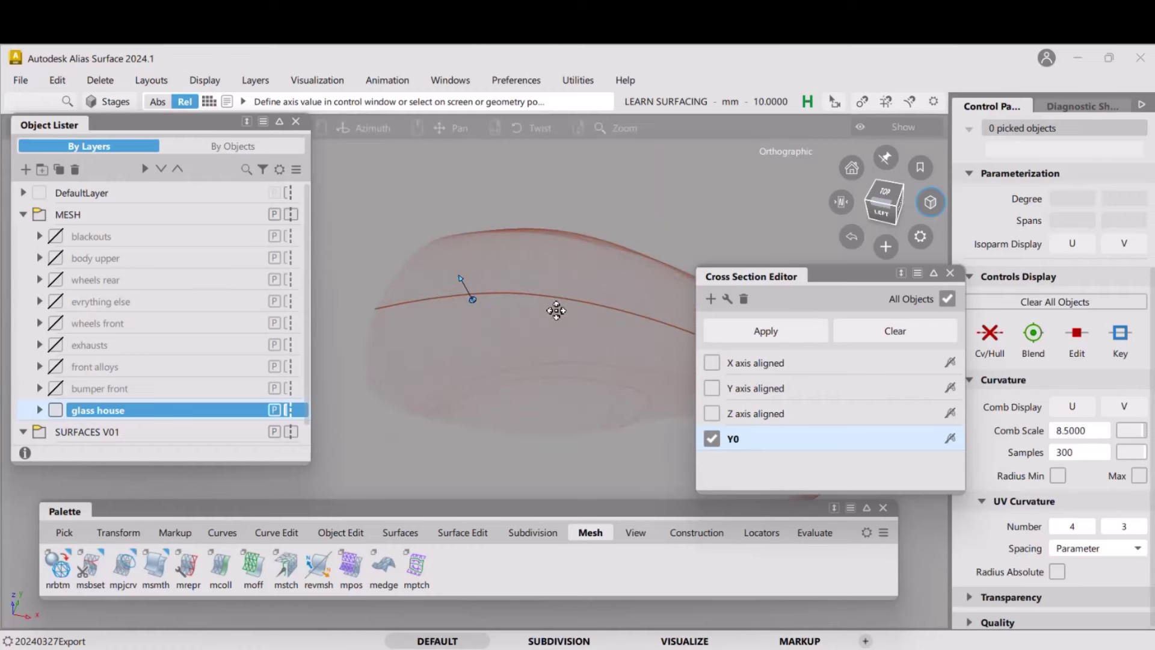
# Promote the main Y0 centreline section along the glass house to a NURBS curve with a tolerance of 0.1
pyautogui.keyDown('alt'); pyautogui.keyDown('shift'); pyautogui.moveTo(556, 311); pyautogui.dragTo(561, 281, button='middle'); pyautogui.keyUp('shift'); pyautogui.keyUp('alt')
pyautogui.keyDown('ctrl'); pyautogui.keyDown('shift'); pyautogui.click(497, 305); pyautogui.keyUp('shift'); pyautogui.keyUp('ctrl')
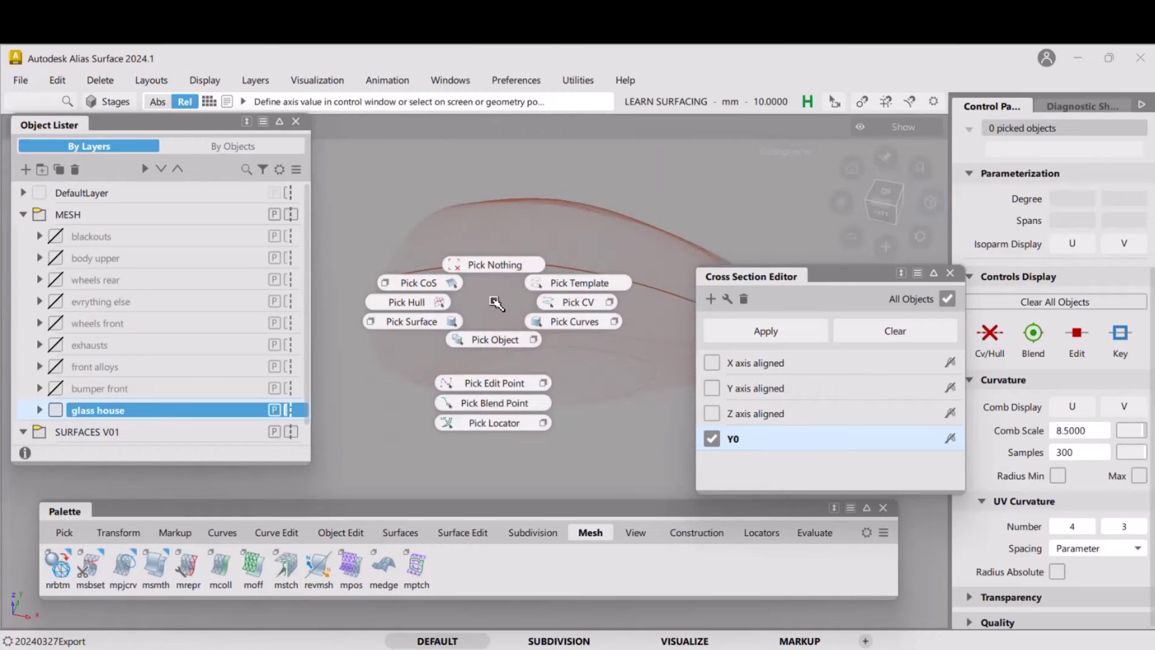
pyautogui.click(728, 299)
pyautogui.click(843, 310)
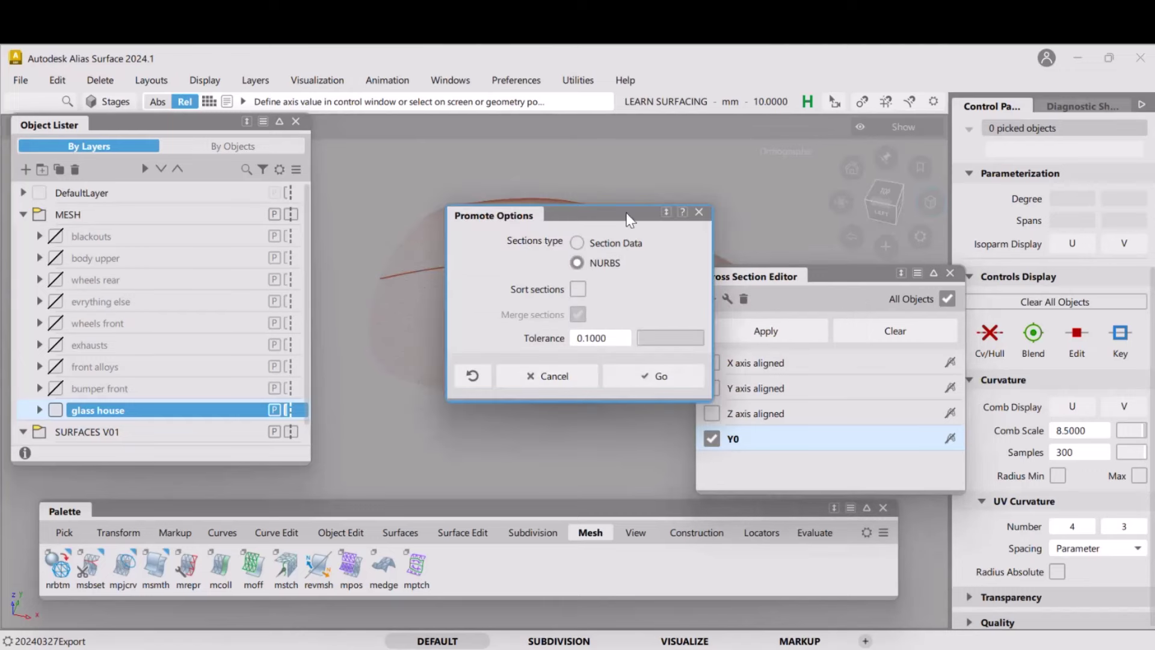
pyautogui.moveTo(627, 217); pyautogui.dragTo(323, 303)
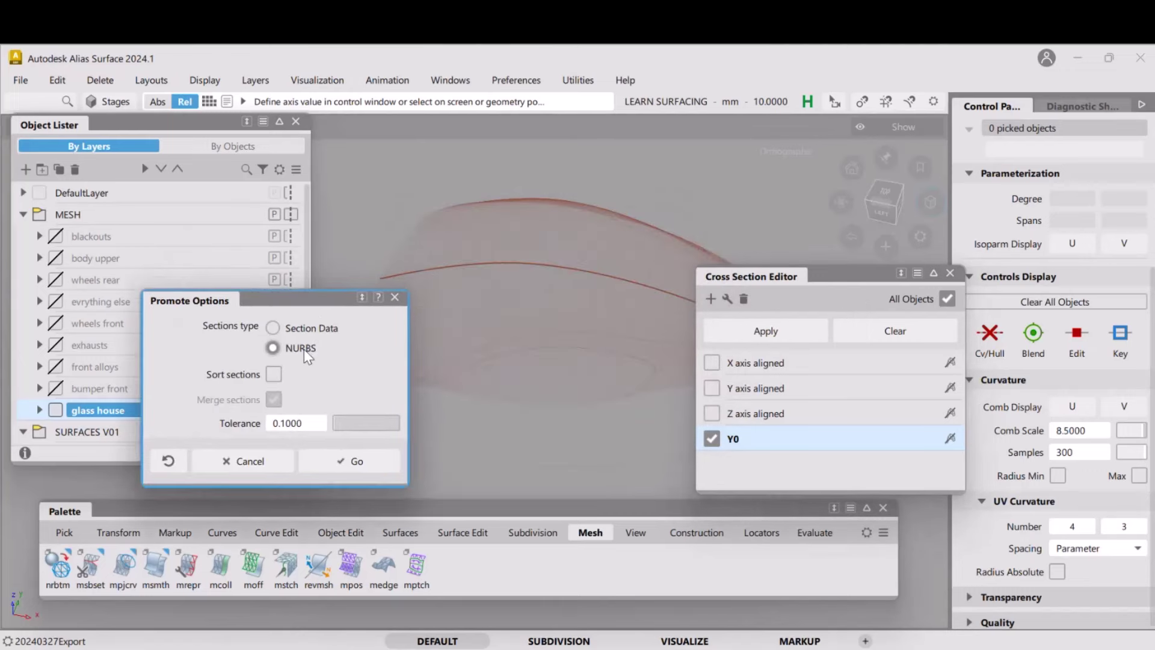
pyautogui.click(360, 461)
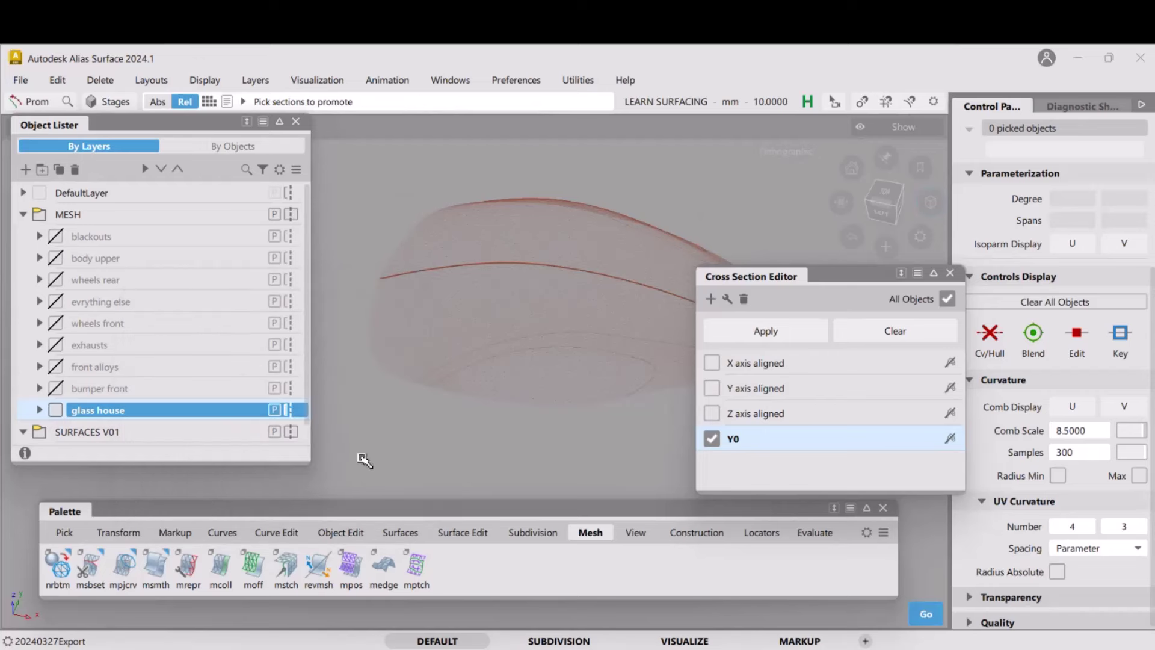
pyautogui.click(445, 272)
# Check the degree and spans of the promoted centreline curve, close the Cross Section Editor and deselect the curve
pyautogui.keyDown('ctrl'); pyautogui.keyDown('shift'); pyautogui.moveTo(534, 310); pyautogui.dragTo(575, 324); pyautogui.keyUp('shift'); pyautogui.keyUp('ctrl')
pyautogui.click(592, 274)
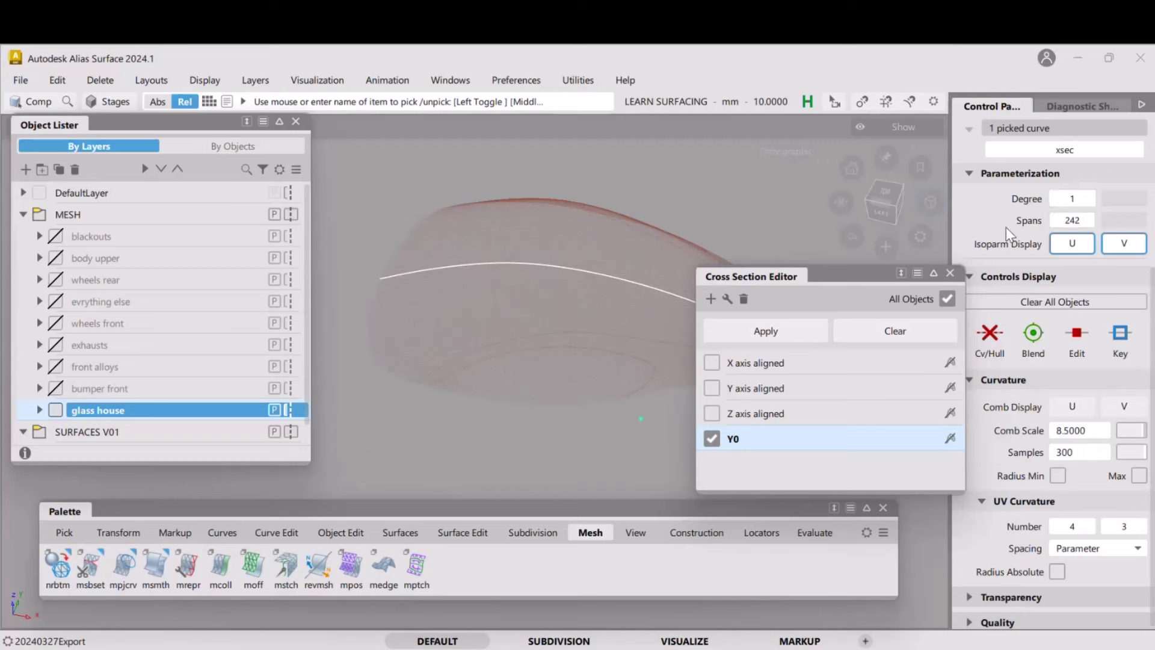
pyautogui.click(950, 273)
pyautogui.click(584, 295)
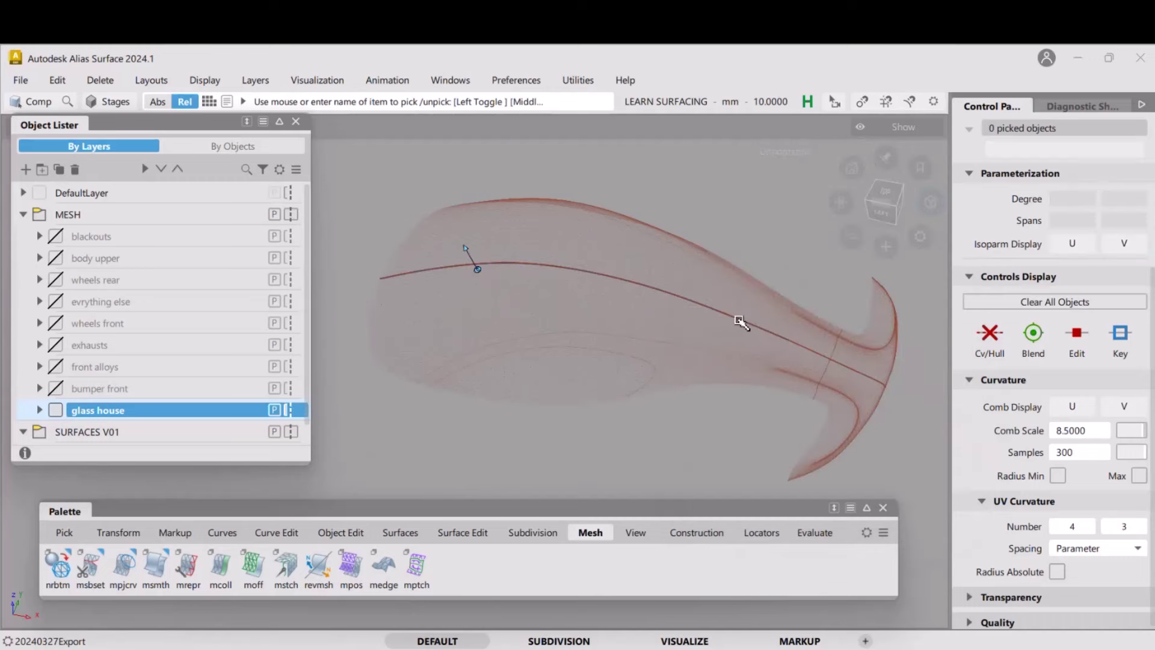
# Reopen the Cross Section Editor and promote the Y0 section segment near the rear of the glass house
pyautogui.keyDown('ctrl'); pyautogui.keyDown('shift'); pyautogui.click(841, 370); pyautogui.keyUp('shift'); pyautogui.keyUp('ctrl')
pyautogui.scroll(5, 814, 340)
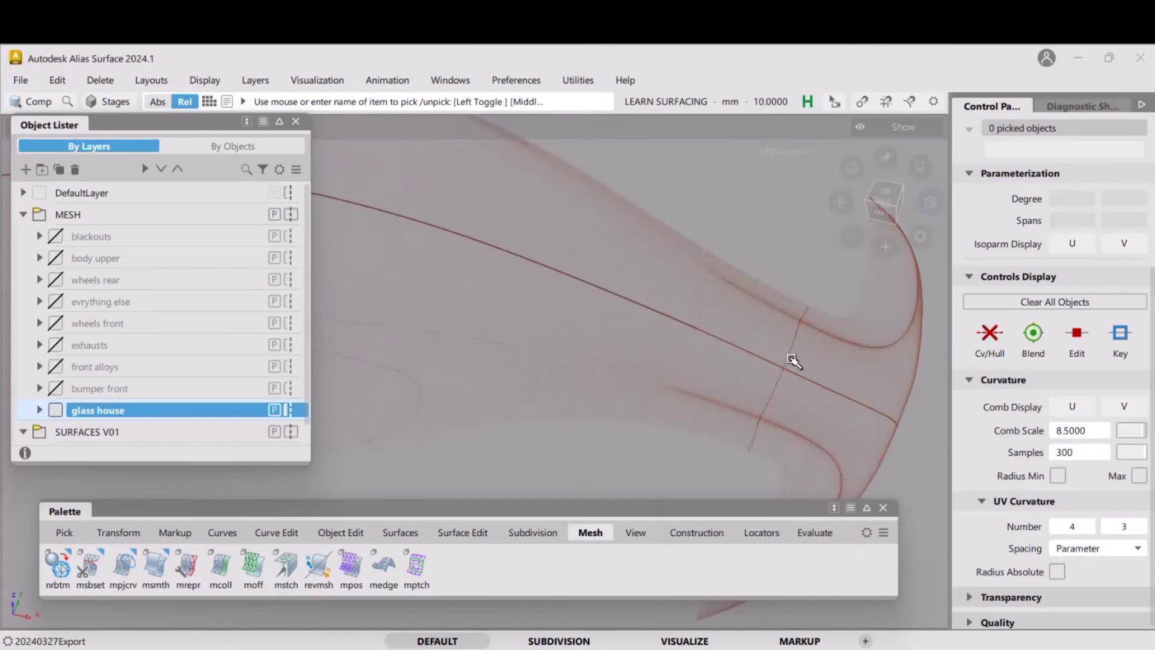
pyautogui.keyDown('alt'); pyautogui.keyDown('shift'); pyautogui.moveTo(845, 385); pyautogui.dragTo(652, 330, button='middle'); pyautogui.keyUp('shift'); pyautogui.keyUp('alt')
pyautogui.scroll(5, 628, 309)
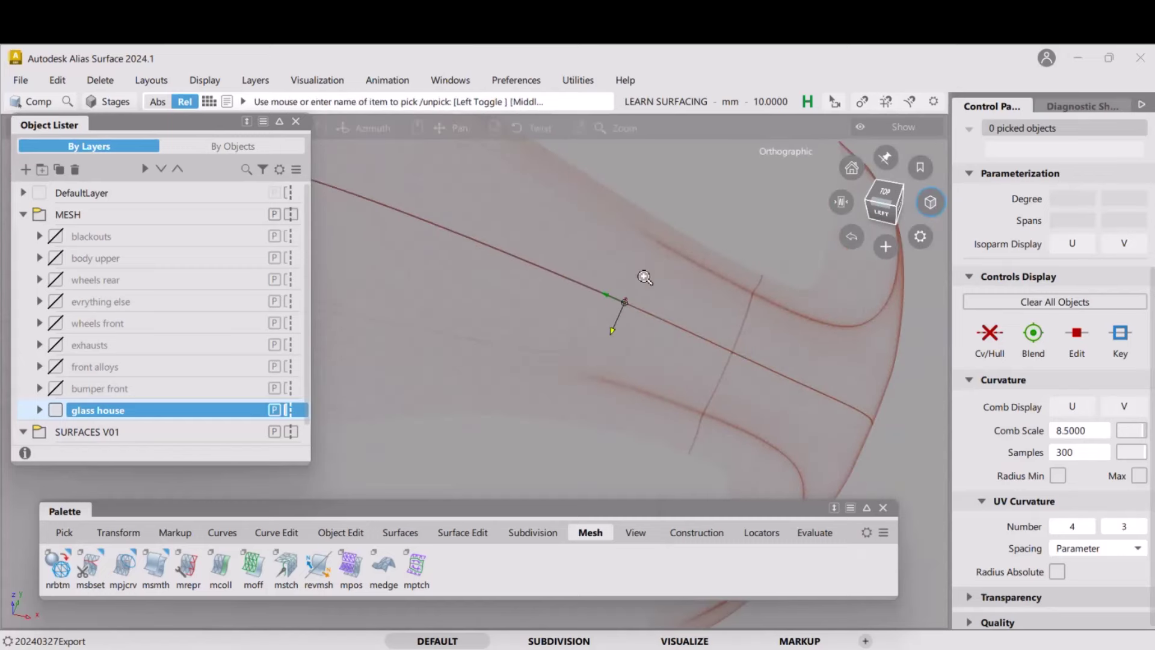
pyautogui.scroll(-5, 635, 340)
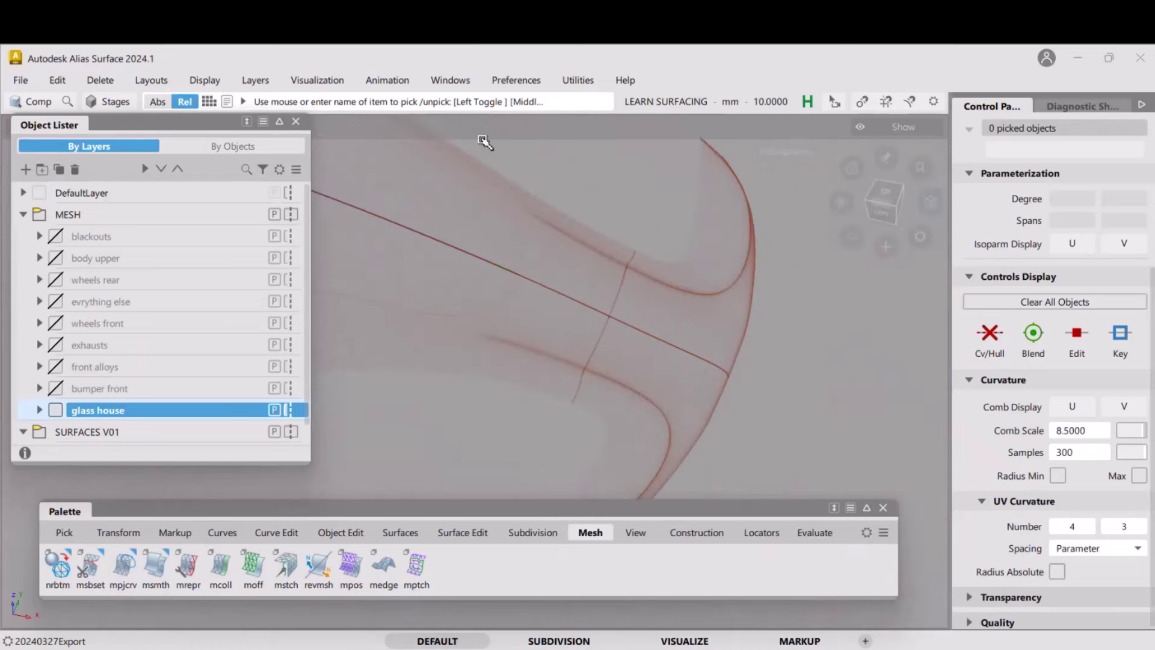
pyautogui.click(462, 82)
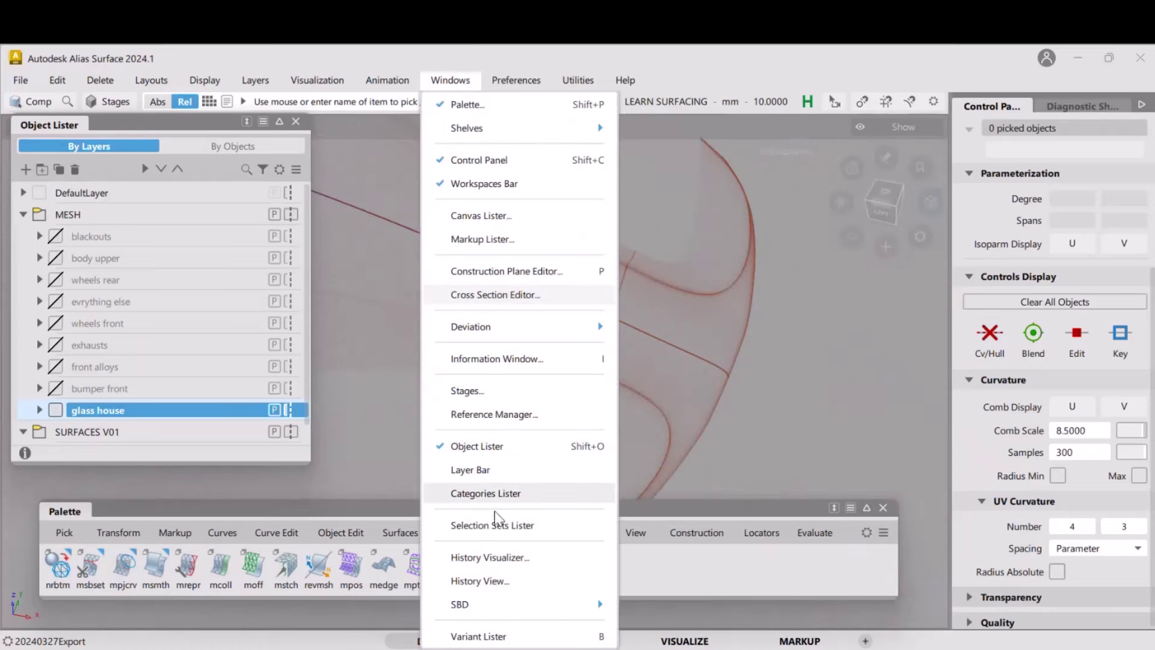
pyautogui.click(494, 295)
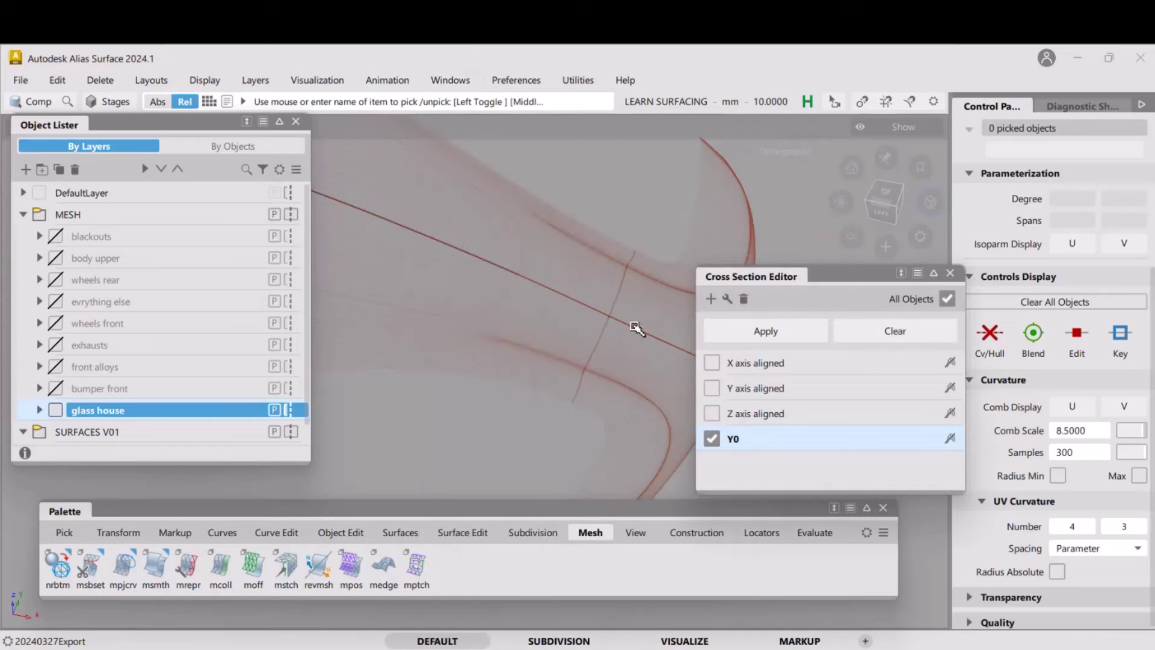
pyautogui.click(727, 299)
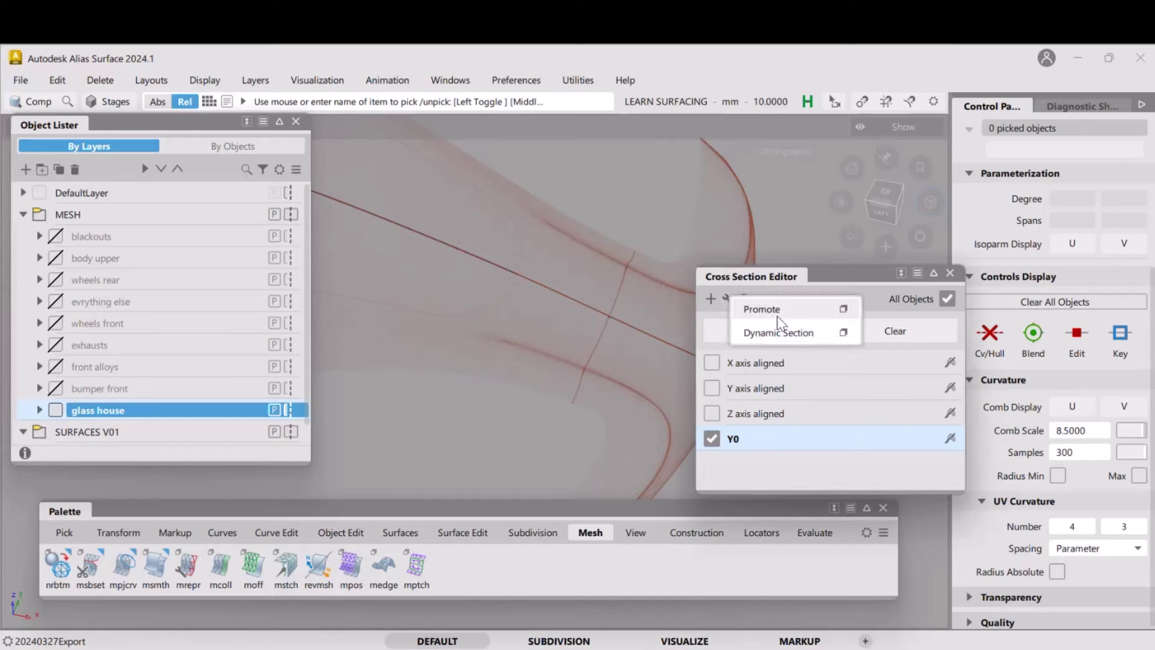
pyautogui.click(776, 309)
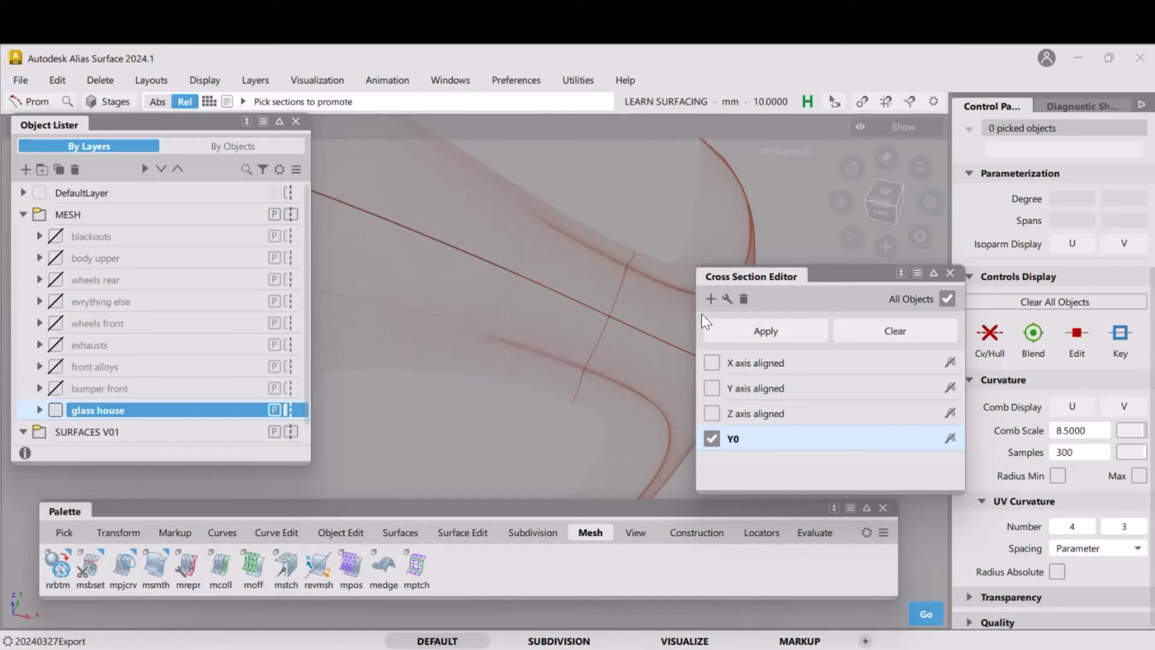
pyautogui.click(594, 313)
# Promote the remaining short Y0 section segment at the rear edge and close the Cross Section Editor
pyautogui.keyDown('alt'); pyautogui.keyDown('shift'); pyautogui.moveTo(629, 273); pyautogui.dragTo(598, 292); pyautogui.keyUp('shift'); pyautogui.keyUp('alt')
pyautogui.keyDown('alt'); pyautogui.keyDown('shift'); pyautogui.moveTo(596, 288); pyautogui.dragTo(436, 282, button='middle'); pyautogui.keyUp('shift'); pyautogui.keyUp('alt')
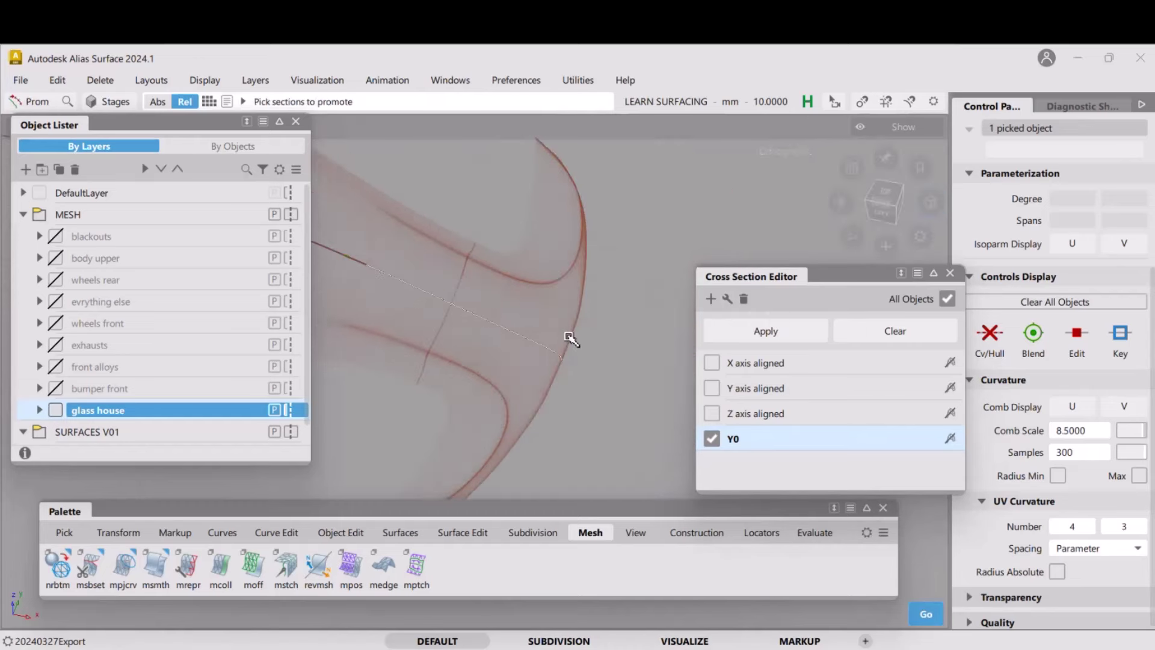
pyautogui.keyDown('alt'); pyautogui.keyDown('shift'); pyautogui.moveTo(587, 349); pyautogui.dragTo(515, 334); pyautogui.keyUp('shift'); pyautogui.keyUp('alt')
pyautogui.click(602, 342)
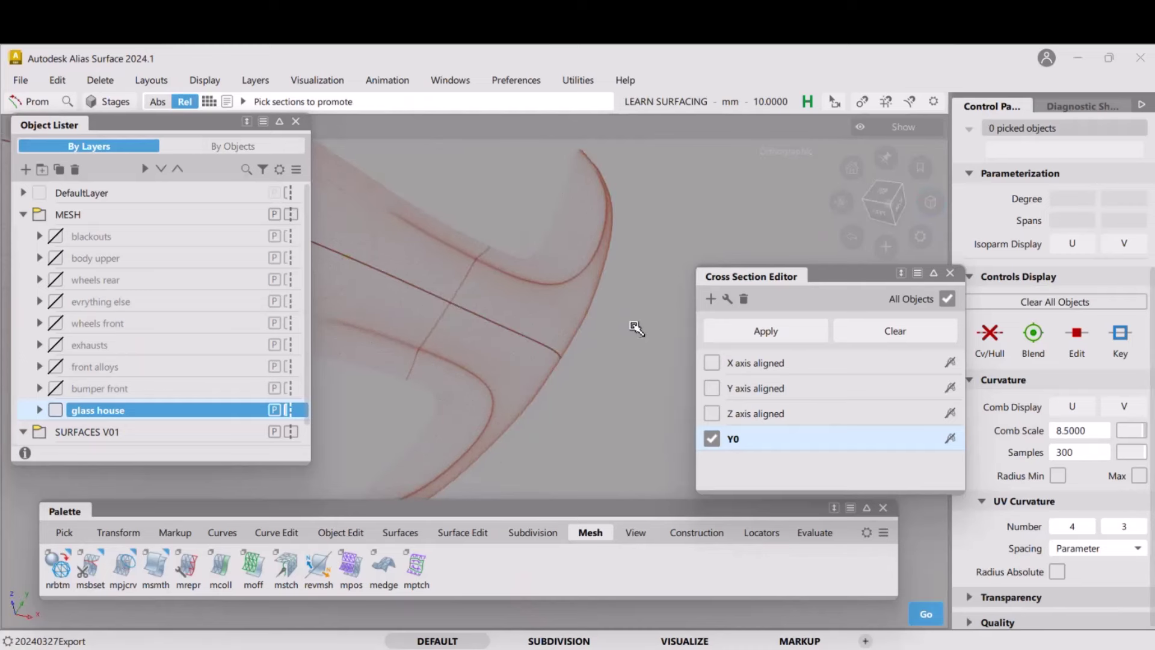
pyautogui.click(950, 274)
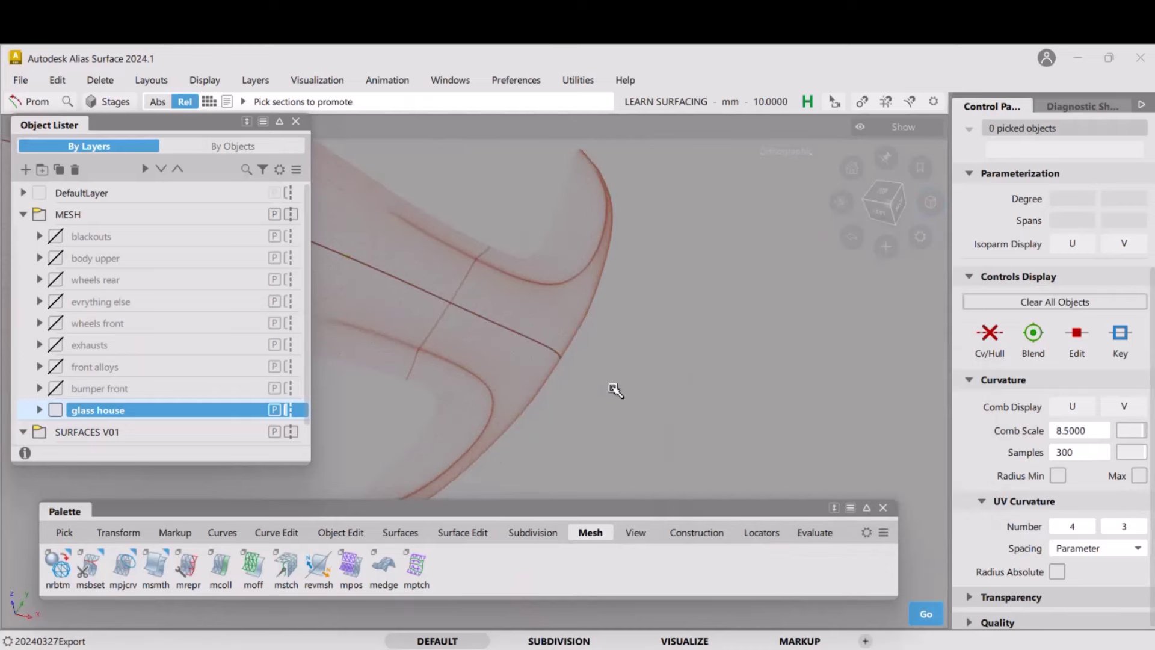
# Create a new layer in the SURFACES V01 folder and name it "curves"
pyautogui.keyDown('alt'); pyautogui.keyDown('shift'); pyautogui.moveTo(328, 420); pyautogui.dragTo(604, 308); pyautogui.keyUp('shift'); pyautogui.keyUp('alt')
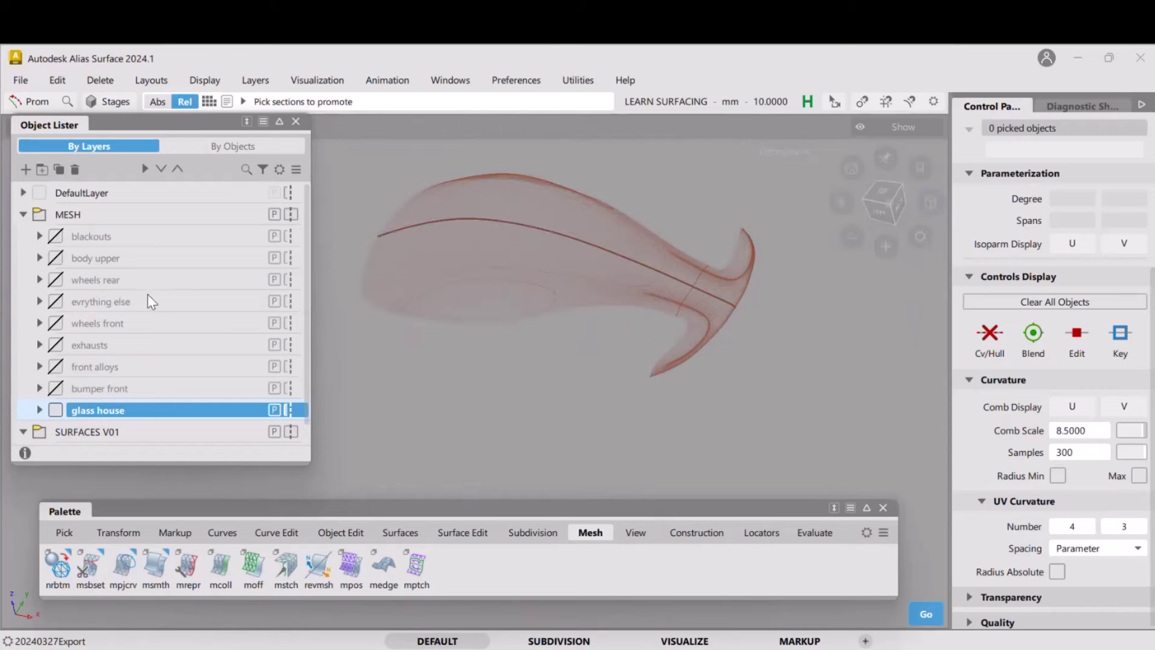
pyautogui.scroll(-1, 148, 301)
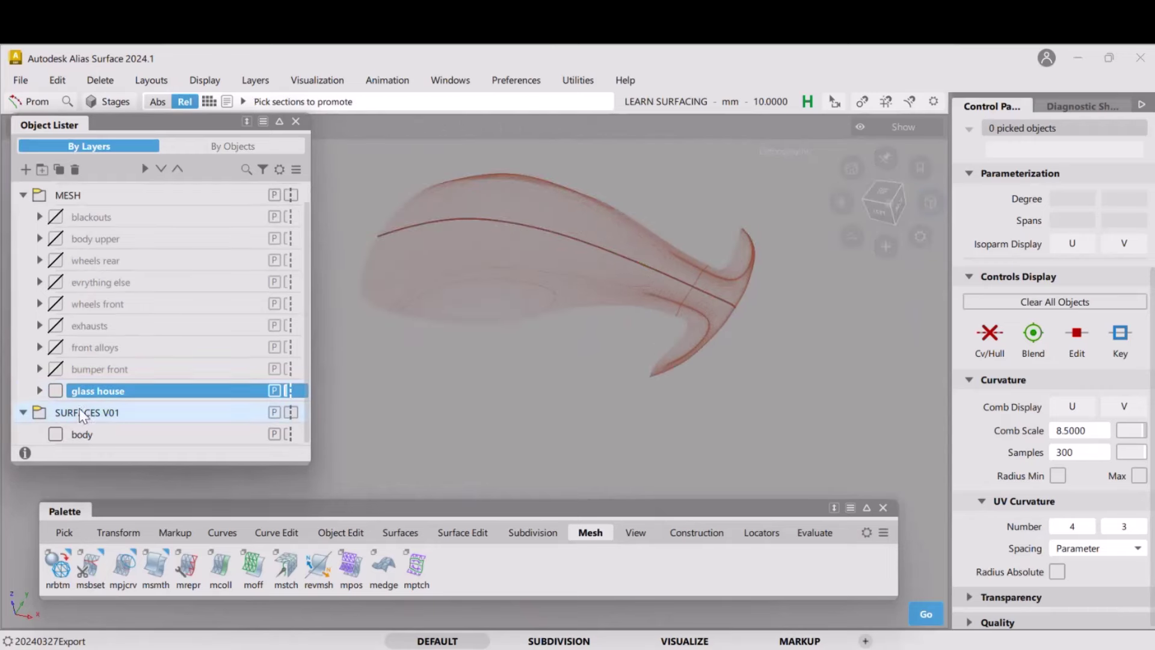
pyautogui.rightClick(80, 415)
pyautogui.click(139, 297)
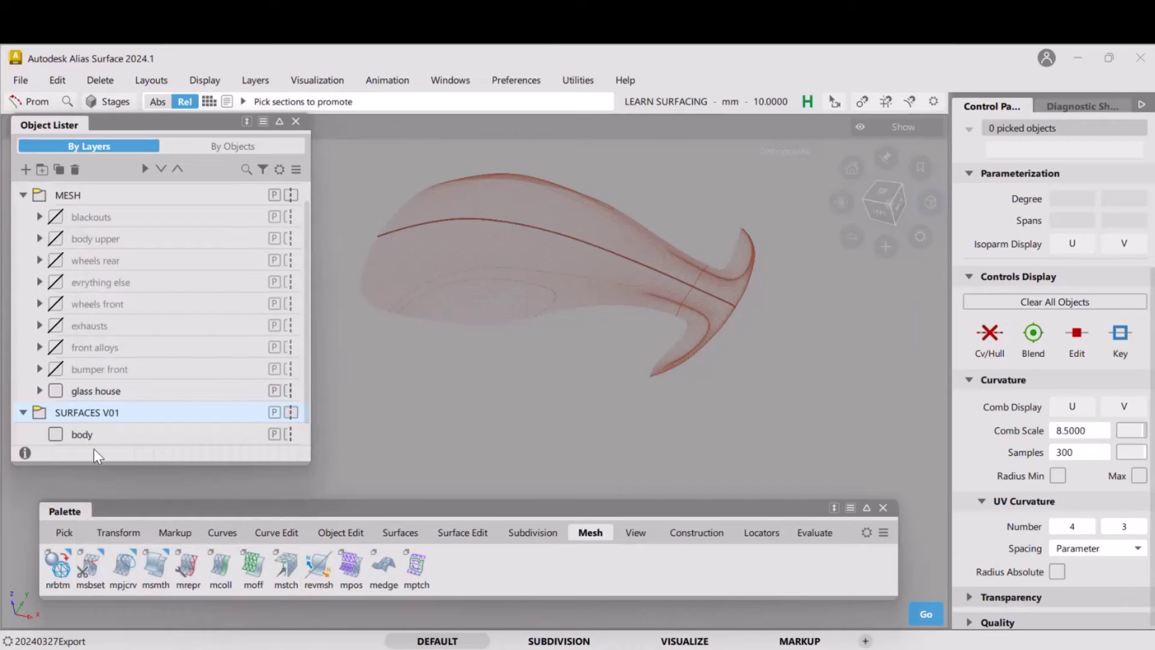
pyautogui.doubleClick(94, 434)
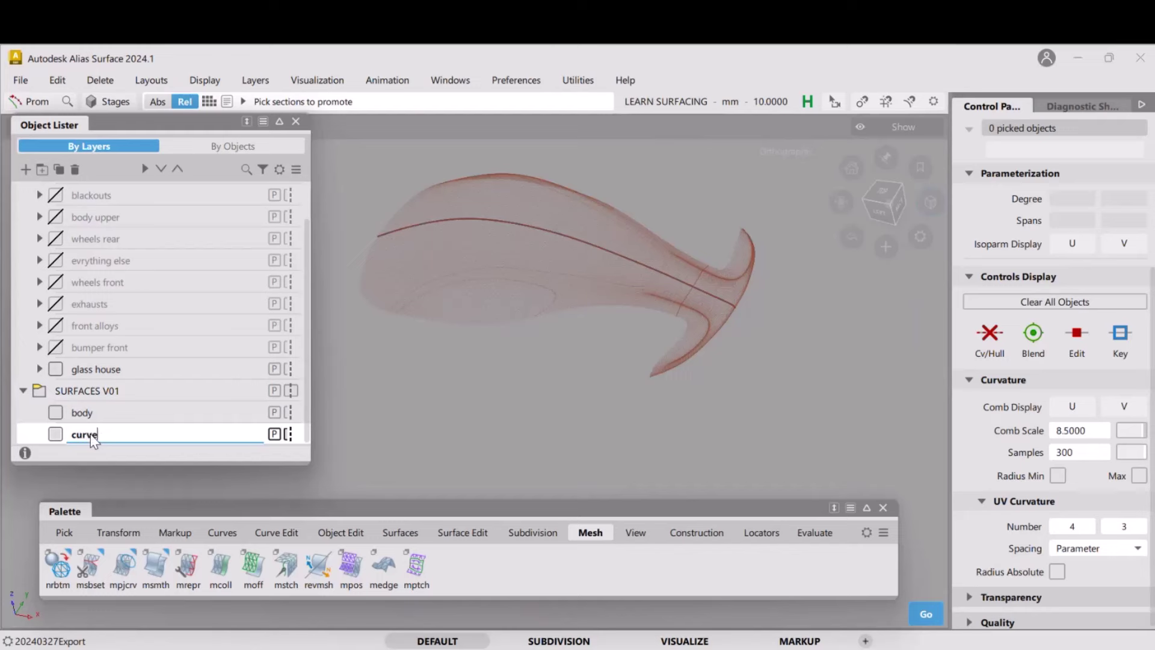
pyautogui.press('Return')
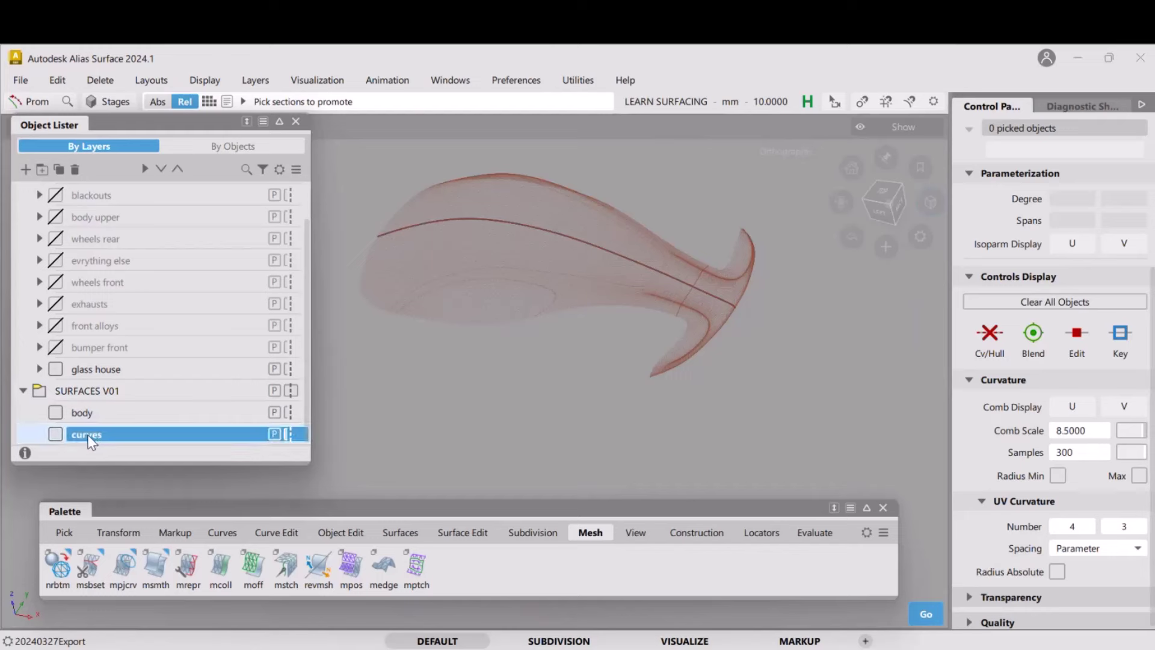
# Select the three promoted centreline curves and assign them to the "curves" layer
pyautogui.keyDown('ctrl'); pyautogui.keyDown('shift'); pyautogui.moveTo(639, 248); pyautogui.dragTo(710, 263); pyautogui.keyUp('shift'); pyautogui.keyUp('ctrl')
pyautogui.moveTo(485, 213); pyautogui.dragTo(734, 308)
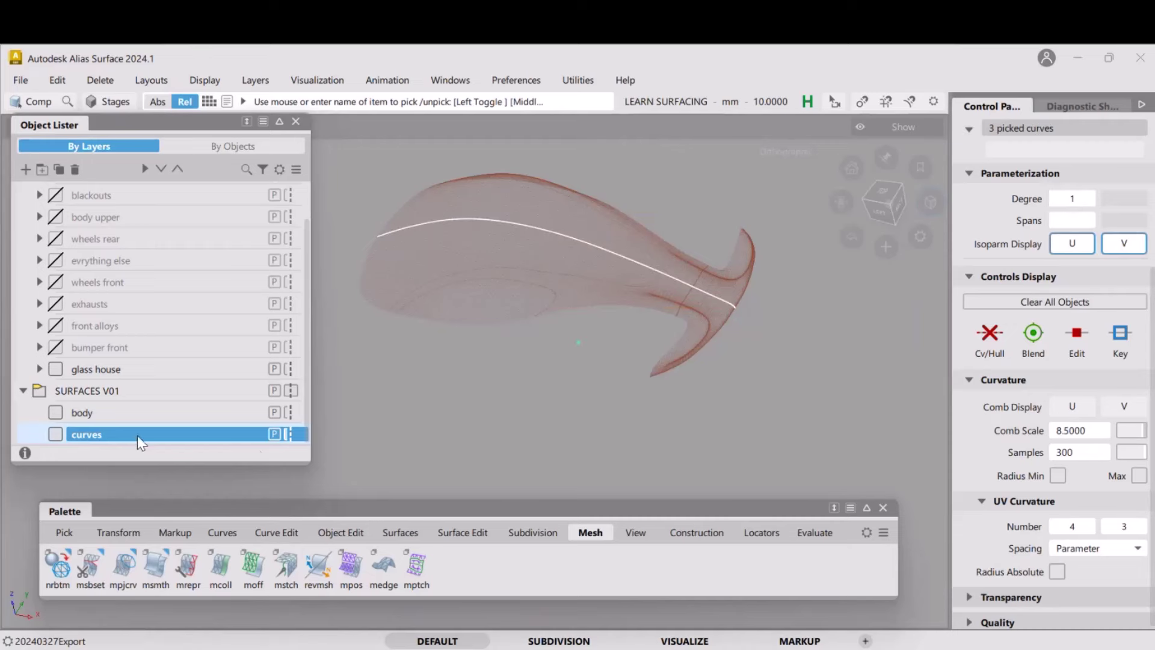
pyautogui.rightClick(118, 434)
pyautogui.click(189, 247)
# Hide the MESH folder and show the deselected centreline curves in the left view
pyautogui.scroll(2, 113, 316)
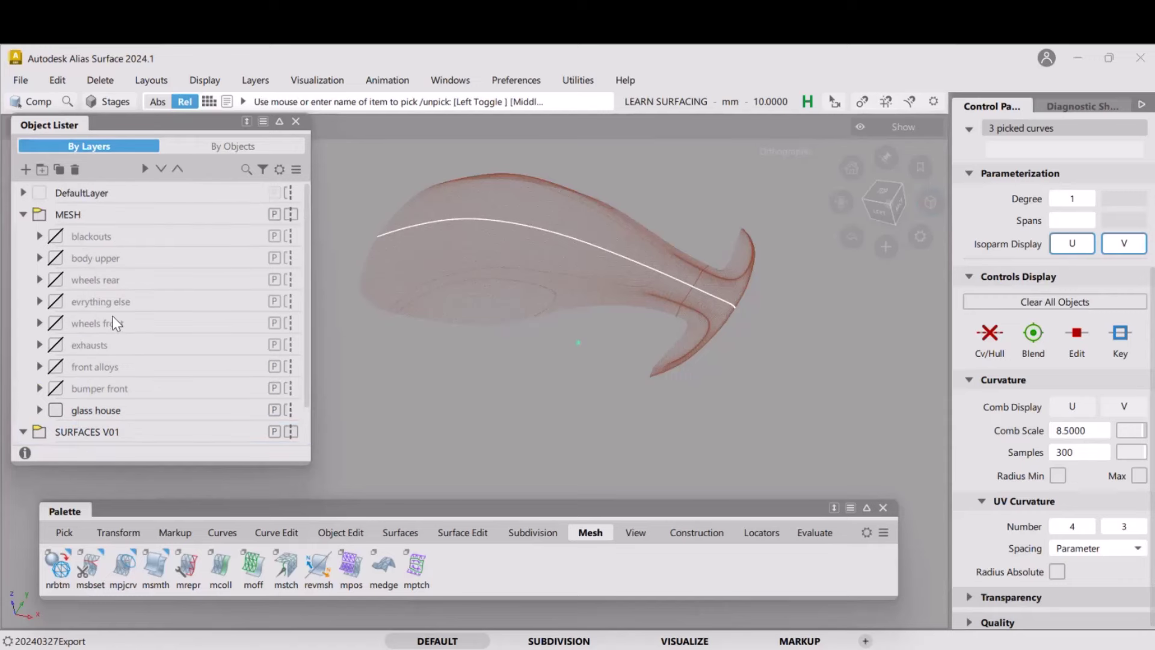
pyautogui.click(40, 214)
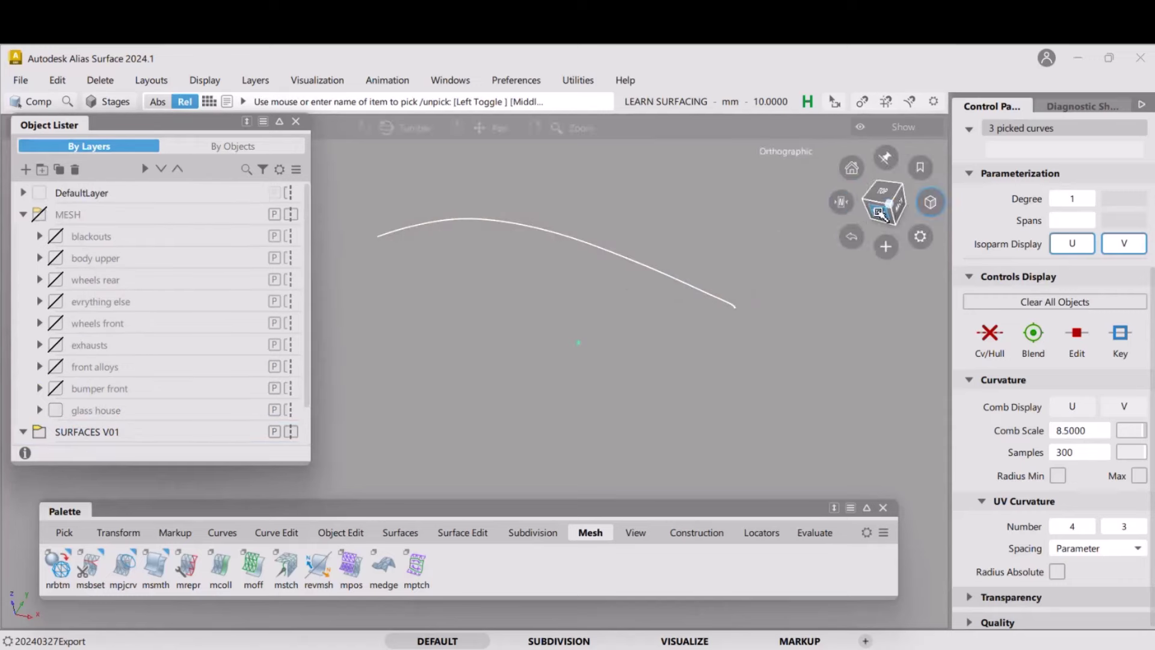
pyautogui.click(880, 213)
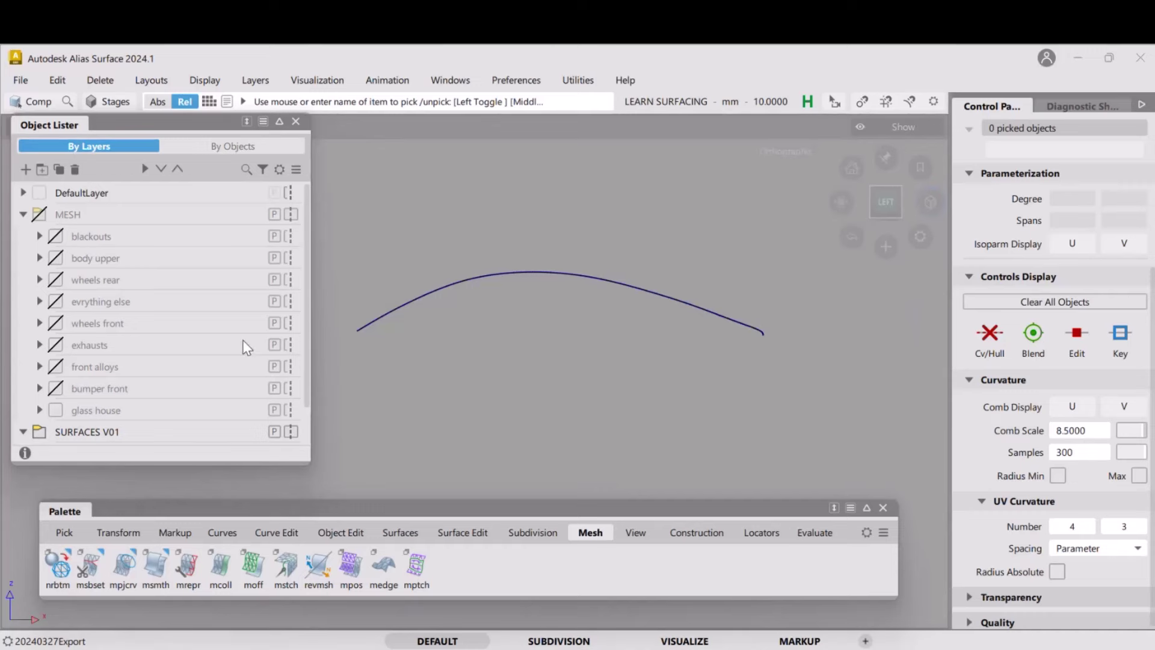
pyautogui.scroll(-2, 110, 417)
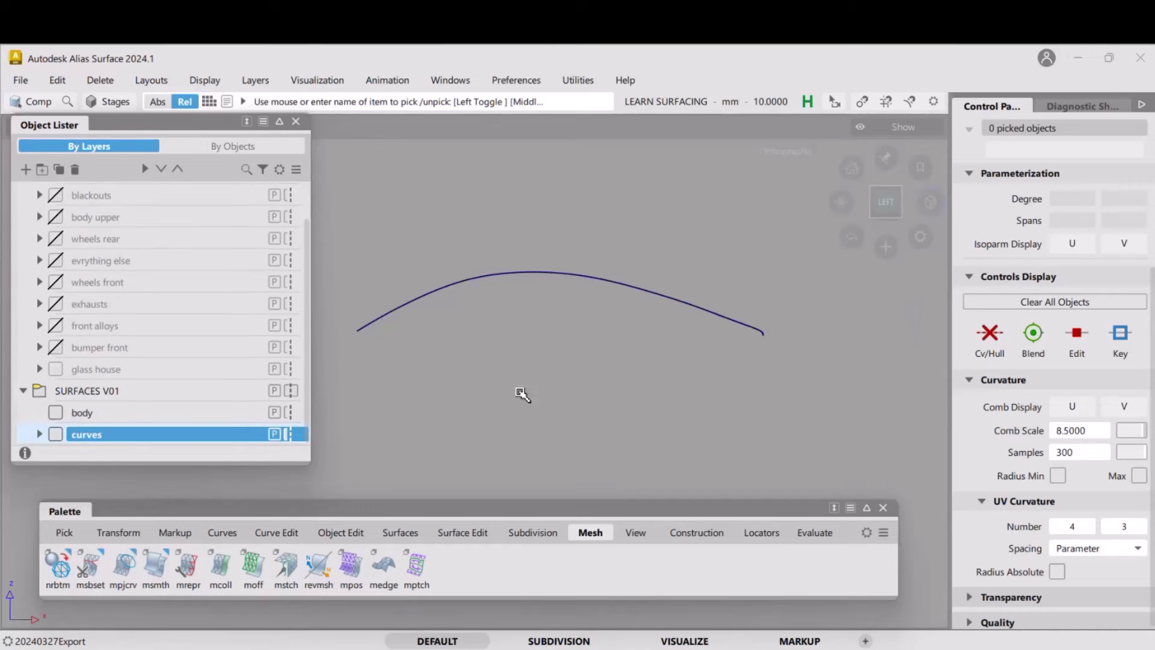
# Draw a two-point CV curve from the front end of the centreline to its rear, ending at about X 1551.8, Z 798.9 mm
pyautogui.click(227, 532)
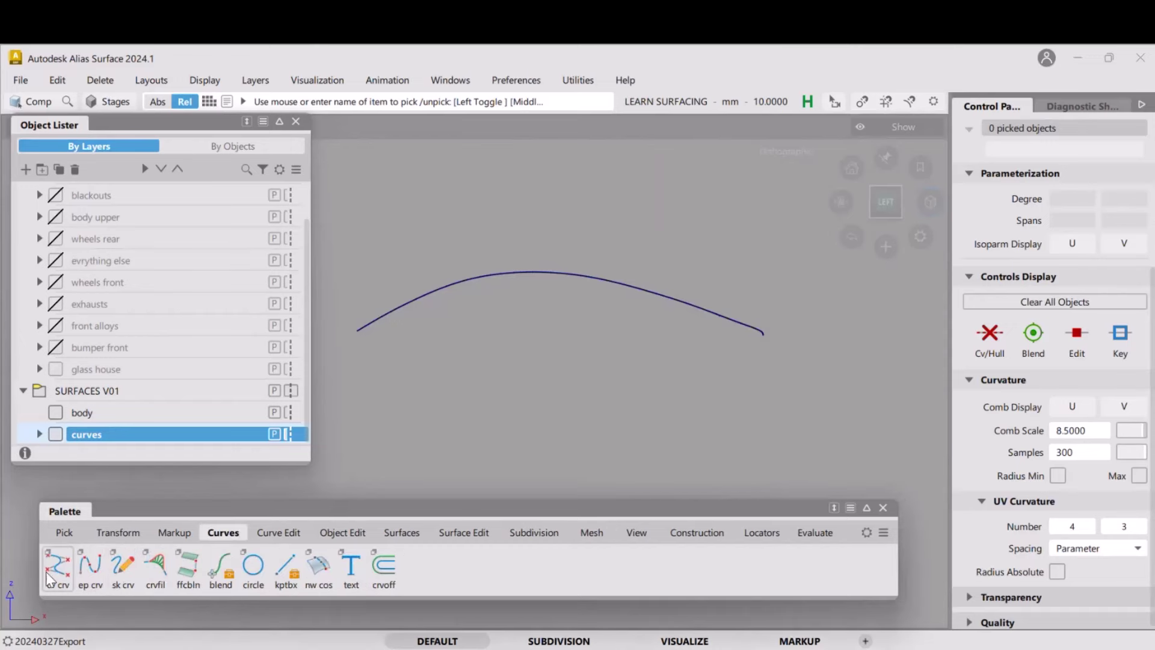
pyautogui.doubleClick(48, 578)
pyautogui.click(661, 455)
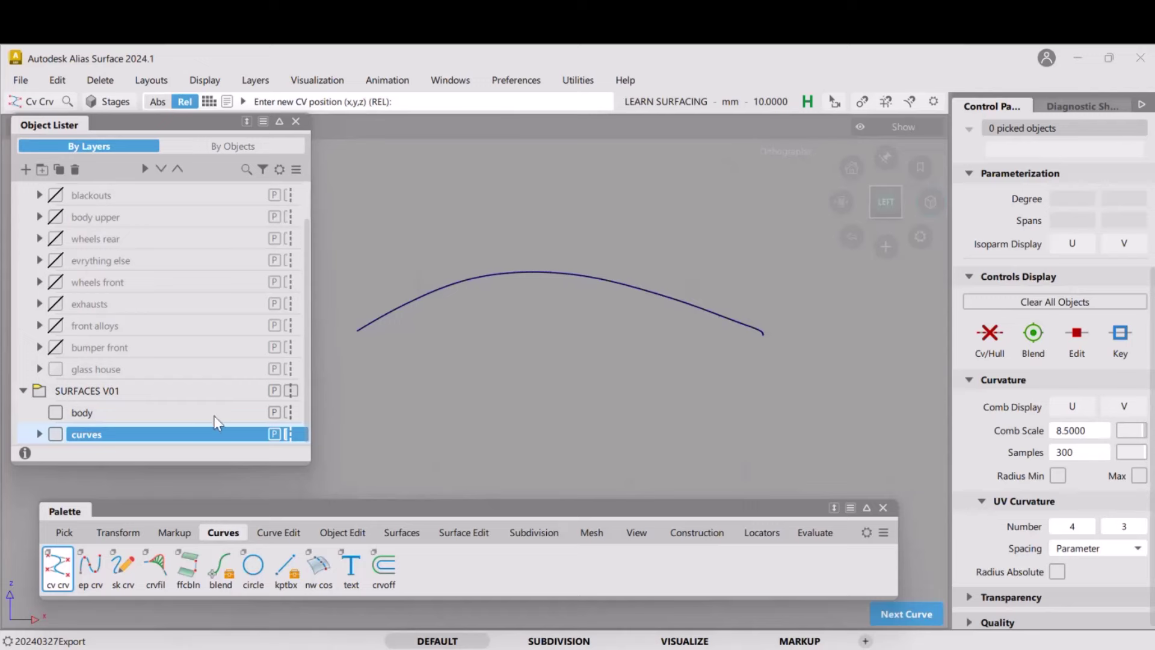
pyautogui.click(372, 326)
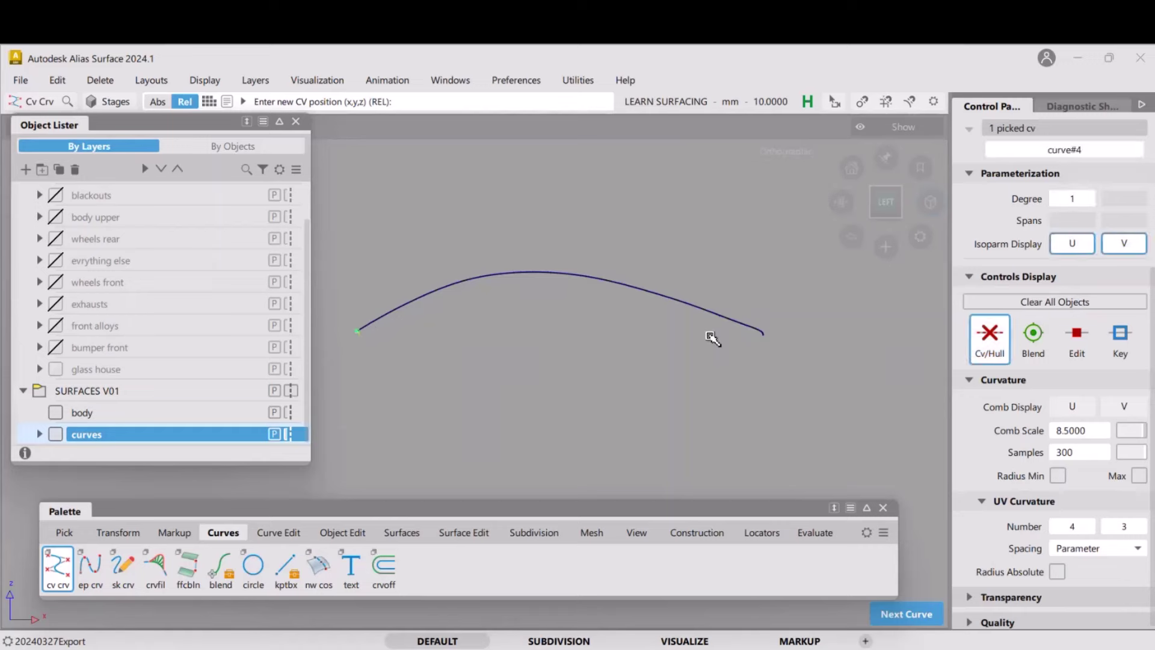
pyautogui.click(759, 334)
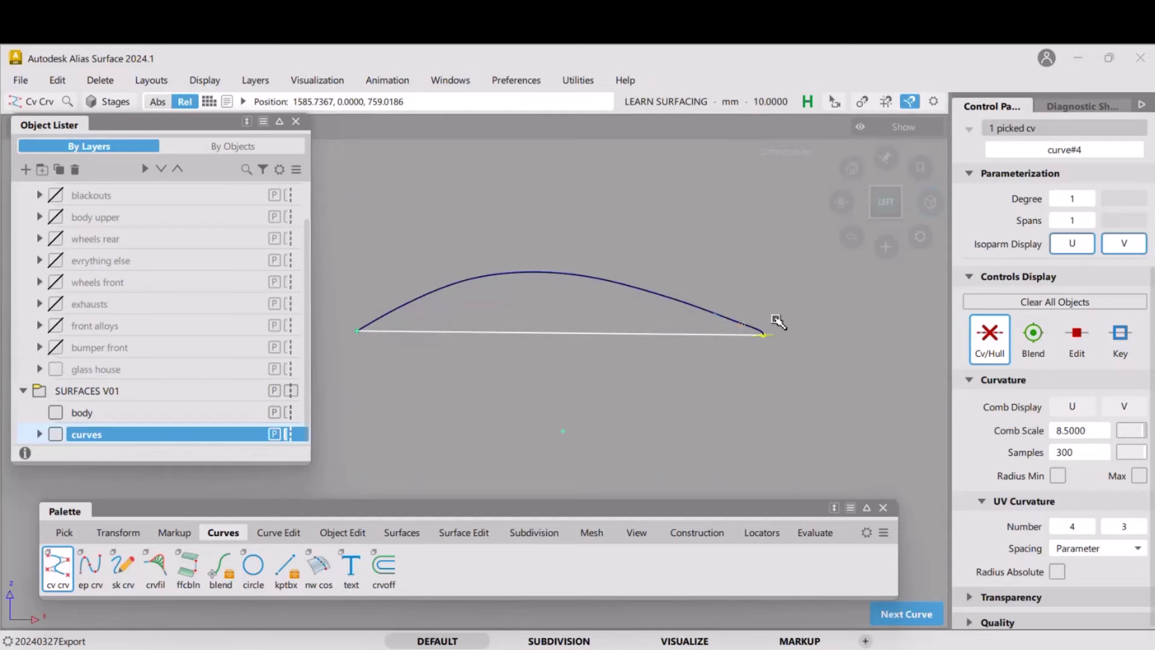
pyautogui.moveTo(776, 312); pyautogui.dragTo(773, 311)
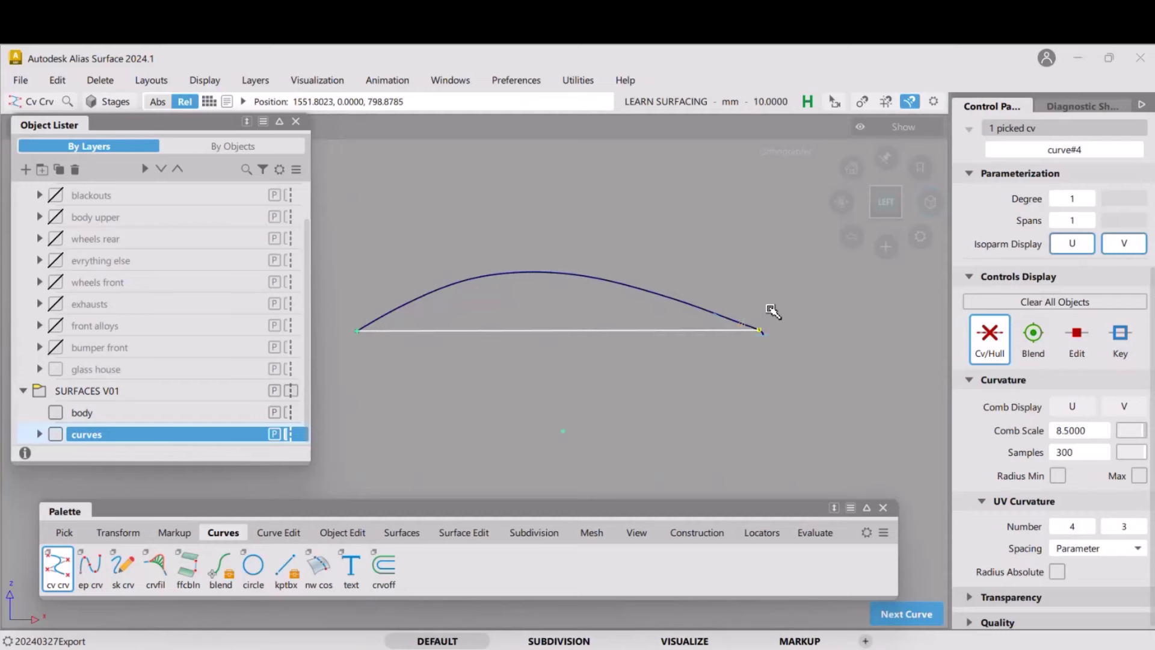
# Try to slide the new curve's rear CV along the centreline section with curve snapping, and undo the moves
pyautogui.keyDown('alt'); pyautogui.keyDown('shift'); pyautogui.moveTo(788, 349); pyautogui.dragTo(801, 270, button='right'); pyautogui.keyUp('shift'); pyautogui.keyUp('alt')
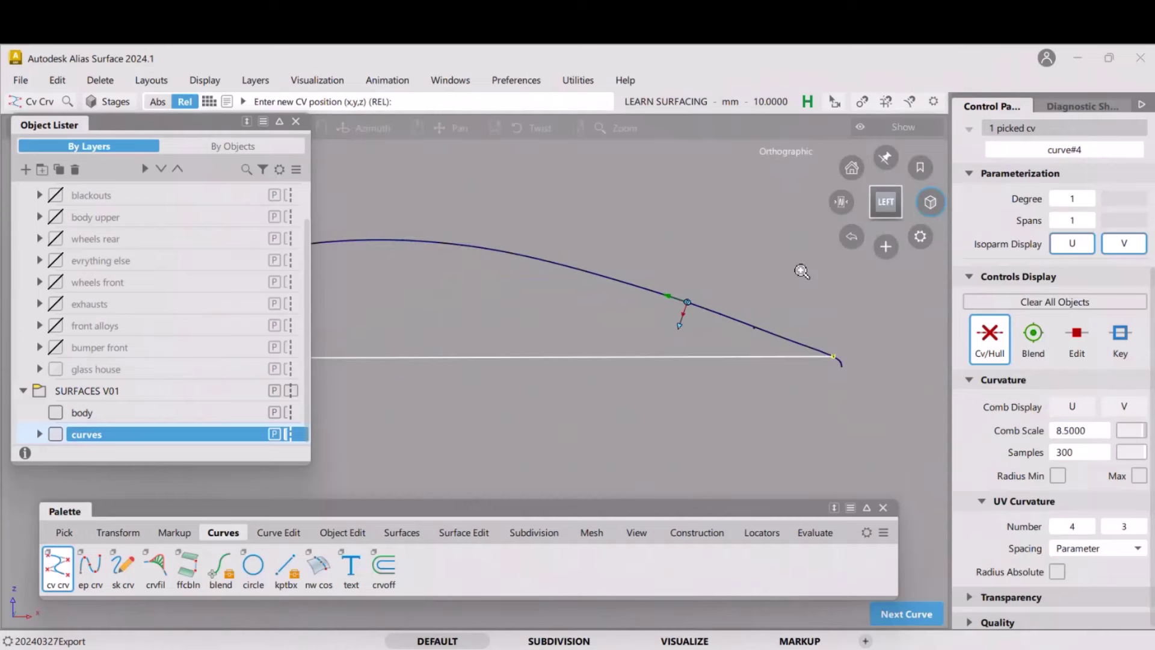
pyautogui.keyDown('alt'); pyautogui.keyDown('shift'); pyautogui.moveTo(780, 371); pyautogui.dragTo(721, 374, button='middle'); pyautogui.keyUp('shift'); pyautogui.keyUp('alt')
pyautogui.keyDown('alt'); pyautogui.keyDown('shift'); pyautogui.moveTo(721, 373); pyautogui.dragTo(787, 299, button='right'); pyautogui.keyUp('shift'); pyautogui.keyUp('alt')
pyautogui.keyDown('alt'); pyautogui.keyDown('shift'); pyautogui.moveTo(808, 395); pyautogui.dragTo(636, 343, button='middle'); pyautogui.keyUp('shift'); pyautogui.keyUp('alt')
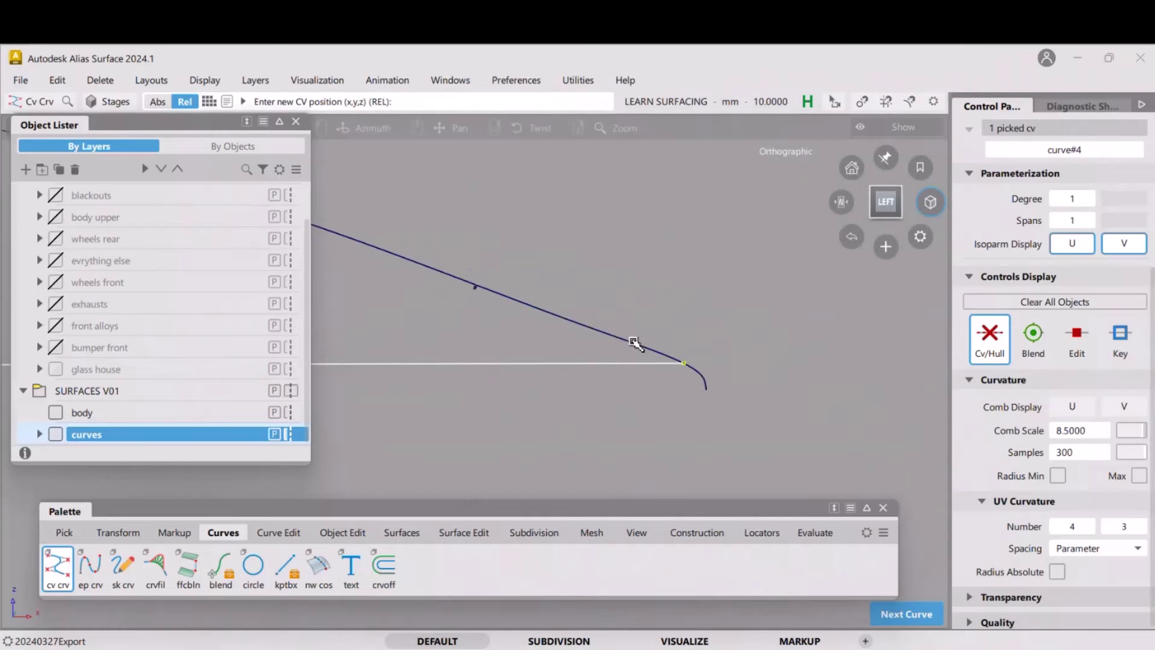
pyautogui.keyDown('alt'); pyautogui.keyDown('shift'); pyautogui.moveTo(712, 379); pyautogui.dragTo(648, 303, button='right'); pyautogui.keyUp('shift'); pyautogui.keyUp('alt')
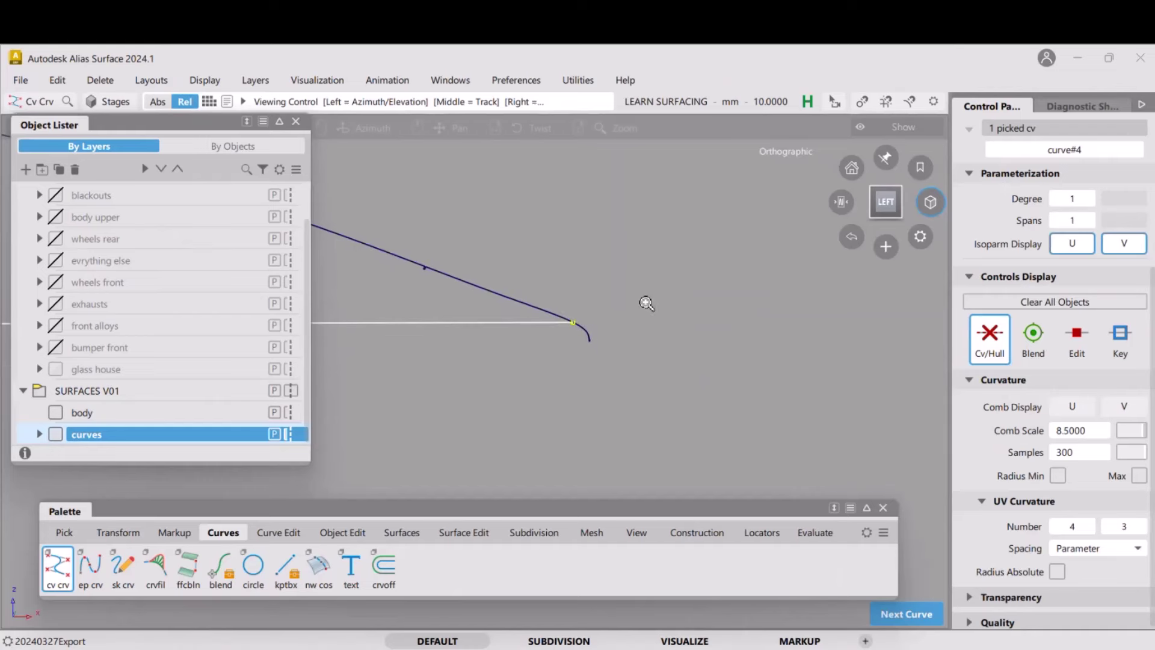
pyautogui.keyDown('ctrl'); pyautogui.keyDown('shift'); pyautogui.moveTo(613, 408); pyautogui.dragTo(626, 336); pyautogui.keyUp('shift'); pyautogui.keyUp('ctrl')
pyautogui.keyDown('ctrl'); pyautogui.keyDown('shift'); pyautogui.moveTo(614, 349); pyautogui.dragTo(615, 332); pyautogui.keyUp('shift'); pyautogui.keyUp('ctrl')
pyautogui.keyDown('ctrl'); pyautogui.keyDown('shift'); pyautogui.moveTo(686, 348); pyautogui.dragTo(625, 356, button='middle'); pyautogui.keyUp('shift'); pyautogui.keyUp('ctrl')
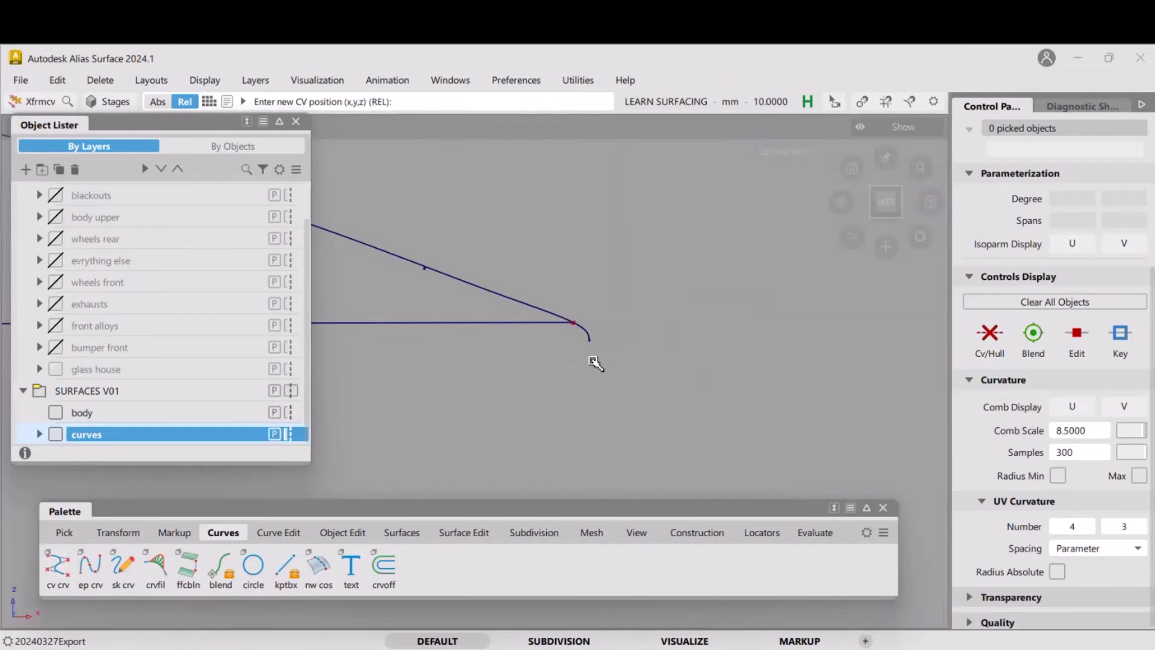
pyautogui.click(573, 325)
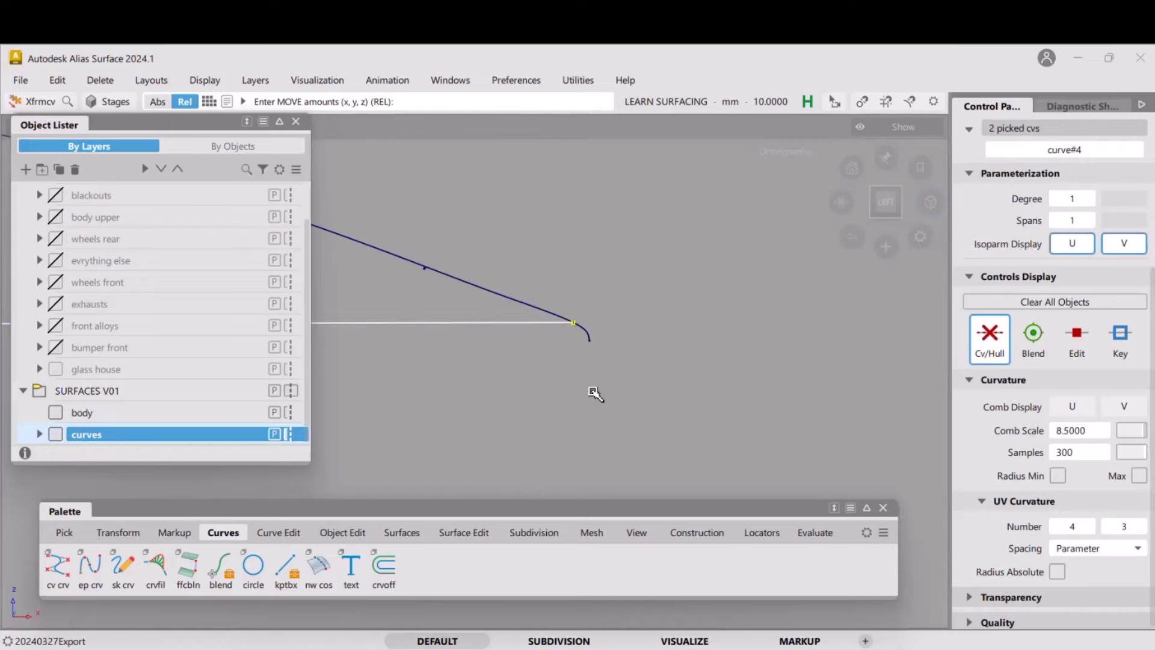
pyautogui.keyDown('ctrl'); pyautogui.keyDown('shift'); pyautogui.moveTo(590, 392); pyautogui.dragTo(596, 310); pyautogui.keyUp('shift'); pyautogui.keyUp('ctrl')
pyautogui.keyDown('ctrl'); pyautogui.keyDown('shift'); pyautogui.moveTo(626, 320); pyautogui.dragTo(626, 299, button='middle'); pyautogui.keyUp('shift'); pyautogui.keyUp('ctrl')
pyautogui.keyDown('ctrl'); pyautogui.keyDown('alt'); pyautogui.moveTo(532, 306); pyautogui.dragTo(559, 316); pyautogui.keyUp('alt'); pyautogui.keyUp('ctrl')
pyautogui.hotkey('ctrl', 'z')
pyautogui.keyDown('alt'); pyautogui.keyDown('shift'); pyautogui.moveTo(616, 243); pyautogui.dragTo(552, 369, button='right'); pyautogui.keyUp('shift'); pyautogui.keyUp('alt')
pyautogui.hotkey('ctrl', 'z')
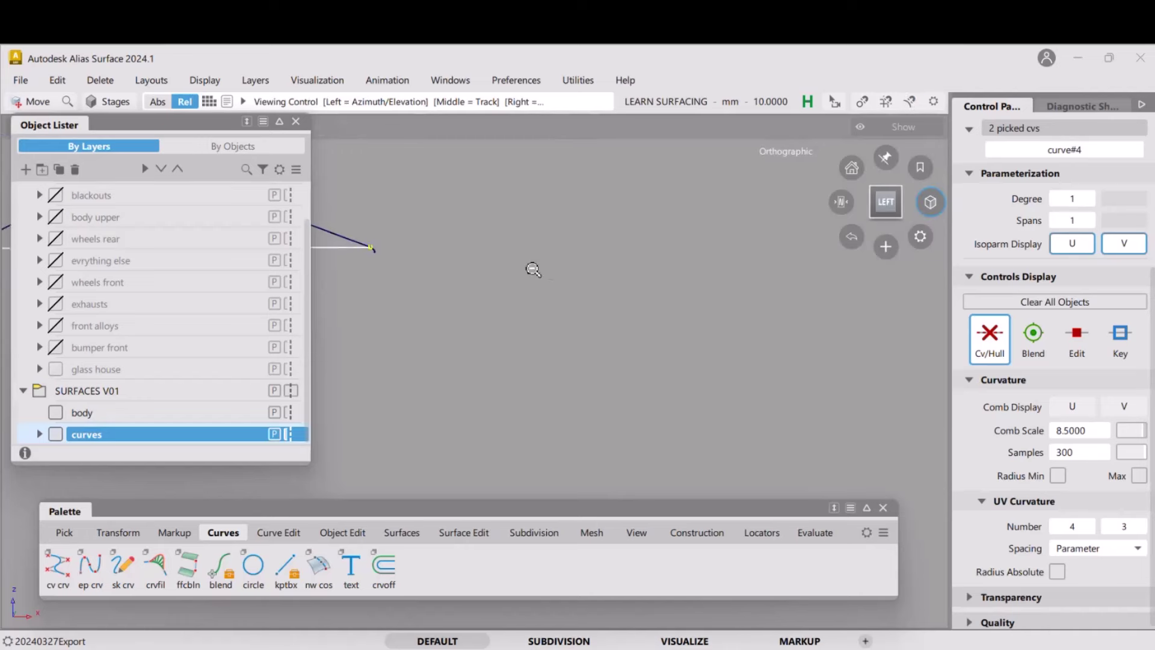
# Move both CVs of the new curve by about -16.05 mm in X and 6.88 mm in Z with Transform CV, and clear the selection
pyautogui.keyDown('alt'); pyautogui.keyDown('shift'); pyautogui.moveTo(533, 270); pyautogui.dragTo(431, 346, button='right'); pyautogui.keyUp('shift'); pyautogui.keyUp('alt')
pyautogui.keyDown('alt'); pyautogui.keyDown('shift'); pyautogui.moveTo(431, 347); pyautogui.dragTo(738, 402, button='middle'); pyautogui.keyUp('shift'); pyautogui.keyUp('alt')
pyautogui.keyDown('ctrl'); pyautogui.keyDown('shift'); pyautogui.moveTo(642, 350); pyautogui.dragTo(660, 399); pyautogui.keyUp('shift'); pyautogui.keyUp('ctrl')
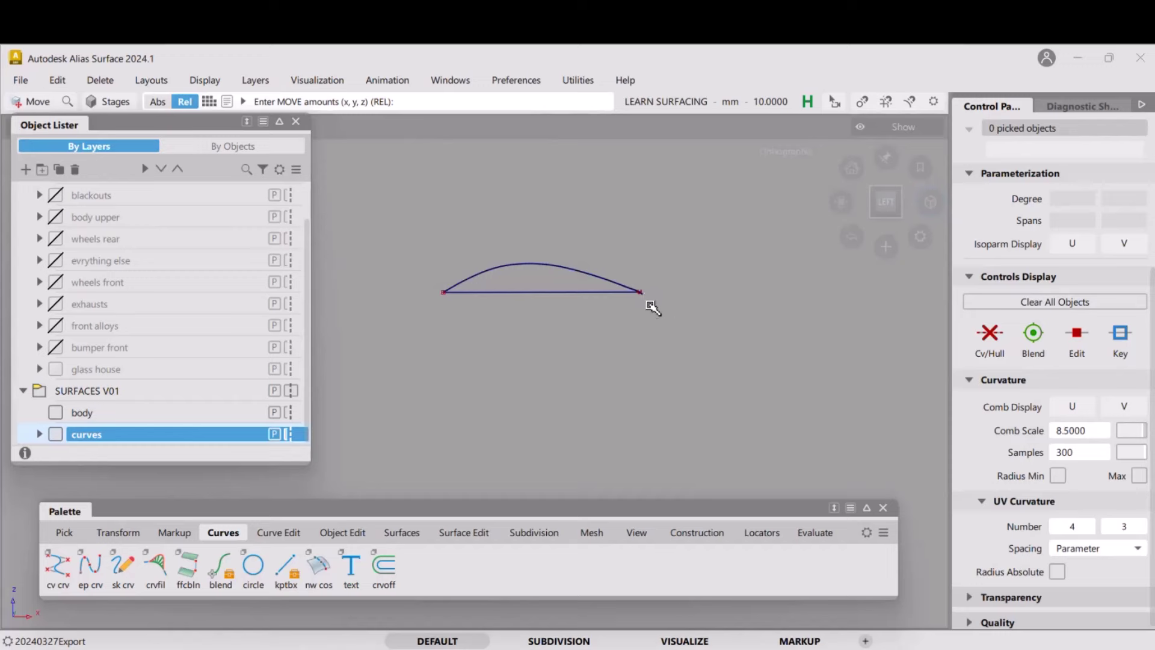
pyautogui.press('t')
pyautogui.keyDown('ctrl'); pyautogui.keyDown('alt'); pyautogui.moveTo(642, 293); pyautogui.dragTo(641, 292); pyautogui.keyUp('alt'); pyautogui.keyUp('ctrl')
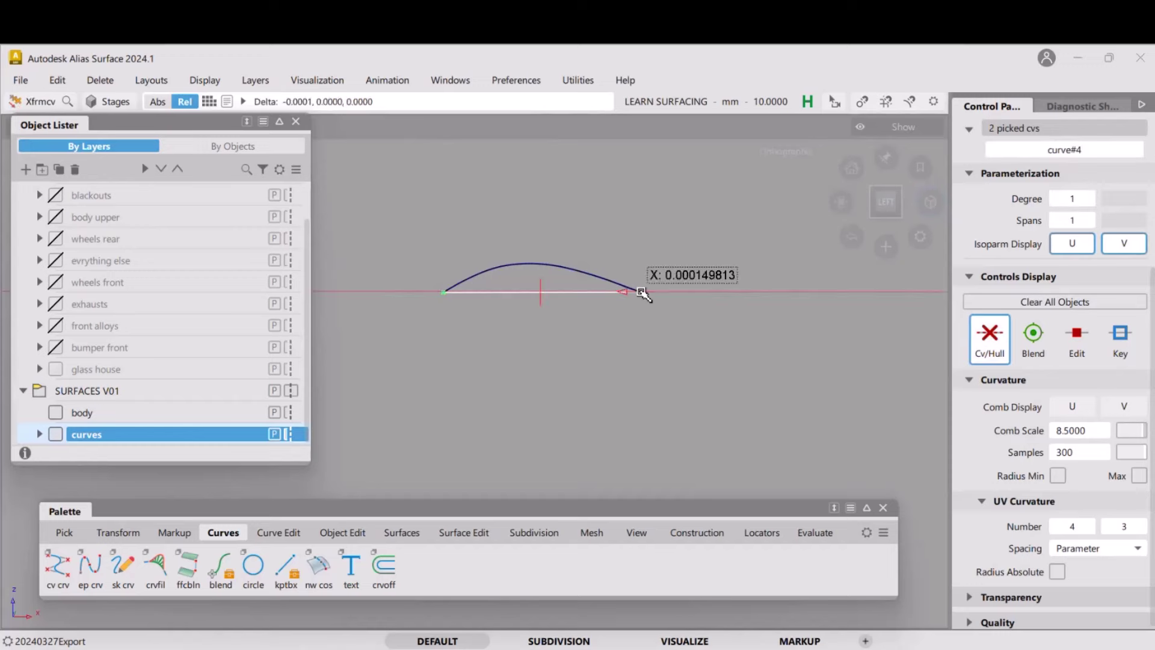
pyautogui.keyDown('alt'); pyautogui.keyDown('shift'); pyautogui.moveTo(678, 312); pyautogui.dragTo(696, 224, button='right'); pyautogui.keyUp('shift'); pyautogui.keyUp('alt')
pyautogui.keyDown('alt'); pyautogui.keyDown('shift'); pyautogui.moveTo(696, 224); pyautogui.dragTo(618, 330, button='middle'); pyautogui.keyUp('shift'); pyautogui.keyUp('alt')
pyautogui.keyDown('alt'); pyautogui.keyDown('shift'); pyautogui.moveTo(618, 330); pyautogui.dragTo(698, 290, button='right'); pyautogui.keyUp('shift'); pyautogui.keyUp('alt')
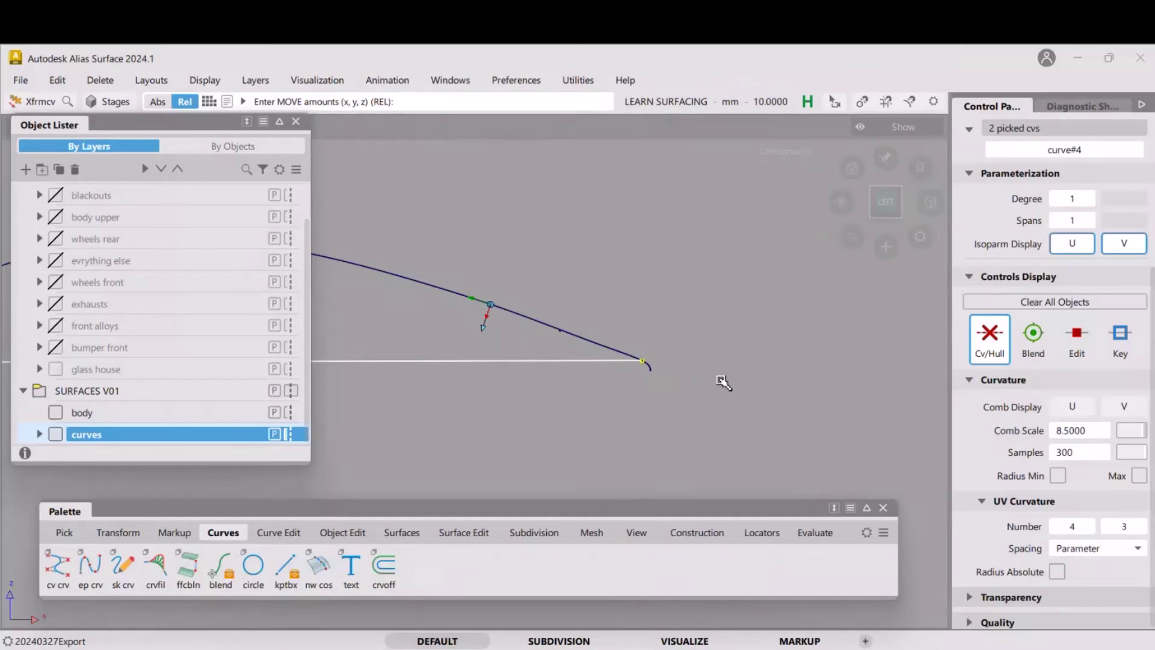
pyautogui.moveTo(722, 376); pyautogui.dragTo(719, 378)
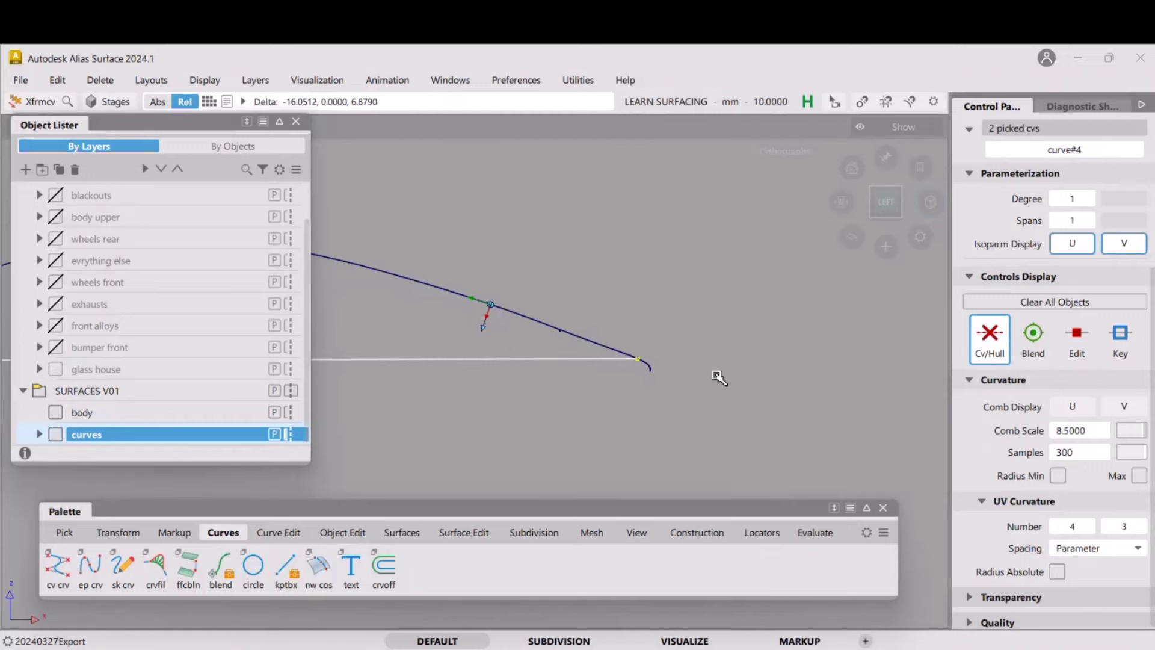
pyautogui.keyDown('alt'); pyautogui.keyDown('shift'); pyautogui.moveTo(714, 305); pyautogui.dragTo(538, 376, button='right'); pyautogui.keyUp('shift'); pyautogui.keyUp('alt')
pyautogui.keyDown('alt'); pyautogui.keyDown('shift'); pyautogui.moveTo(538, 377); pyautogui.dragTo(654, 376, button='middle'); pyautogui.keyUp('shift'); pyautogui.keyUp('alt')
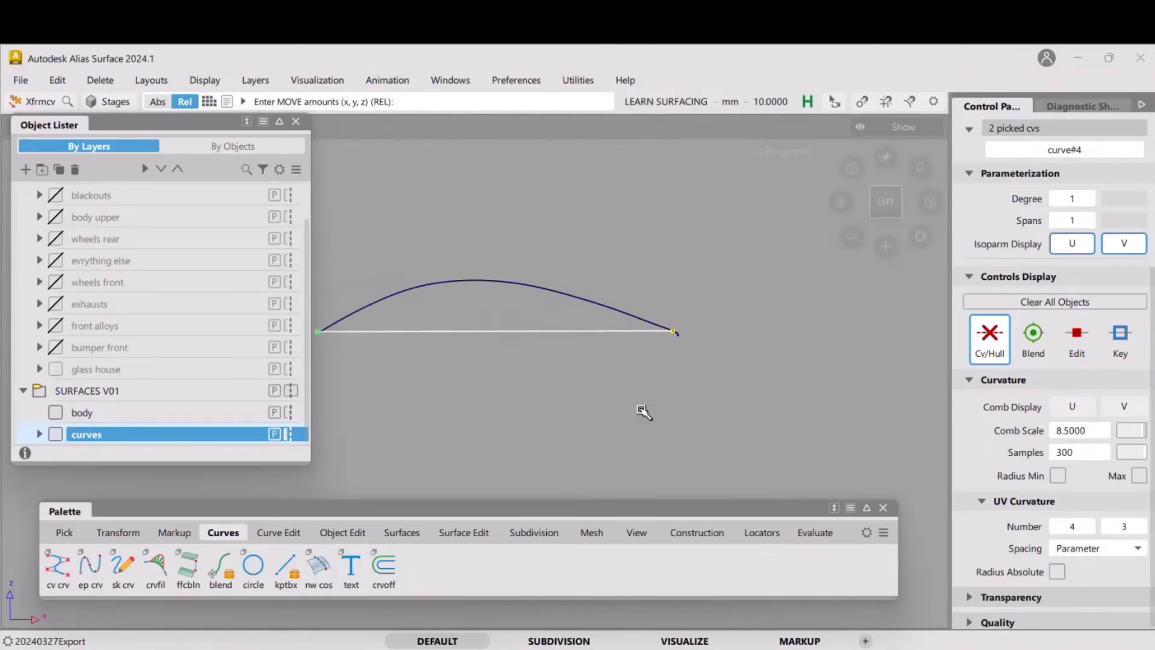
pyautogui.keyDown('ctrl'); pyautogui.keyDown('shift'); pyautogui.moveTo(643, 412); pyautogui.dragTo(661, 342); pyautogui.keyUp('shift'); pyautogui.keyUp('ctrl')
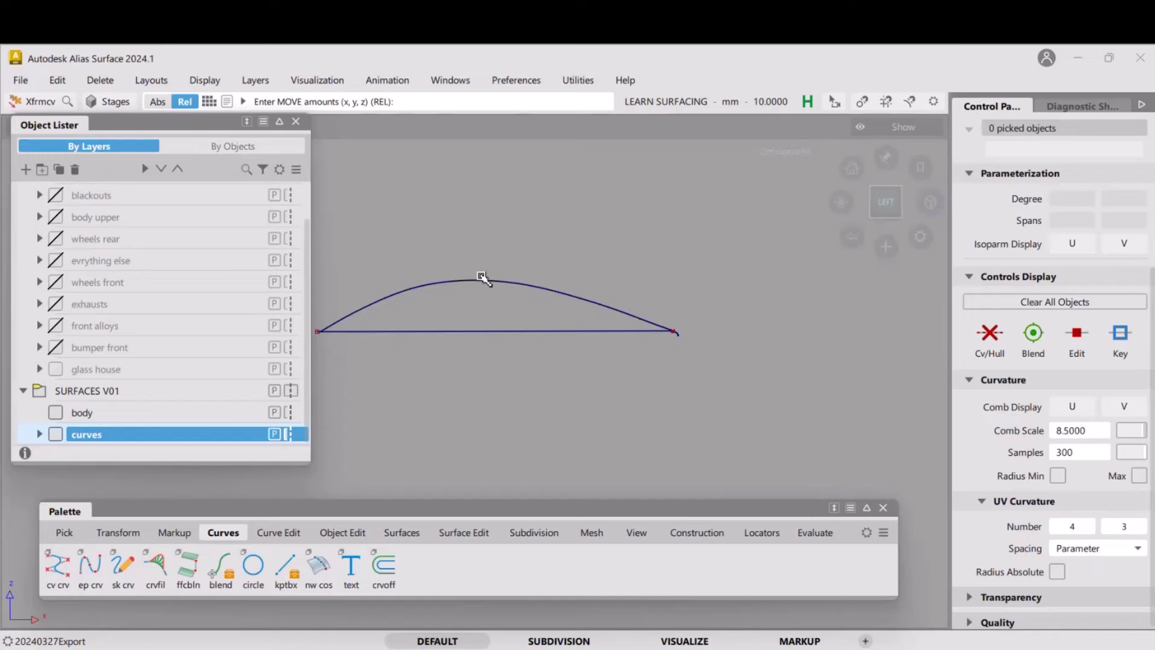
# Pick only the new curve's front CV and snap it onto the front end of the centreline section curve
pyautogui.keyDown('alt'); pyautogui.keyDown('shift'); pyautogui.moveTo(542, 332); pyautogui.dragTo(692, 363, button='middle'); pyautogui.keyUp('shift'); pyautogui.keyUp('alt')
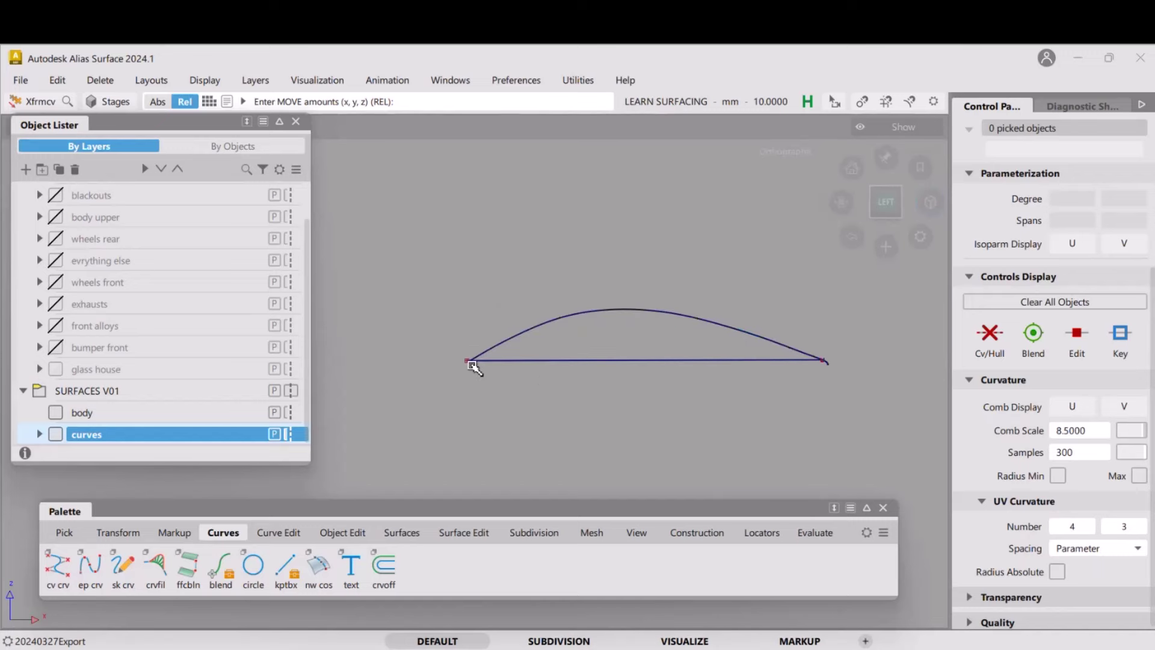
pyautogui.keyDown('alt'); pyautogui.keyDown('shift'); pyautogui.moveTo(471, 395); pyautogui.dragTo(502, 234, button='right'); pyautogui.keyUp('shift'); pyautogui.keyUp('alt')
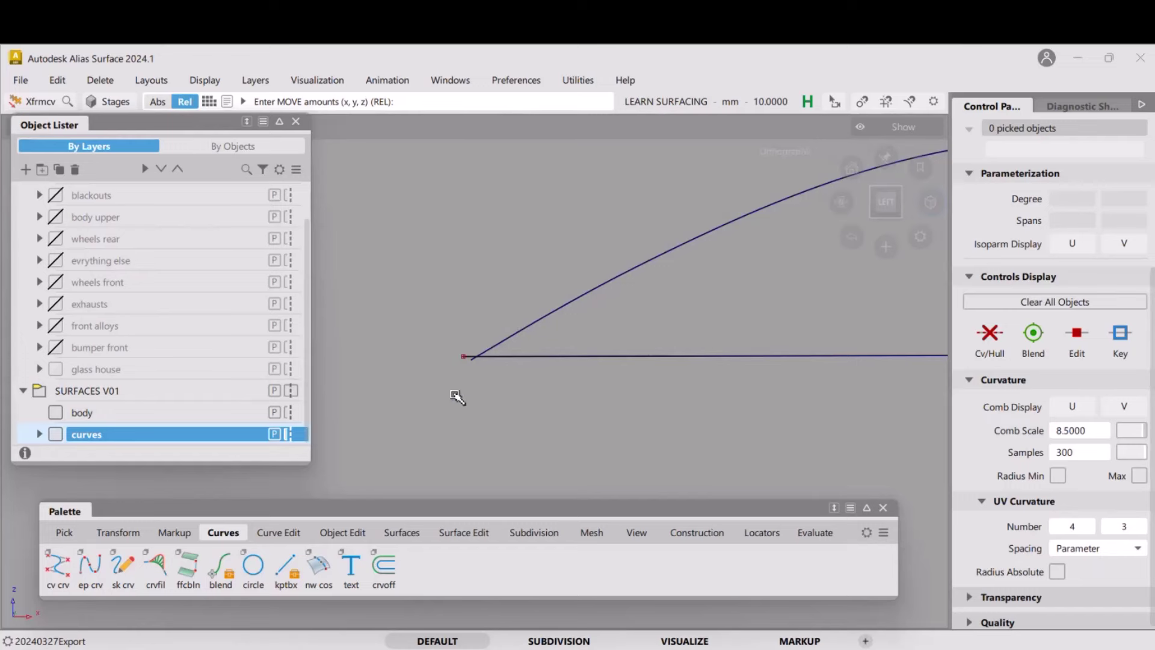
pyautogui.keyDown('ctrl'); pyautogui.keyDown('shift'); pyautogui.moveTo(457, 395); pyautogui.dragTo(516, 393); pyautogui.keyUp('shift'); pyautogui.keyUp('ctrl')
pyautogui.click(467, 358)
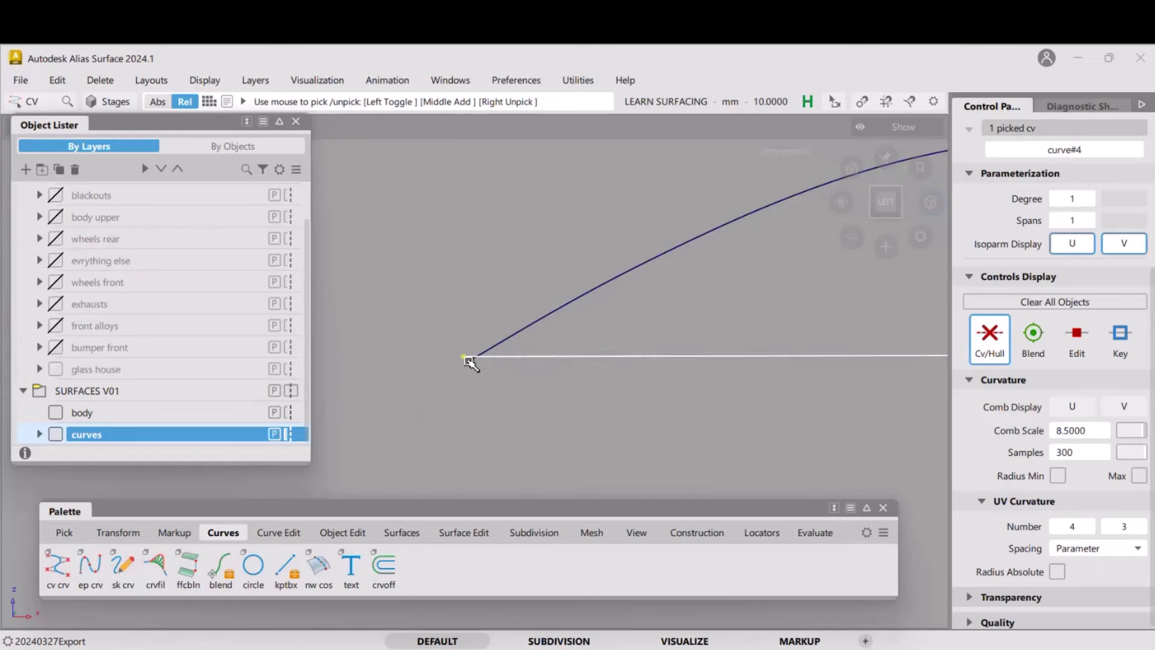
pyautogui.keyDown('alt'); pyautogui.keyDown('shift'); pyautogui.moveTo(503, 379); pyautogui.dragTo(561, 367, button='right'); pyautogui.keyUp('shift'); pyautogui.keyUp('alt')
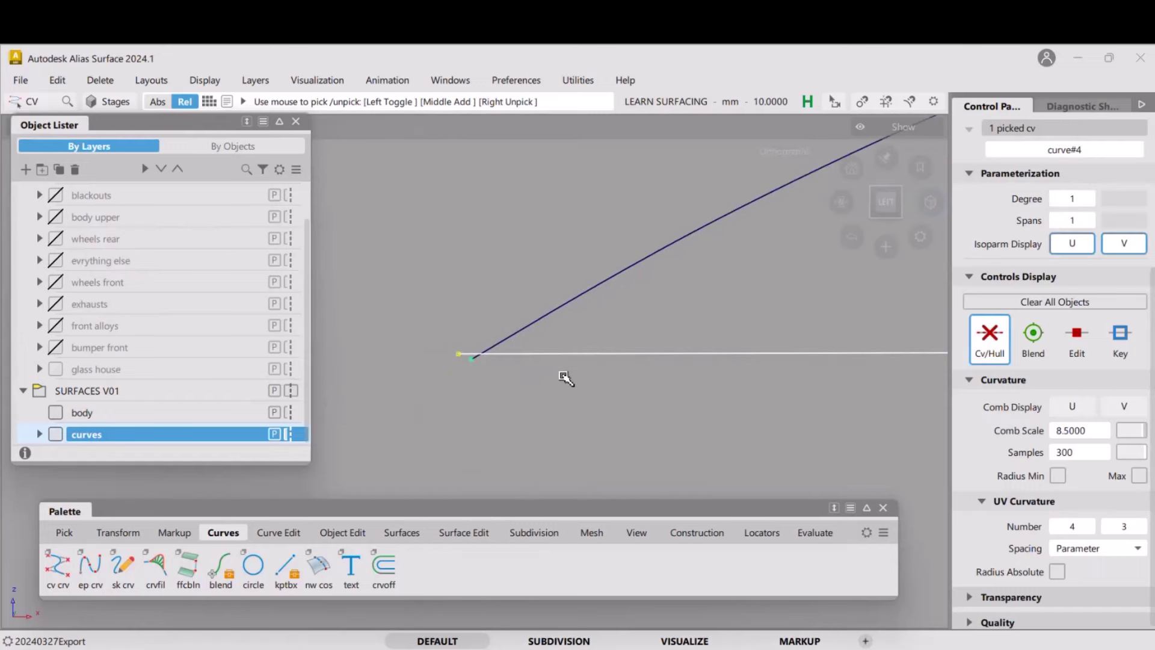
pyautogui.keyDown('ctrl'); pyautogui.keyDown('shift'); pyautogui.moveTo(563, 375); pyautogui.dragTo(560, 327, button='middle'); pyautogui.keyUp('shift'); pyautogui.keyUp('ctrl')
pyautogui.keyDown('ctrl'); pyautogui.keyDown('alt'); pyautogui.moveTo(555, 308); pyautogui.dragTo(471, 361); pyautogui.keyUp('alt'); pyautogui.keyUp('ctrl')
# Pick the new curve's rear CV and snap it along the centreline section to its rear end, just before the small rounded corner
pyautogui.keyDown('alt'); pyautogui.keyDown('shift'); pyautogui.moveTo(566, 297); pyautogui.dragTo(766, 415); pyautogui.keyUp('shift'); pyautogui.keyUp('alt')
pyautogui.click(727, 361)
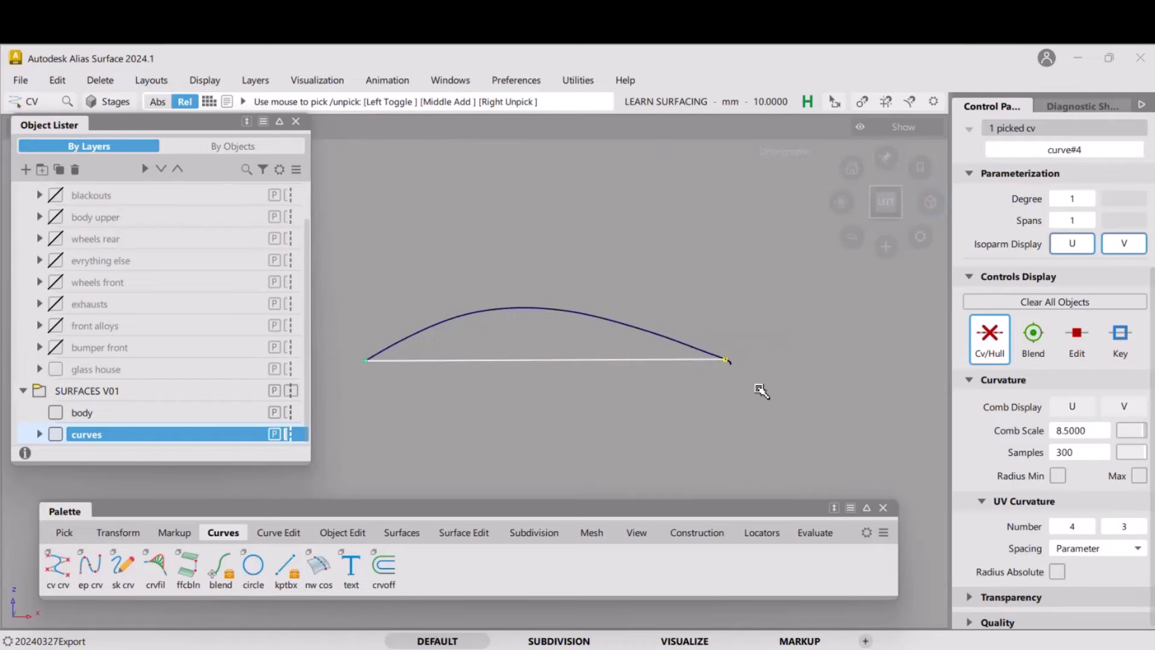
pyautogui.keyDown('ctrl'); pyautogui.keyDown('shift'); pyautogui.moveTo(773, 392); pyautogui.dragTo(772, 357, button='middle'); pyautogui.keyUp('shift'); pyautogui.keyUp('ctrl')
pyautogui.keyDown('ctrl'); pyautogui.keyDown('alt'); pyautogui.moveTo(692, 345); pyautogui.dragTo(752, 410); pyautogui.keyUp('alt'); pyautogui.keyUp('ctrl')
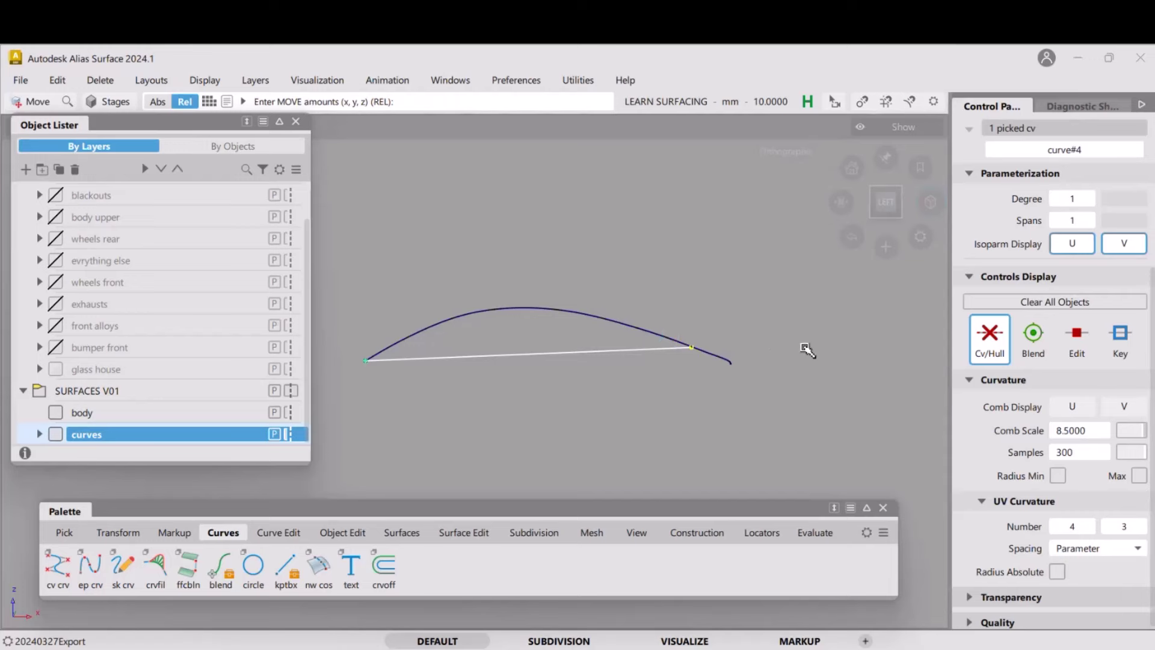
pyautogui.keyDown('alt'); pyautogui.keyDown('shift'); pyautogui.moveTo(807, 348); pyautogui.dragTo(814, 302, button='right'); pyautogui.keyUp('shift'); pyautogui.keyUp('alt')
pyautogui.keyDown('alt'); pyautogui.keyDown('shift'); pyautogui.moveTo(814, 301); pyautogui.dragTo(567, 304, button='middle'); pyautogui.keyUp('shift'); pyautogui.keyUp('alt')
pyautogui.keyDown('alt'); pyautogui.keyDown('shift'); pyautogui.moveTo(634, 376); pyautogui.dragTo(706, 268, button='right'); pyautogui.keyUp('shift'); pyautogui.keyUp('alt')
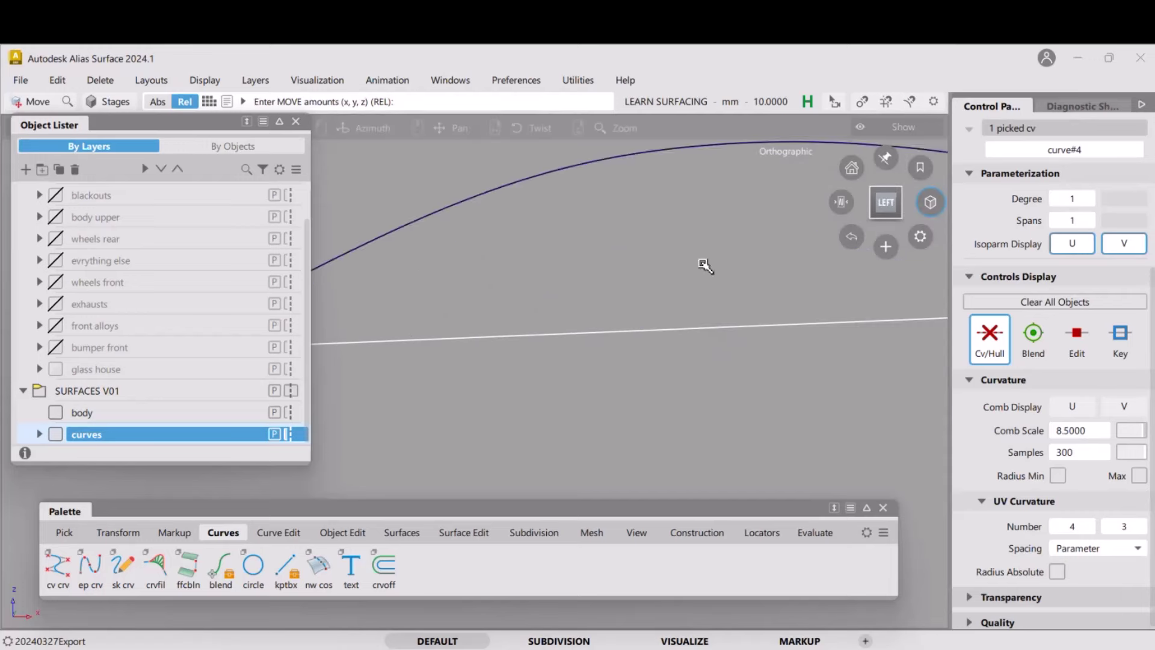
pyautogui.keyDown('alt'); pyautogui.keyDown('shift'); pyautogui.moveTo(706, 269); pyautogui.dragTo(283, 330, button='middle'); pyautogui.keyUp('shift'); pyautogui.keyUp('alt')
pyautogui.keyDown('ctrl'); pyautogui.keyDown('shift'); pyautogui.moveTo(613, 394); pyautogui.dragTo(703, 389); pyautogui.keyUp('shift'); pyautogui.keyUp('ctrl')
pyautogui.keyDown('alt'); pyautogui.keyDown('shift'); pyautogui.moveTo(672, 293); pyautogui.dragTo(507, 404, button='right'); pyautogui.keyUp('shift'); pyautogui.keyUp('alt')
pyautogui.keyDown('alt'); pyautogui.keyDown('shift'); pyautogui.moveTo(508, 403); pyautogui.dragTo(801, 385, button='middle'); pyautogui.keyUp('shift'); pyautogui.keyUp('alt')
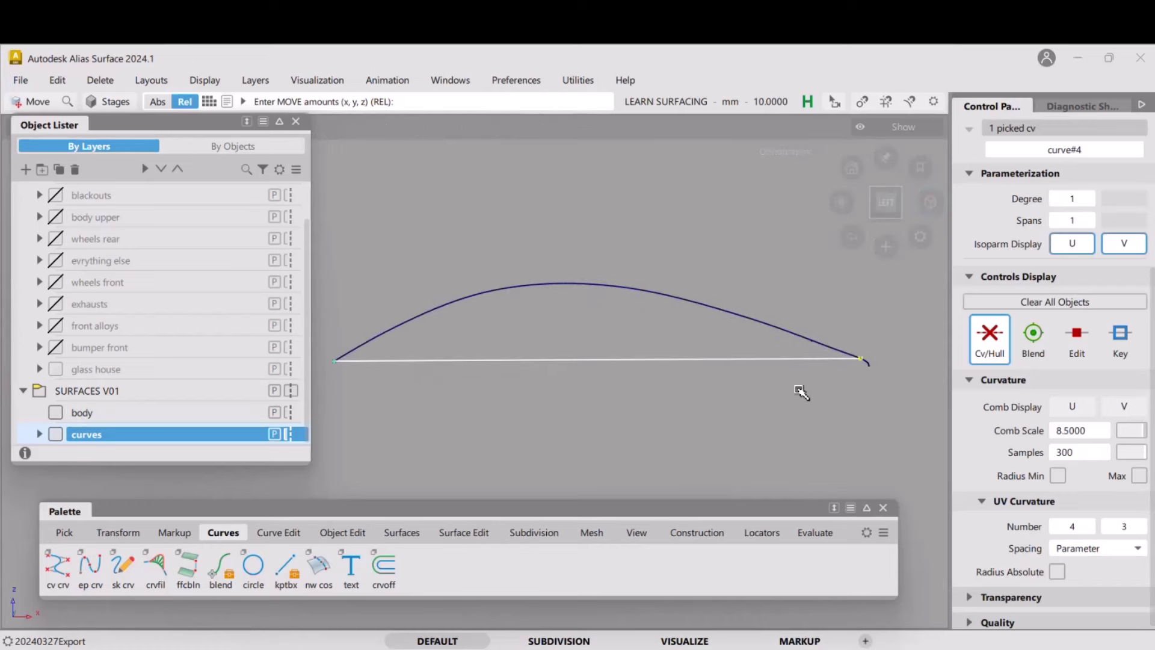
pyautogui.keyDown('ctrl'); pyautogui.keyDown('shift'); pyautogui.moveTo(820, 390); pyautogui.dragTo(822, 367); pyautogui.keyUp('shift'); pyautogui.keyUp('ctrl')
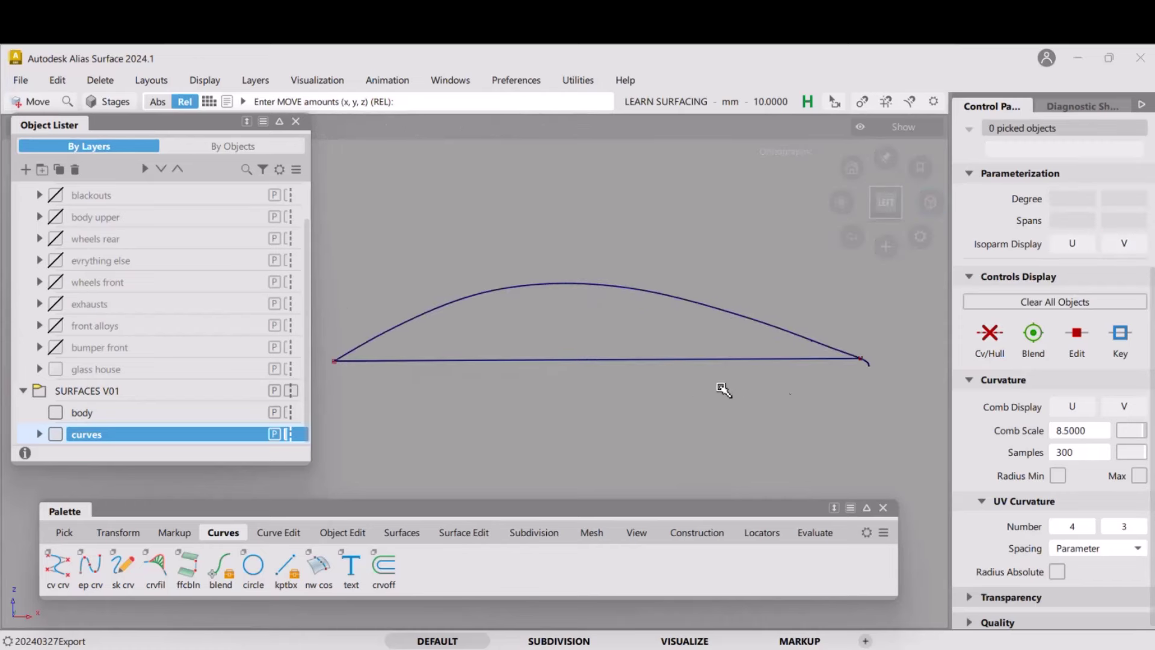
# Select the new curve and set its degree to 3 with 1 span in the Parameterization Editor
pyautogui.keyDown('ctrl'); pyautogui.keyDown('shift'); pyautogui.moveTo(642, 400); pyautogui.dragTo(687, 417); pyautogui.keyUp('shift'); pyautogui.keyUp('ctrl')
pyautogui.moveTo(694, 349); pyautogui.dragTo(652, 414)
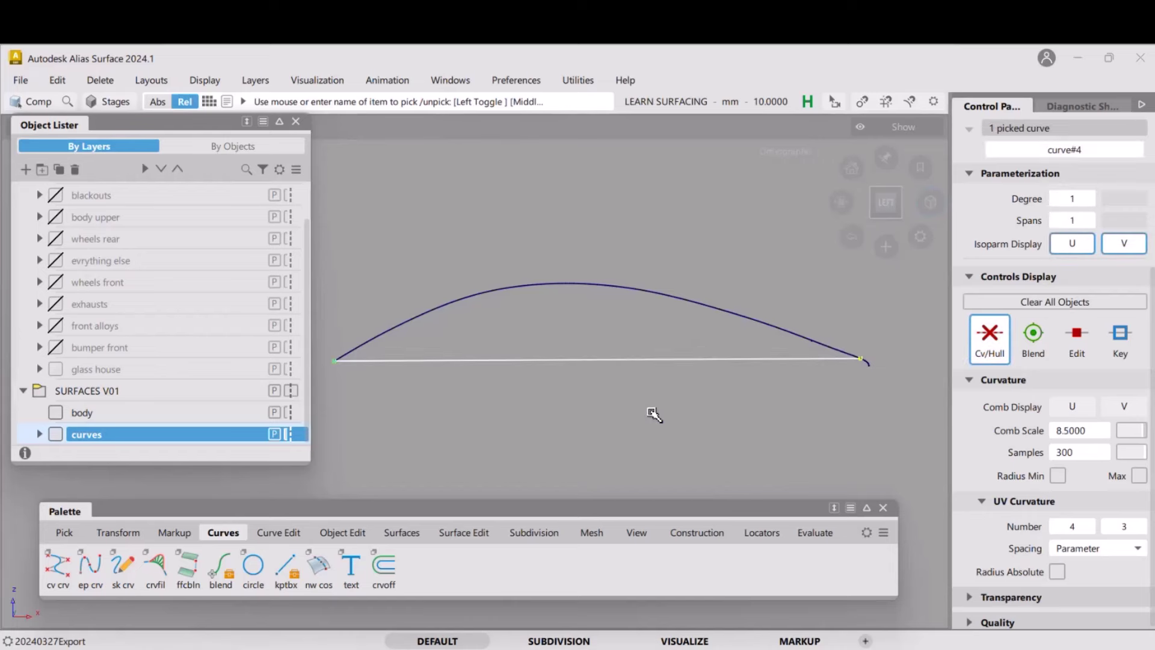
pyautogui.click(843, 445)
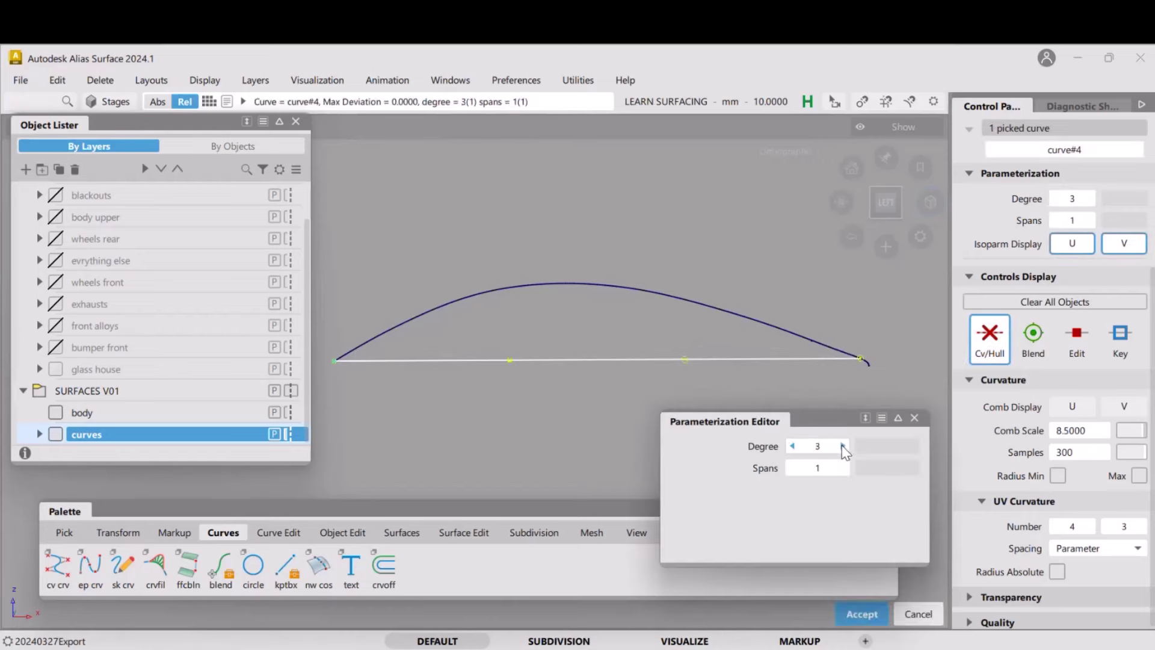
# Switch the Transform CV tool from Edge to CV mode in XYZ move, to pick single CVs of the new curve
pyautogui.keyDown('ctrl'); pyautogui.keyDown('shift'); pyautogui.moveTo(767, 418); pyautogui.dragTo(758, 369); pyautogui.keyUp('shift'); pyautogui.keyUp('ctrl')
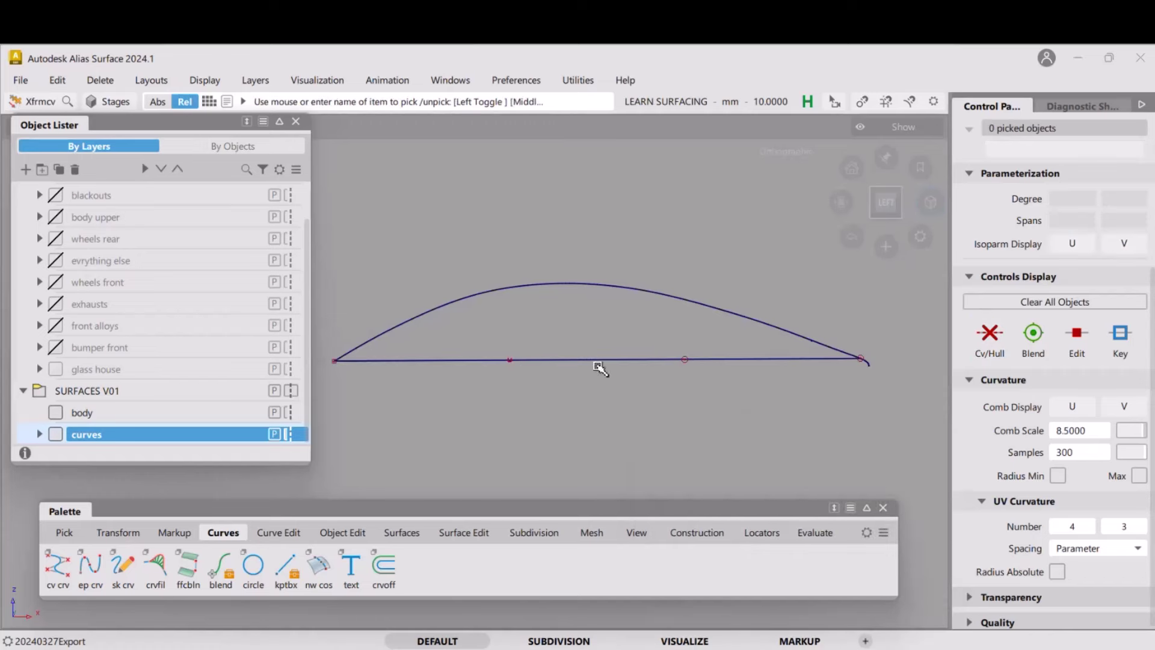
pyautogui.click(516, 361)
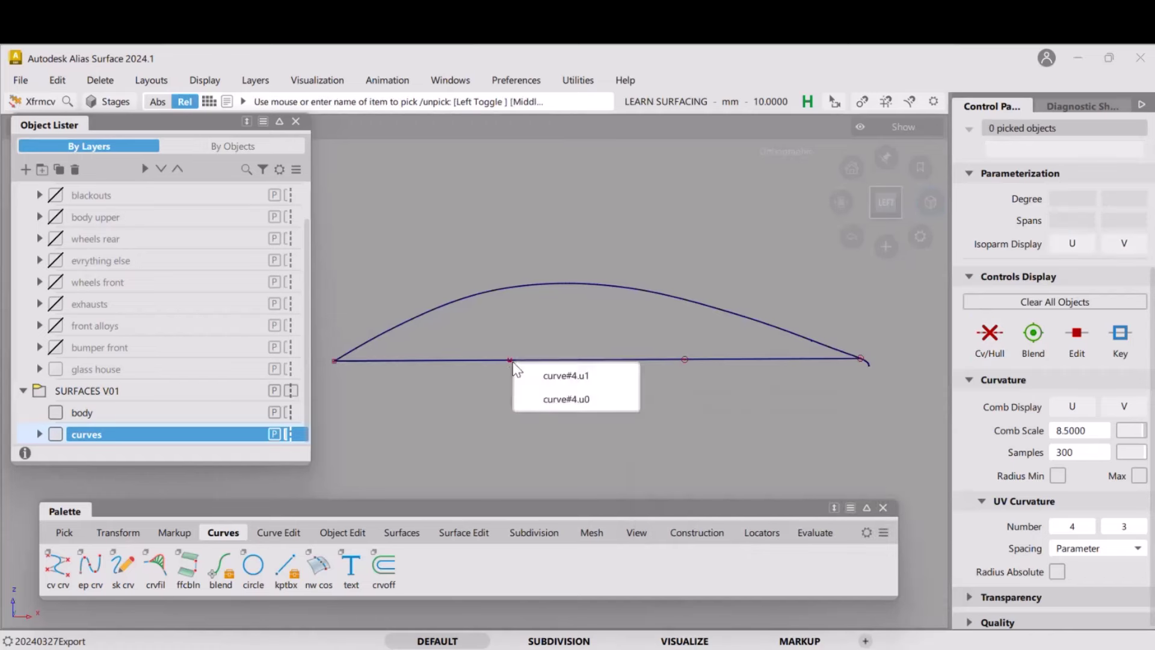
pyautogui.click(587, 378)
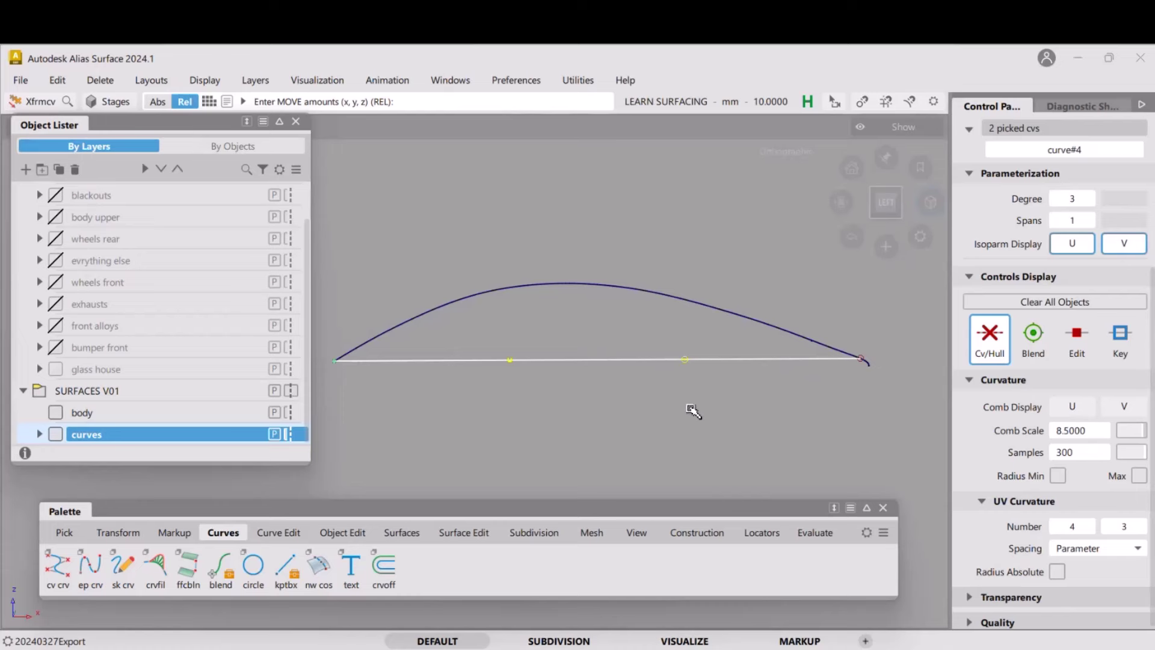
pyautogui.press('space')
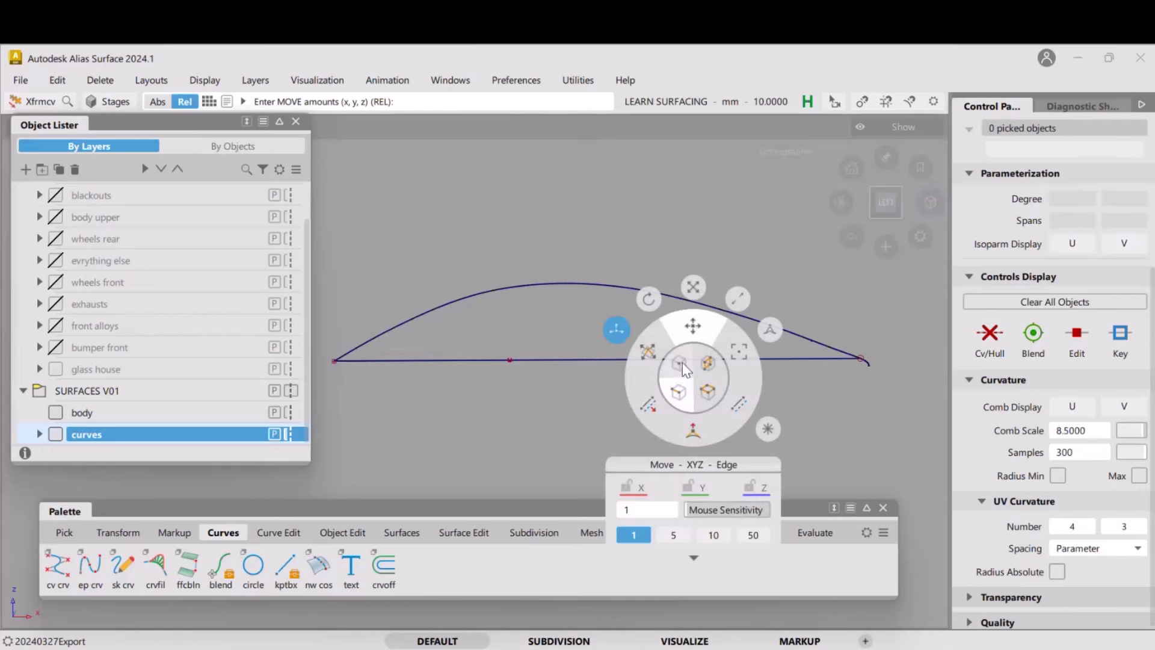
pyautogui.click(682, 362)
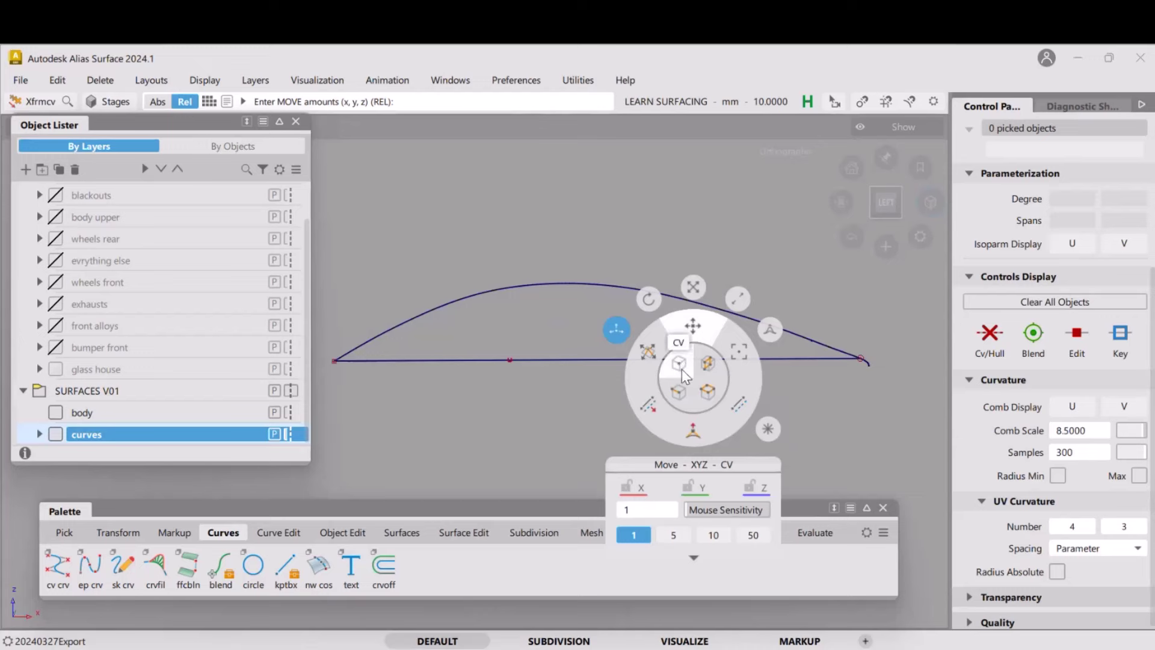
pyautogui.click(681, 370)
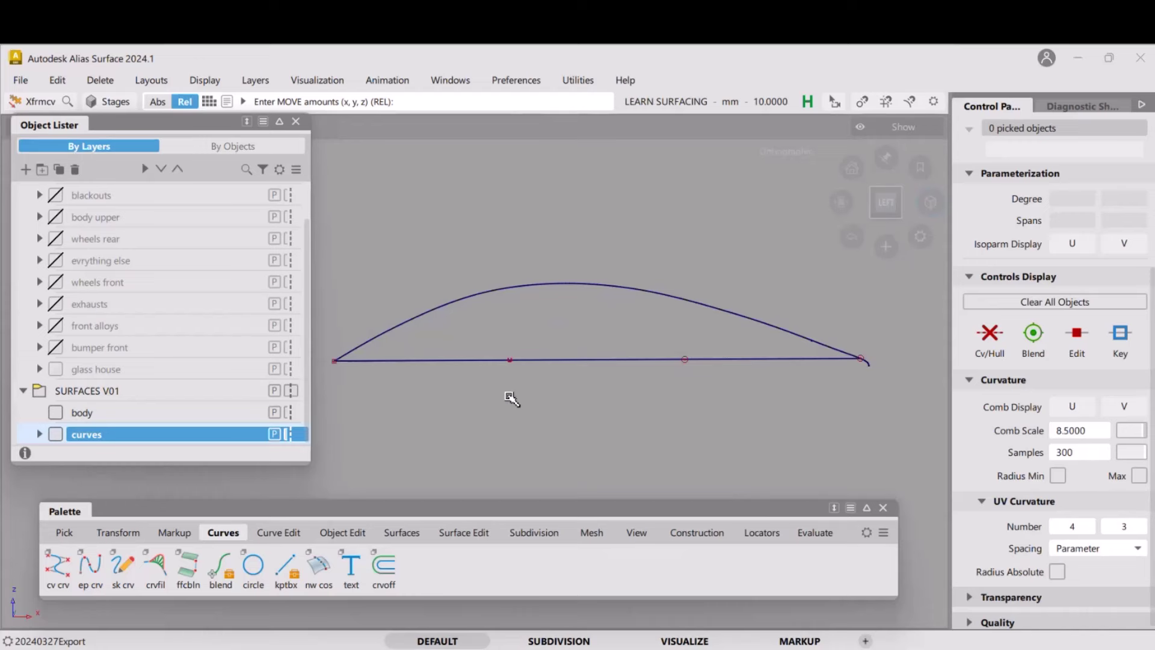
# Move the two middle CVs of the straight curve upward so it arches just beneath the existing reference curve
pyautogui.rightClick(509, 397)
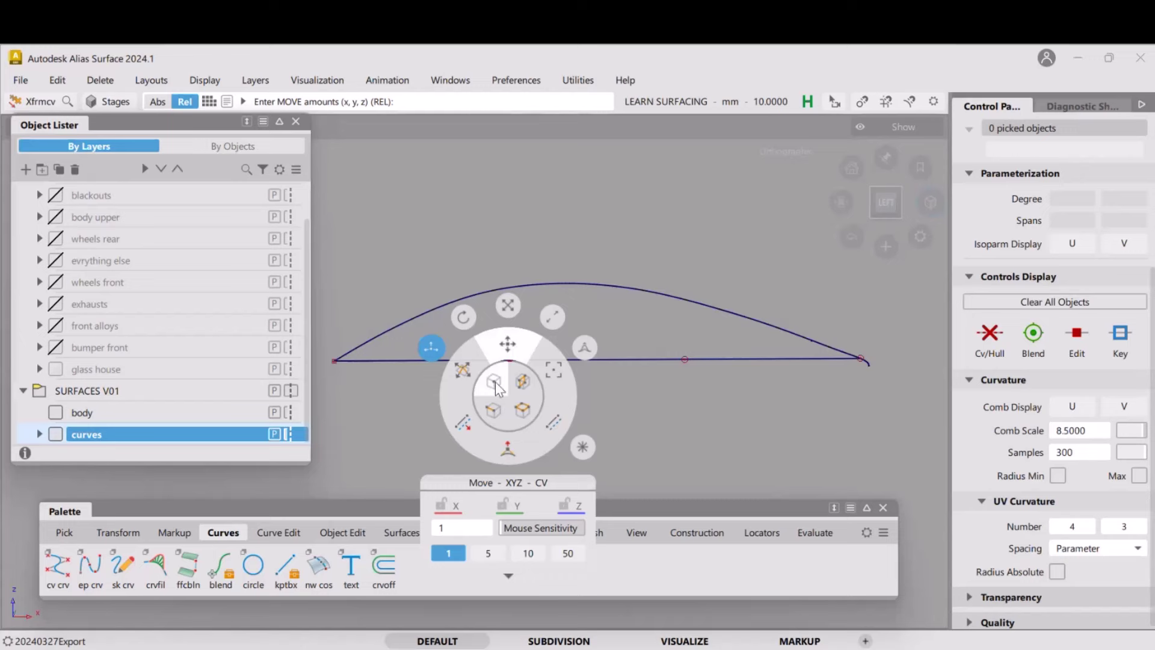
pyautogui.click(525, 349)
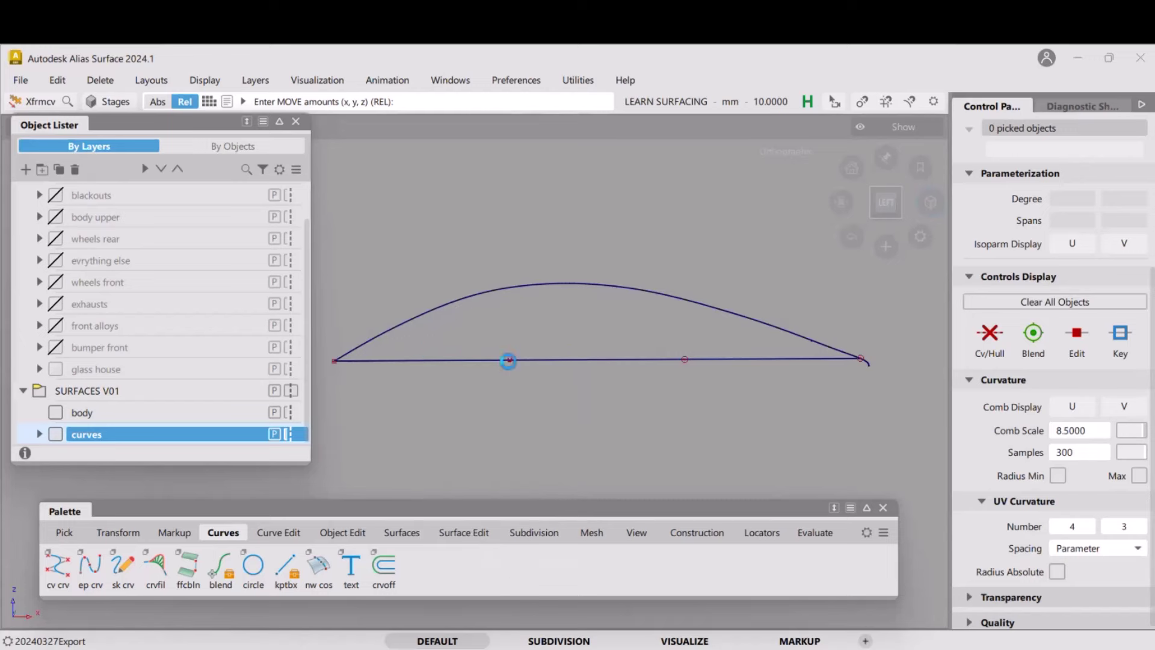
pyautogui.click(508, 360)
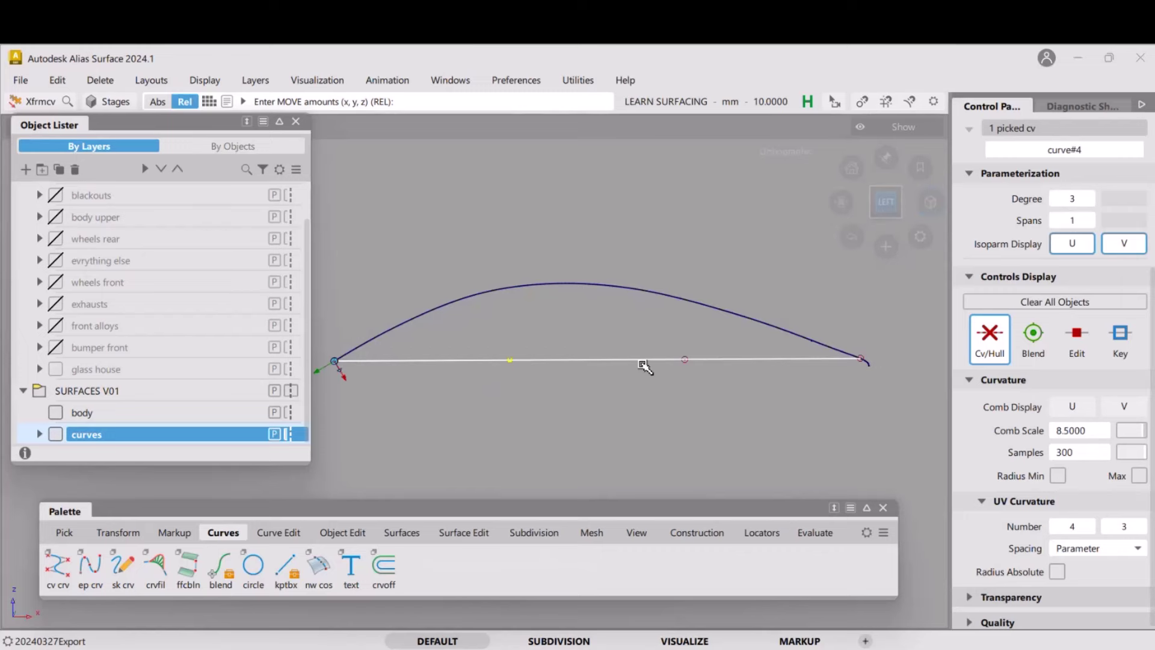
pyautogui.moveTo(603, 405); pyautogui.dragTo(591, 322)
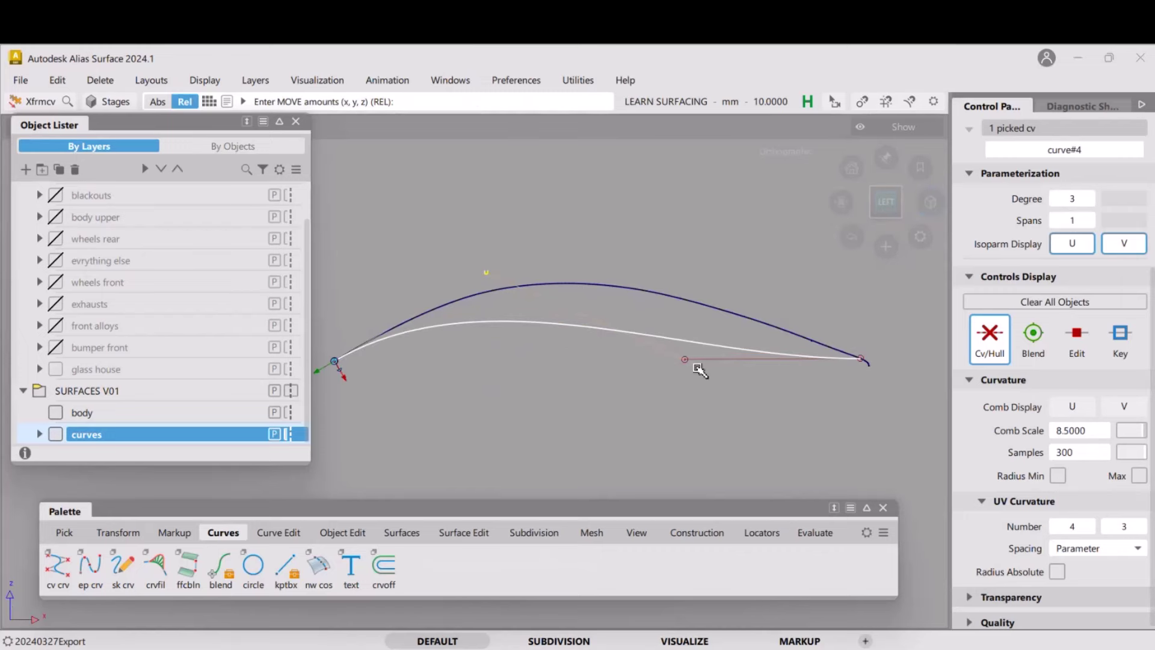
pyautogui.moveTo(689, 360); pyautogui.dragTo(639, 276)
# Nudge the second CV up and shift the third CV forward and higher so the curve's crown meets the reference curve
pyautogui.click(487, 270)
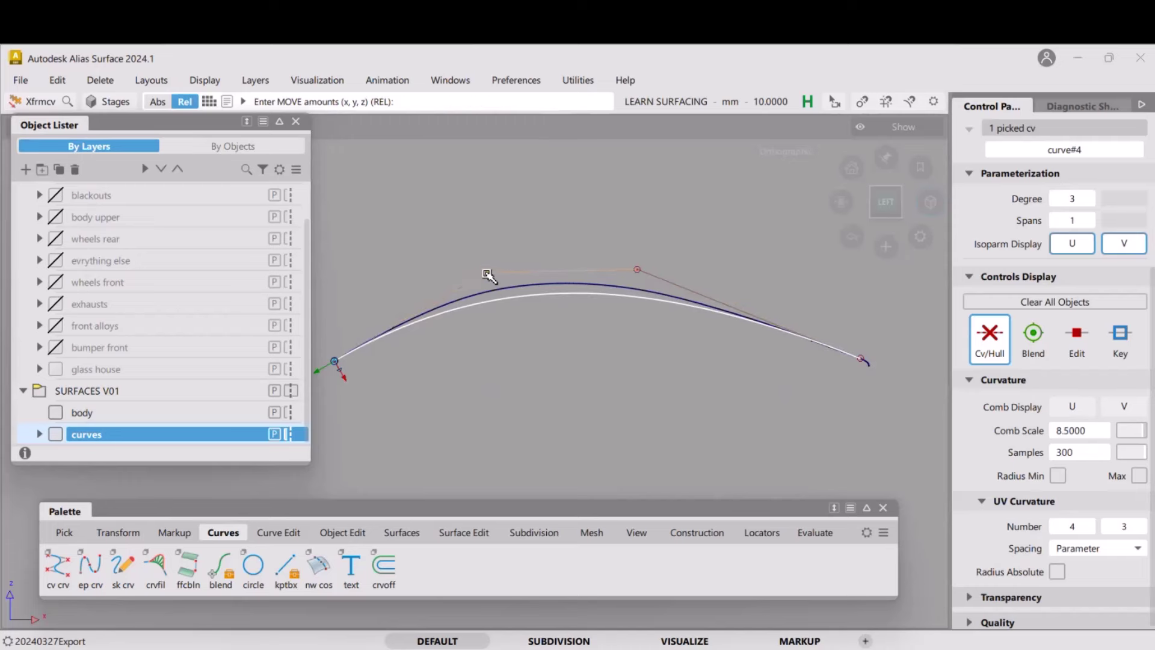
pyautogui.moveTo(487, 270); pyautogui.dragTo(490, 267)
pyautogui.click(637, 269)
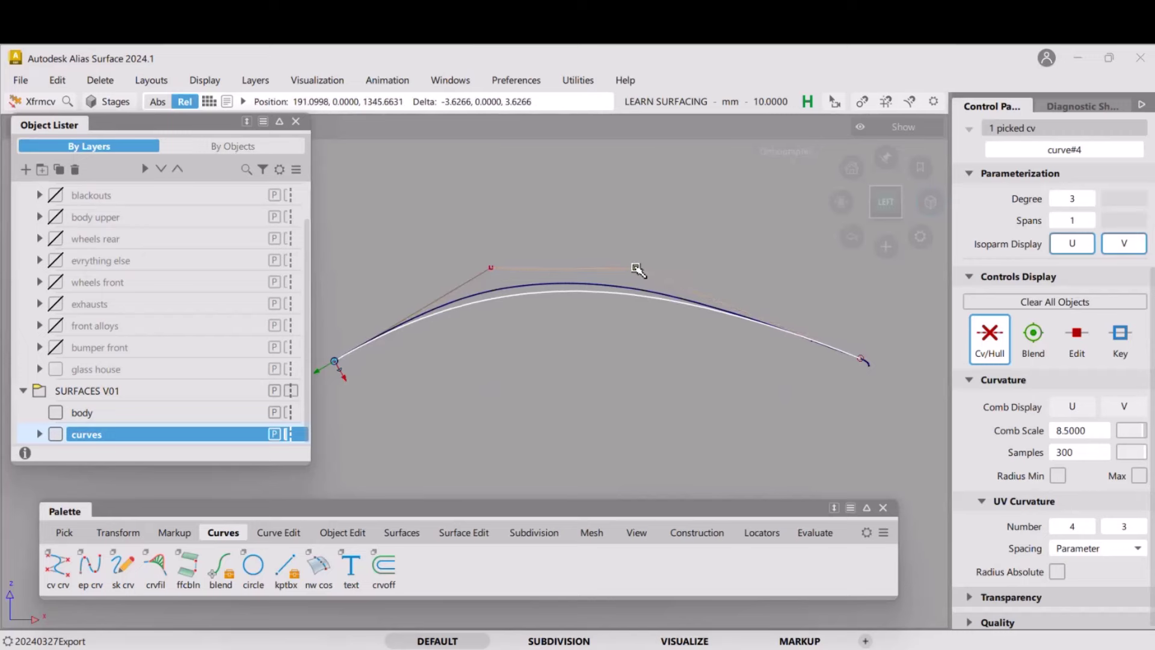
pyautogui.moveTo(637, 270)
pyautogui.mouseDown()
pyautogui.moveTo(630, 261)
pyautogui.moveTo(635, 269)
pyautogui.mouseUp()
pyautogui.moveTo(680, 247); pyautogui.dragTo(636, 227)
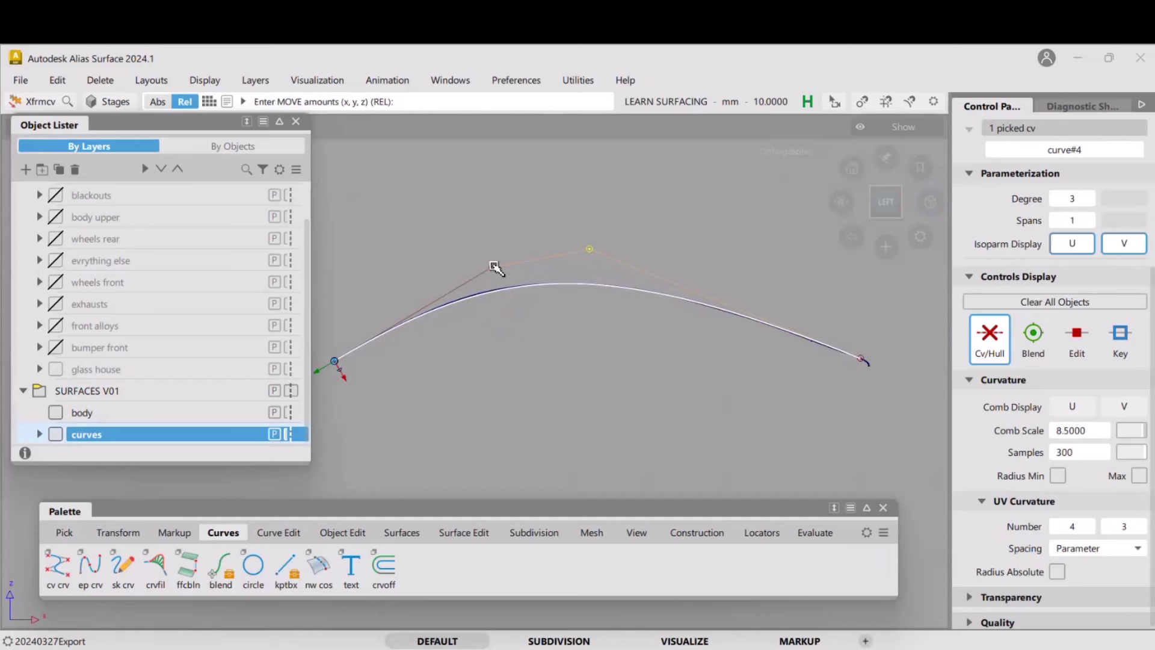
# Fine-tune both middle CVs against the reference curve, placing the second at about X -634, Z 1402
pyautogui.moveTo(494, 266); pyautogui.dragTo(512, 263)
pyautogui.moveTo(587, 252)
pyautogui.mouseDown()
pyautogui.moveTo(602, 253)
pyautogui.moveTo(593, 256)
pyautogui.mouseUp()
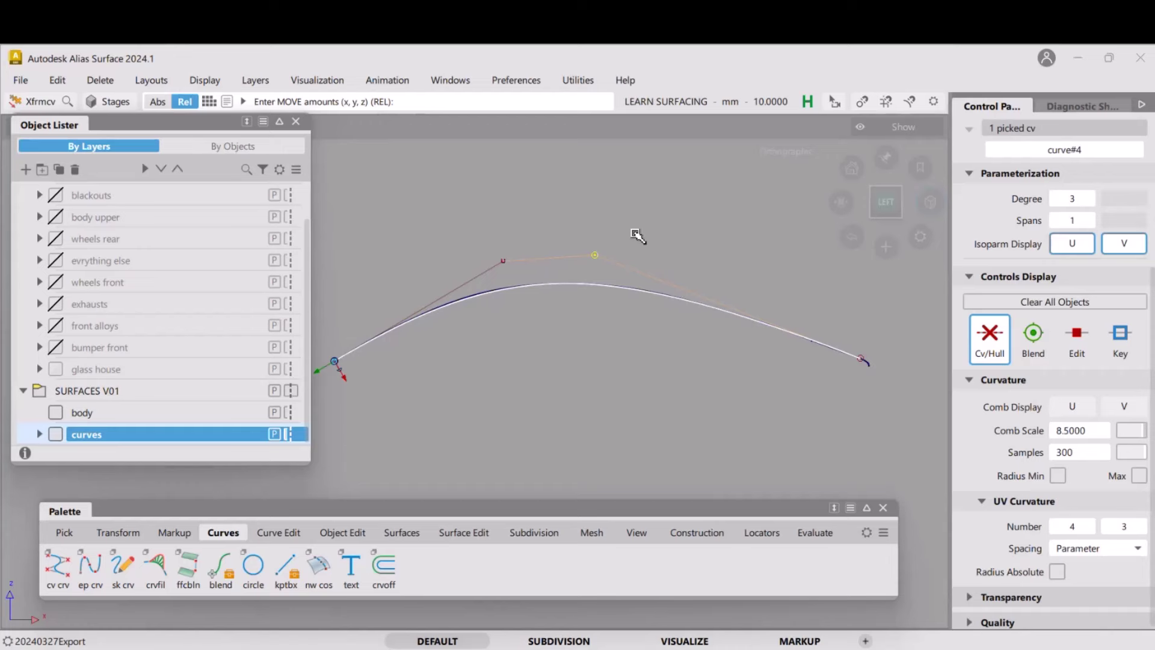
pyautogui.click(504, 263)
pyautogui.moveTo(554, 338); pyautogui.dragTo(554, 339)
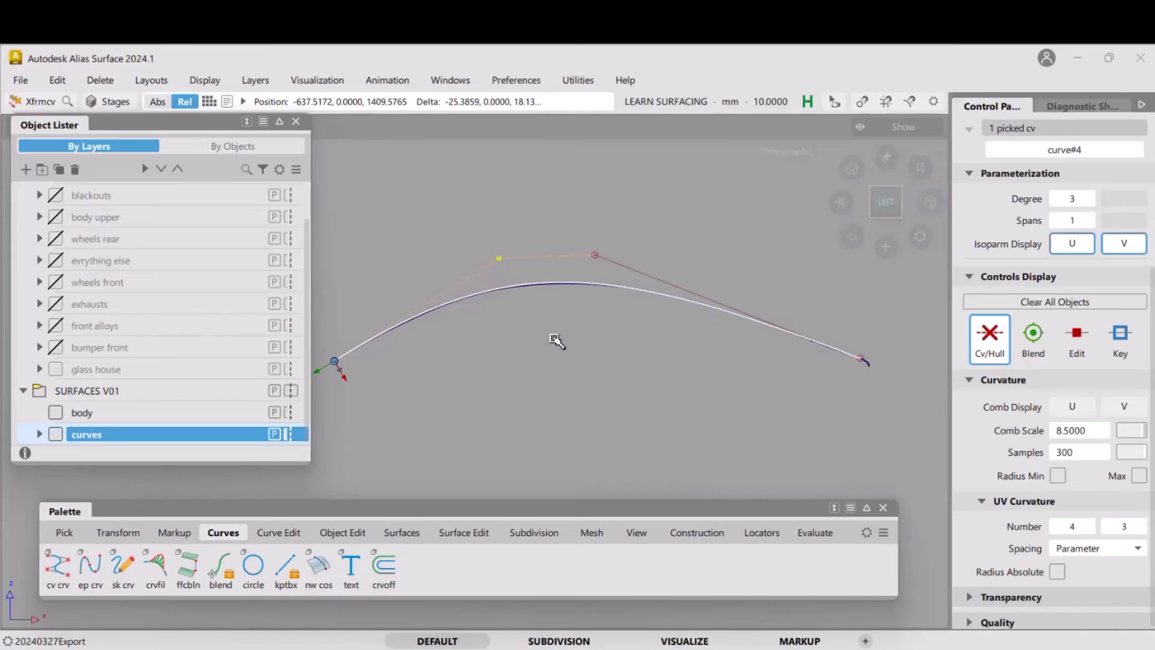
pyautogui.moveTo(554, 339); pyautogui.dragTo(556, 341)
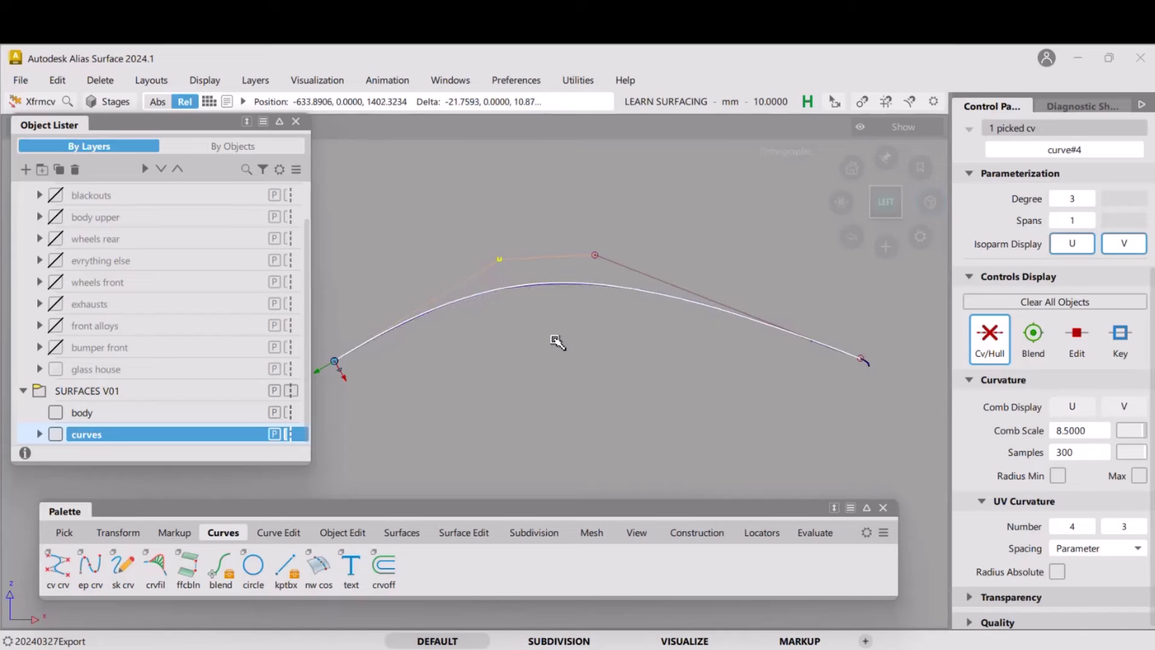
pyautogui.click(598, 258)
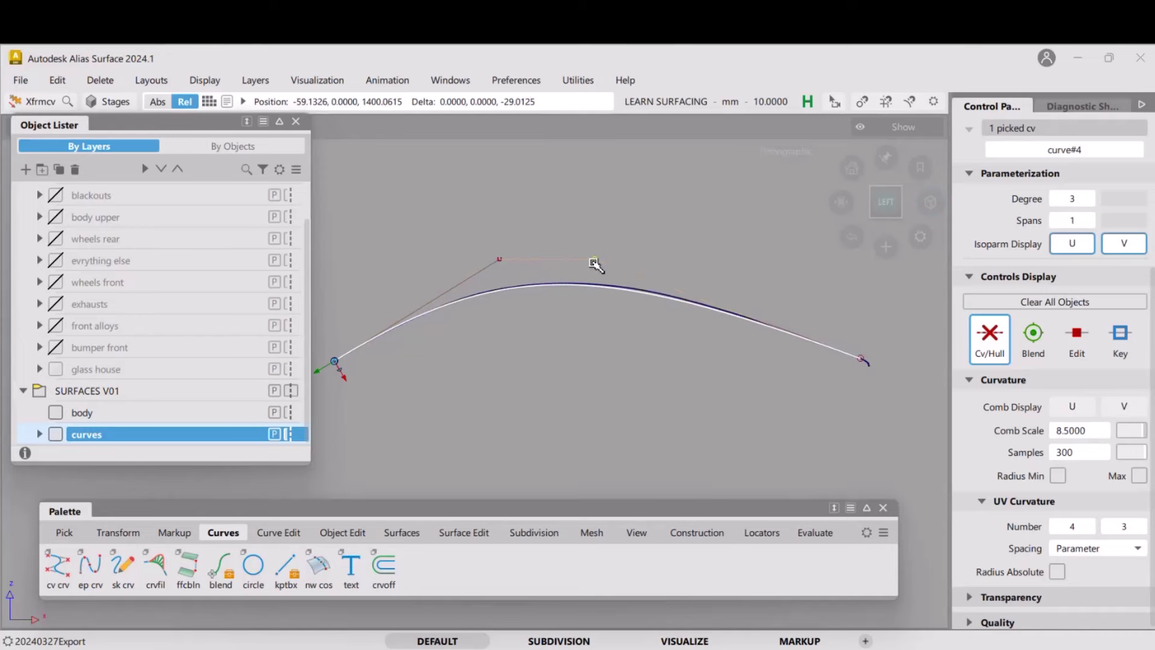
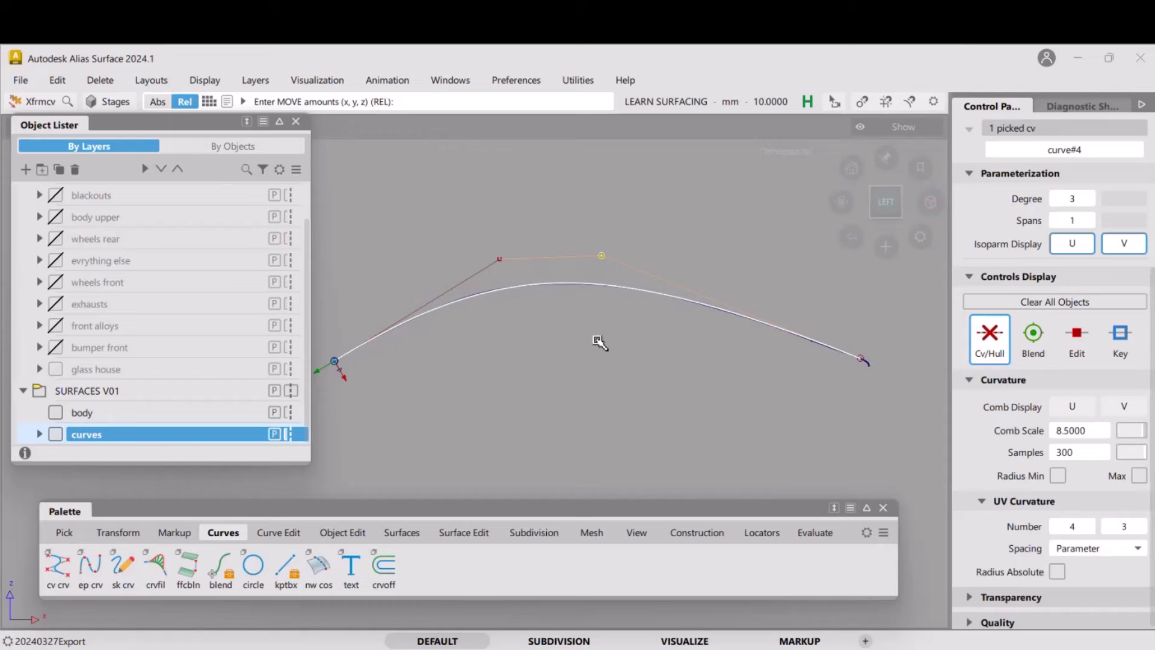
# Spread the two middle CVs farther apart and lower them slightly to space the control hull more evenly
pyautogui.moveTo(633, 379); pyautogui.dragTo(727, 392)
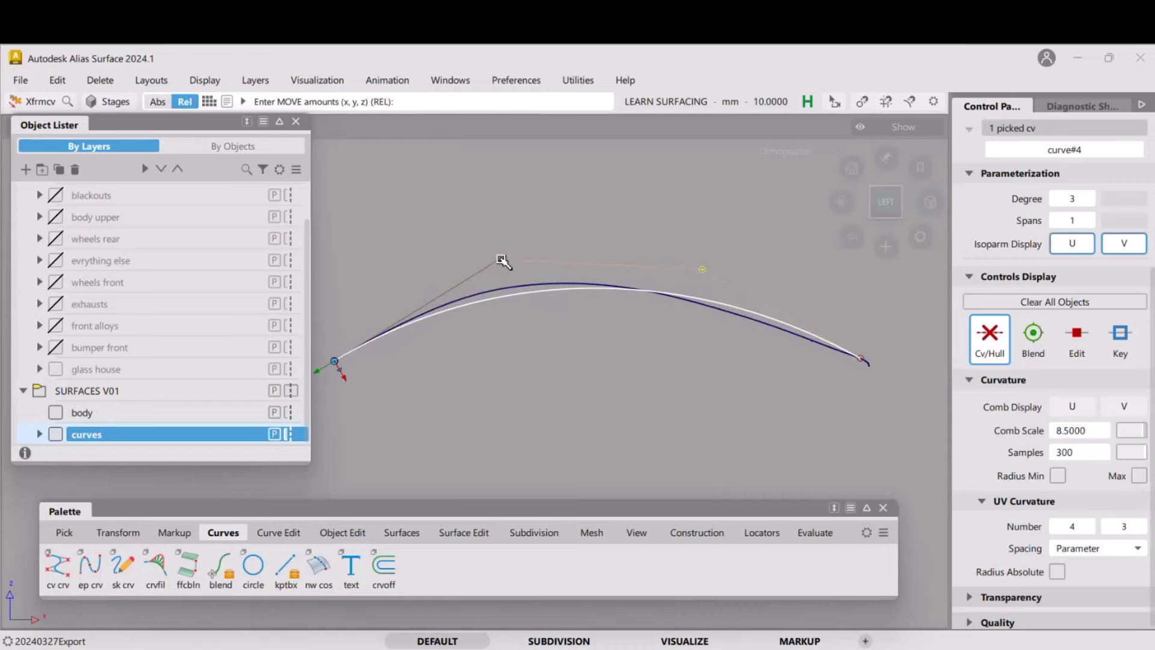
pyautogui.moveTo(502, 260); pyautogui.dragTo(469, 268)
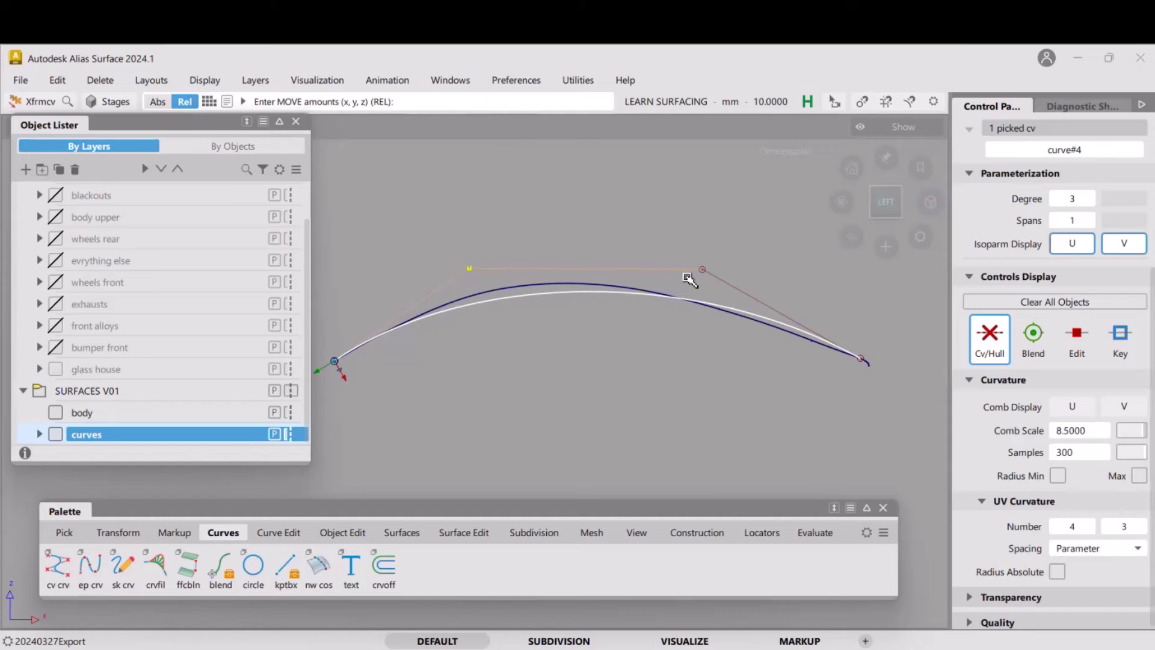
pyautogui.moveTo(696, 267); pyautogui.dragTo(690, 276)
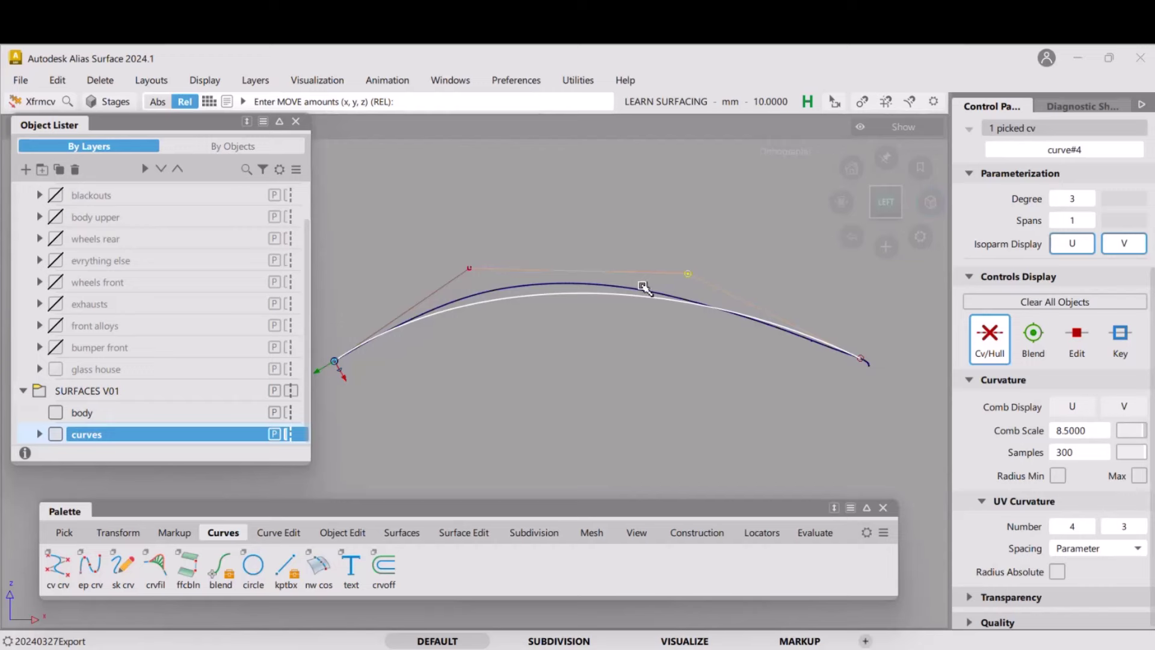
# Pick the new curve and set its degree to 5 in the Parameterization Editor
pyautogui.keyDown('ctrl'); pyautogui.keyDown('shift'); pyautogui.moveTo(648, 367); pyautogui.dragTo(640, 324); pyautogui.keyUp('shift'); pyautogui.keyUp('ctrl')
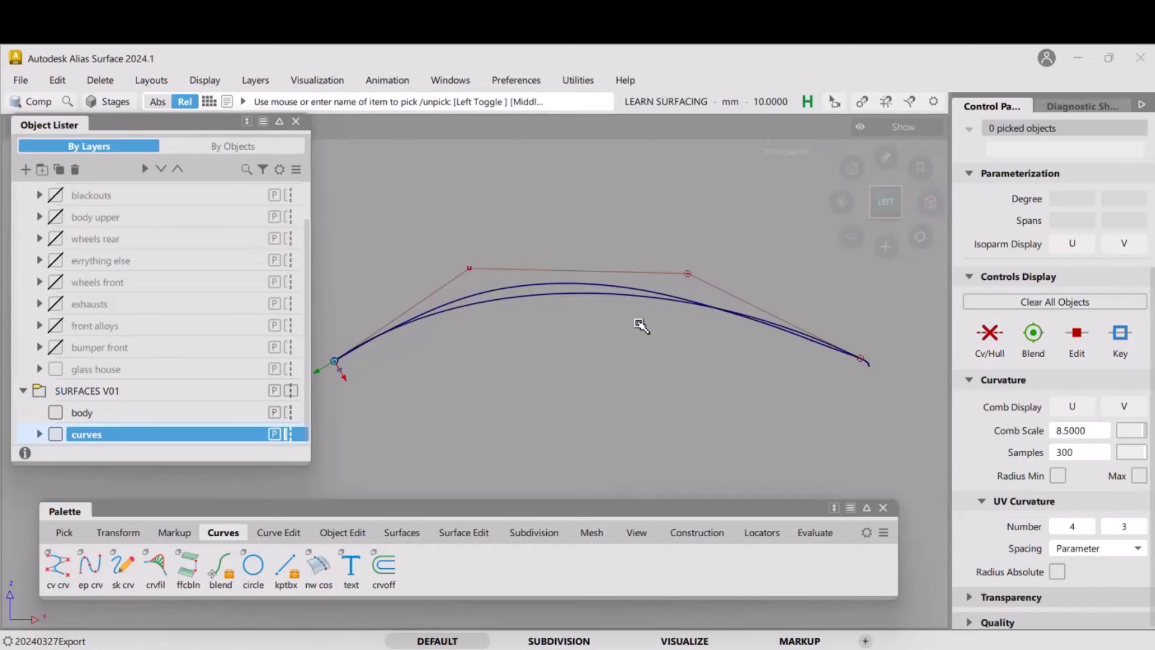
pyautogui.click(597, 294)
pyautogui.hotkey('ctrl', 'p')
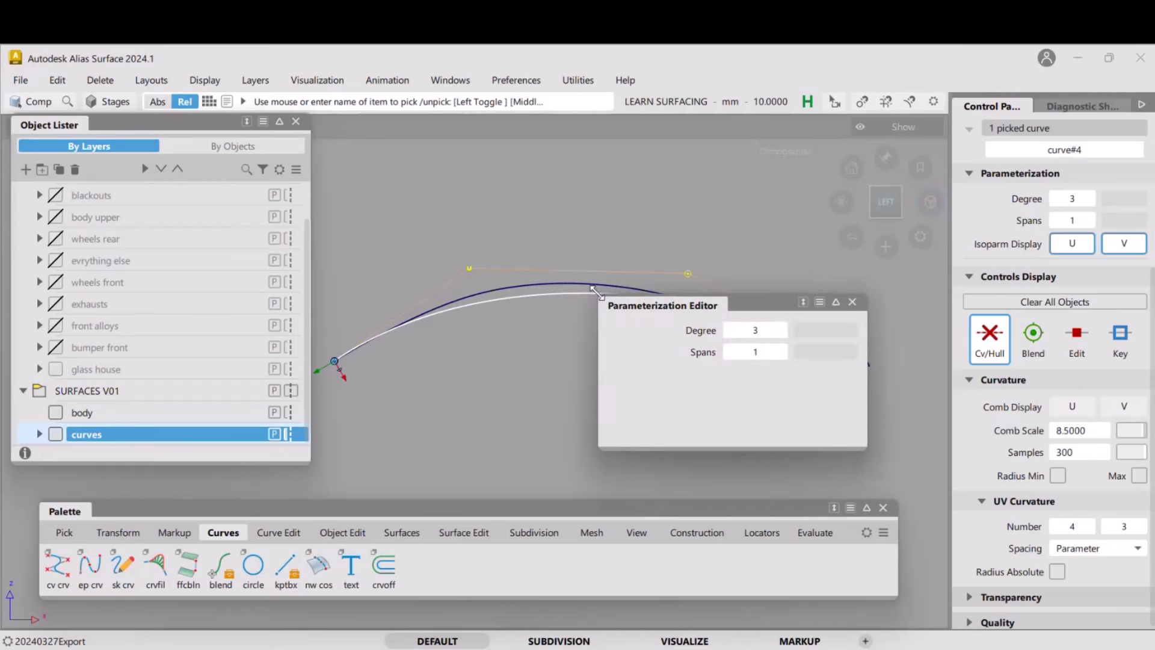
pyautogui.click(781, 330)
pyautogui.click(781, 330)
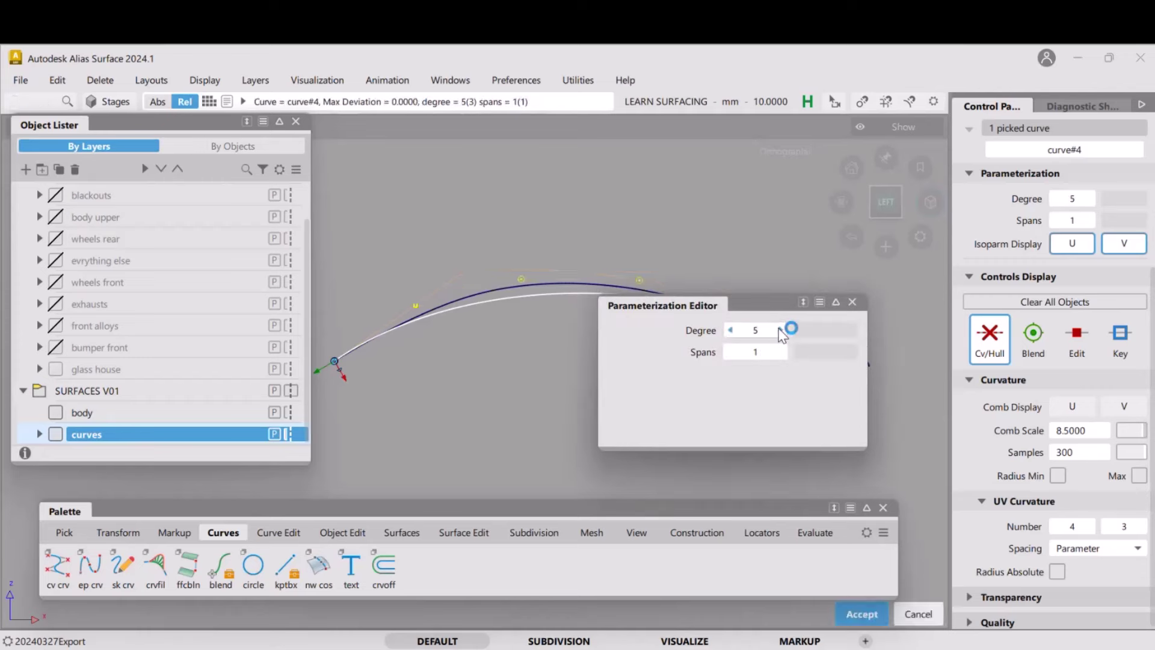
pyautogui.click(674, 335)
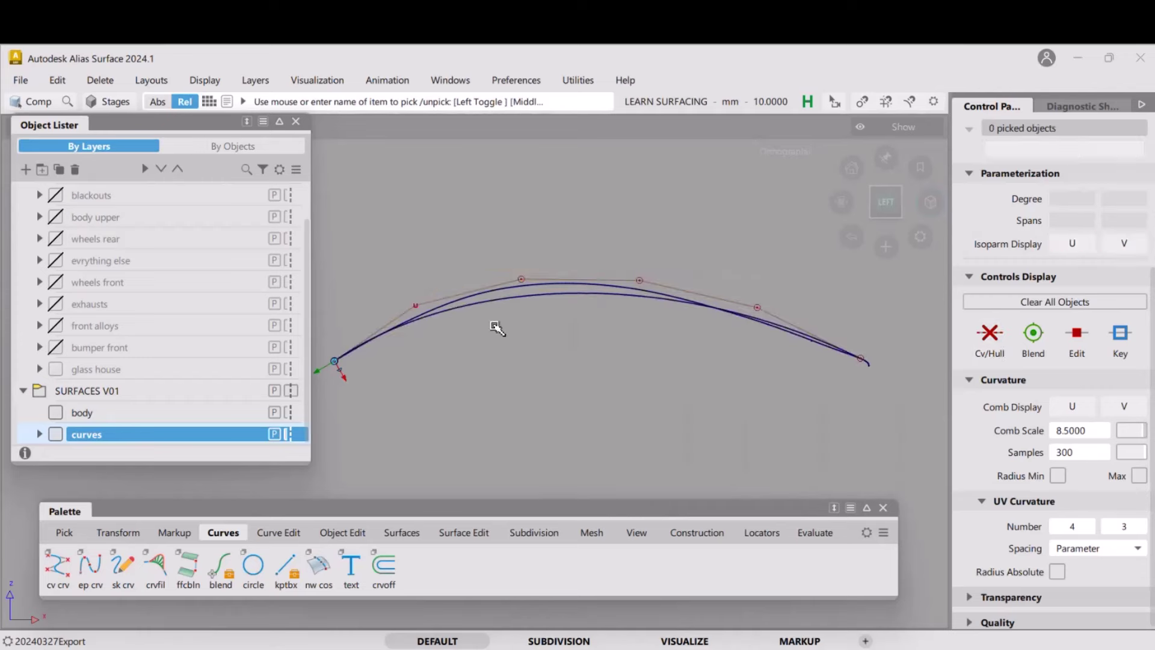
# Pick the curve again and set its degree to 3 in the Parameterization Editor
pyautogui.keyDown('ctrl'); pyautogui.keyDown('shift'); pyautogui.moveTo(552, 329); pyautogui.dragTo(590, 349); pyautogui.keyUp('shift'); pyautogui.keyUp('ctrl')
pyautogui.click(574, 293)
pyautogui.hotkey('ctrl', 'p')
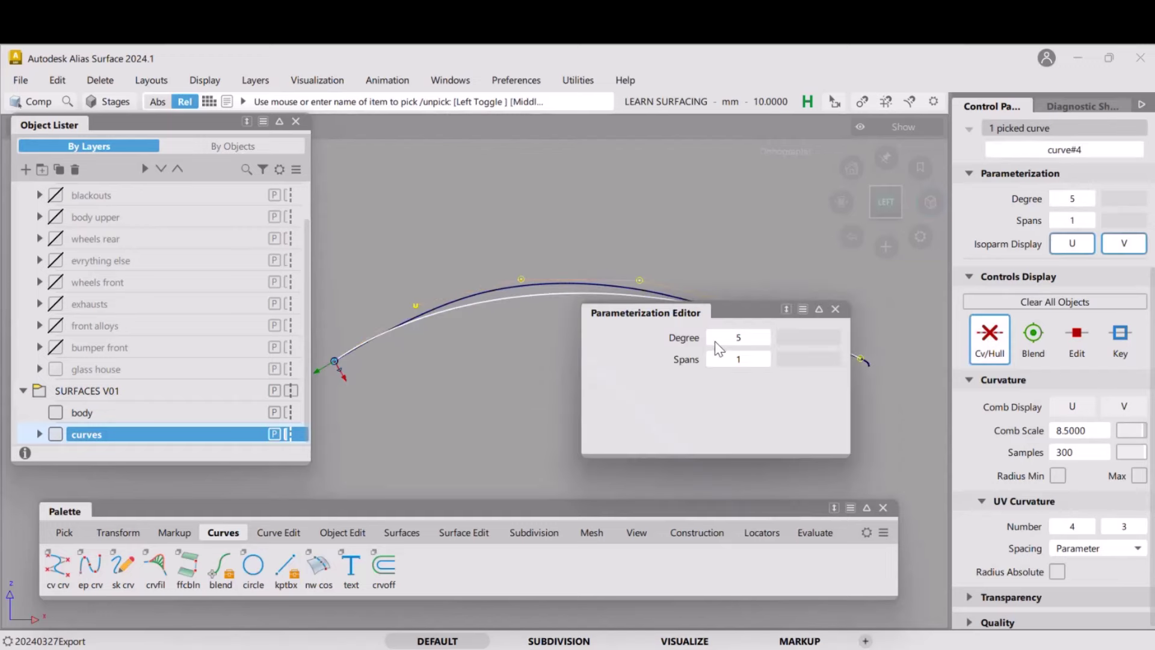
pyautogui.click(714, 338)
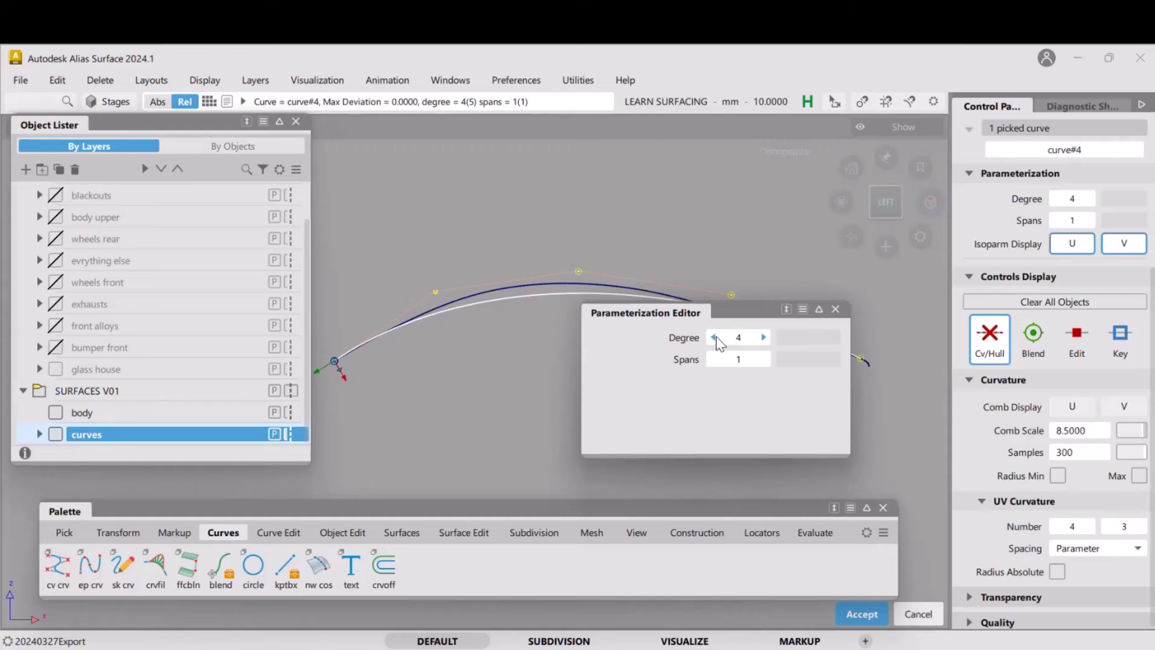
pyautogui.click(720, 335)
pyautogui.click(739, 321)
pyautogui.press('Return')
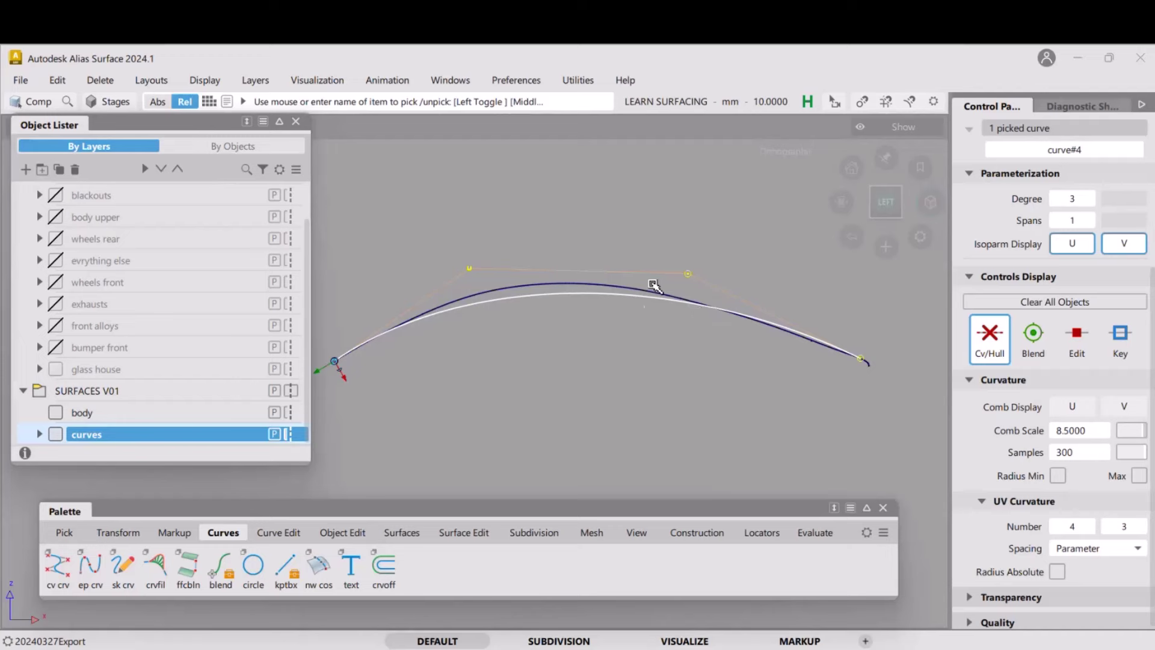
# Reposition the degree 3 curve's two middle CVs, bringing the third closer to the second, to follow the reference curve's ends
pyautogui.keyDown('ctrl'); pyautogui.keyDown('shift'); pyautogui.moveTo(684, 382); pyautogui.dragTo(680, 336); pyautogui.keyUp('shift'); pyautogui.keyUp('ctrl')
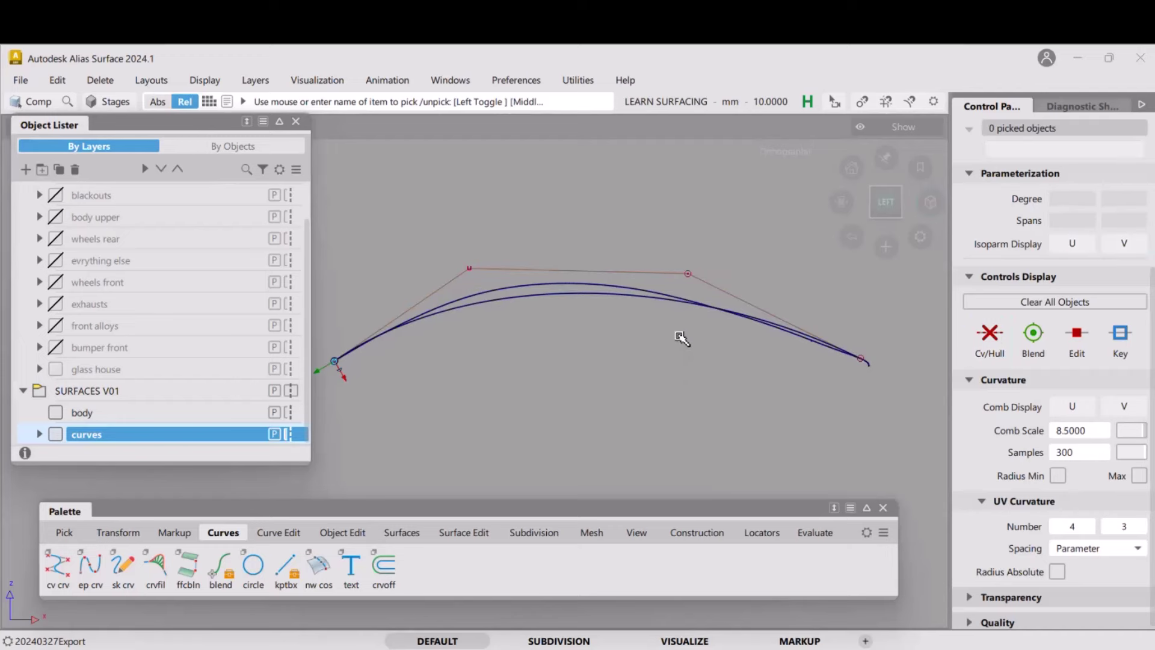
pyautogui.keyDown('ctrl'); pyautogui.keyDown('shift'); pyautogui.moveTo(681, 337); pyautogui.dragTo(679, 305, button='middle'); pyautogui.keyUp('shift'); pyautogui.keyUp('ctrl')
pyautogui.moveTo(691, 275); pyautogui.dragTo(445, 263)
pyautogui.moveTo(523, 247); pyautogui.dragTo(638, 270)
pyautogui.moveTo(471, 286); pyautogui.dragTo(464, 275)
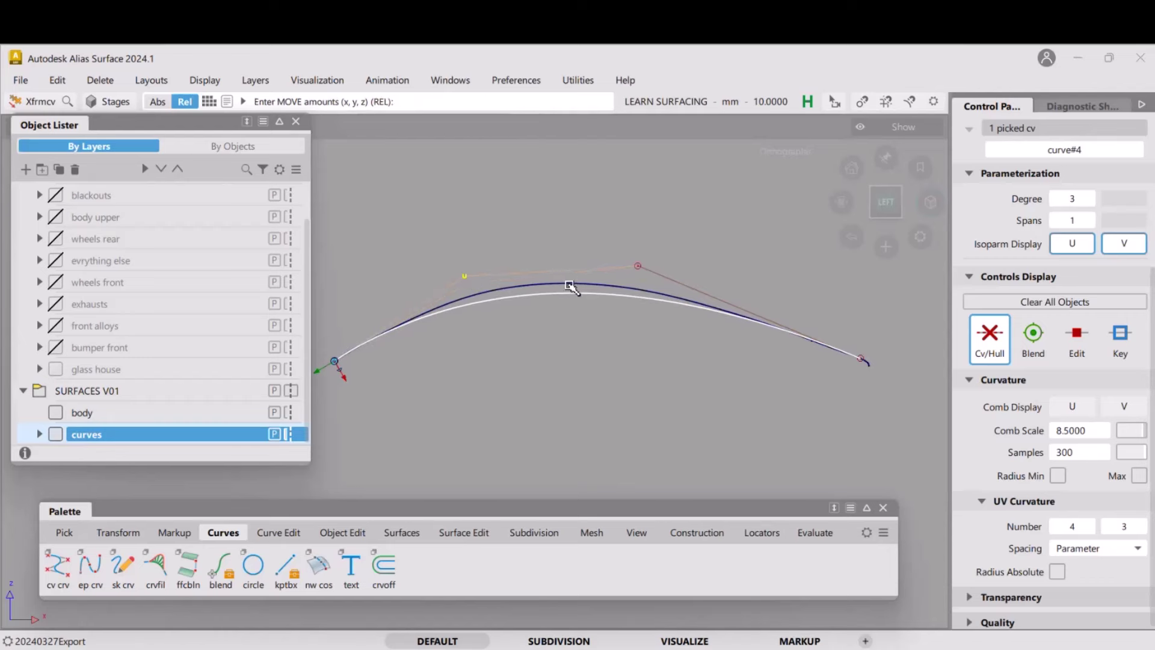
# Adjust the two middle CVs in small moves until the curve's ends align with the reference curve and the hull is balanced
pyautogui.moveTo(637, 265); pyautogui.dragTo(690, 260)
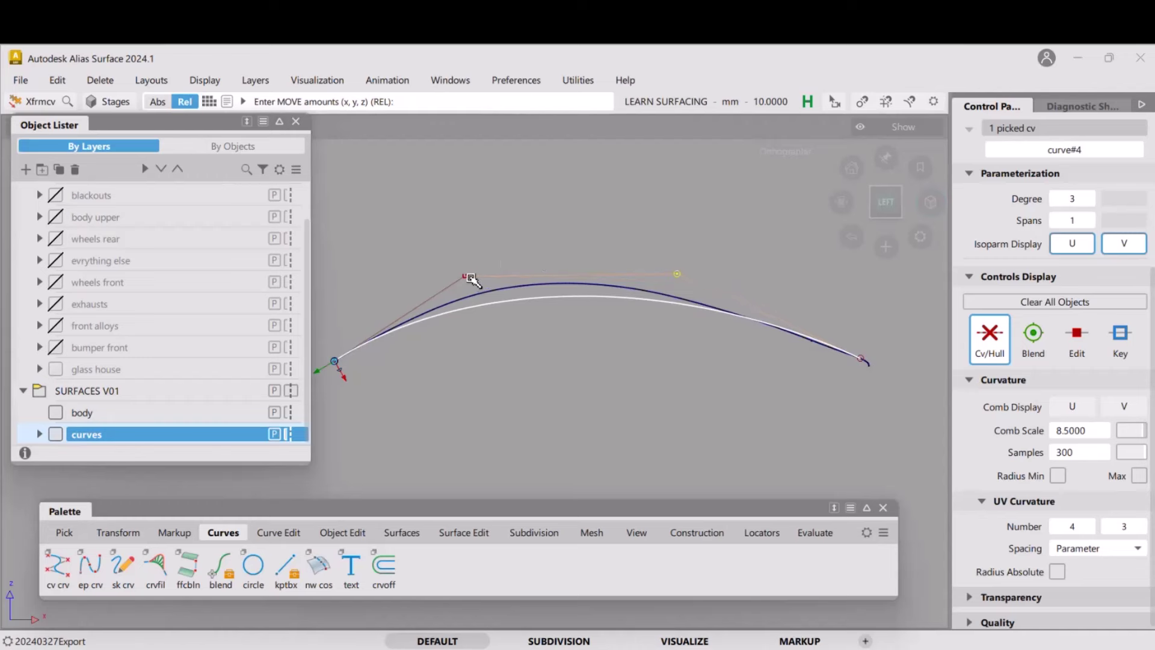
pyautogui.moveTo(465, 283); pyautogui.dragTo(470, 283)
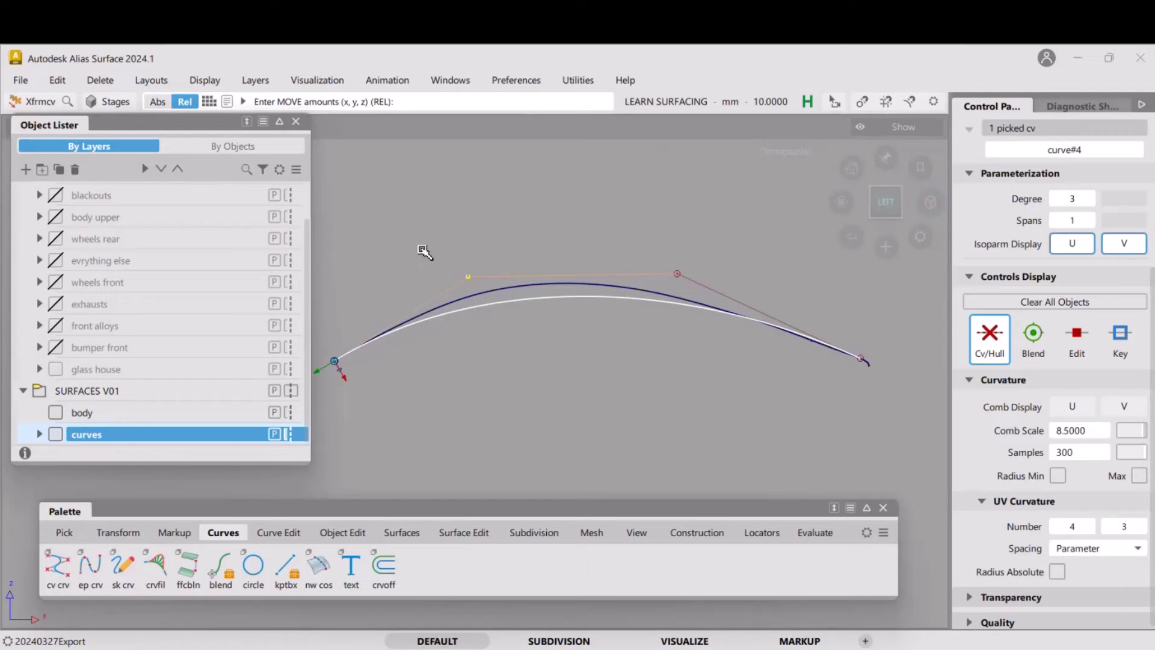
pyautogui.moveTo(424, 251); pyautogui.dragTo(417, 247)
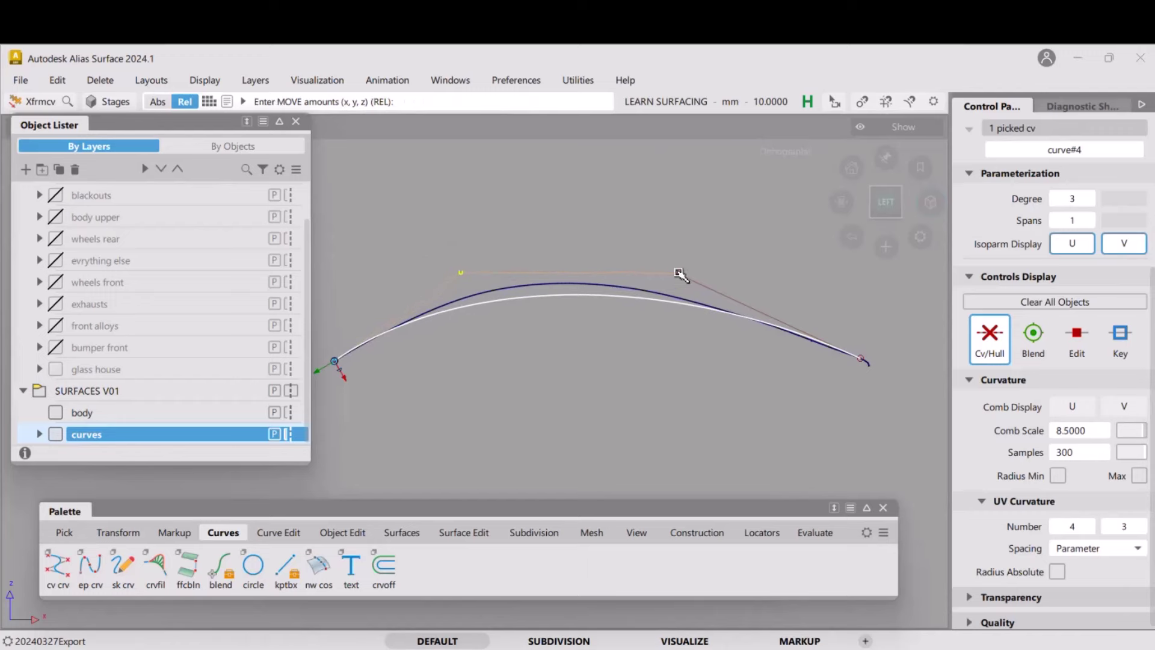
pyautogui.moveTo(679, 274); pyautogui.dragTo(643, 268)
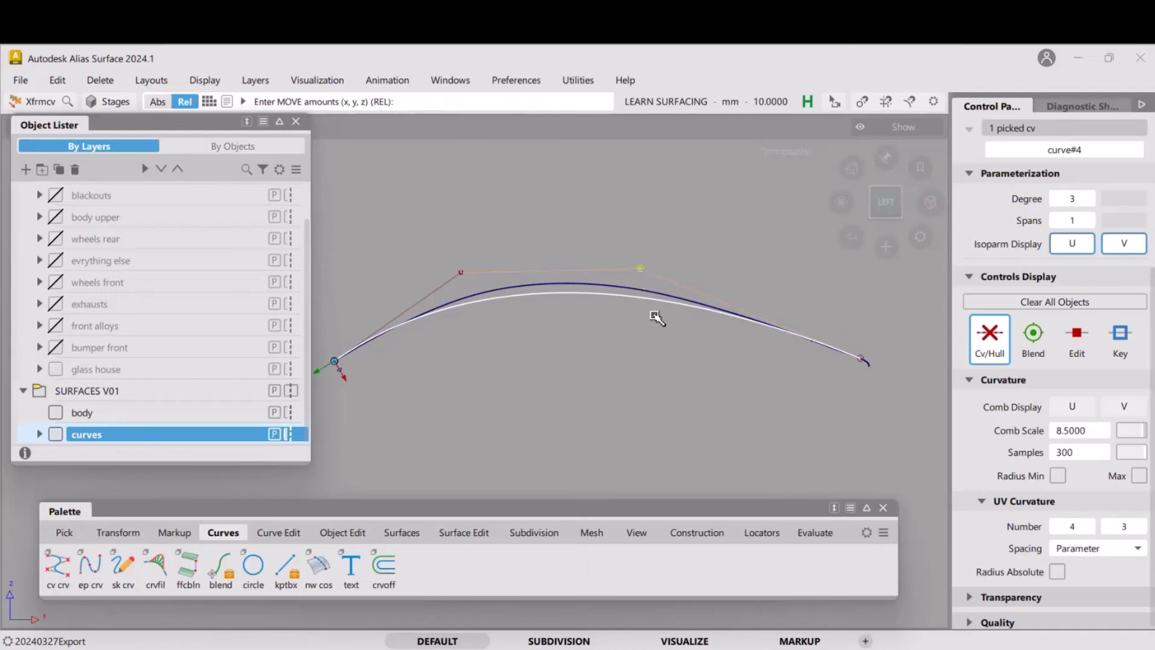
pyautogui.moveTo(694, 369); pyautogui.dragTo(696, 366)
pyautogui.click(460, 274)
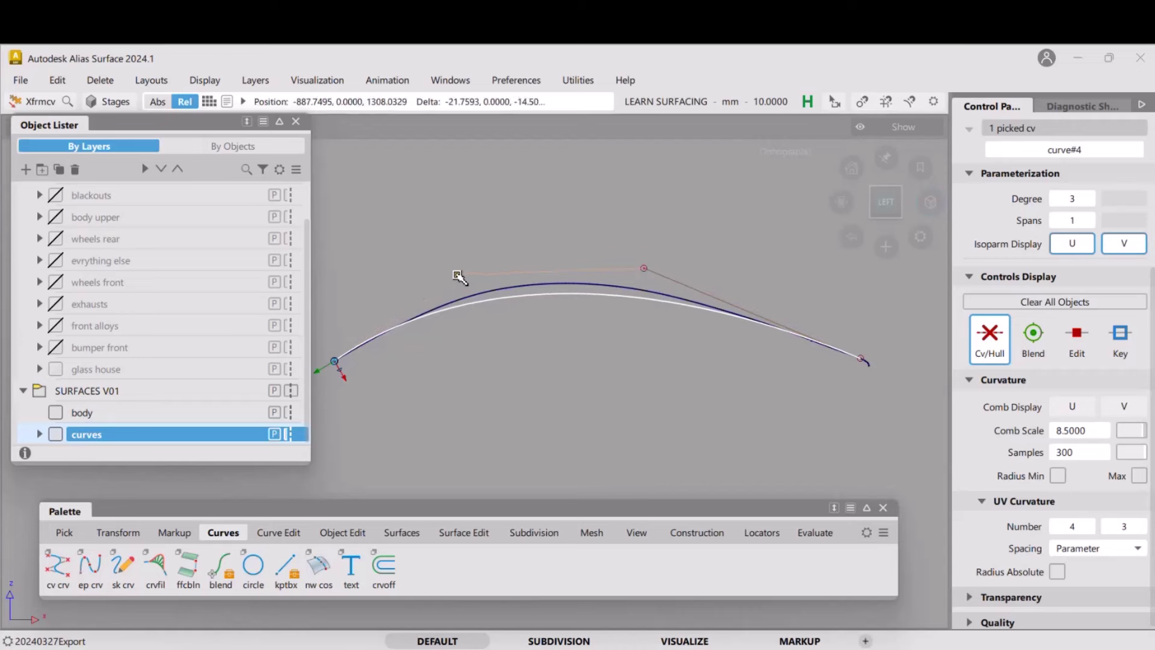
pyautogui.moveTo(521, 244); pyautogui.dragTo(533, 240)
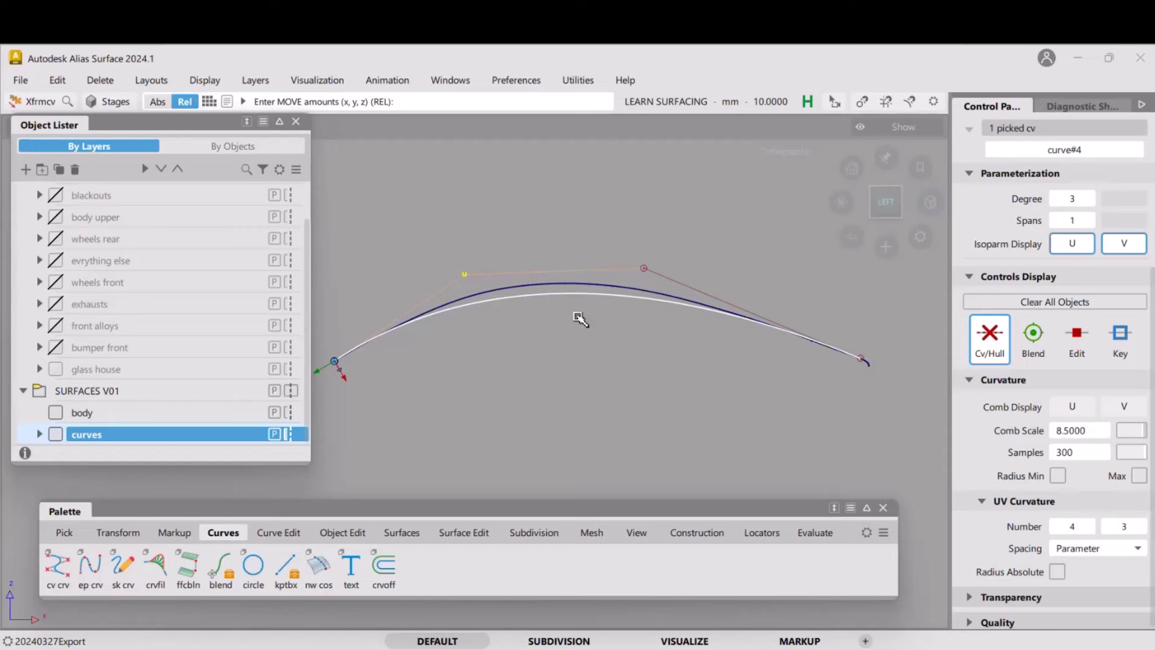
# Set the curve's degree to 4 and raise its middle CV to bring the crown up to the reference curve
pyautogui.press('p')
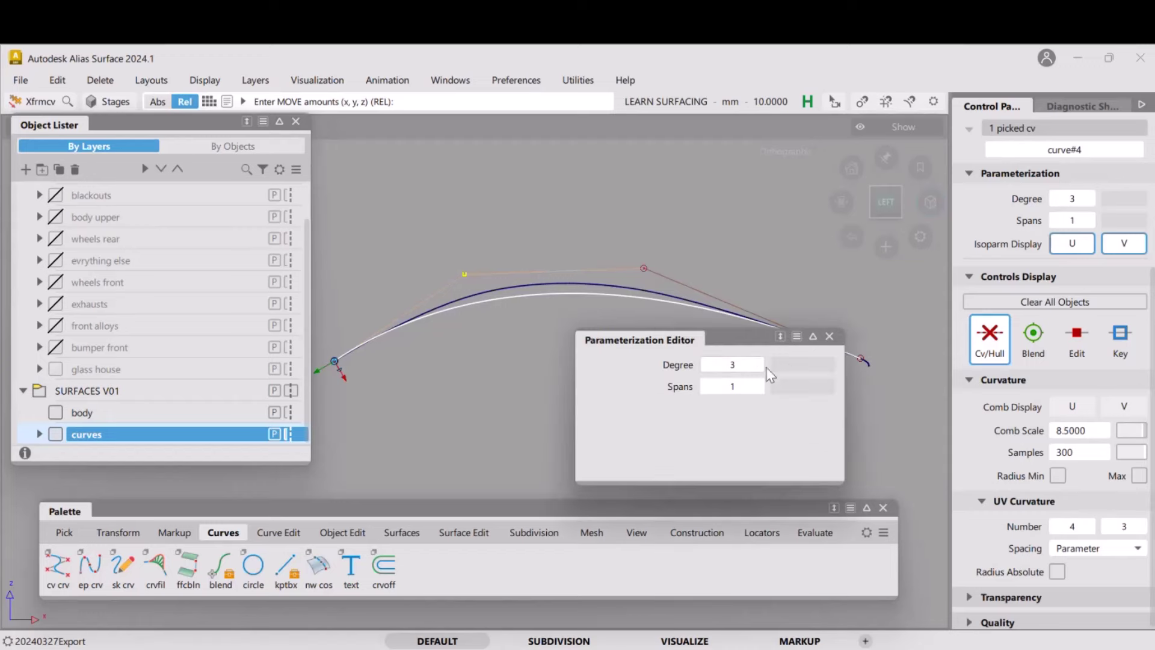
pyautogui.click(758, 364)
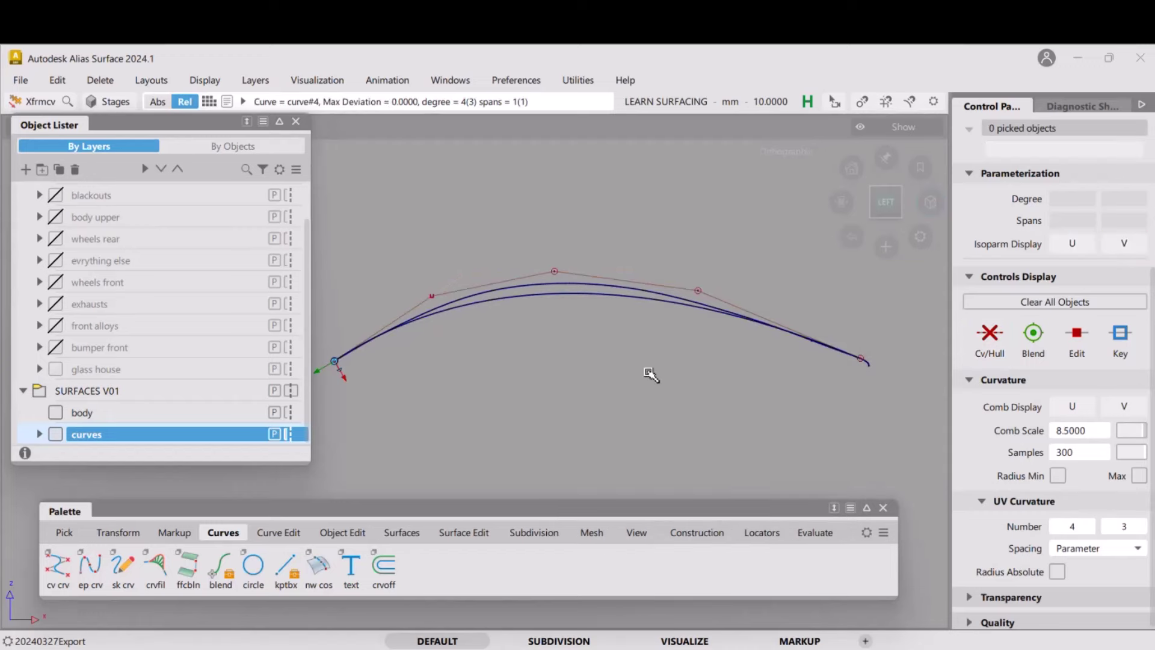
pyautogui.click(581, 368)
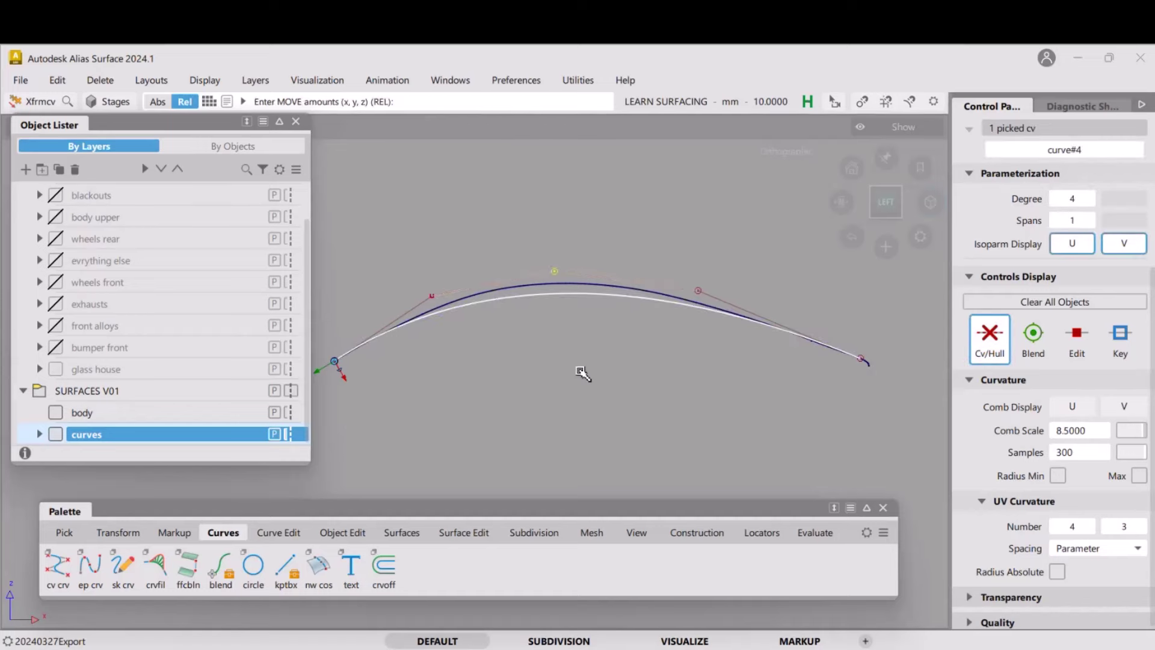
pyautogui.moveTo(581, 368); pyautogui.dragTo(579, 347)
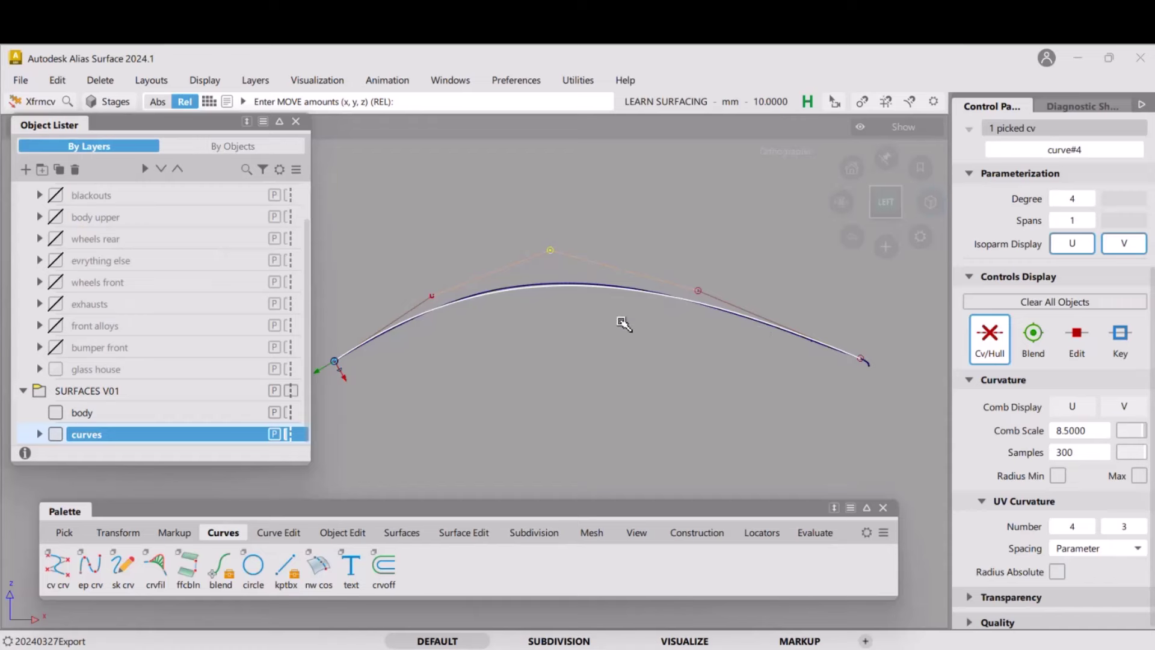
# Set the single-span curve's degree to 5 in the Parameterization Editor
pyautogui.hotkey('ctrl', 'p')
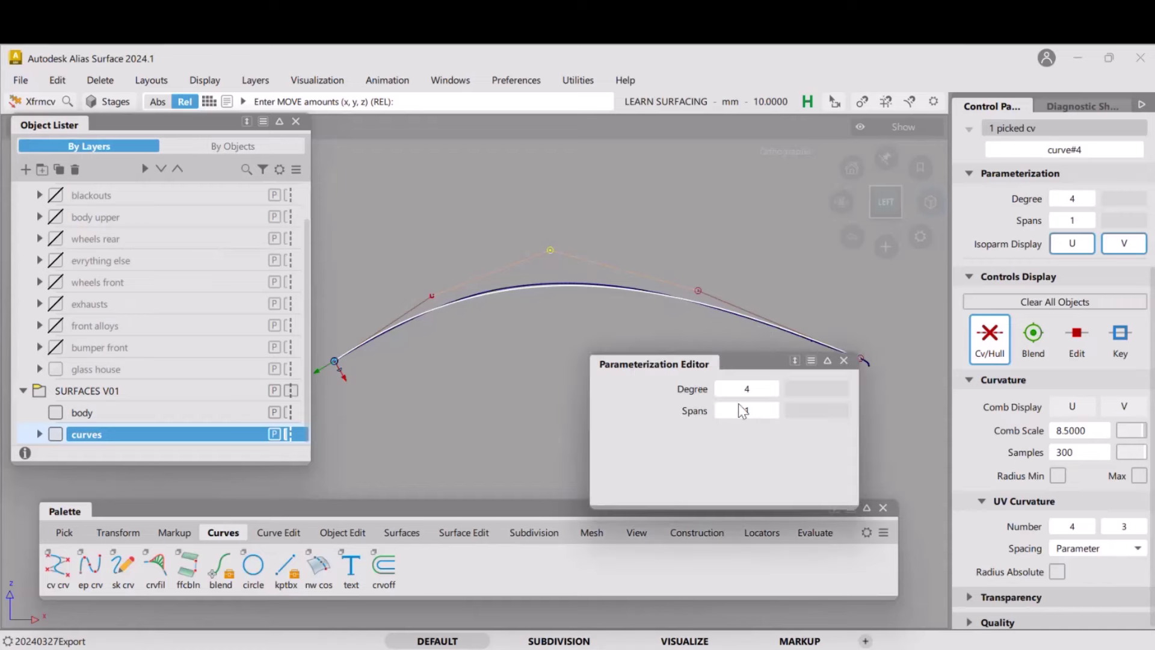
pyautogui.click(770, 389)
pyautogui.click(605, 363)
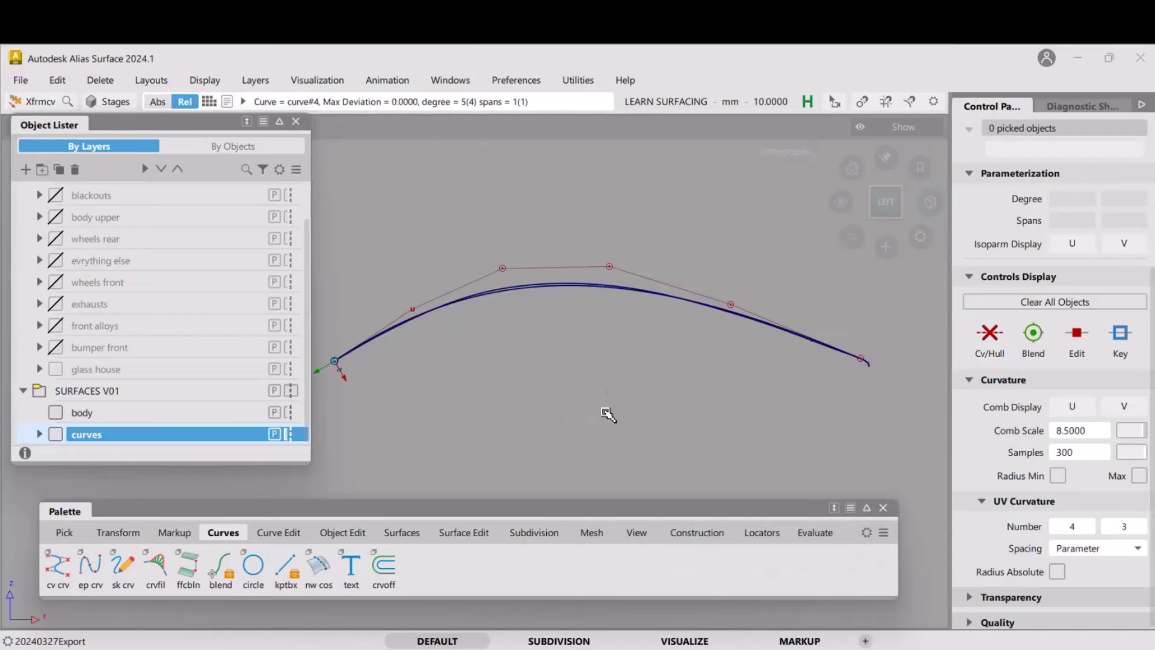
# Reposition the degree 5 curve's four middle CVs in small moves to follow the reference curve
pyautogui.click(414, 311)
pyautogui.moveTo(450, 331); pyautogui.dragTo(453, 333)
pyautogui.click(503, 273)
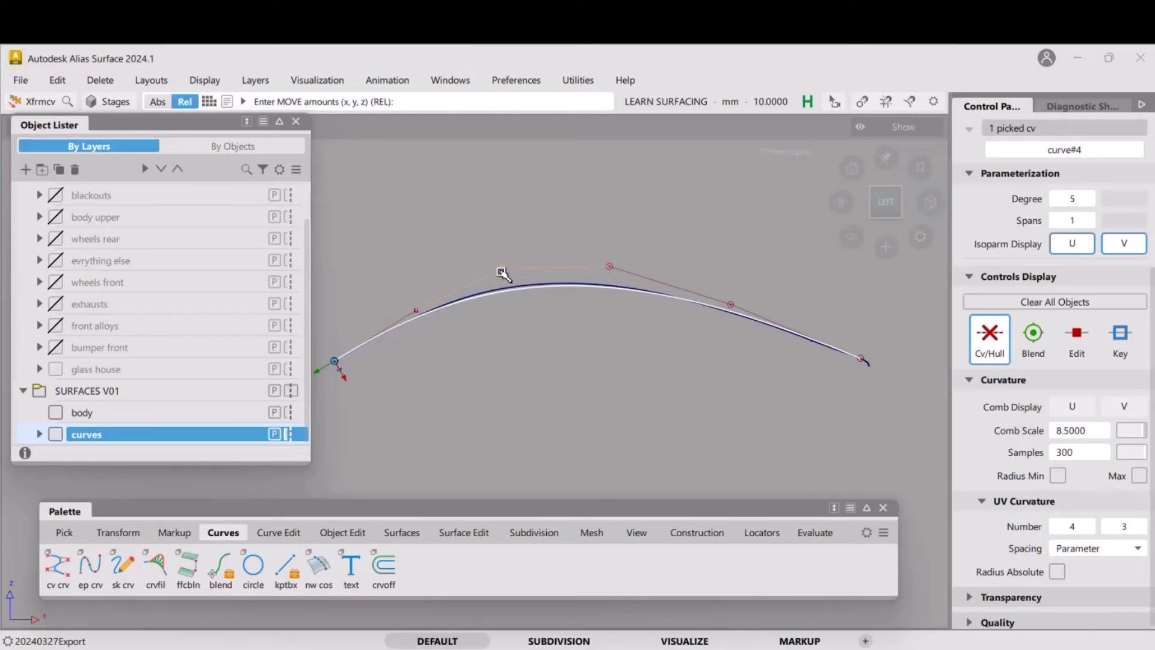
pyautogui.moveTo(503, 275); pyautogui.dragTo(505, 268)
pyautogui.moveTo(418, 313); pyautogui.dragTo(420, 313)
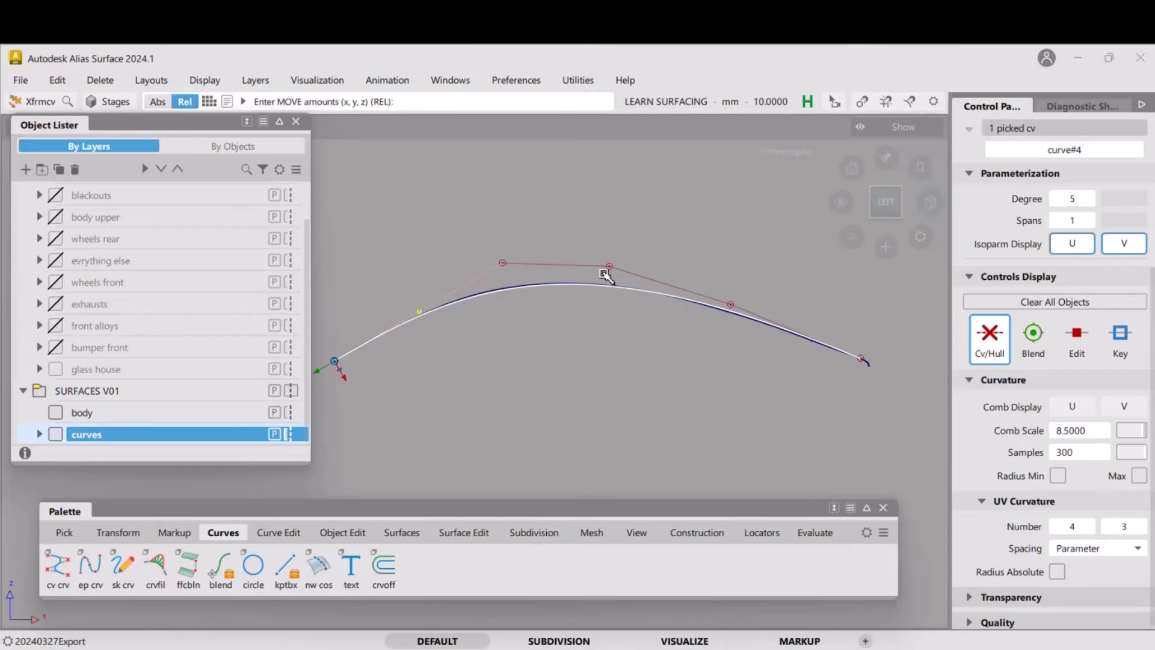
pyautogui.moveTo(607, 269); pyautogui.dragTo(611, 266)
pyautogui.moveTo(731, 307); pyautogui.dragTo(732, 310)
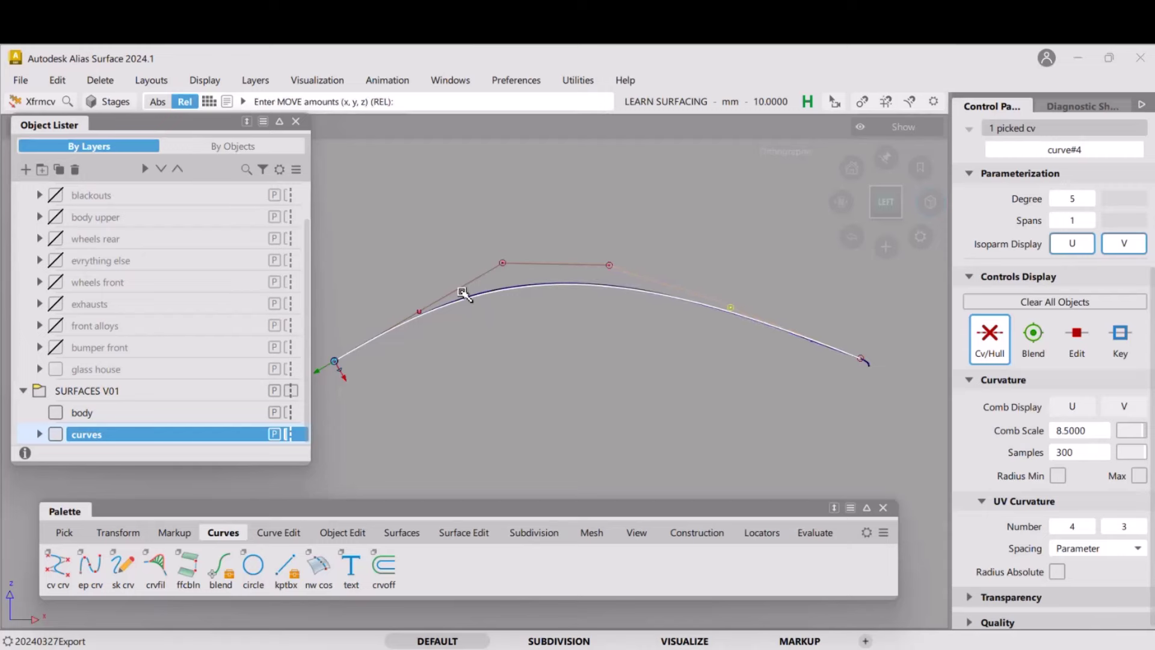
# Fine-tune the second and third CVs so the curve's front portion lies on the reference curve
pyautogui.moveTo(413, 311); pyautogui.dragTo(420, 311)
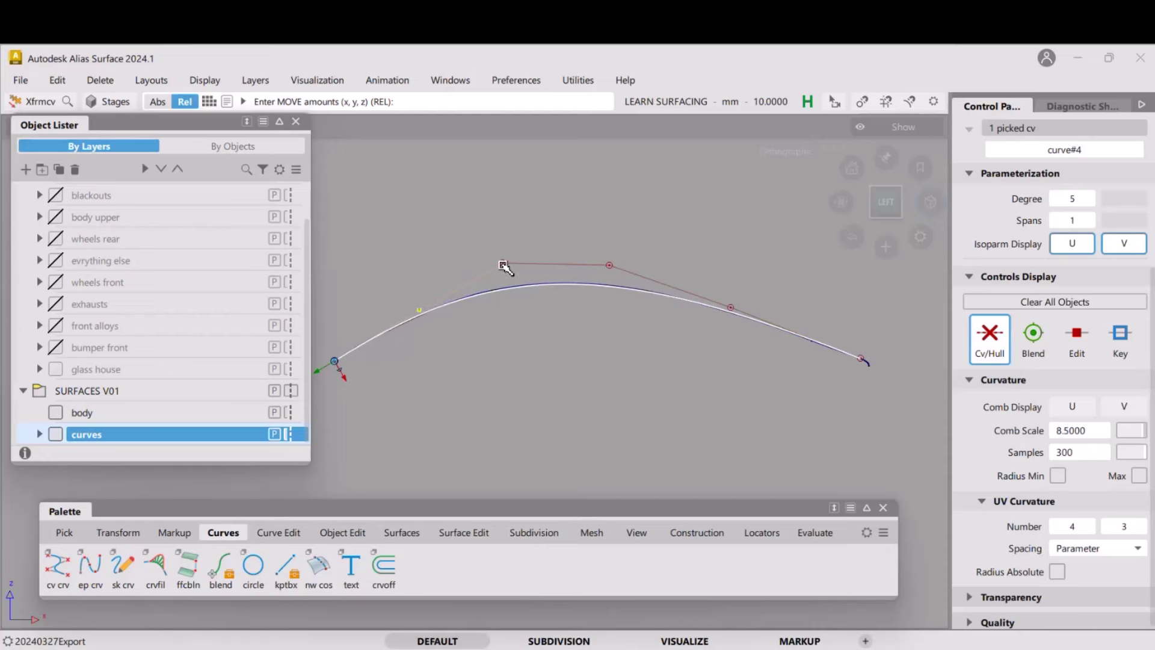
pyautogui.moveTo(502, 263); pyautogui.dragTo(500, 263)
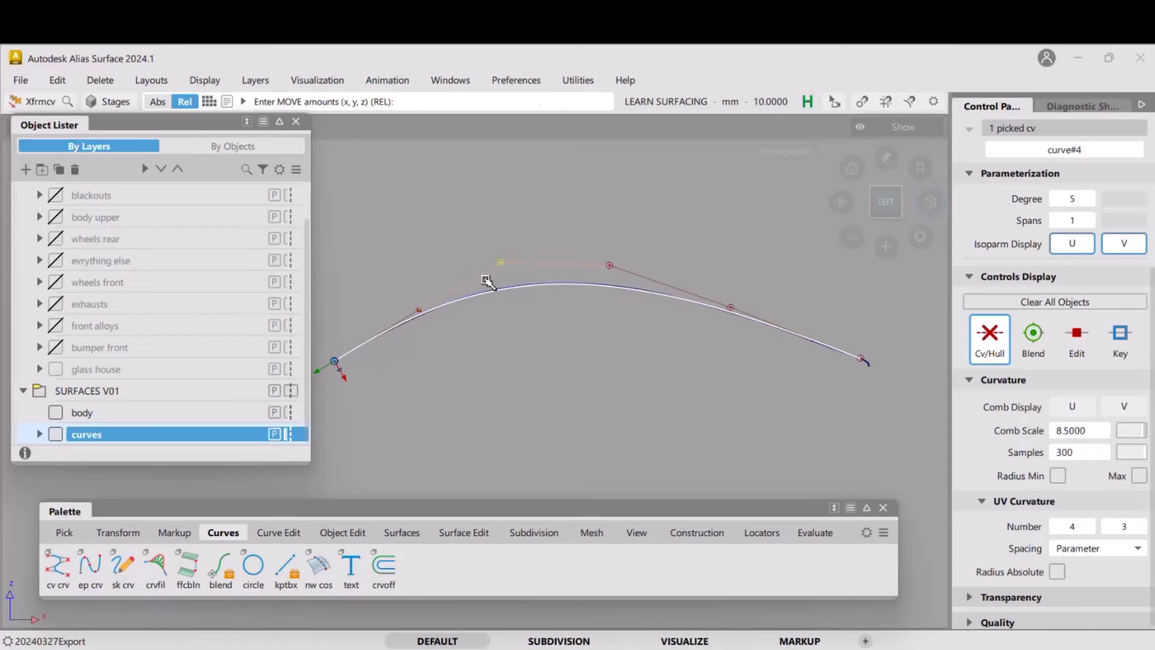
pyautogui.click(419, 311)
pyautogui.moveTo(420, 312); pyautogui.dragTo(421, 314)
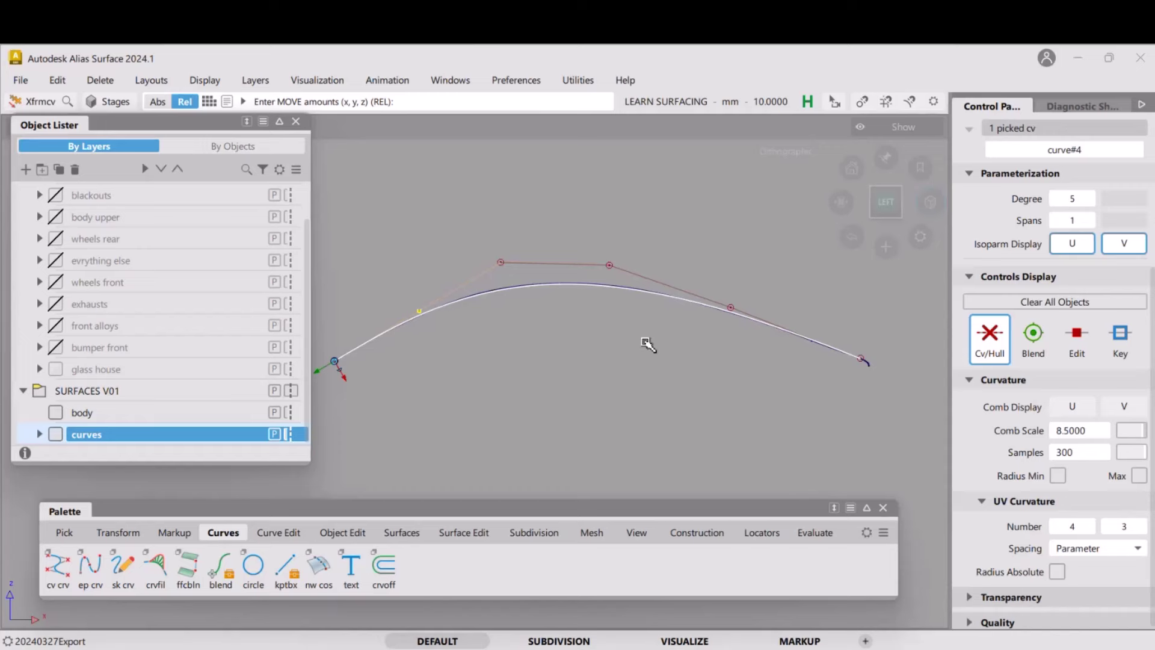
# Pick the fitted curve and add a Curve Curvature comb with Min Max Radius off and a Comb Scale of 10
pyautogui.keyDown('ctrl'); pyautogui.keyDown('shift'); pyautogui.moveTo(680, 364); pyautogui.dragTo(670, 308); pyautogui.keyUp('shift'); pyautogui.keyUp('ctrl')
pyautogui.keyDown('ctrl'); pyautogui.keyDown('shift'); pyautogui.moveTo(557, 304); pyautogui.dragTo(591, 320); pyautogui.keyUp('shift'); pyautogui.keyUp('ctrl')
pyautogui.click(601, 278)
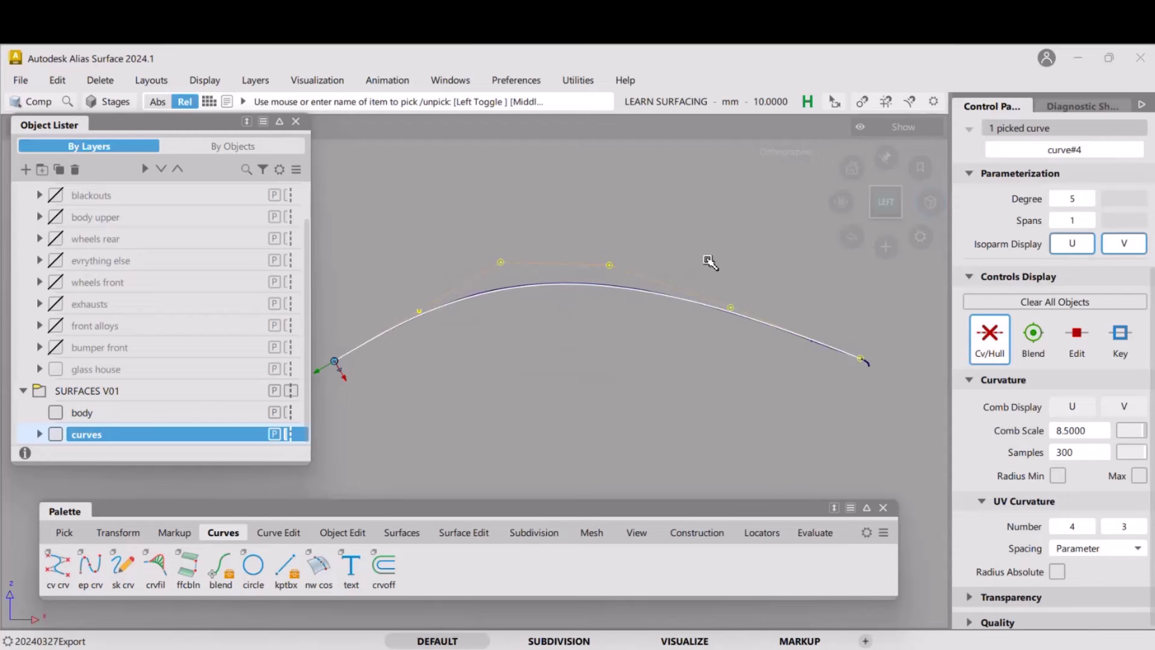
pyautogui.click(803, 533)
pyautogui.click(760, 533)
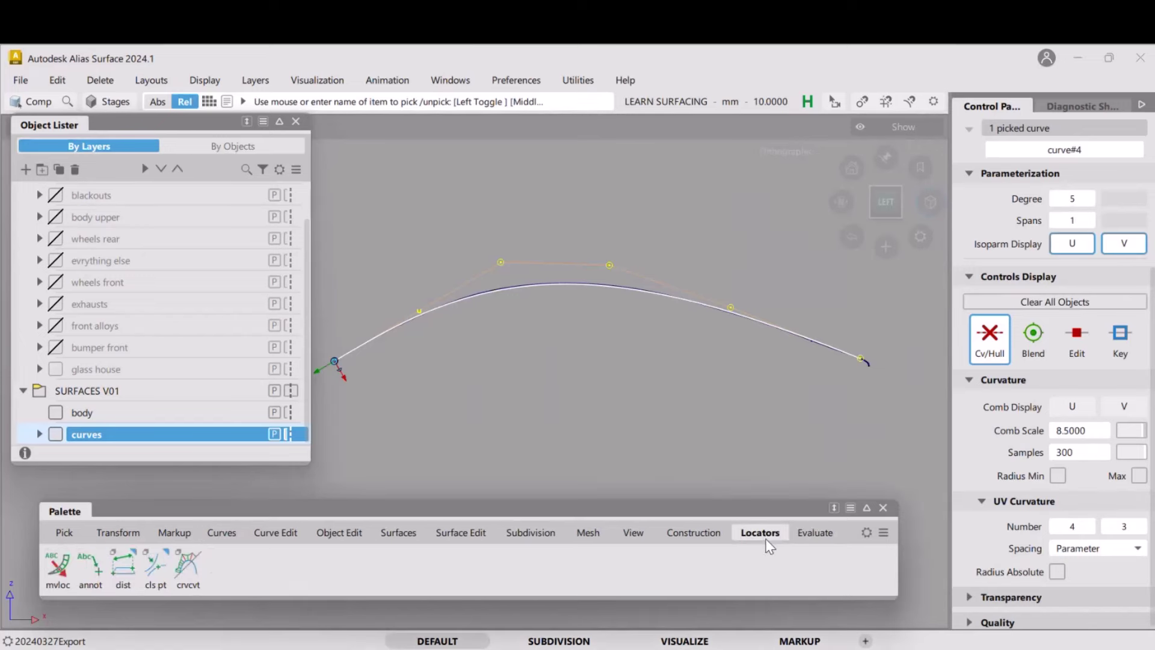
pyautogui.click(187, 567)
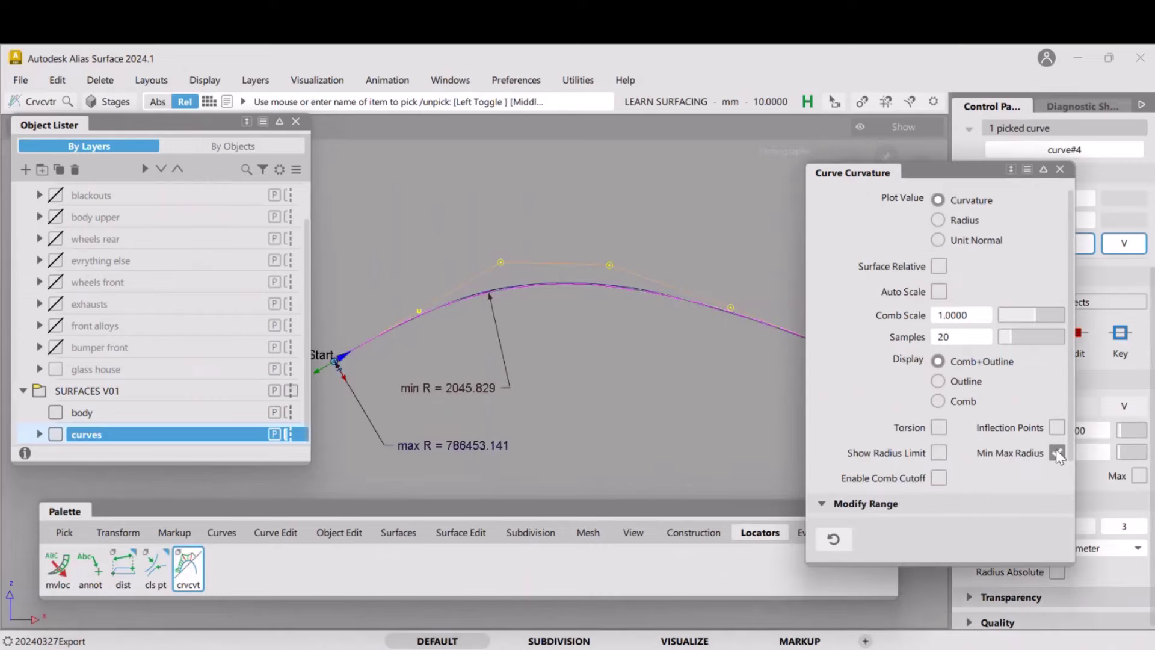
pyautogui.click(1057, 452)
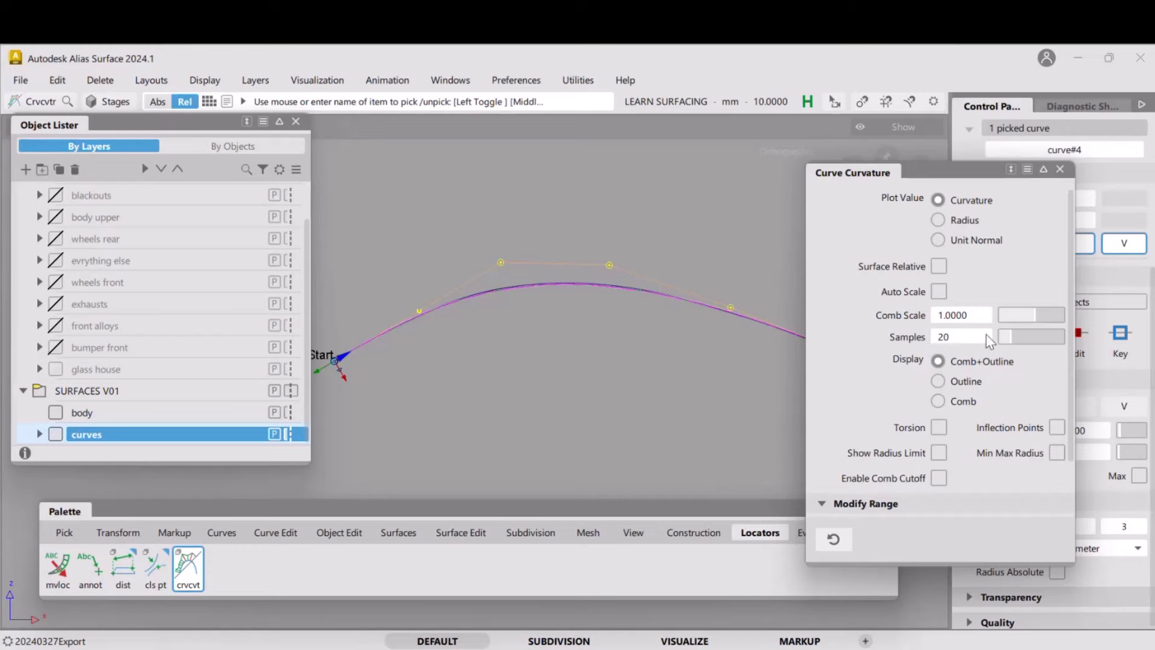
pyautogui.moveTo(1038, 316); pyautogui.dragTo(1069, 312)
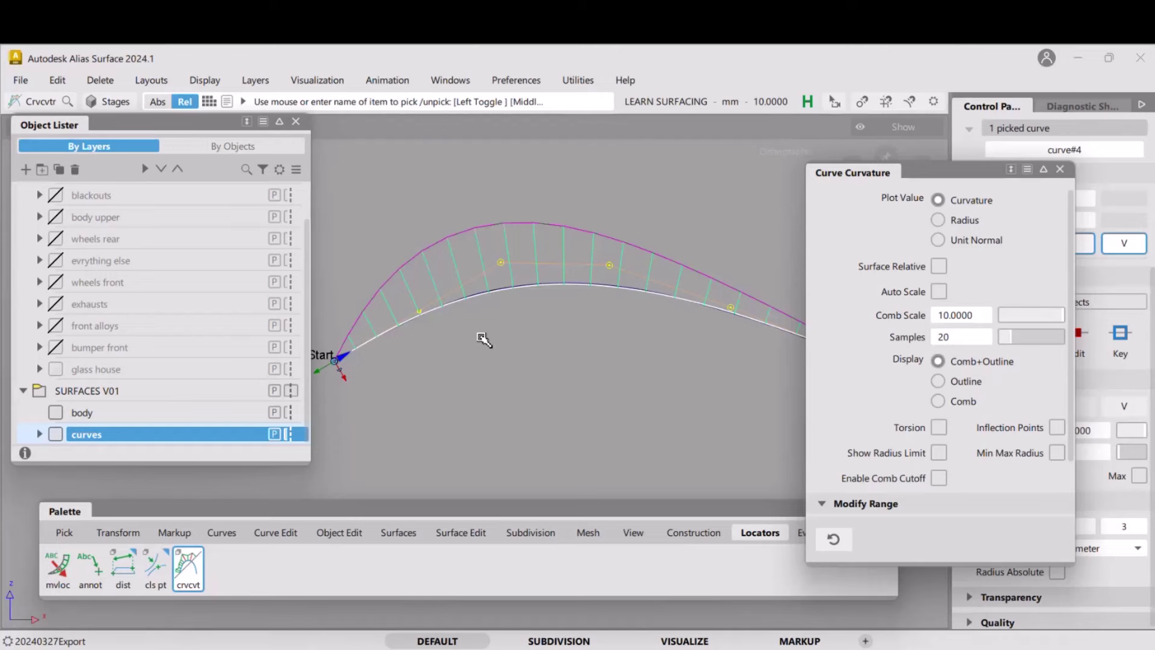
# Set the curvature comb's samples to 42 and inspect the comb at the curve's start
pyautogui.moveTo(976, 170); pyautogui.dragTo(677, 389)
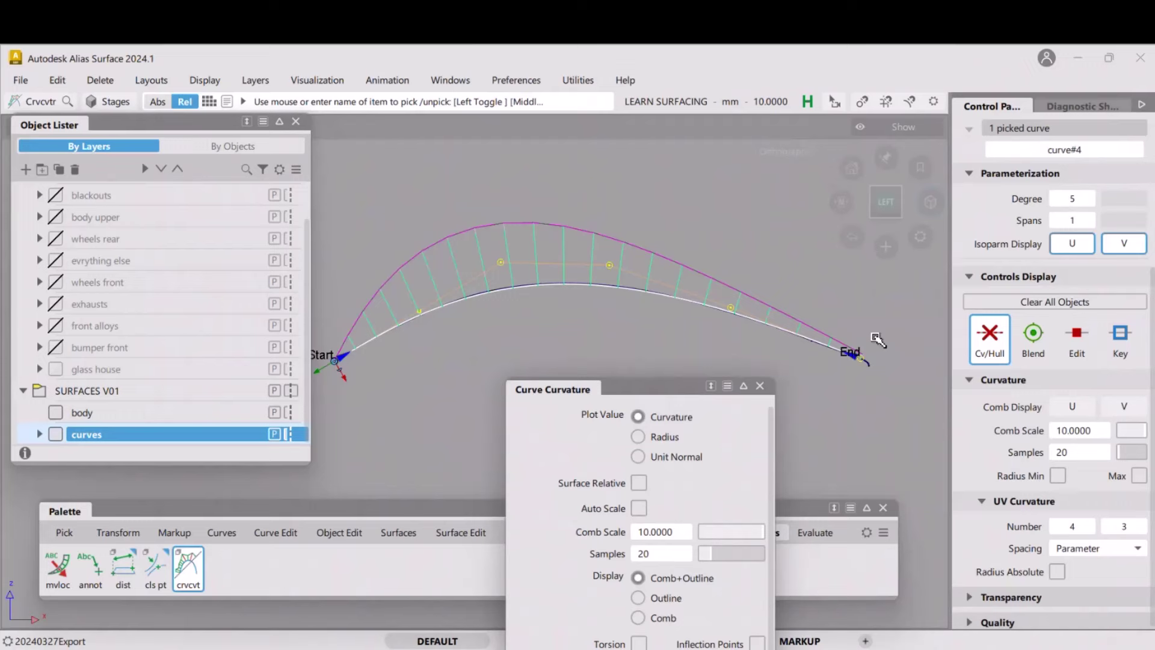
pyautogui.keyDown('alt'); pyautogui.keyDown('shift'); pyautogui.moveTo(412, 355); pyautogui.dragTo(678, 290, button='middle'); pyautogui.keyUp('shift'); pyautogui.keyUp('alt')
pyautogui.click(720, 554)
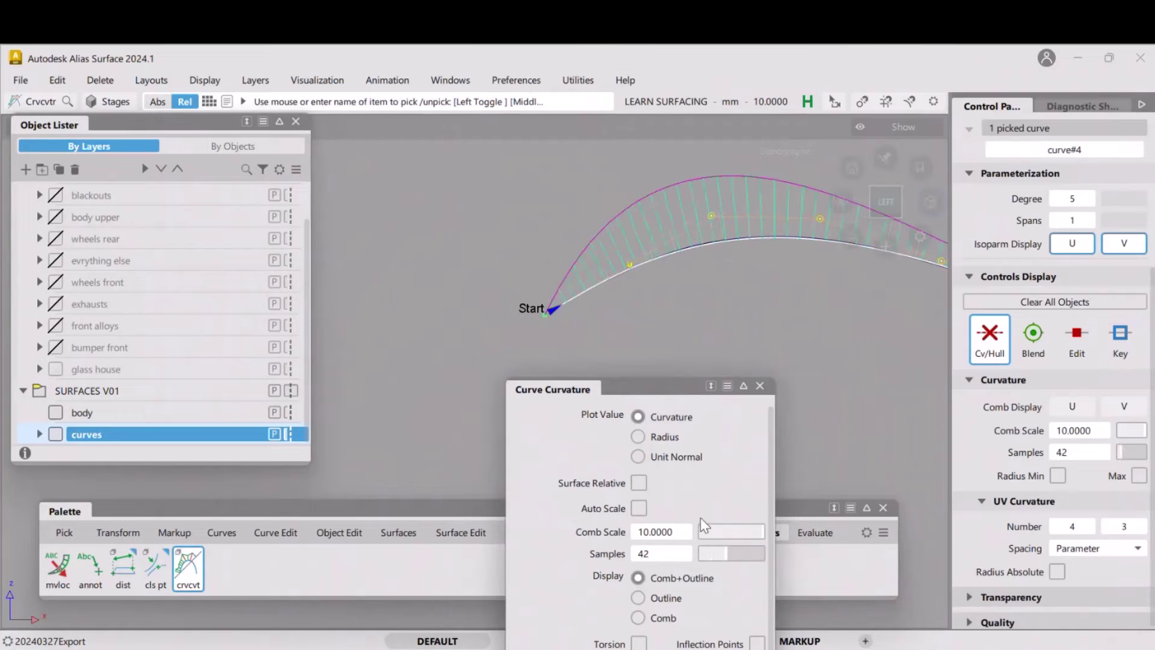
pyautogui.keyDown('alt'); pyautogui.keyDown('shift'); pyautogui.moveTo(606, 341); pyautogui.dragTo(610, 220, button='right'); pyautogui.keyUp('shift'); pyautogui.keyUp('alt')
pyautogui.moveTo(640, 277)
pyautogui.keyDown('alt'); pyautogui.keyDown('shift'); pyautogui.mouseDown(button='right')
pyautogui.moveTo(662, 268)
pyautogui.moveTo(648, 222)
pyautogui.moveTo(655, 289)
pyautogui.moveTo(626, 201)
pyautogui.mouseUp(button='right'); pyautogui.keyUp('shift'); pyautogui.keyUp('alt')
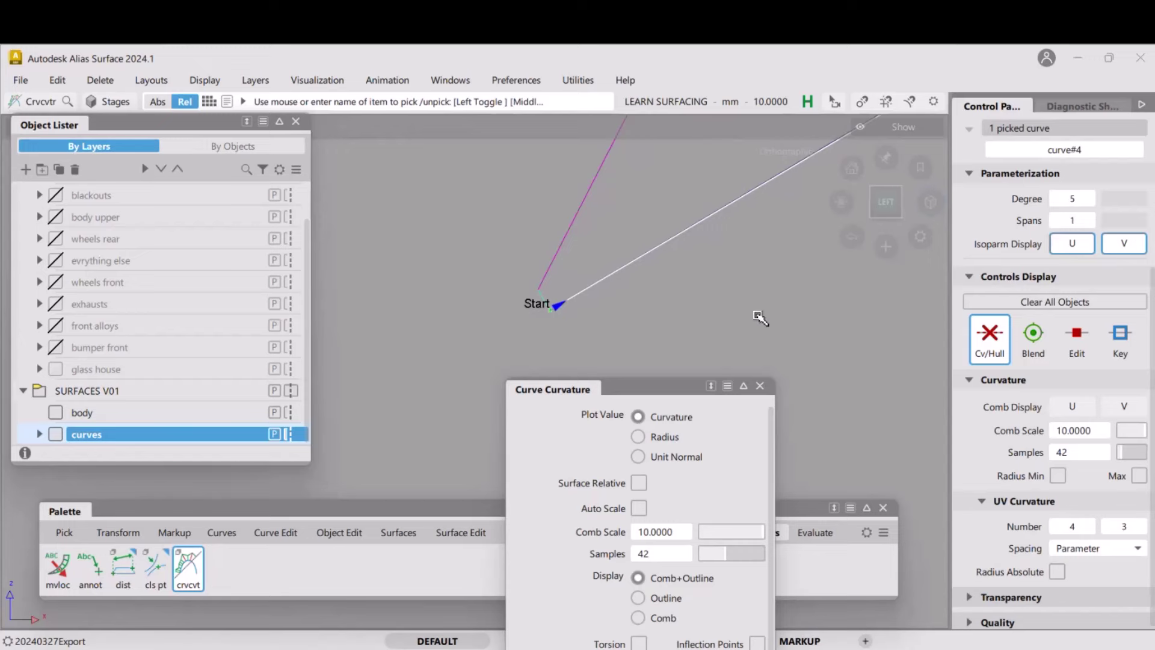
pyautogui.moveTo(402, 227)
pyautogui.keyDown('alt'); pyautogui.keyDown('shift'); pyautogui.mouseDown(button='right')
pyautogui.moveTo(439, 337)
pyautogui.moveTo(443, 258)
pyautogui.moveTo(442, 412)
pyautogui.mouseUp(button='right'); pyautogui.keyUp('shift'); pyautogui.keyUp('alt')
pyautogui.keyDown('alt'); pyautogui.keyDown('shift'); pyautogui.moveTo(431, 265); pyautogui.dragTo(427, 410, button='right'); pyautogui.keyUp('shift'); pyautogui.keyUp('alt')
pyautogui.keyDown('alt'); pyautogui.keyDown('shift'); pyautogui.moveTo(459, 340); pyautogui.dragTo(369, 412, button='middle'); pyautogui.keyUp('shift'); pyautogui.keyUp('alt')
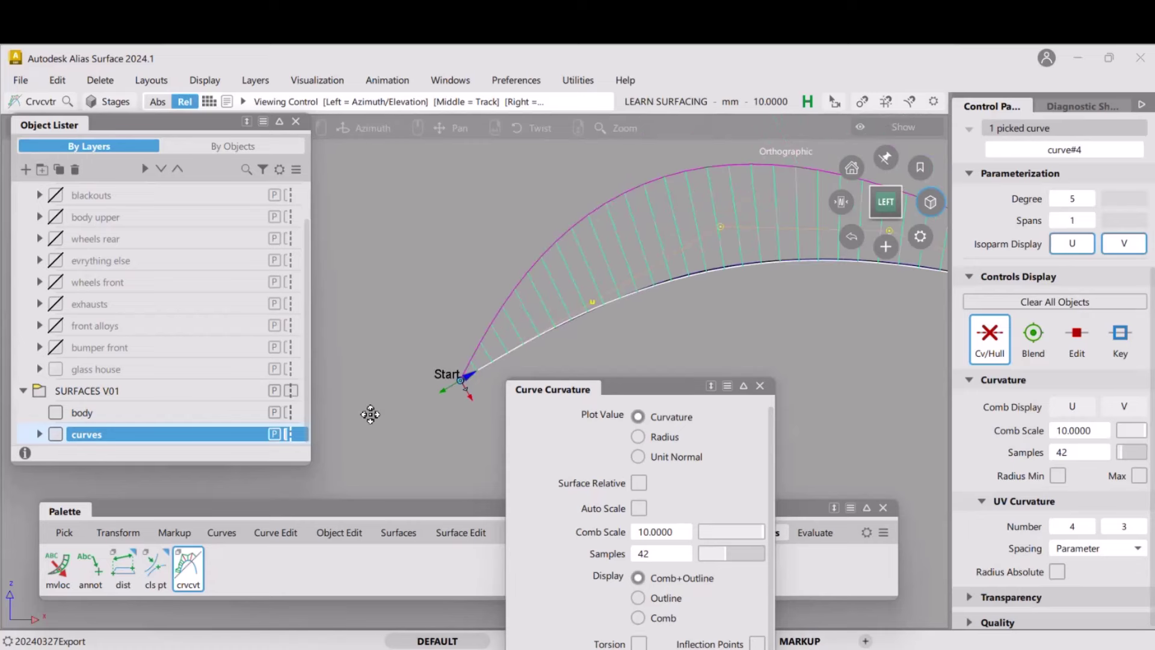
pyautogui.click(760, 386)
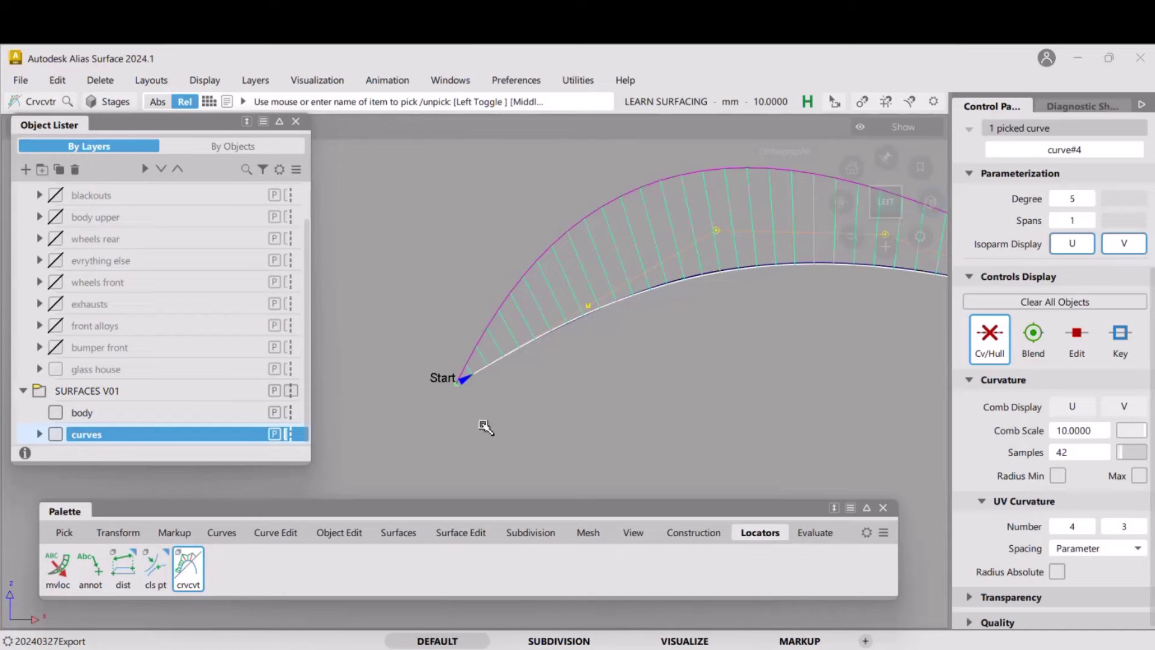
# Try raising and lowering the third CV to test the comb at the curve's start, undoing each move
pyautogui.click(664, 338)
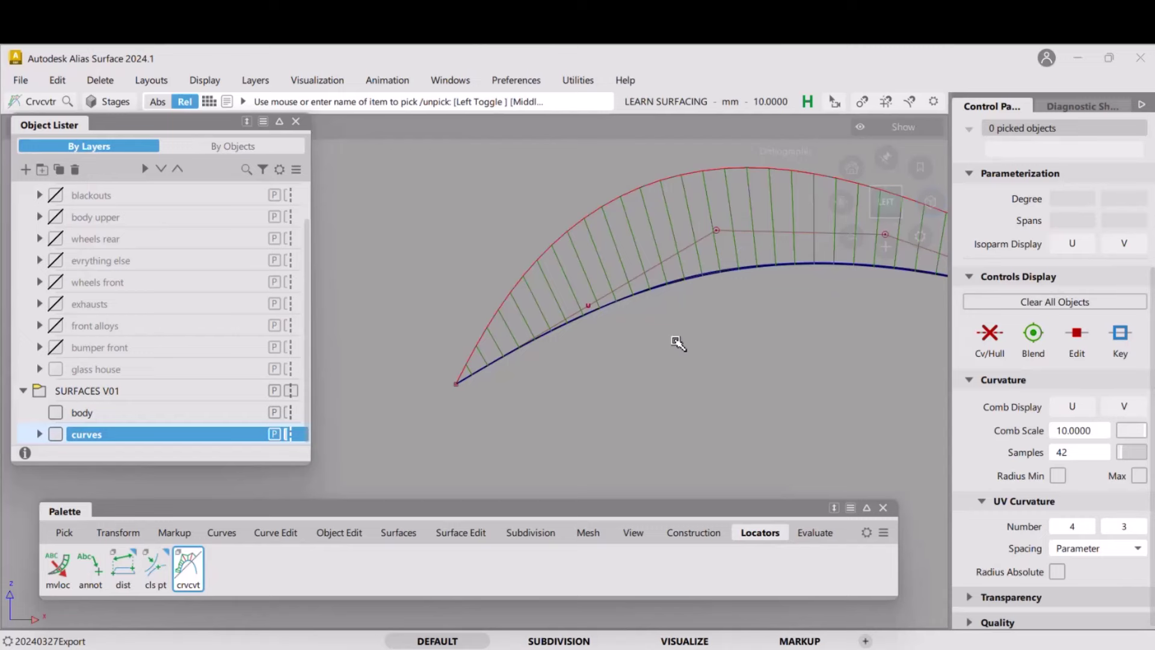
pyautogui.click(716, 231)
pyautogui.press('w')
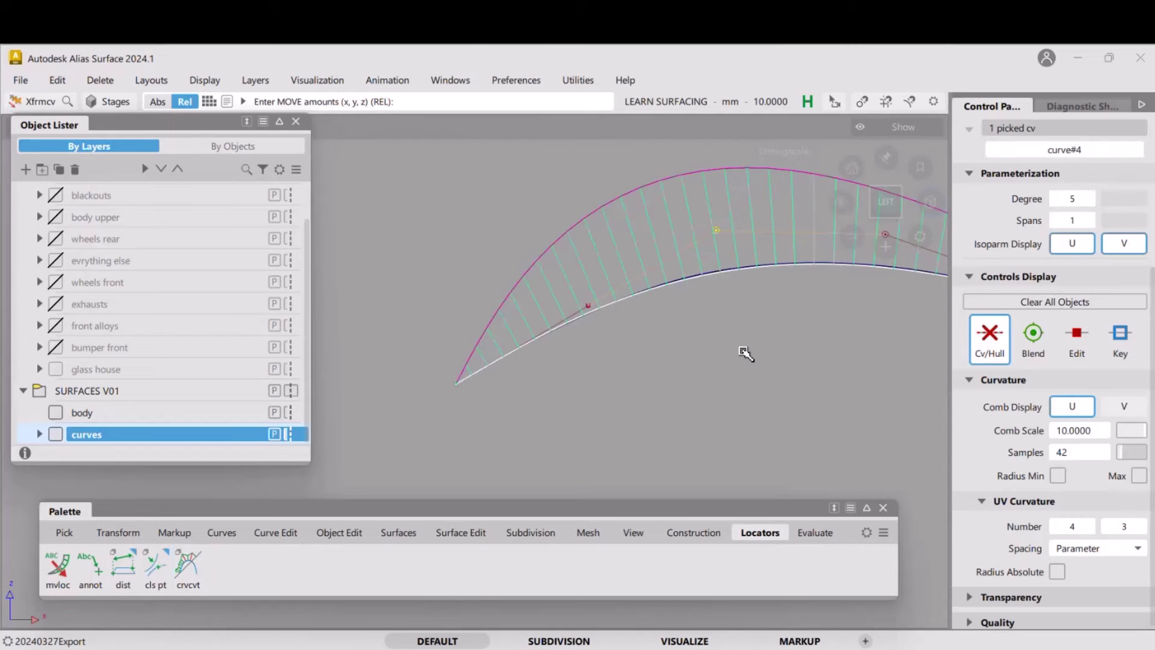
pyautogui.moveTo(746, 354); pyautogui.dragTo(746, 342, button='right')
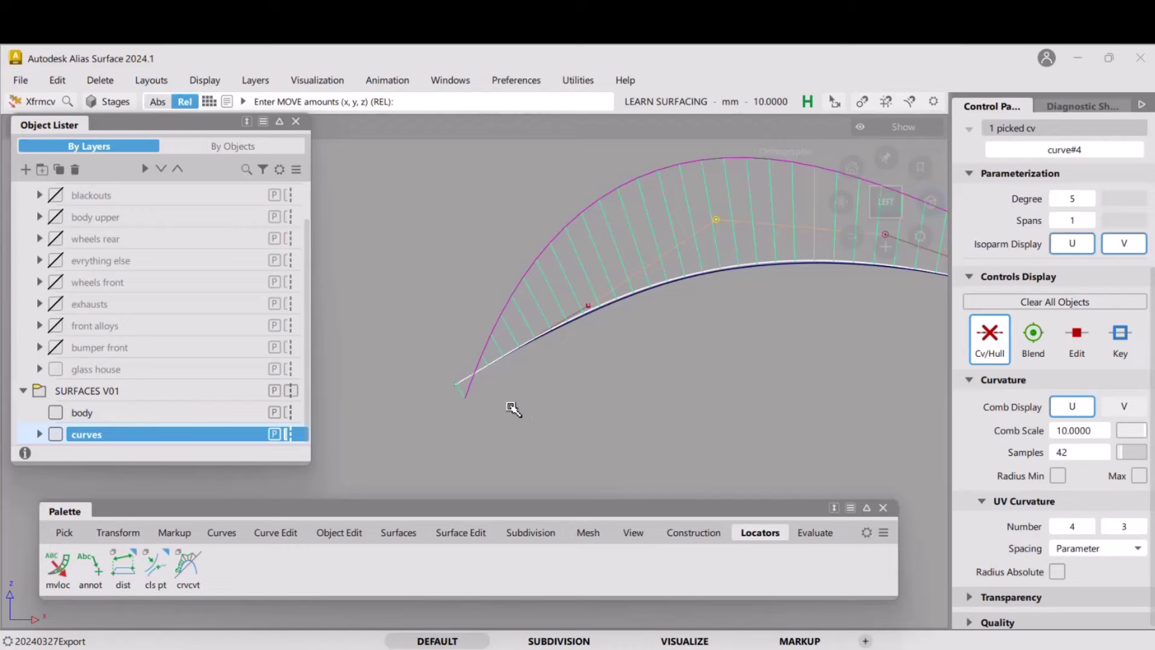
pyautogui.hotkey('ctrl', 'z')
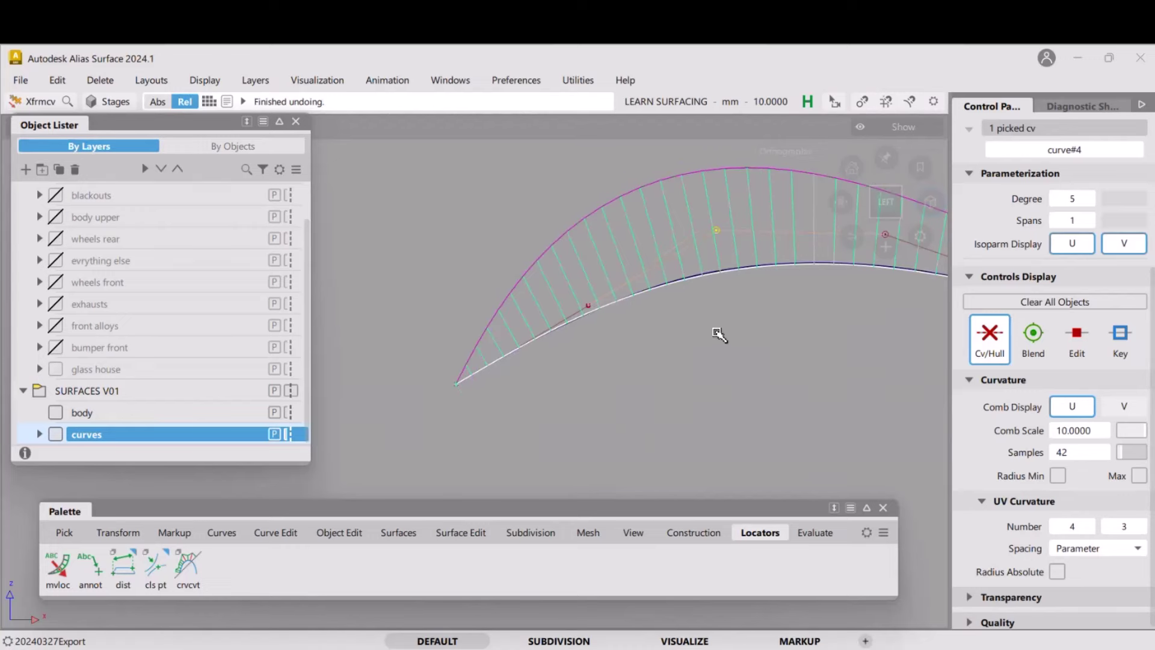
pyautogui.moveTo(716, 331); pyautogui.dragTo(715, 347, button='right')
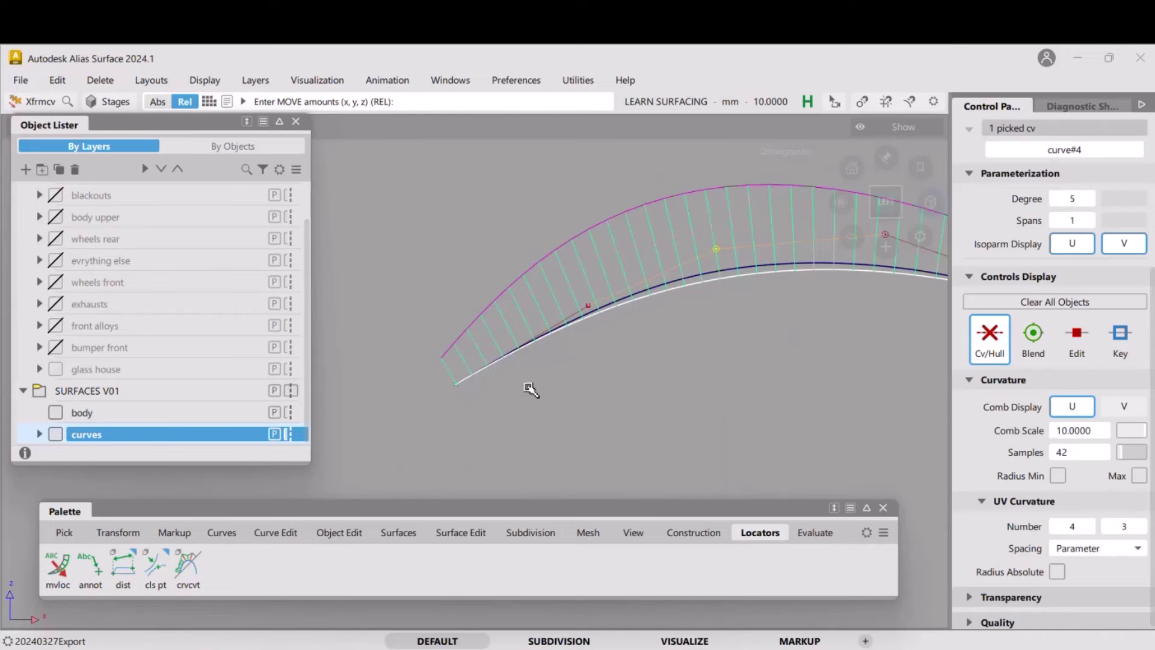
pyautogui.hotkey('ctrl', 'z')
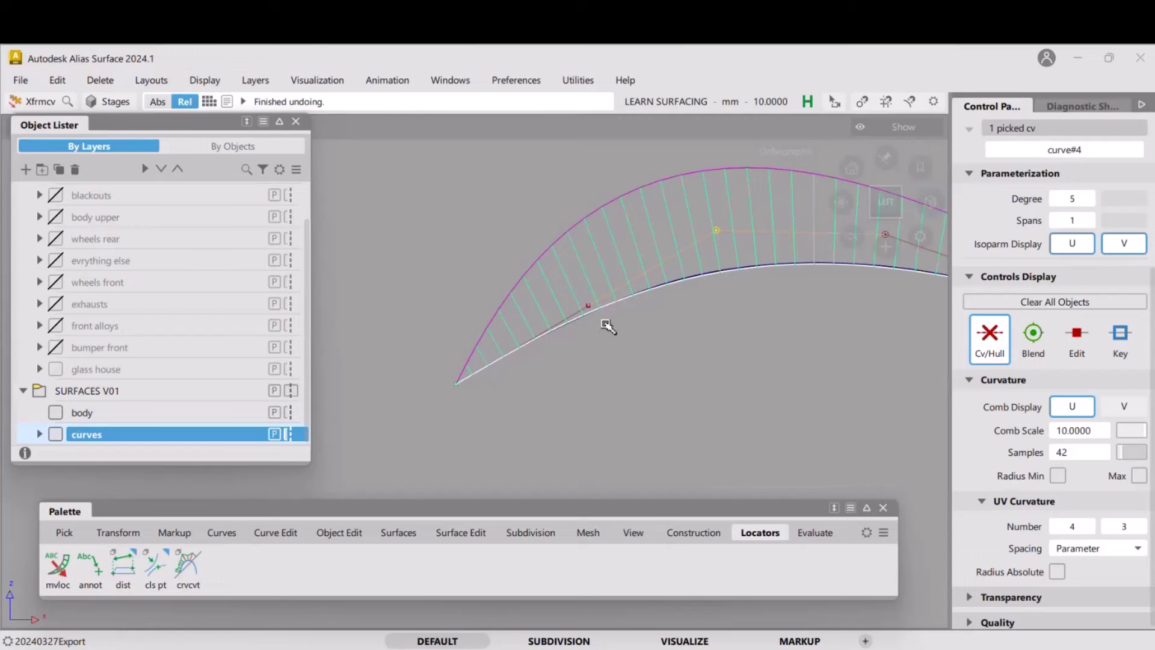
pyautogui.keyDown('ctrl'); pyautogui.keyDown('shift'); pyautogui.moveTo(647, 376); pyautogui.dragTo(637, 333); pyautogui.keyUp('shift'); pyautogui.keyUp('ctrl')
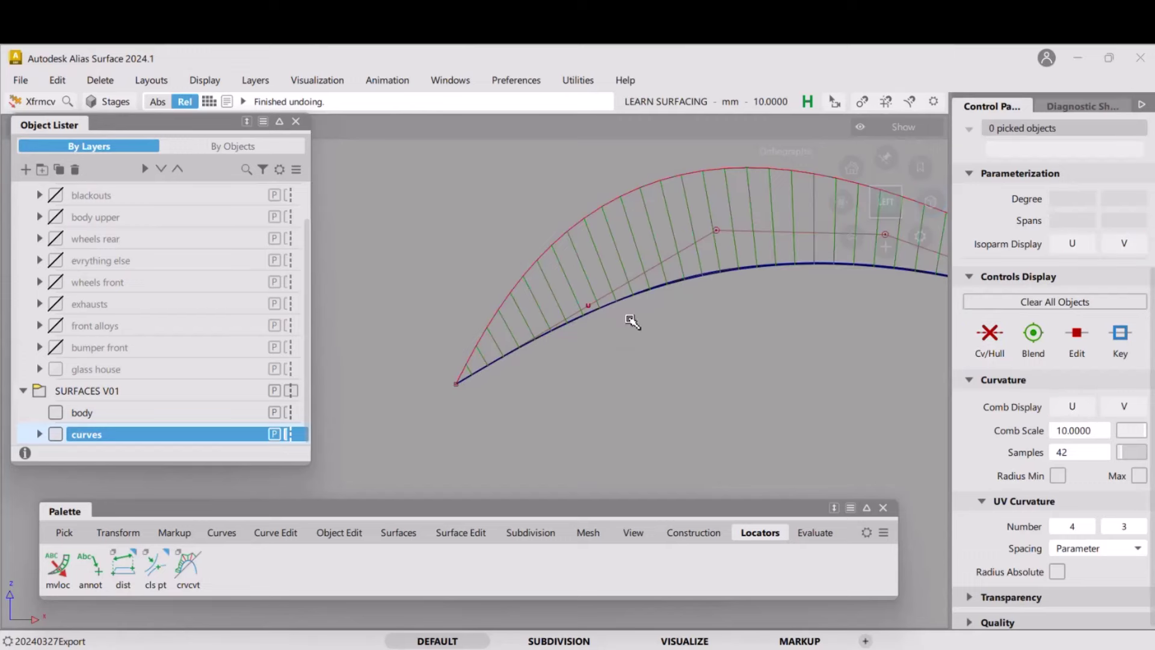
# Delete the three reference section curves xsec, xsec#2 and xsec#3 lying beneath the fitted curve
pyautogui.keyDown('alt'); pyautogui.keyDown('shift'); pyautogui.moveTo(633, 324); pyautogui.dragTo(644, 336, button='right'); pyautogui.keyUp('shift'); pyautogui.keyUp('alt')
pyautogui.keyDown('alt'); pyautogui.keyDown('shift'); pyautogui.moveTo(731, 334); pyautogui.dragTo(534, 346, button='middle'); pyautogui.keyUp('shift'); pyautogui.keyUp('alt')
pyautogui.keyDown('alt'); pyautogui.keyDown('shift'); pyautogui.moveTo(655, 323); pyautogui.dragTo(746, 346); pyautogui.keyUp('shift'); pyautogui.keyUp('alt')
pyautogui.keyDown('ctrl'); pyautogui.keyDown('shift'); pyautogui.moveTo(637, 348); pyautogui.dragTo(677, 350); pyautogui.keyUp('shift'); pyautogui.keyUp('ctrl')
pyautogui.click(669, 306)
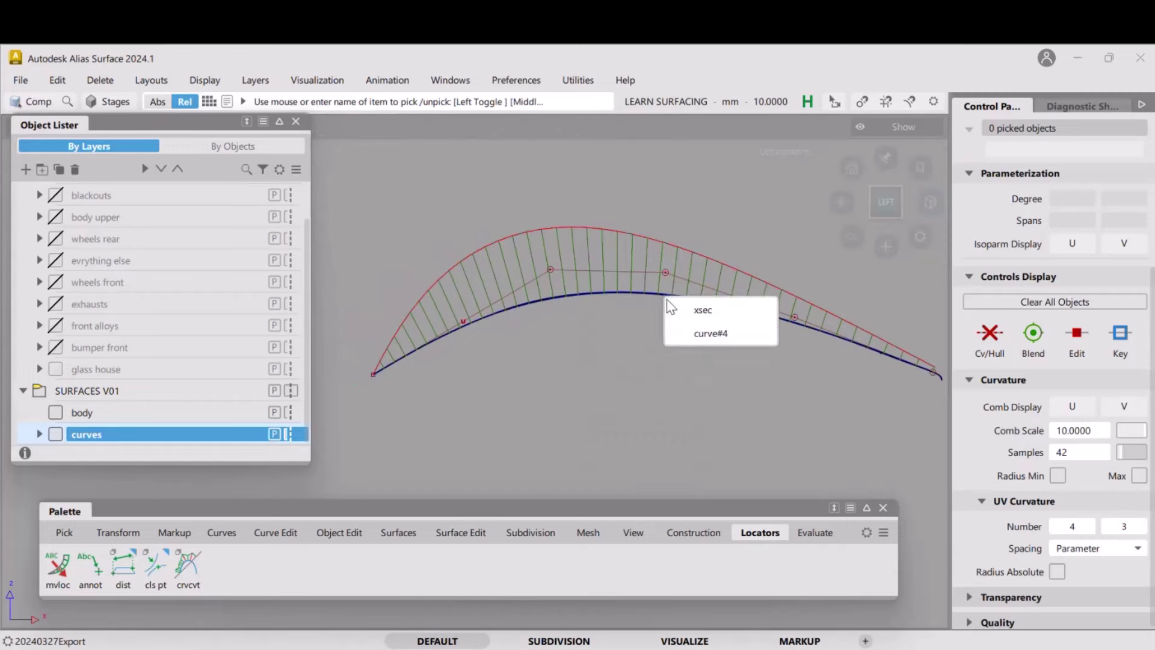
pyautogui.click(703, 312)
pyautogui.click(864, 351)
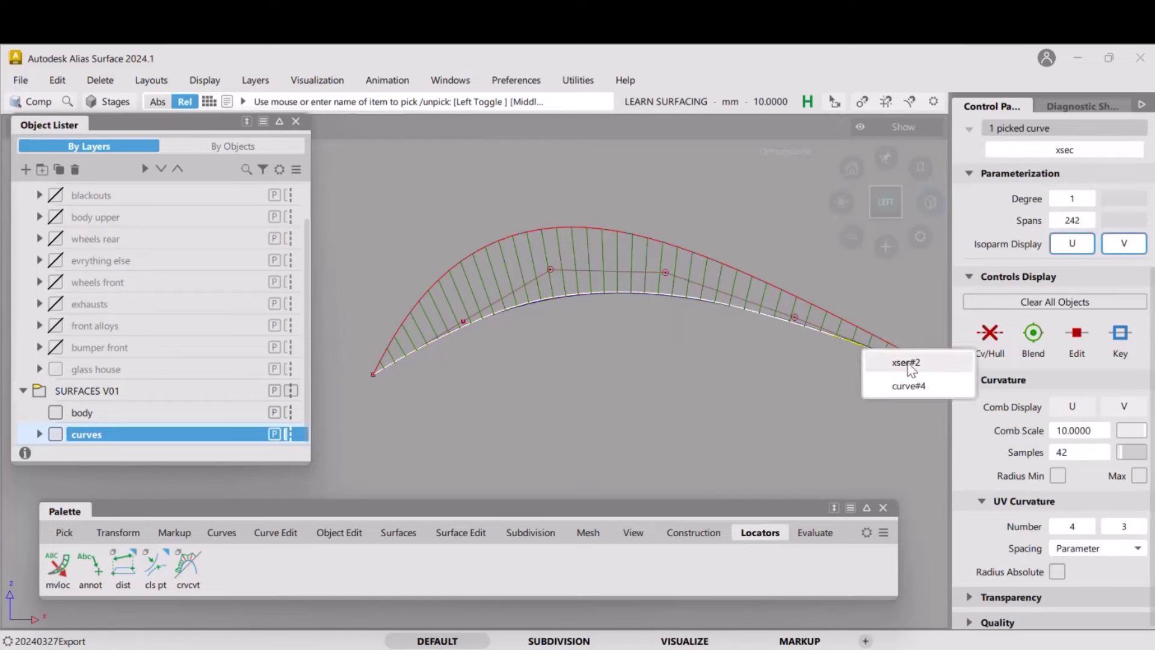
pyautogui.click(899, 358)
pyautogui.click(924, 371)
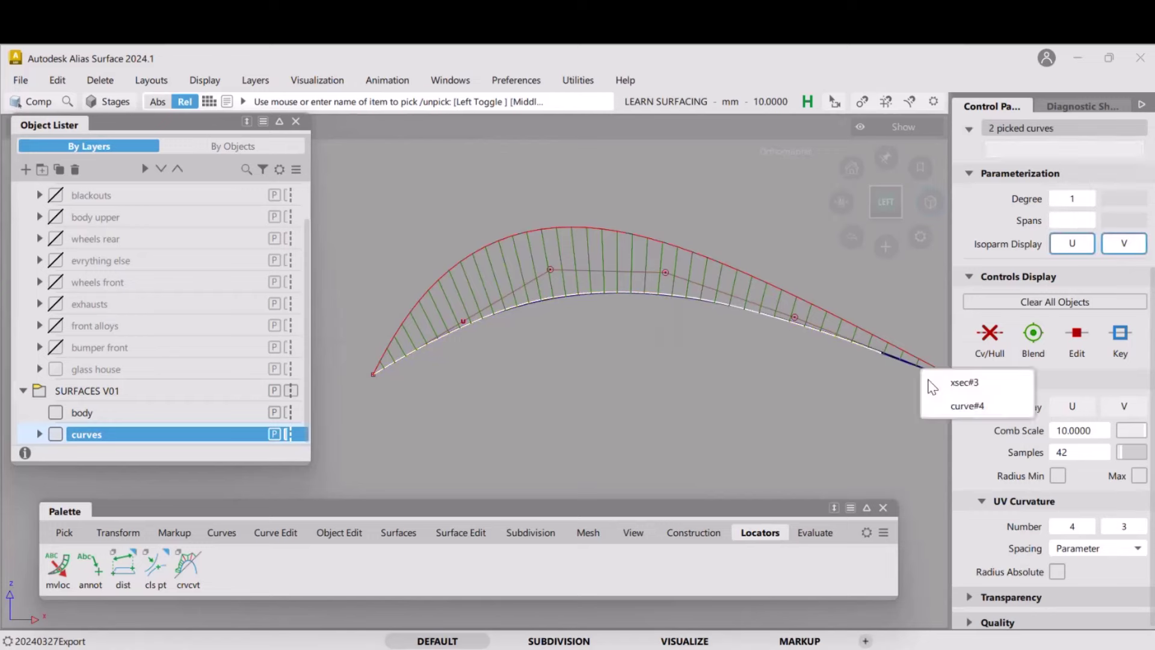
pyautogui.click(960, 382)
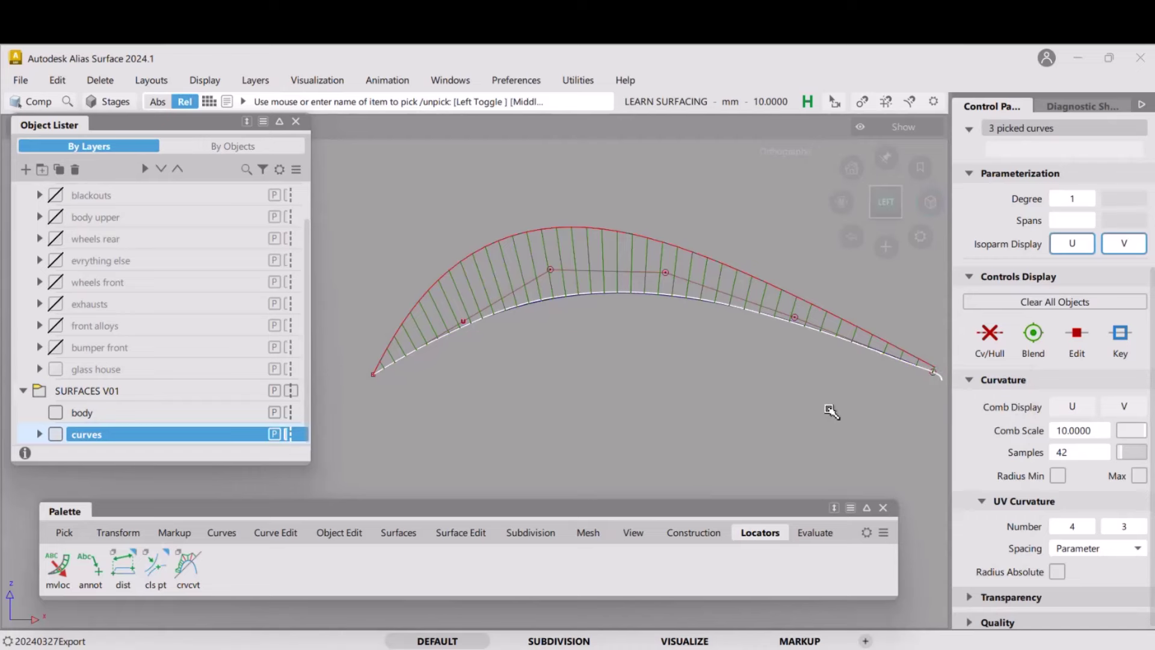
pyautogui.press('Delete')
pyautogui.click(530, 415)
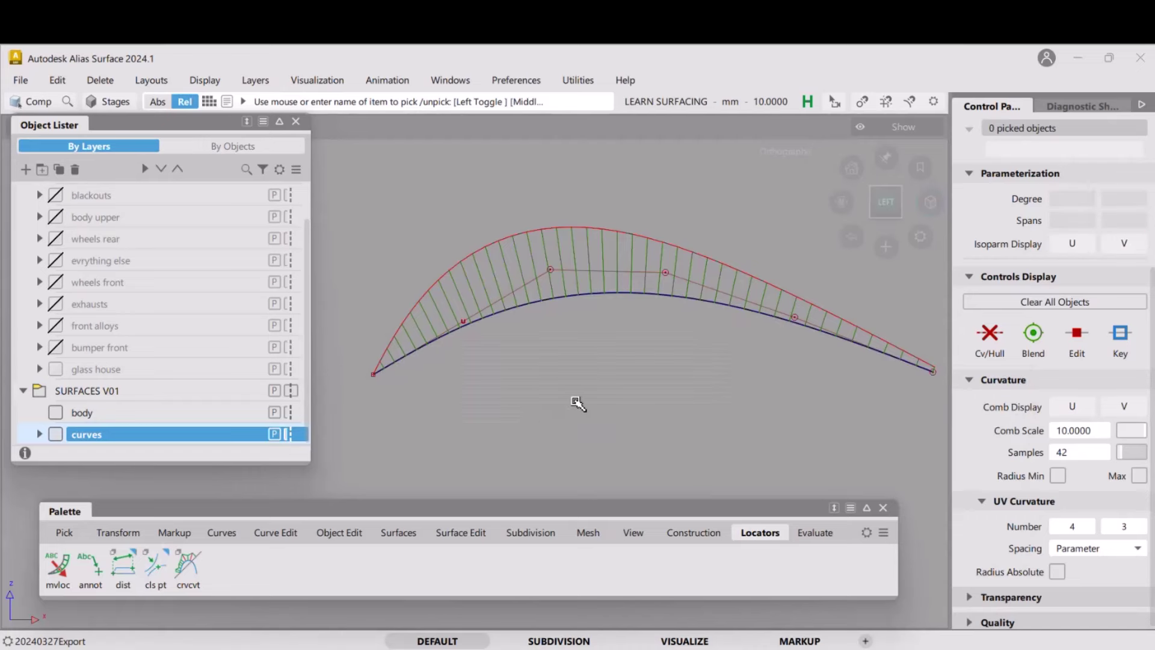
# Collapse the MESH layer folder and turn its visibility on to compare the curve with the glass house mesh
pyautogui.keyDown('alt'); pyautogui.keyDown('shift'); pyautogui.moveTo(608, 279); pyautogui.dragTo(533, 293); pyautogui.keyUp('shift'); pyautogui.keyUp('alt')
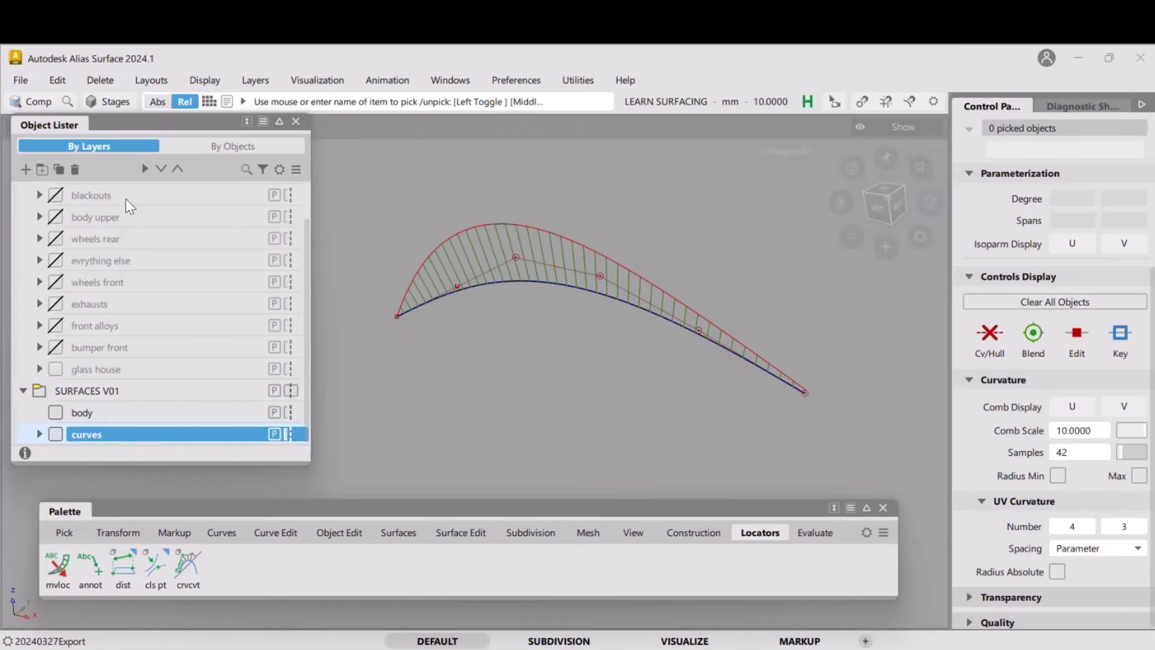
pyautogui.scroll(2, 177, 237)
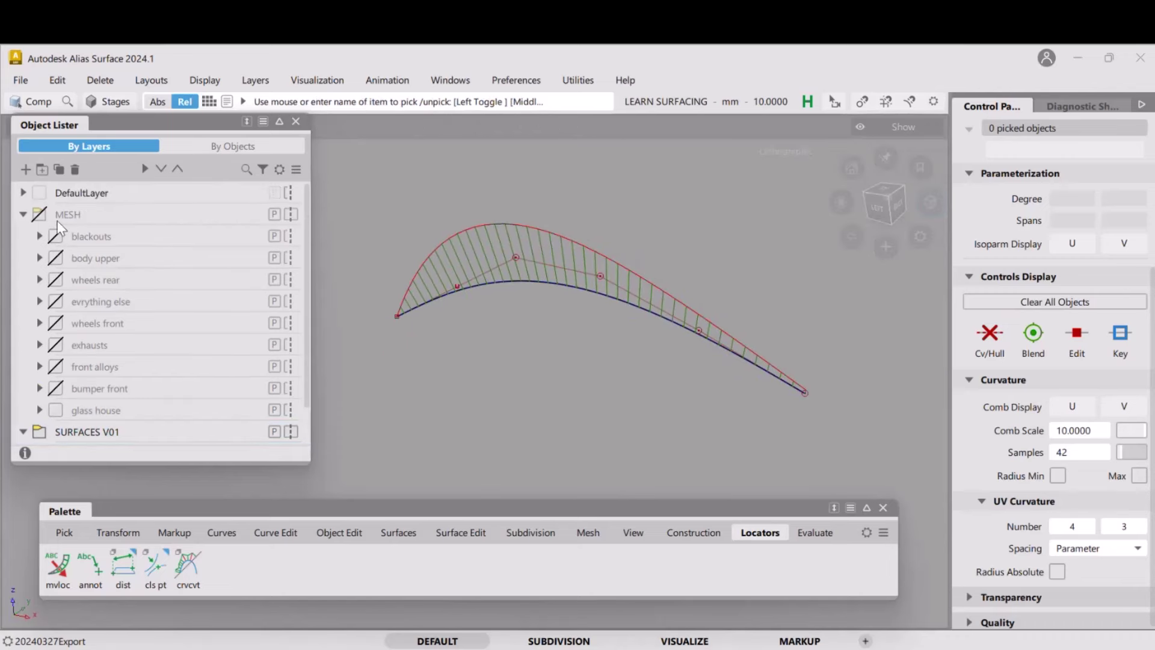
pyautogui.click(23, 214)
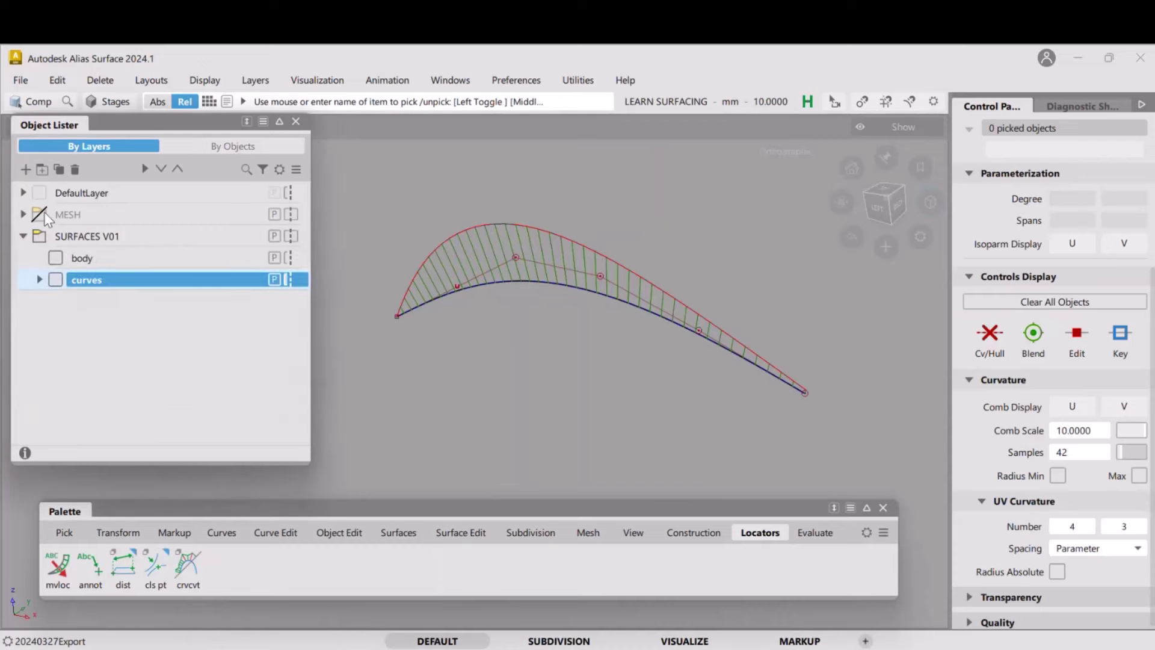
pyautogui.click(22, 214)
pyautogui.click(23, 214)
pyautogui.click(39, 214)
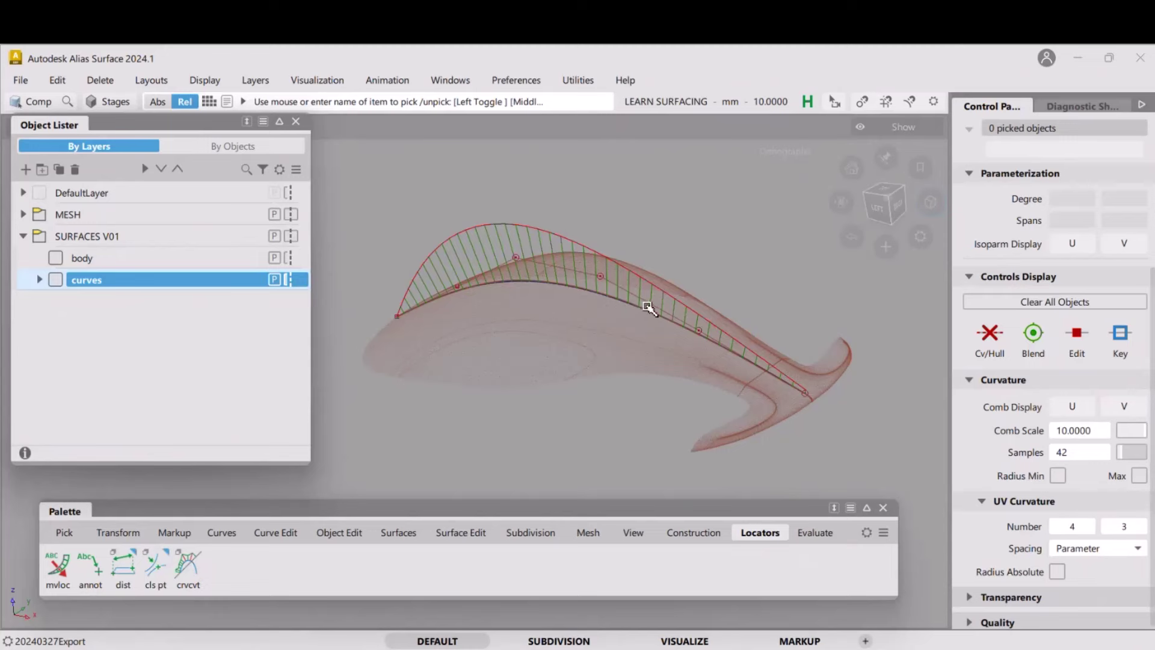
pyautogui.moveTo(636, 290)
pyautogui.keyDown('alt'); pyautogui.keyDown('shift'); pyautogui.mouseDown()
pyautogui.moveTo(665, 312)
pyautogui.moveTo(626, 298)
pyautogui.mouseUp(); pyautogui.keyUp('shift'); pyautogui.keyUp('alt')
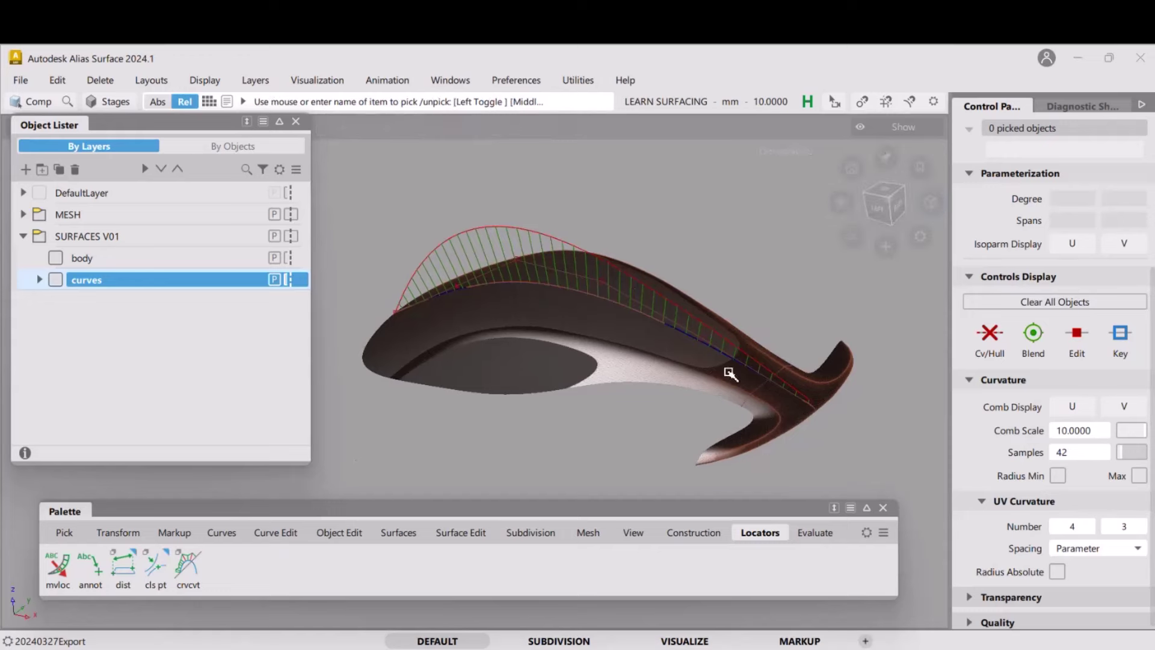
# Extend the rear end of the fitted curve by about 155 mm past the glass house mesh's rear edge
pyautogui.moveTo(730, 373)
pyautogui.keyDown('alt'); pyautogui.keyDown('shift'); pyautogui.mouseDown()
pyautogui.moveTo(655, 338)
pyautogui.moveTo(644, 394)
pyautogui.moveTo(680, 367)
pyautogui.moveTo(675, 335)
pyautogui.moveTo(712, 361)
pyautogui.moveTo(714, 379)
pyautogui.mouseUp(); pyautogui.keyUp('shift'); pyautogui.keyUp('alt')
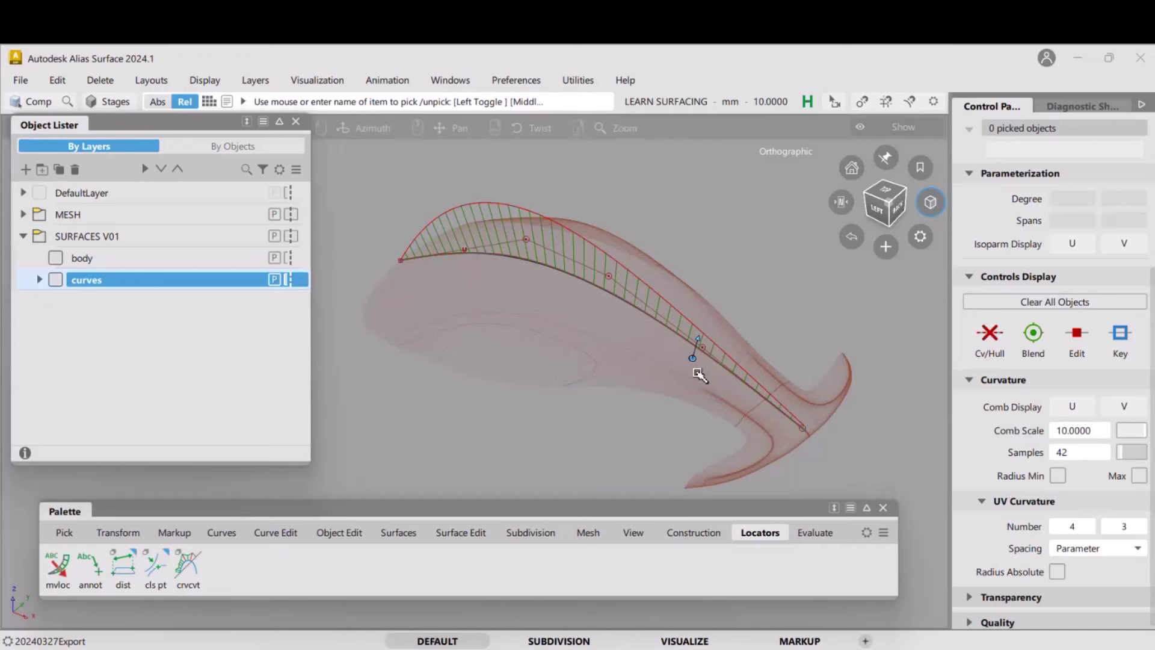
pyautogui.keyDown('alt'); pyautogui.keyDown('shift'); pyautogui.moveTo(698, 363); pyautogui.dragTo(689, 348, button='middle'); pyautogui.keyUp('shift'); pyautogui.keyUp('alt')
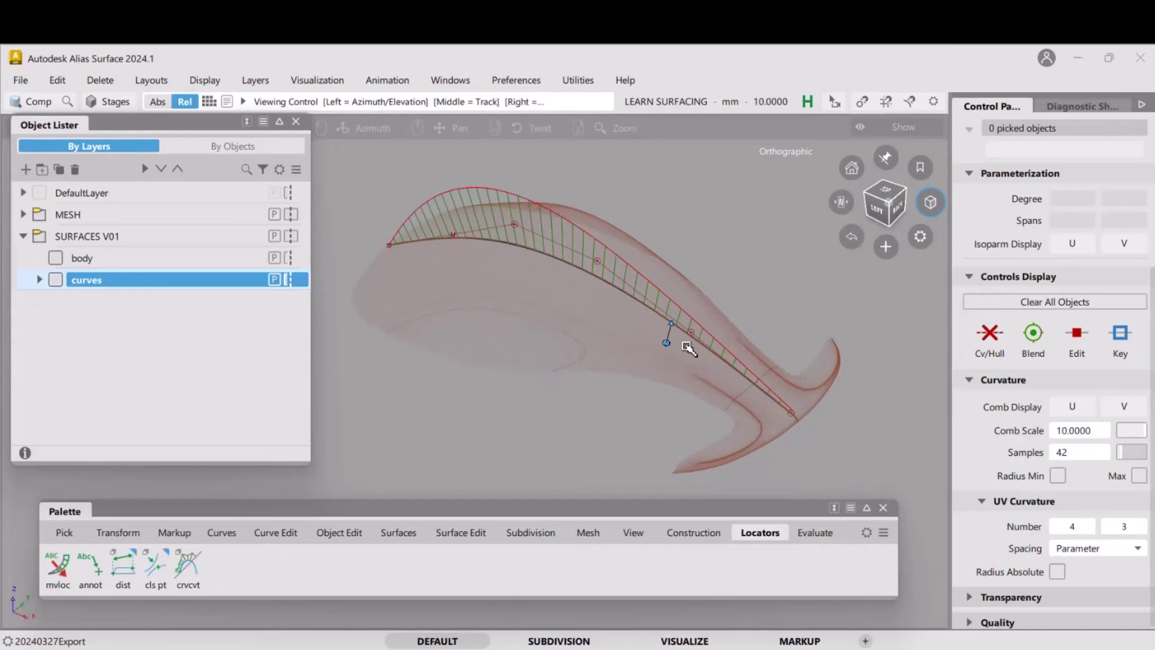
pyautogui.keyDown('ctrl'); pyautogui.keyDown('shift'); pyautogui.moveTo(793, 401); pyautogui.dragTo(785, 469, button='middle'); pyautogui.keyUp('shift'); pyautogui.keyUp('ctrl')
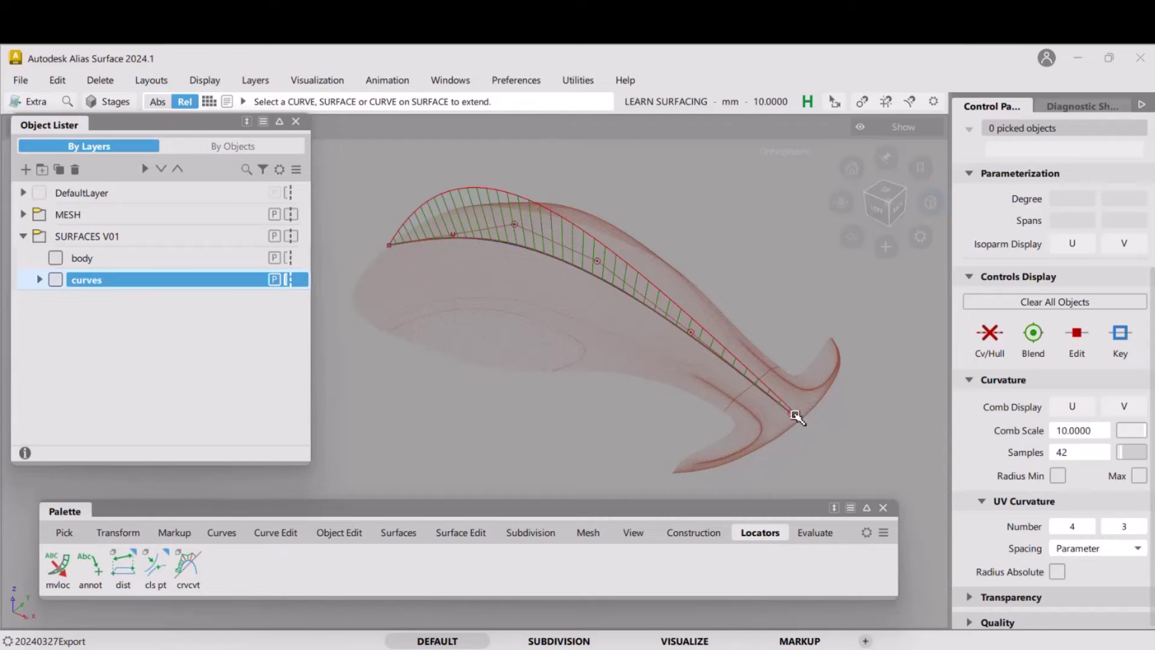
pyautogui.moveTo(796, 415); pyautogui.dragTo(824, 437)
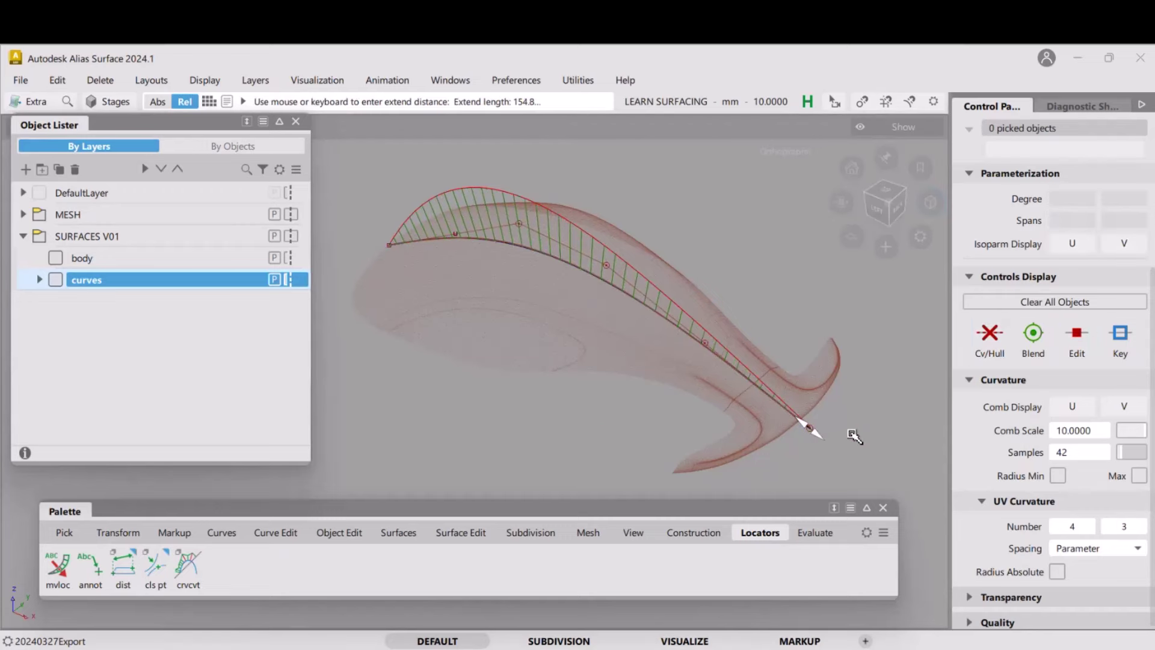
pyautogui.keyDown('alt'); pyautogui.keyDown('shift'); pyautogui.moveTo(855, 434); pyautogui.dragTo(844, 380, button='right'); pyautogui.keyUp('shift'); pyautogui.keyUp('alt')
pyautogui.keyDown('alt'); pyautogui.keyDown('shift'); pyautogui.moveTo(844, 381); pyautogui.dragTo(736, 411, button='middle'); pyautogui.keyUp('shift'); pyautogui.keyUp('alt')
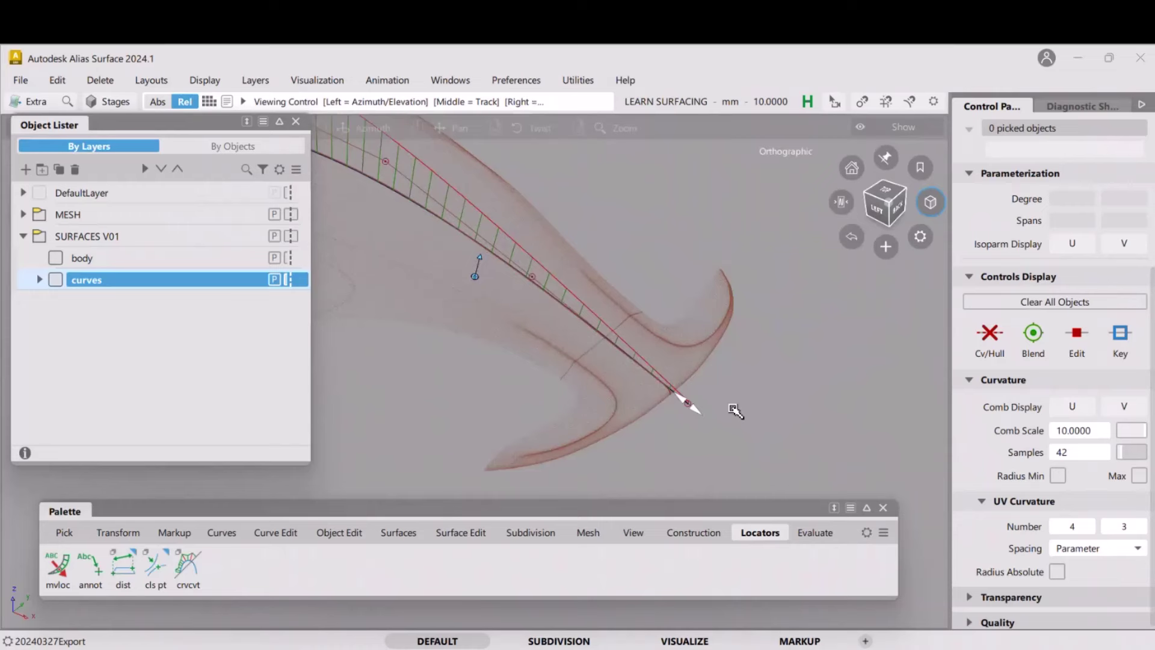
pyautogui.keyDown('alt'); pyautogui.keyDown('shift'); pyautogui.moveTo(735, 411); pyautogui.dragTo(603, 374, button='right'); pyautogui.keyUp('shift'); pyautogui.keyUp('alt')
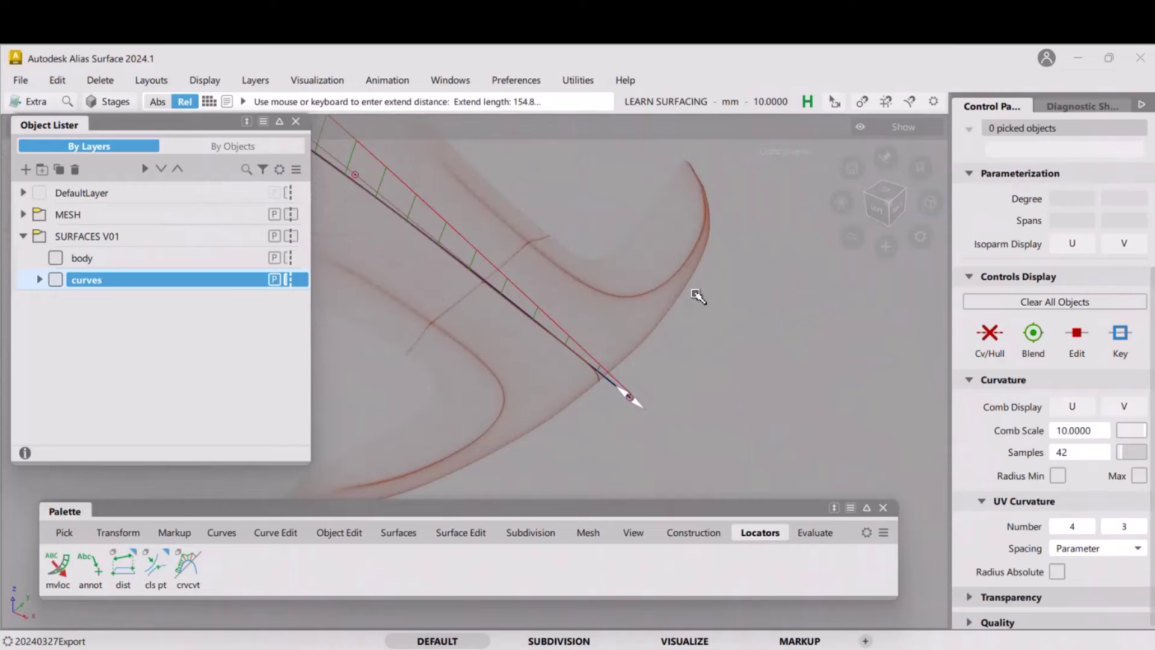
pyautogui.keyDown('alt'); pyautogui.keyDown('shift'); pyautogui.moveTo(696, 295); pyautogui.dragTo(654, 407); pyautogui.keyUp('shift'); pyautogui.keyUp('alt')
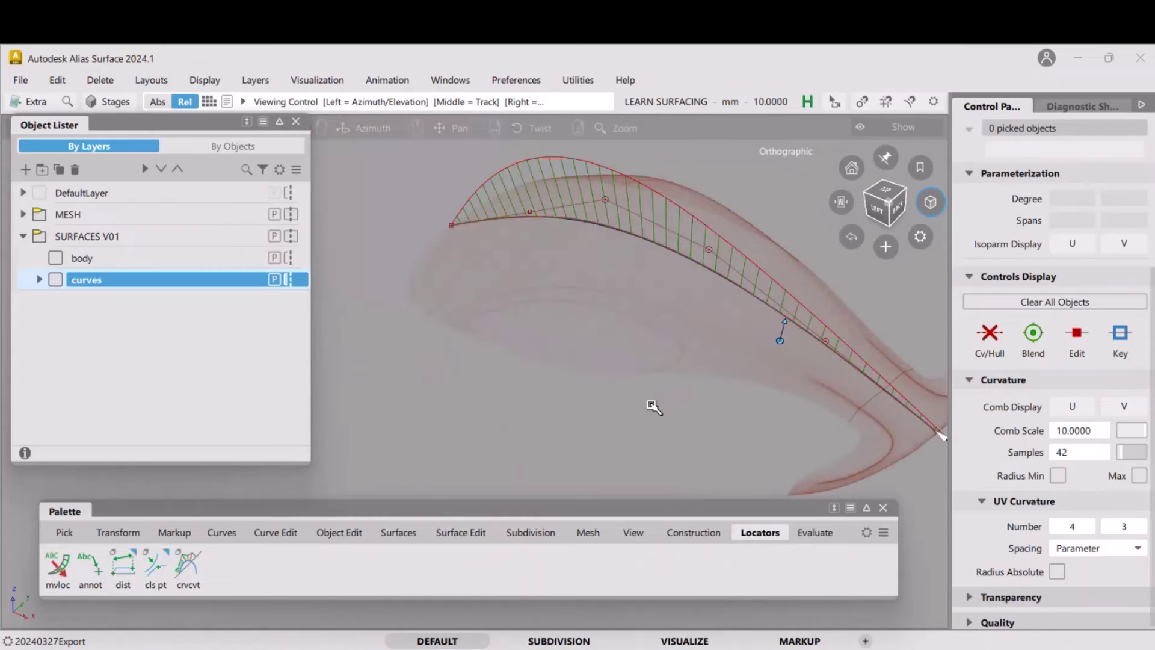
# Extend the front end of the fitted curve by about 33 mm past the glass house mesh's front edge
pyautogui.keyDown('alt'); pyautogui.keyDown('shift'); pyautogui.moveTo(654, 407); pyautogui.dragTo(702, 447, button='middle'); pyautogui.keyUp('shift'); pyautogui.keyUp('alt')
pyautogui.keyDown('alt'); pyautogui.keyDown('shift'); pyautogui.moveTo(534, 279); pyautogui.dragTo(614, 314); pyautogui.keyUp('shift'); pyautogui.keyUp('alt')
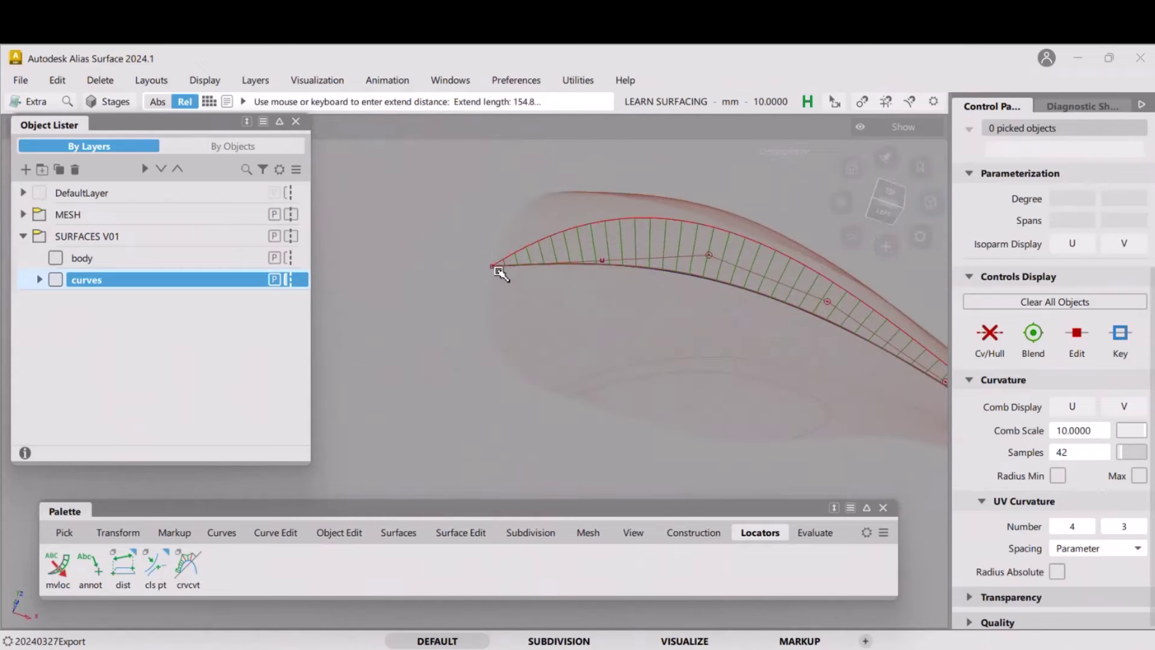
pyautogui.click(501, 269)
pyautogui.moveTo(475, 304); pyautogui.dragTo(462, 304)
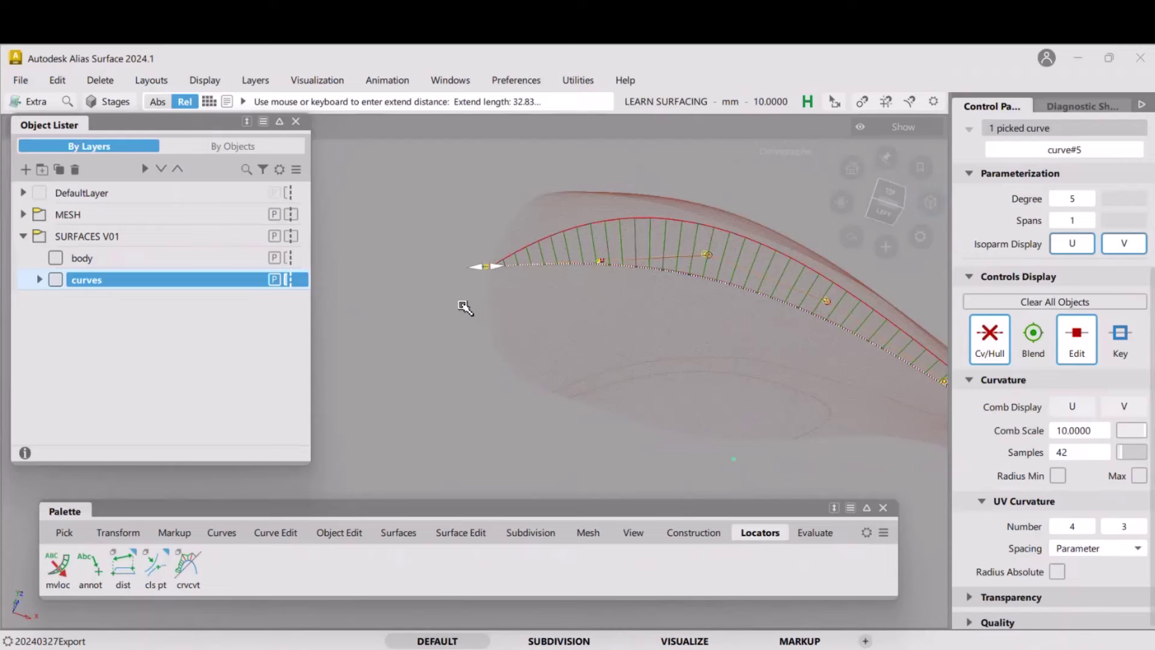
pyautogui.keyDown('alt'); pyautogui.keyDown('shift'); pyautogui.moveTo(464, 300); pyautogui.dragTo(536, 280, button='right'); pyautogui.keyUp('shift'); pyautogui.keyUp('alt')
pyautogui.click(601, 303)
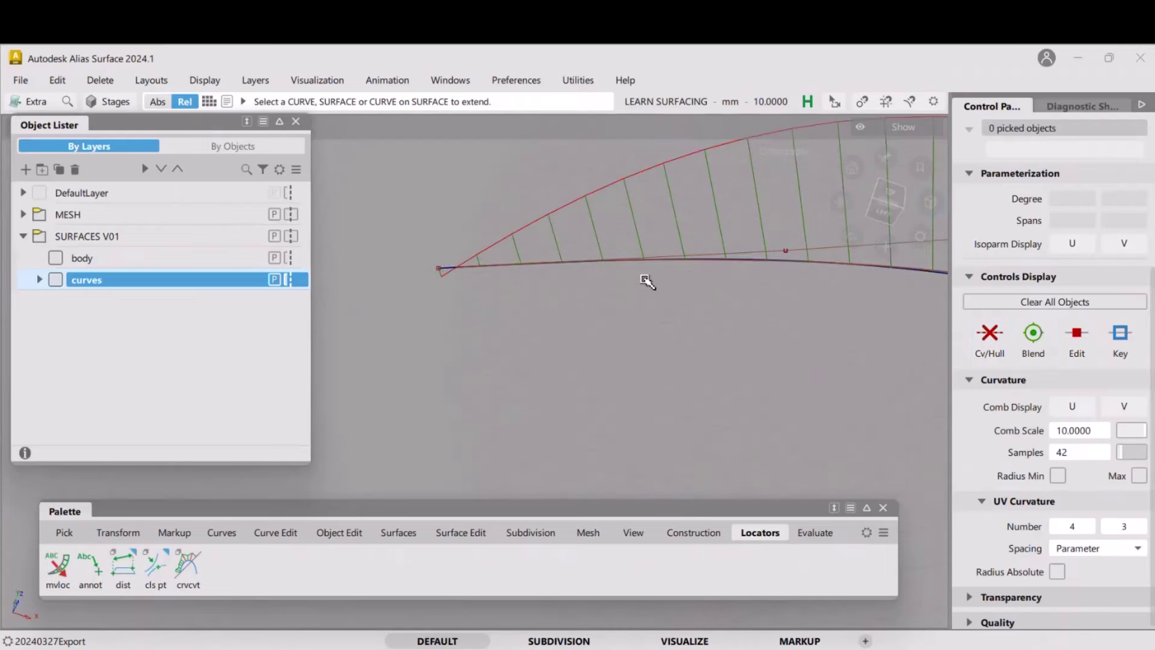
# In the left view, draw a straight degree 1 CV curve from the extended curve's start CV to its third CV
pyautogui.click(882, 212)
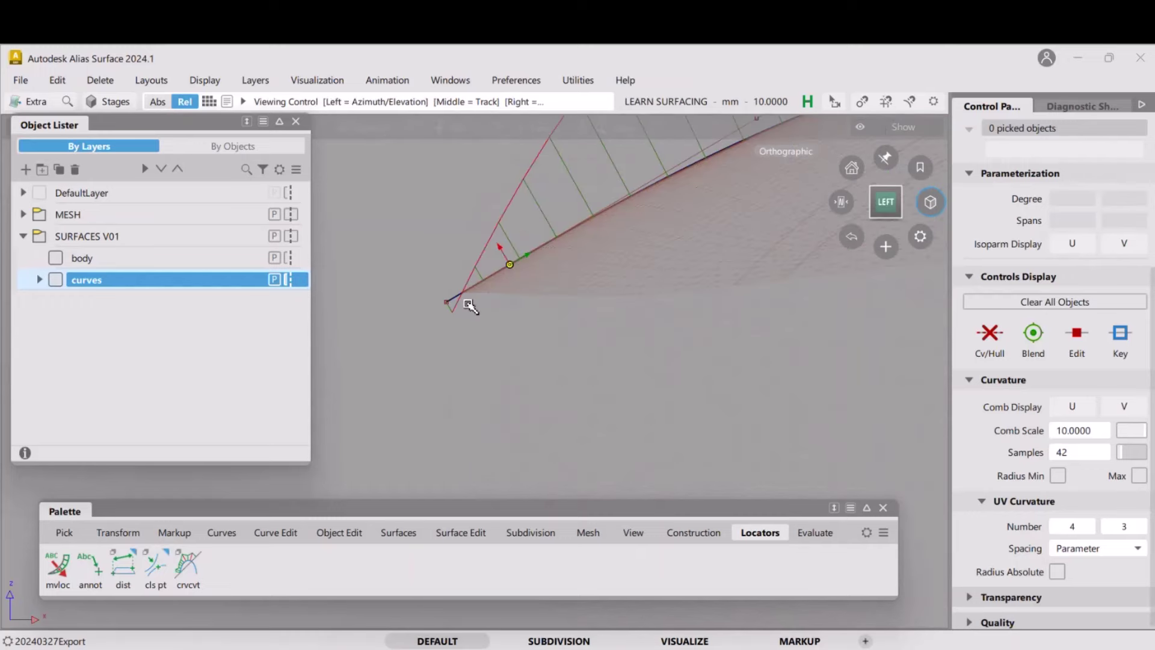
pyautogui.keyDown('alt'); pyautogui.keyDown('shift'); pyautogui.moveTo(469, 304); pyautogui.dragTo(521, 204, button='right'); pyautogui.keyUp('shift'); pyautogui.keyUp('alt')
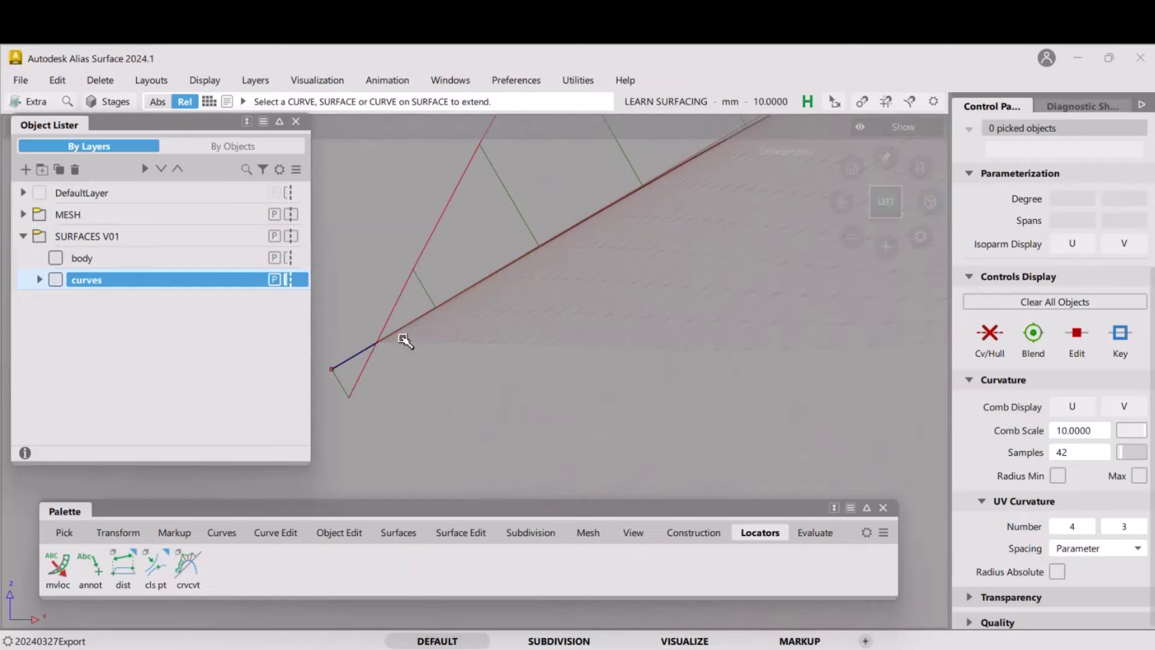
pyautogui.keyDown('alt'); pyautogui.keyDown('shift'); pyautogui.moveTo(439, 315); pyautogui.dragTo(447, 374, button='right'); pyautogui.keyUp('shift'); pyautogui.keyUp('alt')
pyautogui.keyDown('alt'); pyautogui.keyDown('shift'); pyautogui.click(615, 289); pyautogui.keyUp('shift'); pyautogui.keyUp('alt')
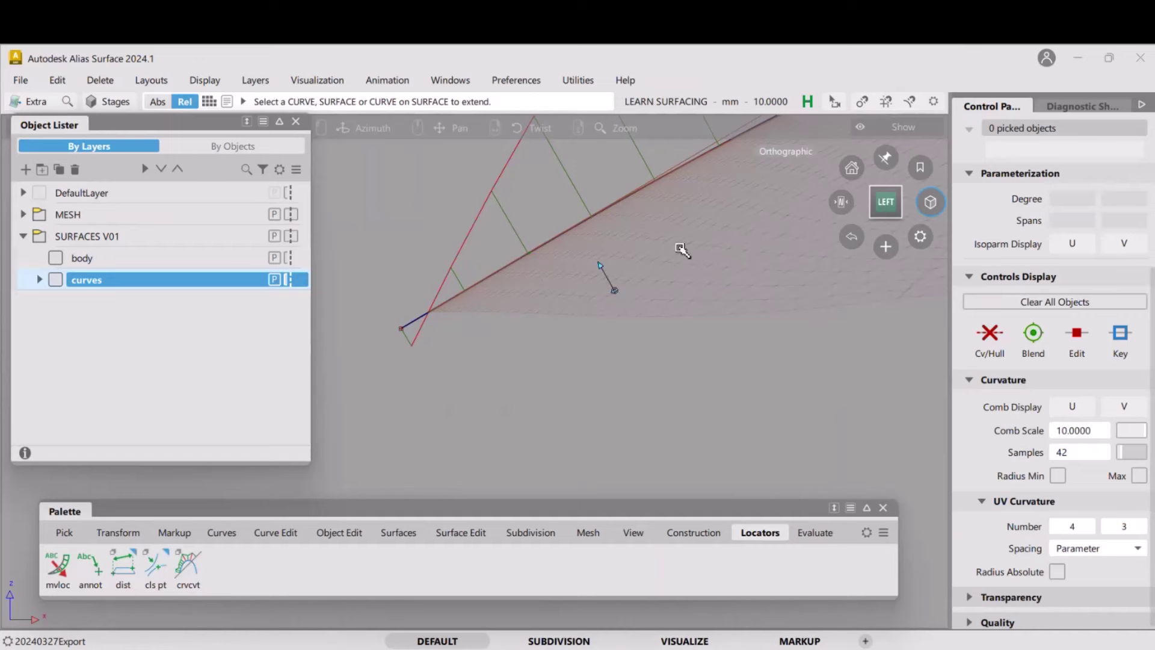
pyautogui.keyDown('alt'); pyautogui.keyDown('shift'); pyautogui.moveTo(684, 250); pyautogui.dragTo(660, 337, button='right'); pyautogui.keyUp('shift'); pyautogui.keyUp('alt')
pyautogui.keyDown('alt'); pyautogui.keyDown('shift'); pyautogui.moveTo(801, 287); pyautogui.dragTo(674, 359, button='middle'); pyautogui.keyUp('shift'); pyautogui.keyUp('alt')
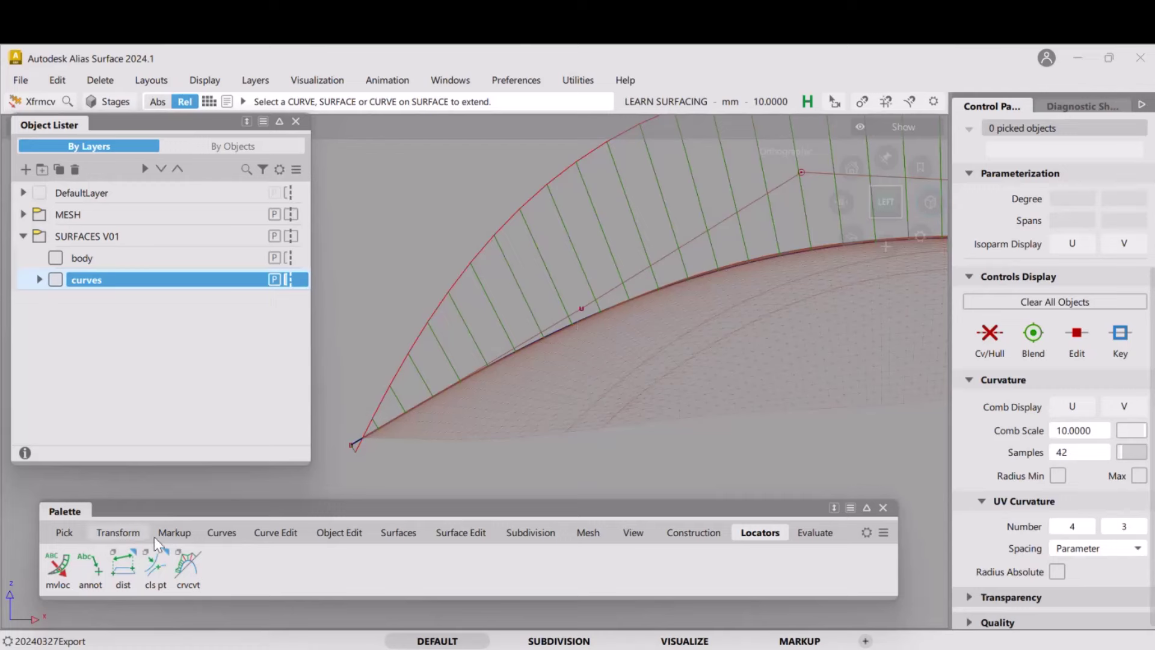
pyautogui.click(222, 532)
pyautogui.click(68, 579)
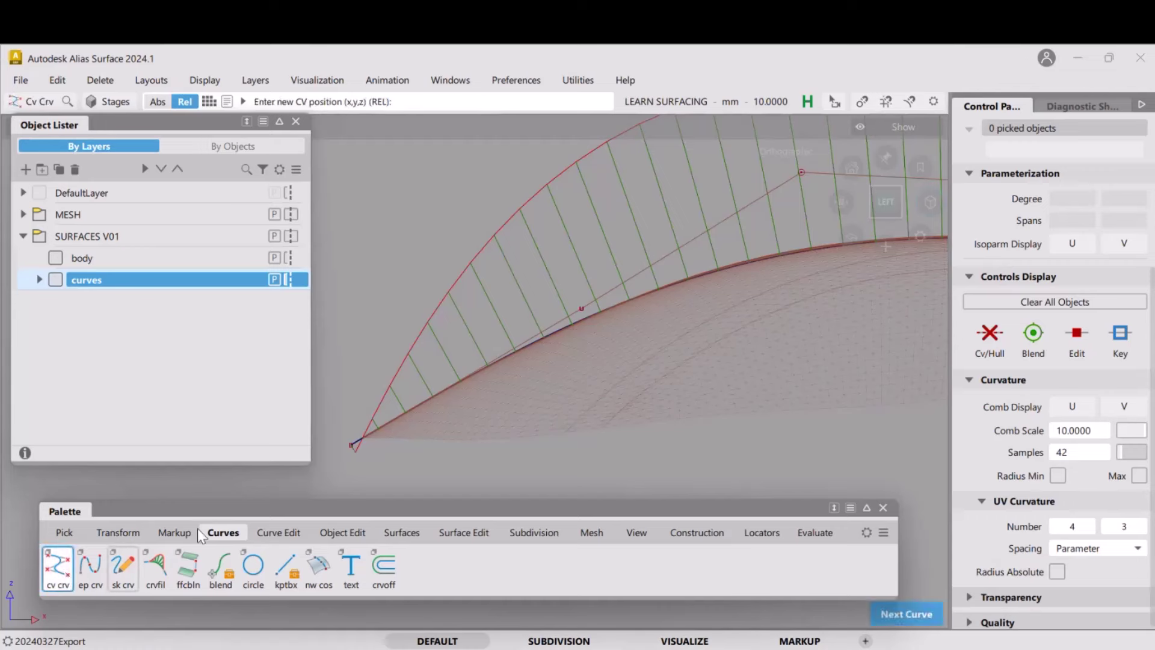
pyautogui.click(353, 443)
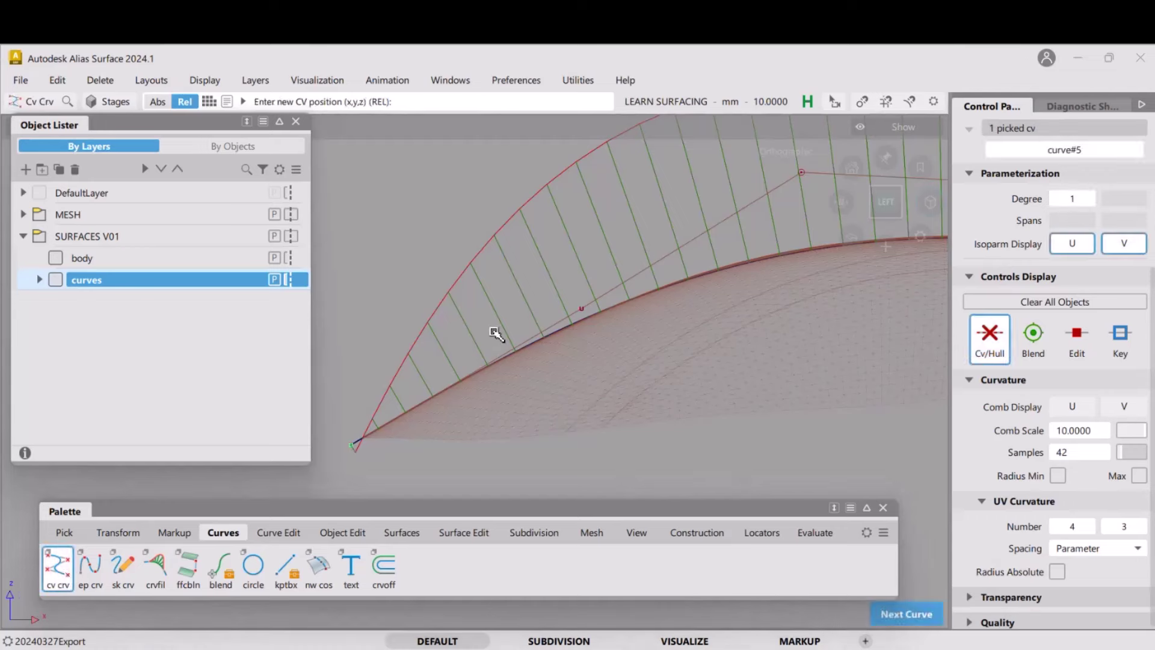
pyautogui.click(793, 170)
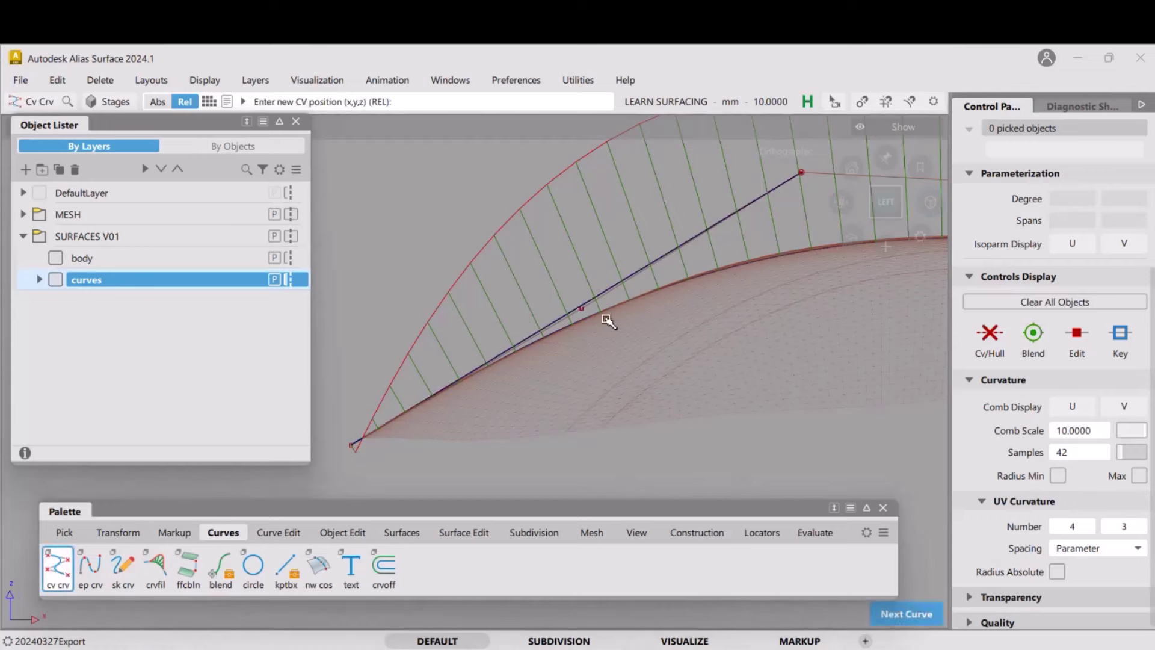
# Move the fitted curve's second CV up onto the straight guide line to remove the comb's inversion at the start
pyautogui.keyDown('alt'); pyautogui.keyDown('shift'); pyautogui.click(586, 317); pyautogui.keyUp('shift'); pyautogui.keyUp('alt')
pyautogui.keyDown('alt'); pyautogui.keyDown('shift'); pyautogui.moveTo(611, 353); pyautogui.dragTo(607, 327, button='right'); pyautogui.keyUp('shift'); pyautogui.keyUp('alt')
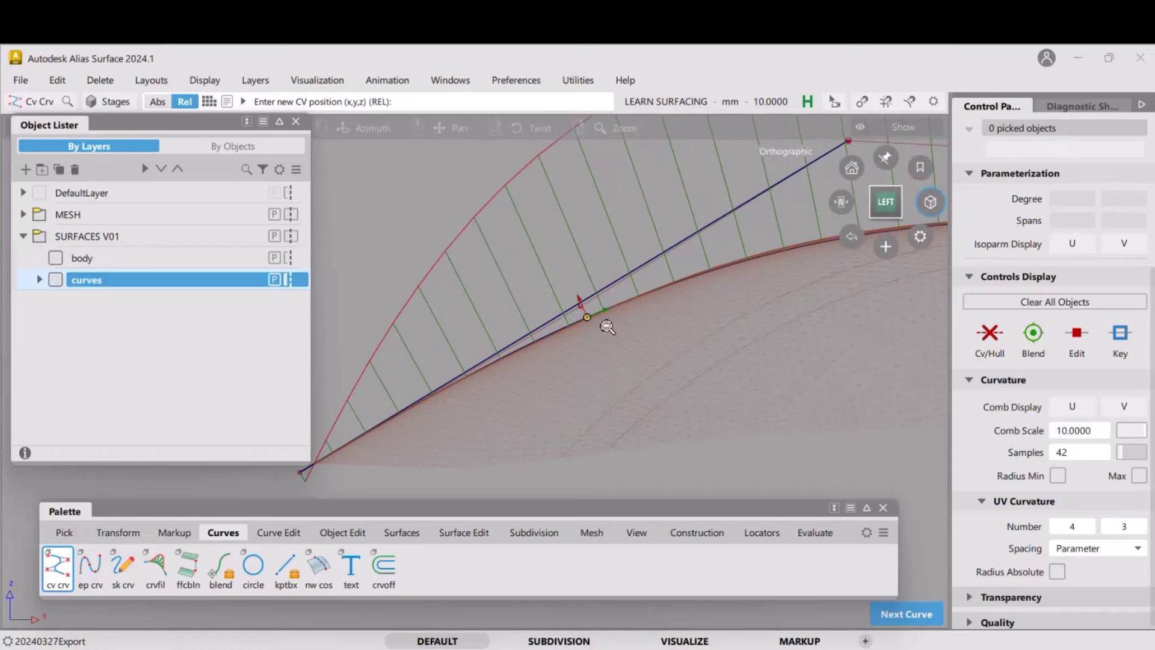
pyautogui.keyDown('alt'); pyautogui.keyDown('shift'); pyautogui.moveTo(608, 327); pyautogui.dragTo(710, 342, button='middle'); pyautogui.keyUp('shift'); pyautogui.keyUp('alt')
pyautogui.hotkey('ctrl', 'shift', 't')
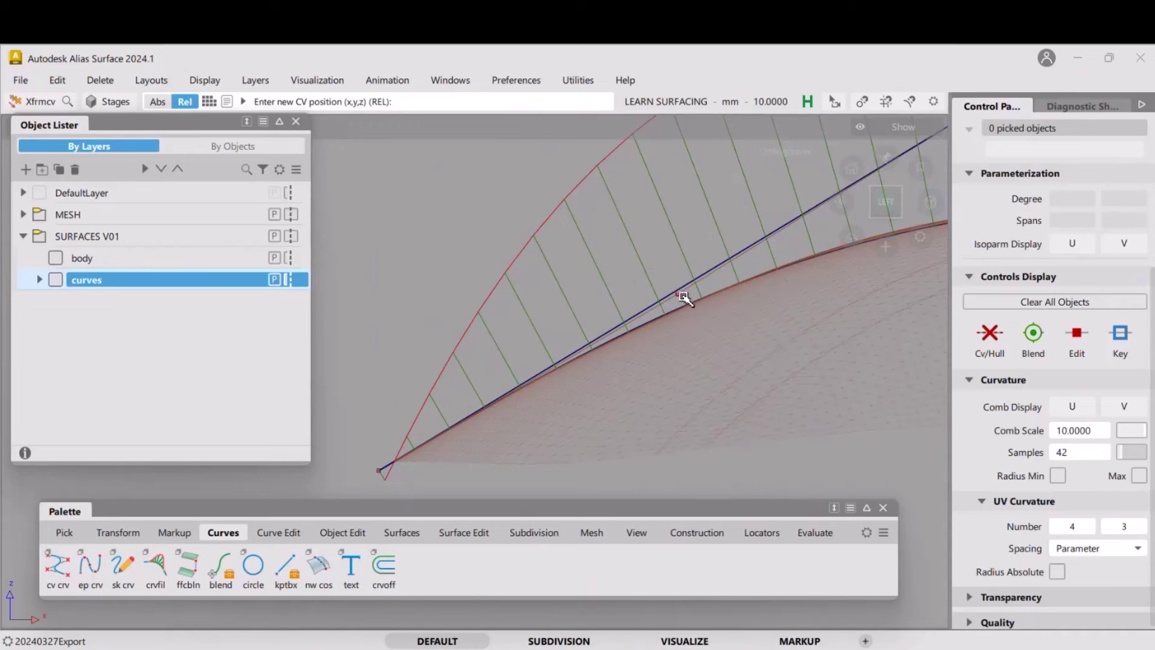
pyautogui.click(682, 299)
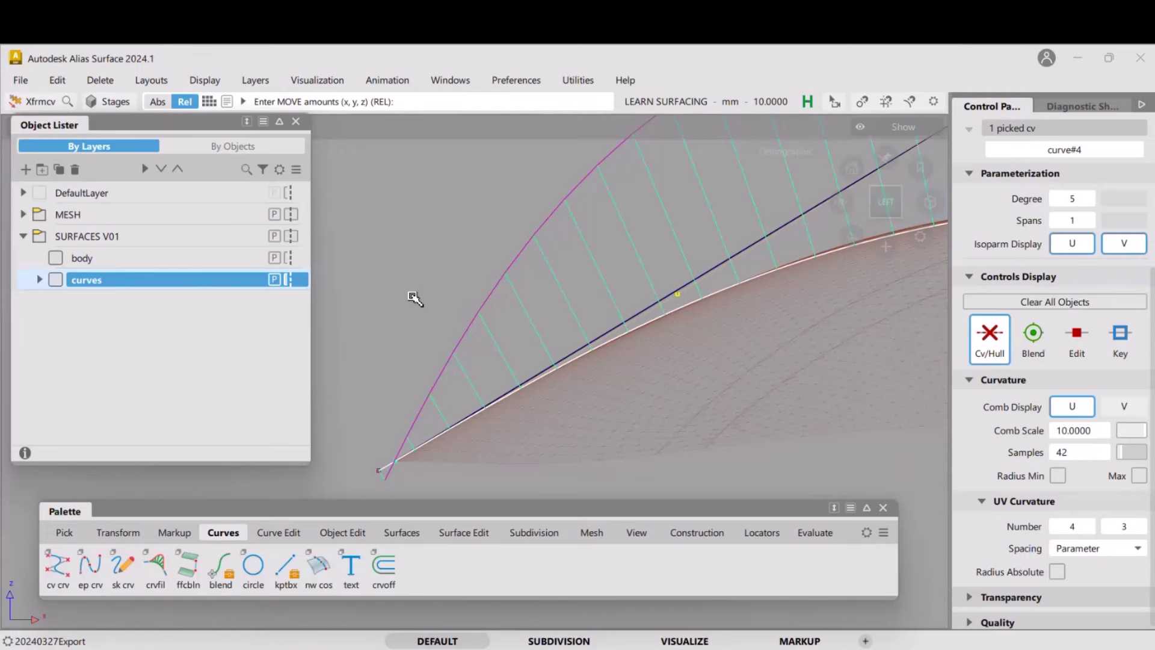
pyautogui.moveTo(415, 298); pyautogui.dragTo(418, 294, button='right')
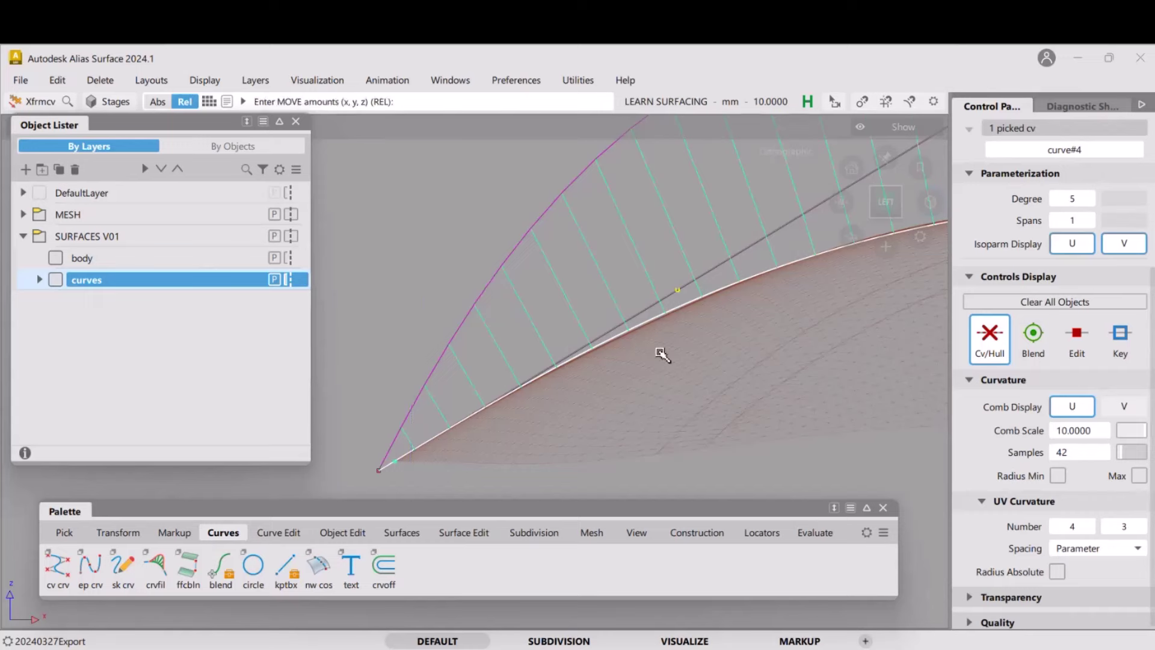
# Delete the straight guide line curve#5 running between the fitted curve's first and third CVs
pyautogui.moveTo(724, 412)
pyautogui.keyDown('ctrl'); pyautogui.keyDown('shift'); pyautogui.mouseDown()
pyautogui.moveTo(734, 353)
pyautogui.moveTo(718, 325)
pyautogui.moveTo(782, 343)
pyautogui.mouseUp(); pyautogui.keyUp('shift'); pyautogui.keyUp('ctrl')
pyautogui.click(725, 263)
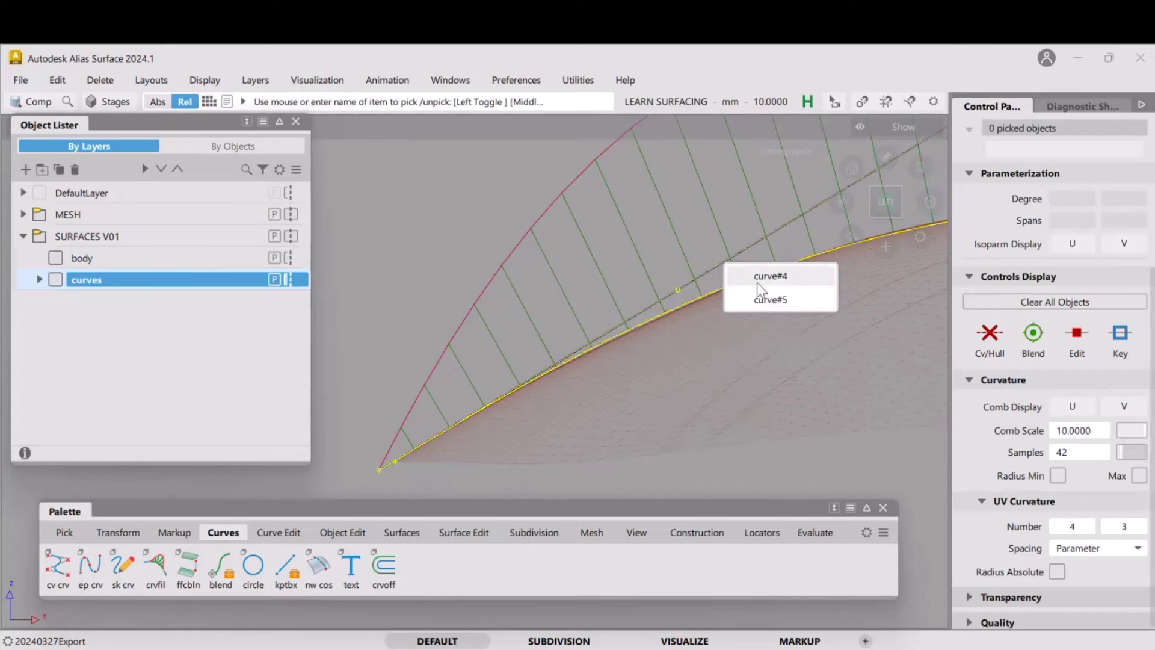
pyautogui.click(772, 300)
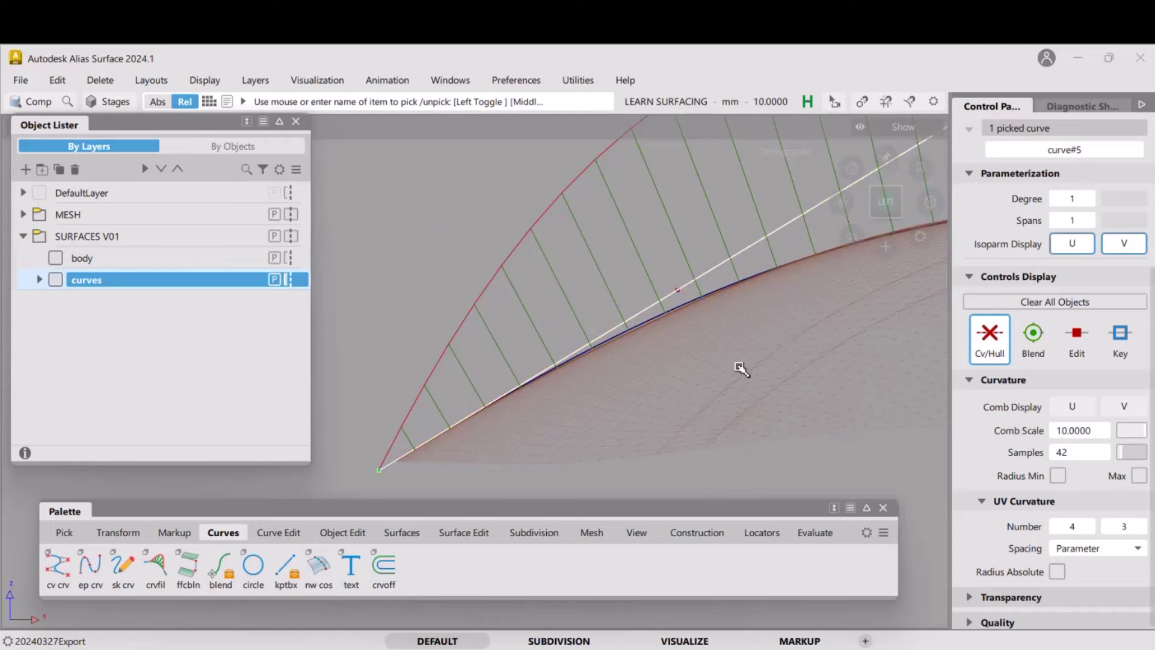
pyautogui.keyDown('ctrl'); pyautogui.keyDown('shift'); pyautogui.moveTo(739, 367); pyautogui.dragTo(700, 280); pyautogui.keyUp('shift'); pyautogui.keyUp('ctrl')
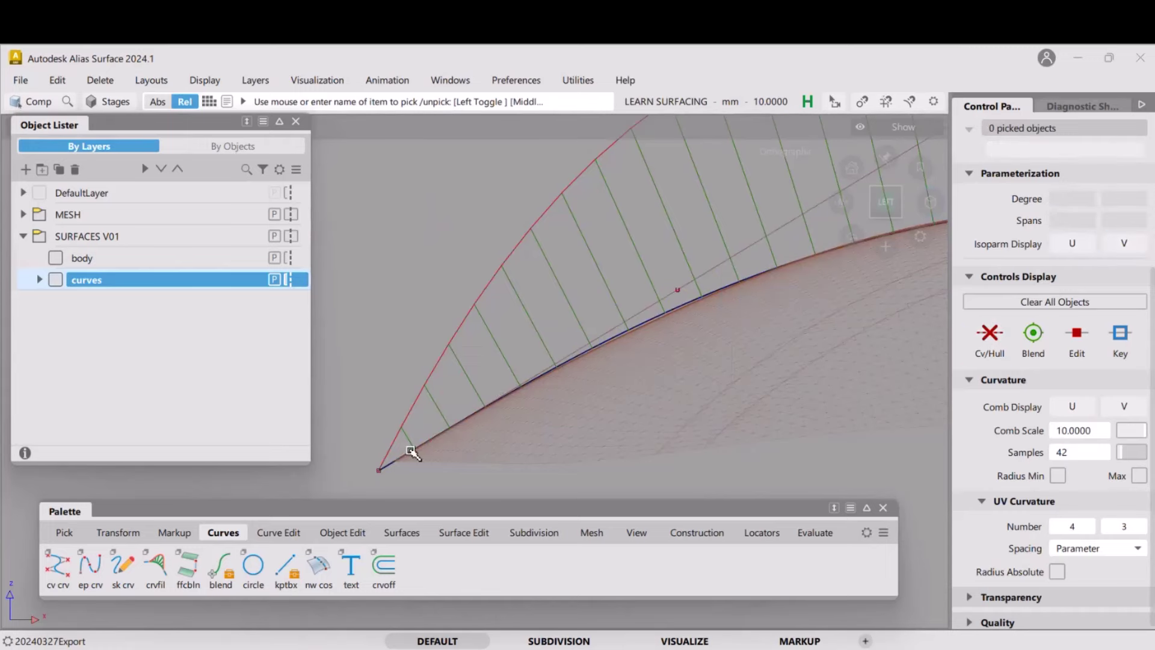
# Examine the extended curve and its comb against the glass house mesh from the side, rear and above
pyautogui.keyDown('alt'); pyautogui.keyDown('shift'); pyautogui.moveTo(516, 293); pyautogui.dragTo(588, 384); pyautogui.keyUp('shift'); pyautogui.keyUp('alt')
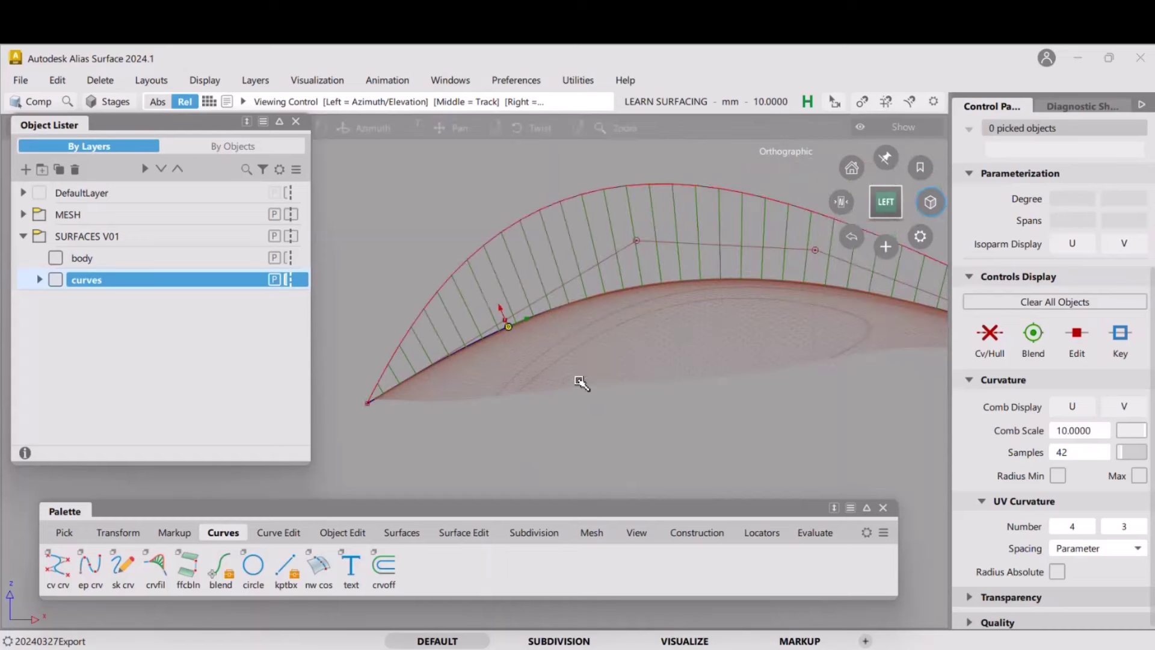
pyautogui.hotkey('shift', 'alt')
pyautogui.keyDown('alt'); pyautogui.keyDown('shift'); pyautogui.moveTo(644, 273); pyautogui.dragTo(697, 280); pyautogui.keyUp('shift'); pyautogui.keyUp('alt')
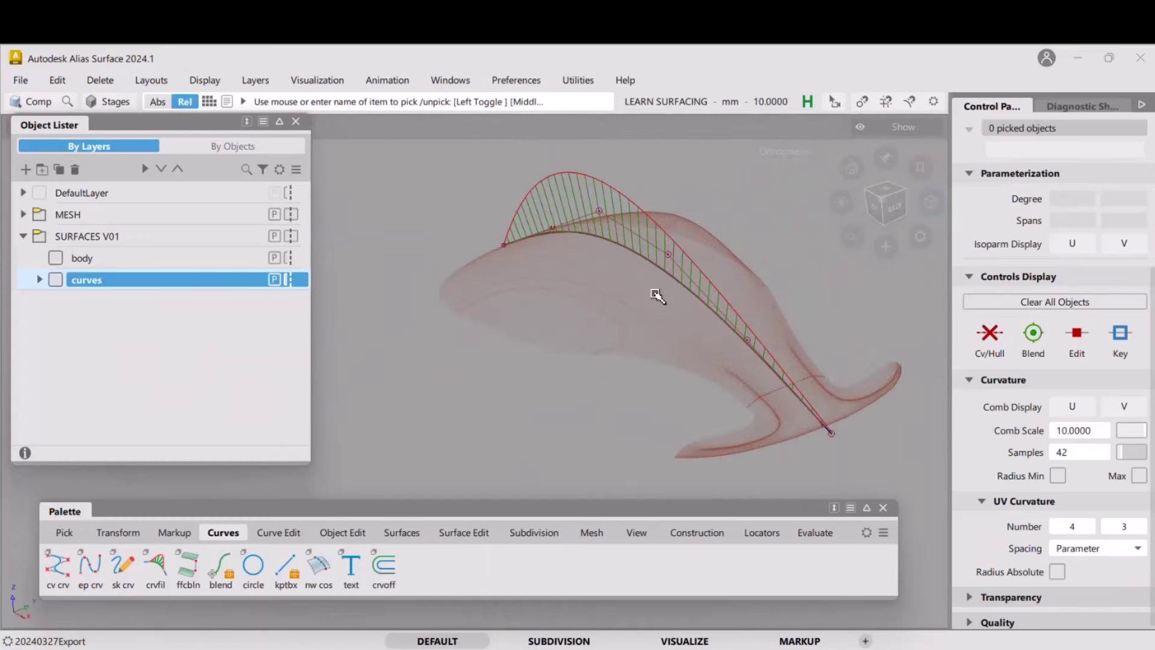
pyautogui.keyDown('alt'); pyautogui.keyDown('shift'); pyautogui.moveTo(632, 302); pyautogui.dragTo(607, 260, button='middle'); pyautogui.keyUp('shift'); pyautogui.keyUp('alt')
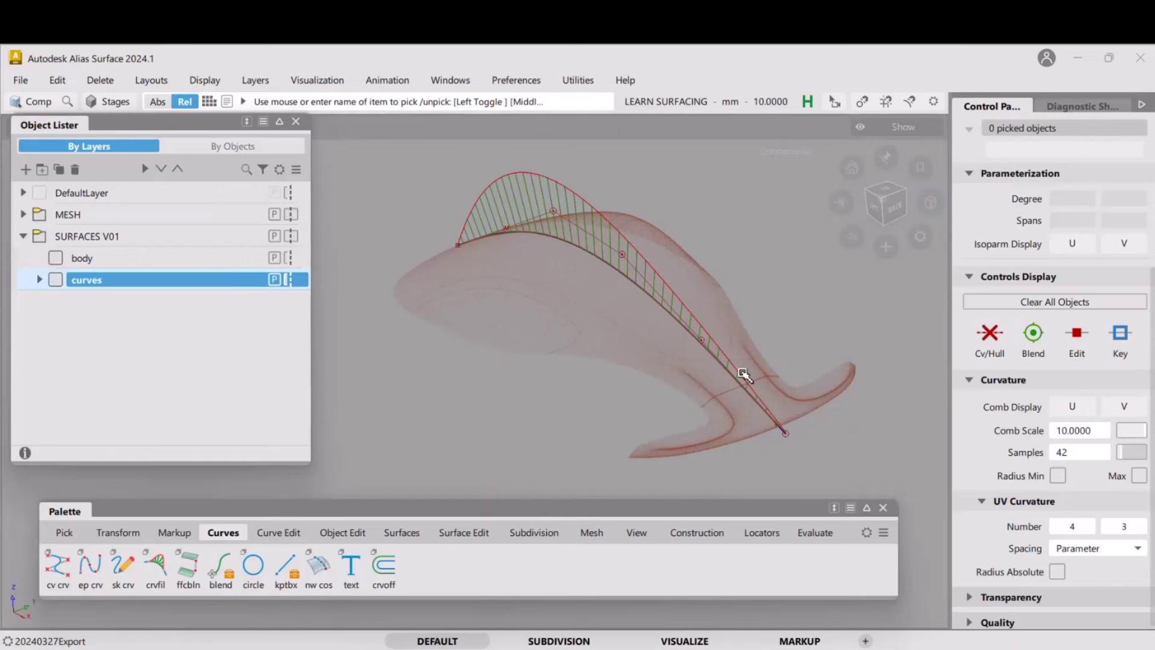
pyautogui.moveTo(759, 380)
pyautogui.keyDown('alt'); pyautogui.keyDown('shift'); pyautogui.mouseDown()
pyautogui.moveTo(796, 373)
pyautogui.moveTo(724, 361)
pyautogui.moveTo(730, 402)
pyautogui.moveTo(660, 391)
pyautogui.moveTo(665, 355)
pyautogui.moveTo(647, 340)
pyautogui.mouseUp(); pyautogui.keyUp('shift'); pyautogui.keyUp('alt')
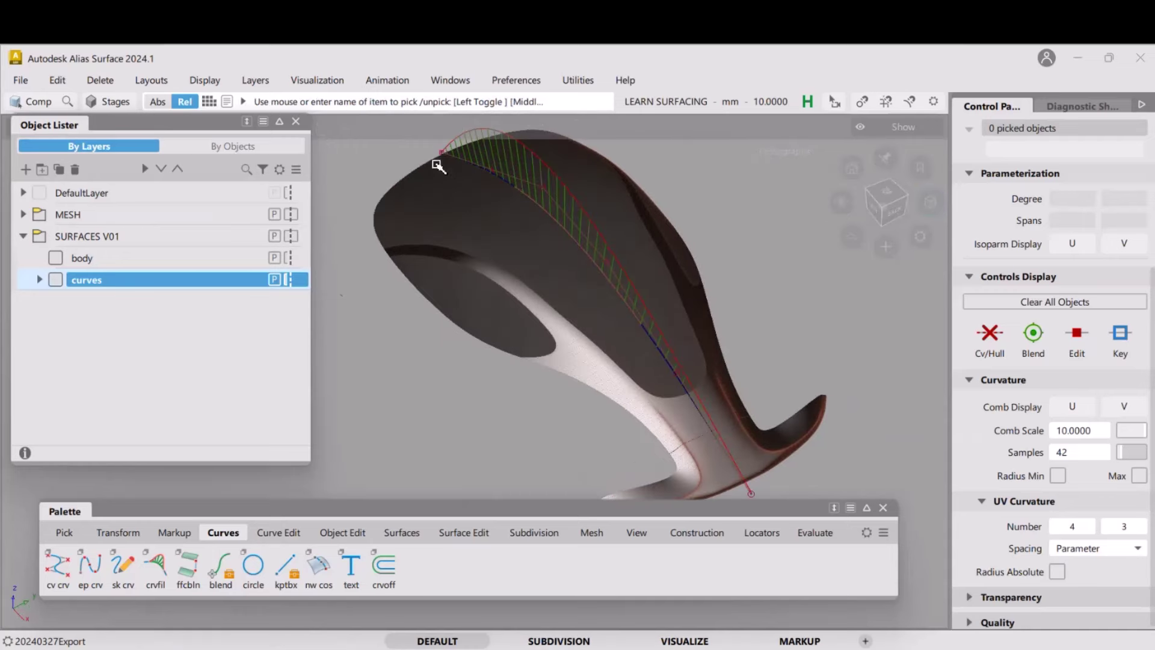
pyautogui.keyDown('alt'); pyautogui.keyDown('shift'); pyautogui.moveTo(437, 166); pyautogui.dragTo(558, 294); pyautogui.keyUp('shift'); pyautogui.keyUp('alt')
pyautogui.keyDown('alt'); pyautogui.keyDown('shift'); pyautogui.moveTo(384, 237); pyautogui.dragTo(385, 353); pyautogui.keyUp('shift'); pyautogui.keyUp('alt')
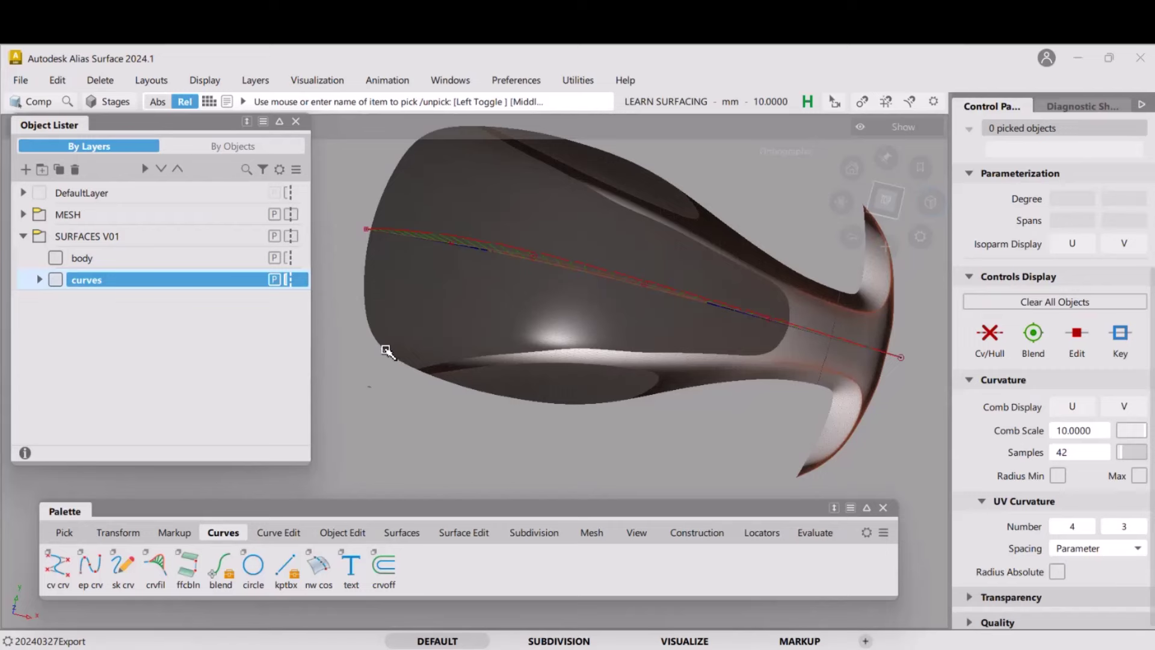
pyautogui.keyDown('alt'); pyautogui.keyDown('shift'); pyautogui.moveTo(434, 343); pyautogui.dragTo(391, 289); pyautogui.keyUp('shift'); pyautogui.keyUp('alt')
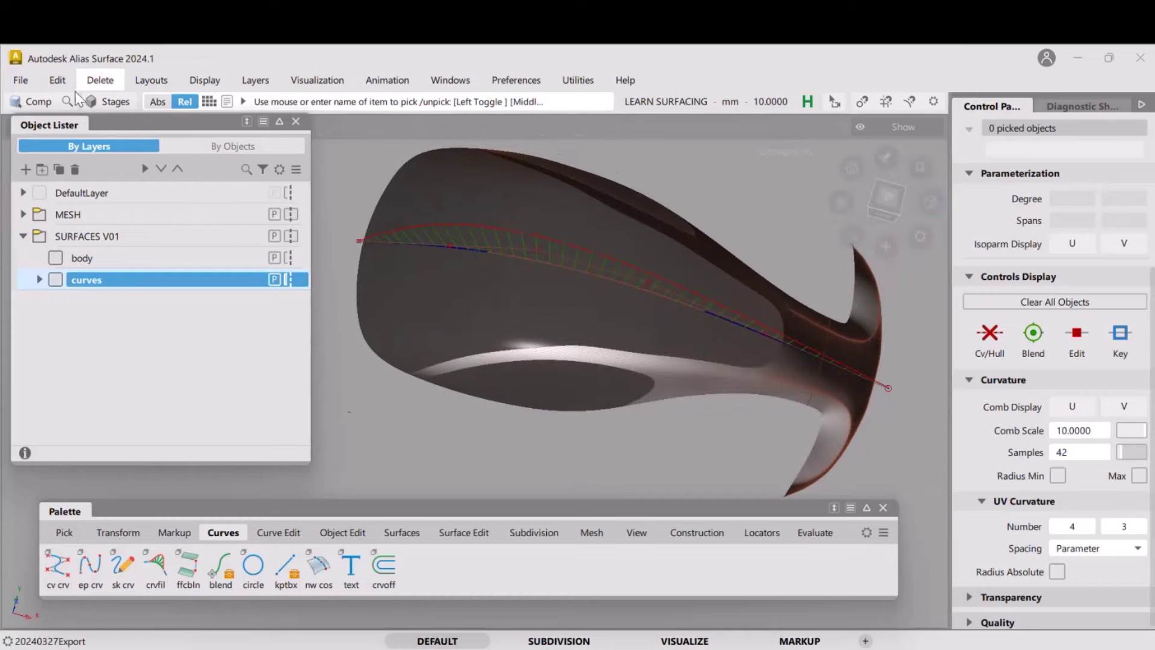
# Expand the MESH layer folder and show the body upper layer to examine where it meets the glass house
pyautogui.click(23, 214)
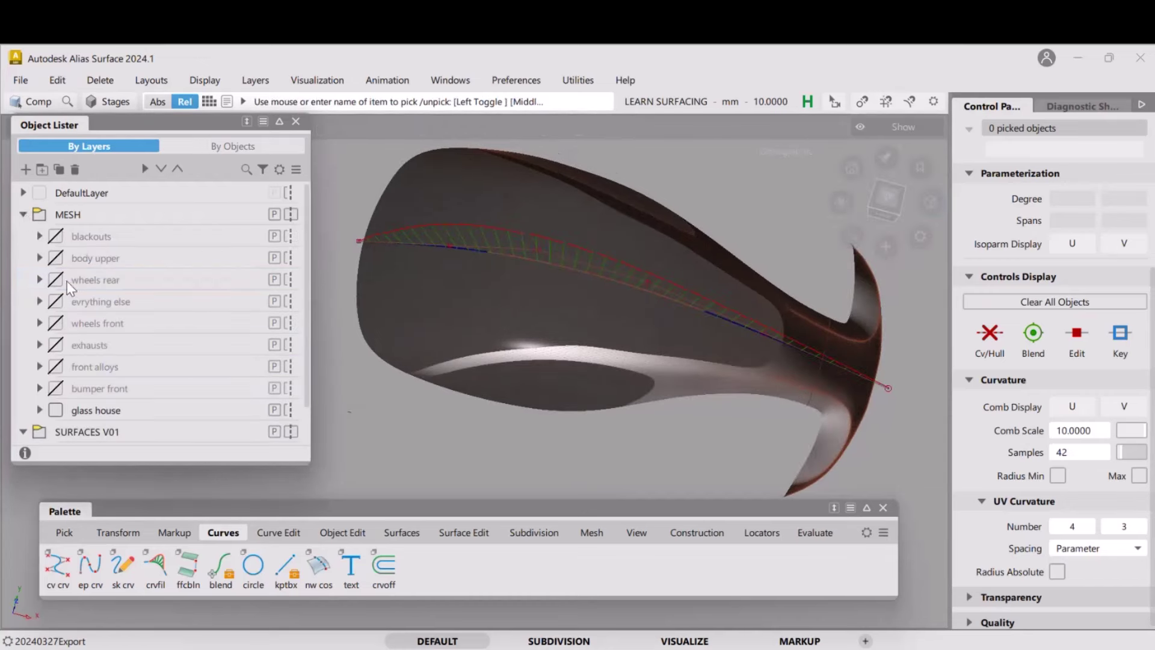
pyautogui.click(58, 259)
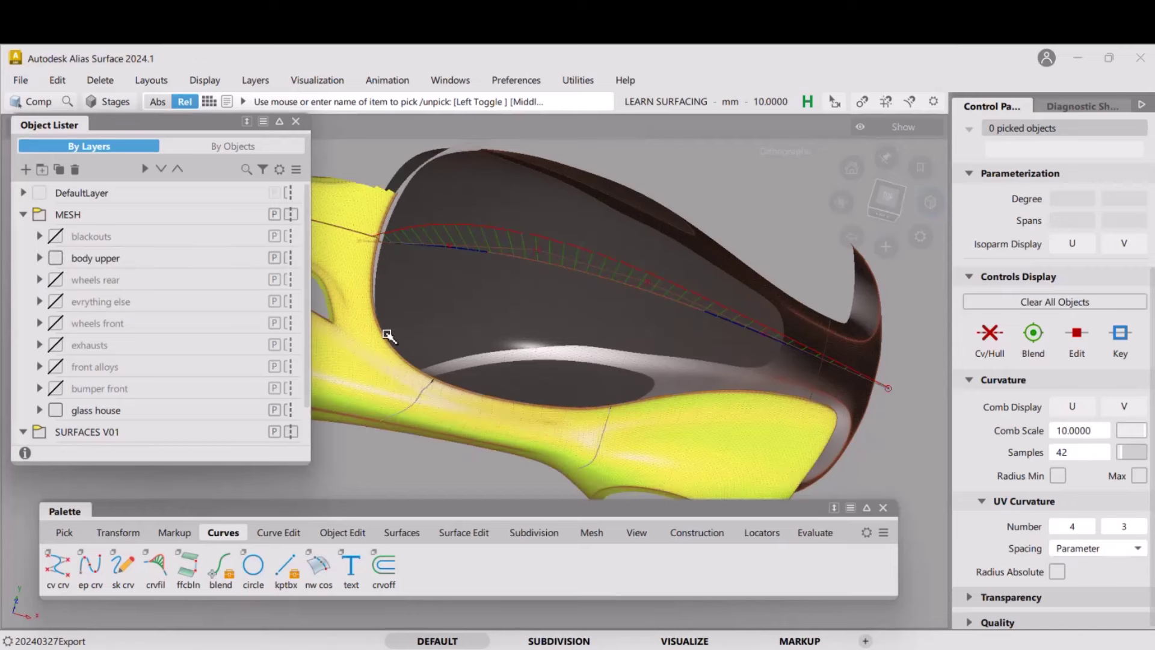
pyautogui.keyDown('alt'); pyautogui.keyDown('shift'); pyautogui.moveTo(429, 378); pyautogui.dragTo(630, 319); pyautogui.keyUp('shift'); pyautogui.keyUp('alt')
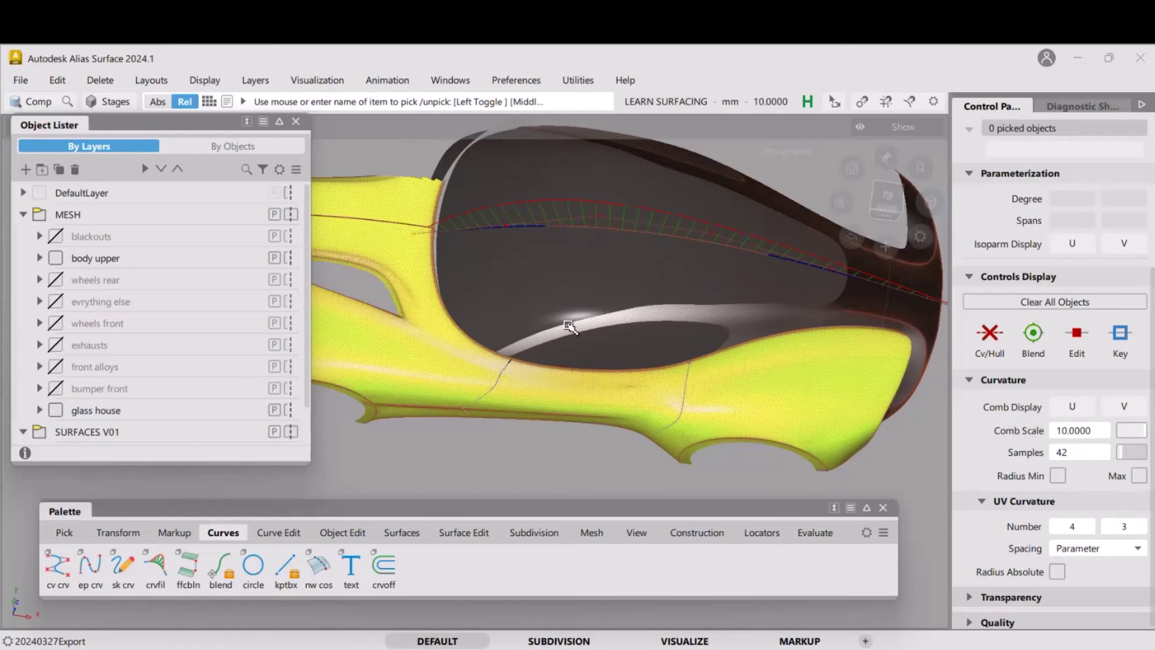
pyautogui.hotkey('alt', 'shift')
pyautogui.keyDown('alt'); pyautogui.keyDown('shift'); pyautogui.moveTo(552, 322); pyautogui.dragTo(611, 312); pyautogui.keyUp('shift'); pyautogui.keyUp('alt')
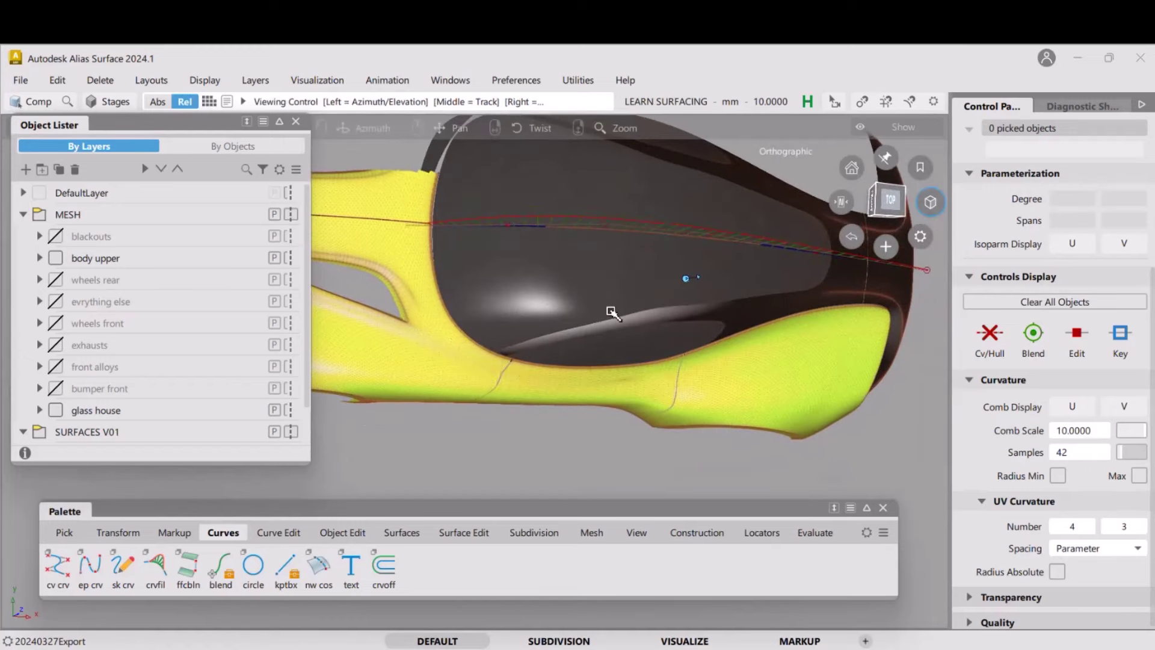
pyautogui.keyDown('alt'); pyautogui.keyDown('shift'); pyautogui.moveTo(481, 347); pyautogui.dragTo(673, 307); pyautogui.keyUp('shift'); pyautogui.keyUp('alt')
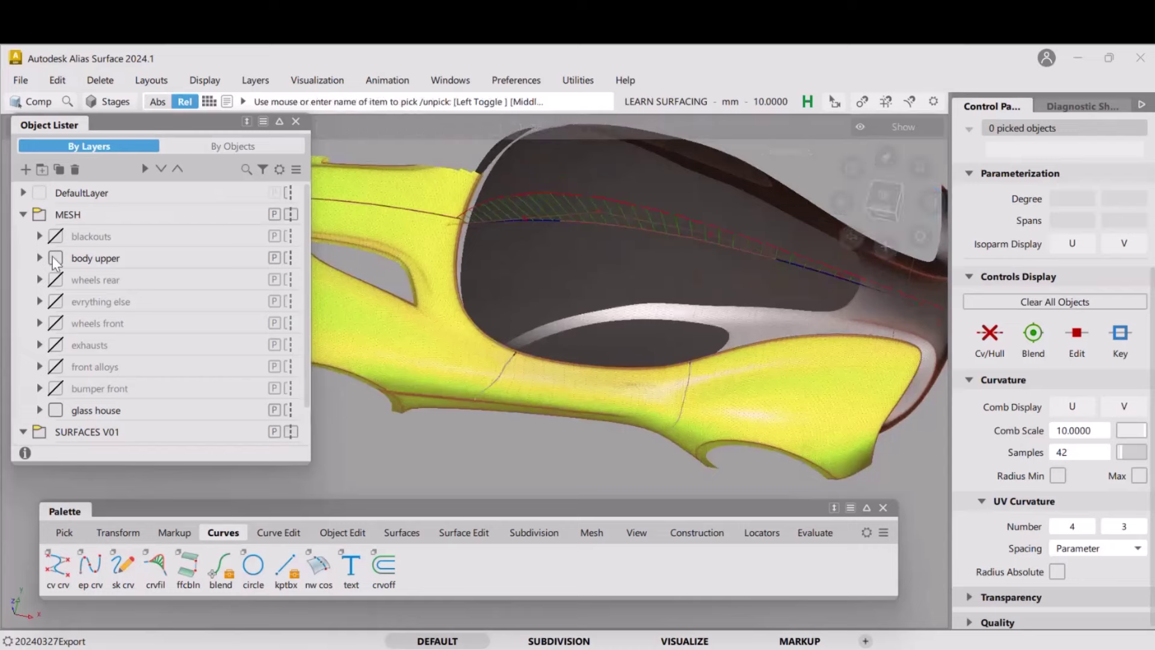
# Hide the body upper layer and examine the section line across the glass house mesh's rear, around its creased side edge
pyautogui.click(55, 259)
pyautogui.keyDown('alt'); pyautogui.keyDown('shift'); pyautogui.moveTo(650, 320); pyautogui.dragTo(523, 313); pyautogui.keyUp('shift'); pyautogui.keyUp('alt')
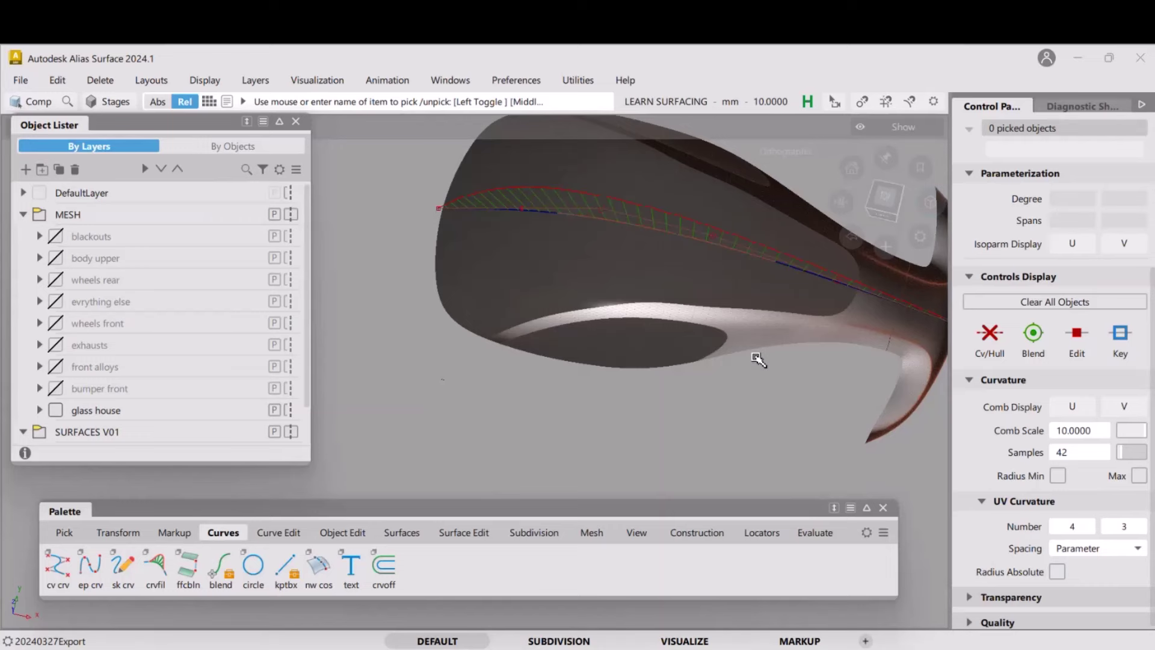
pyautogui.keyDown('alt'); pyautogui.keyDown('shift'); pyautogui.moveTo(758, 359); pyautogui.dragTo(722, 302); pyautogui.keyUp('shift'); pyautogui.keyUp('alt')
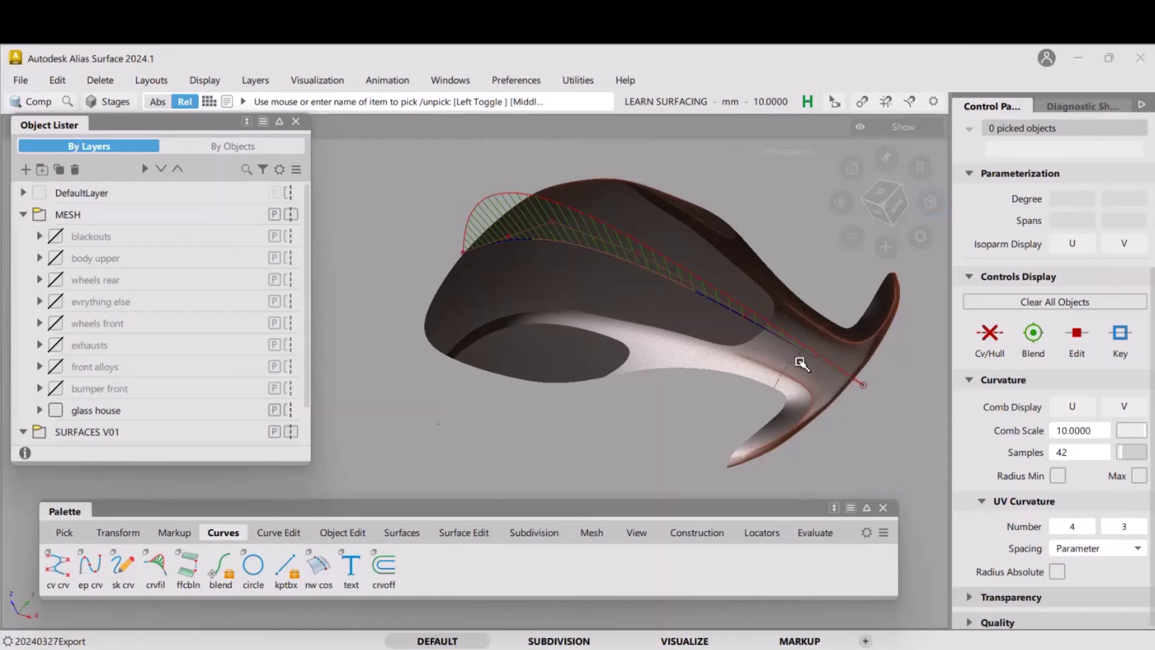
pyautogui.keyDown('alt'); pyautogui.keyDown('shift'); pyautogui.moveTo(796, 379); pyautogui.dragTo(745, 282, button='right'); pyautogui.keyUp('shift'); pyautogui.keyUp('alt')
pyautogui.keyDown('alt'); pyautogui.keyDown('shift'); pyautogui.moveTo(745, 283); pyautogui.dragTo(552, 281, button='middle'); pyautogui.keyUp('shift'); pyautogui.keyUp('alt')
pyautogui.keyDown('alt'); pyautogui.keyDown('shift'); pyautogui.moveTo(552, 281); pyautogui.dragTo(619, 288); pyautogui.keyUp('shift'); pyautogui.keyUp('alt')
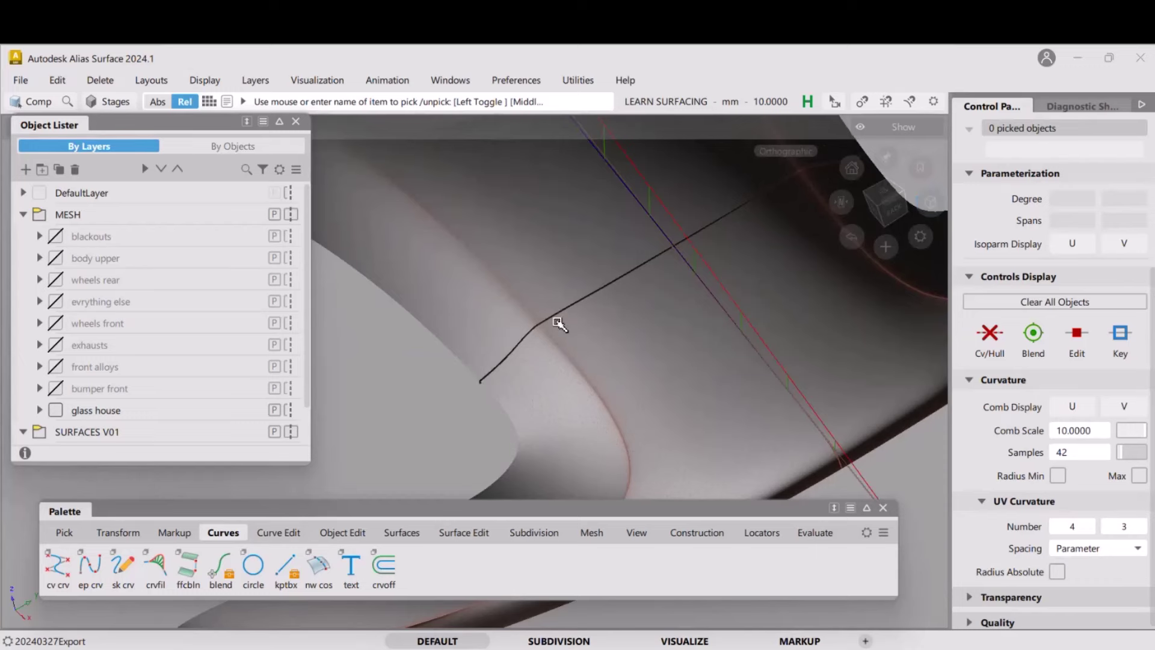
pyautogui.moveTo(550, 330)
pyautogui.keyDown('alt'); pyautogui.keyDown('shift'); pyautogui.mouseDown()
pyautogui.moveTo(560, 276)
pyautogui.moveTo(605, 323)
pyautogui.moveTo(572, 325)
pyautogui.mouseUp(); pyautogui.keyUp('shift'); pyautogui.keyUp('alt')
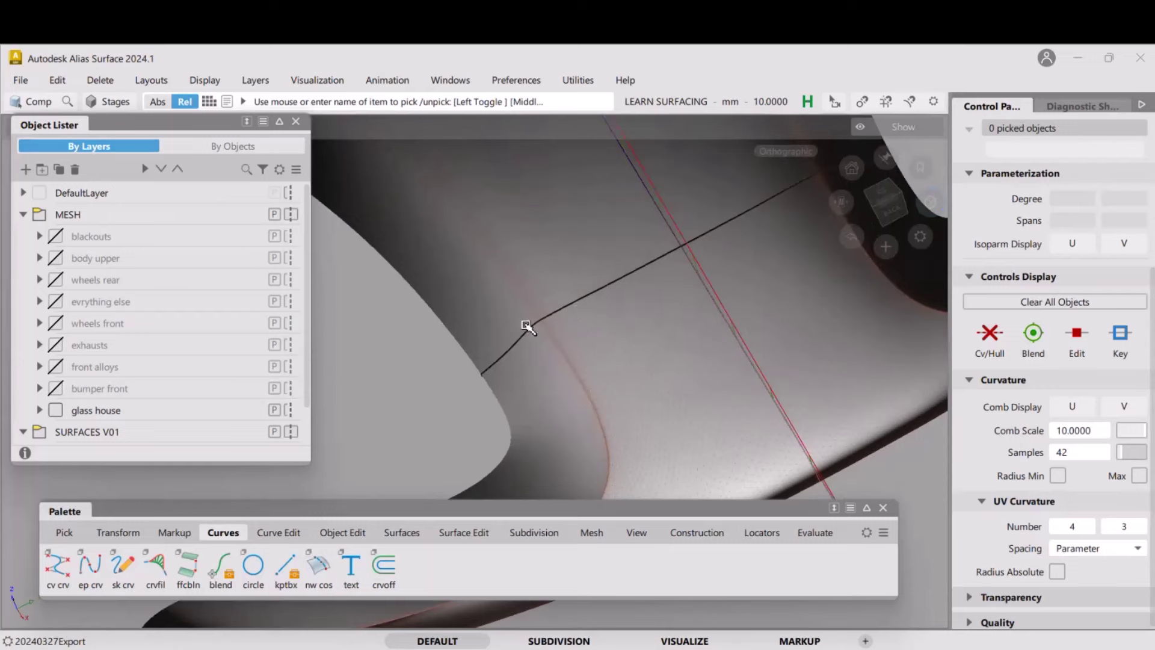
pyautogui.keyDown('alt'); pyautogui.keyDown('shift'); pyautogui.moveTo(562, 261); pyautogui.dragTo(555, 392, button='right'); pyautogui.keyUp('shift'); pyautogui.keyUp('alt')
pyautogui.keyDown('alt'); pyautogui.keyDown('shift'); pyautogui.moveTo(556, 393); pyautogui.dragTo(604, 336); pyautogui.keyUp('shift'); pyautogui.keyUp('alt')
pyautogui.keyDown('alt'); pyautogui.keyDown('shift'); pyautogui.moveTo(603, 336); pyautogui.dragTo(732, 386, button='middle'); pyautogui.keyUp('shift'); pyautogui.keyUp('alt')
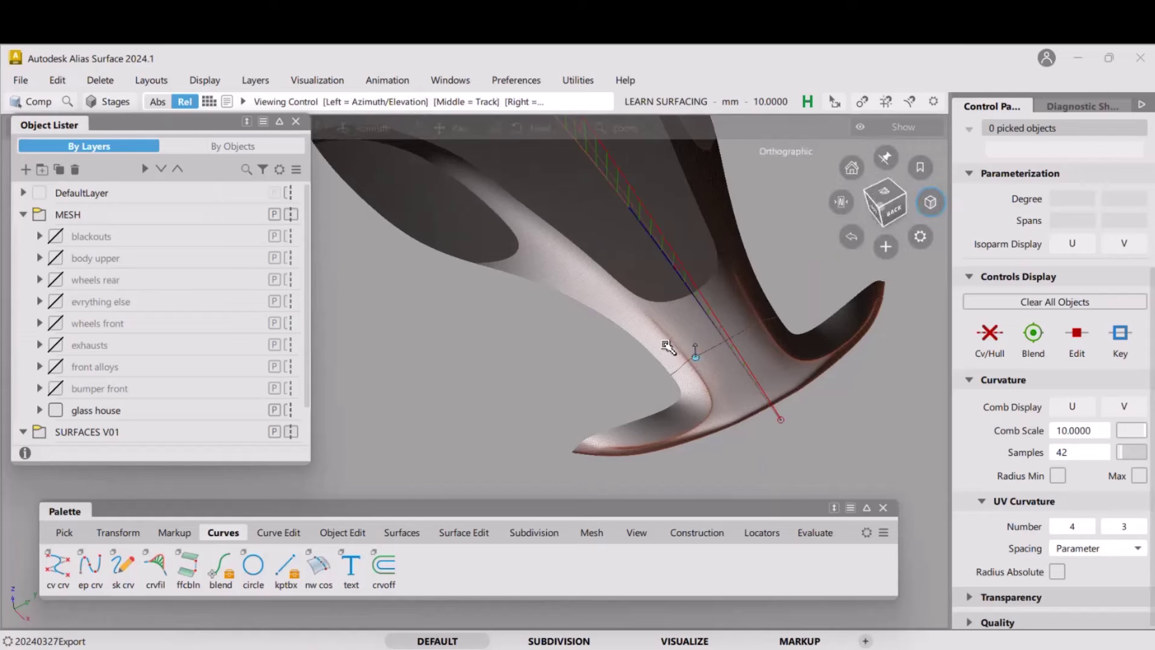
# Examine the glass house mesh's overall form and the centre curve's overhanging rear end from the side and above
pyautogui.keyDown('alt'); pyautogui.keyDown('shift'); pyautogui.moveTo(654, 344); pyautogui.dragTo(820, 340); pyautogui.keyUp('shift'); pyautogui.keyUp('alt')
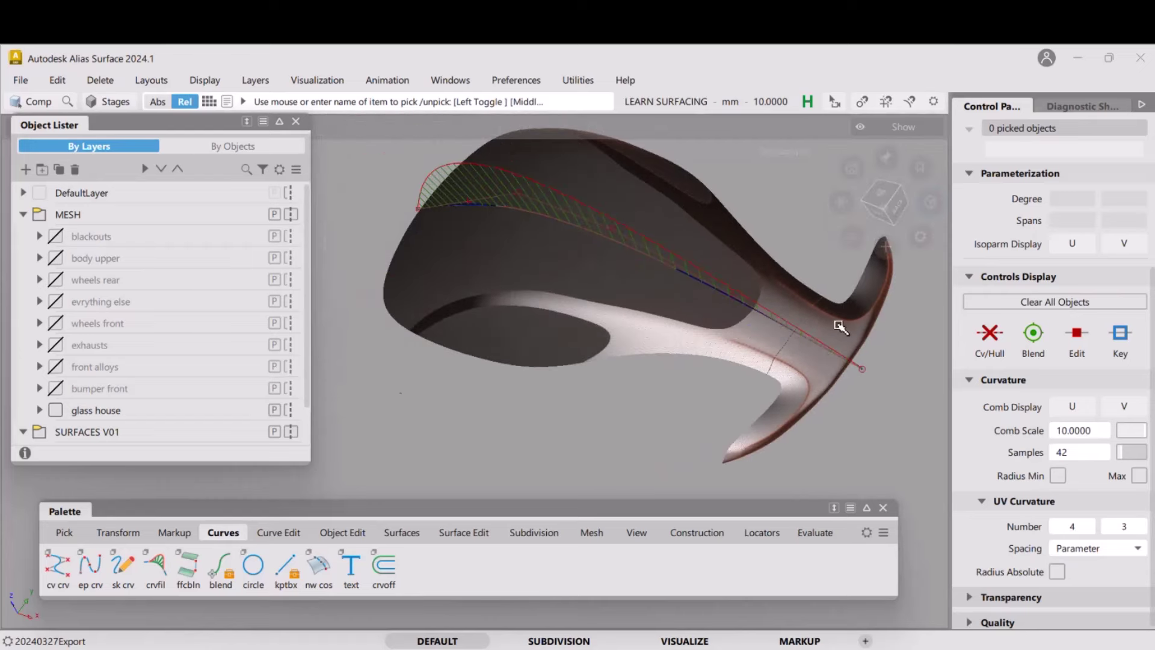
pyautogui.keyDown('alt'); pyautogui.keyDown('shift'); pyautogui.moveTo(779, 376); pyautogui.dragTo(621, 306); pyautogui.keyUp('shift'); pyautogui.keyUp('alt')
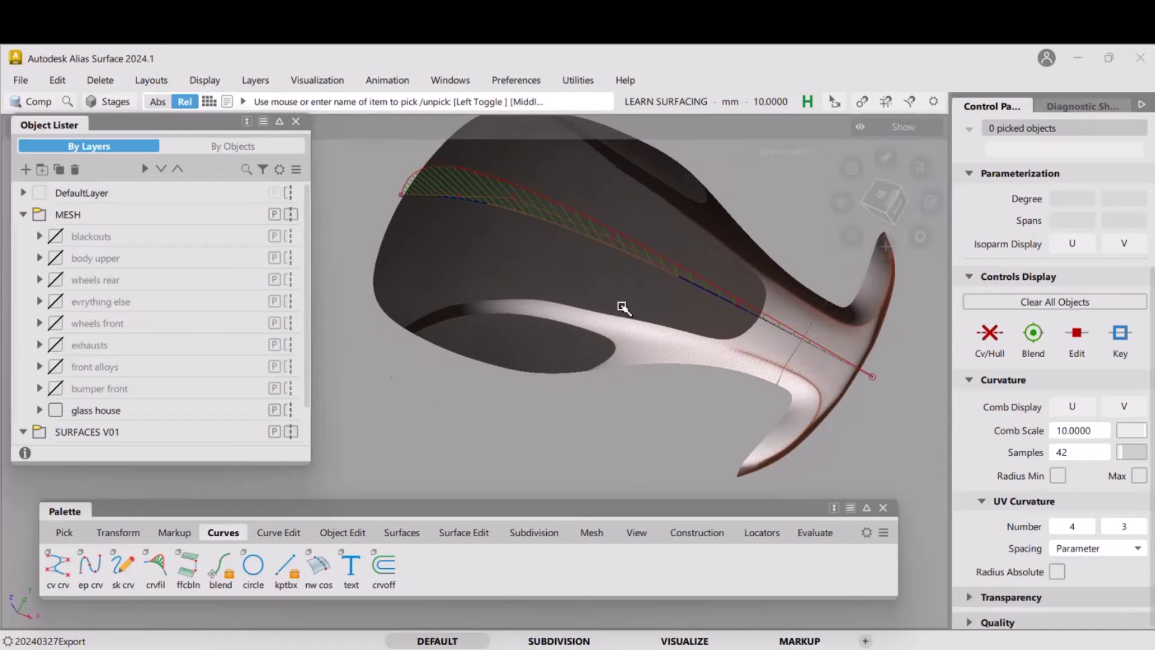
pyautogui.keyDown('alt'); pyautogui.keyDown('shift'); pyautogui.moveTo(619, 243); pyautogui.dragTo(628, 311); pyautogui.keyUp('shift'); pyautogui.keyUp('alt')
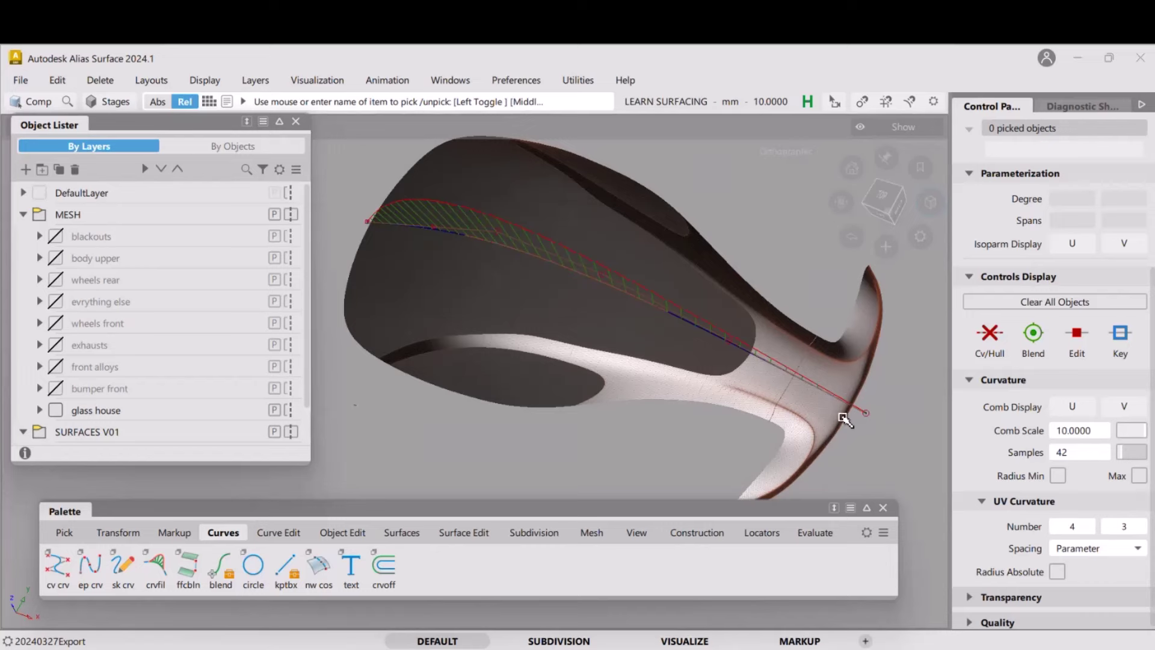
pyautogui.keyDown('alt'); pyautogui.keyDown('shift'); pyautogui.moveTo(748, 361); pyautogui.dragTo(668, 363); pyautogui.keyUp('shift'); pyautogui.keyUp('alt')
pyautogui.click(572, 347)
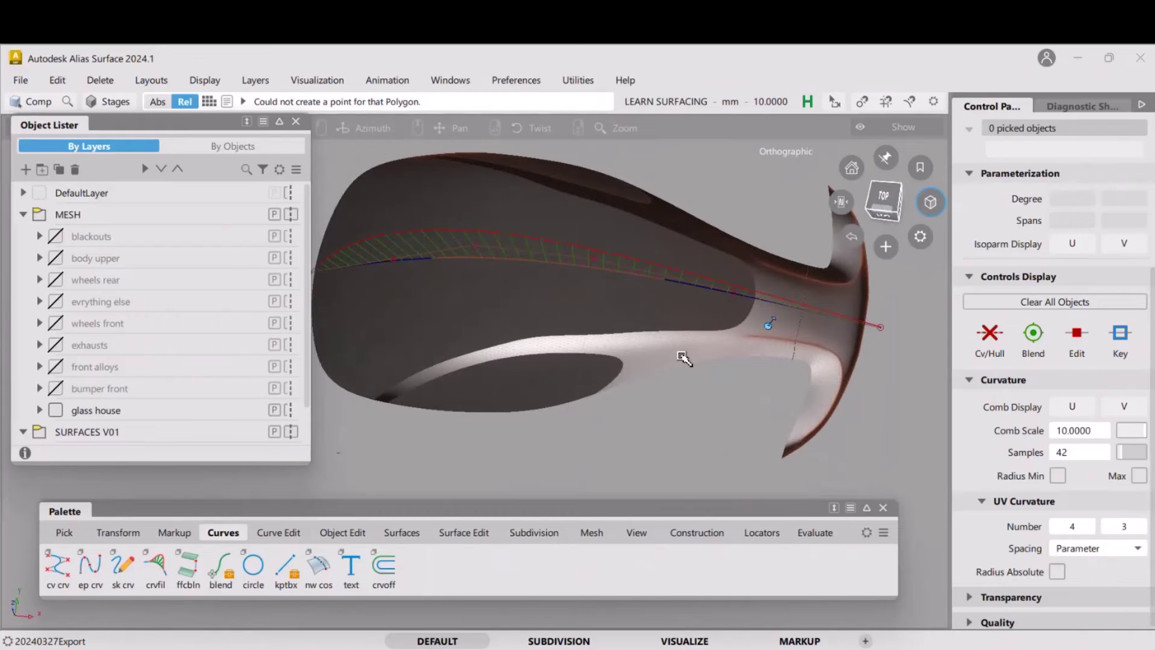
pyautogui.keyDown('alt'); pyautogui.keyDown('shift'); pyautogui.moveTo(682, 357); pyautogui.dragTo(625, 361, button='right'); pyautogui.keyUp('shift'); pyautogui.keyUp('alt')
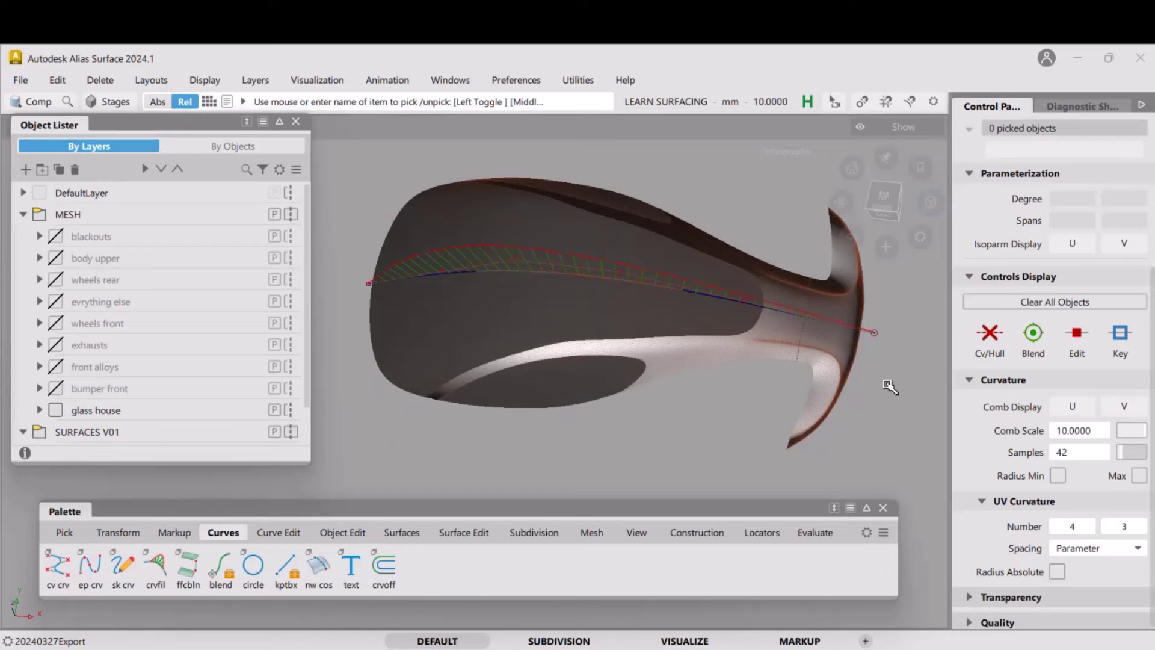
pyautogui.keyDown('ctrl'); pyautogui.keyDown('shift'); pyautogui.moveTo(892, 365); pyautogui.dragTo(927, 380); pyautogui.keyUp('shift'); pyautogui.keyUp('ctrl')
pyautogui.click(875, 336)
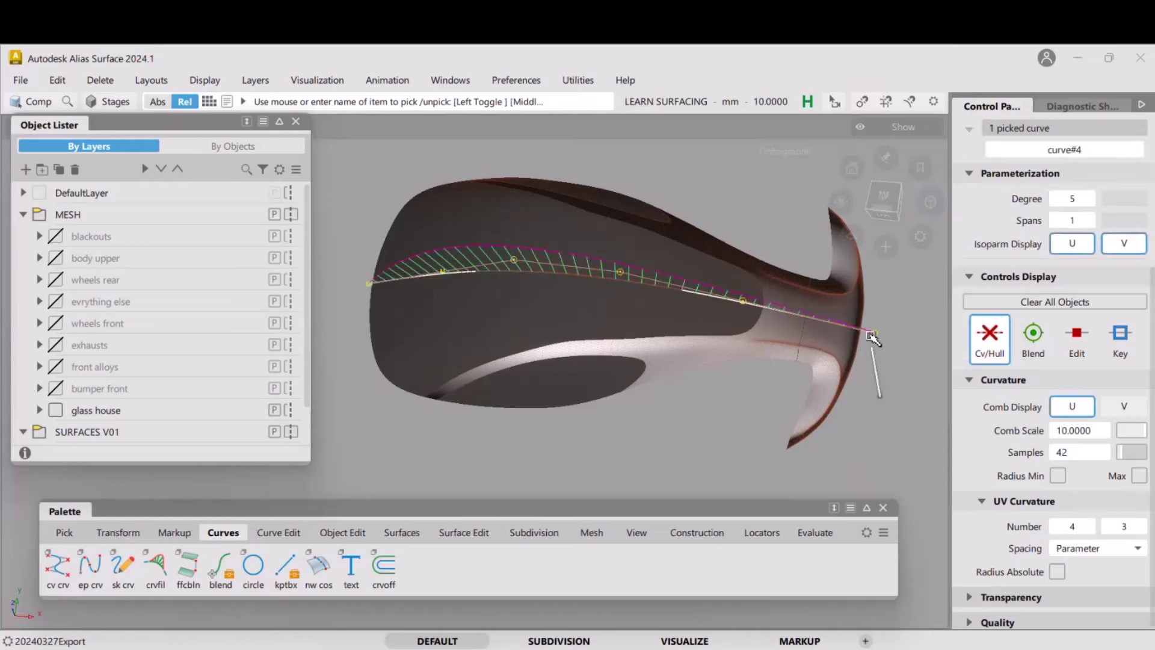
pyautogui.keyDown('ctrl'); pyautogui.keyDown('shift'); pyautogui.moveTo(870, 336); pyautogui.dragTo(870, 331); pyautogui.keyUp('shift'); pyautogui.keyUp('ctrl')
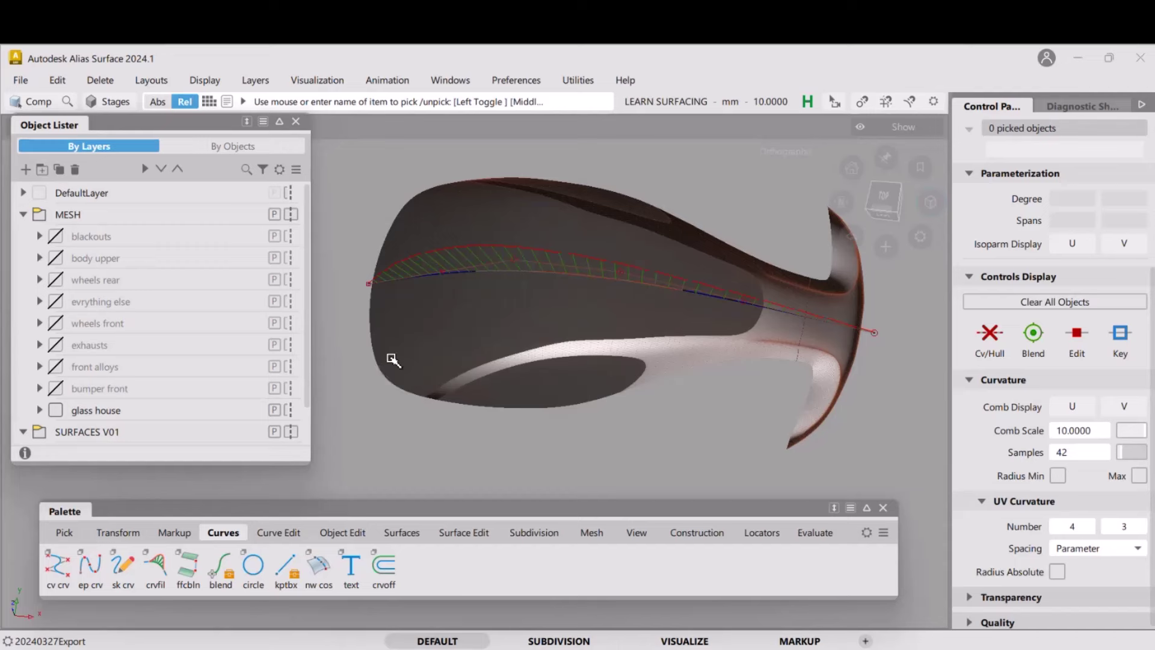
# In side view, draw a degree 1 CV curve from the centre curve's front end rearward below the glass house mesh
pyautogui.click(894, 216)
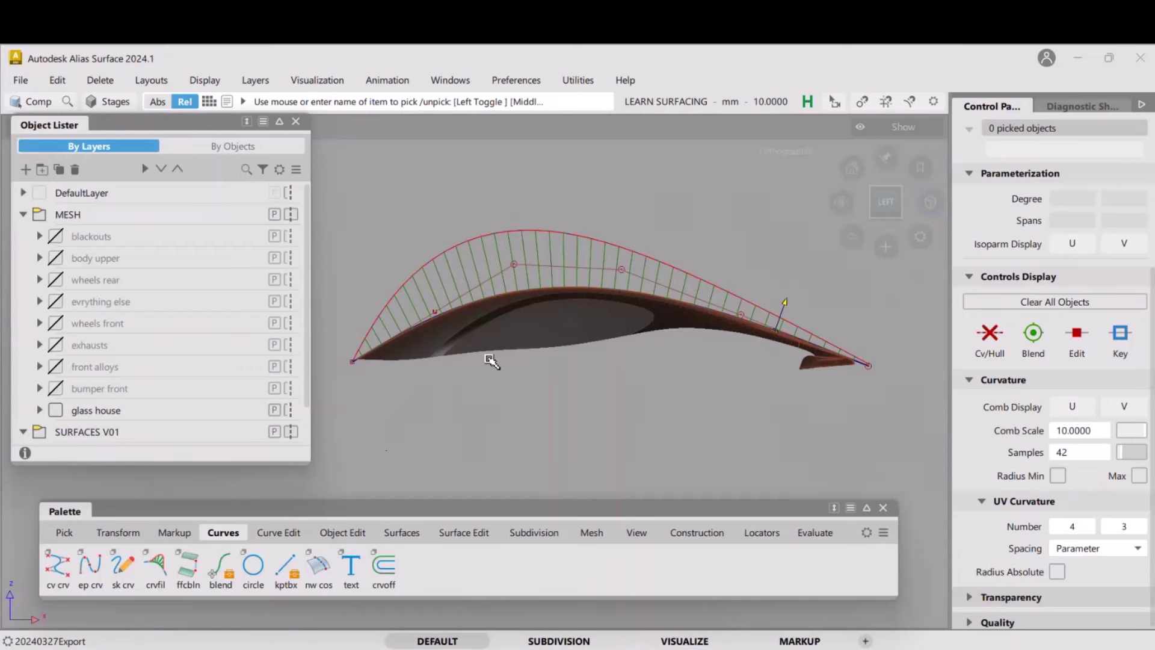
pyautogui.keyDown('alt'); pyautogui.keyDown('shift'); pyautogui.moveTo(501, 353); pyautogui.dragTo(496, 335, button='right'); pyautogui.keyUp('shift'); pyautogui.keyUp('alt')
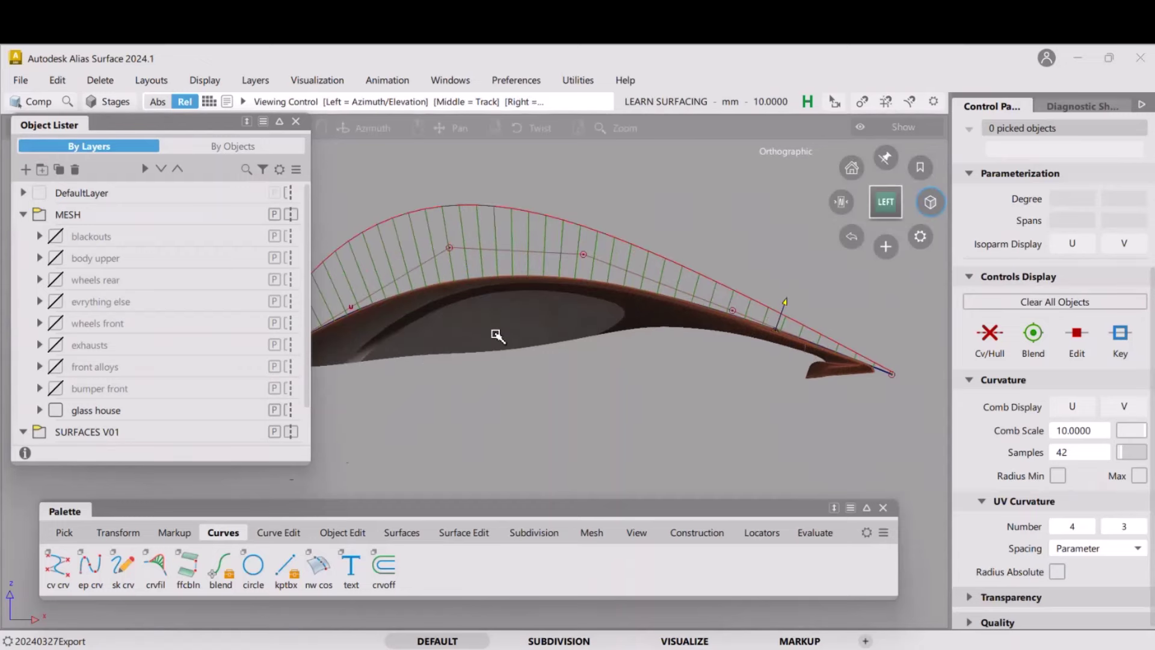
pyautogui.keyDown('alt'); pyautogui.keyDown('shift'); pyautogui.moveTo(497, 334); pyautogui.dragTo(677, 304, button='middle'); pyautogui.keyUp('shift'); pyautogui.keyUp('alt')
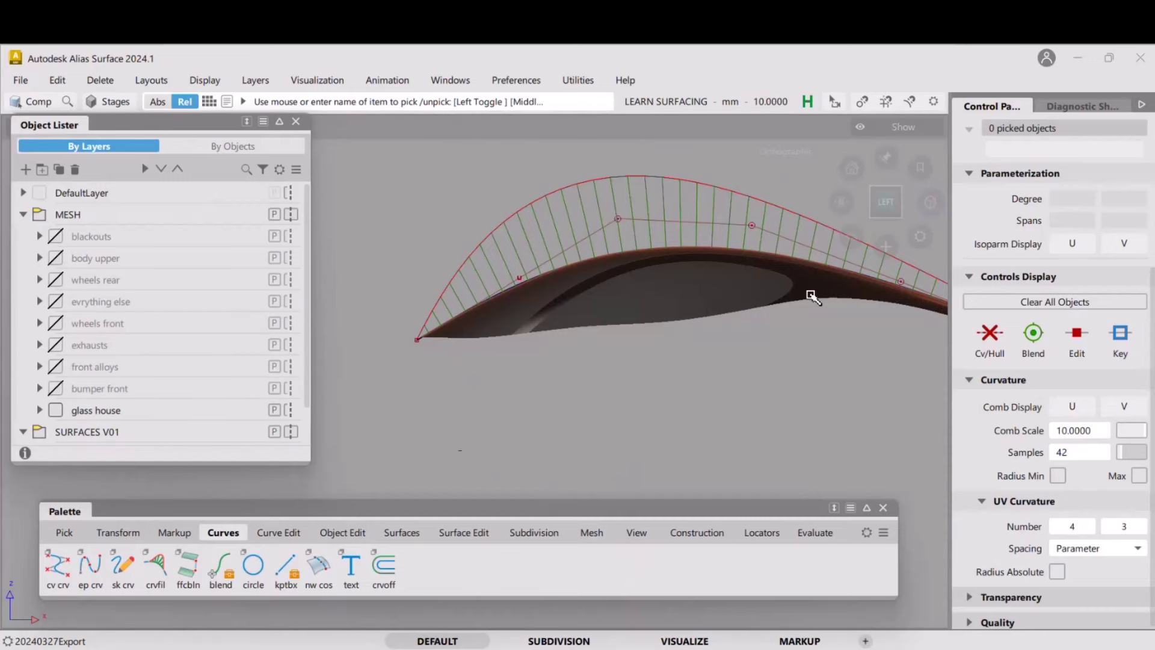
pyautogui.keyDown('alt'); pyautogui.keyDown('shift'); pyautogui.moveTo(811, 295); pyautogui.dragTo(735, 315, button='right'); pyautogui.keyUp('shift'); pyautogui.keyUp('alt')
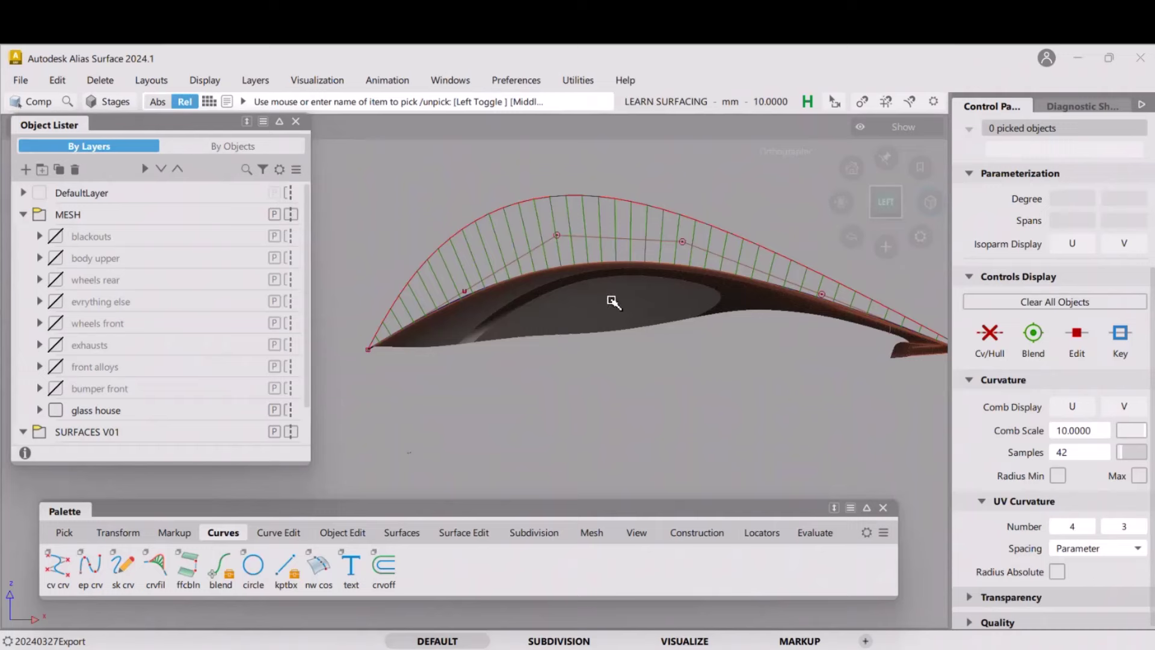
pyautogui.keyDown('alt'); pyautogui.keyDown('shift'); pyautogui.moveTo(571, 279); pyautogui.dragTo(640, 383); pyautogui.keyUp('shift'); pyautogui.keyUp('alt')
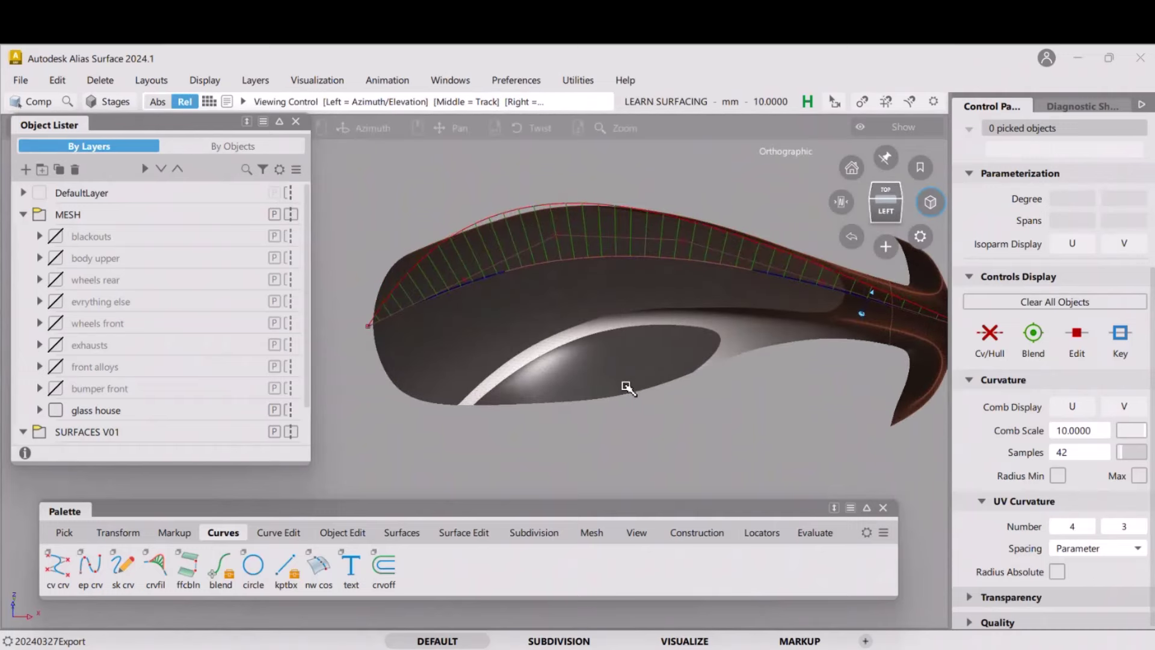
pyautogui.keyDown('alt'); pyautogui.keyDown('shift'); pyautogui.click(885, 210); pyautogui.keyUp('shift'); pyautogui.keyUp('alt')
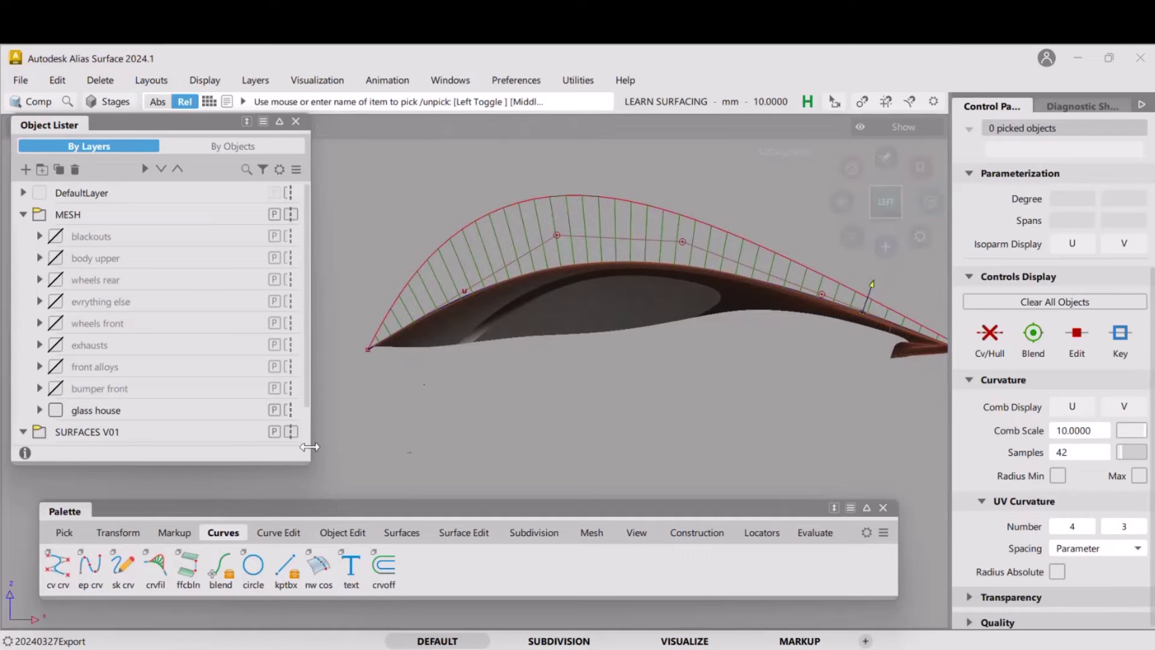
pyautogui.click(63, 566)
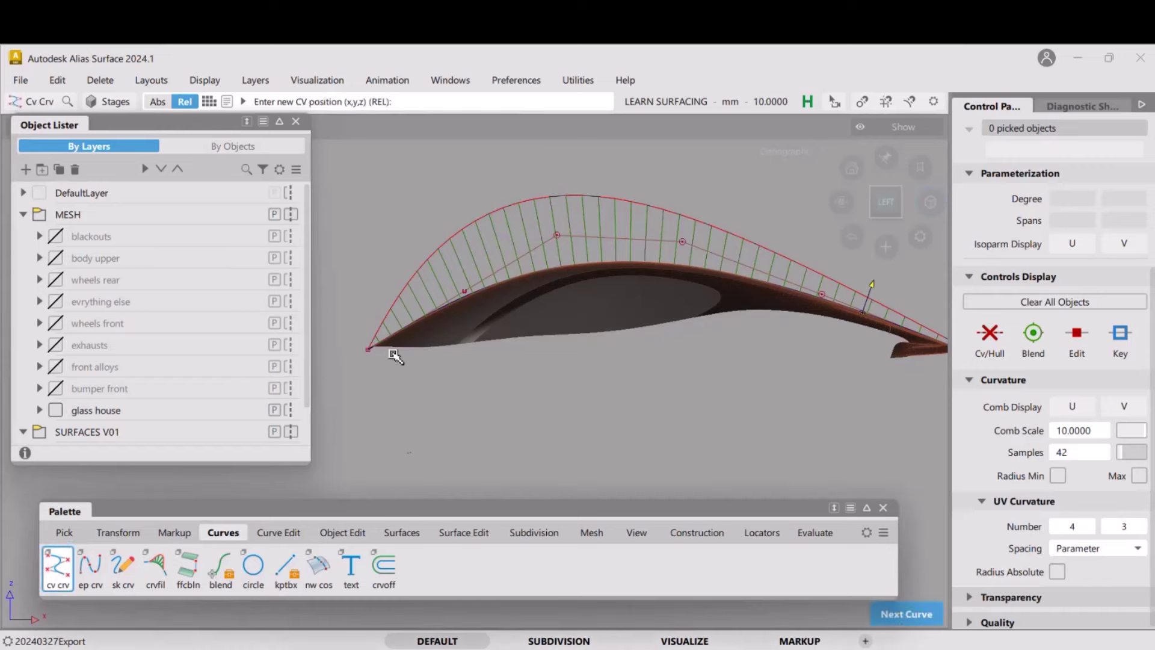
pyautogui.click(363, 359)
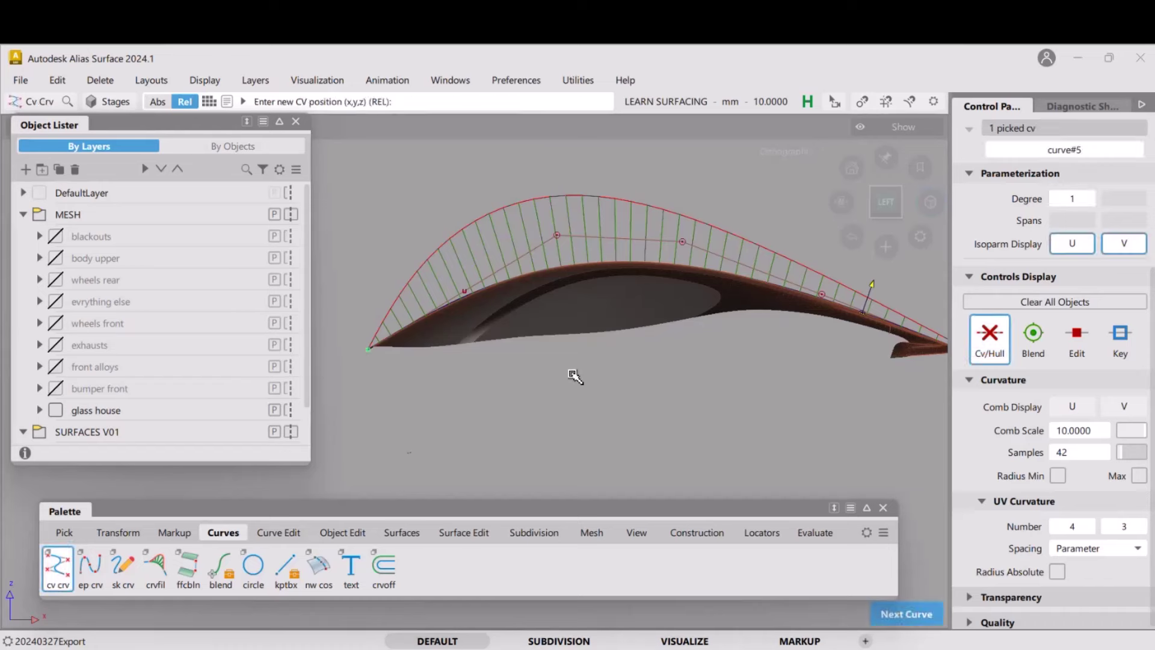
pyautogui.click(779, 371)
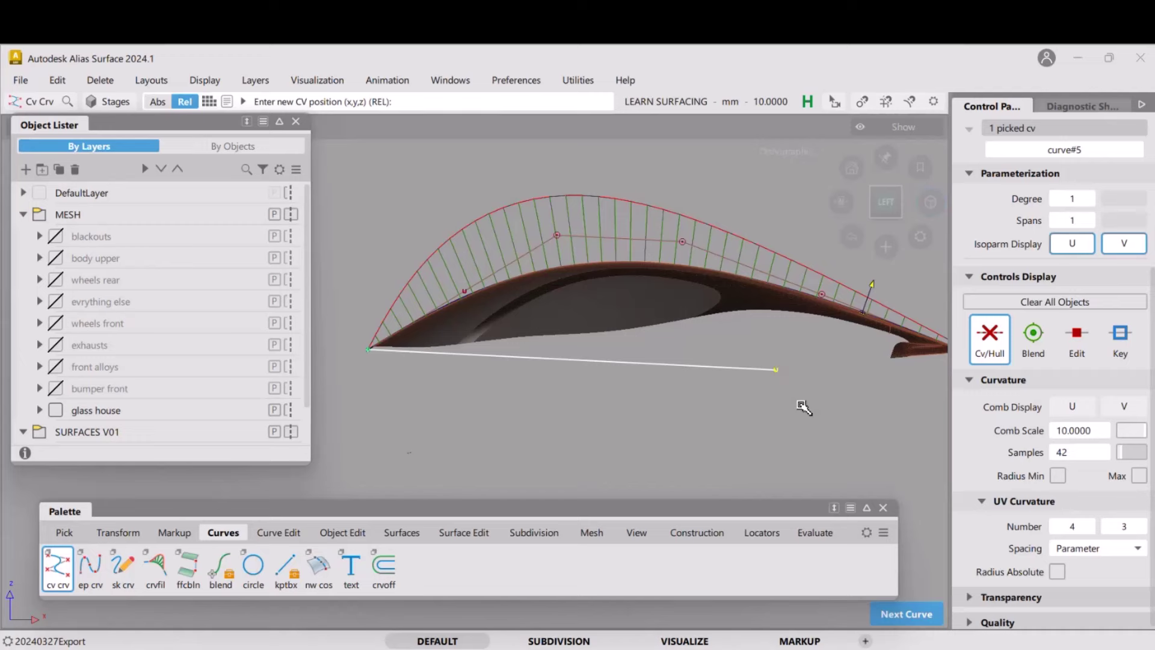
# Move the straight line's rear CV up so the line follows the glass house mesh's lower edge, and deselect it
pyautogui.press('m')
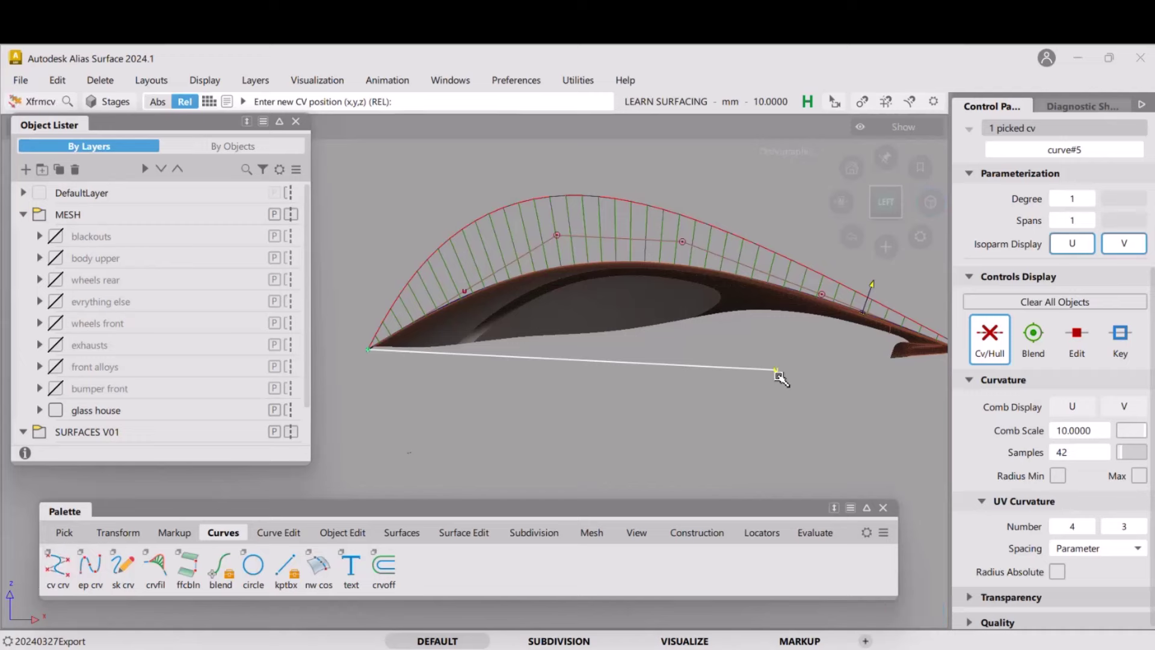
pyautogui.moveTo(779, 376); pyautogui.dragTo(830, 348)
pyautogui.click(784, 395)
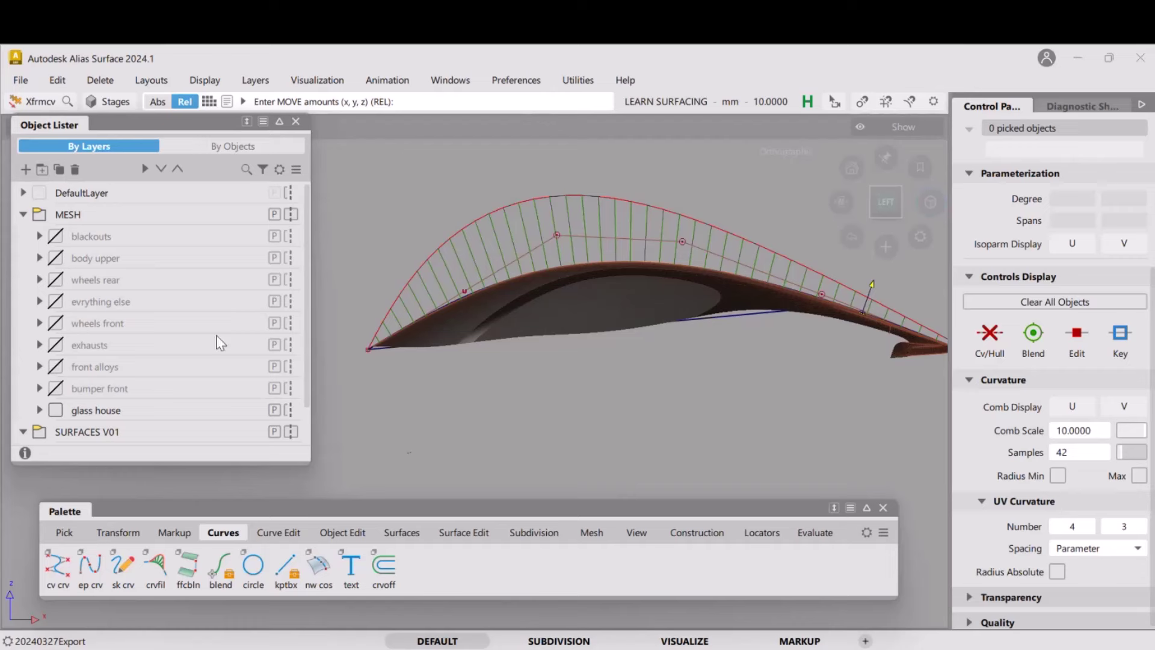
# Show the body upper layer and move the straight line about 997 mm in Y out to the body side
pyautogui.click(55, 258)
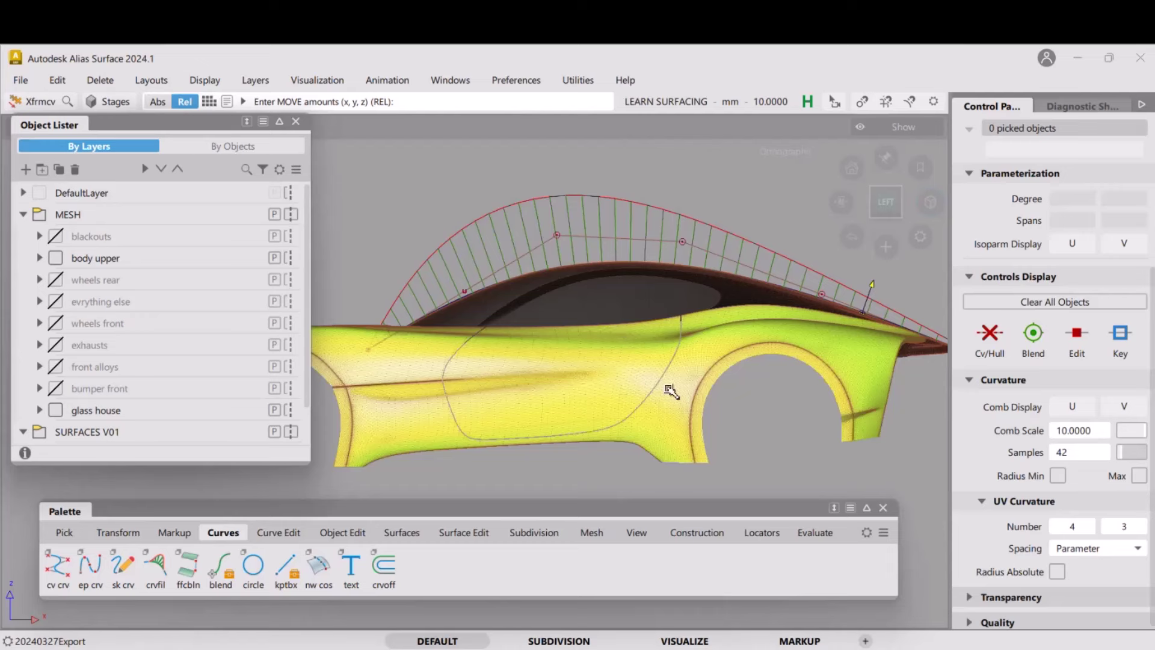
pyautogui.keyDown('ctrl'); pyautogui.keyDown('shift'); pyautogui.moveTo(656, 323); pyautogui.dragTo(745, 348); pyautogui.keyUp('shift'); pyautogui.keyUp('ctrl')
pyautogui.click(601, 324)
pyautogui.keyDown('alt'); pyautogui.keyDown('shift'); pyautogui.moveTo(745, 348); pyautogui.dragTo(634, 317, button='right'); pyautogui.keyUp('shift'); pyautogui.keyUp('alt')
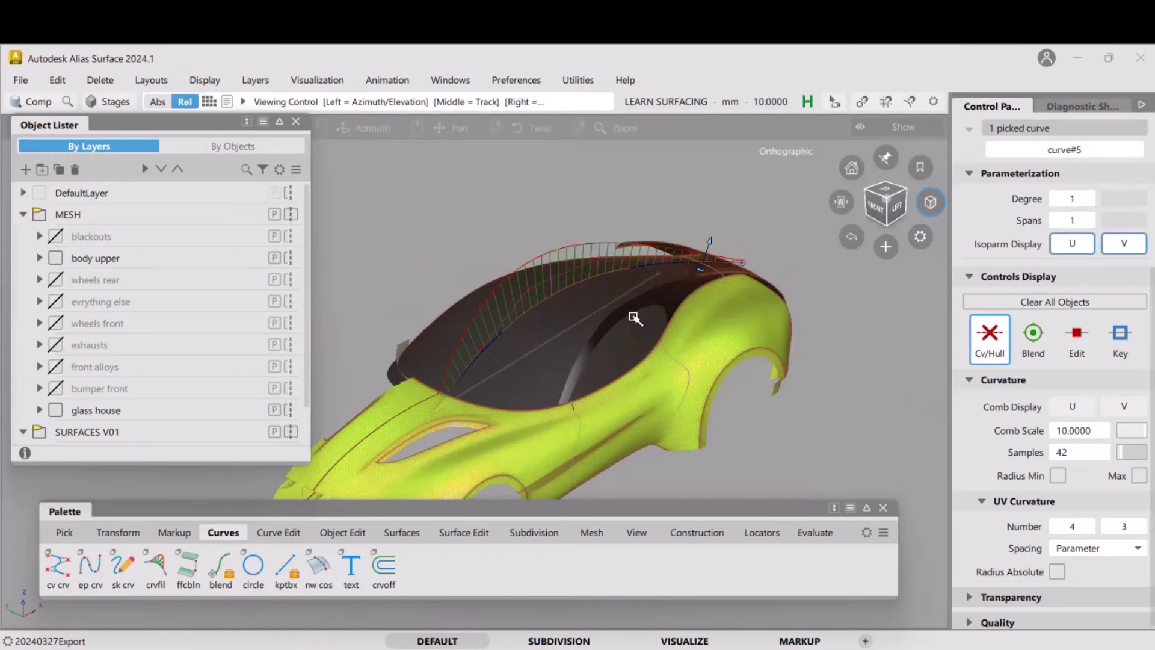
pyautogui.keyDown('ctrl'); pyautogui.keyDown('shift'); pyautogui.rightClick(482, 260); pyautogui.keyUp('shift'); pyautogui.keyUp('ctrl')
pyautogui.keyDown('ctrl'); pyautogui.keyDown('shift'); pyautogui.moveTo(482, 260); pyautogui.dragTo(483, 223, button='middle'); pyautogui.keyUp('shift'); pyautogui.keyUp('ctrl')
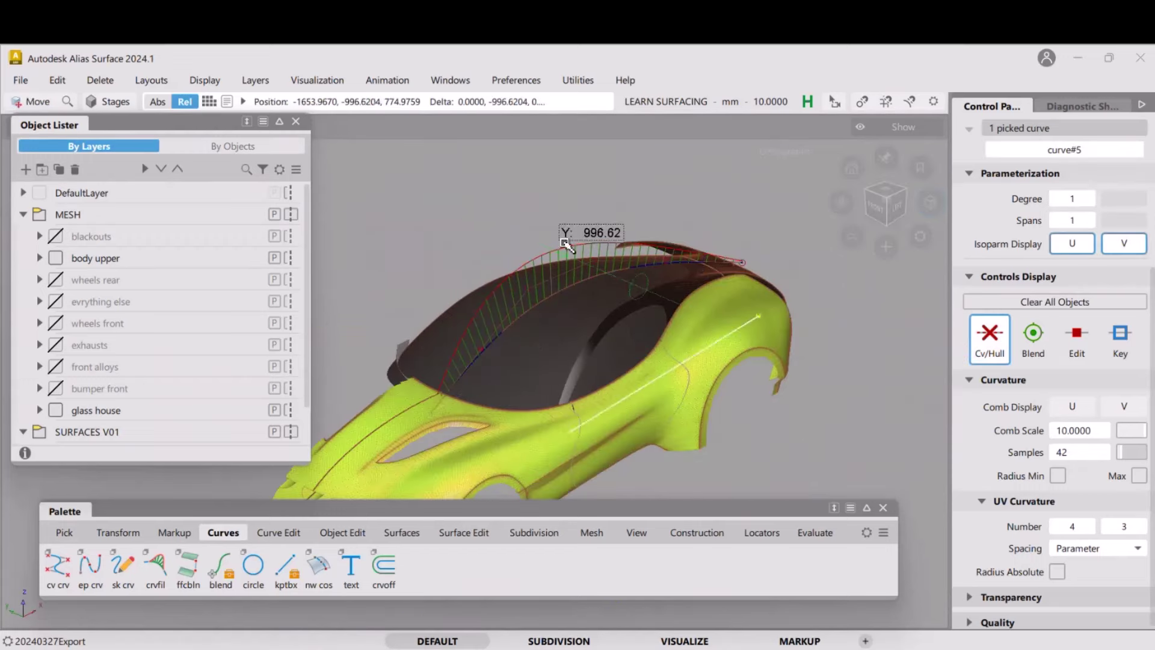
# Compare the straight line with the glass house's lower edge in side view, toggling the body upper layer and leaving it hidden
pyautogui.click(902, 206)
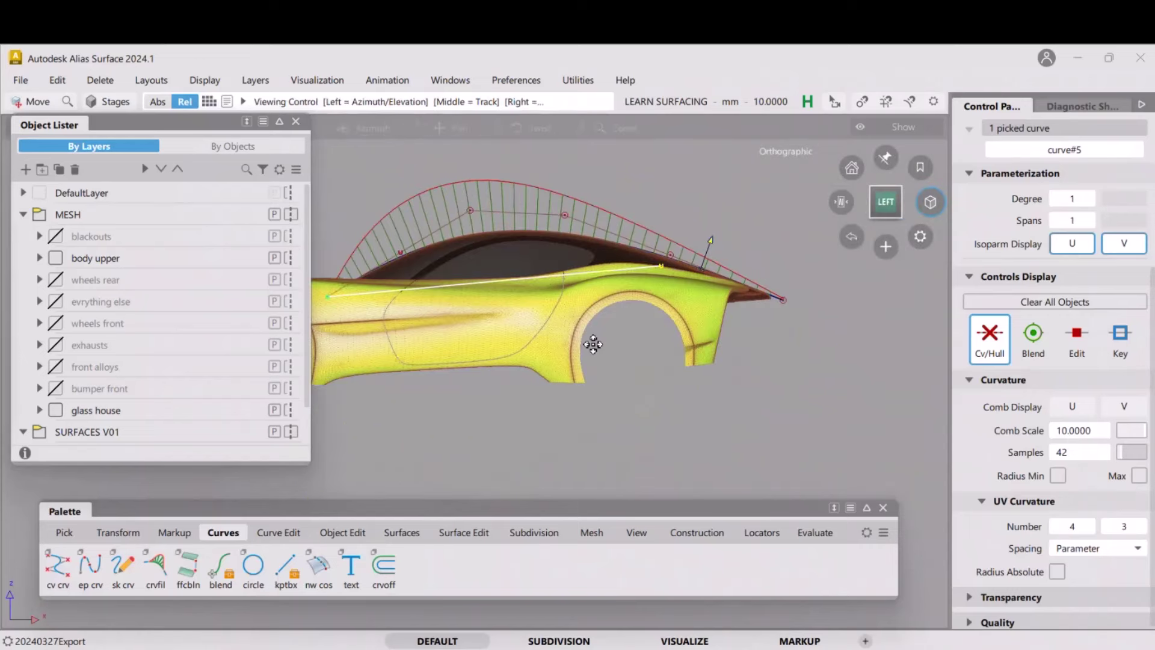
pyautogui.keyDown('alt'); pyautogui.keyDown('shift'); pyautogui.moveTo(635, 353); pyautogui.dragTo(639, 331, button='right'); pyautogui.keyUp('shift'); pyautogui.keyUp('alt')
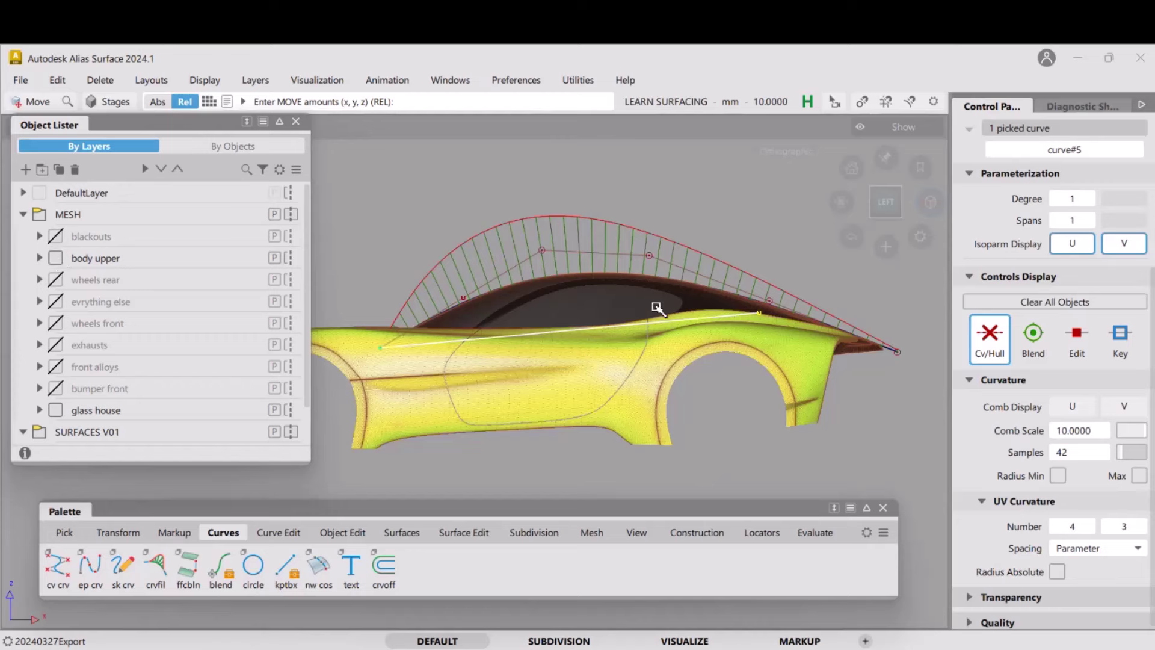
pyautogui.keyDown('alt'); pyautogui.keyDown('shift'); pyautogui.moveTo(648, 291); pyautogui.dragTo(123, 265); pyautogui.keyUp('shift'); pyautogui.keyUp('alt')
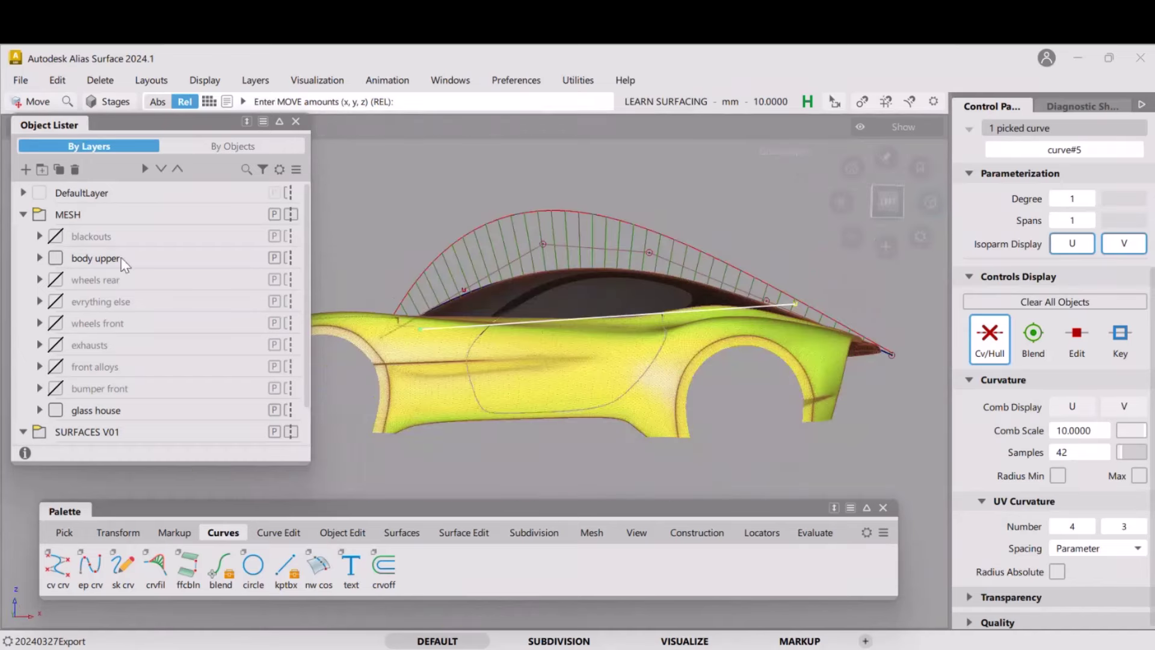
pyautogui.click(54, 257)
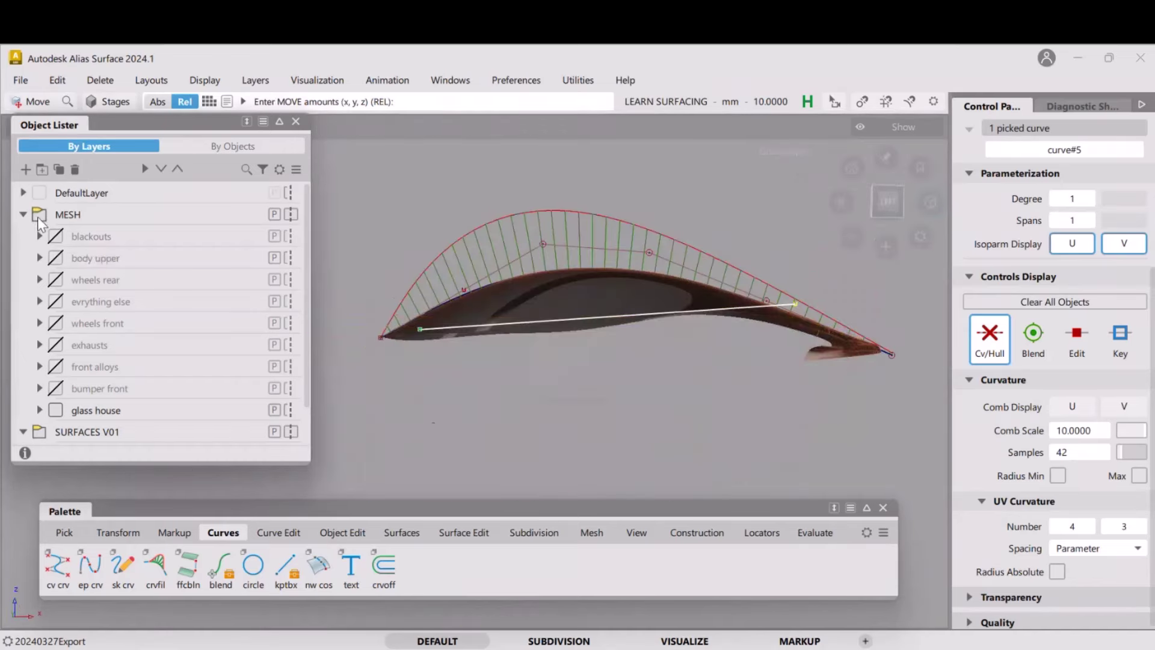
pyautogui.click(884, 209)
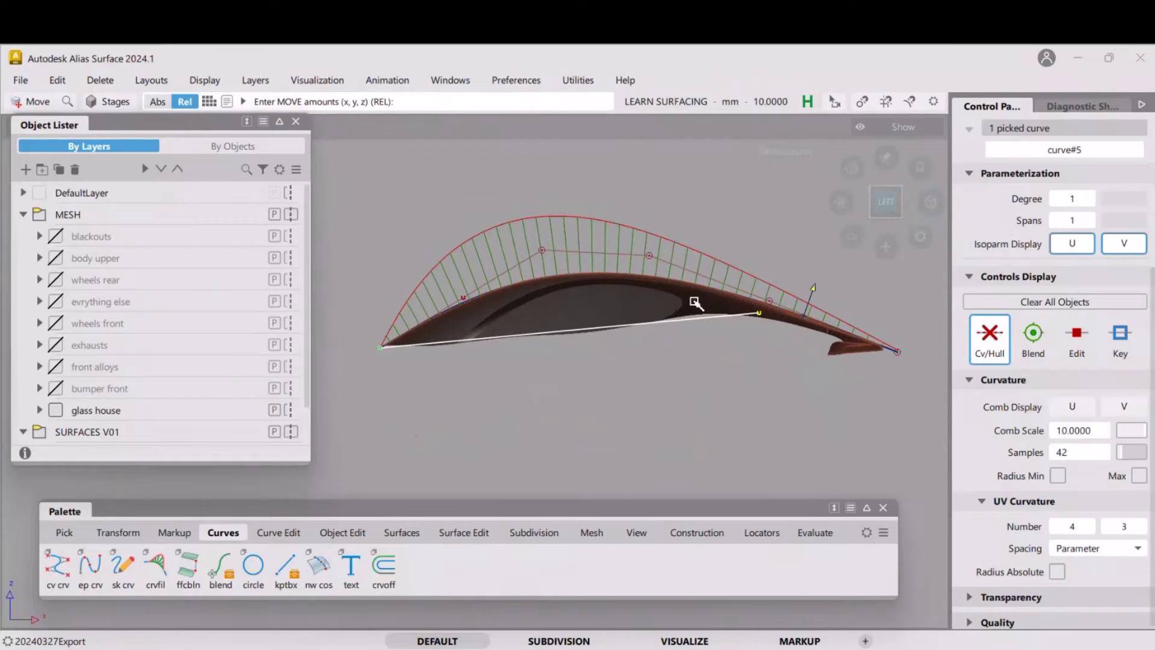
pyautogui.click(55, 258)
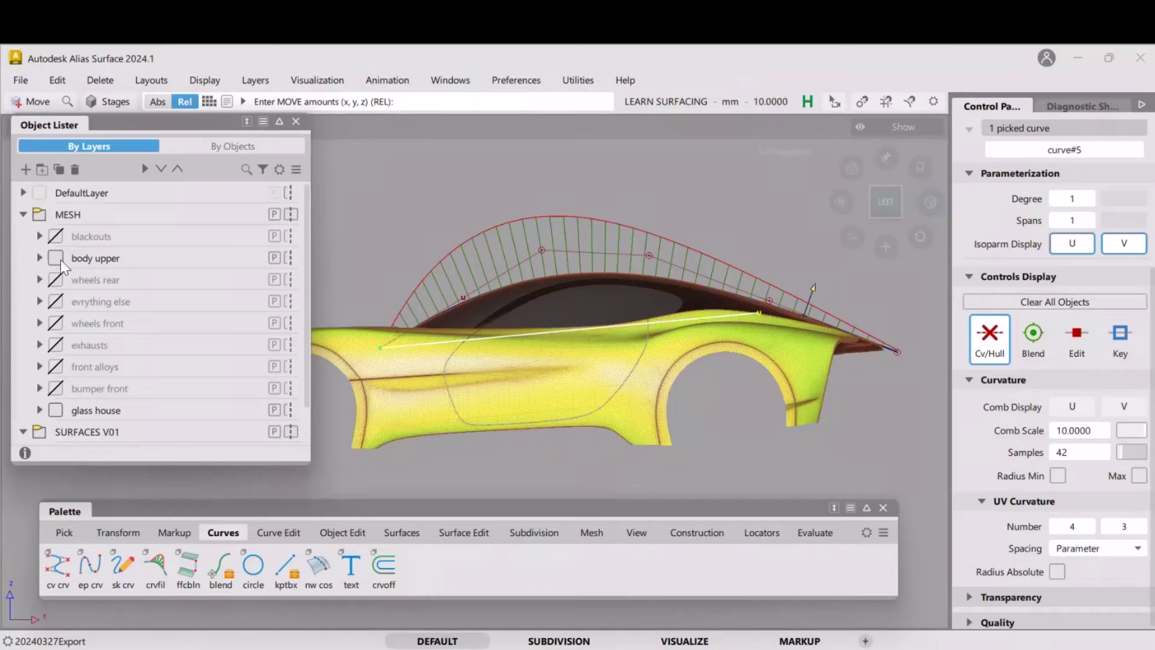
pyautogui.click(56, 259)
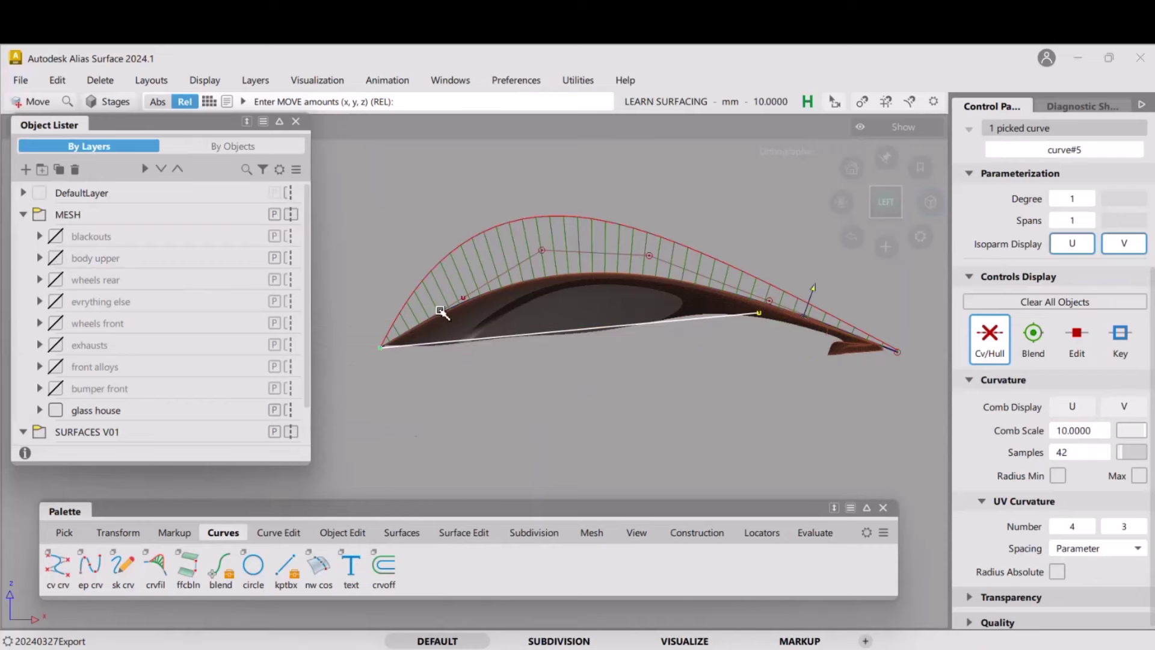
# Deselect the straight line and select the curves layer in the SURFACES V01 folder
pyautogui.click(497, 347)
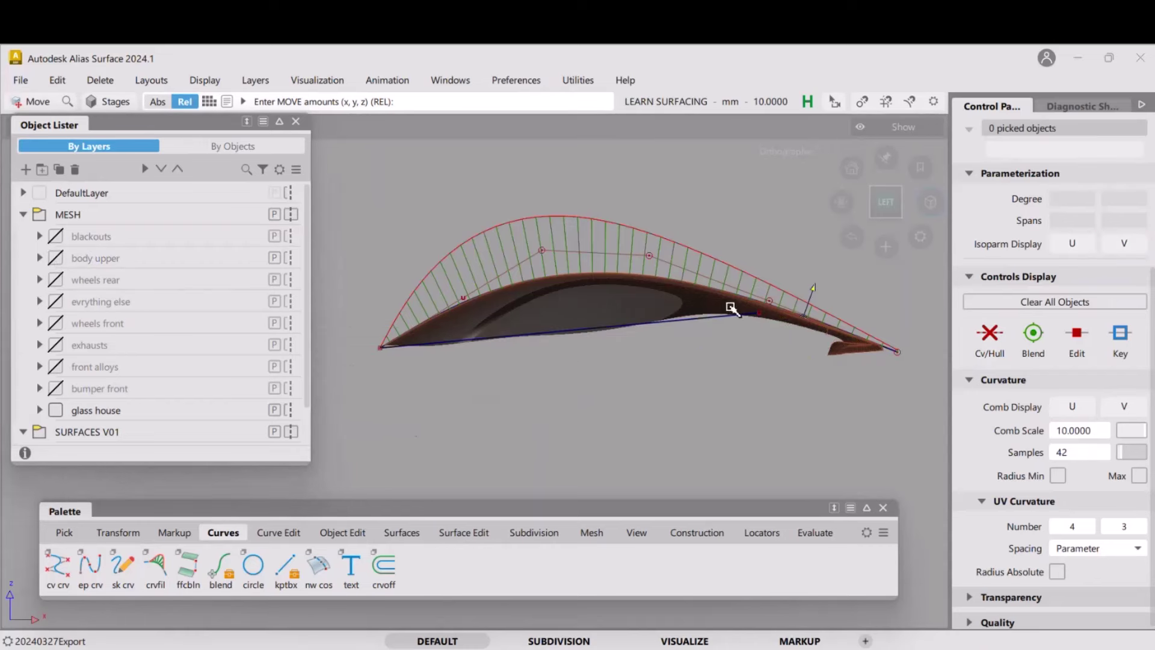
pyautogui.scroll(-2, 120, 397)
pyautogui.click(120, 435)
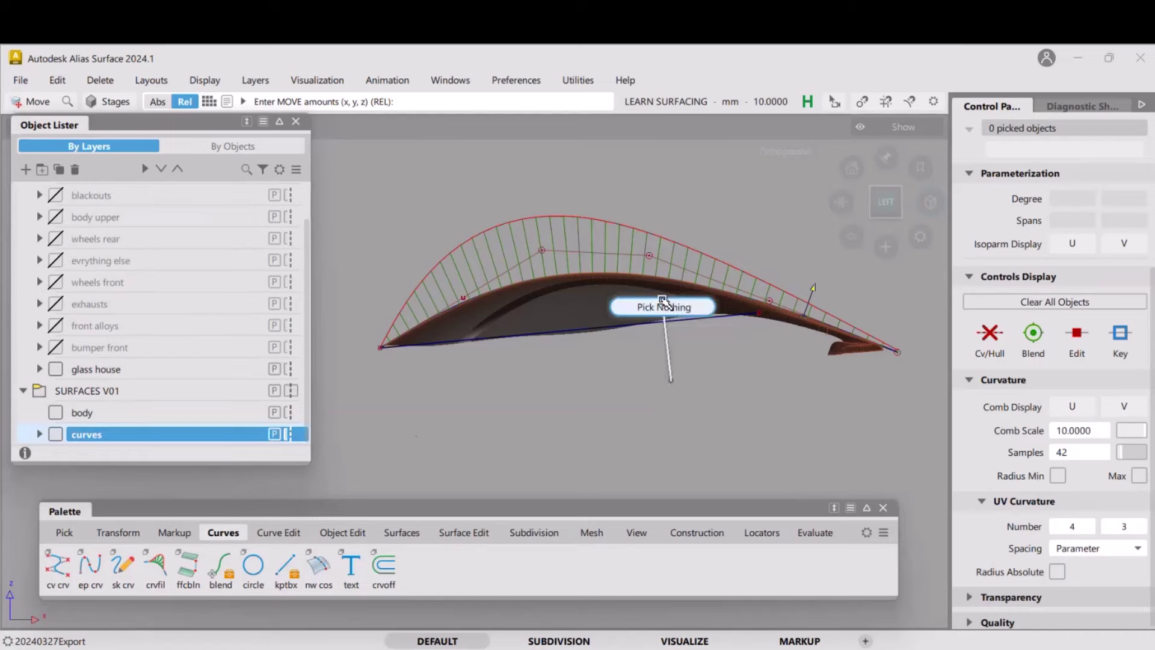
# Set the straight side line's Y translation to 0 to return it to the centreline, and deselect it
pyautogui.keyDown('alt'); pyautogui.keyDown('shift'); pyautogui.moveTo(554, 296); pyautogui.dragTo(597, 368); pyautogui.keyUp('shift'); pyautogui.keyUp('alt')
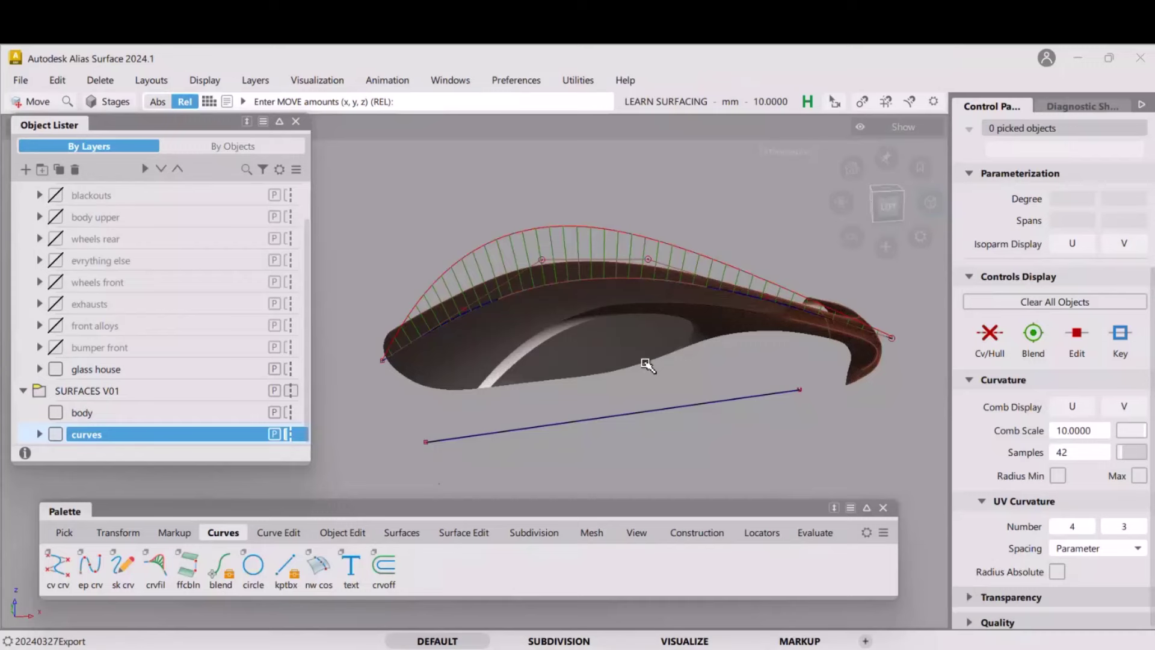
pyautogui.moveTo(647, 363)
pyautogui.keyDown('alt'); pyautogui.keyDown('shift'); pyautogui.mouseDown()
pyautogui.moveTo(670, 301)
pyautogui.moveTo(720, 333)
pyautogui.moveTo(613, 338)
pyautogui.moveTo(654, 340)
pyautogui.moveTo(644, 352)
pyautogui.mouseUp(); pyautogui.keyUp('shift'); pyautogui.keyUp('alt')
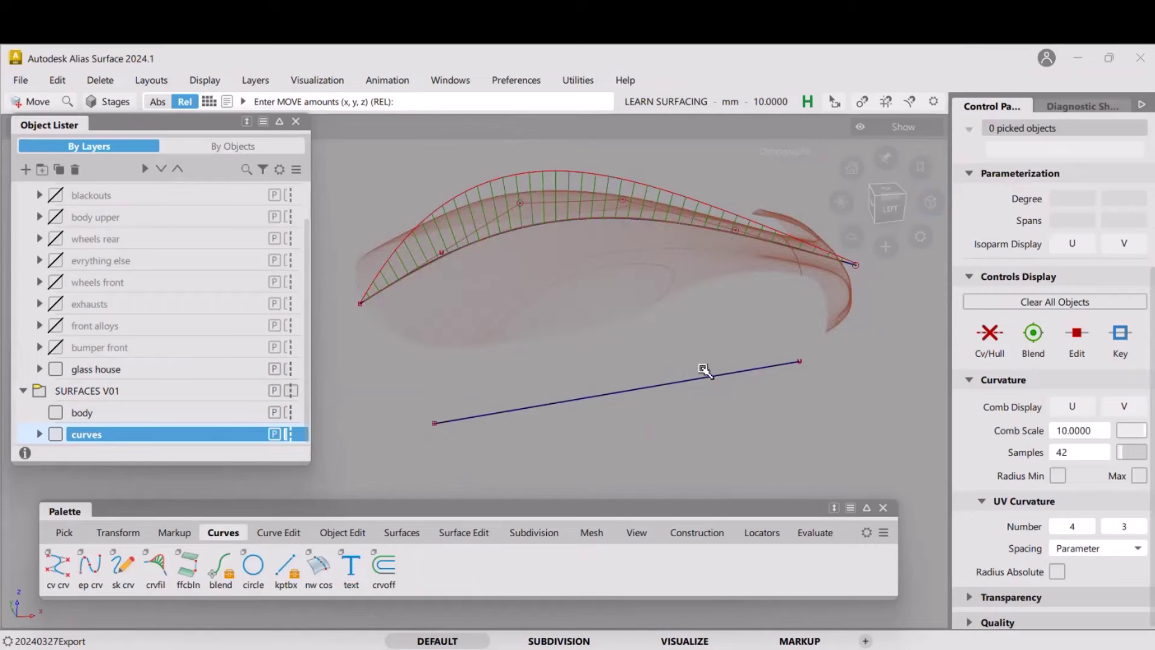
pyautogui.keyDown('ctrl'); pyautogui.keyDown('shift'); pyautogui.moveTo(590, 380); pyautogui.dragTo(628, 397); pyautogui.keyUp('shift'); pyautogui.keyUp('ctrl')
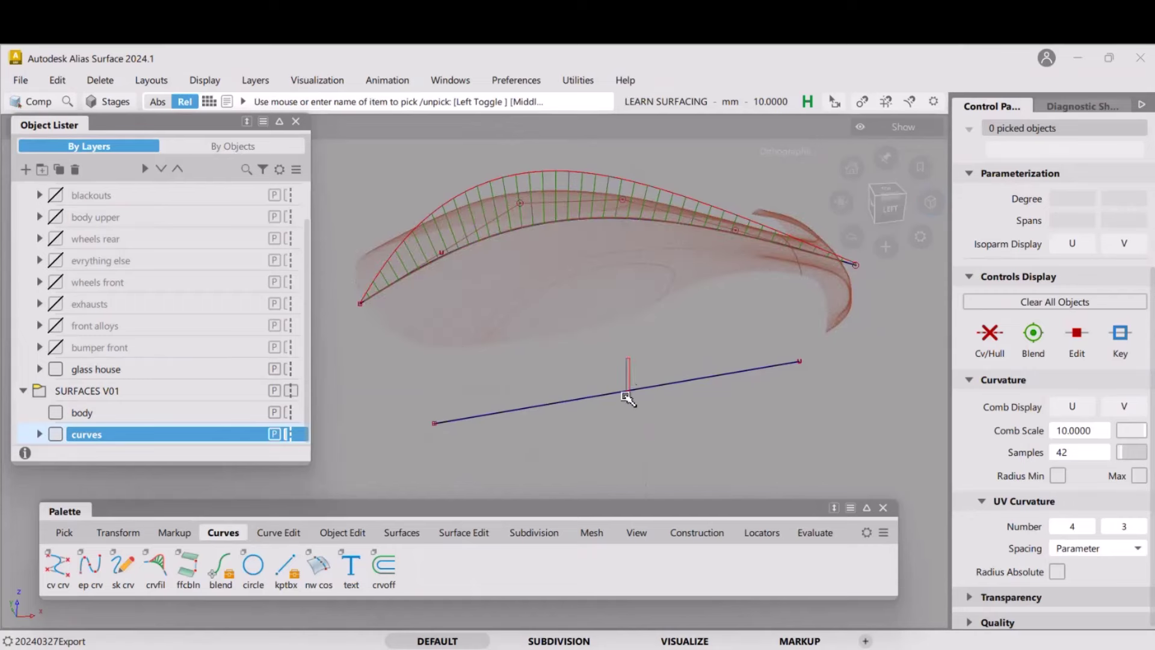
pyautogui.click(625, 405)
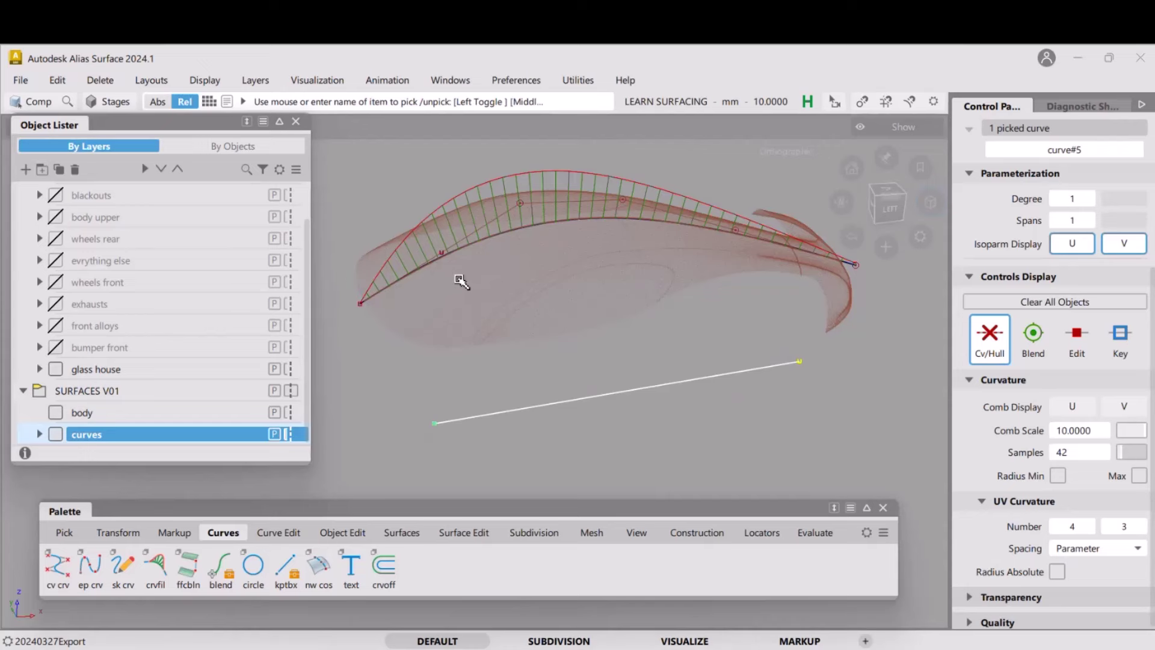
pyautogui.hotkey('ctrl', '5')
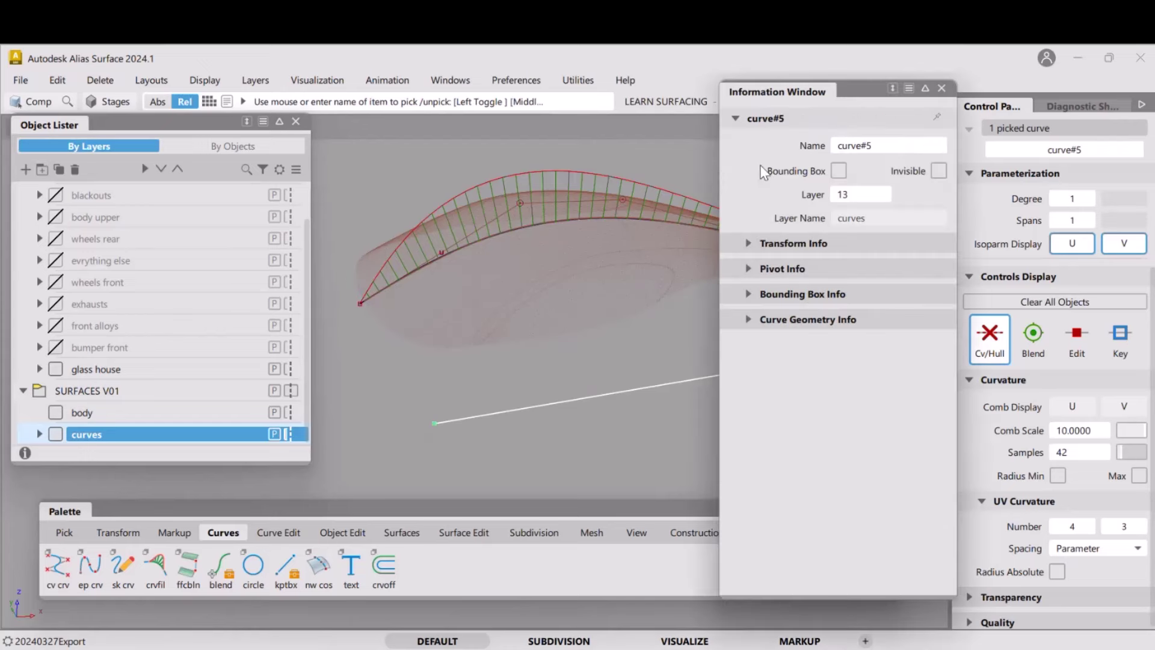
pyautogui.click(749, 244)
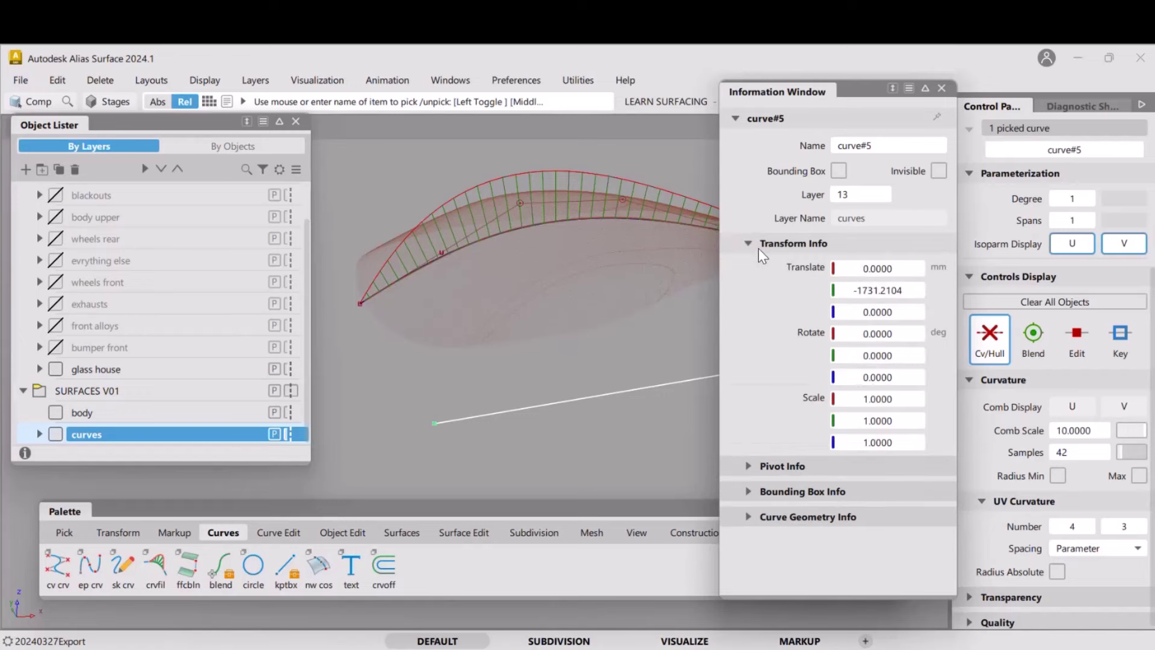
pyautogui.doubleClick(900, 291)
pyautogui.write('0')
pyautogui.press('Return')
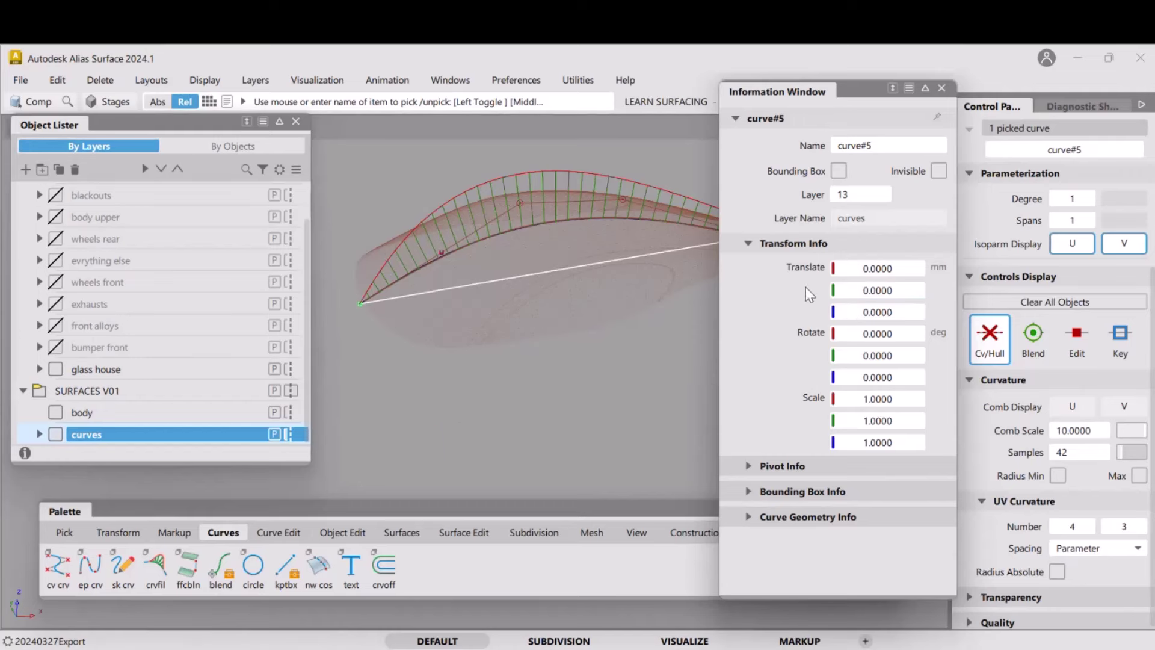
pyautogui.hotkey('ctrl', '5')
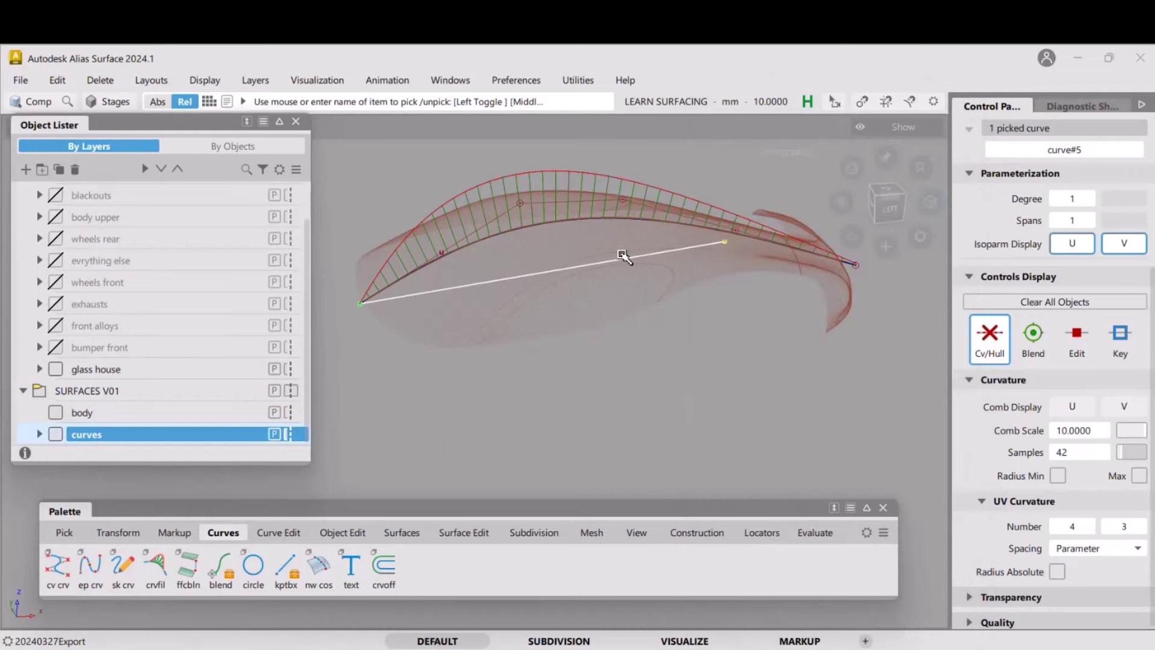
pyautogui.click(652, 313)
# Create a Slice construction plane in side view through the straight line's two end points and set it as the active construction plane
pyautogui.keyDown('alt'); pyautogui.keyDown('shift'); pyautogui.moveTo(589, 298); pyautogui.dragTo(617, 320); pyautogui.keyUp('shift'); pyautogui.keyUp('alt')
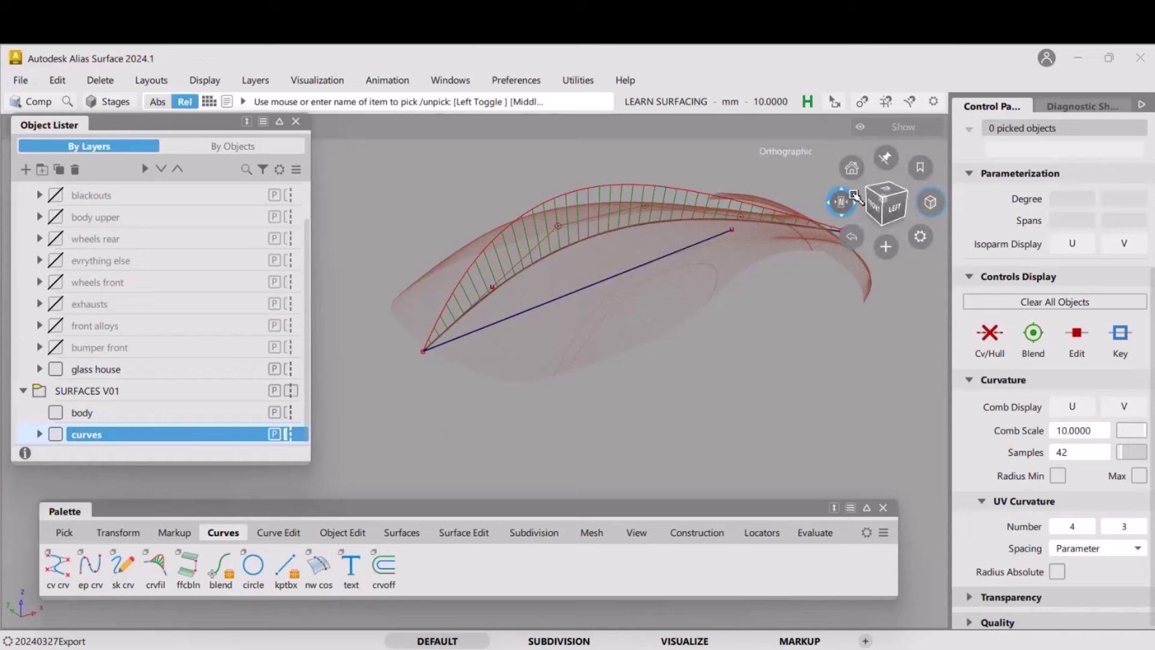
pyautogui.click(885, 194)
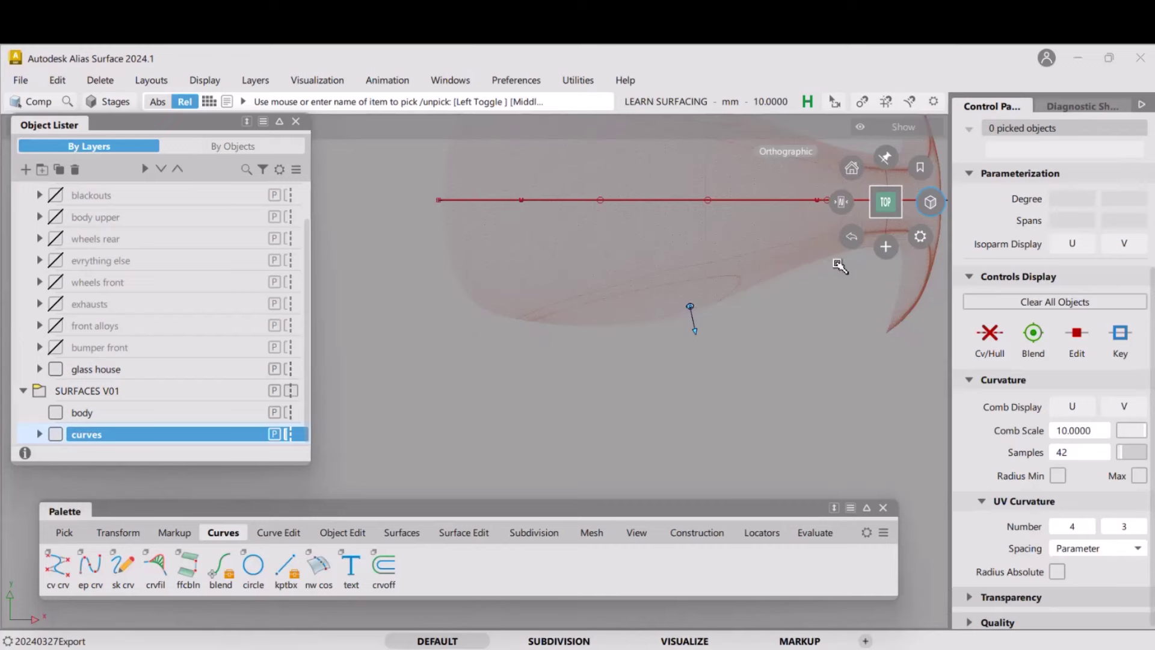
pyautogui.click(885, 218)
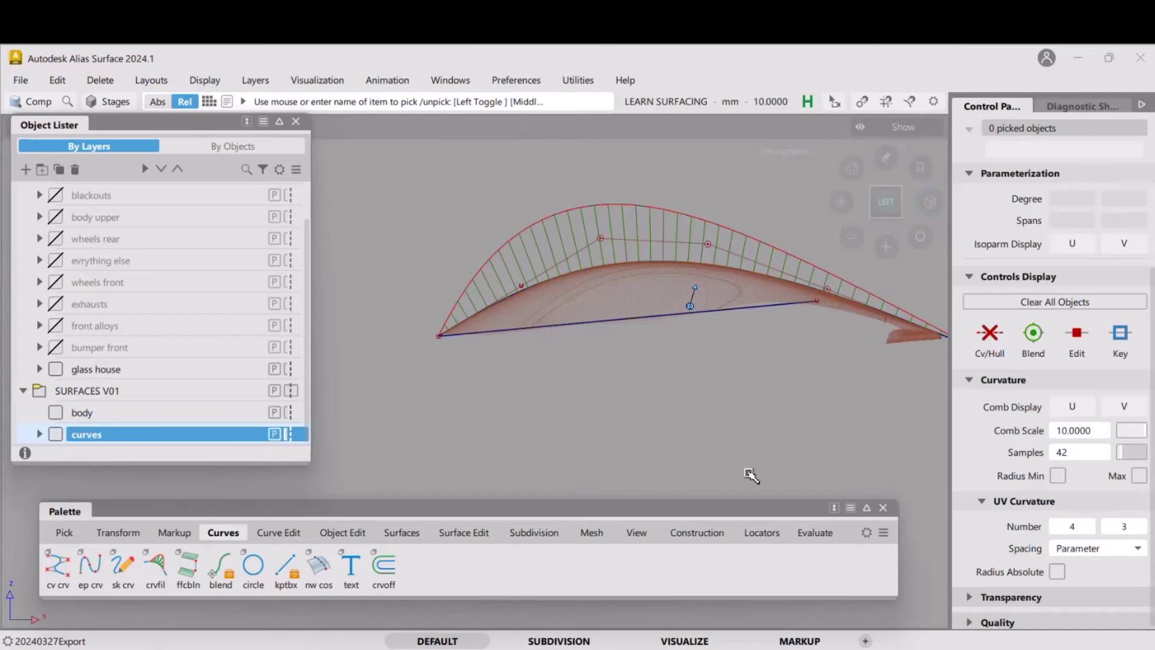
pyautogui.click(692, 532)
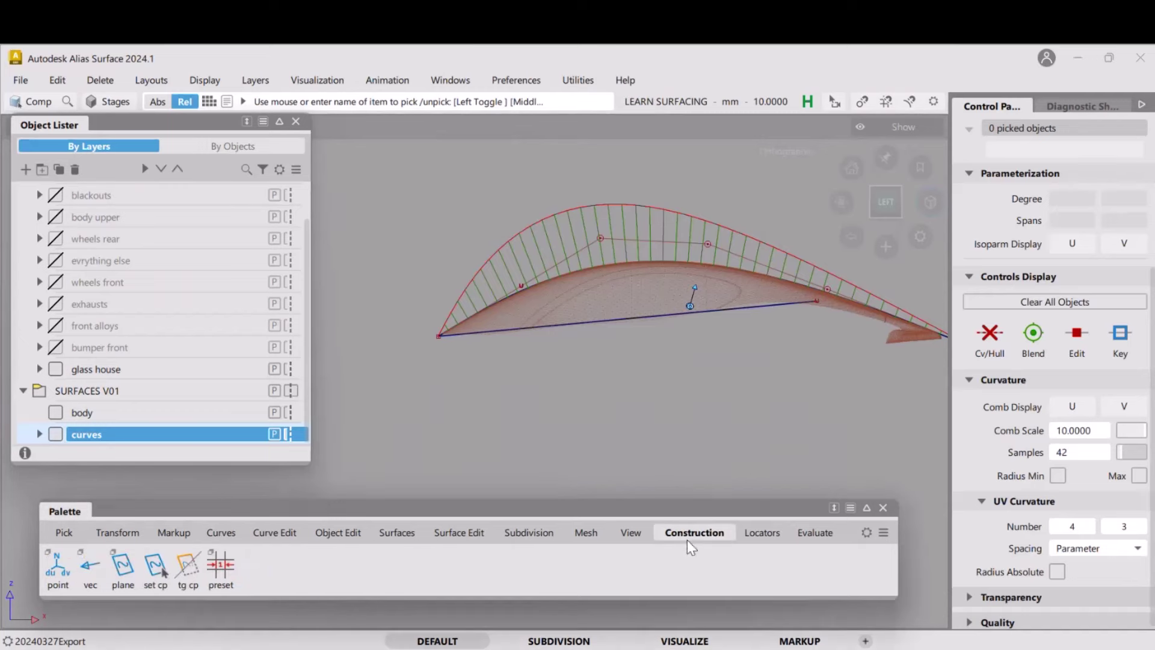
pyautogui.doubleClick(124, 565)
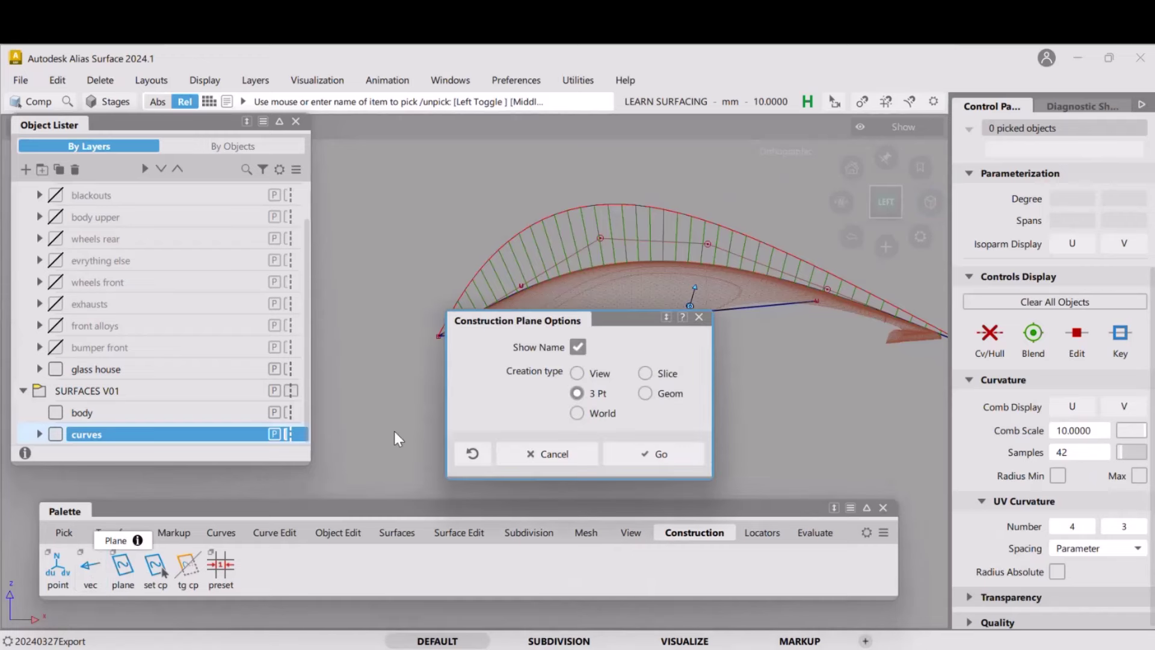
pyautogui.click(645, 373)
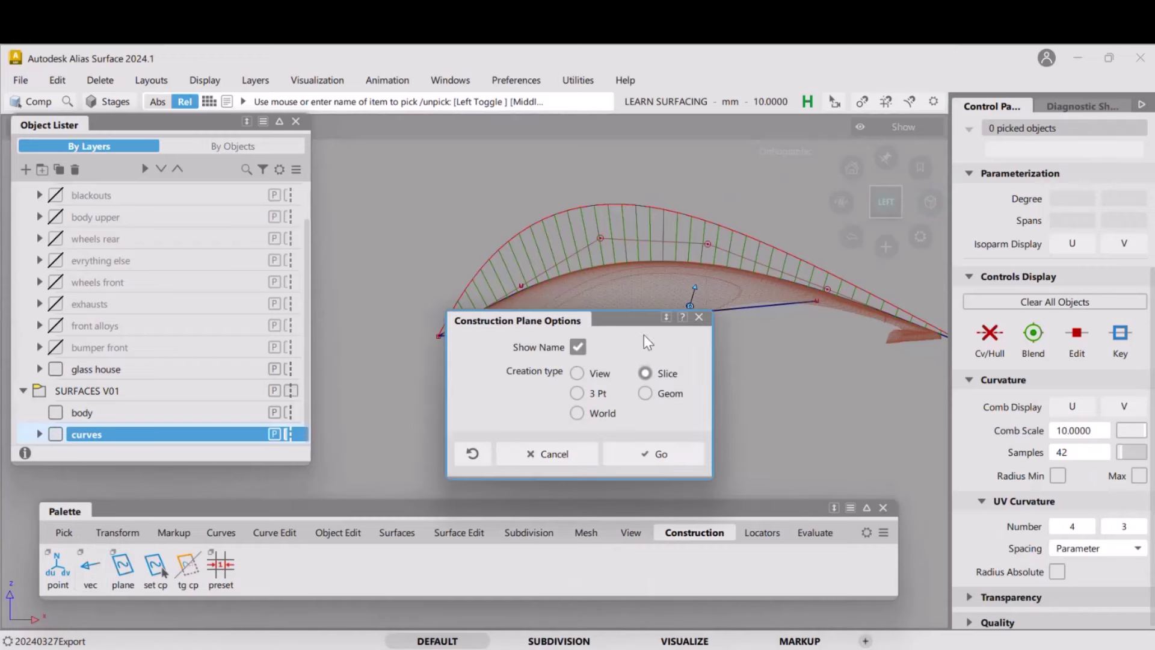
pyautogui.moveTo(622, 320); pyautogui.dragTo(285, 195)
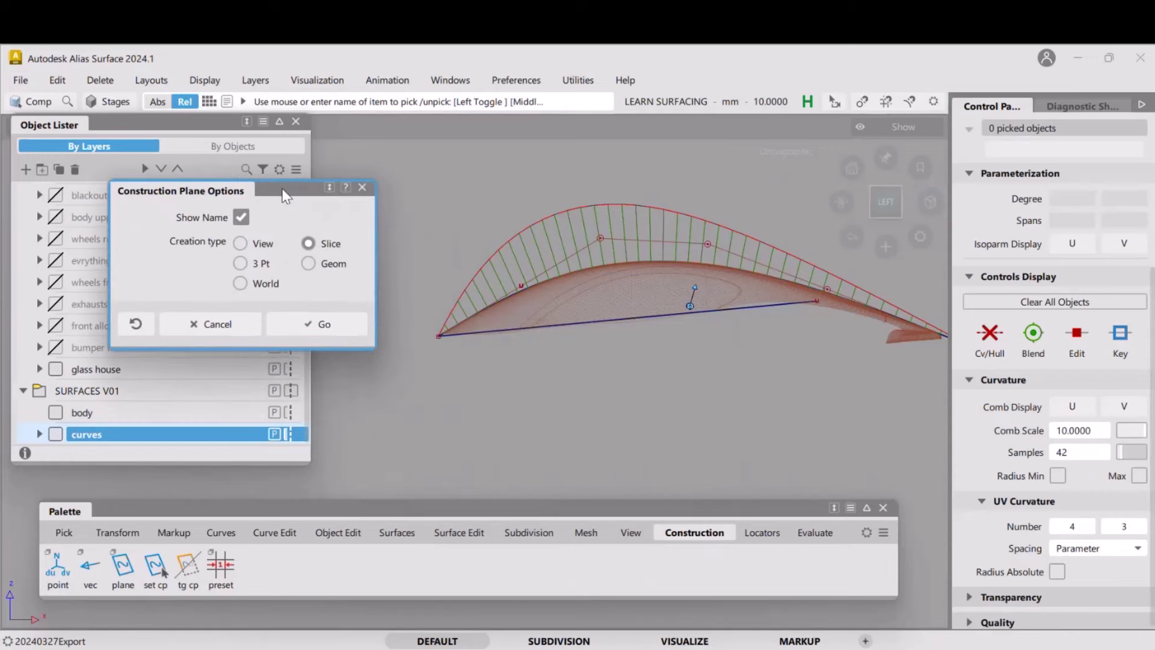
pyautogui.click(324, 324)
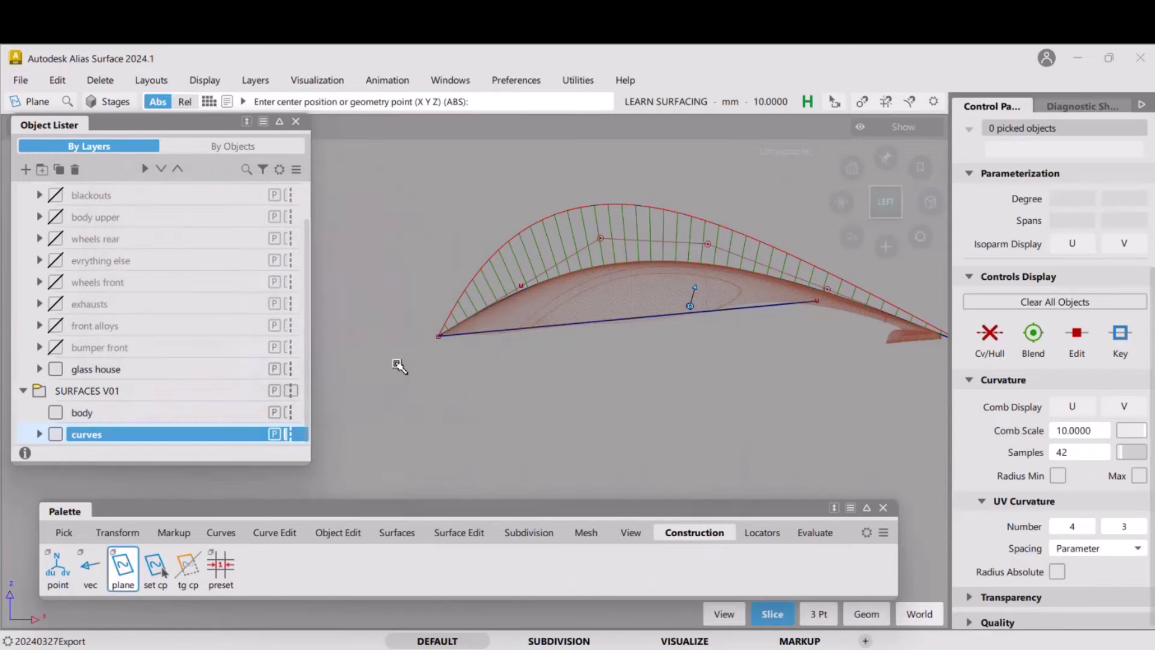
pyautogui.click(451, 352)
pyautogui.click(807, 314)
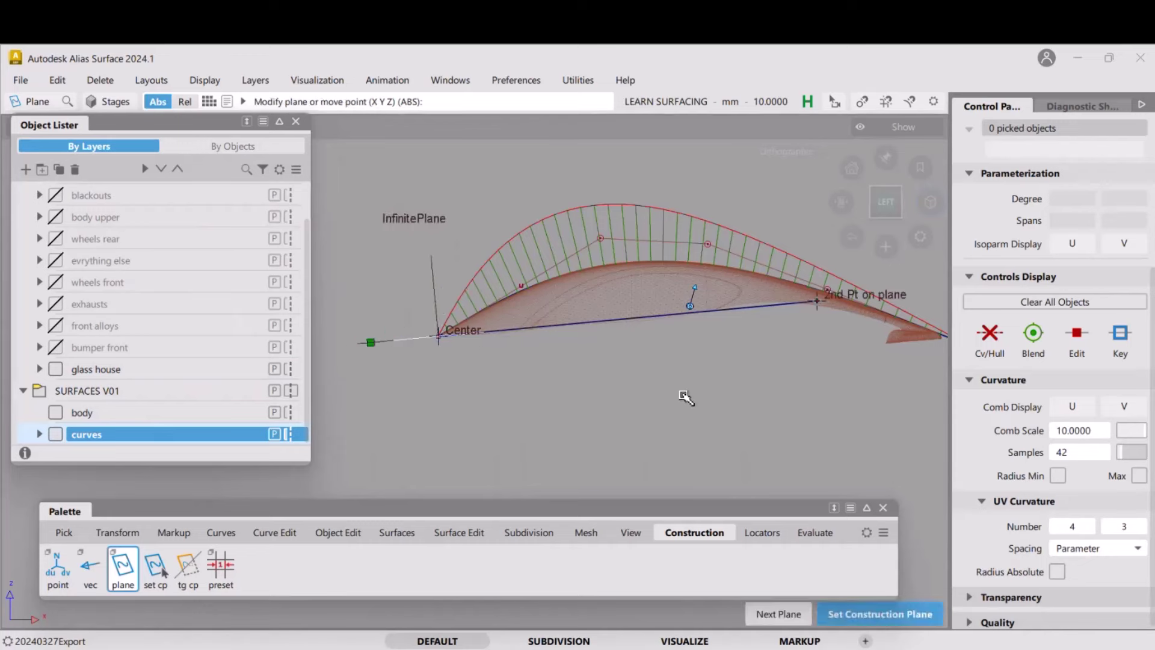
pyautogui.press('space')
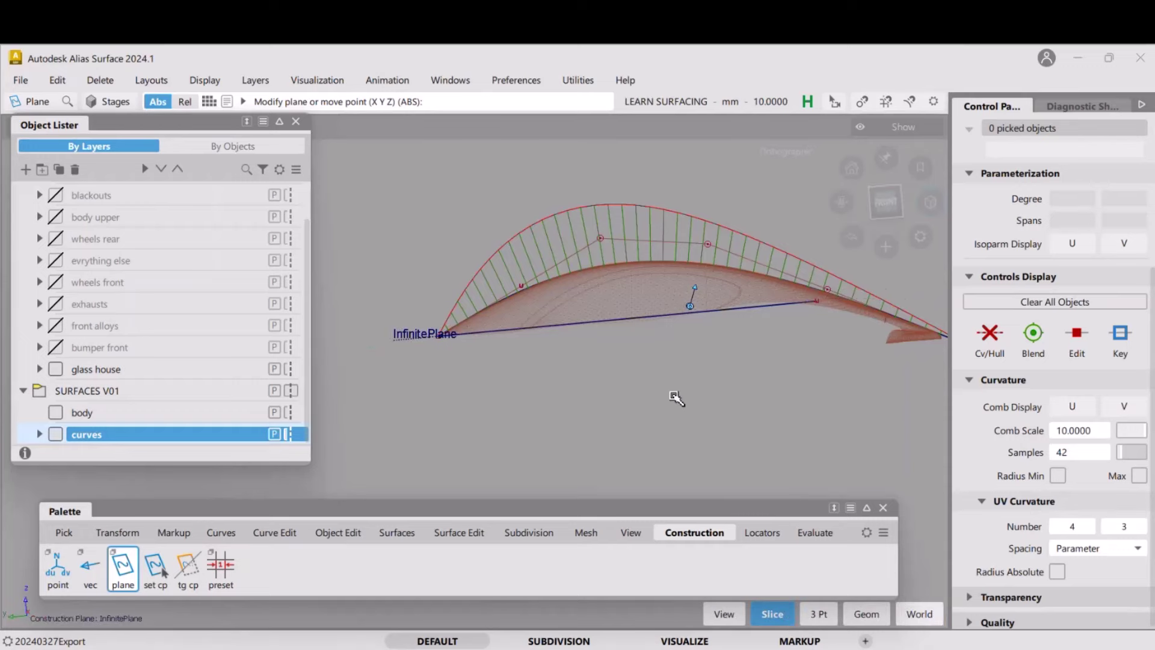
# Check the slice plane against the straight line, hide the grid, and look straight down onto the construction plane
pyautogui.keyDown('alt'); pyautogui.keyDown('shift'); pyautogui.moveTo(479, 315); pyautogui.dragTo(561, 366); pyautogui.keyUp('shift'); pyautogui.keyUp('alt')
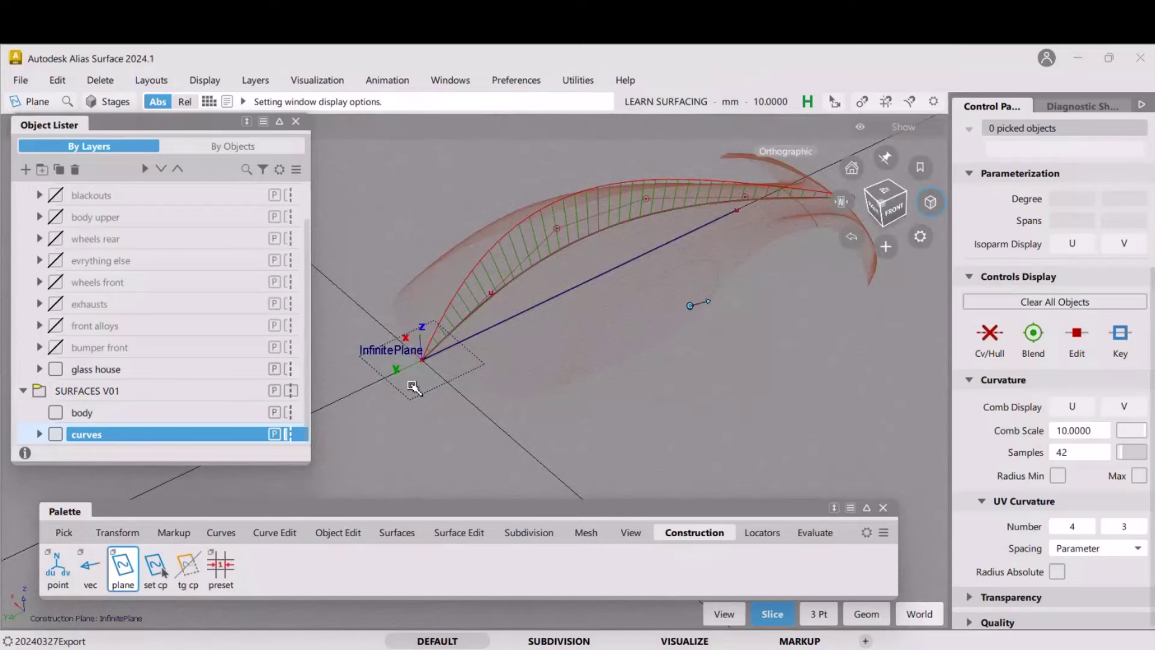
pyautogui.keyDown('alt'); pyautogui.keyDown('shift'); pyautogui.moveTo(413, 387); pyautogui.dragTo(688, 349, button='right'); pyautogui.keyUp('shift'); pyautogui.keyUp('alt')
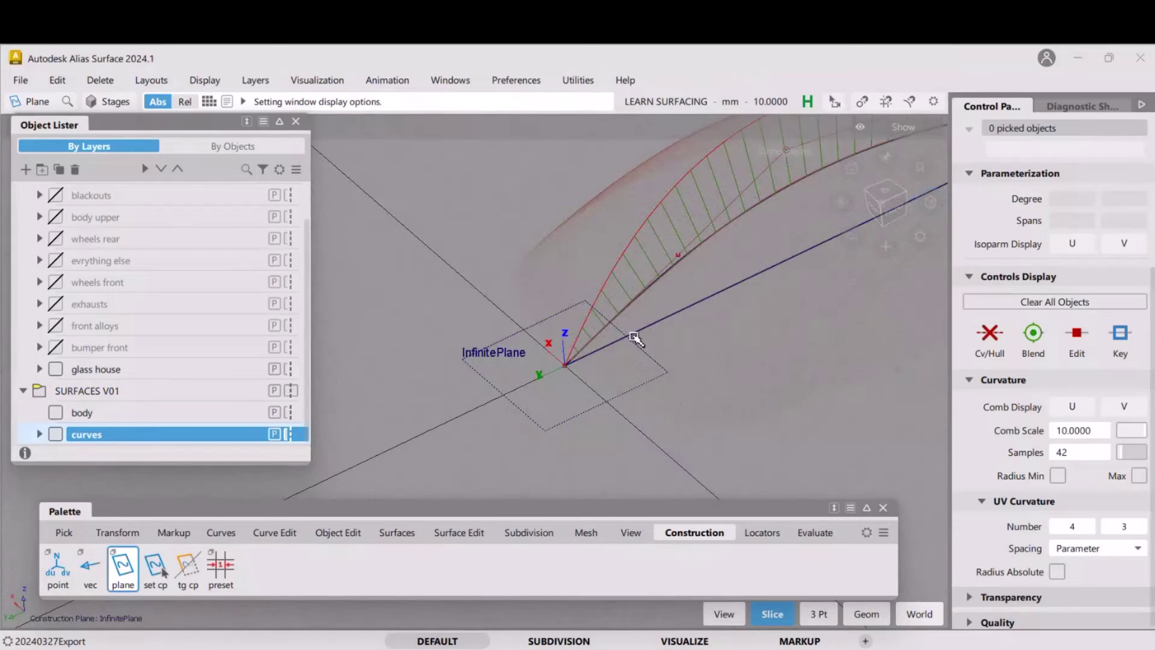
pyautogui.keyDown('alt'); pyautogui.keyDown('shift'); pyautogui.moveTo(562, 335); pyautogui.dragTo(512, 385); pyautogui.keyUp('shift'); pyautogui.keyUp('alt')
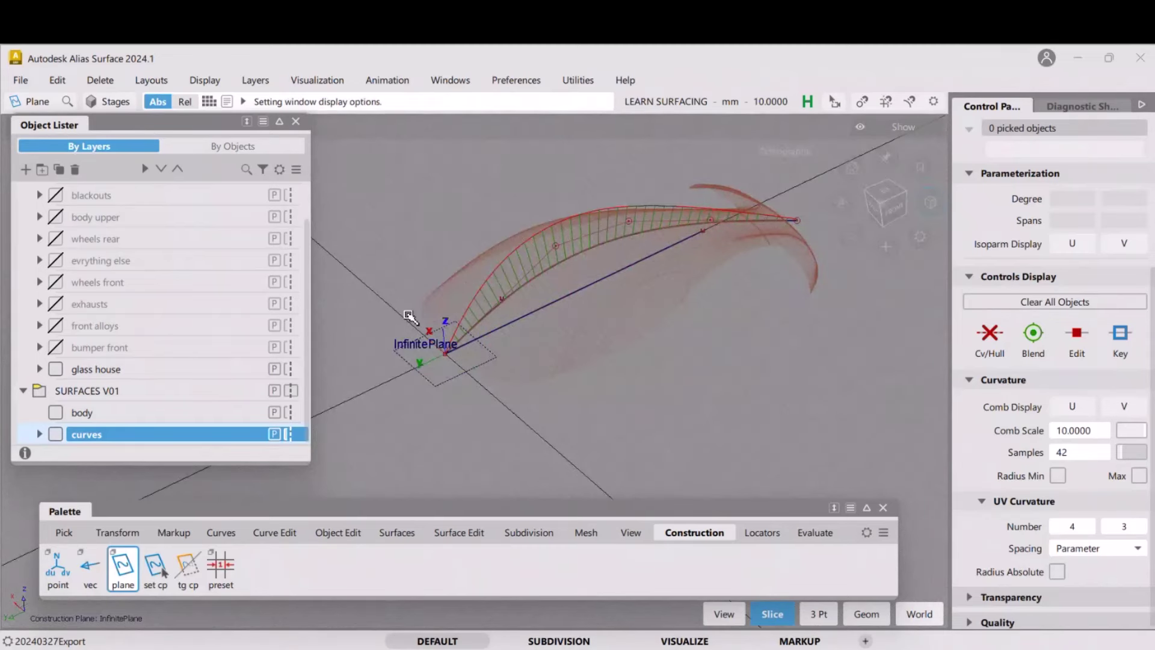
pyautogui.moveTo(884, 202)
pyautogui.hotkey('alt', 'g')
pyautogui.scroll(1, 624, 289)
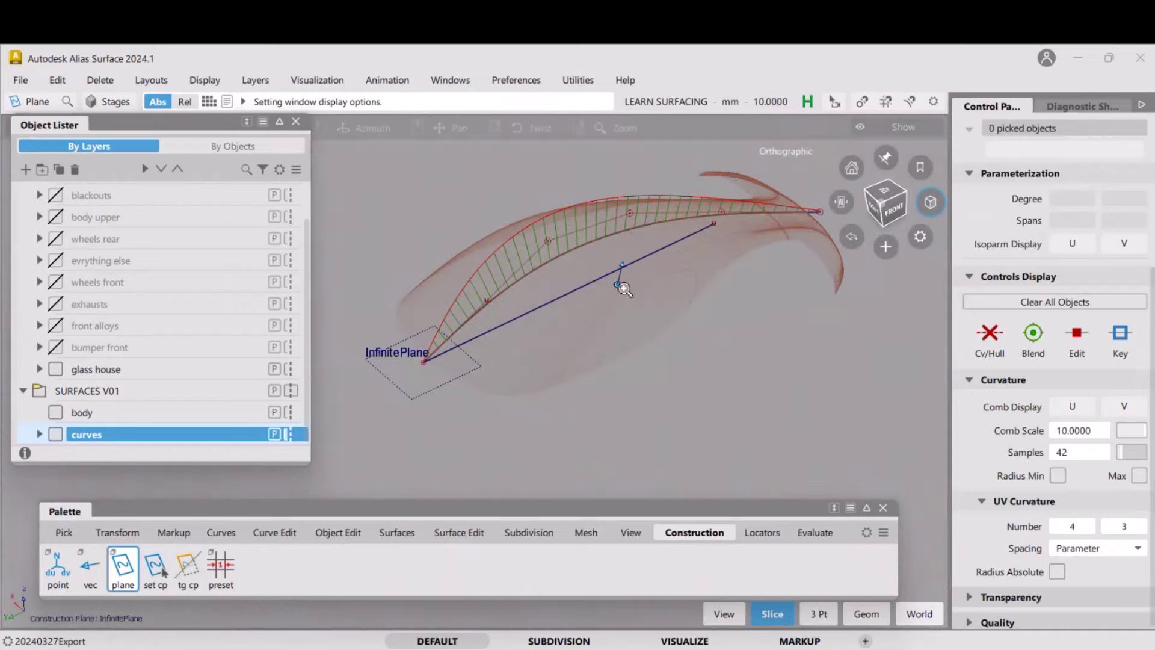
pyautogui.keyDown('alt'); pyautogui.keyDown('shift'); pyautogui.moveTo(624, 289); pyautogui.dragTo(619, 276); pyautogui.keyUp('shift'); pyautogui.keyUp('alt')
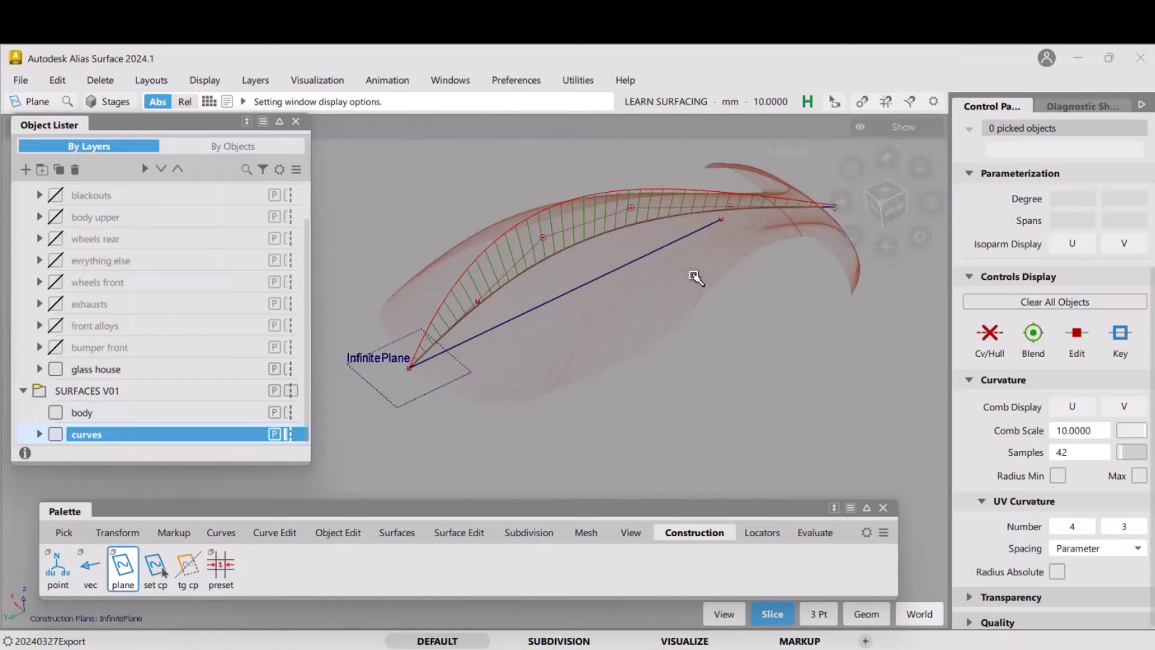
pyautogui.click(884, 194)
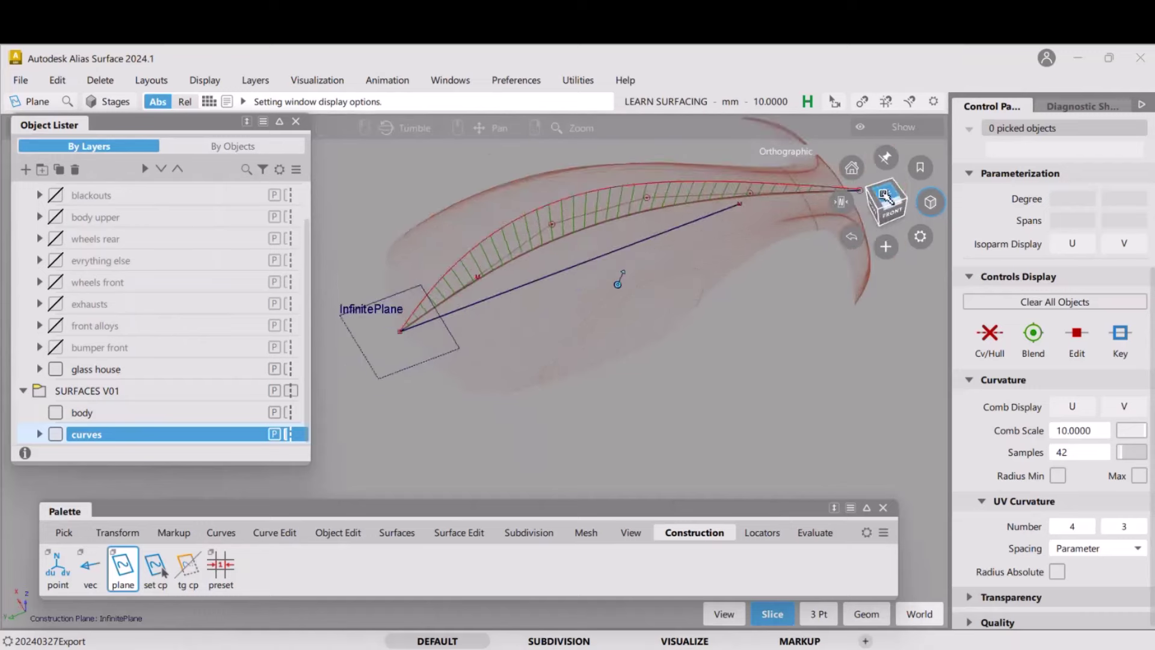
pyautogui.click(884, 196)
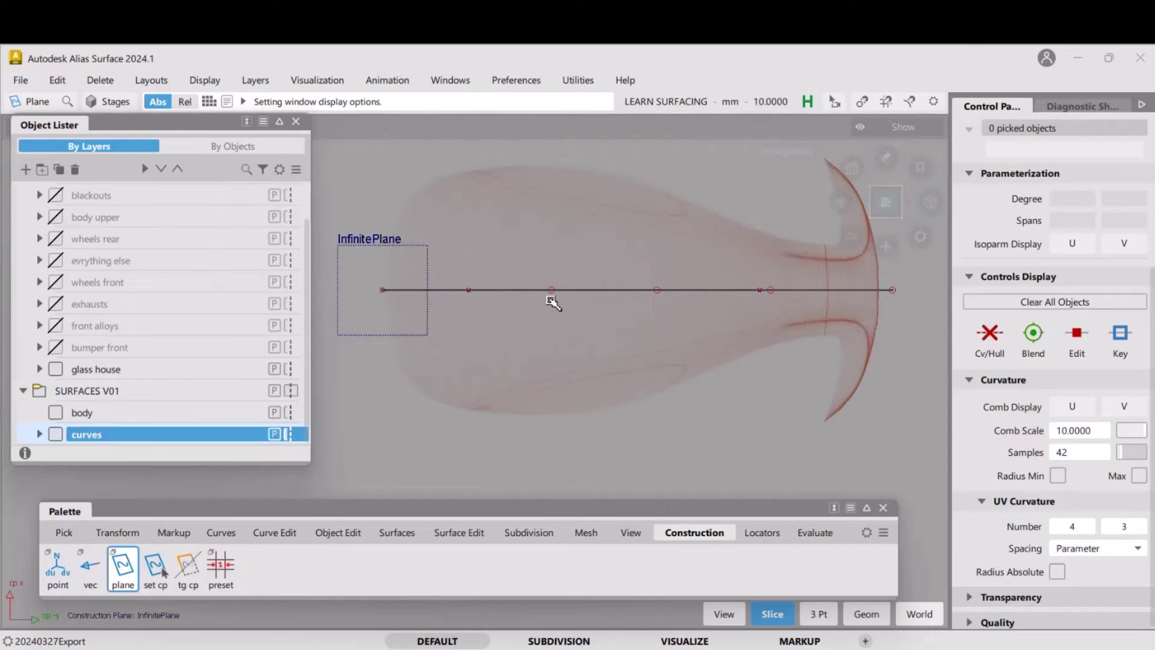
# Delete the straight line below the centre curve
pyautogui.click(224, 533)
pyautogui.click(59, 568)
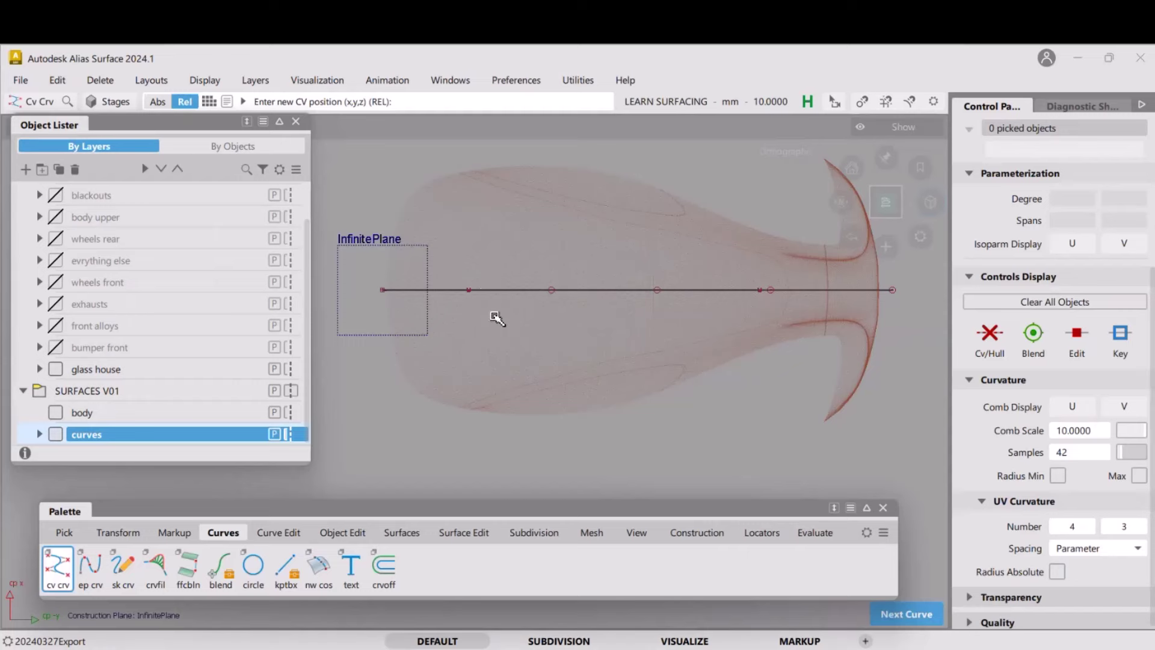
pyautogui.keyDown('ctrl'); pyautogui.keyDown('shift'); pyautogui.moveTo(538, 380); pyautogui.dragTo(550, 320); pyautogui.keyUp('shift'); pyautogui.keyUp('ctrl')
pyautogui.click(549, 320)
pyautogui.press('Delete')
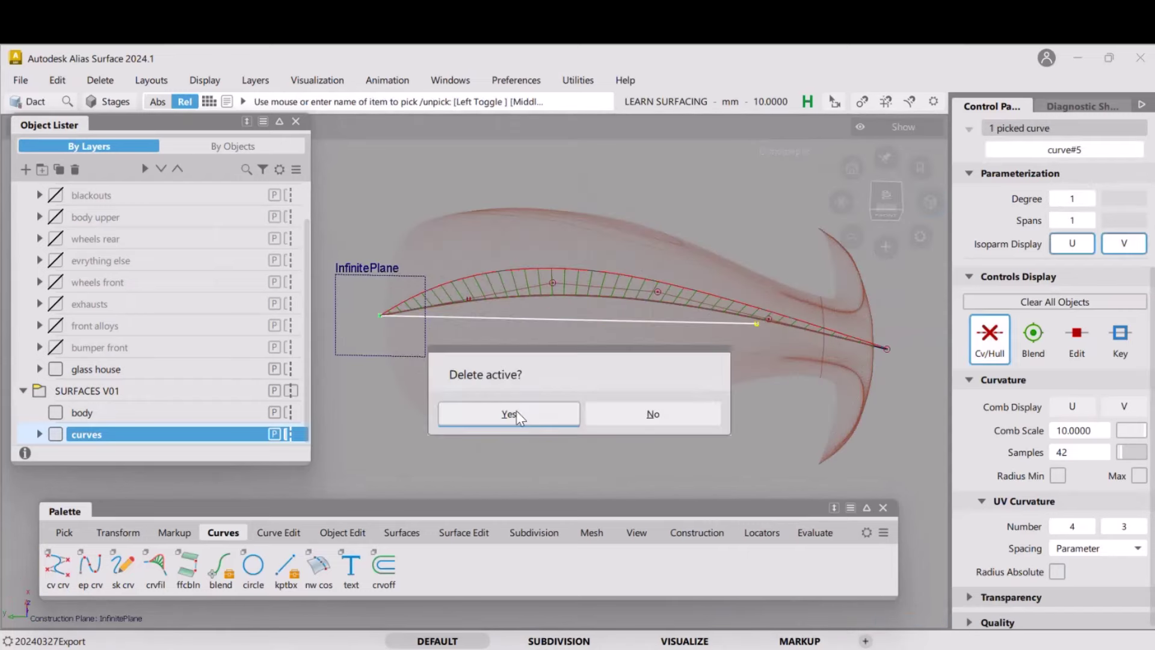
pyautogui.click(511, 410)
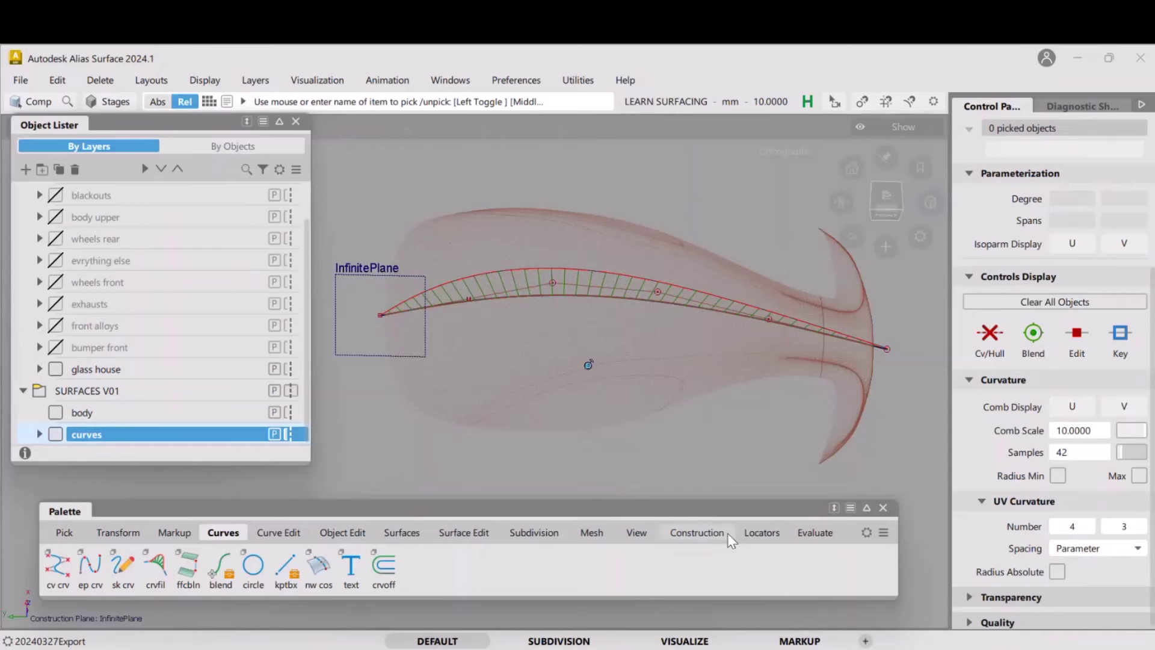
# Create a Geom construction plane partway along the centre curve, picking curve#4 as its geometry
pyautogui.click(706, 533)
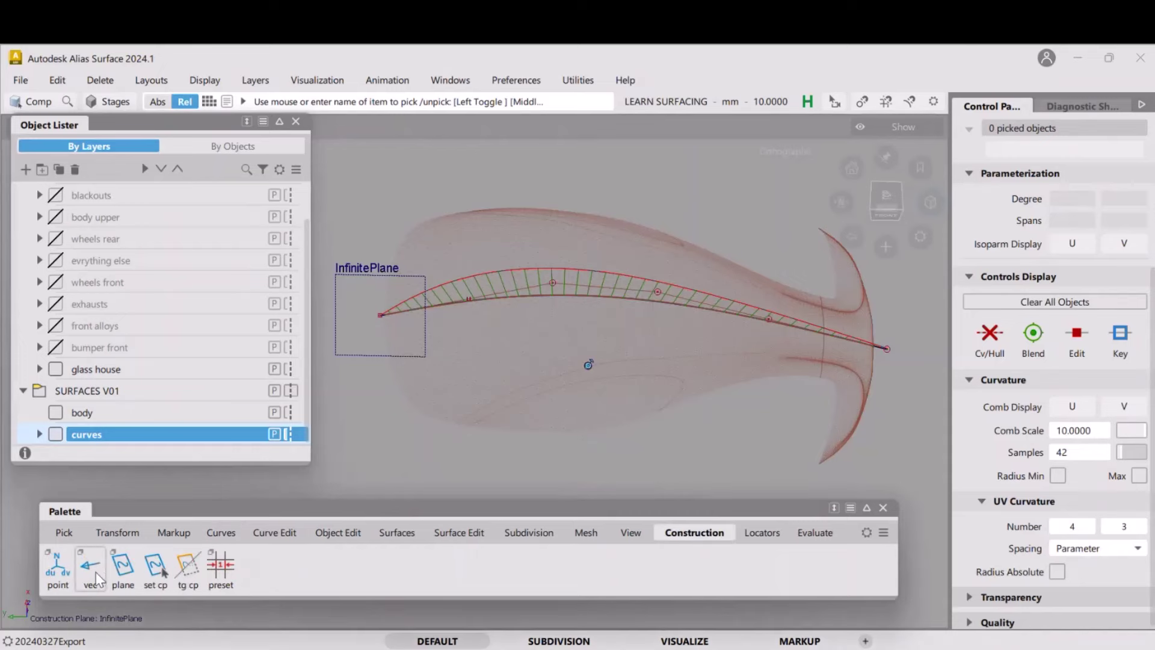
pyautogui.doubleClick(124, 568)
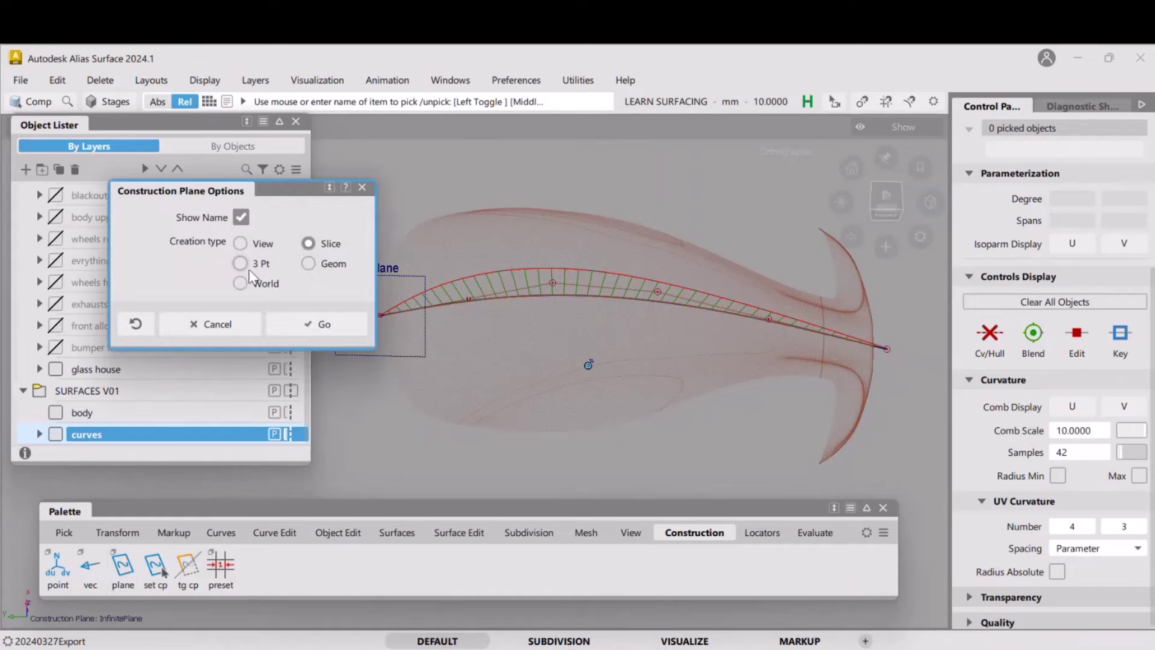
pyautogui.click(308, 264)
pyautogui.click(318, 324)
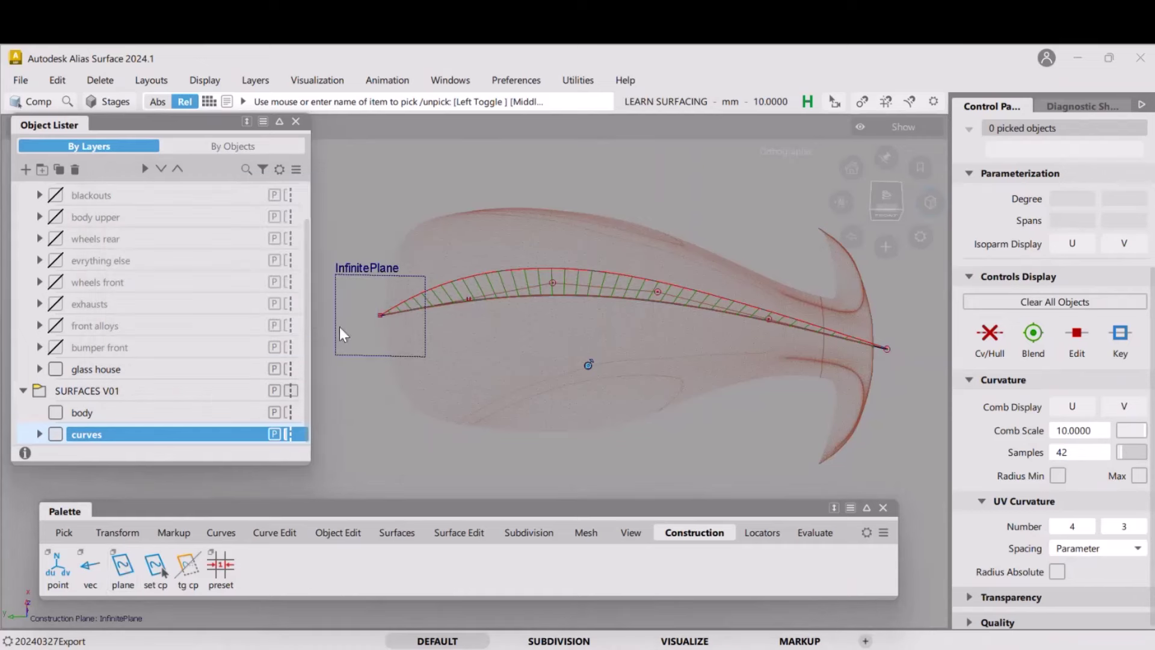
pyautogui.click(569, 308)
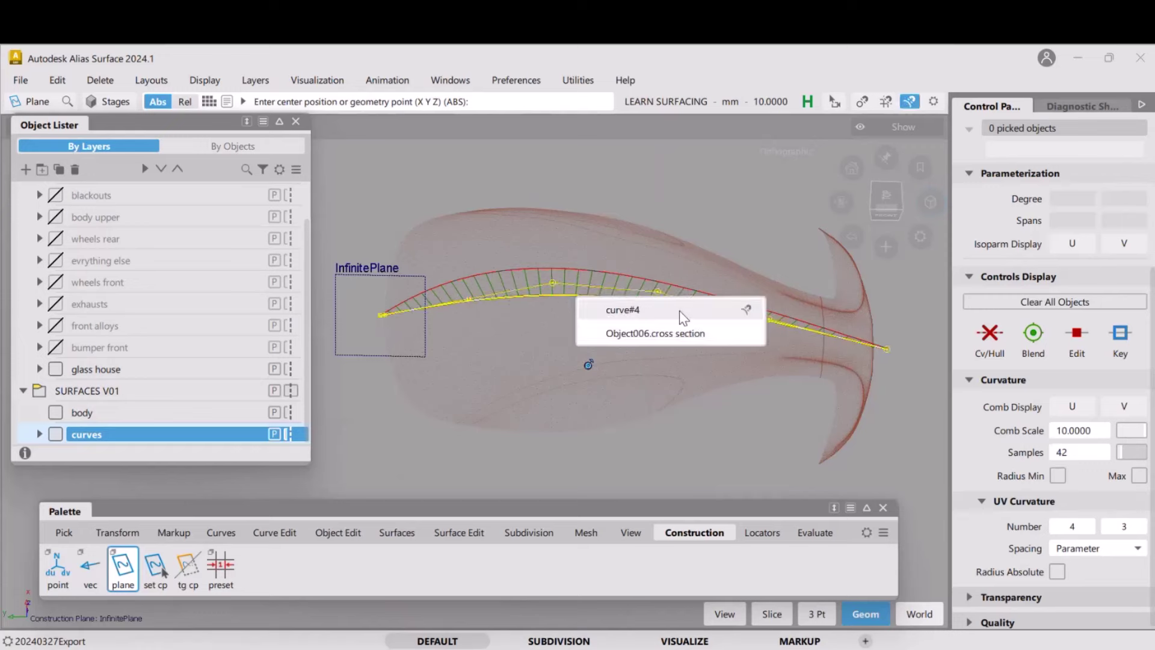
pyautogui.moveTo(745, 311); pyautogui.dragTo(587, 323)
pyautogui.click(704, 384)
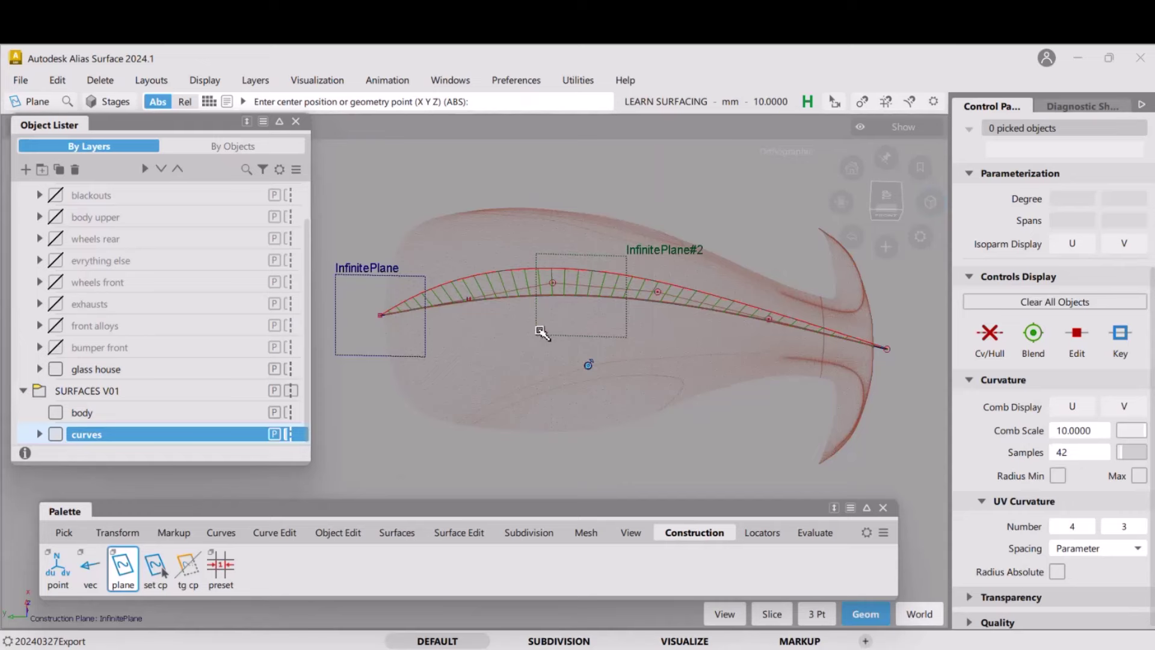
# Delete the construction plane InfinitePlane#2 placed partway along the centre curve
pyautogui.keyDown('ctrl'); pyautogui.keyDown('shift'); pyautogui.moveTo(671, 364); pyautogui.dragTo(670, 400); pyautogui.keyUp('shift'); pyautogui.keyUp('ctrl')
pyautogui.click(662, 362)
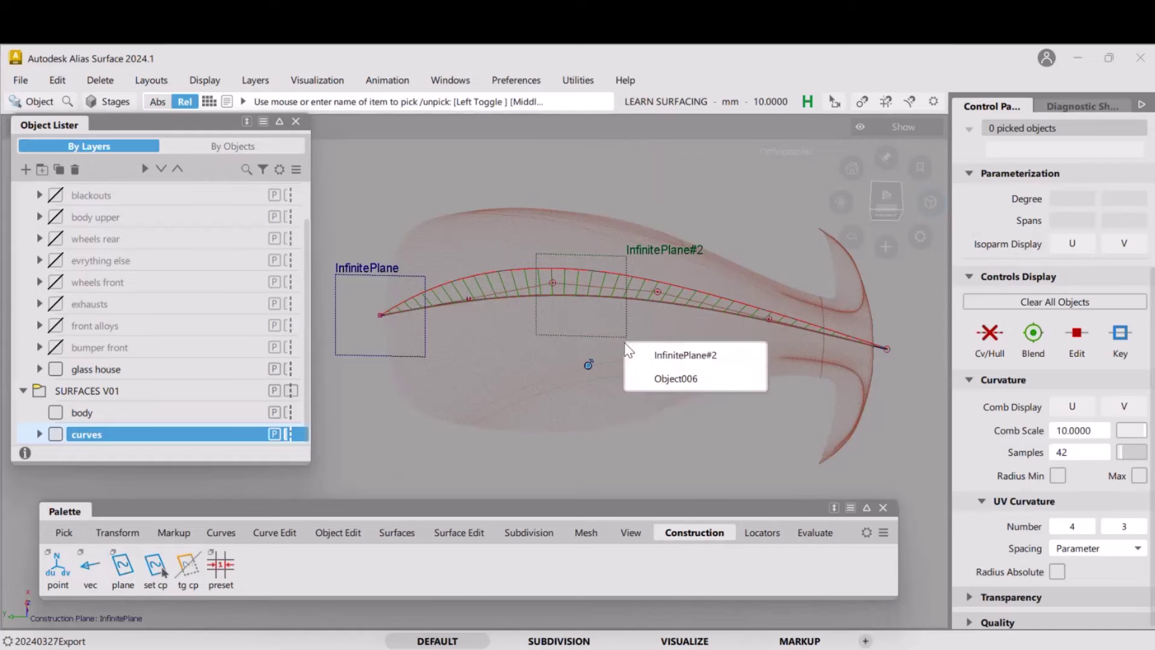
pyautogui.click(664, 359)
pyautogui.press('Delete')
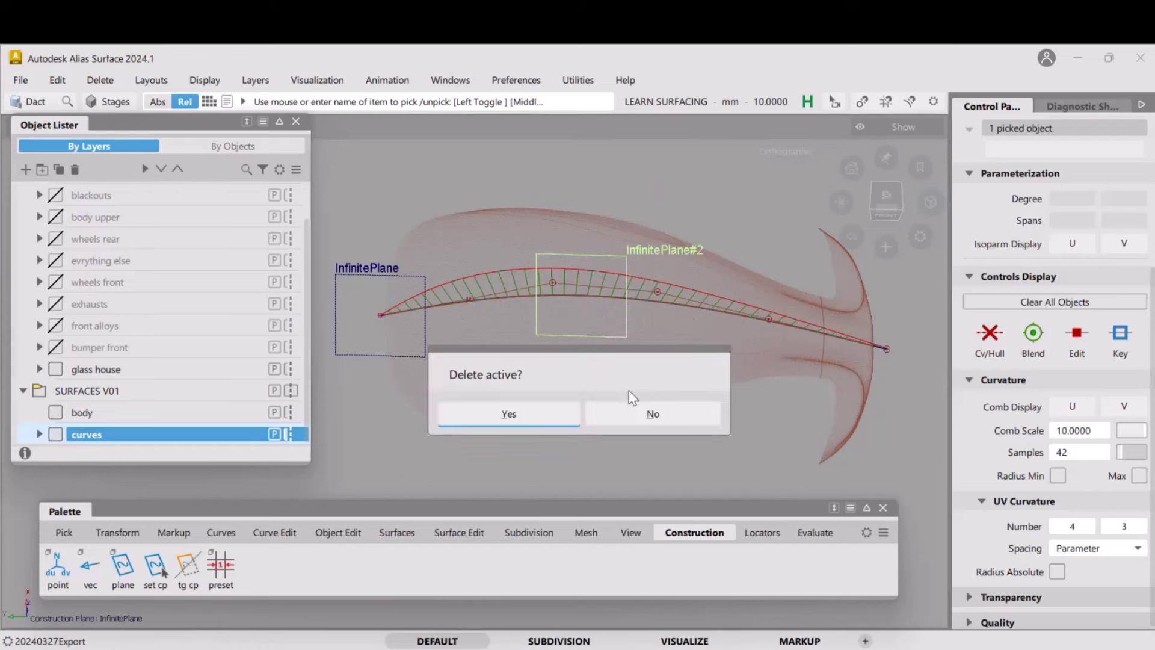
pyautogui.click(514, 412)
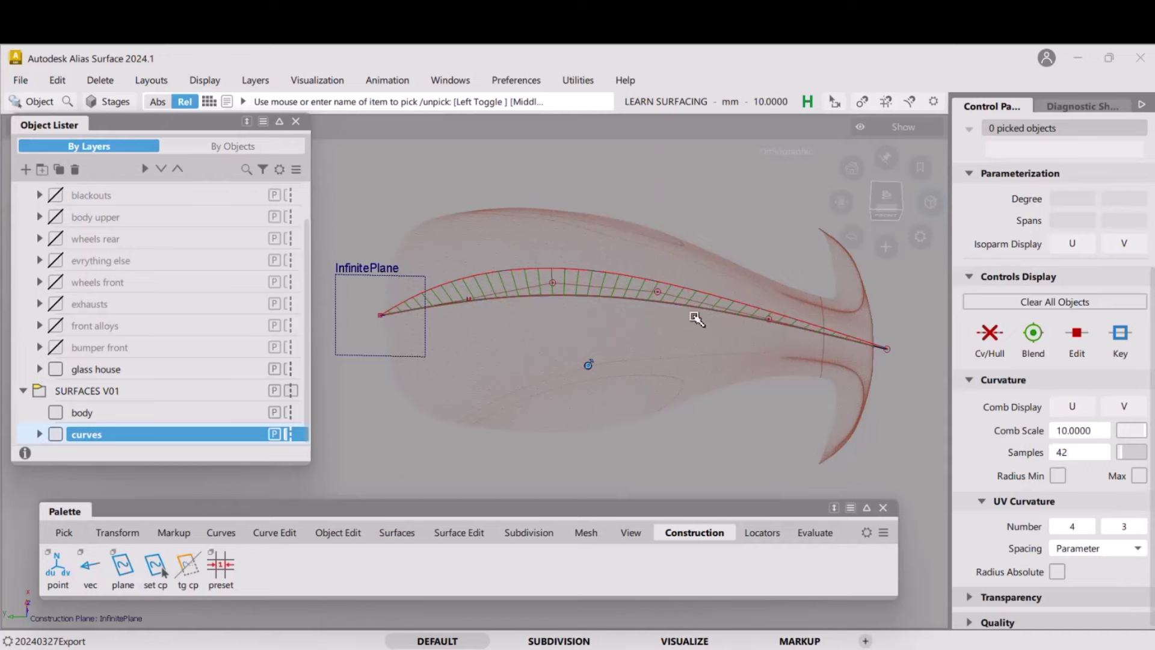
# Draw a straight degree 1 CV curve on the construction plane, from the centre curve's front end sideways past the glass house edge
pyautogui.keyDown('alt'); pyautogui.keyDown('shift'); pyautogui.moveTo(694, 316); pyautogui.dragTo(695, 345); pyautogui.keyUp('shift'); pyautogui.keyUp('alt')
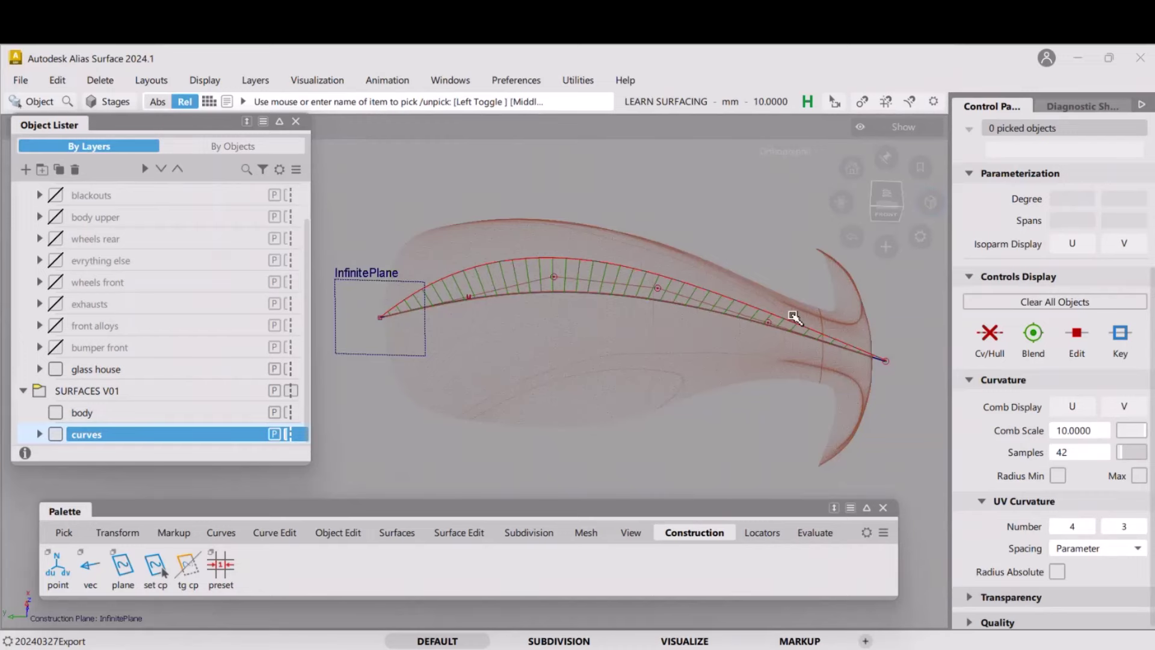
pyautogui.click(885, 204)
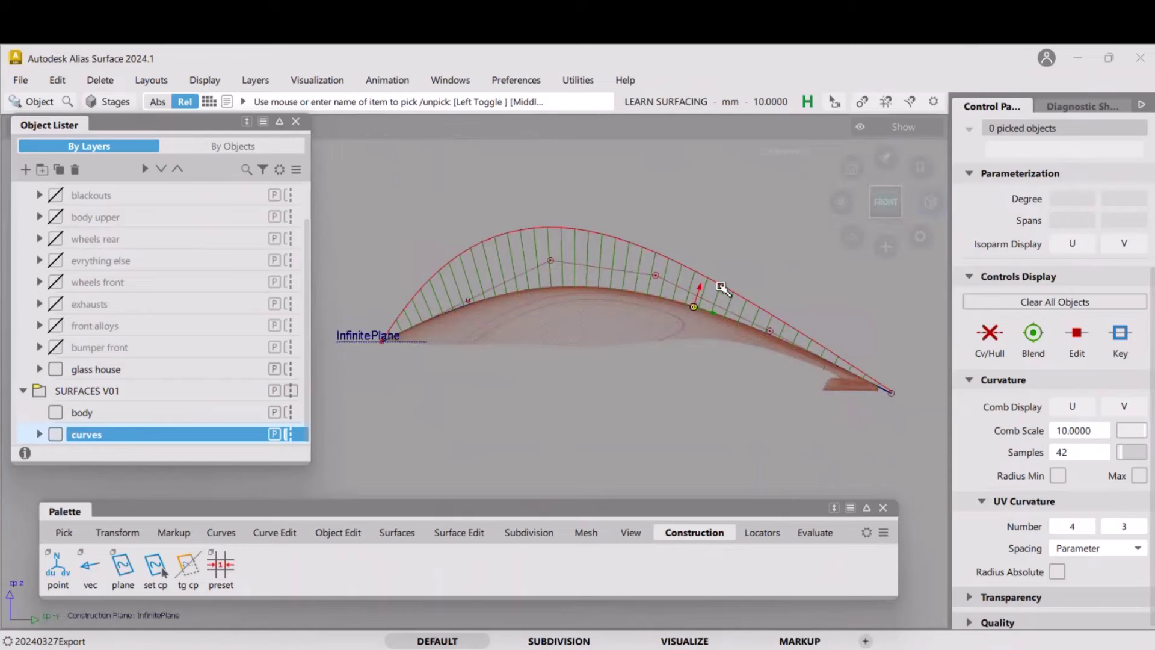
pyautogui.click(886, 180)
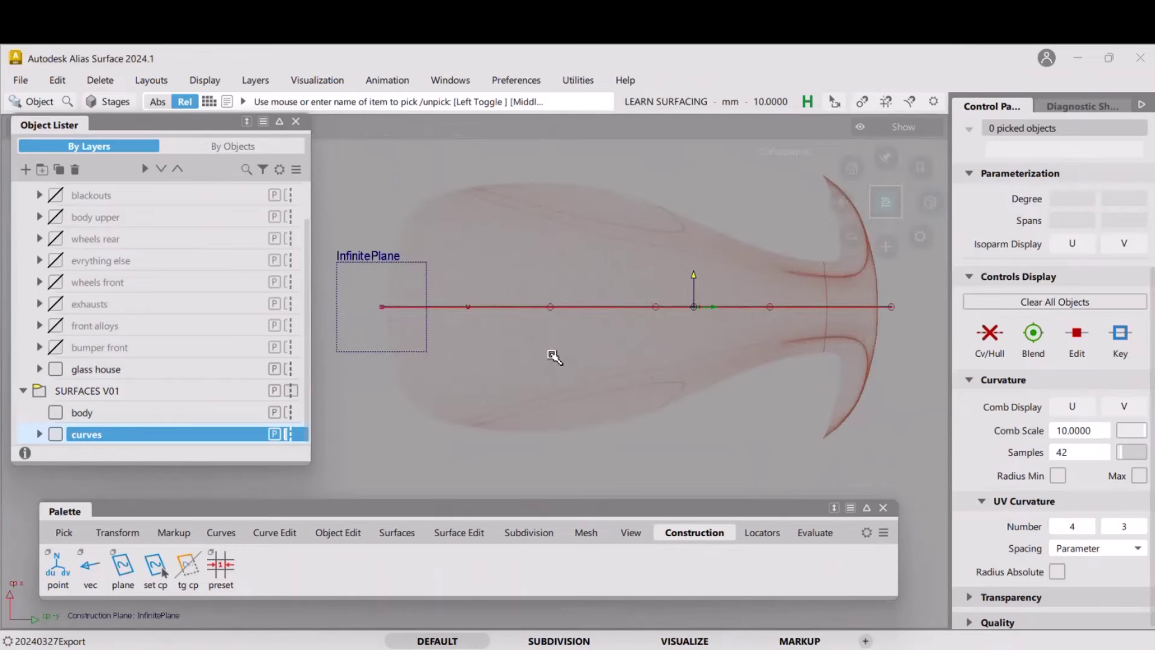
pyautogui.click(208, 534)
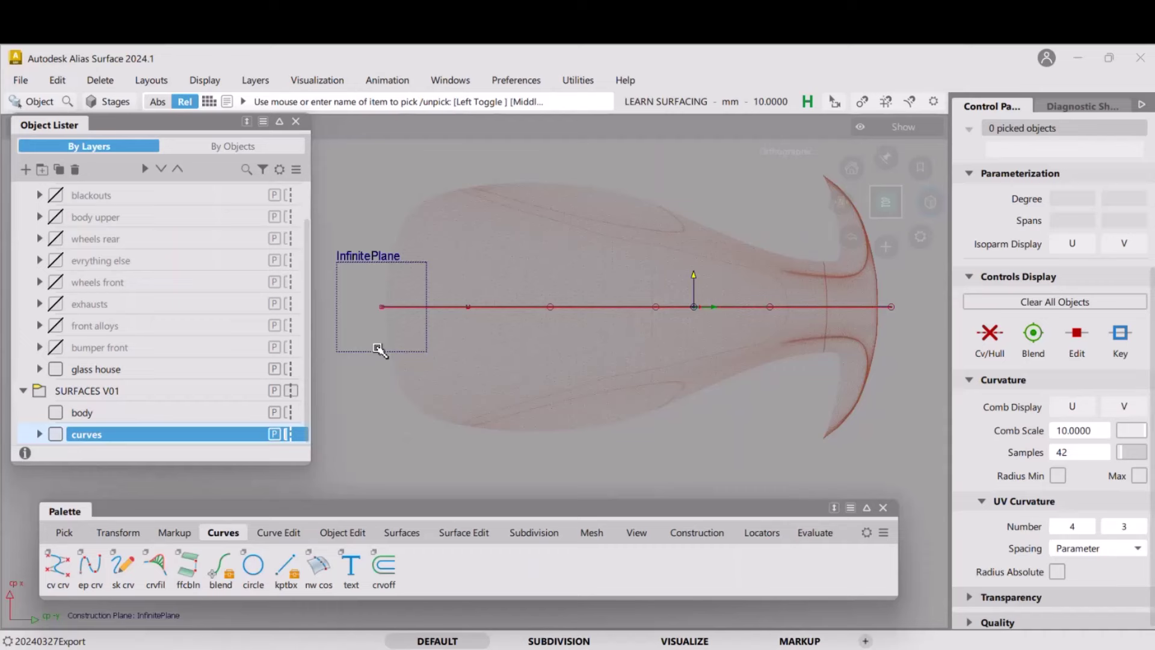
pyautogui.click(57, 565)
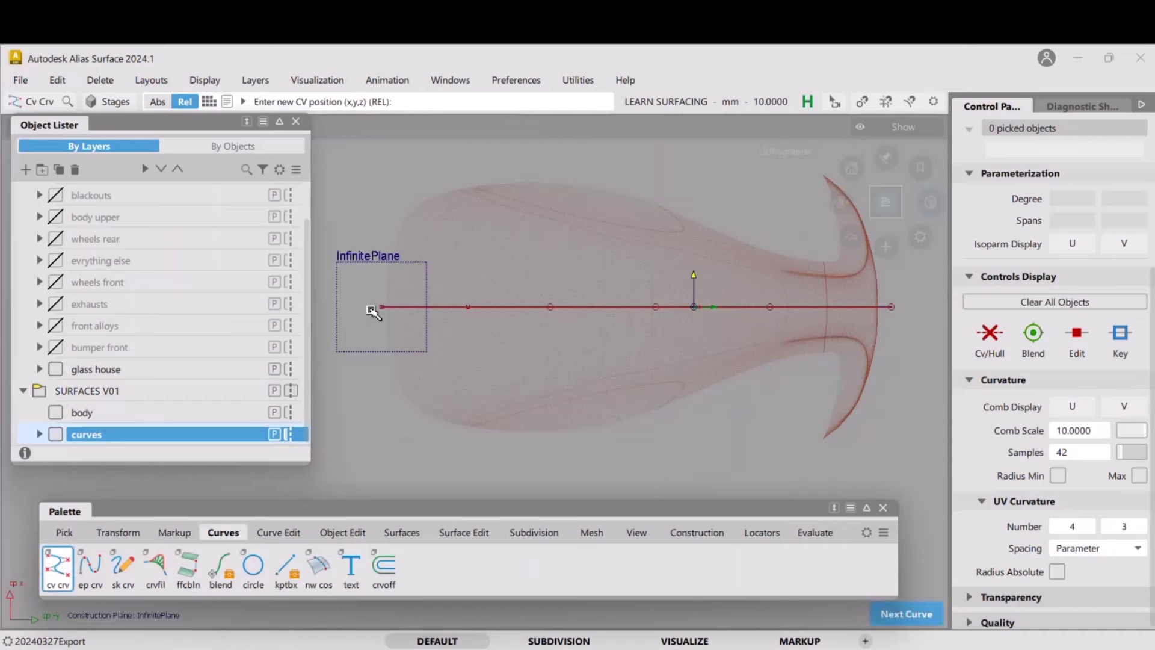
pyautogui.click(379, 308)
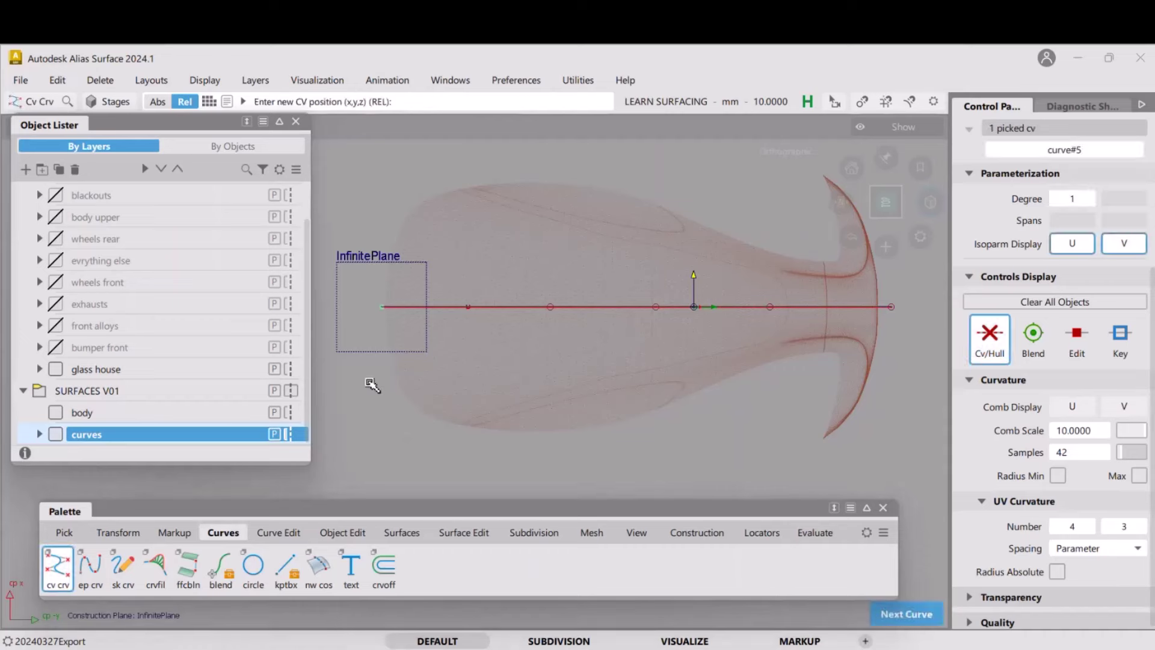
pyautogui.click(382, 449)
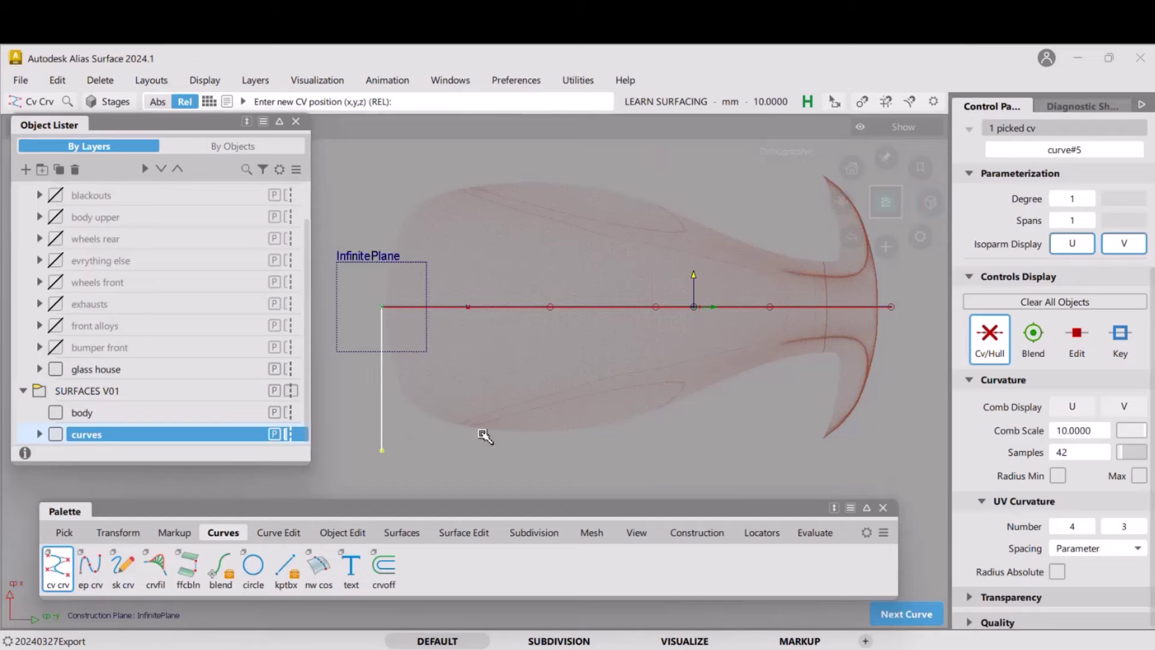
pyautogui.press('space')
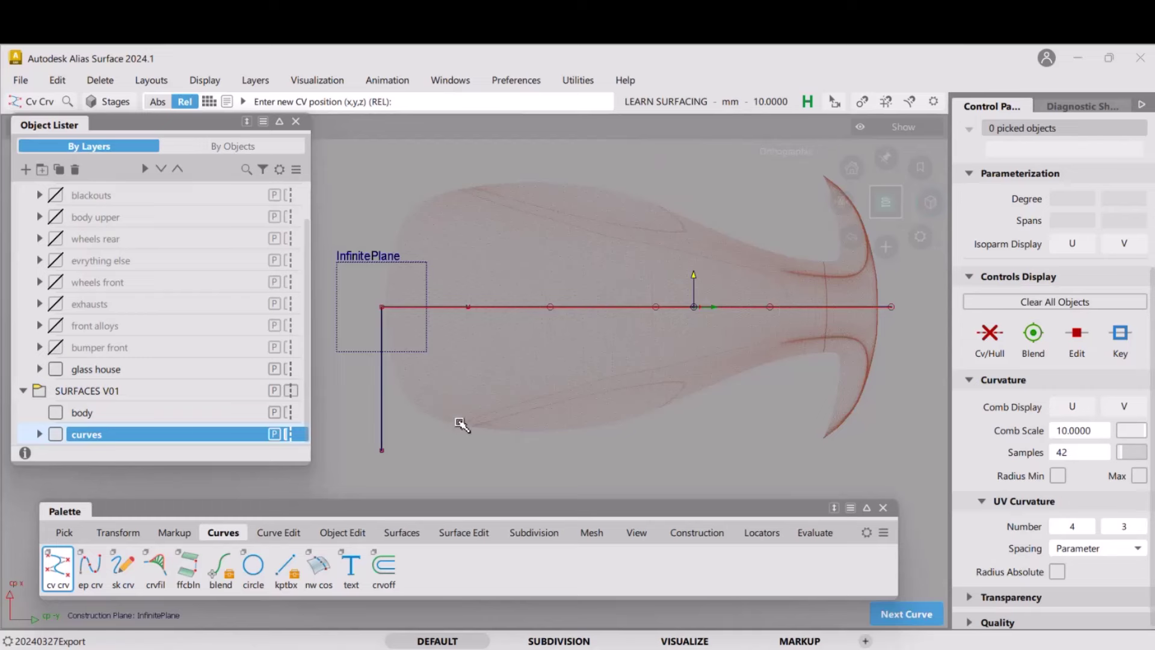
# Try to extend the new straight line past its end on the centre curve
pyautogui.keyDown('ctrl'); pyautogui.keyDown('shift'); pyautogui.moveTo(459, 422); pyautogui.dragTo(507, 449); pyautogui.keyUp('shift'); pyautogui.keyUp('ctrl')
pyautogui.moveTo(416, 424); pyautogui.dragTo(367, 460)
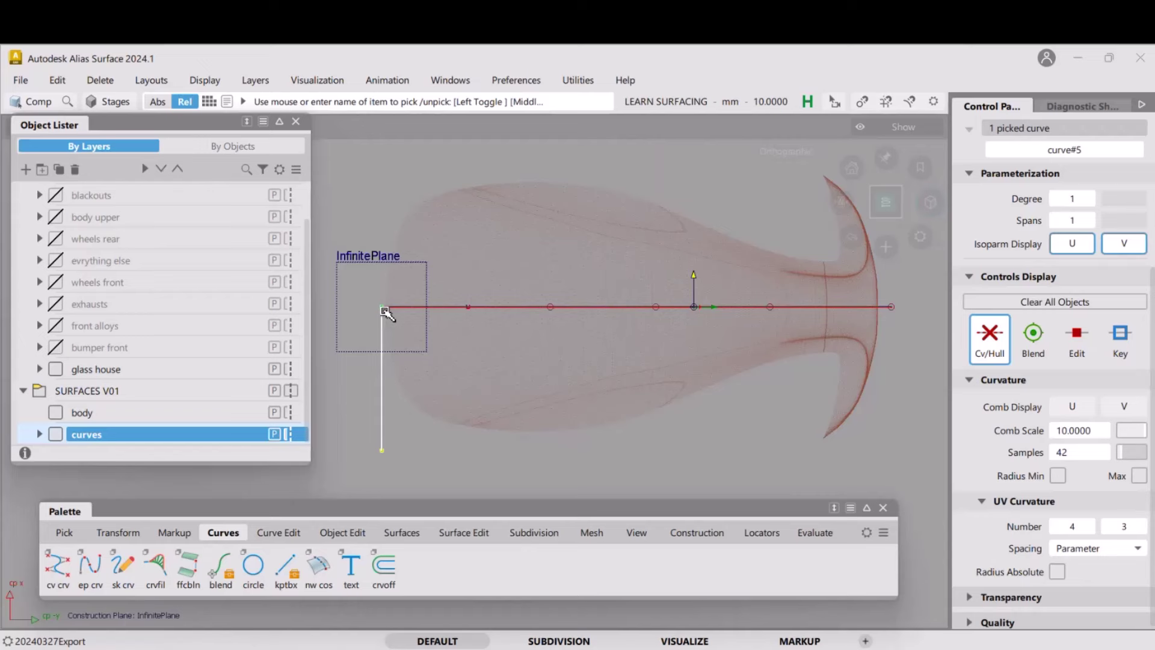
pyautogui.click(386, 313)
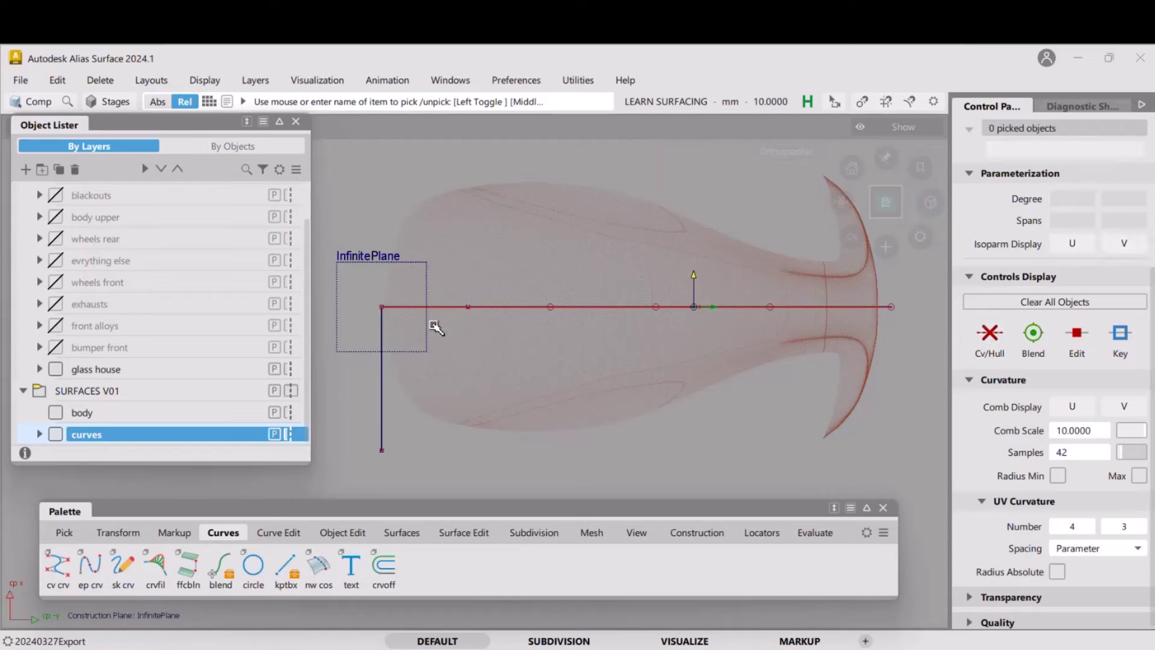
pyautogui.hotkey('ctrl', 'e')
pyautogui.click(383, 327)
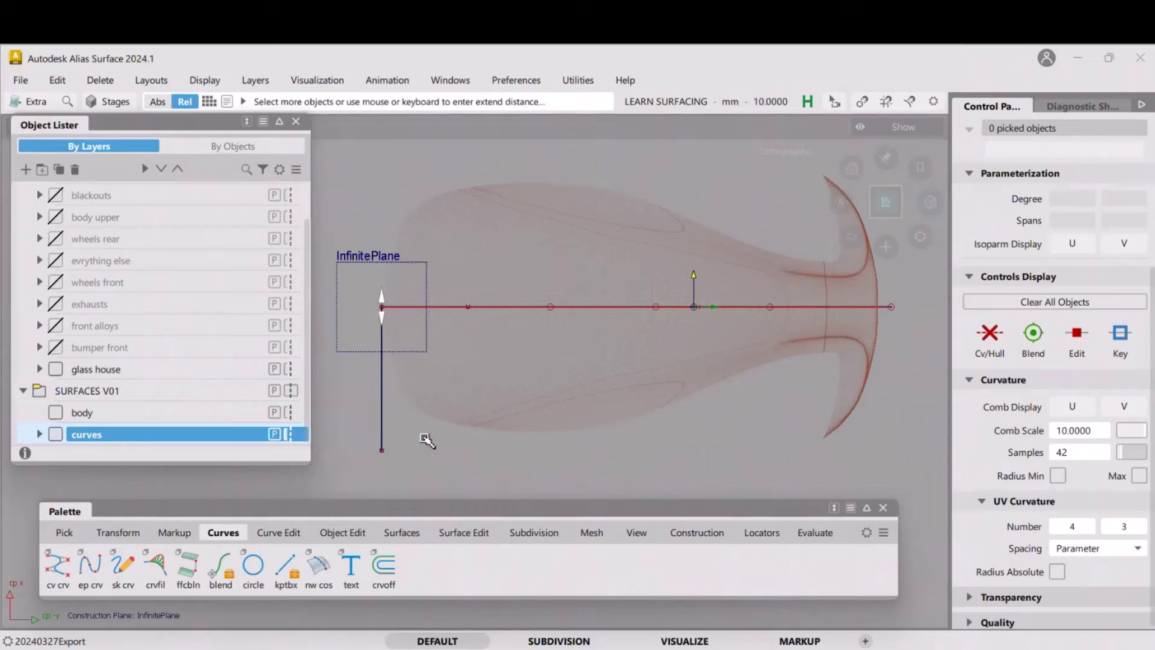
pyautogui.moveTo(427, 441); pyautogui.dragTo(459, 377)
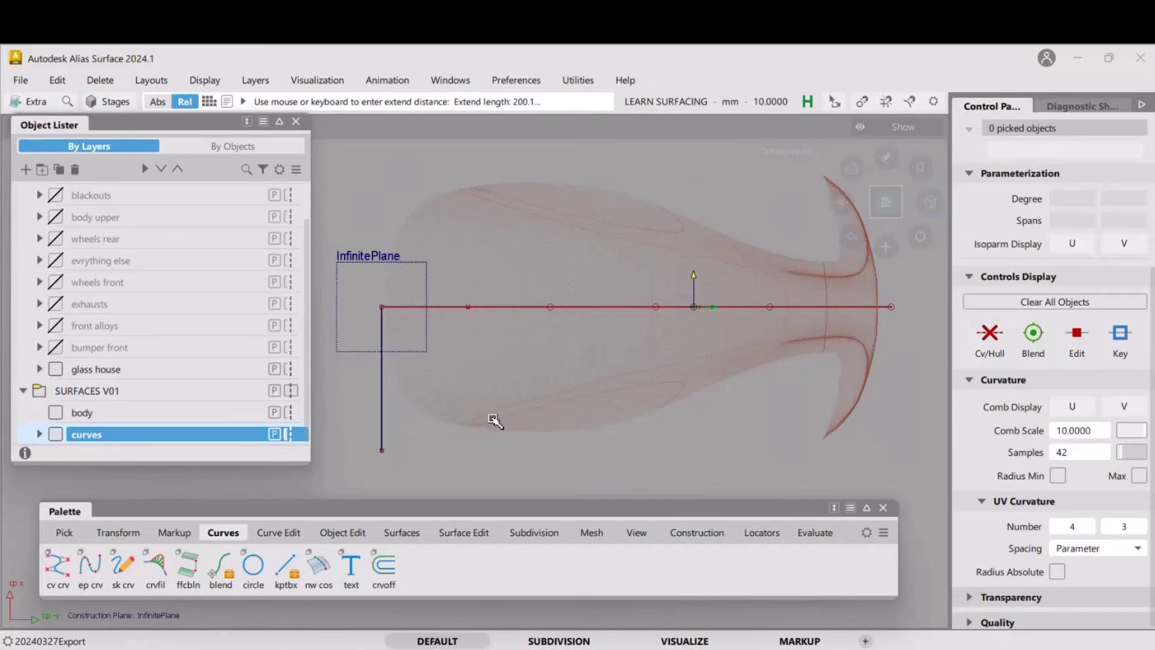
pyautogui.keyDown('ctrl'); pyautogui.keyDown('shift'); pyautogui.moveTo(494, 419); pyautogui.dragTo(478, 411); pyautogui.keyUp('shift'); pyautogui.keyUp('ctrl')
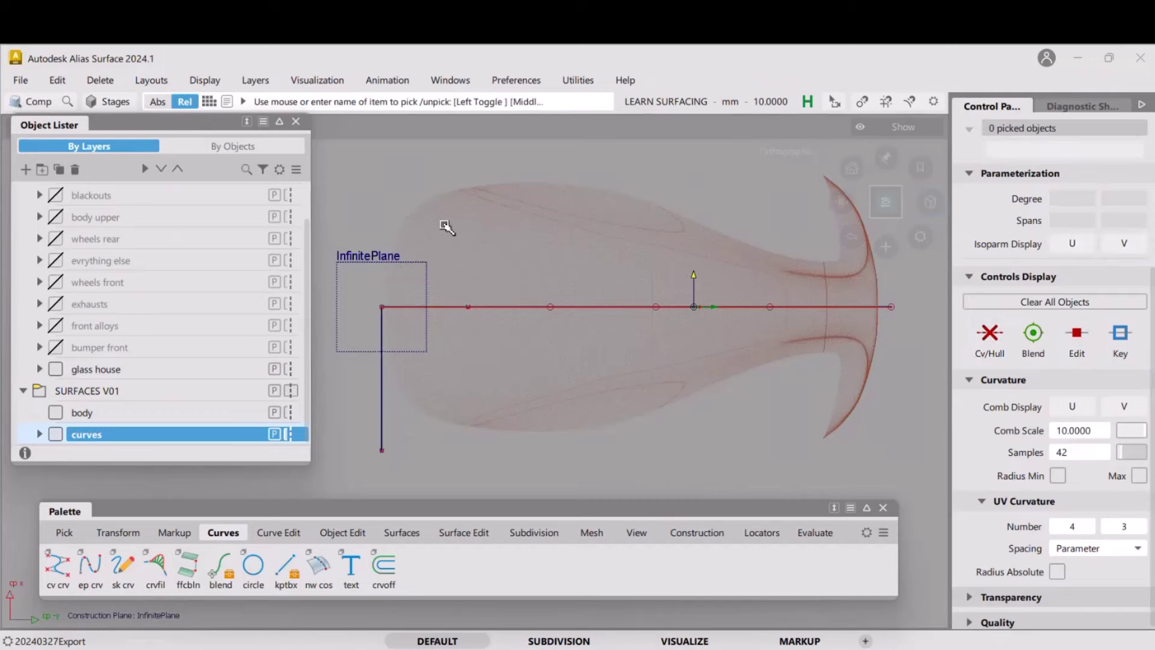
# Turn on symmetry for the curves layer to see the straight line mirrored, and switch it off again
pyautogui.keyDown('ctrl'); pyautogui.keyDown('shift'); pyautogui.moveTo(391, 405); pyautogui.dragTo(425, 424); pyautogui.keyUp('shift'); pyautogui.keyUp('ctrl')
pyautogui.click(381, 415)
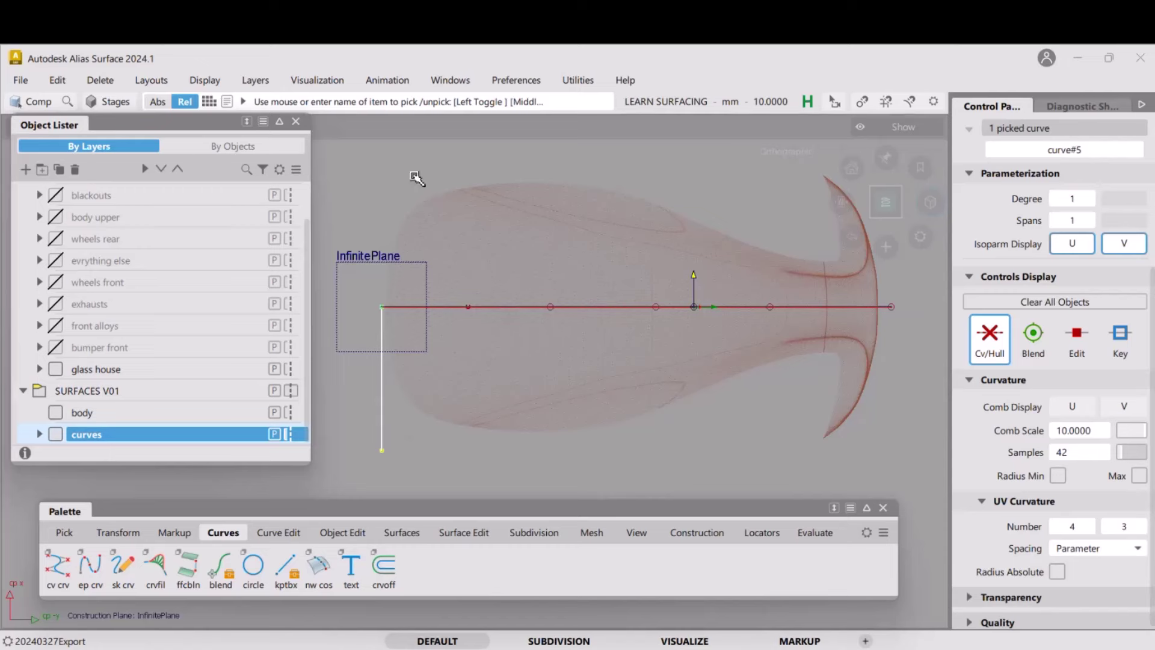
pyautogui.click(294, 434)
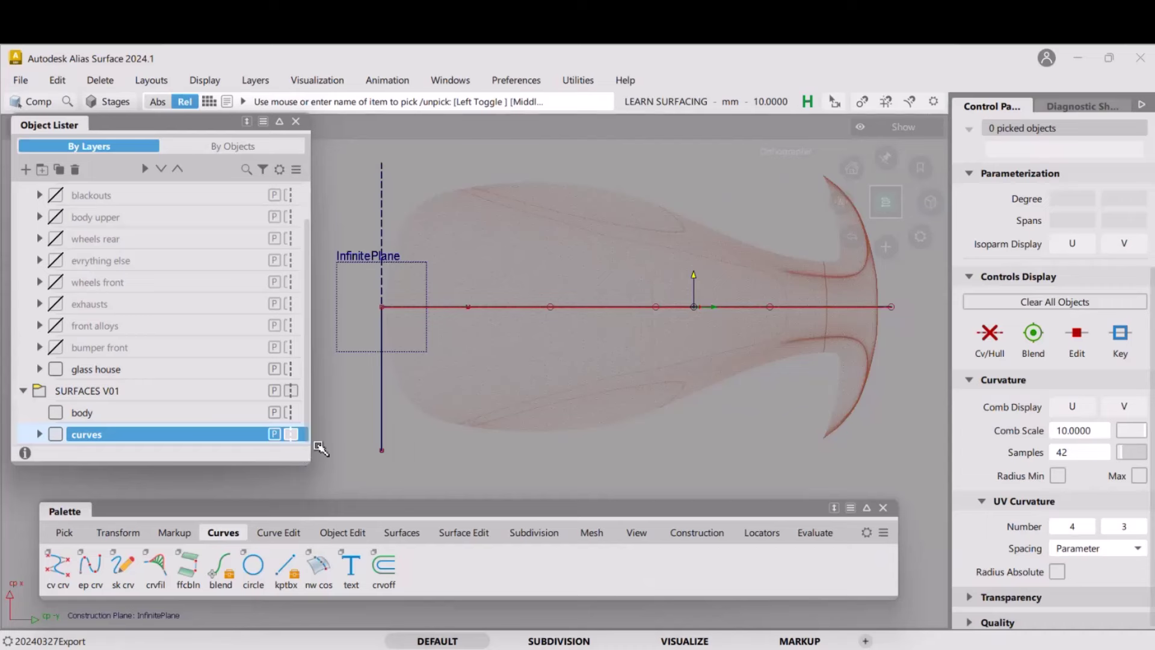
pyautogui.click(290, 433)
# Apply the Symmetric Modeling constraint to the straight line, flipping the master side so it spans both sides of the centre curve
pyautogui.keyDown('ctrl'); pyautogui.keyDown('shift'); pyautogui.moveTo(413, 388); pyautogui.dragTo(452, 403); pyautogui.keyUp('shift'); pyautogui.keyUp('ctrl')
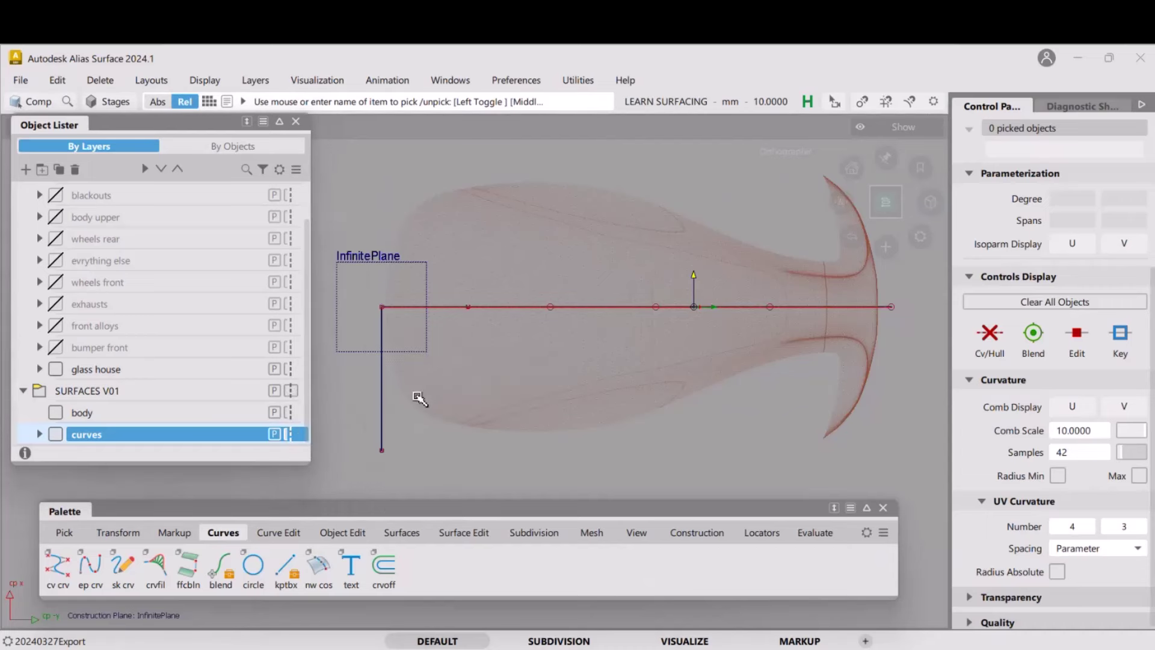
pyautogui.click(377, 409)
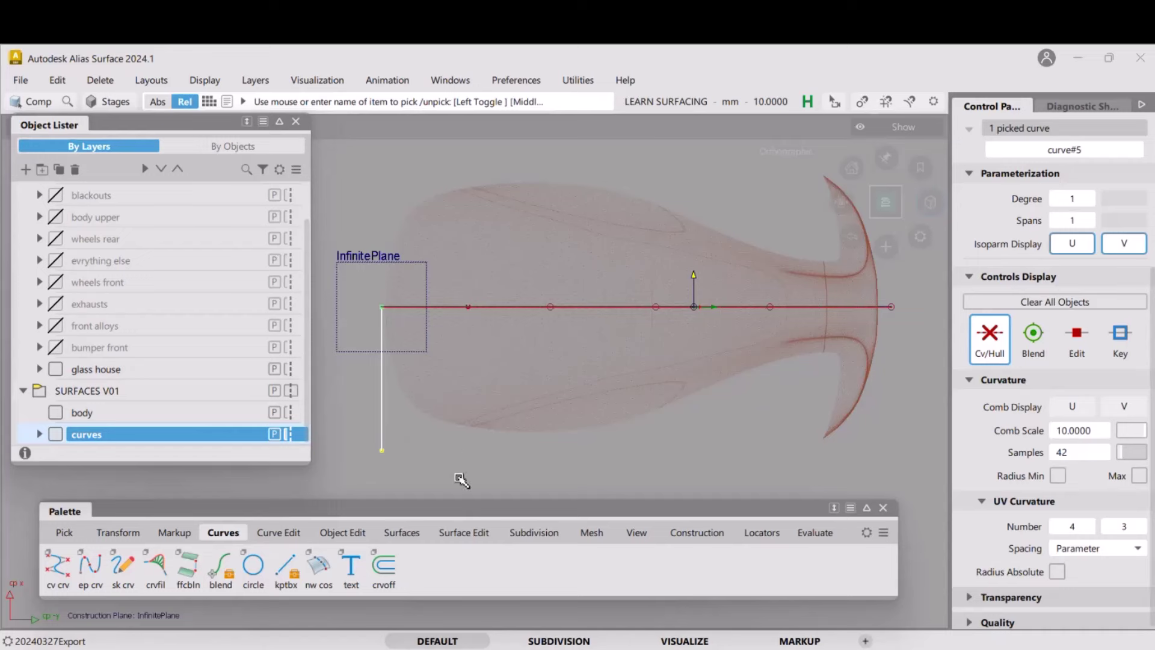
pyautogui.click(337, 535)
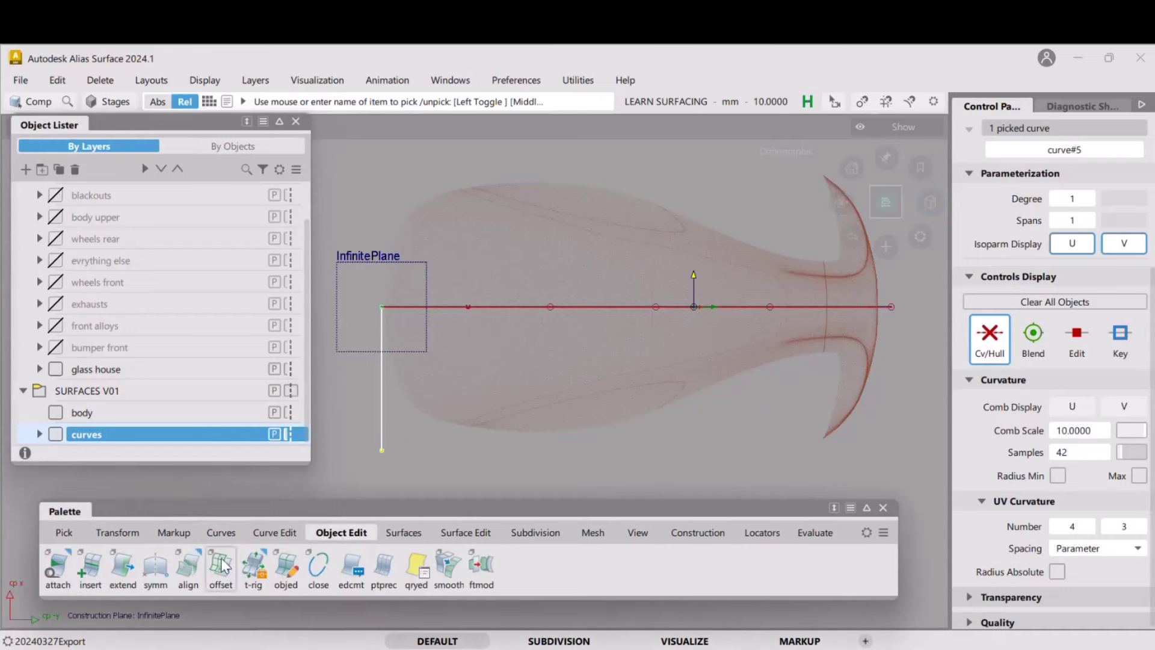
pyautogui.click(154, 565)
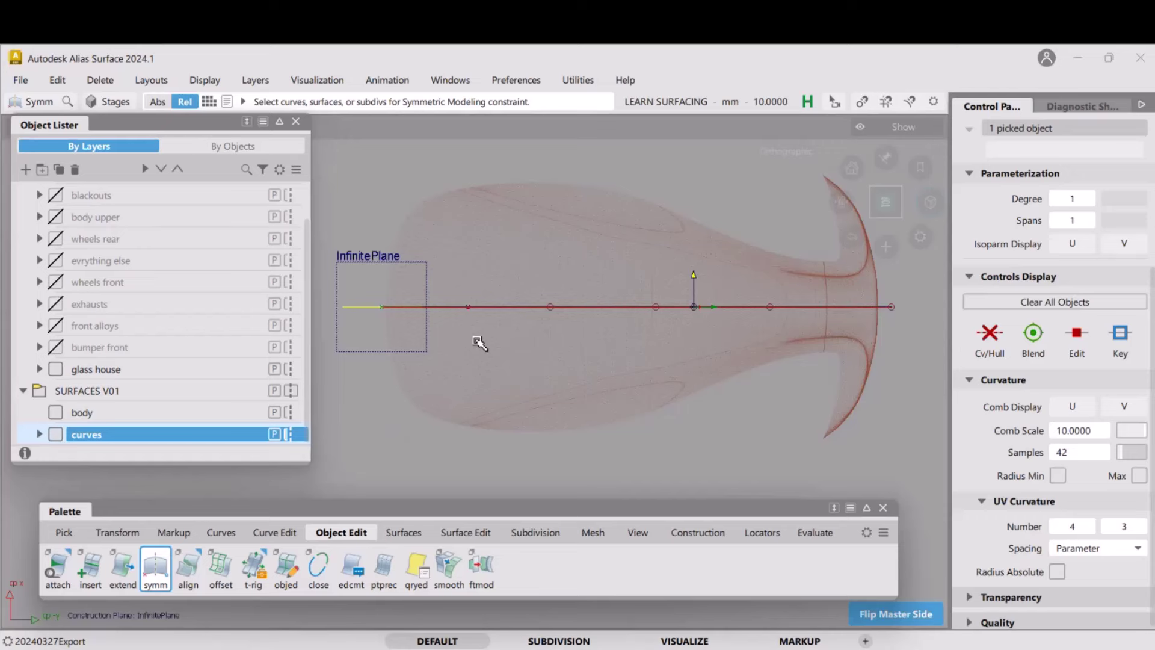
pyautogui.click(895, 617)
pyautogui.keyDown('ctrl'); pyautogui.keyDown('shift'); pyautogui.moveTo(577, 446); pyautogui.dragTo(572, 368); pyautogui.keyUp('shift'); pyautogui.keyUp('ctrl')
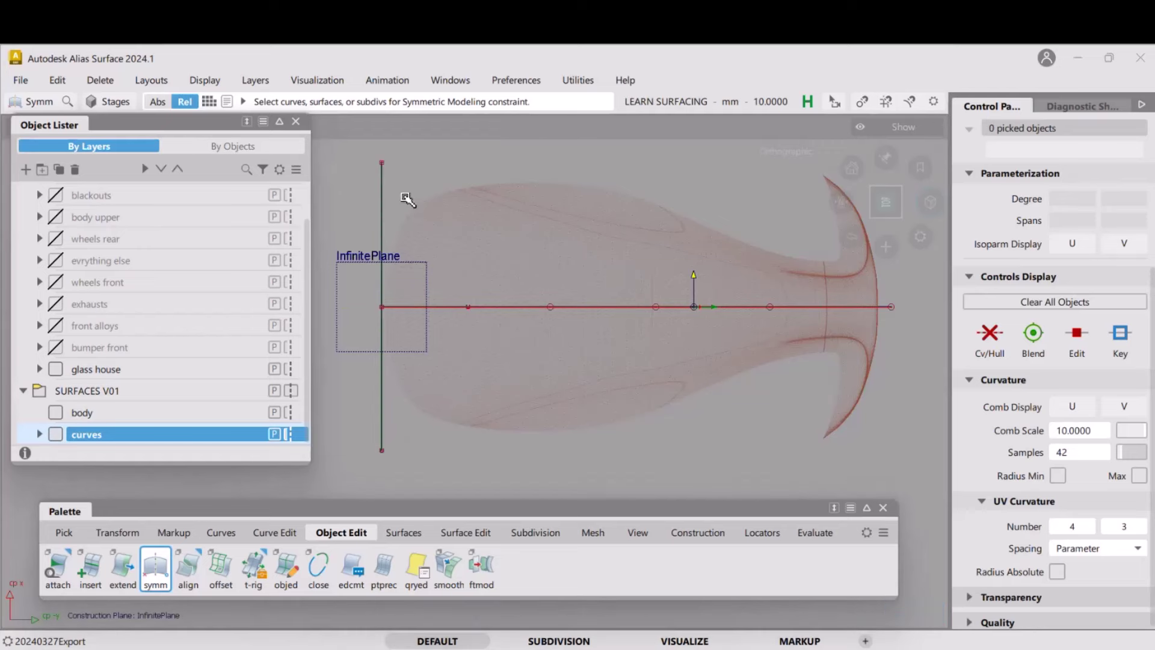
# Raise the symmetric front line to degree 3 with a single span
pyautogui.keyDown('ctrl'); pyautogui.keyDown('shift'); pyautogui.moveTo(405, 361); pyautogui.dragTo(421, 404); pyautogui.keyUp('shift'); pyautogui.keyUp('ctrl')
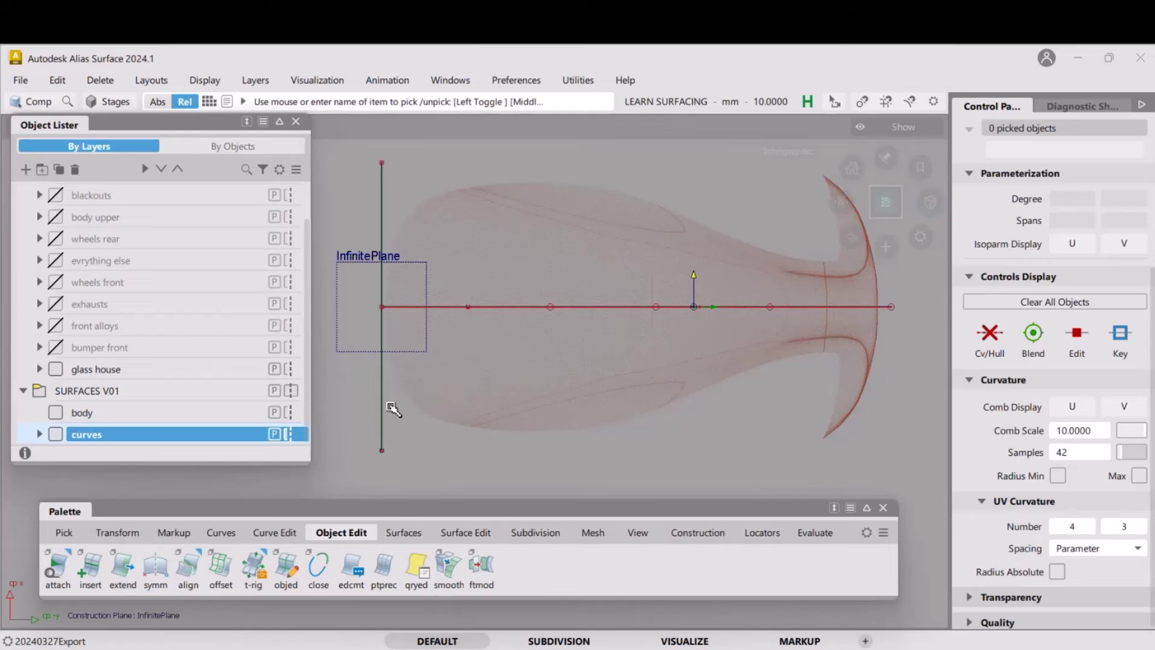
pyautogui.click(394, 406)
pyautogui.press('p')
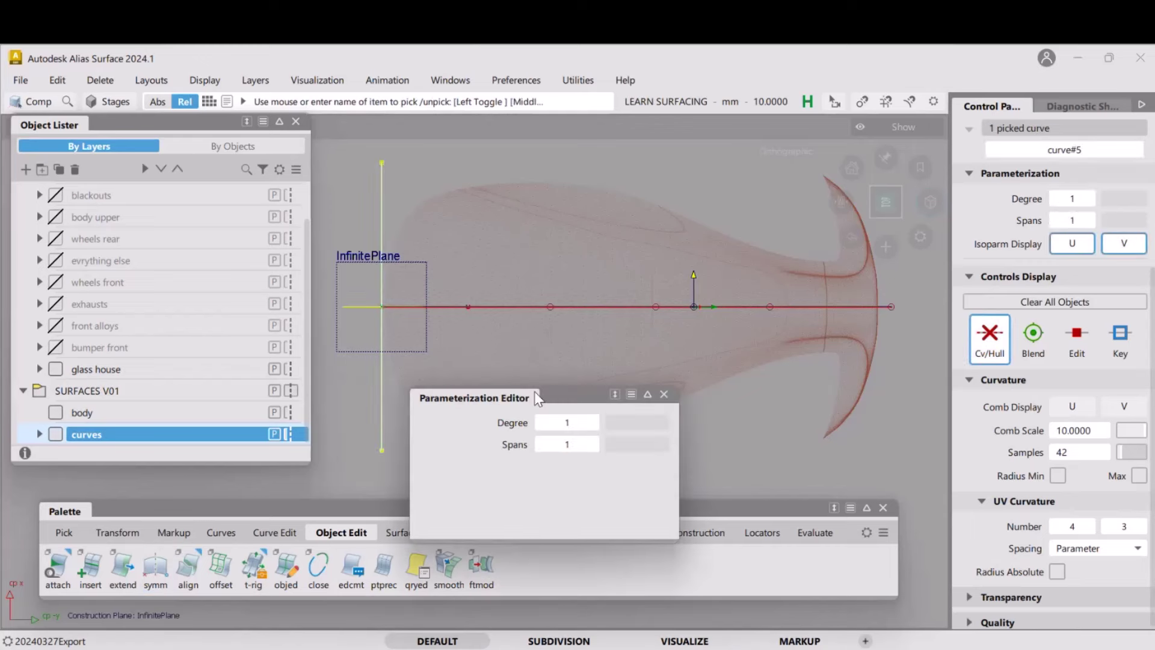
pyautogui.click(592, 422)
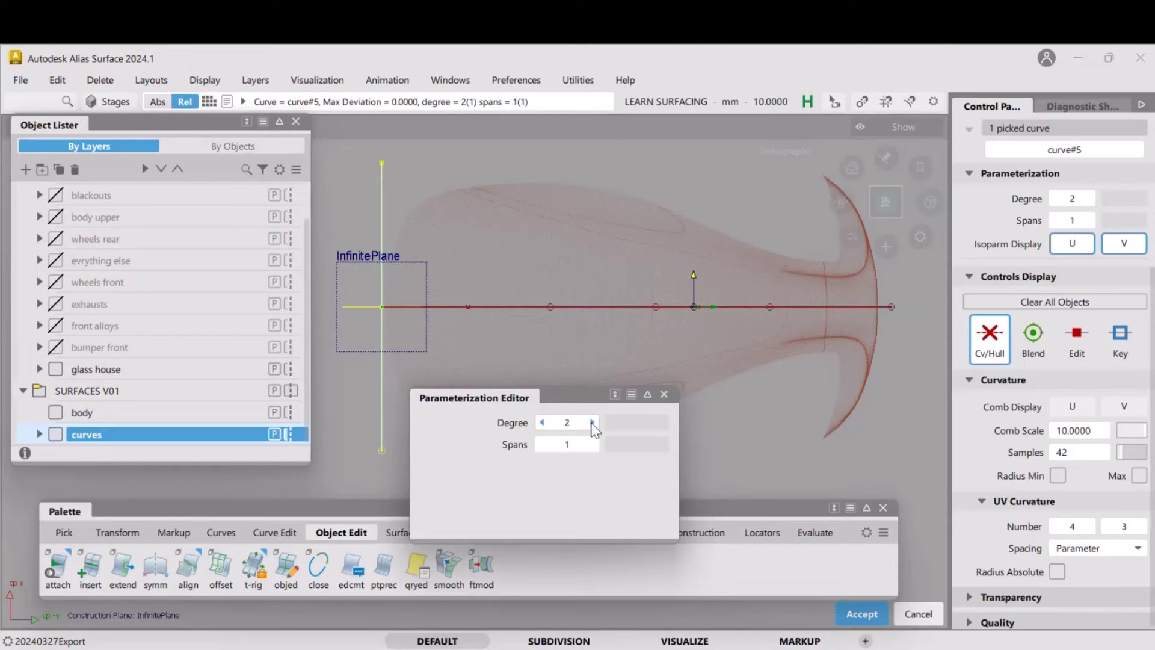
pyautogui.keyDown('ctrl'); pyautogui.keyDown('shift'); pyautogui.moveTo(581, 334); pyautogui.dragTo(592, 368); pyautogui.keyUp('shift'); pyautogui.keyUp('ctrl')
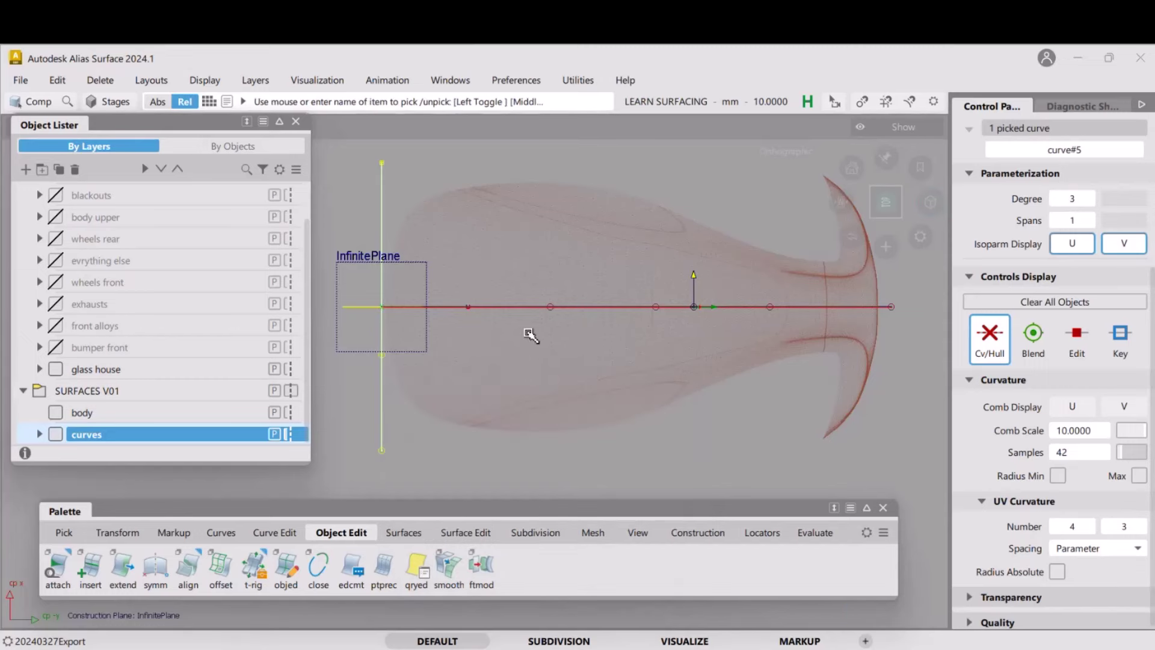
pyautogui.click(475, 362)
# Move the symmetric front curve's inner CV outward along the line, to about midway between the centre and the outer end
pyautogui.keyDown('alt'); pyautogui.keyDown('shift'); pyautogui.moveTo(472, 362); pyautogui.dragTo(565, 335, button='middle'); pyautogui.keyUp('shift'); pyautogui.keyUp('alt')
pyautogui.keyDown('alt'); pyautogui.keyDown('shift'); pyautogui.moveTo(560, 306); pyautogui.dragTo(551, 320, button='right'); pyautogui.keyUp('shift'); pyautogui.keyUp('alt')
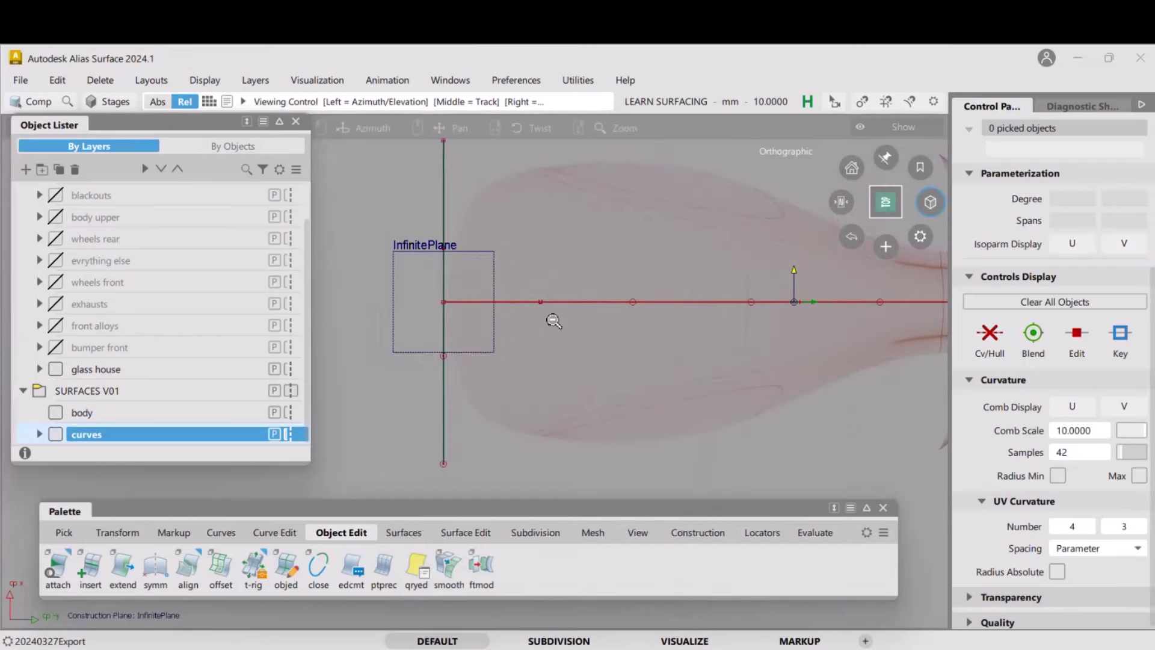
pyautogui.keyDown('alt'); pyautogui.keyDown('shift'); pyautogui.moveTo(551, 320); pyautogui.dragTo(624, 335, button='middle'); pyautogui.keyUp('shift'); pyautogui.keyUp('alt')
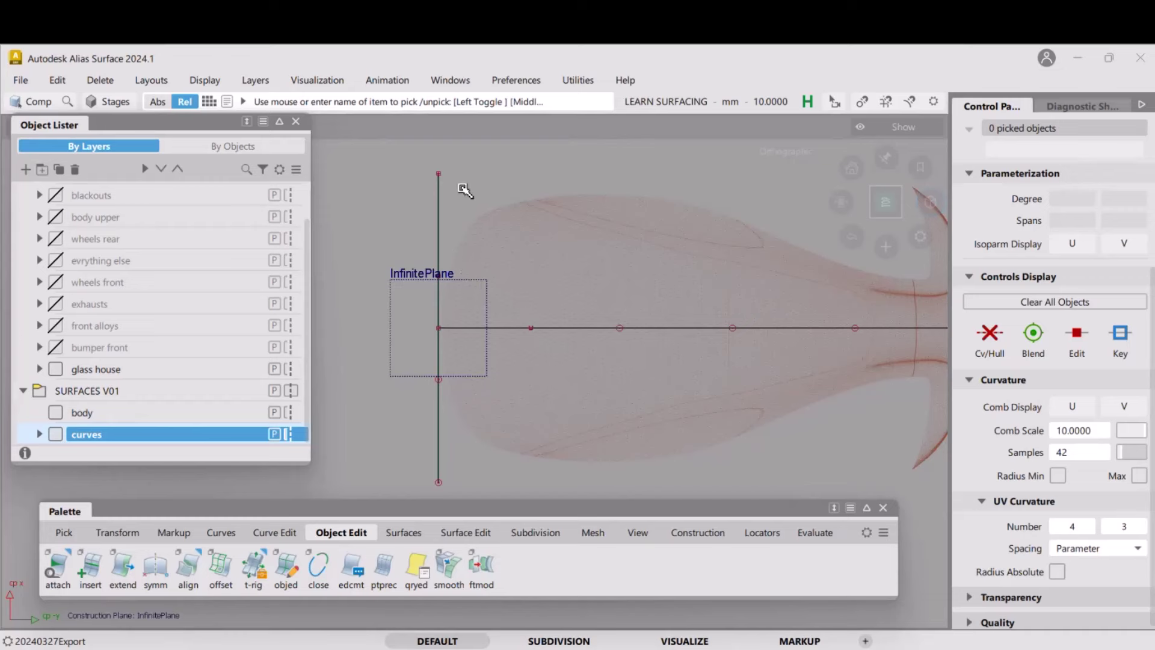
pyautogui.click(439, 381)
pyautogui.keyDown('ctrl'); pyautogui.keyDown('shift'); pyautogui.moveTo(439, 381); pyautogui.dragTo(401, 408, button='middle'); pyautogui.keyUp('shift'); pyautogui.keyUp('ctrl')
pyautogui.moveTo(353, 319); pyautogui.dragTo(352, 355)
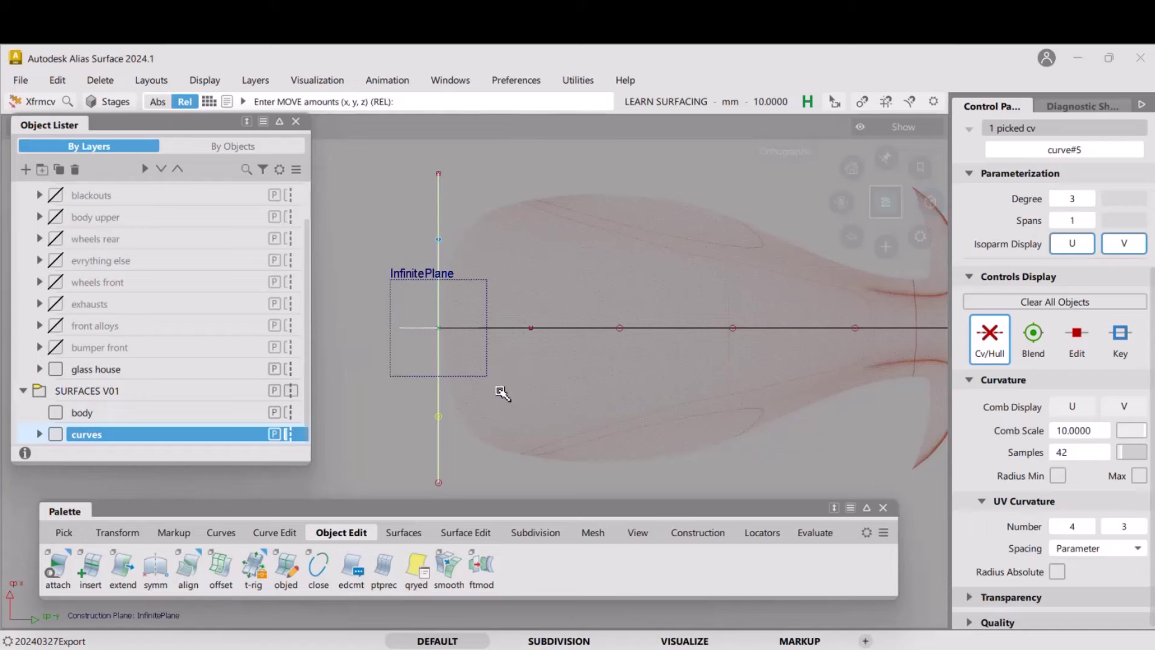
pyautogui.moveTo(387, 421); pyautogui.dragTo(383, 408)
# Try bowing the front curve by moving its inner CV rearward over the glass house, and undo the move
pyautogui.moveTo(397, 414); pyautogui.dragTo(407, 414, button='middle')
pyautogui.moveTo(410, 415); pyautogui.dragTo(545, 415)
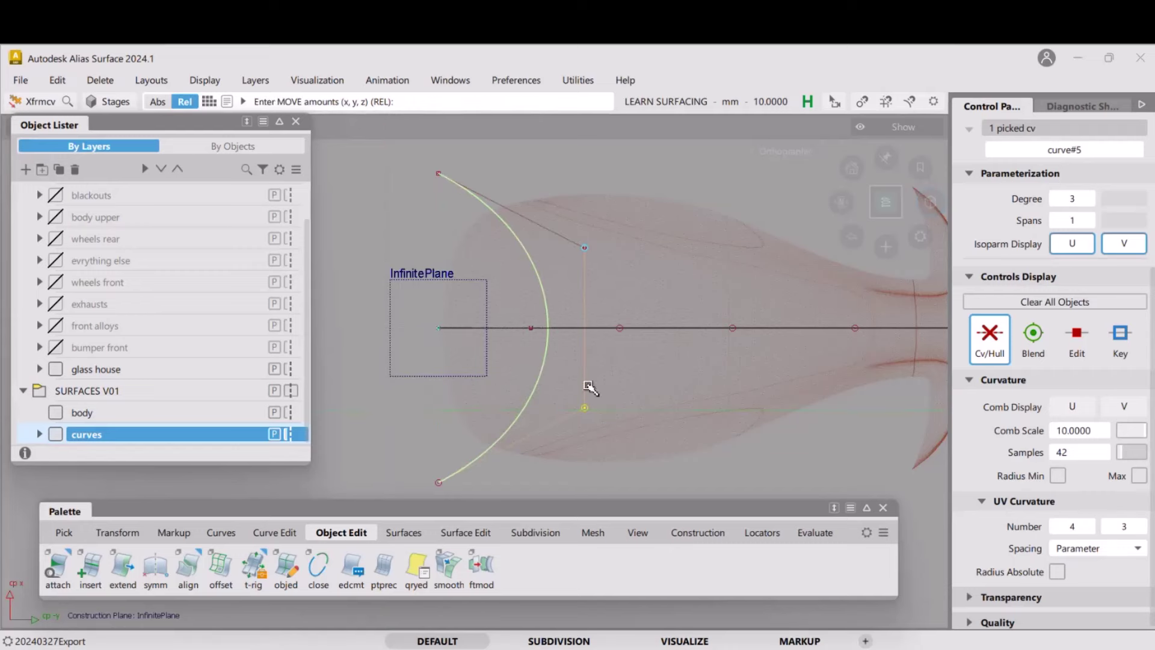
pyautogui.hotkey('ctrl', 'z')
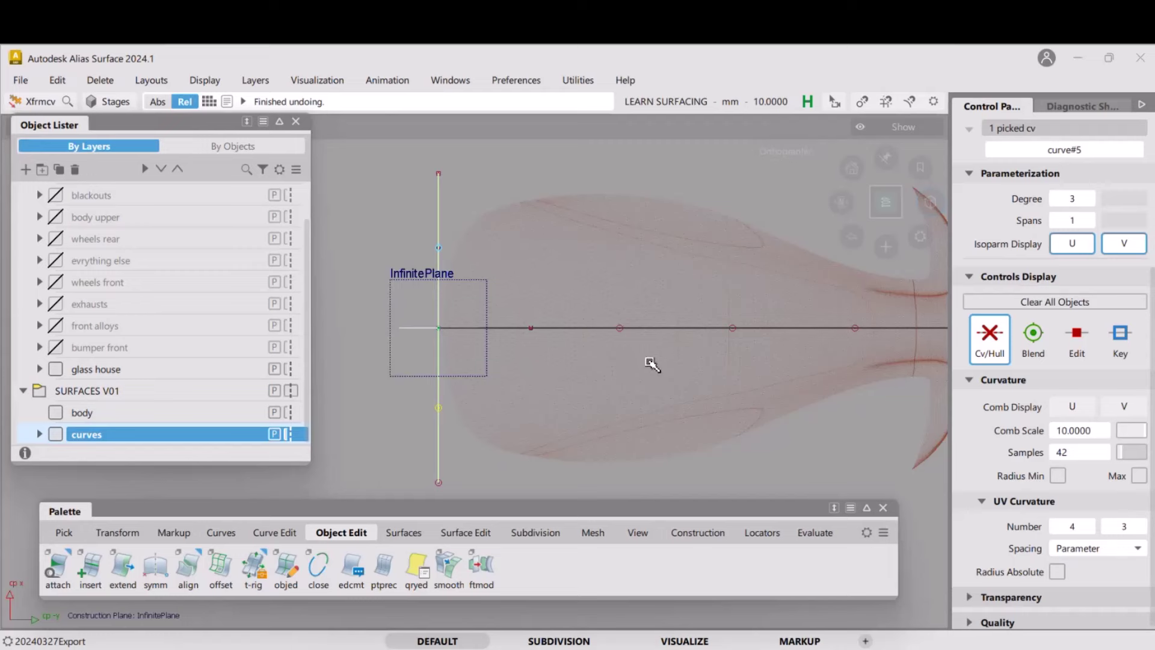
# Move the front curve's outer end CV rearward and inward so the curve bends around the front of the glass house
pyautogui.keyDown('ctrl'); pyautogui.keyDown('shift'); pyautogui.moveTo(617, 408); pyautogui.dragTo(585, 359); pyautogui.keyUp('shift'); pyautogui.keyUp('ctrl')
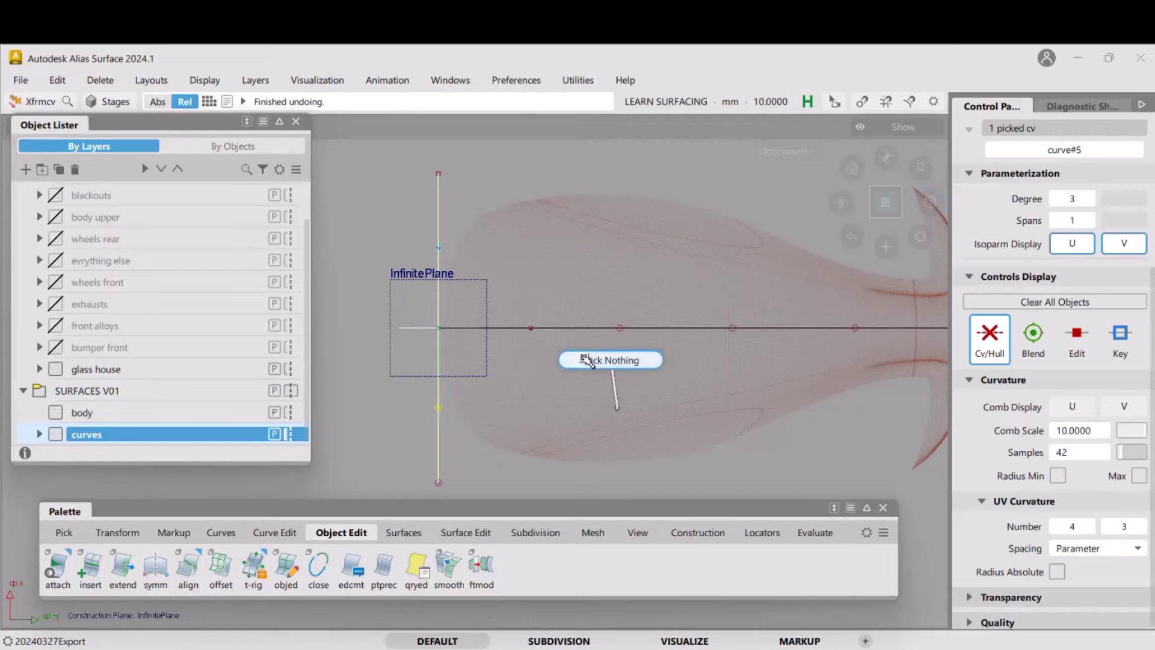
pyautogui.click(442, 483)
pyautogui.moveTo(391, 456); pyautogui.dragTo(427, 429)
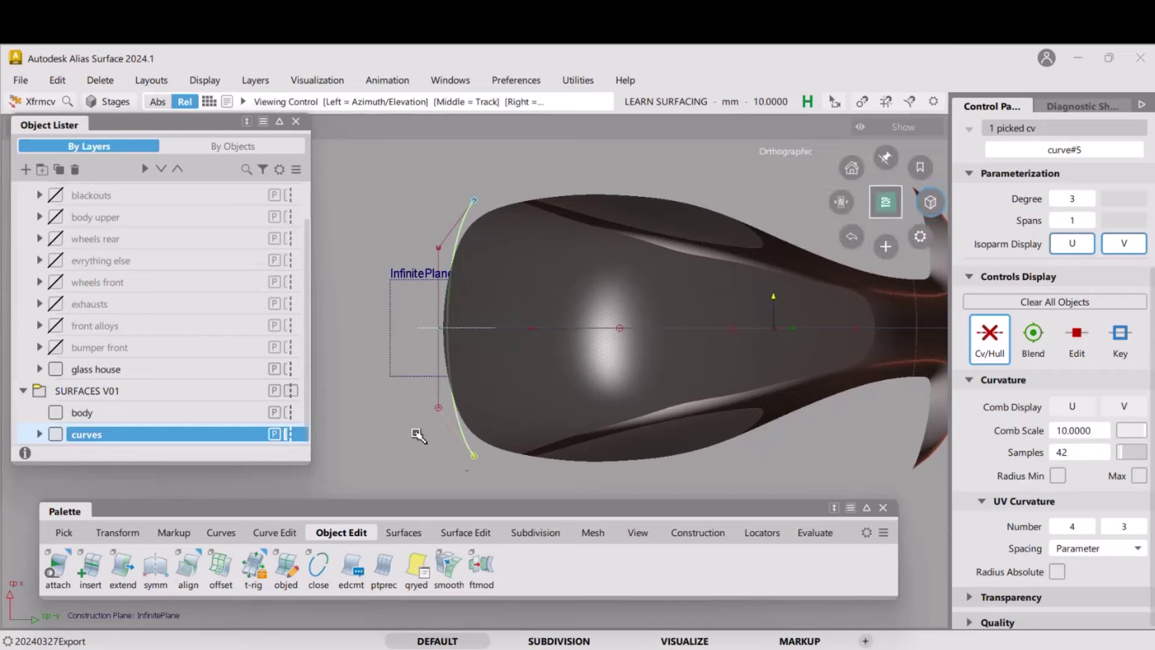
pyautogui.keyDown('alt'); pyautogui.keyDown('shift'); pyautogui.moveTo(415, 433); pyautogui.dragTo(447, 462, button='right'); pyautogui.keyUp('shift'); pyautogui.keyUp('alt')
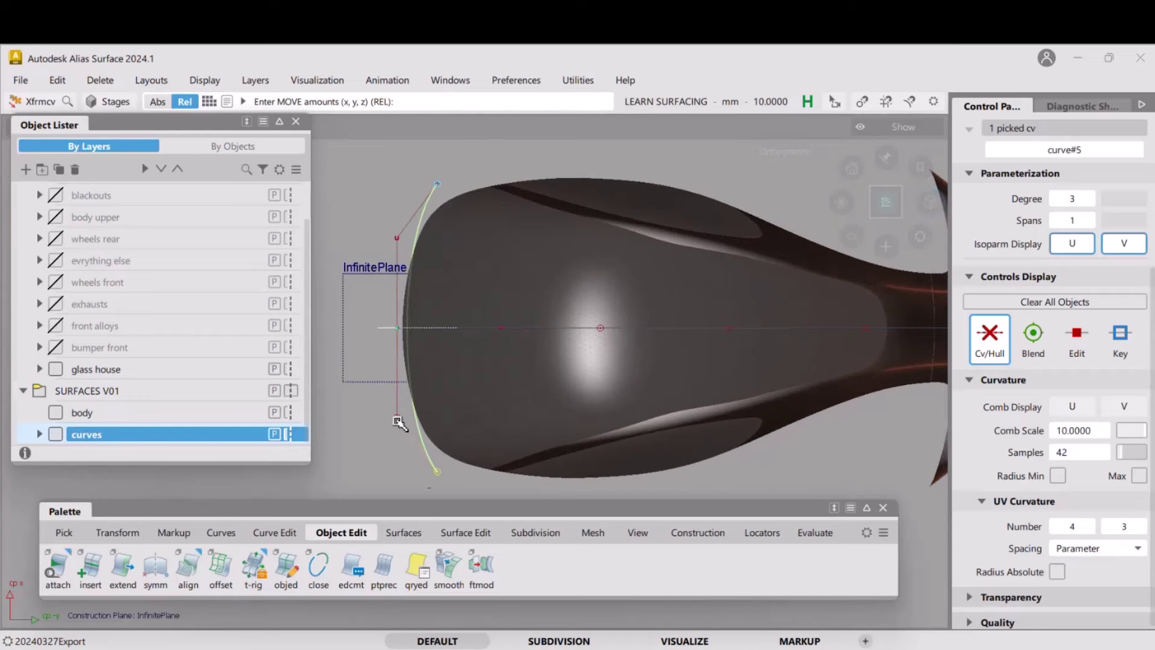
# Fine-tune the front curve's inner and outer end CVs so the curve follows the front outline of the glass house
pyautogui.moveTo(405, 443); pyautogui.dragTo(387, 402)
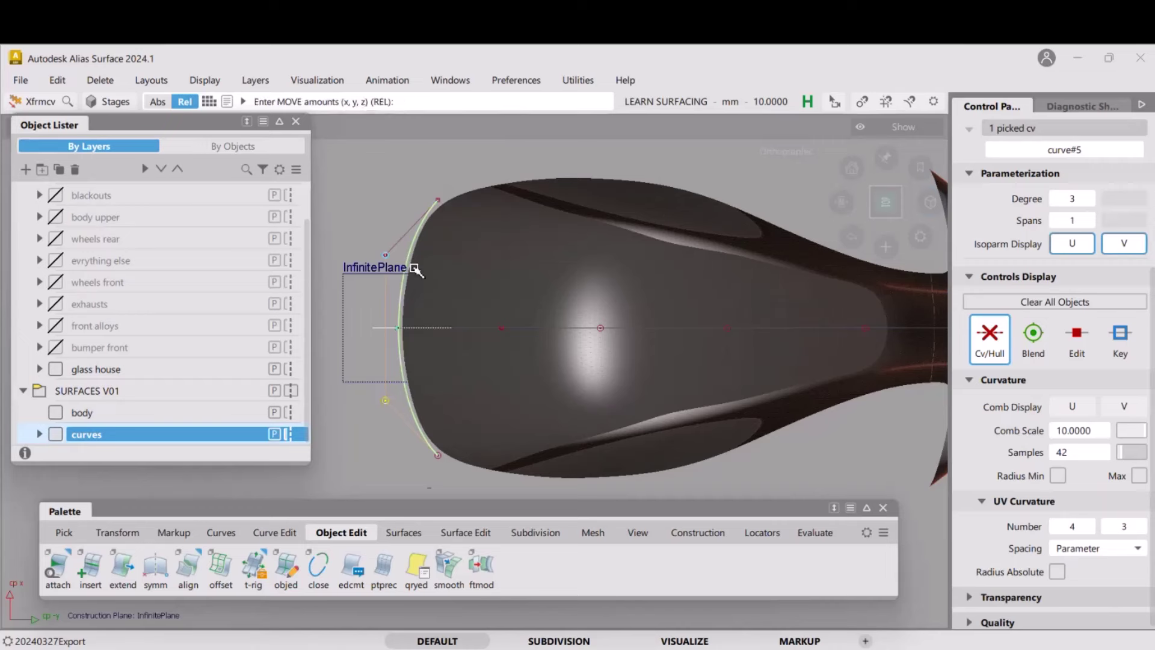
pyautogui.click(440, 456)
pyautogui.moveTo(438, 453); pyautogui.dragTo(438, 455)
pyautogui.moveTo(385, 401); pyautogui.dragTo(391, 405)
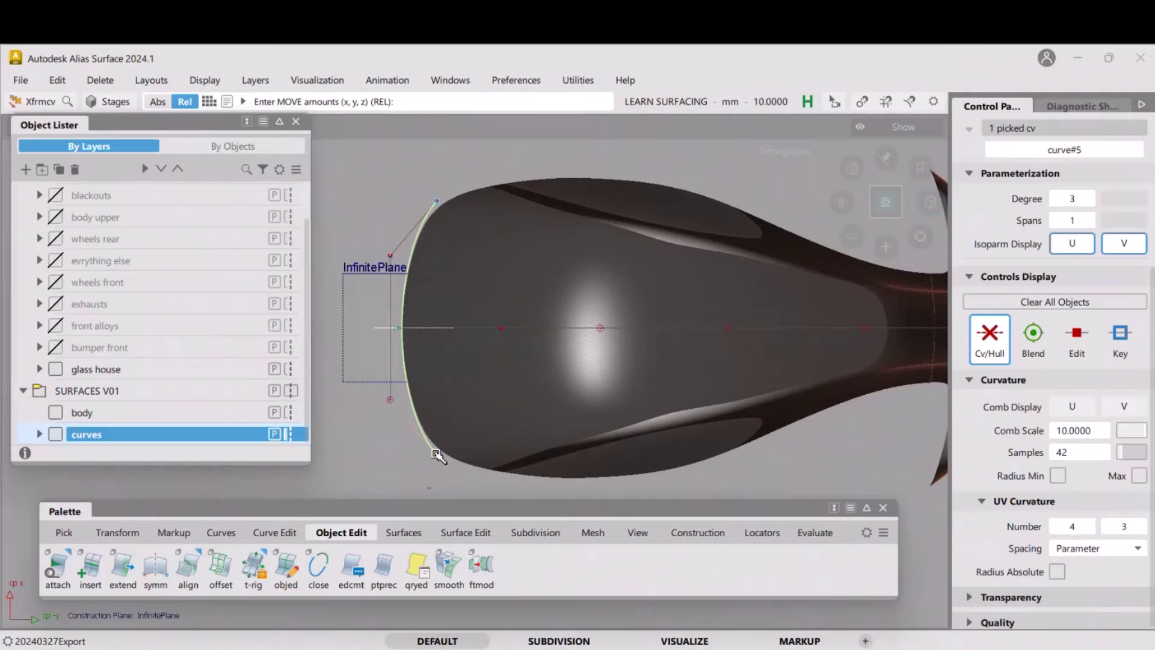
pyautogui.moveTo(437, 454); pyautogui.dragTo(439, 452)
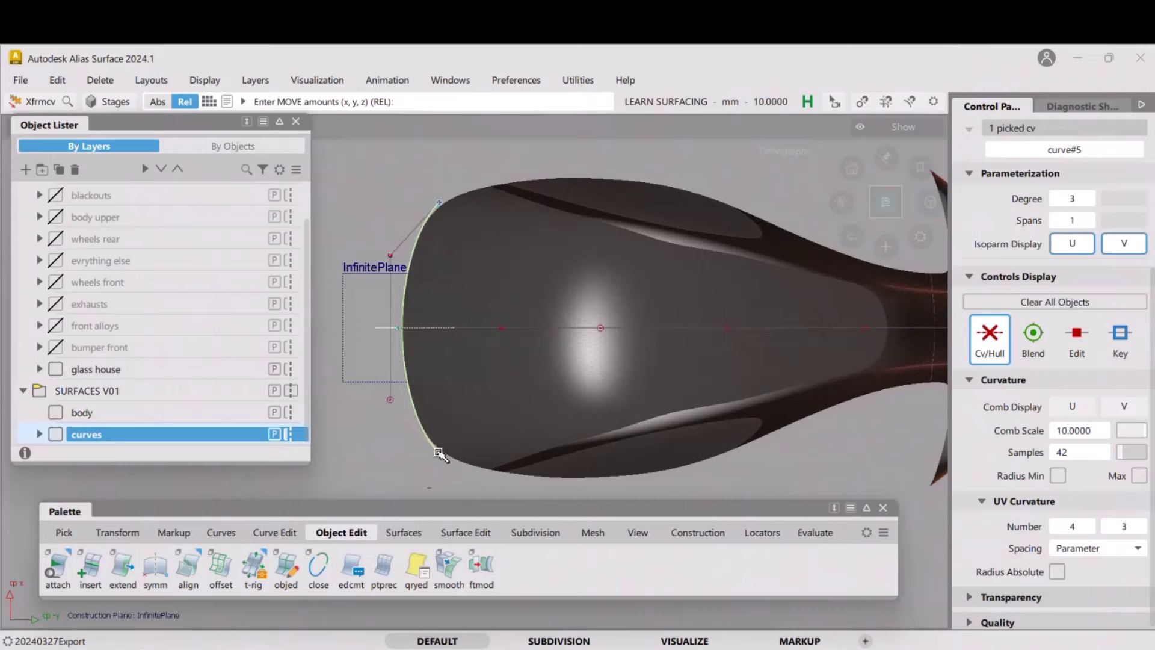
pyautogui.click(621, 383)
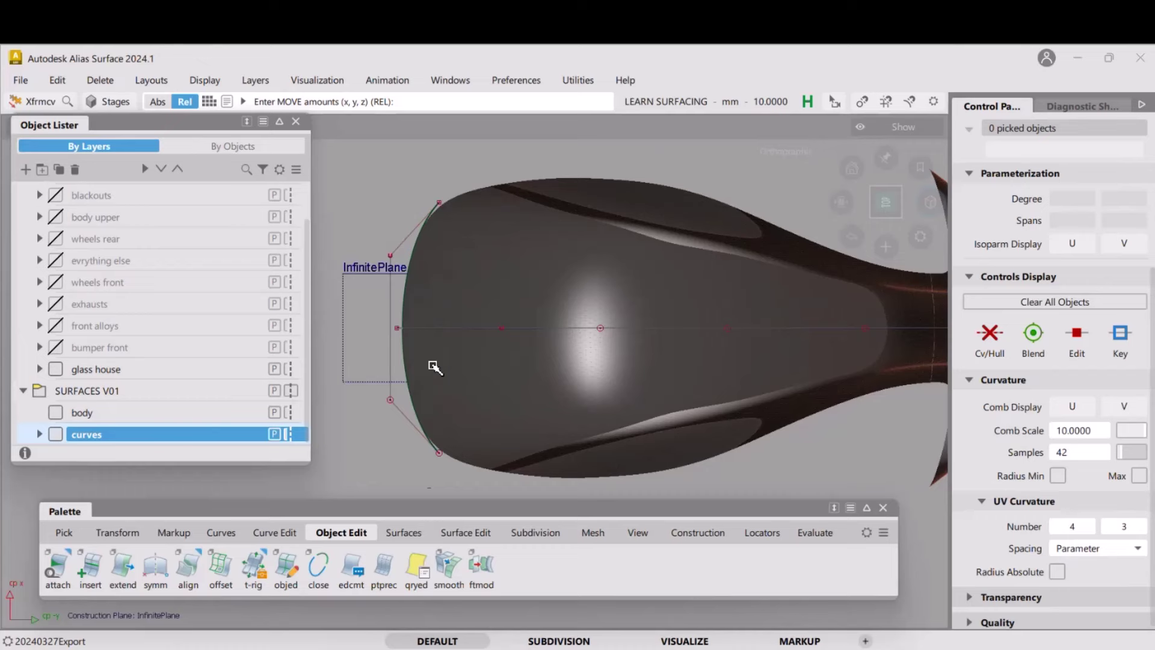
# Examine the front and centre curves against the glass house mesh from several angles, including towards the tail end
pyautogui.keyDown('alt'); pyautogui.keyDown('shift'); pyautogui.moveTo(501, 373); pyautogui.dragTo(602, 311); pyautogui.keyUp('shift'); pyautogui.keyUp('alt')
pyautogui.press('`')
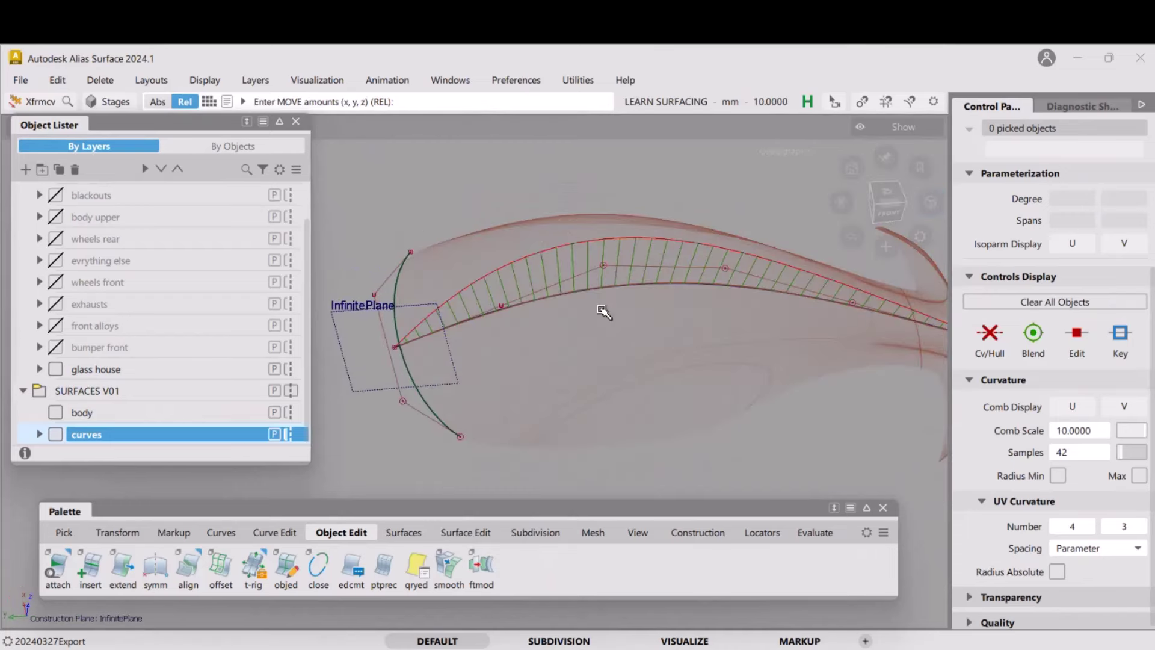
pyautogui.keyDown('ctrl'); pyautogui.keyDown('shift'); pyautogui.moveTo(465, 377); pyautogui.dragTo(506, 397); pyautogui.keyUp('shift'); pyautogui.keyUp('ctrl')
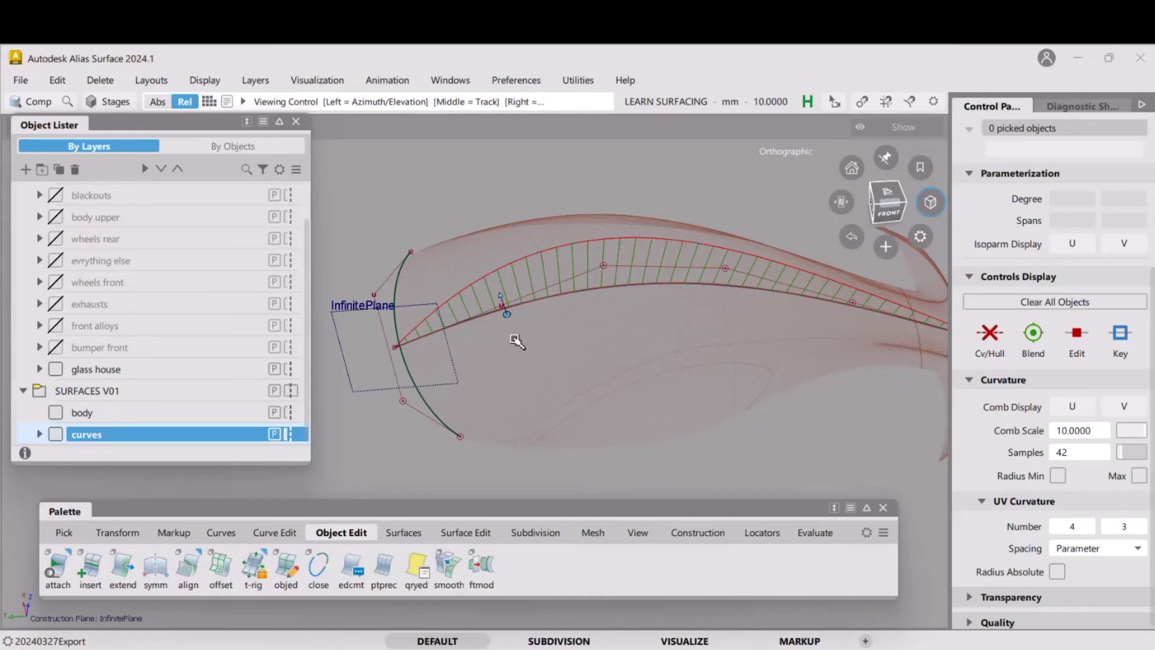
pyautogui.keyDown('alt'); pyautogui.keyDown('shift'); pyautogui.moveTo(516, 339); pyautogui.dragTo(674, 348, button='right'); pyautogui.keyUp('shift'); pyautogui.keyUp('alt')
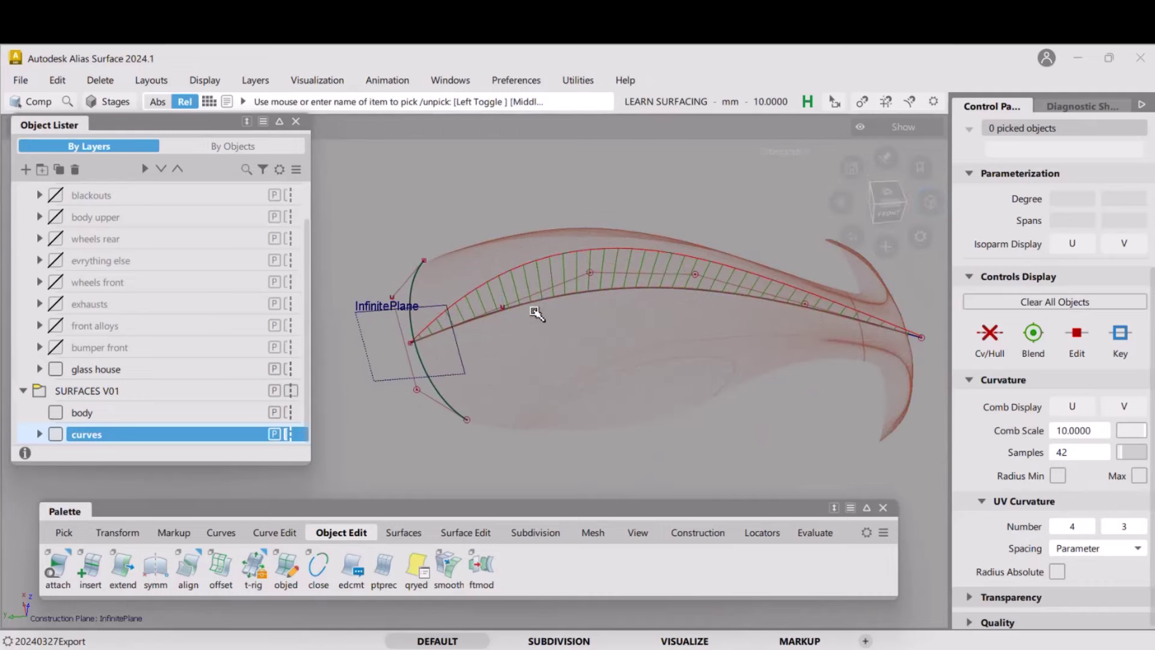
pyautogui.keyDown('alt'); pyautogui.keyDown('shift'); pyautogui.click(504, 308); pyautogui.keyUp('shift'); pyautogui.keyUp('alt')
pyautogui.moveTo(578, 341)
pyautogui.keyDown('alt'); pyautogui.keyDown('shift'); pyautogui.mouseDown()
pyautogui.moveTo(556, 273)
pyautogui.moveTo(539, 260)
pyautogui.moveTo(482, 333)
pyautogui.moveTo(498, 356)
pyautogui.moveTo(644, 391)
pyautogui.moveTo(593, 348)
pyautogui.moveTo(726, 366)
pyautogui.mouseUp(); pyautogui.keyUp('shift'); pyautogui.keyUp('alt')
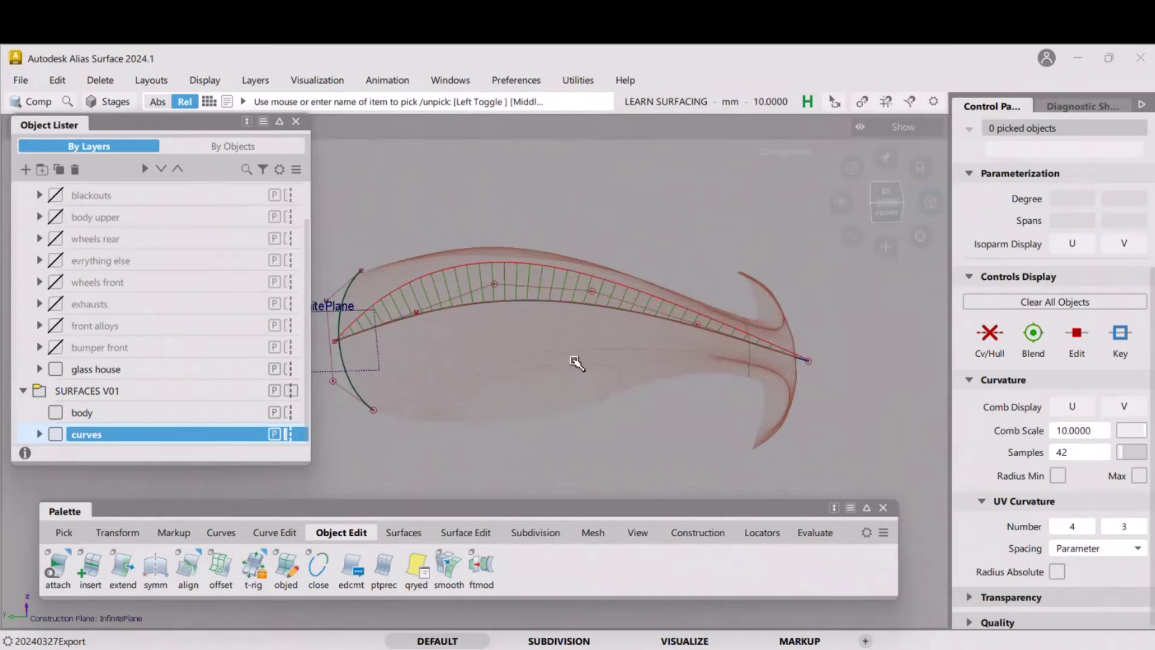
pyautogui.moveTo(576, 362)
pyautogui.keyDown('alt'); pyautogui.keyDown('shift'); pyautogui.mouseDown()
pyautogui.moveTo(640, 245)
pyautogui.moveTo(603, 321)
pyautogui.moveTo(539, 370)
pyautogui.mouseUp(); pyautogui.keyUp('shift'); pyautogui.keyUp('alt')
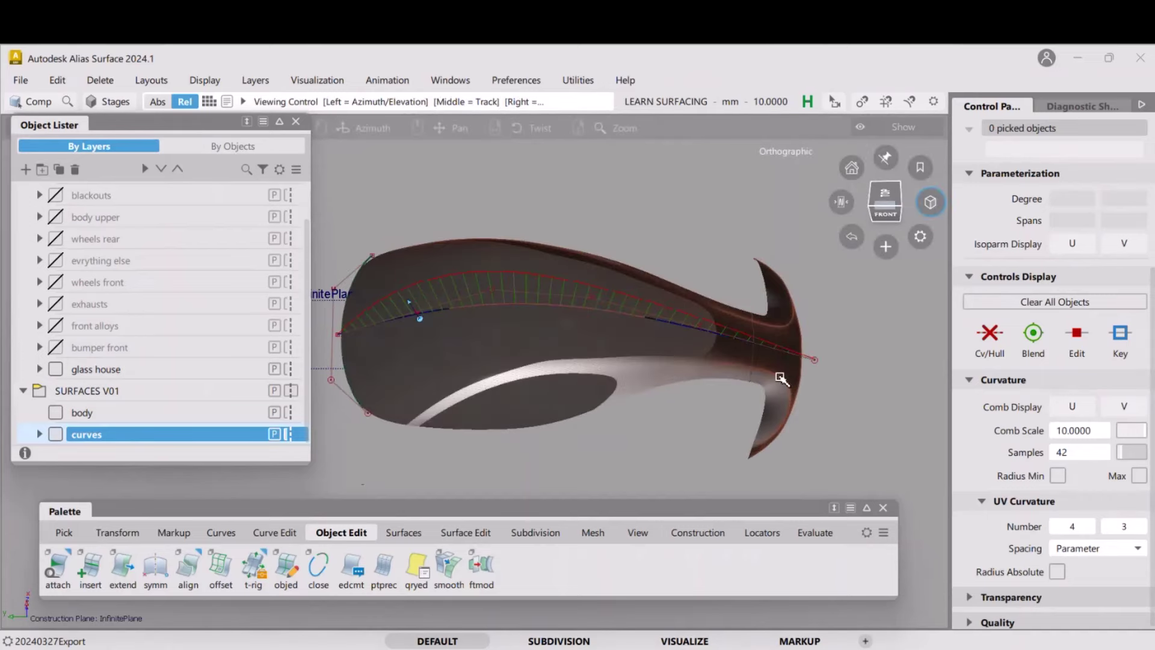
pyautogui.keyDown('alt'); pyautogui.keyDown('shift'); pyautogui.moveTo(780, 378); pyautogui.dragTo(726, 363); pyautogui.keyUp('shift'); pyautogui.keyUp('alt')
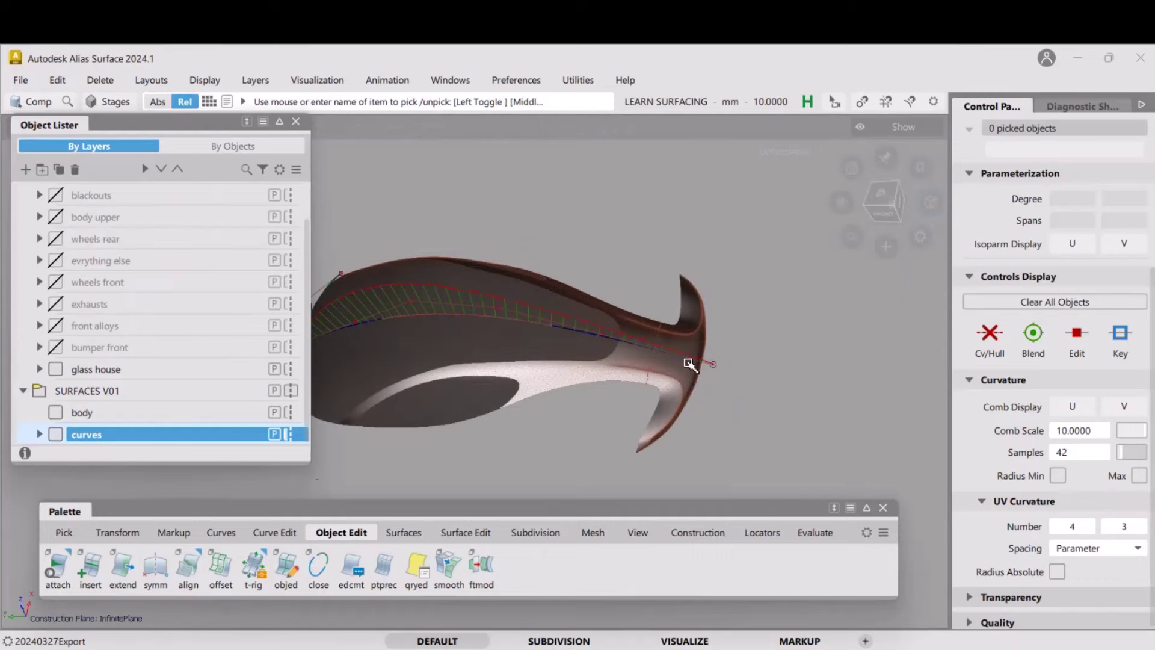
pyautogui.hotkey('shift', 'alt')
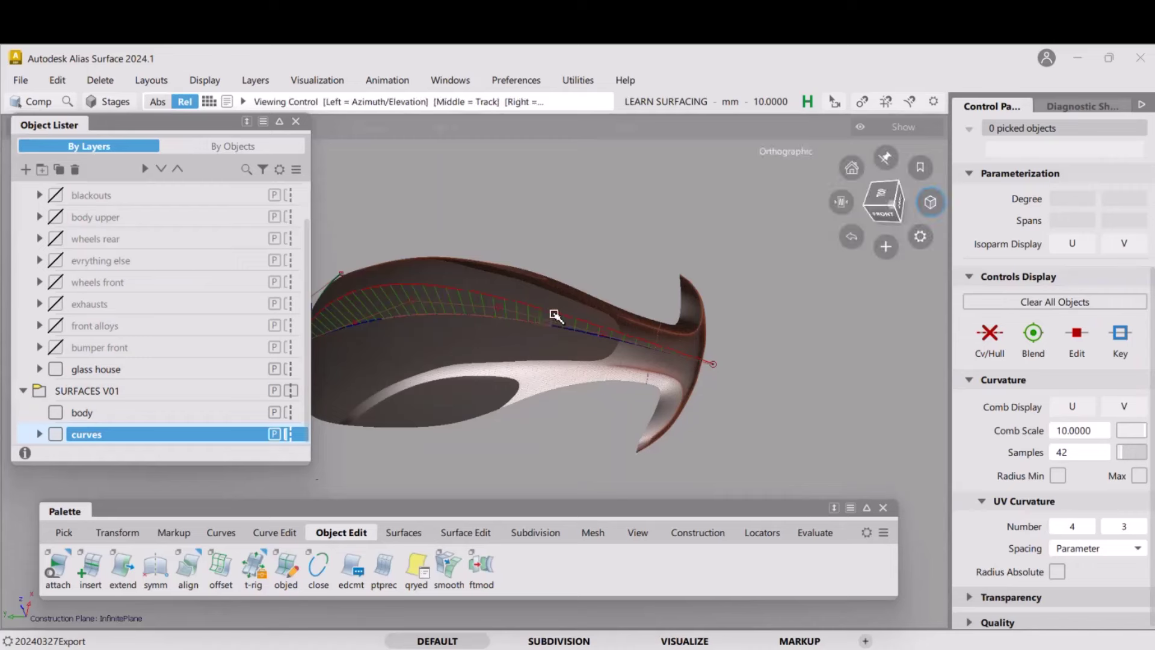
pyautogui.keyDown('alt'); pyautogui.keyDown('shift'); pyautogui.moveTo(555, 314); pyautogui.dragTo(479, 387); pyautogui.keyUp('shift'); pyautogui.keyUp('alt')
pyautogui.moveTo(768, 305)
pyautogui.keyDown('alt'); pyautogui.keyDown('shift'); pyautogui.mouseDown()
pyautogui.moveTo(835, 330)
pyautogui.moveTo(789, 304)
pyautogui.mouseUp(); pyautogui.keyUp('shift'); pyautogui.keyUp('alt')
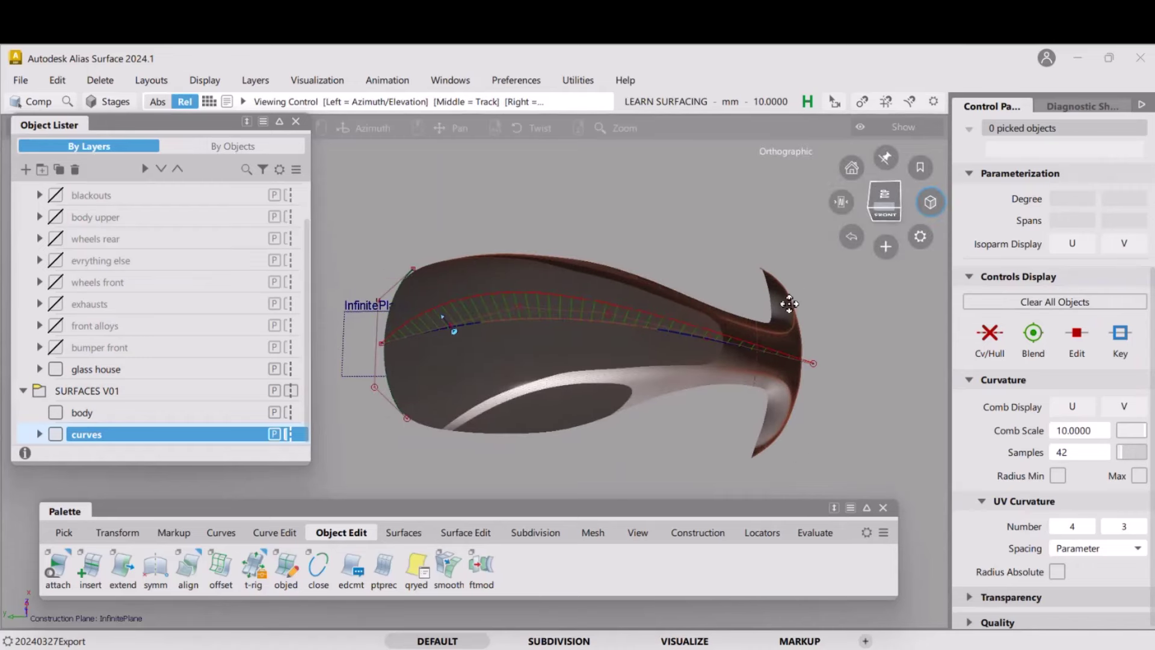
pyautogui.keyDown('alt'); pyautogui.keyDown('shift'); pyautogui.moveTo(789, 304); pyautogui.dragTo(775, 304, button='middle'); pyautogui.keyUp('shift'); pyautogui.keyUp('alt')
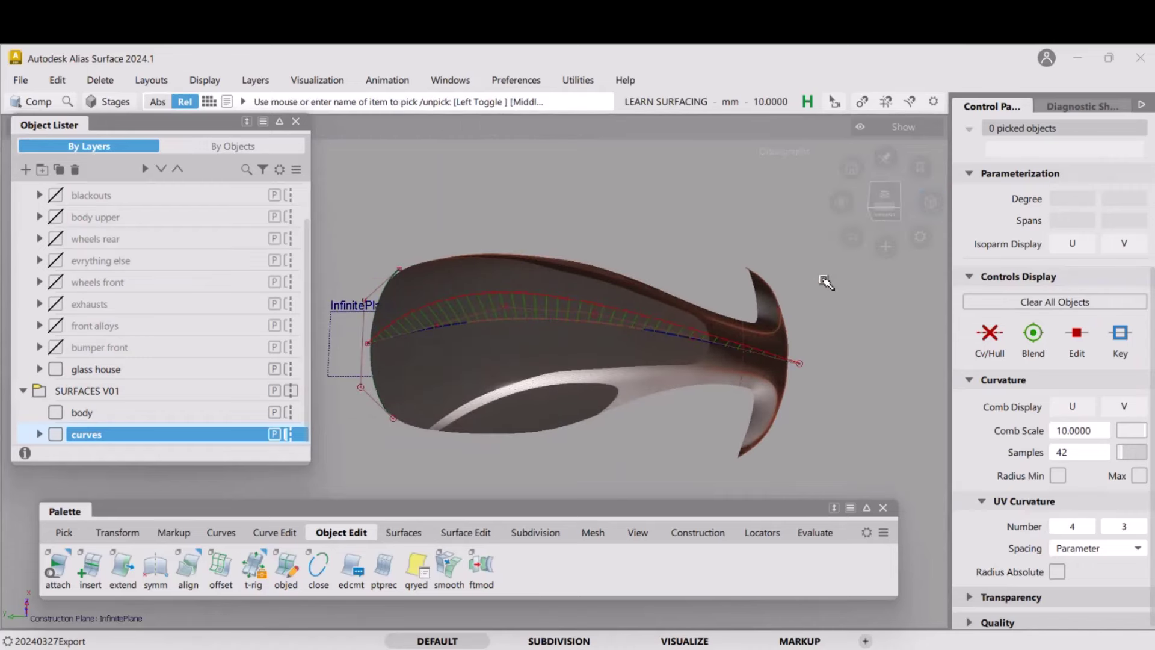
# Copy and paste the front curve in the top view, and move the copy rearward to about the middle of the glass house
pyautogui.click(888, 198)
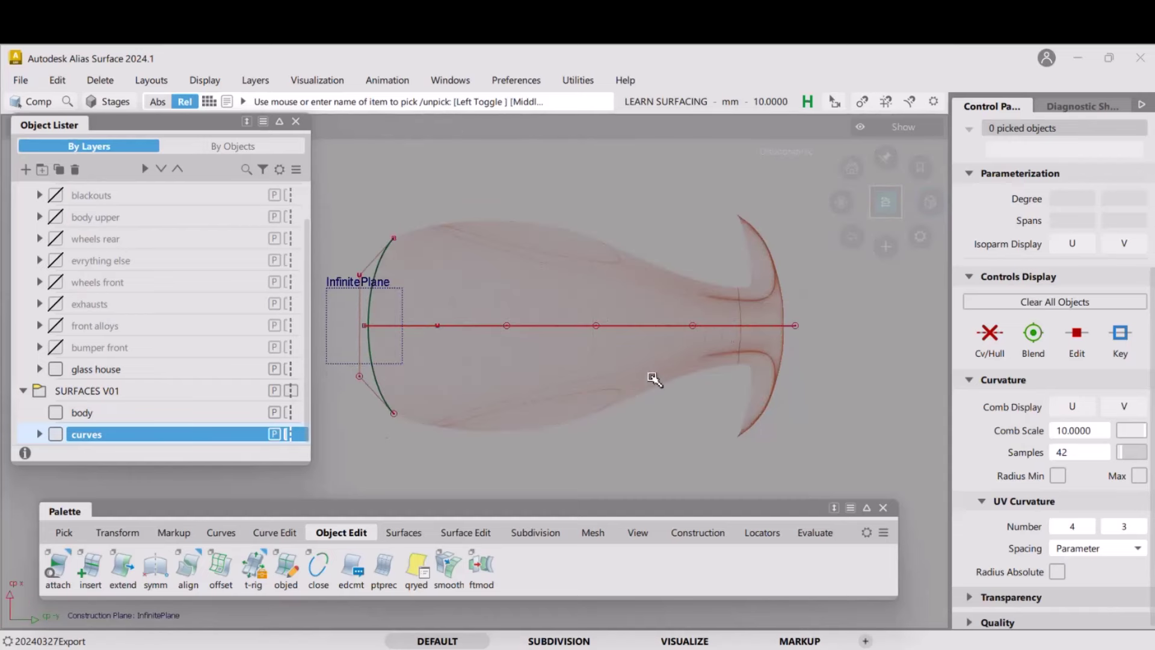
pyautogui.keyDown('ctrl'); pyautogui.keyDown('shift'); pyautogui.moveTo(462, 378); pyautogui.dragTo(511, 396); pyautogui.keyUp('shift'); pyautogui.keyUp('ctrl')
pyautogui.keyDown('ctrl'); pyautogui.keyDown('shift'); pyautogui.moveTo(467, 397); pyautogui.dragTo(493, 414); pyautogui.keyUp('shift'); pyautogui.keyUp('ctrl')
pyautogui.click(382, 398)
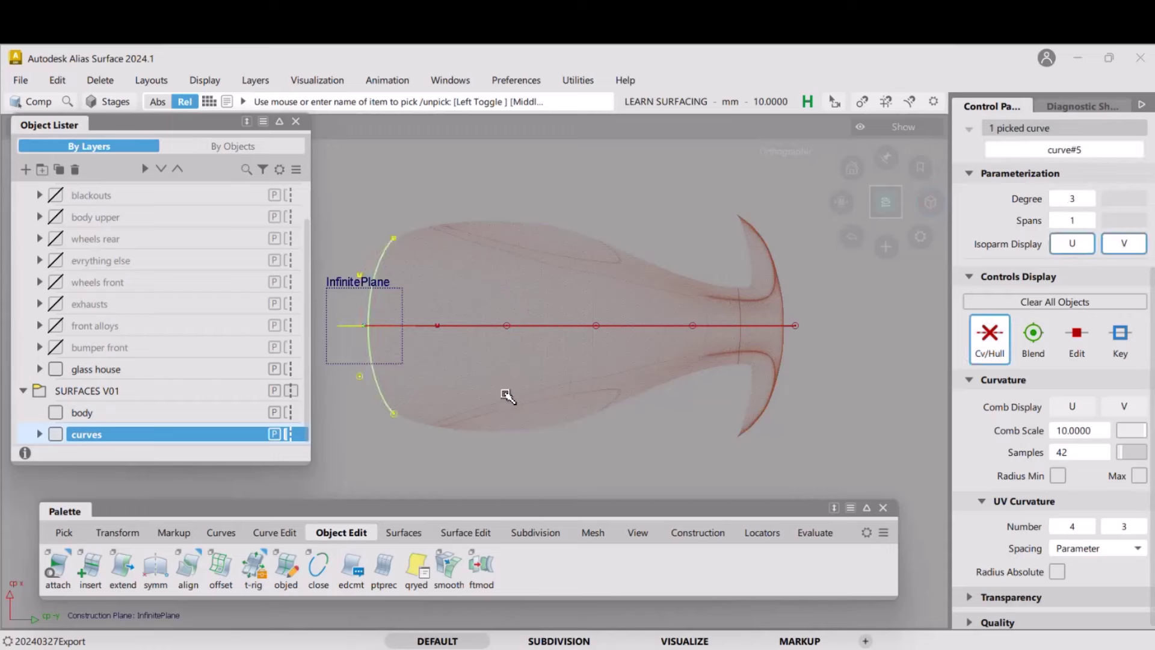
pyautogui.hotkey('ctrl', 'c')
pyautogui.hotkey('ctrl', 'v')
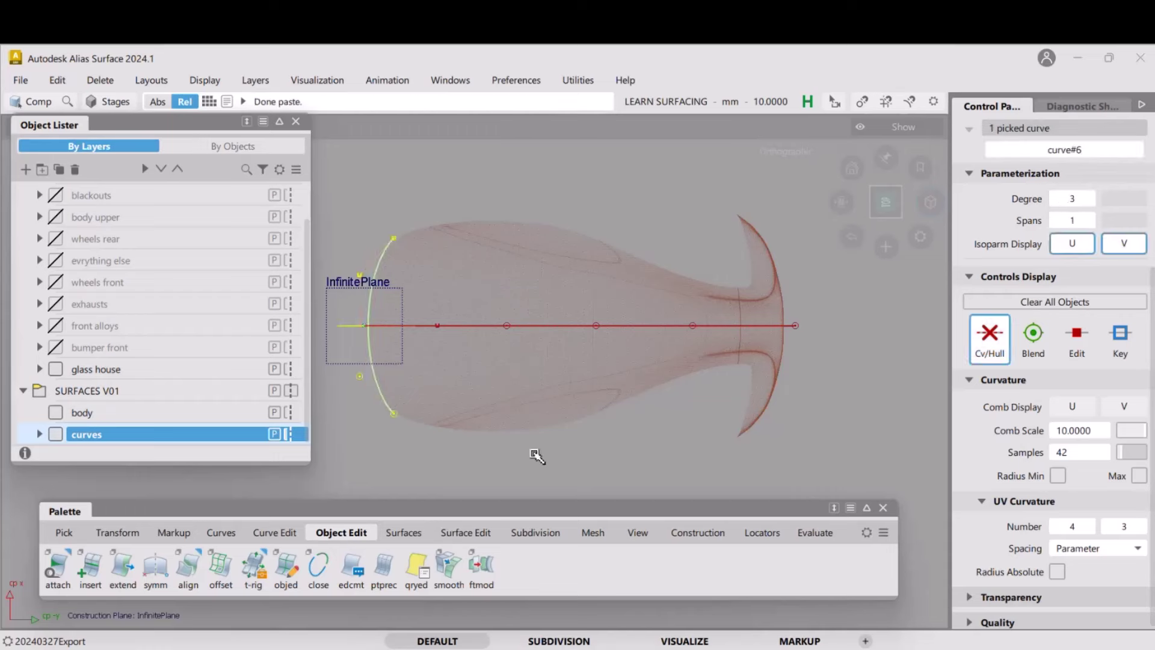
pyautogui.keyDown('ctrl'); pyautogui.keyDown('shift'); pyautogui.moveTo(533, 452); pyautogui.dragTo(532, 422, button='right'); pyautogui.keyUp('shift'); pyautogui.keyUp('ctrl')
pyautogui.moveTo(535, 455); pyautogui.dragTo(692, 455, button='middle')
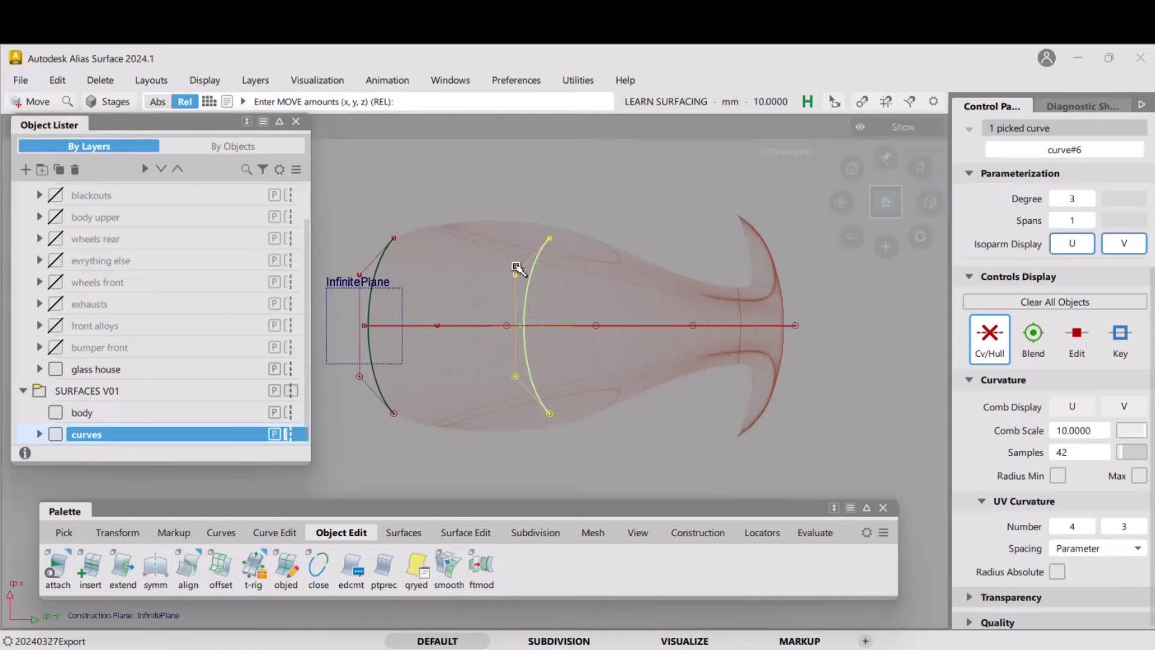
pyautogui.click(577, 310)
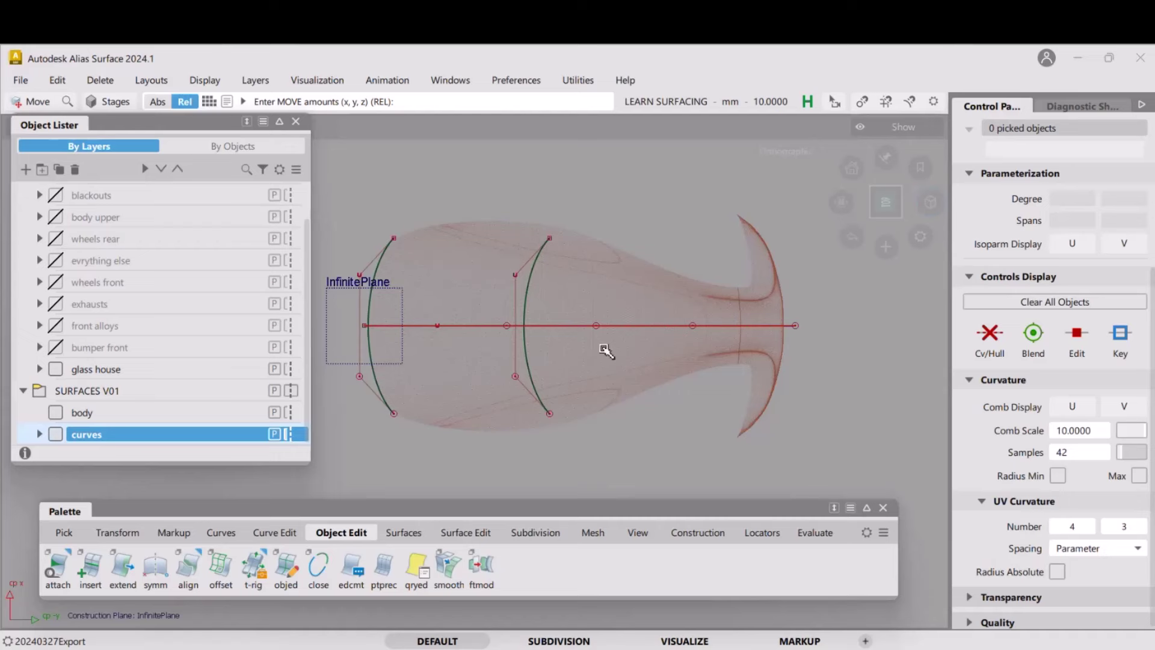
# Open the Duplicate Object options for the copied curve, and turn on the grid display to show the axis directions
pyautogui.keyDown('ctrl'); pyautogui.keyDown('shift'); pyautogui.moveTo(599, 382); pyautogui.dragTo(652, 414); pyautogui.keyUp('shift'); pyautogui.keyUp('ctrl')
pyautogui.click(538, 386)
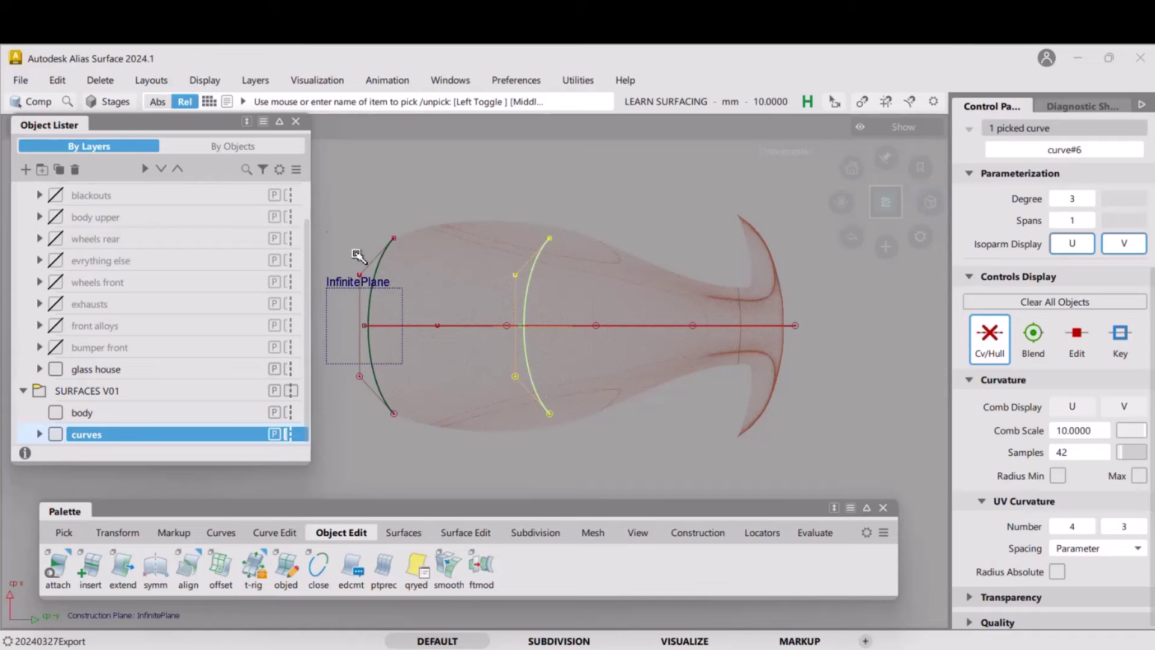
pyautogui.click(56, 82)
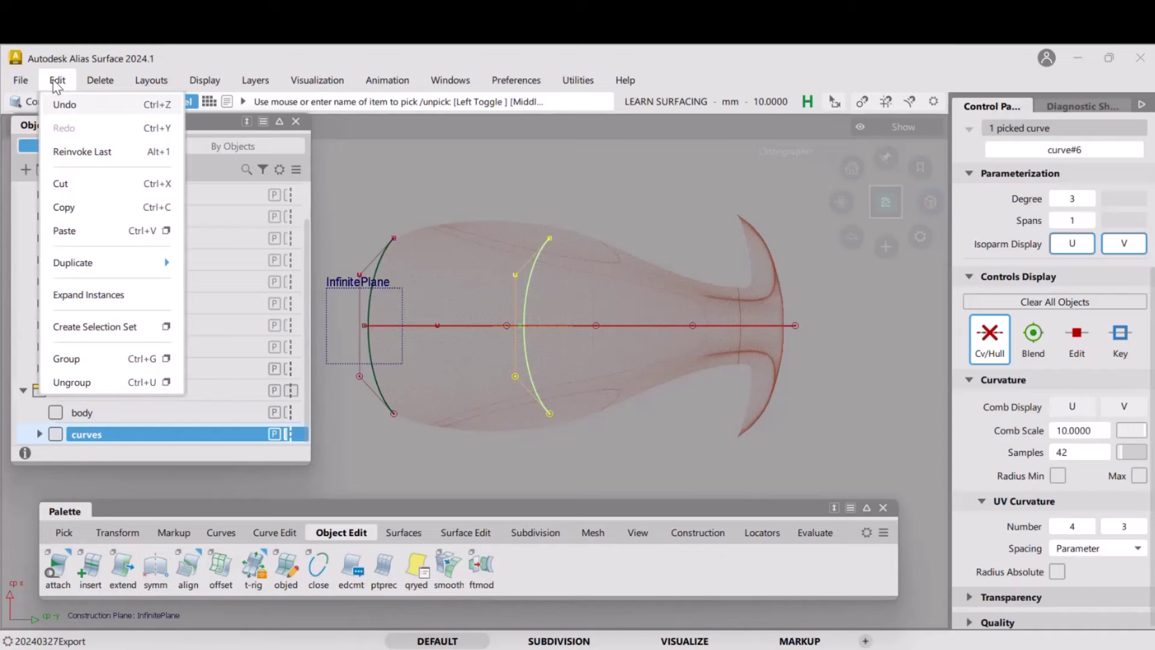
pyautogui.moveTo(77, 263)
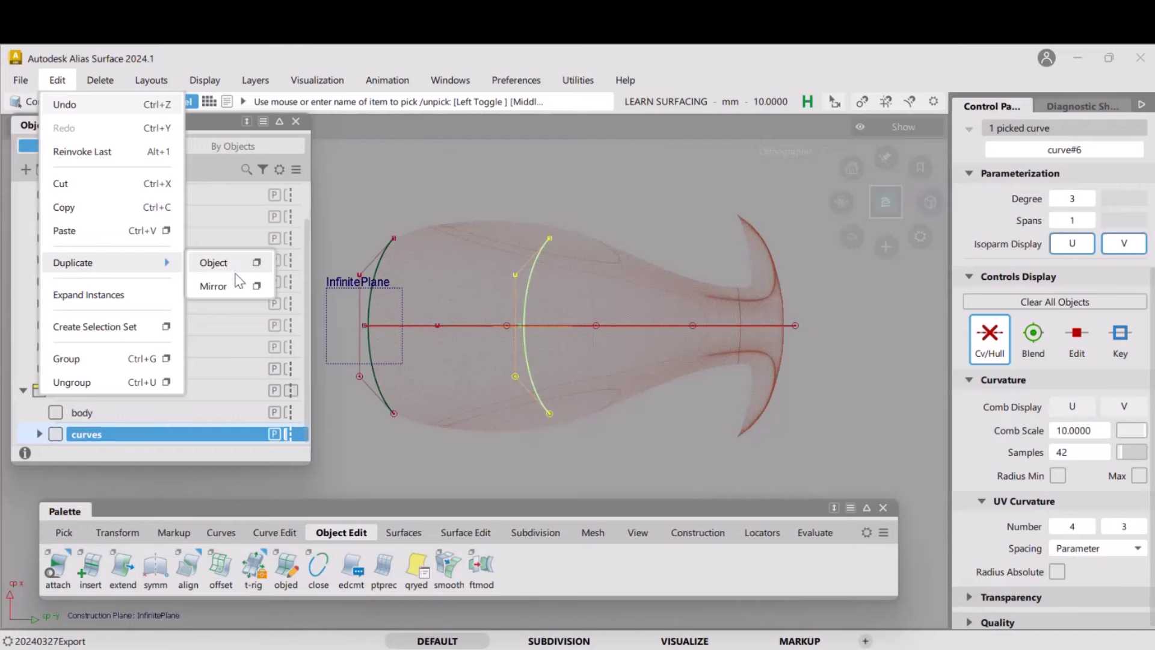
pyautogui.click(256, 263)
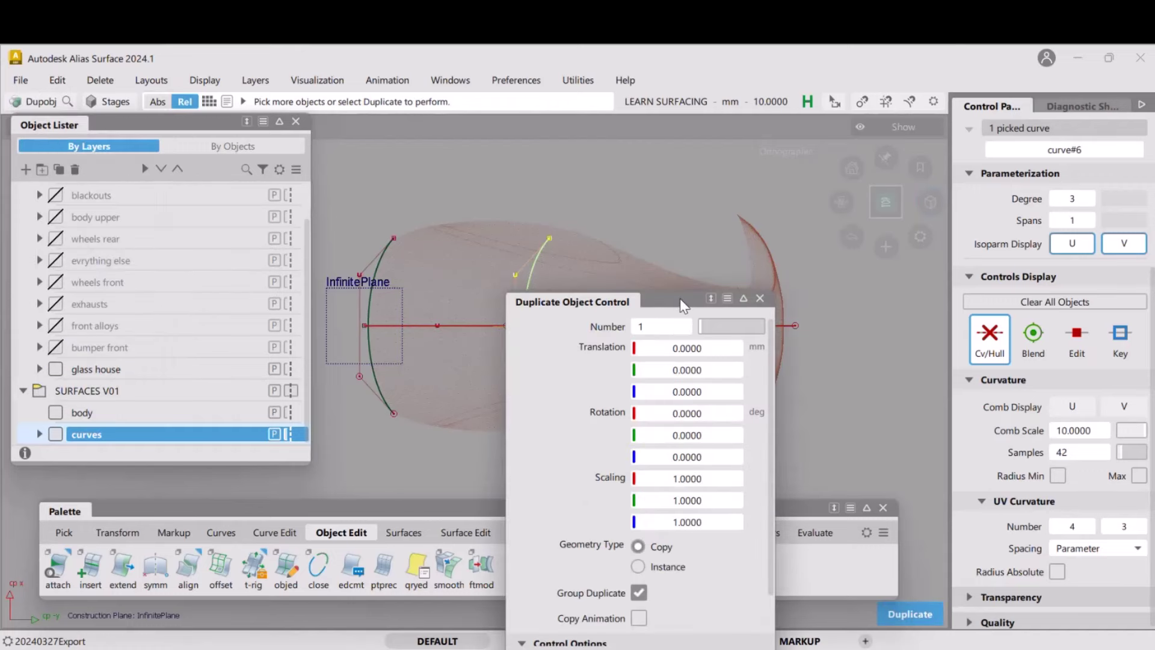
pyautogui.moveTo(679, 297); pyautogui.dragTo(264, 190)
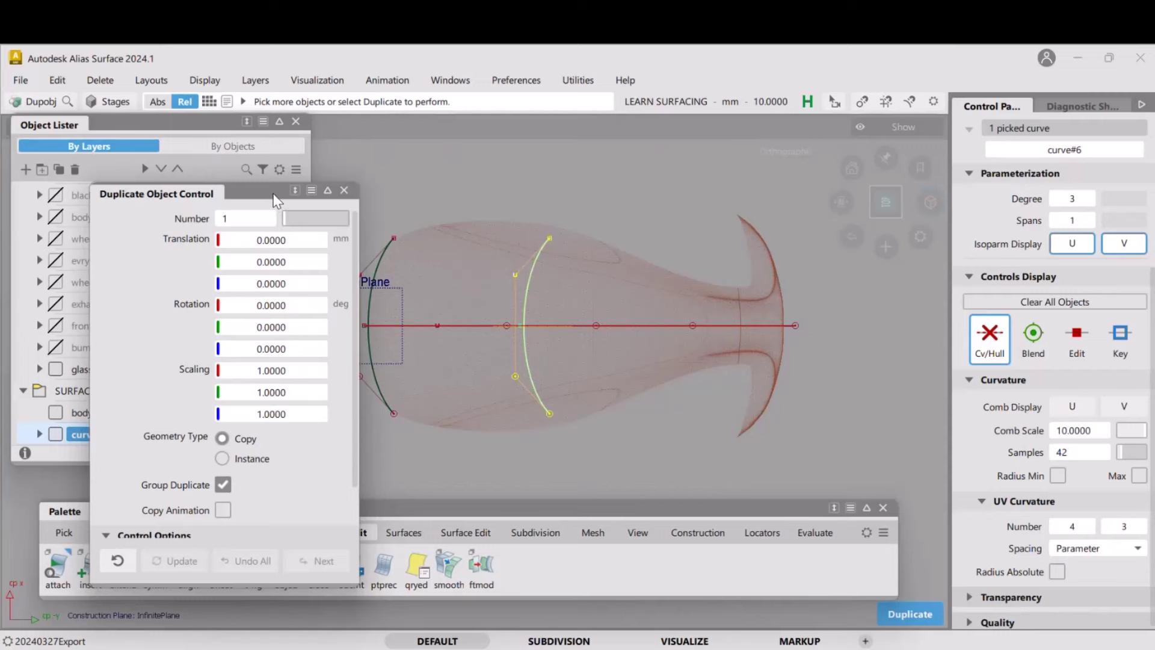
pyautogui.moveTo(273, 193); pyautogui.dragTo(205, 231)
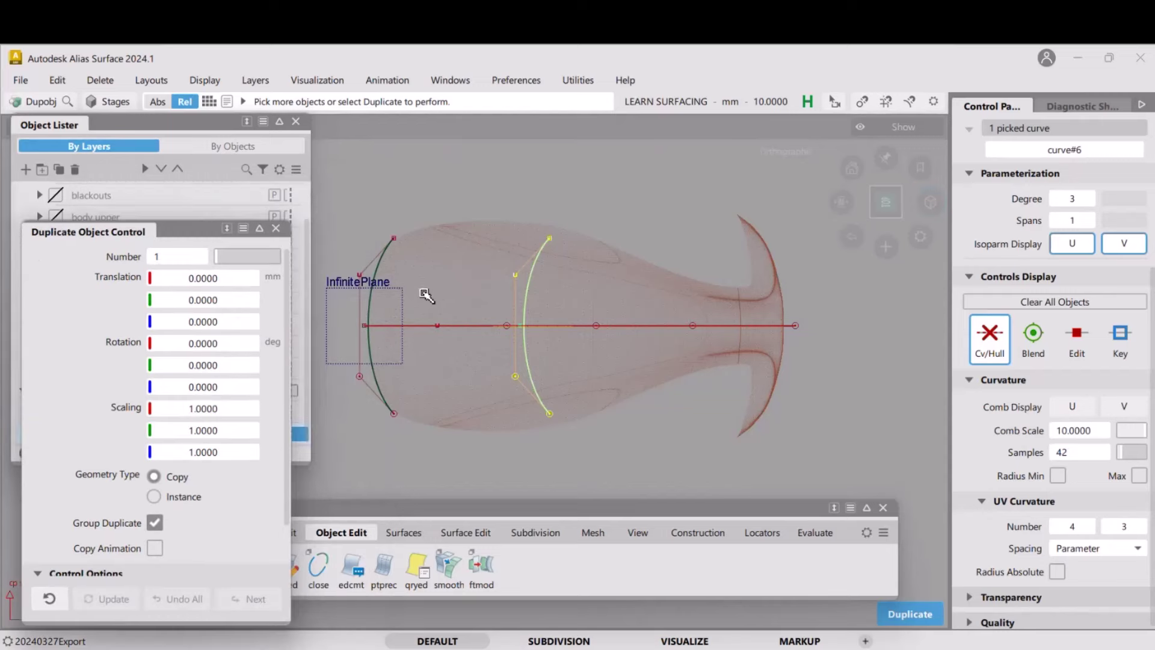
pyautogui.click(435, 287)
pyautogui.hotkey('alt', 'g')
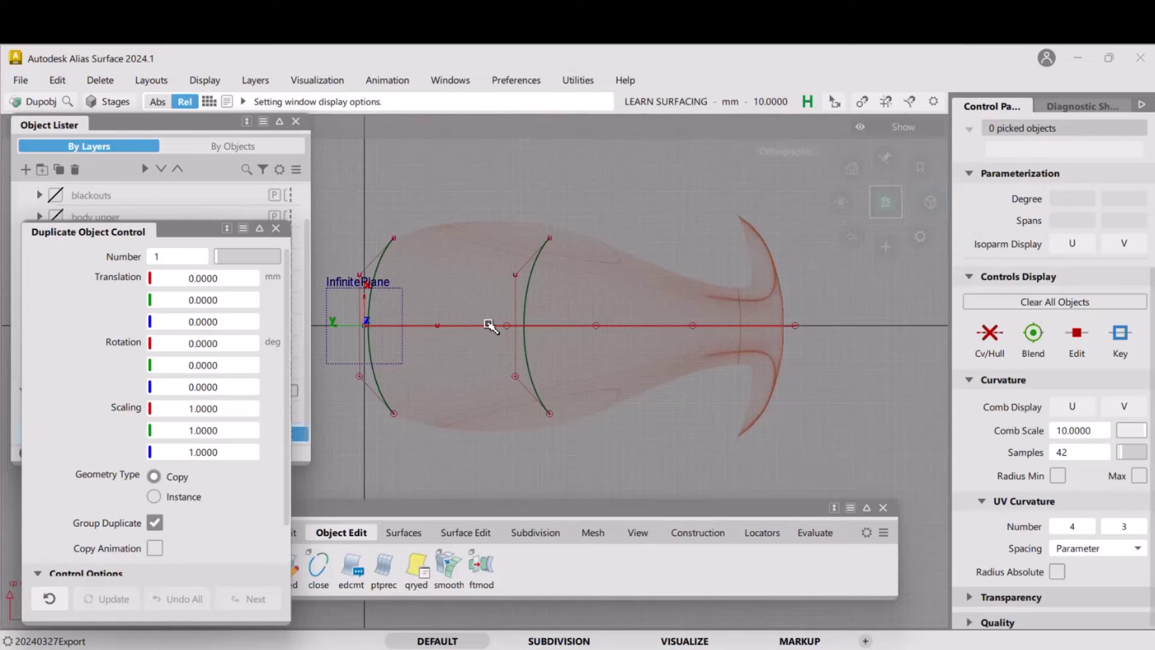
# Duplicate the copied curve with the Duplicate Object X rotation set to 180 degrees
pyautogui.keyDown('ctrl'); pyautogui.keyDown('shift'); pyautogui.moveTo(489, 324); pyautogui.dragTo(522, 300); pyautogui.keyUp('shift'); pyautogui.keyUp('ctrl')
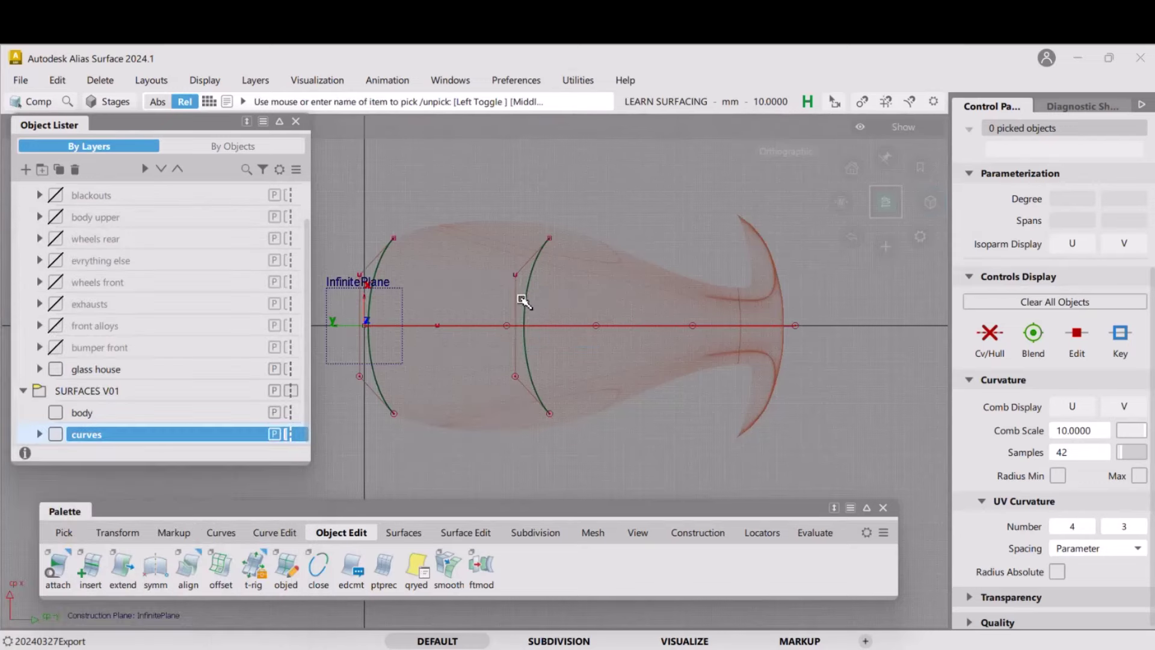
pyautogui.click(523, 301)
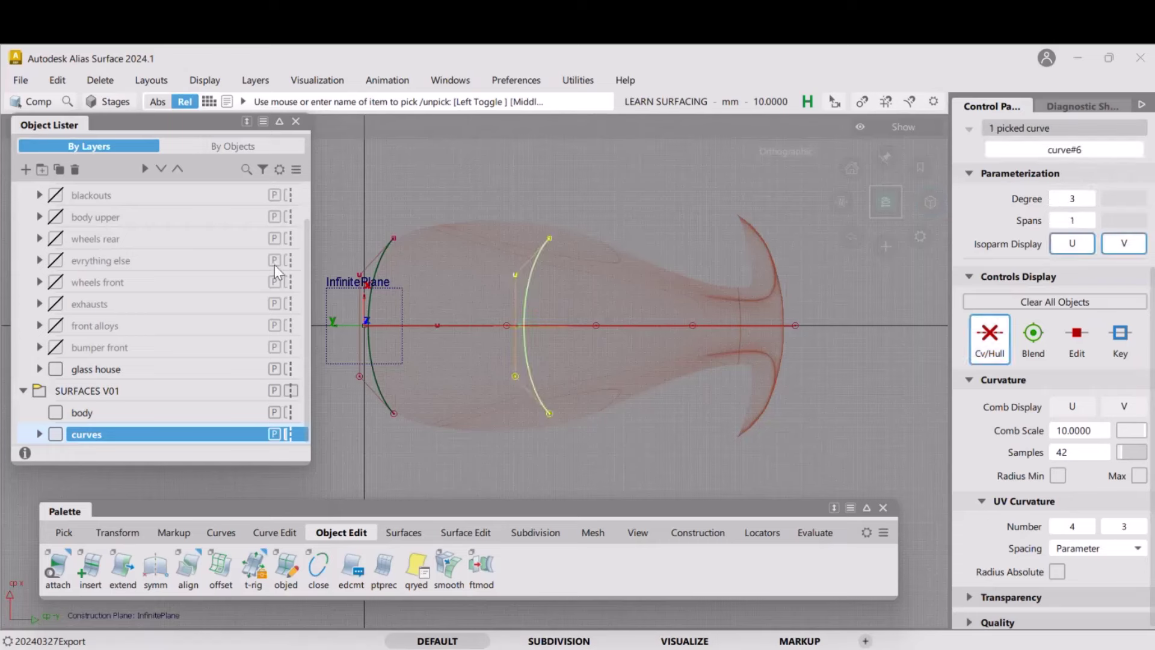
pyautogui.click(57, 80)
pyautogui.moveTo(91, 264)
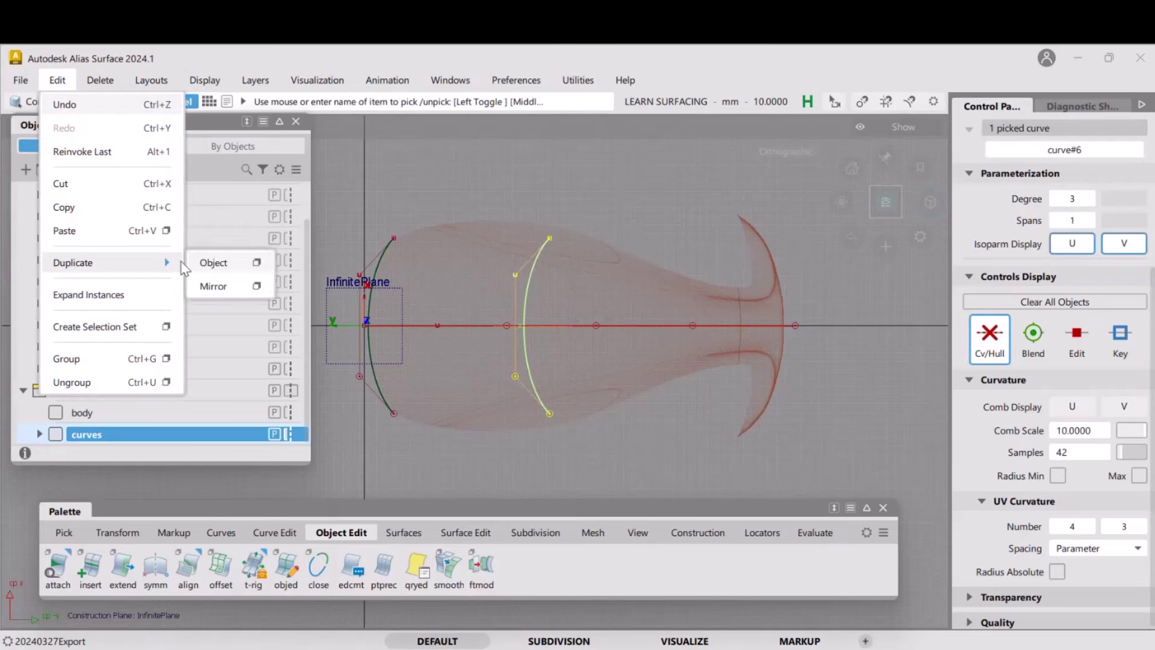
pyautogui.click(255, 261)
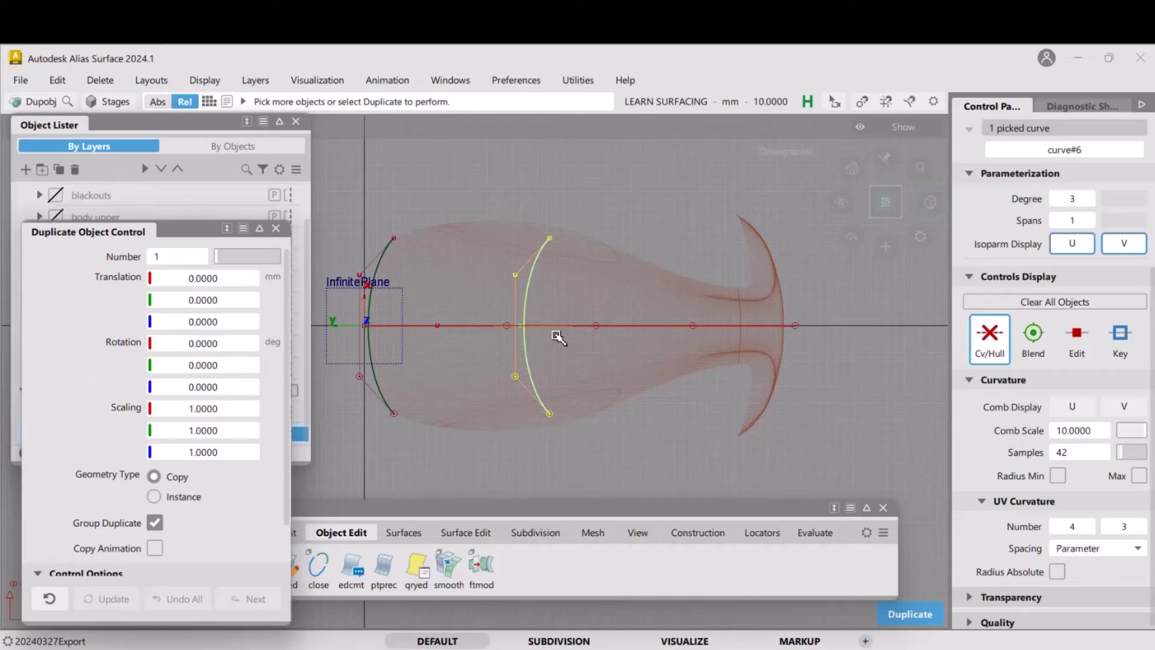
pyautogui.click(229, 344)
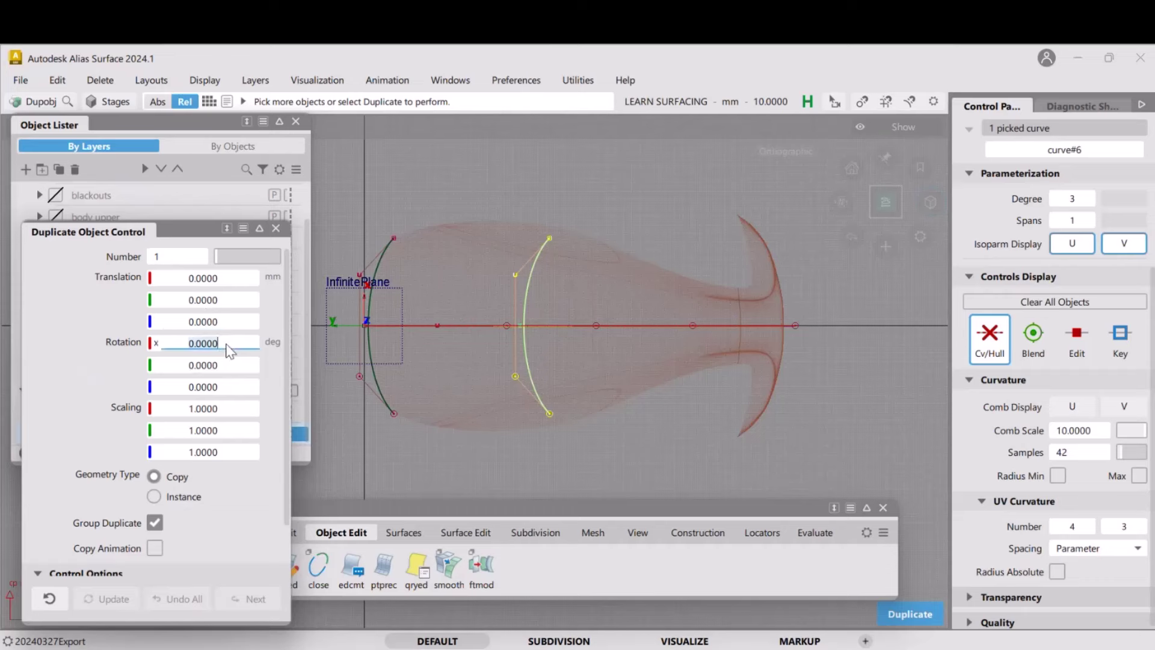
pyautogui.write('180')
pyautogui.press('Return')
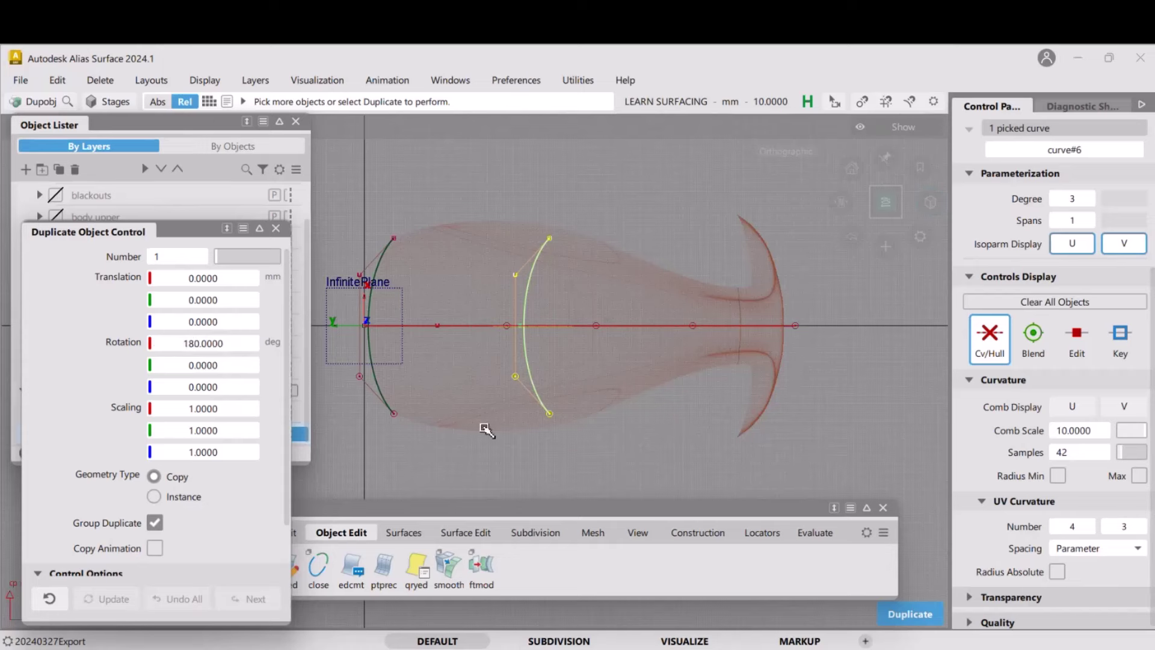
pyautogui.press('space')
# Delete the unrotated copy of the front curve, keeping only the rotated duplicate in the middle of the glass house
pyautogui.moveTo(595, 440)
pyautogui.keyDown('ctrl'); pyautogui.keyDown('shift'); pyautogui.mouseDown()
pyautogui.moveTo(567, 354)
pyautogui.moveTo(605, 376)
pyautogui.mouseUp(); pyautogui.keyUp('shift'); pyautogui.keyUp('ctrl')
pyautogui.click(532, 283)
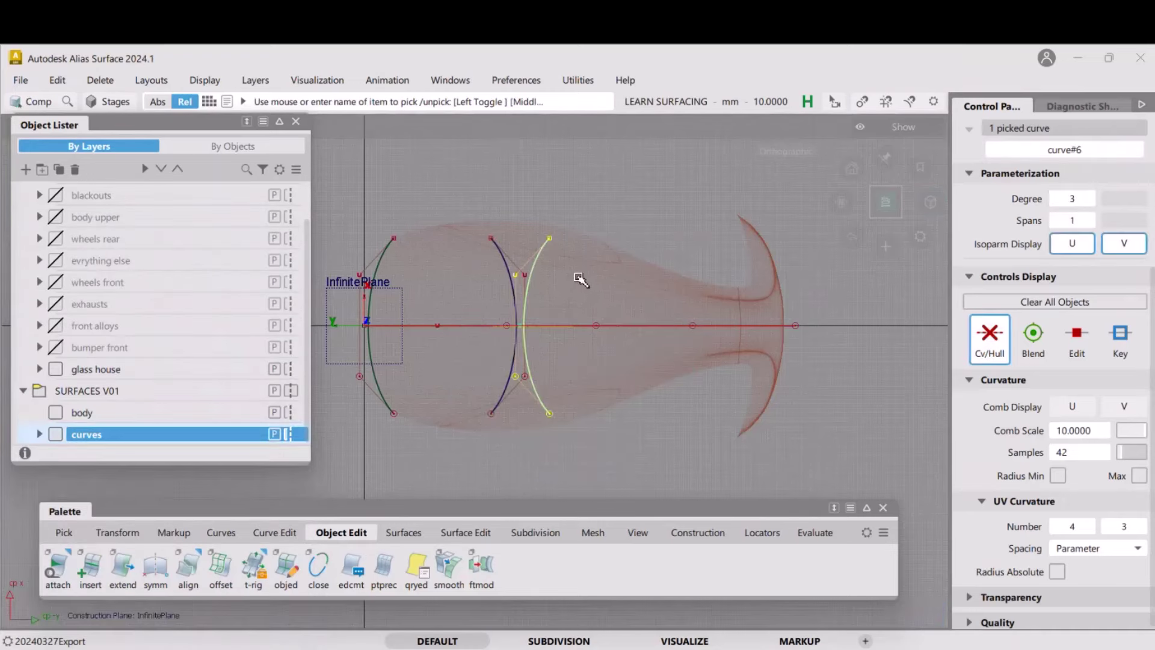
pyautogui.press('Delete')
pyautogui.click(508, 431)
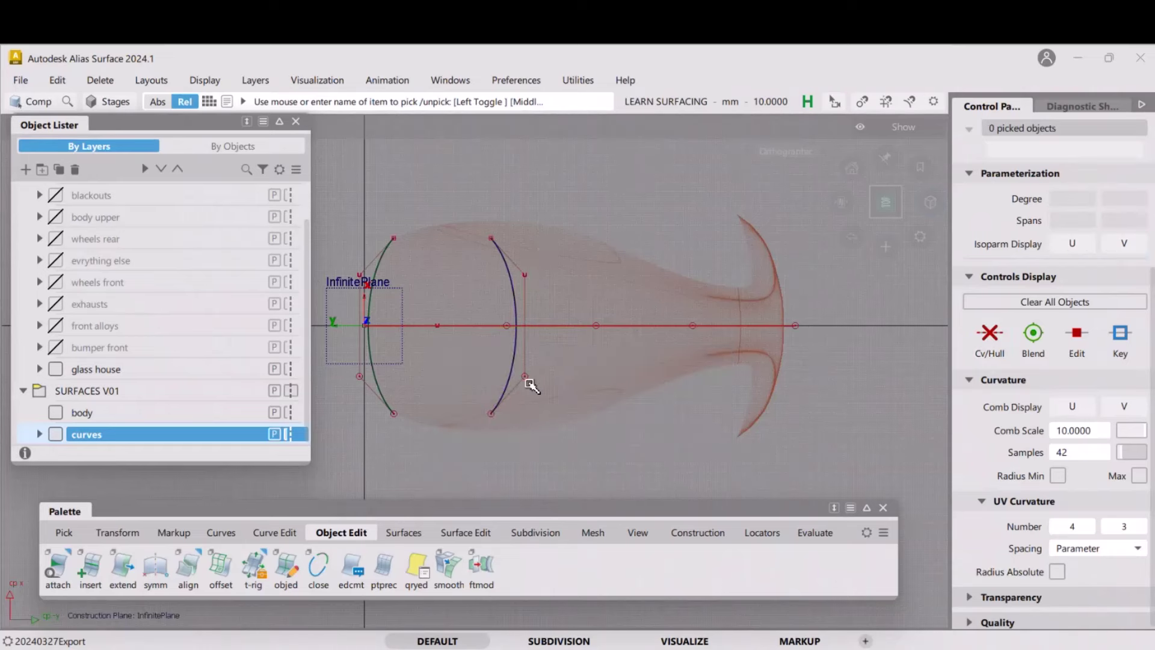
# Inspect the rotated duplicate curve's Transform Info rotation values in the Information Window
pyautogui.click(529, 383)
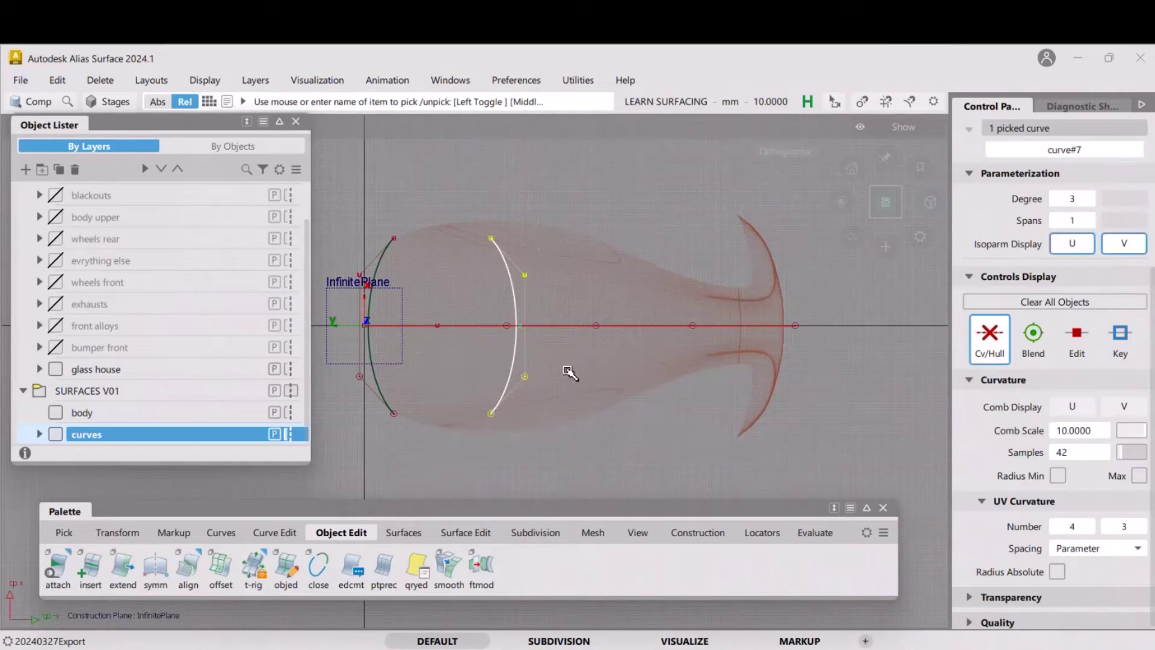
pyautogui.hotkey('ctrl', '5')
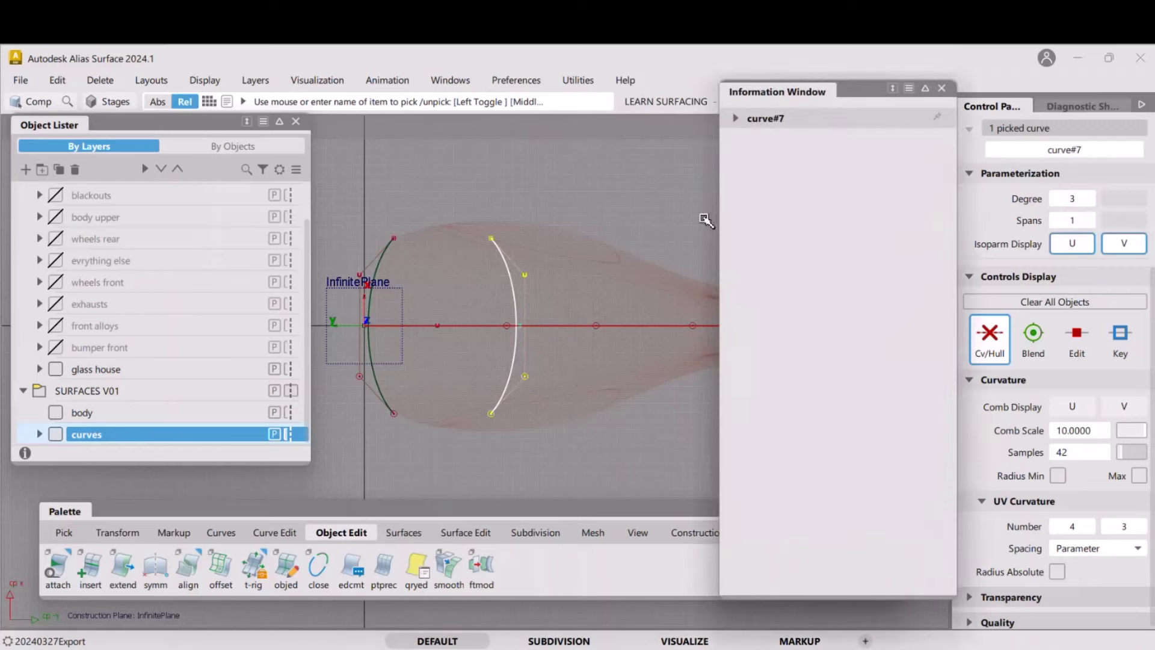
pyautogui.click(733, 114)
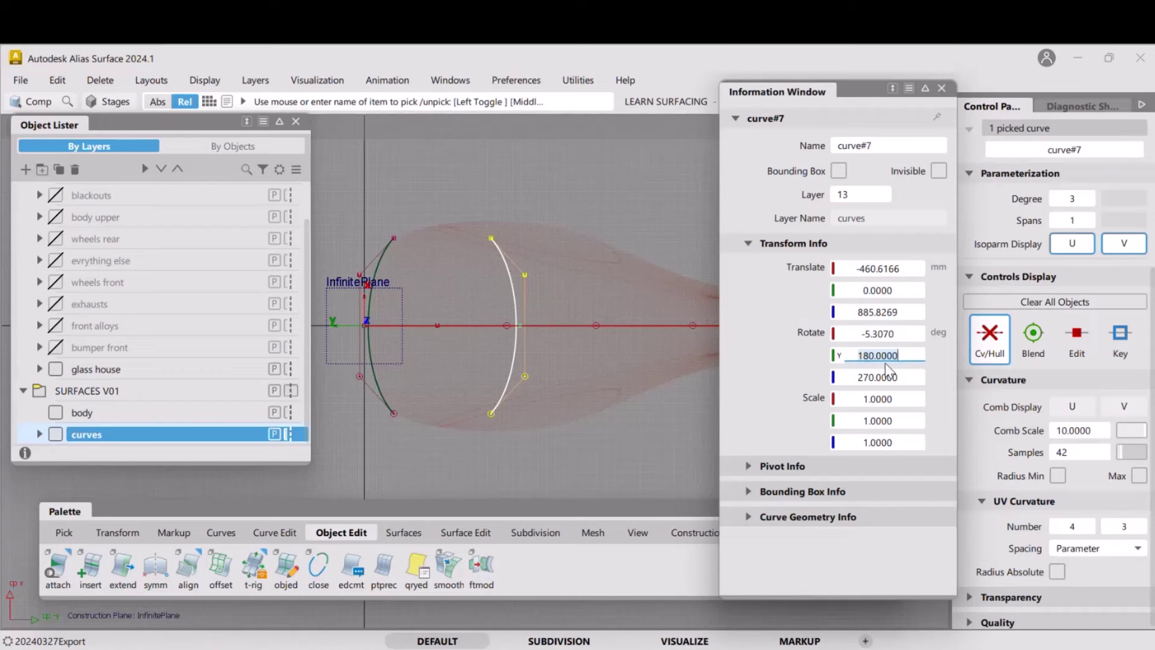
pyautogui.press('Return')
pyautogui.press('Return')
pyautogui.click(942, 88)
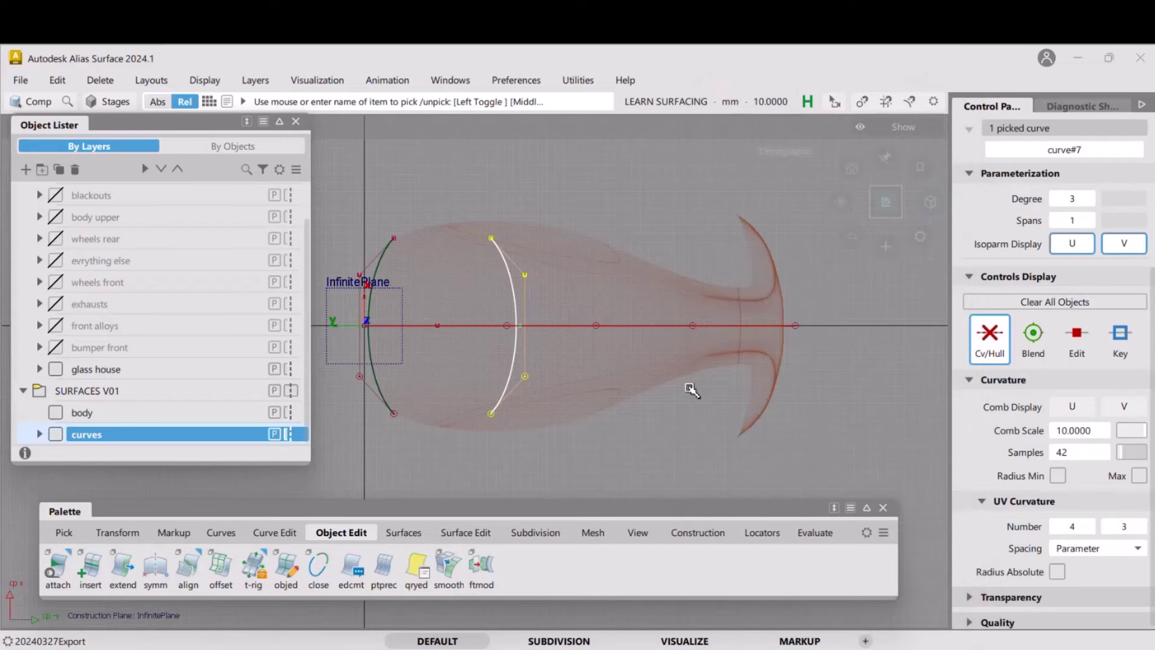
# Move the rotated duplicate curve rearward to the rear end of the centreline curve, just behind the glass house tail
pyautogui.keyDown('ctrl'); pyautogui.keyDown('shift'); pyautogui.moveTo(688, 388); pyautogui.dragTo(666, 322); pyautogui.keyUp('shift'); pyautogui.keyUp('ctrl')
pyautogui.moveTo(572, 372)
pyautogui.keyDown('ctrl'); pyautogui.keyDown('shift'); pyautogui.mouseDown()
pyautogui.moveTo(610, 400)
pyautogui.moveTo(601, 346)
pyautogui.mouseUp(); pyautogui.keyUp('shift'); pyautogui.keyUp('ctrl')
pyautogui.click(516, 358)
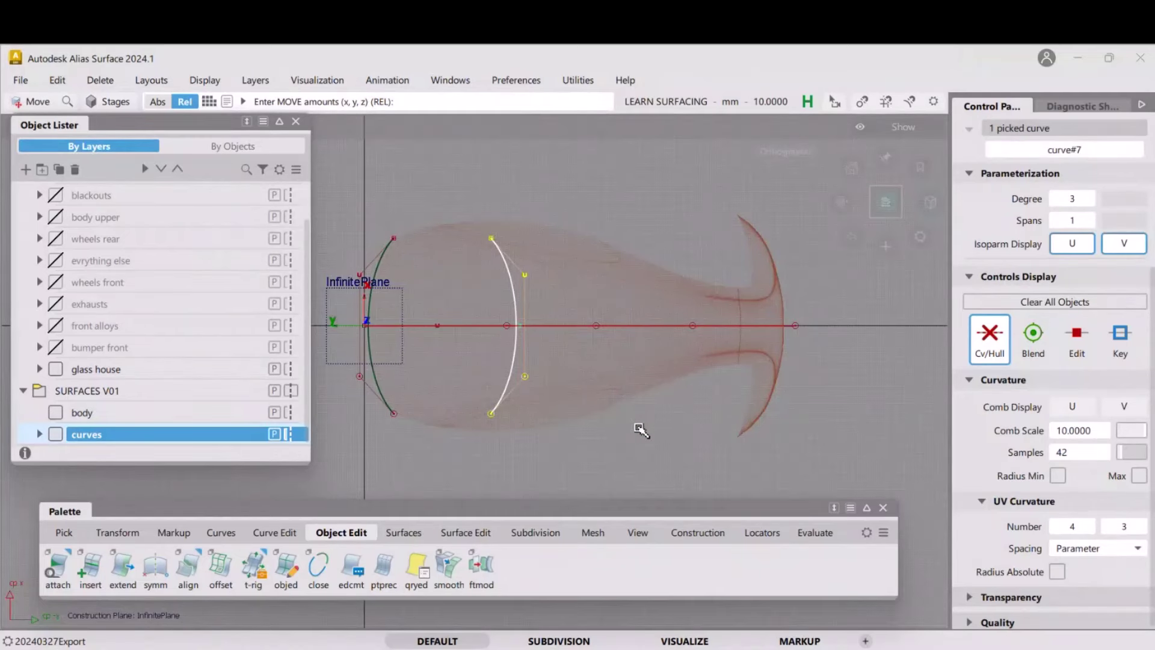
pyautogui.moveTo(643, 430); pyautogui.dragTo(915, 399, button='middle')
pyautogui.keyDown('ctrl'); pyautogui.keyDown('shift'); pyautogui.moveTo(843, 399); pyautogui.dragTo(878, 382); pyautogui.keyUp('shift'); pyautogui.keyUp('ctrl')
pyautogui.keyDown('ctrl'); pyautogui.keyDown('alt'); pyautogui.moveTo(807, 371); pyautogui.dragTo(812, 327); pyautogui.keyUp('alt'); pyautogui.keyUp('ctrl')
pyautogui.keyDown('alt'); pyautogui.keyDown('shift'); pyautogui.moveTo(839, 363); pyautogui.dragTo(890, 337, button='right'); pyautogui.keyUp('shift'); pyautogui.keyUp('alt')
pyautogui.keyDown('alt'); pyautogui.keyDown('shift'); pyautogui.moveTo(853, 329); pyautogui.dragTo(730, 360, button='middle'); pyautogui.keyUp('shift'); pyautogui.keyUp('alt')
pyautogui.keyDown('alt'); pyautogui.keyDown('shift'); pyautogui.moveTo(730, 360); pyautogui.dragTo(802, 333, button='right'); pyautogui.keyUp('shift'); pyautogui.keyUp('alt')
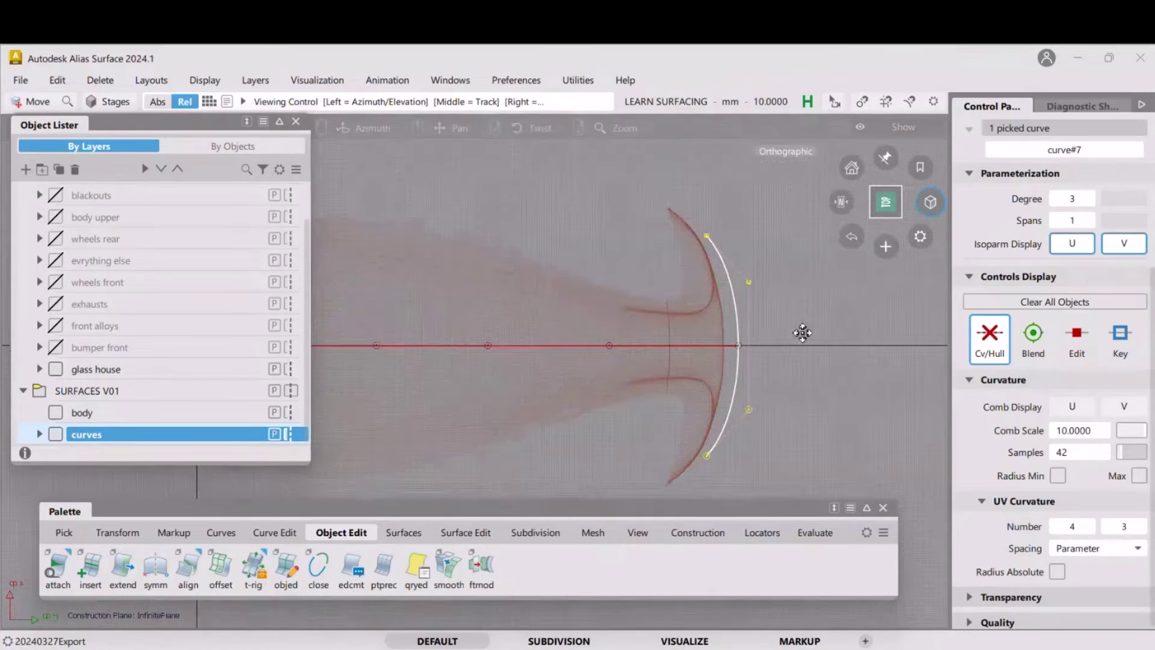
pyautogui.keyDown('alt'); pyautogui.keyDown('shift'); pyautogui.moveTo(802, 332); pyautogui.dragTo(811, 352, button='middle'); pyautogui.keyUp('shift'); pyautogui.keyUp('alt')
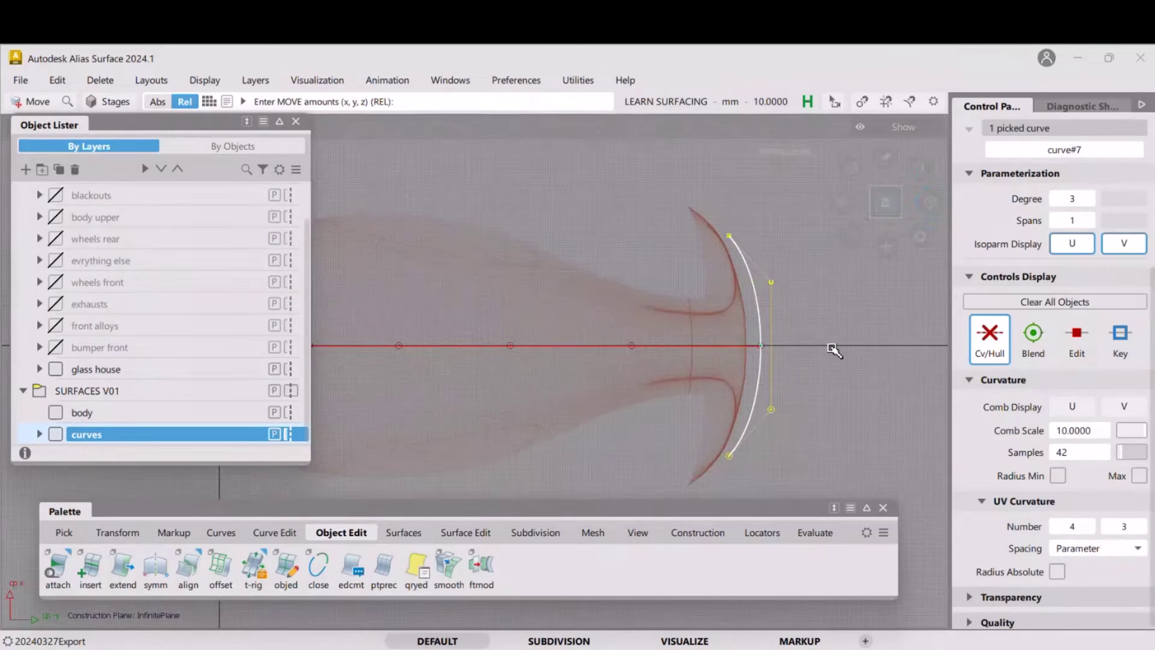
# Examine the rear curve's alignment with the glass house tail and centreline curve from angled and top views
pyautogui.moveTo(812, 358)
pyautogui.keyDown('alt'); pyautogui.keyDown('shift'); pyautogui.mouseDown()
pyautogui.moveTo(824, 325)
pyautogui.moveTo(812, 286)
pyautogui.moveTo(806, 369)
pyautogui.mouseUp(); pyautogui.keyUp('shift'); pyautogui.keyUp('alt')
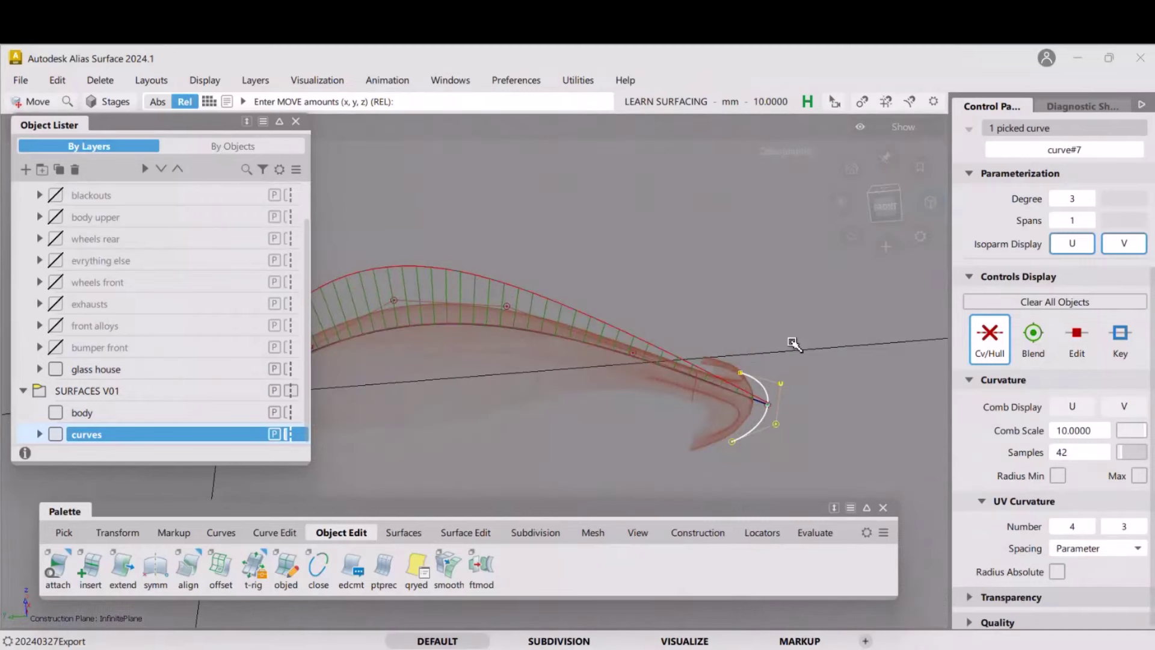
pyautogui.moveTo(889, 191)
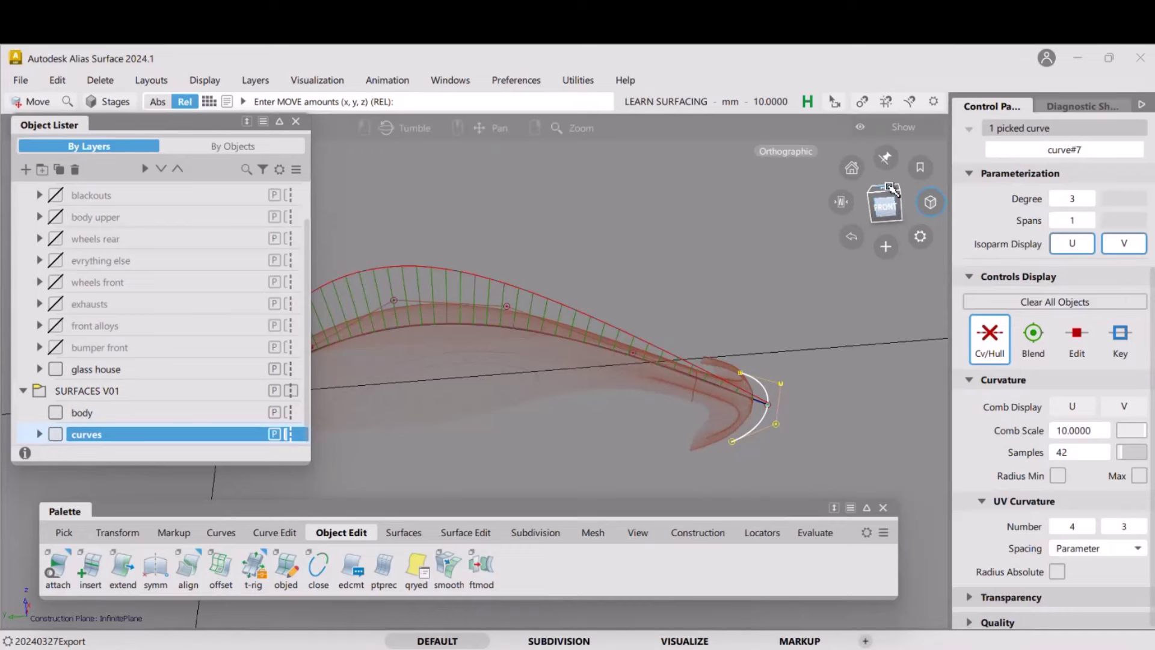
pyautogui.click(889, 187)
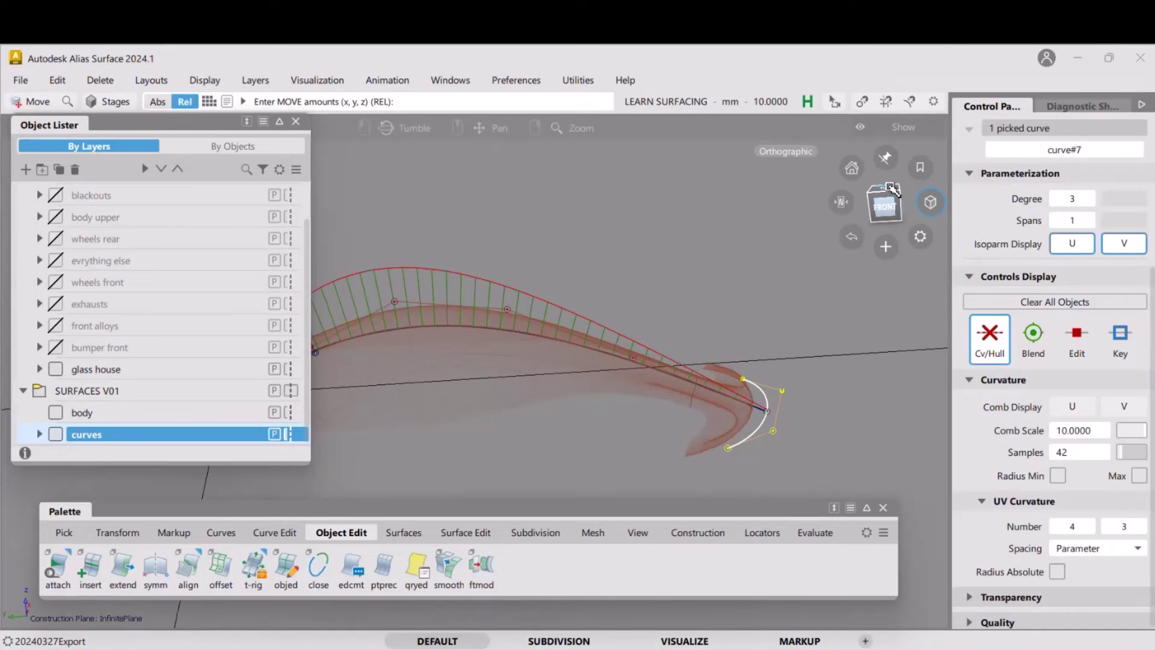
pyautogui.click(891, 190)
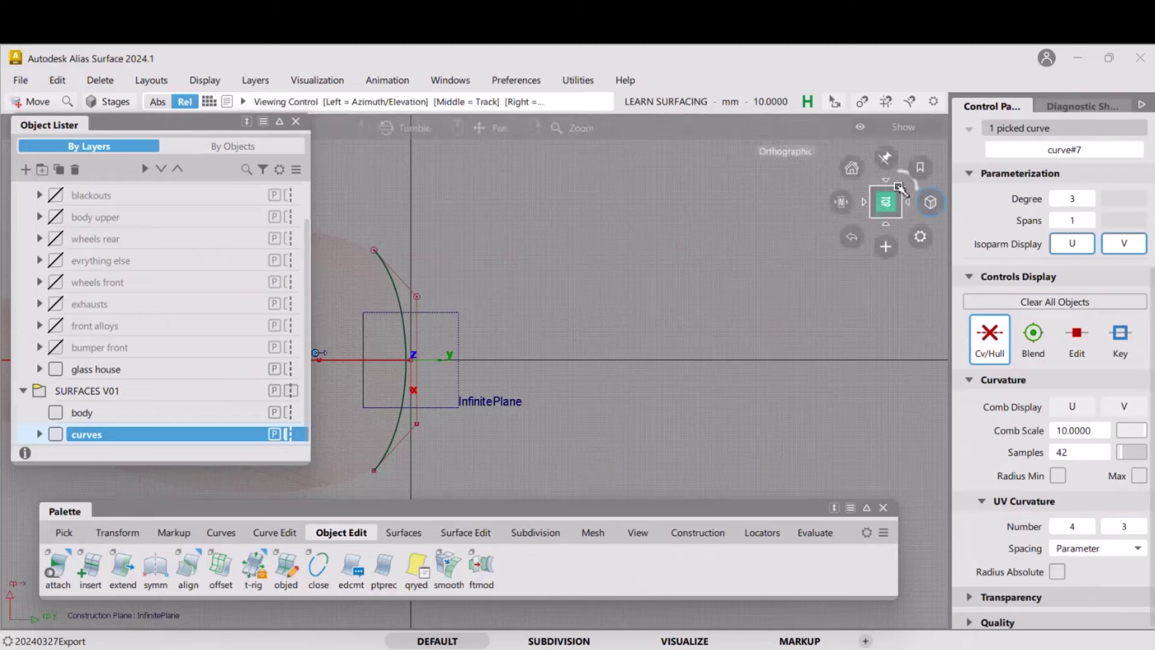
pyautogui.click(883, 182)
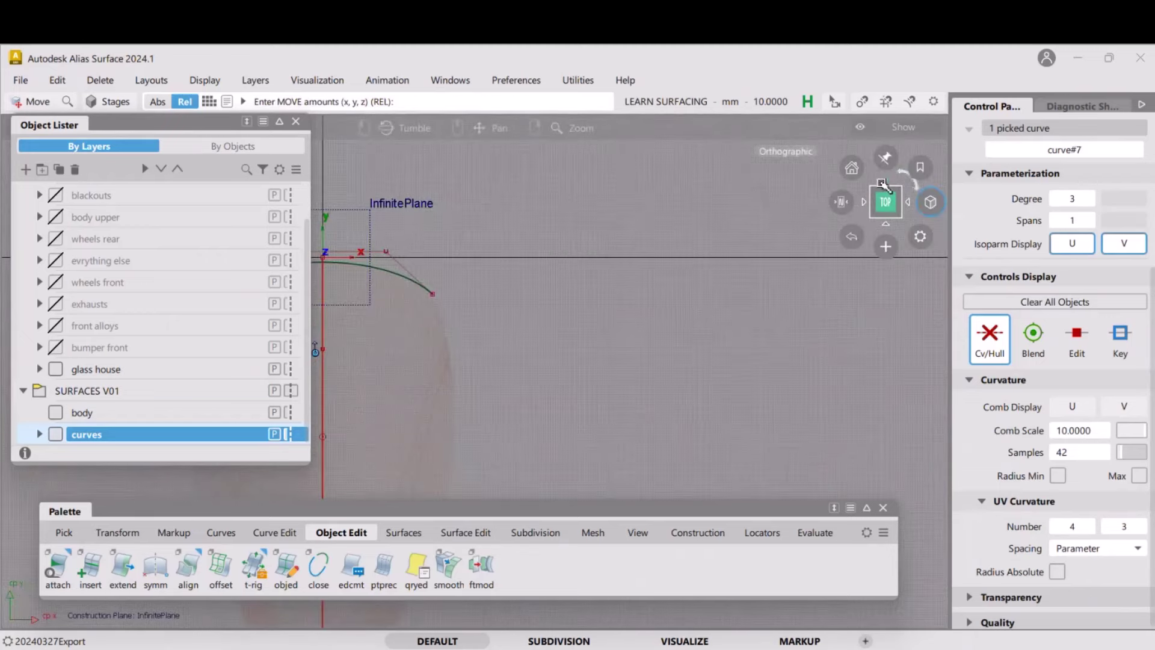
pyautogui.click(904, 176)
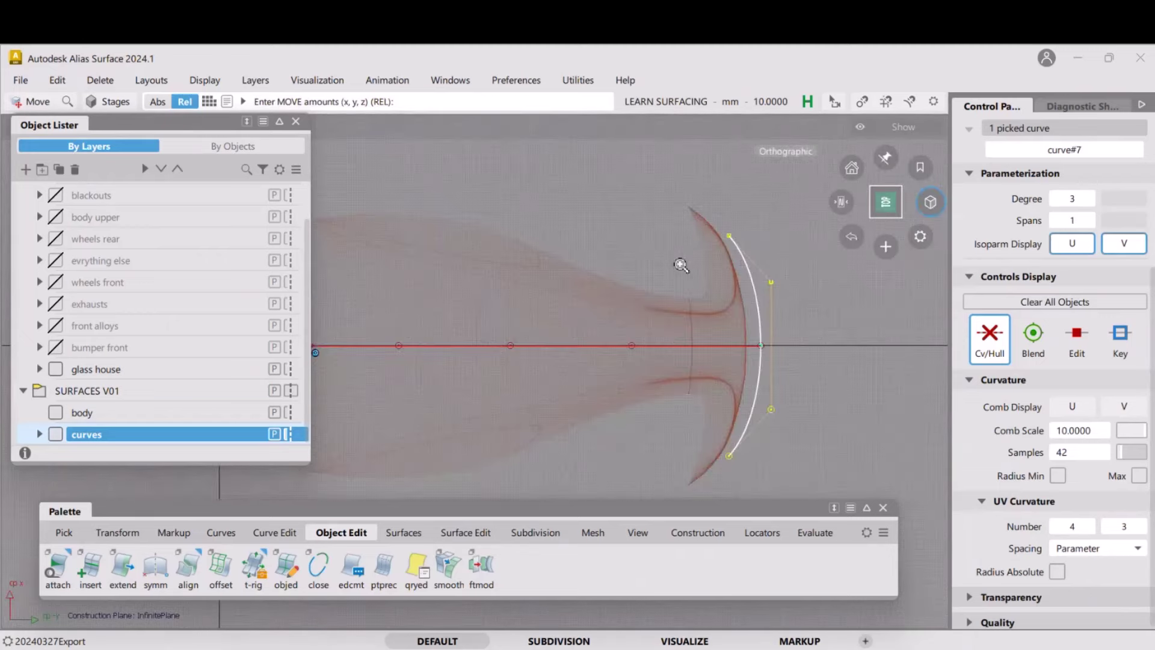
pyautogui.keyDown('alt'); pyautogui.keyDown('shift'); pyautogui.moveTo(678, 262); pyautogui.dragTo(809, 274, button='middle'); pyautogui.keyUp('shift'); pyautogui.keyUp('alt')
pyautogui.keyDown('alt'); pyautogui.keyDown('shift'); pyautogui.moveTo(809, 274); pyautogui.dragTo(777, 313, button='right'); pyautogui.keyUp('shift'); pyautogui.keyUp('alt')
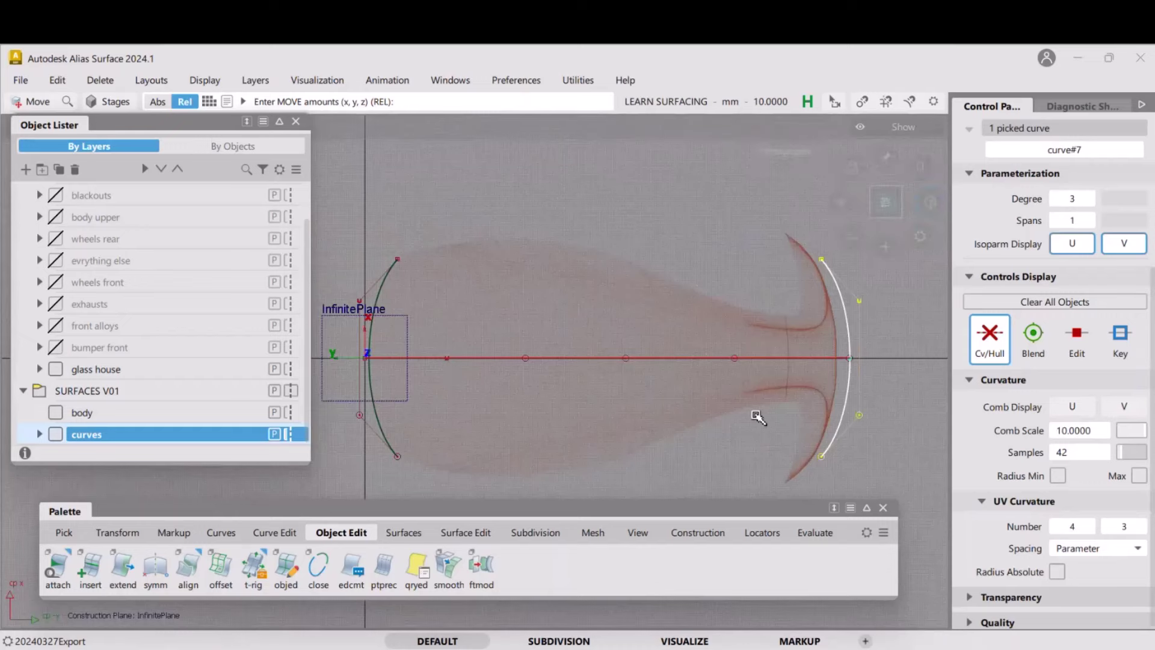
pyautogui.keyDown('alt'); pyautogui.keyDown('shift'); pyautogui.moveTo(757, 417); pyautogui.dragTo(632, 282); pyautogui.keyUp('shift'); pyautogui.keyUp('alt')
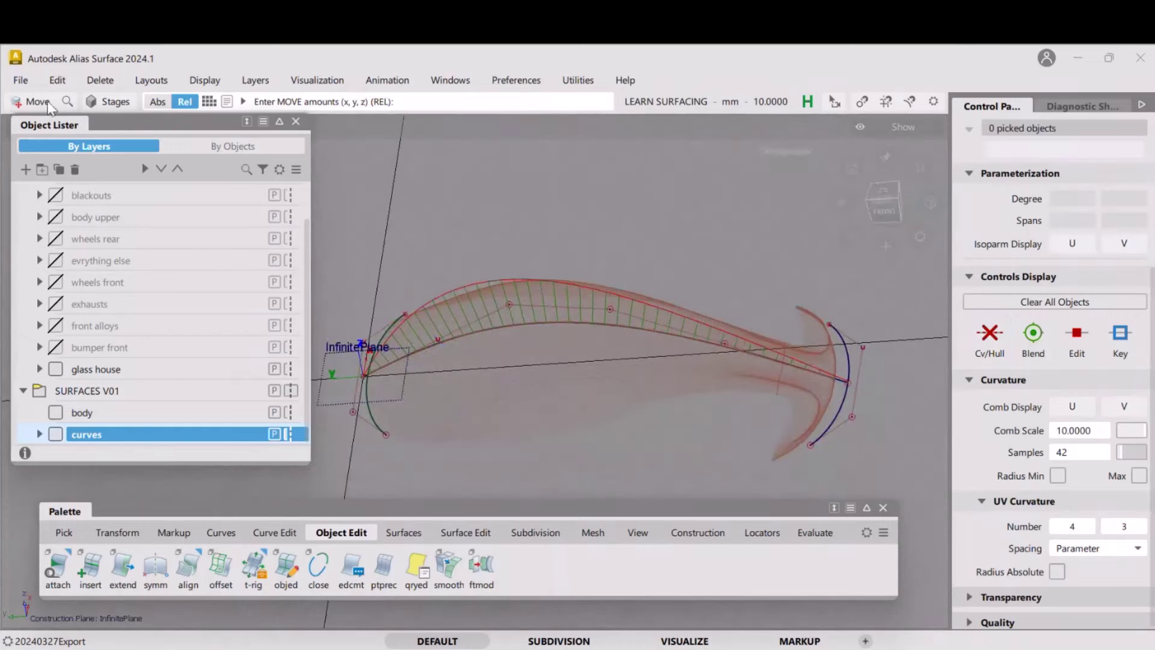
pyautogui.click(23, 80)
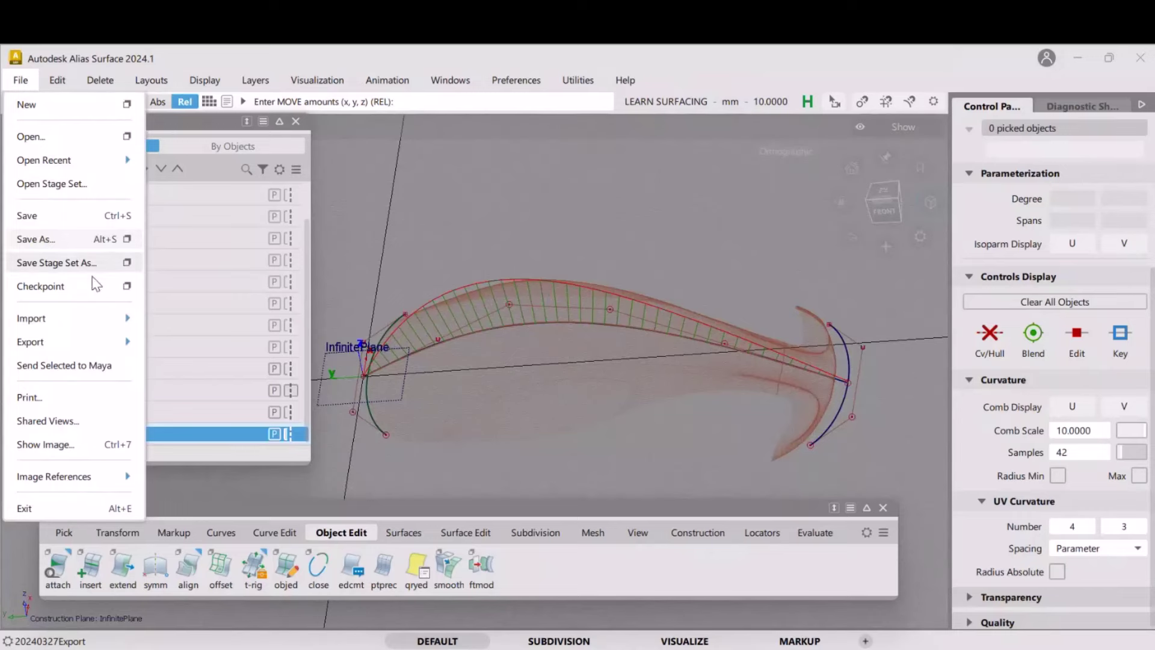
pyautogui.click(57, 244)
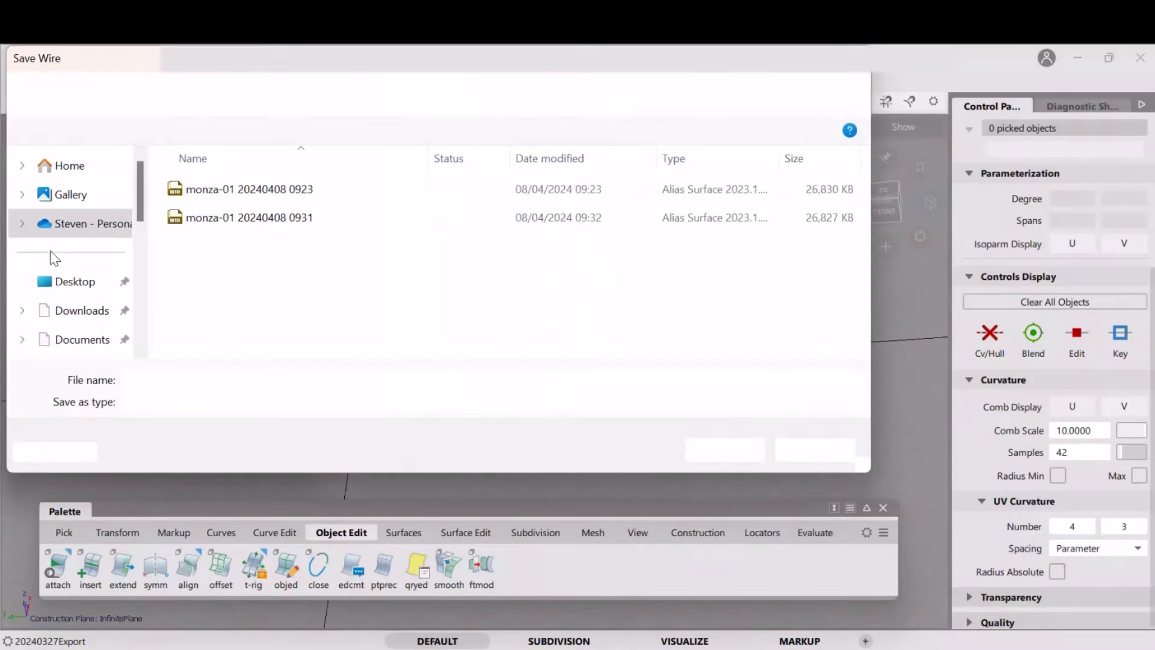
pyautogui.click(255, 380)
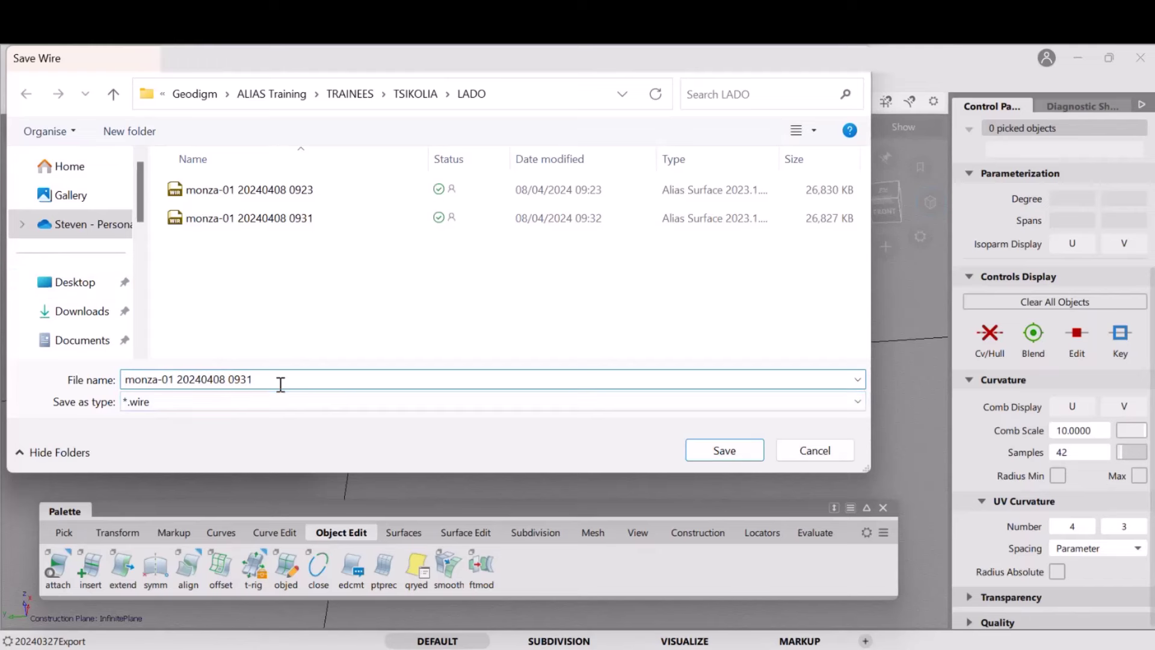
pyautogui.doubleClick(231, 380)
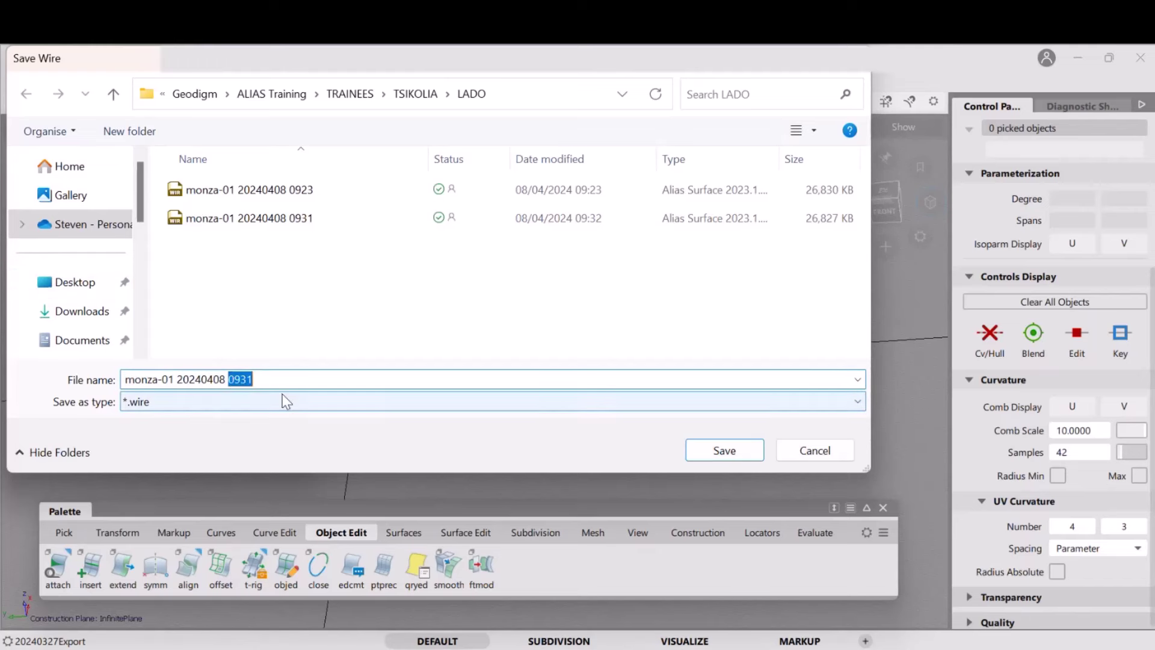
pyautogui.write('1008')
pyautogui.press('Return')
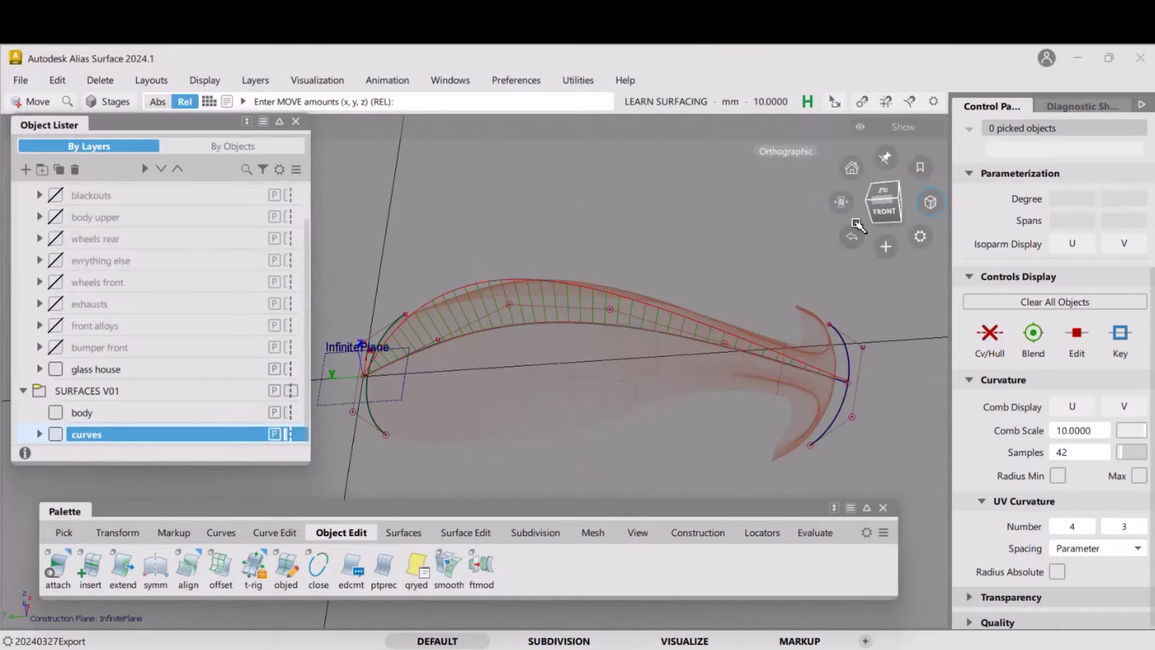
# Start the Rail surface tool and set it to two generation curves with one rail curve
pyautogui.click(858, 226)
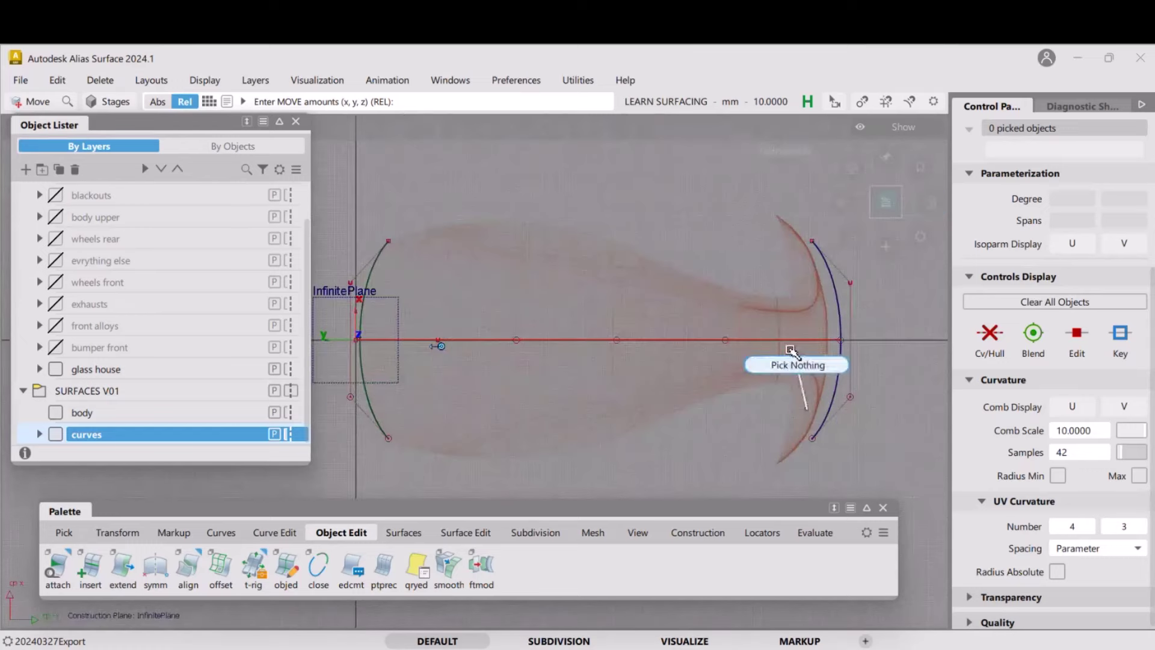
pyautogui.keyDown('alt'); pyautogui.keyDown('shift'); pyautogui.moveTo(640, 421); pyautogui.dragTo(678, 338); pyautogui.keyUp('shift'); pyautogui.keyUp('alt')
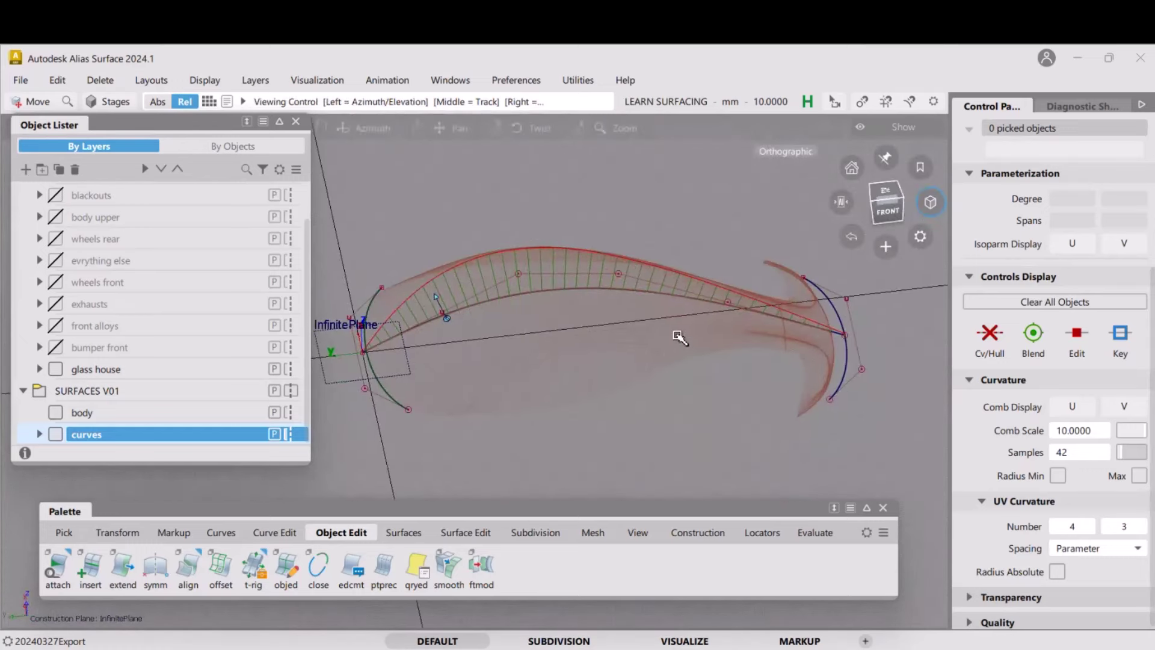
pyautogui.keyDown('alt'); pyautogui.keyDown('shift'); pyautogui.moveTo(834, 403); pyautogui.dragTo(794, 408); pyautogui.keyUp('shift'); pyautogui.keyUp('alt')
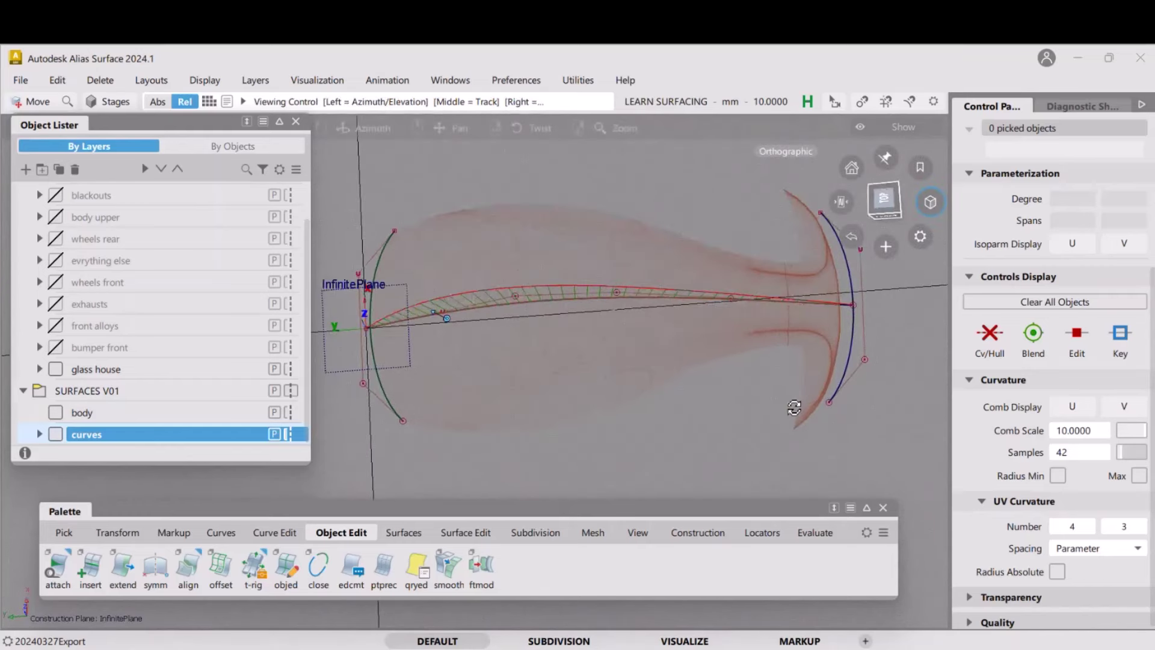
pyautogui.keyDown('alt'); pyautogui.keyDown('shift'); pyautogui.moveTo(794, 408); pyautogui.dragTo(793, 415); pyautogui.keyUp('shift'); pyautogui.keyUp('alt')
pyautogui.click(417, 534)
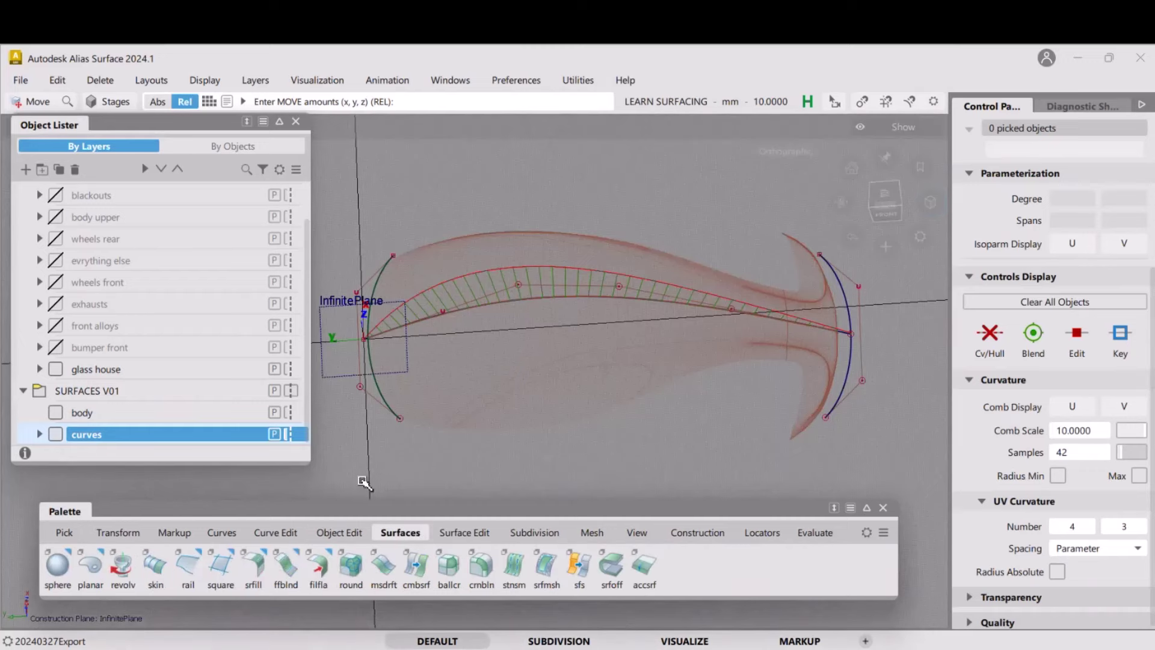
pyautogui.click(187, 563)
pyautogui.moveTo(205, 228); pyautogui.dragTo(182, 175)
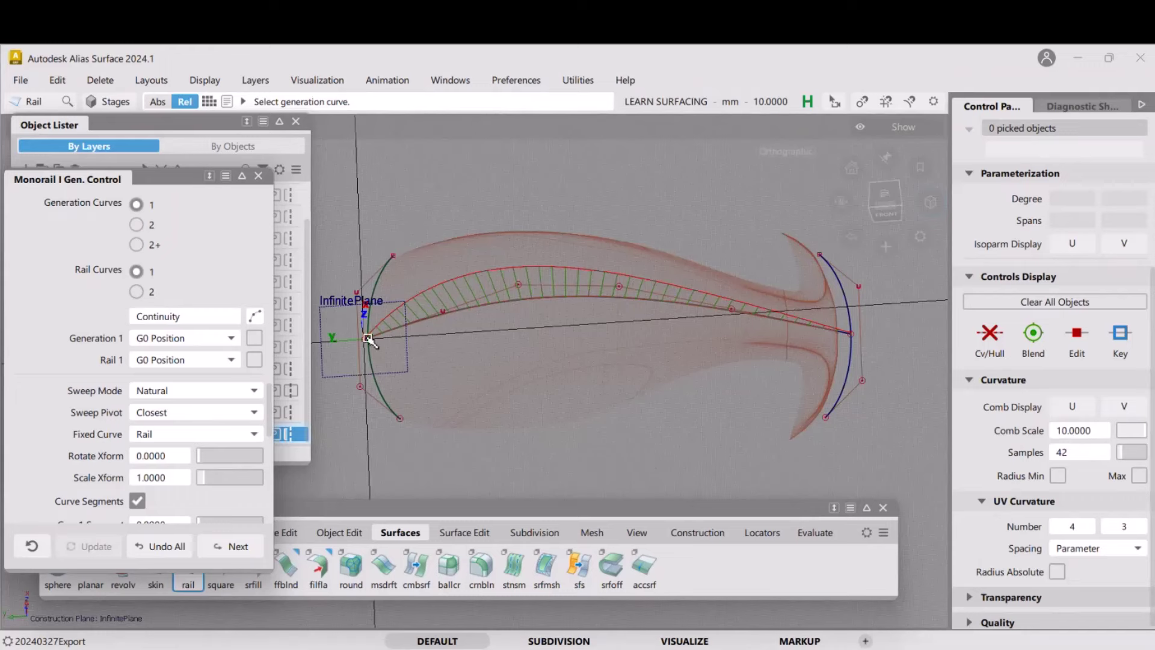
pyautogui.click(136, 225)
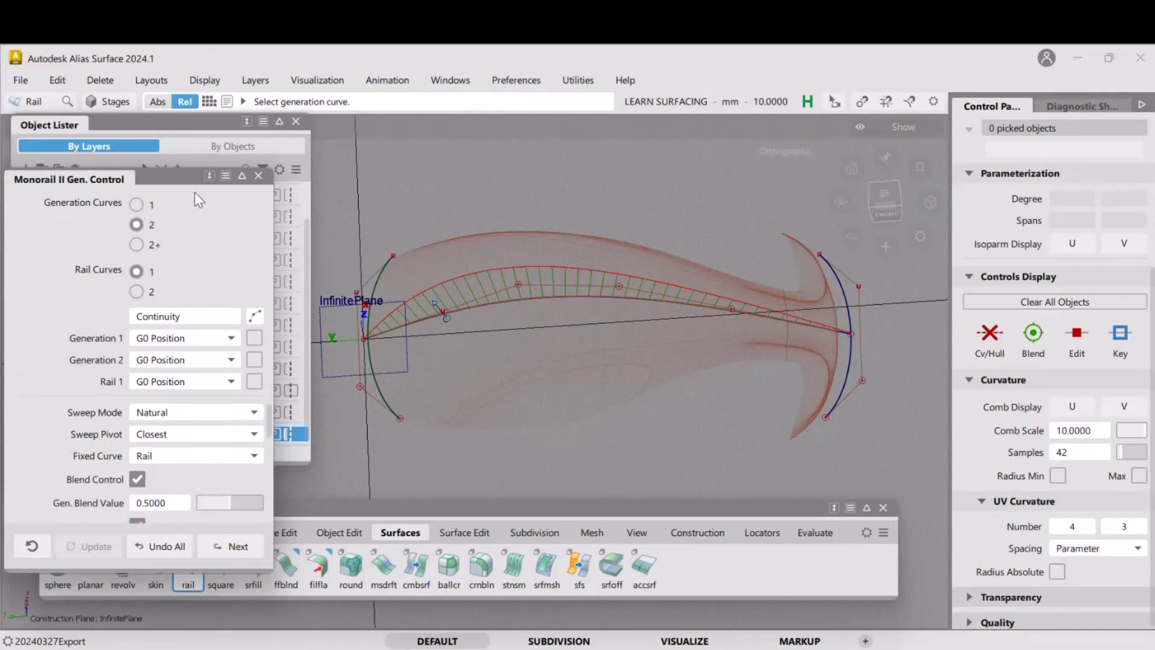
# Build a rail surface with the front and rear curves as generation curves and the centreline curve as the rail
pyautogui.click(210, 175)
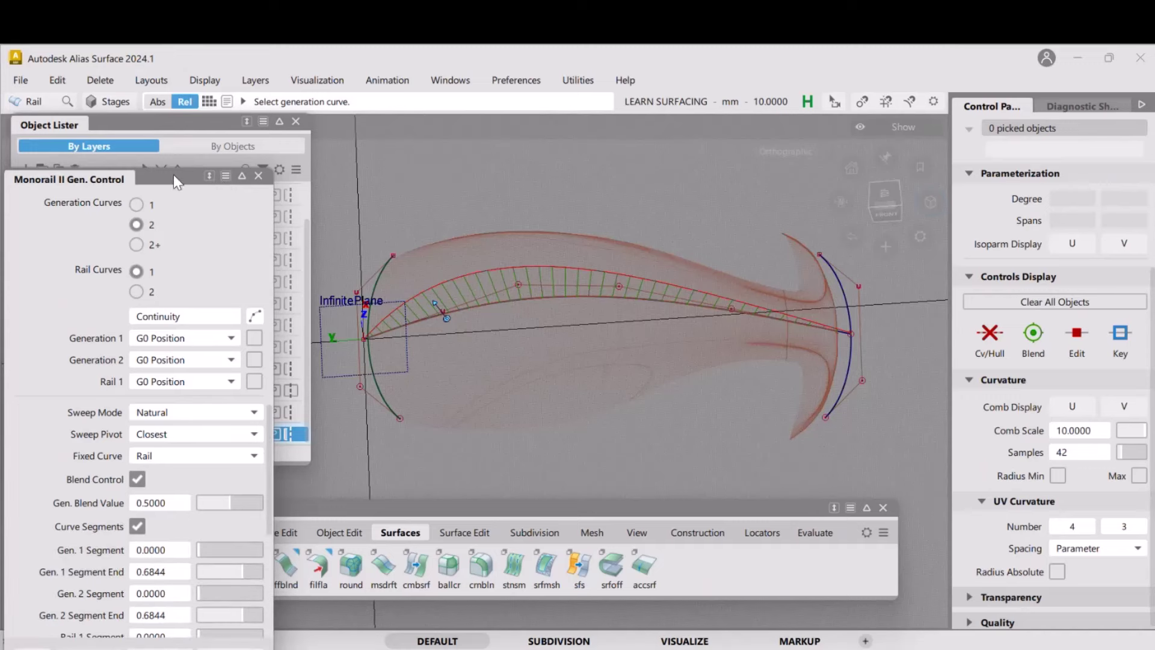
pyautogui.moveTo(174, 176); pyautogui.dragTo(181, 86)
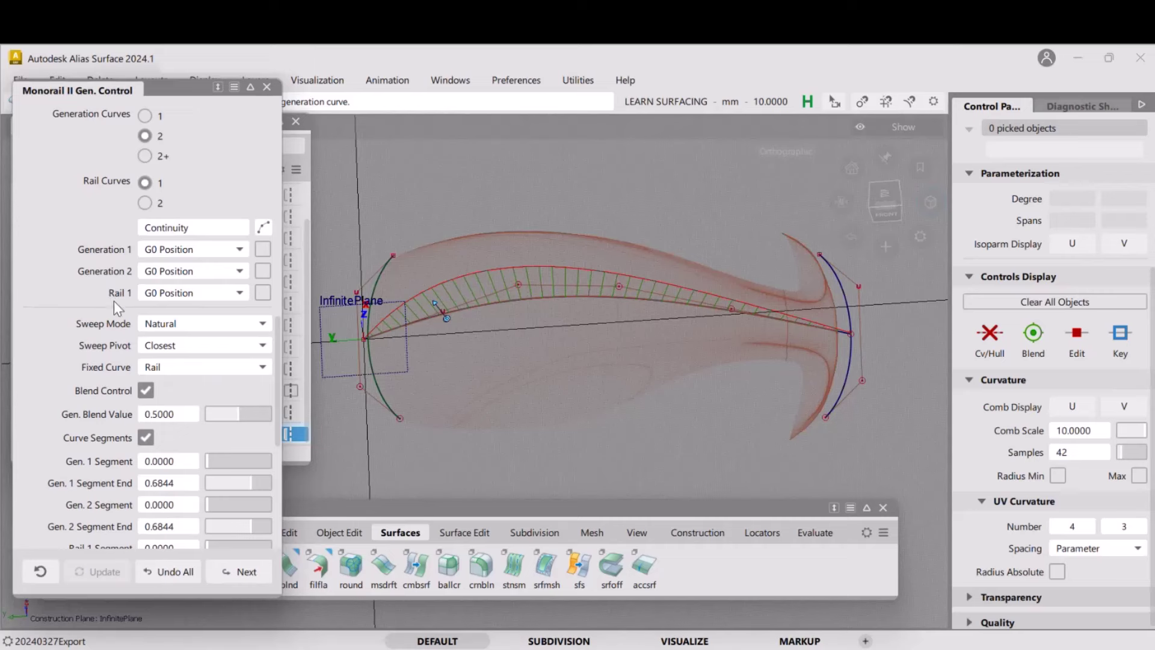
pyautogui.click(227, 329)
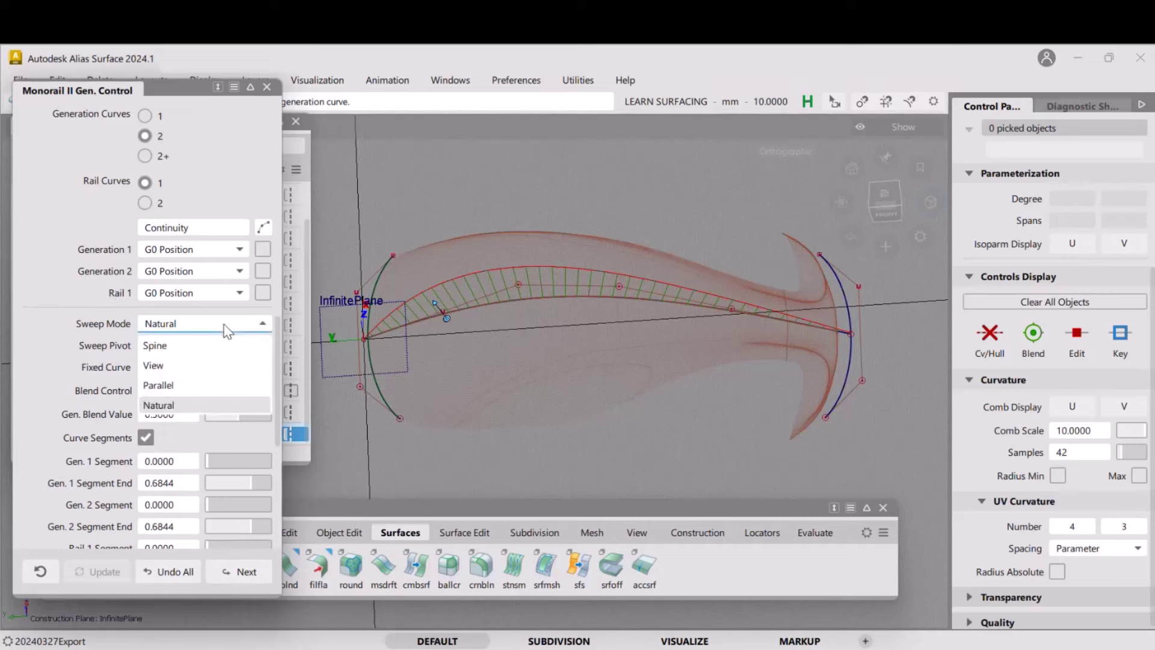
pyautogui.click(232, 329)
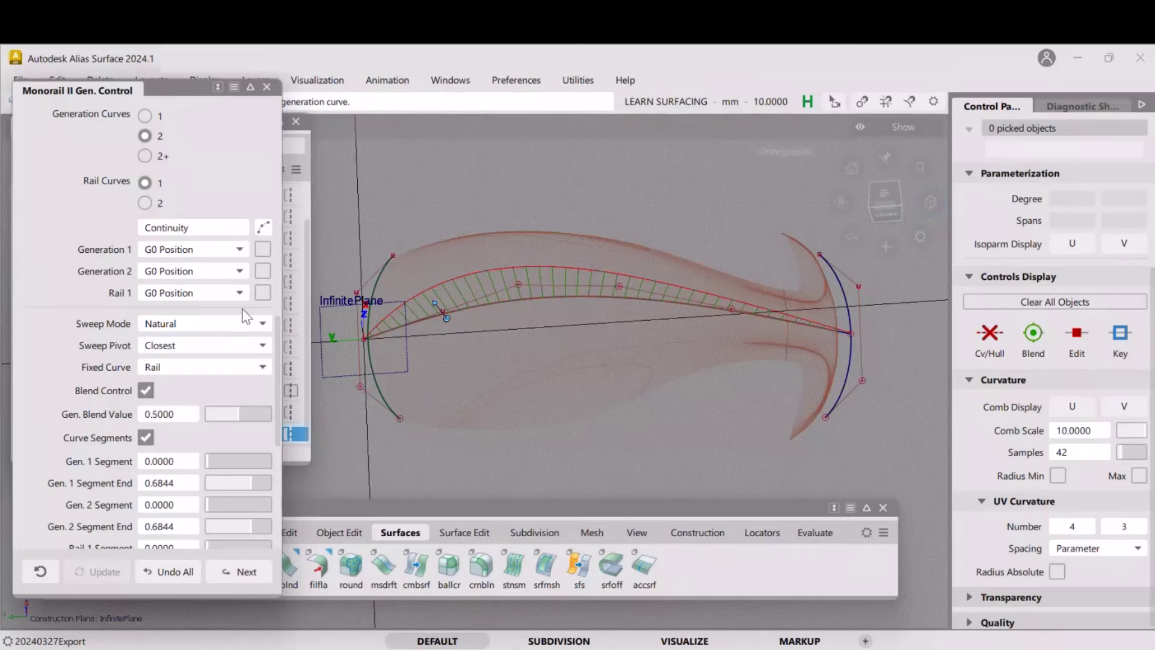
pyautogui.scroll(-5, 99, 367)
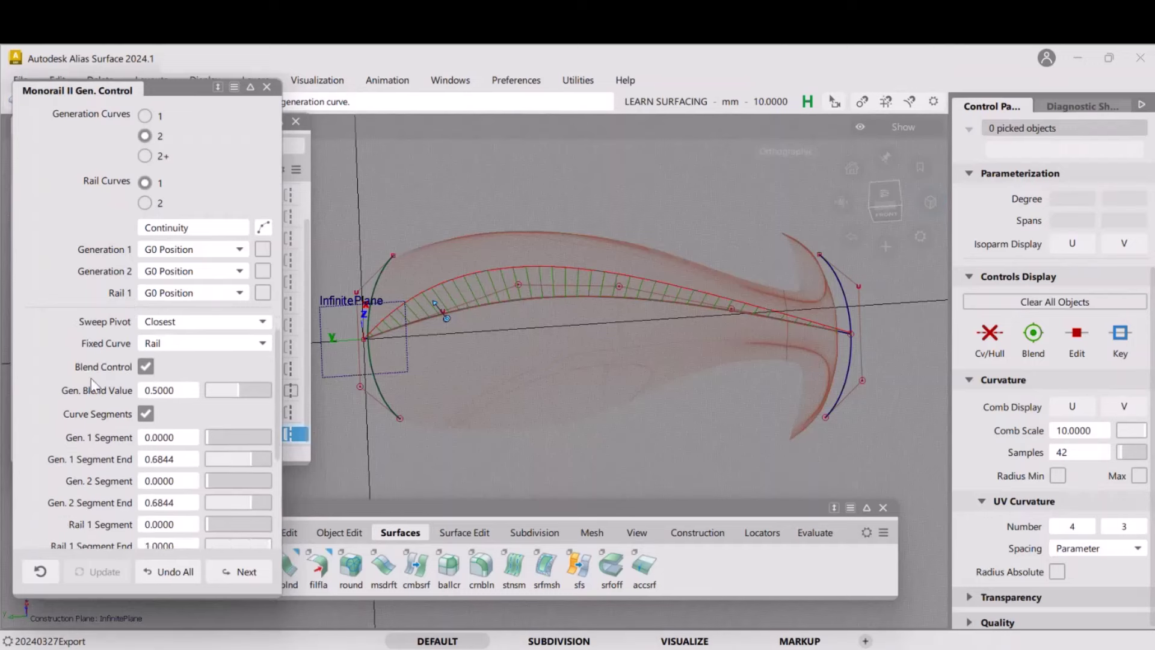
pyautogui.scroll(-2, 99, 363)
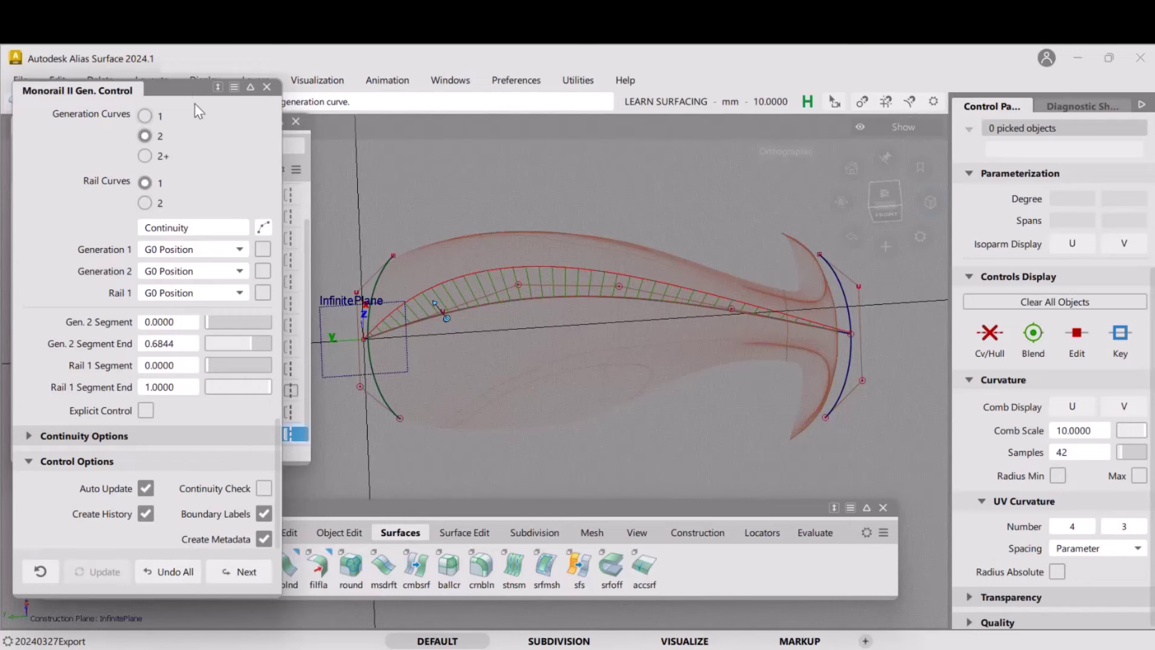
pyautogui.moveTo(198, 89); pyautogui.dragTo(213, 156)
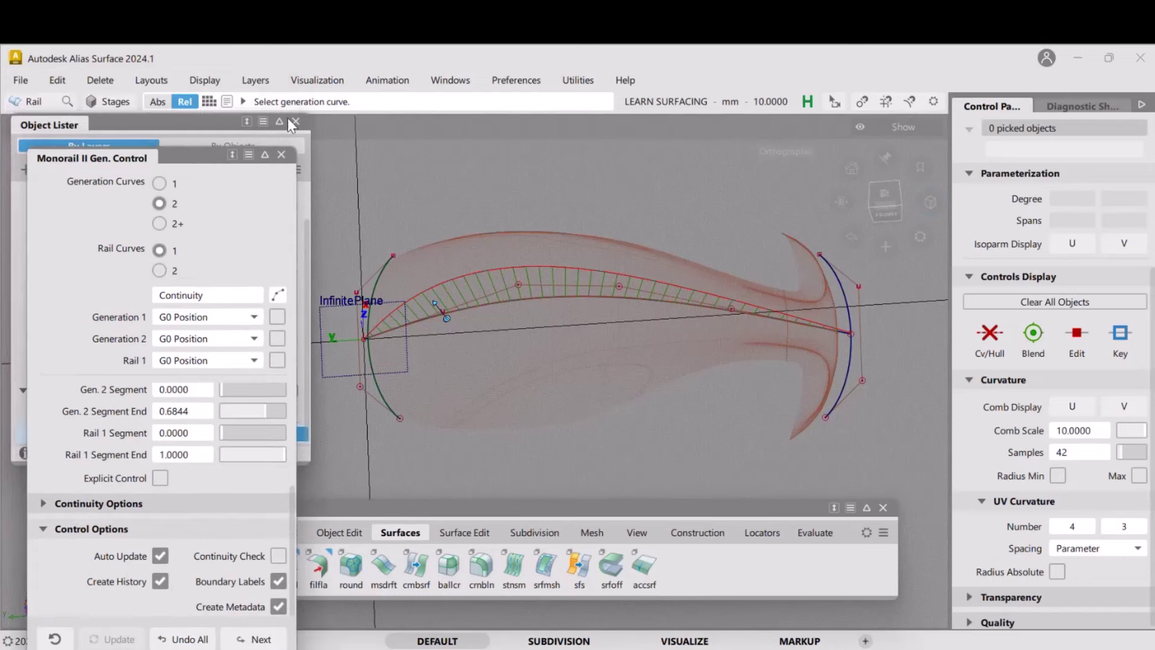
pyautogui.click(391, 421)
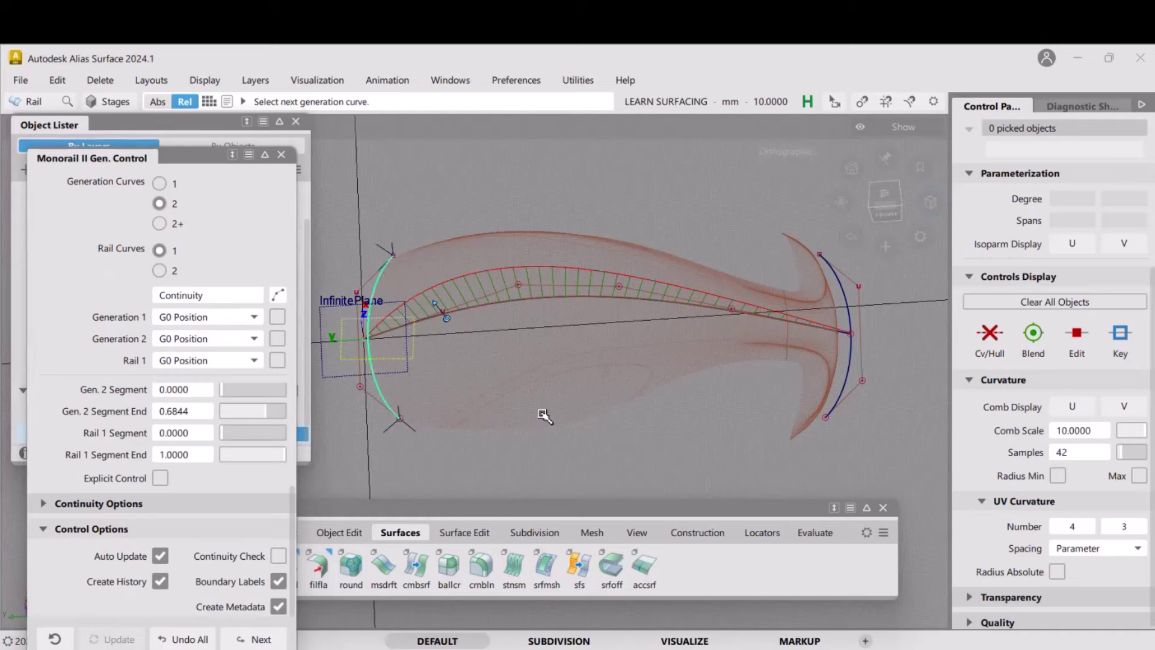
pyautogui.click(837, 394)
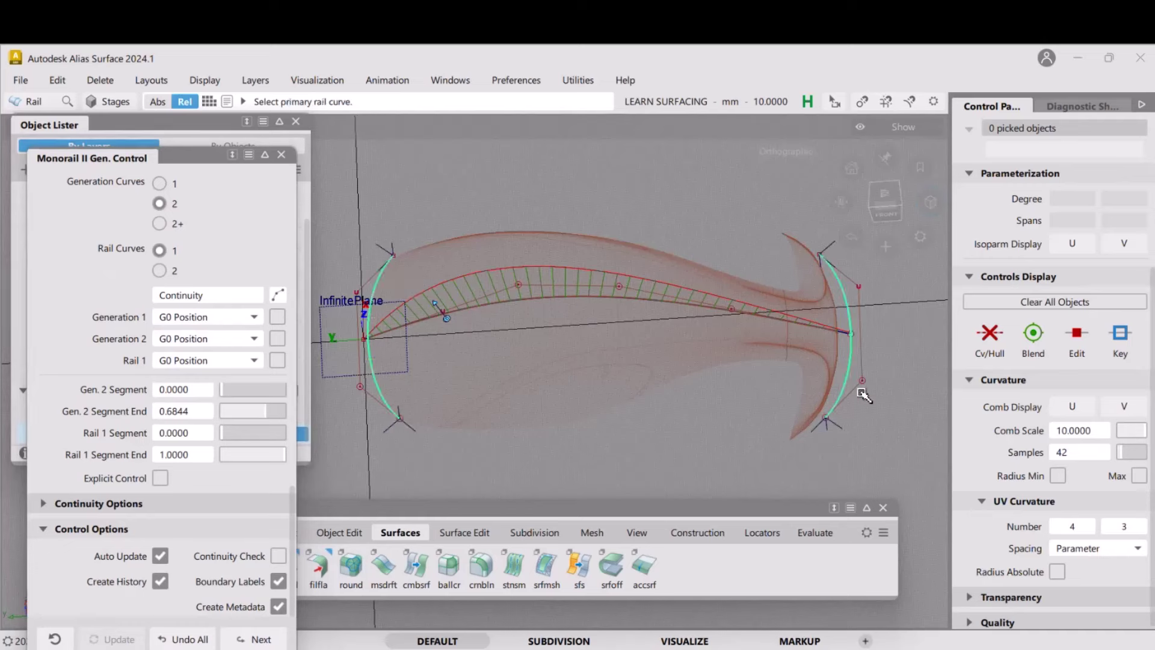
pyautogui.click(761, 331)
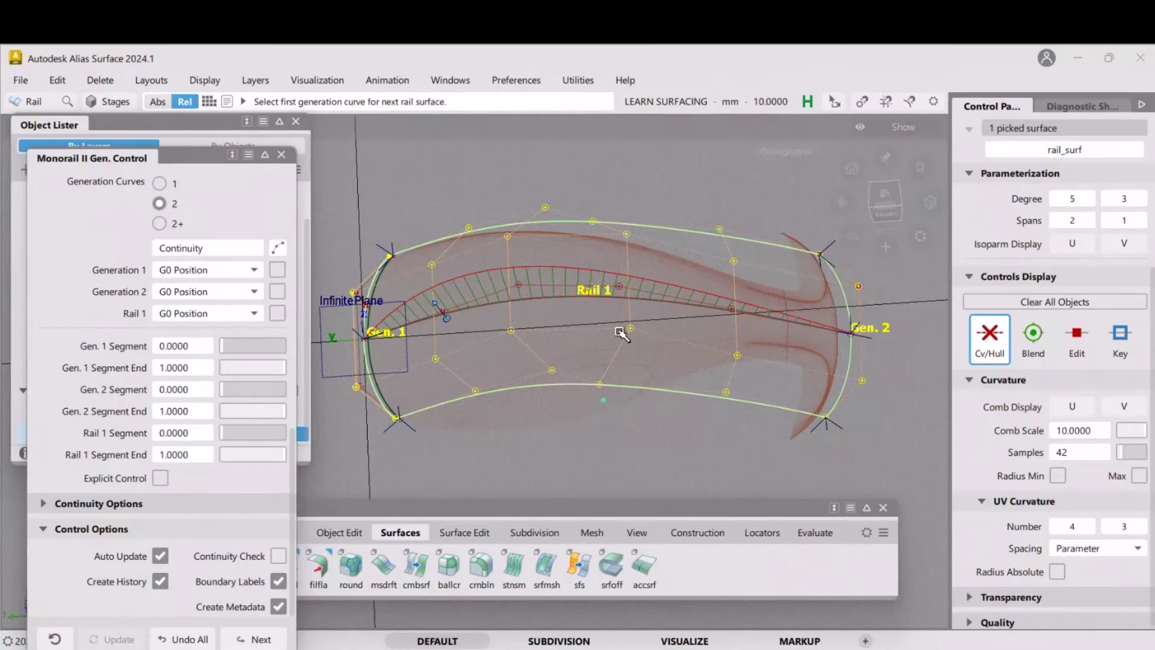
# Examine the rail surface against the glass house from the front and top views, and finish the Rail operation
pyautogui.click(887, 213)
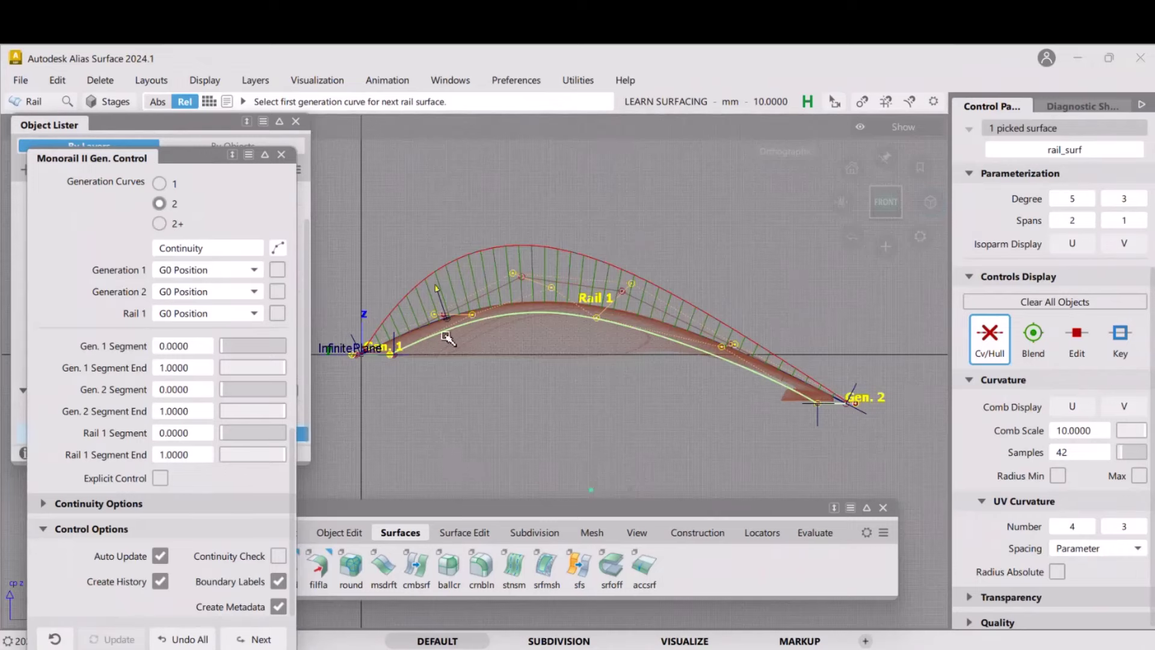
pyautogui.click(890, 179)
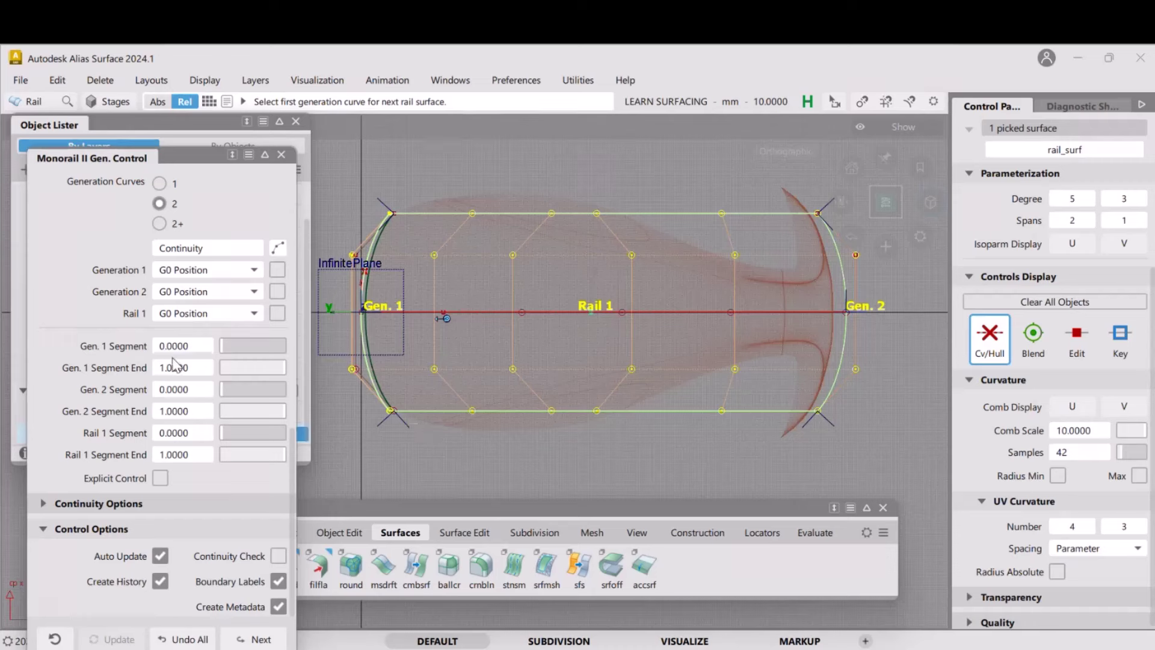
pyautogui.scroll(3, 174, 363)
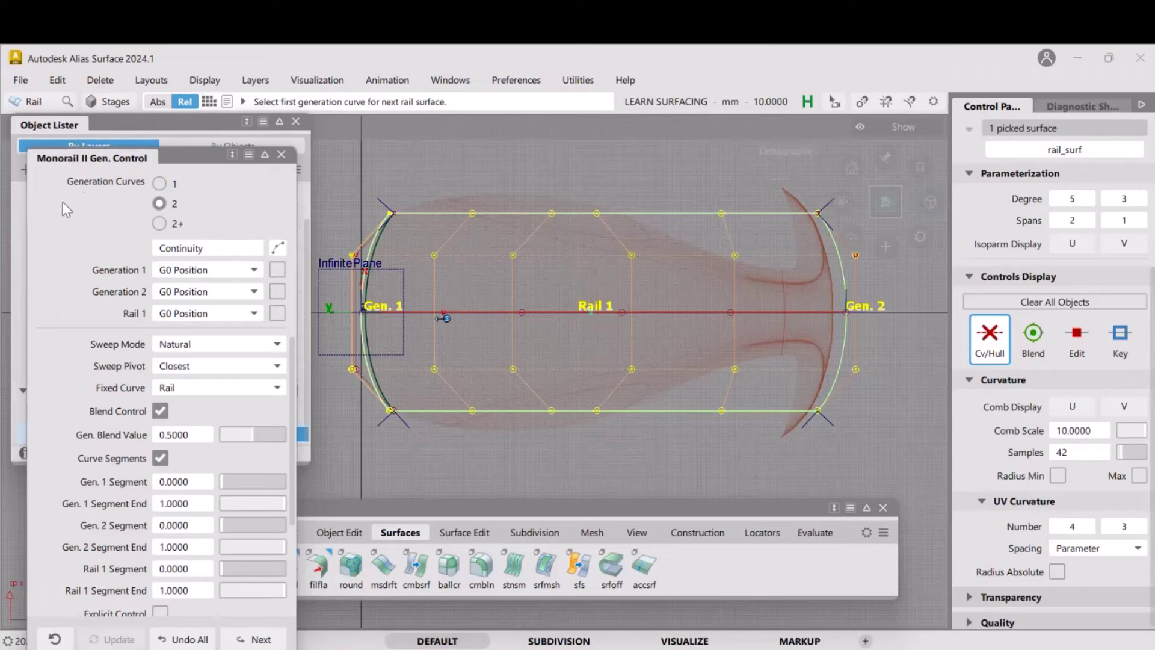
pyautogui.click(737, 472)
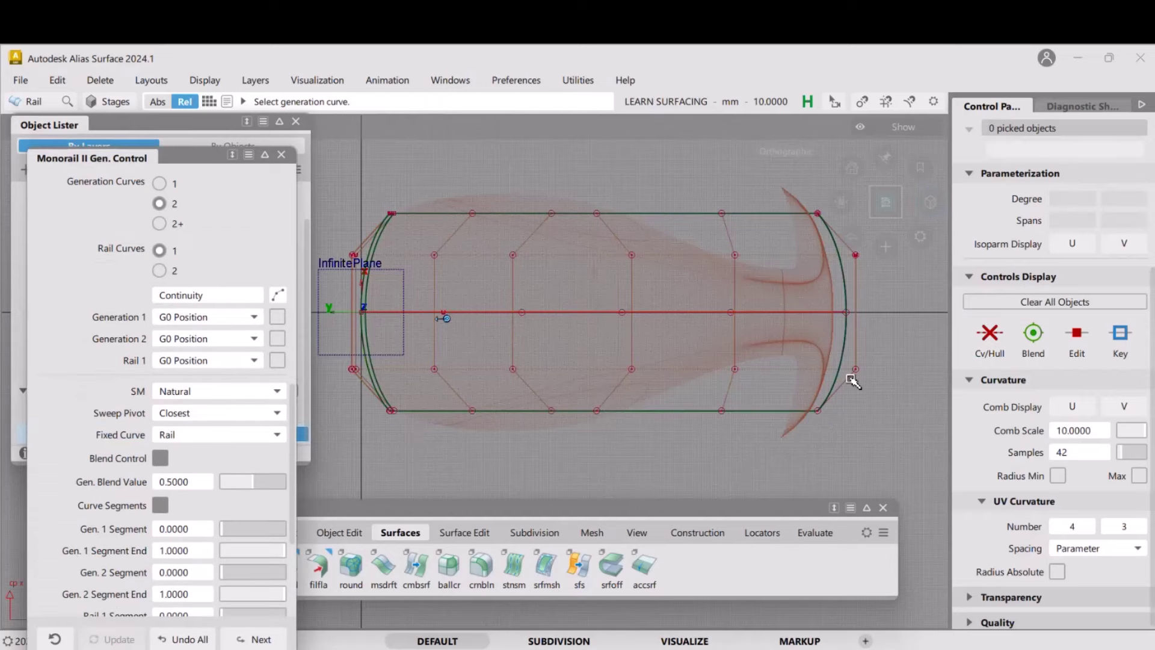
# Try to scale the rear generation curve down proportionally to about 0.52, and undo it
pyautogui.keyDown('ctrl'); pyautogui.keyDown('shift'); pyautogui.moveTo(855, 370); pyautogui.dragTo(893, 391); pyautogui.keyUp('shift'); pyautogui.keyUp('ctrl')
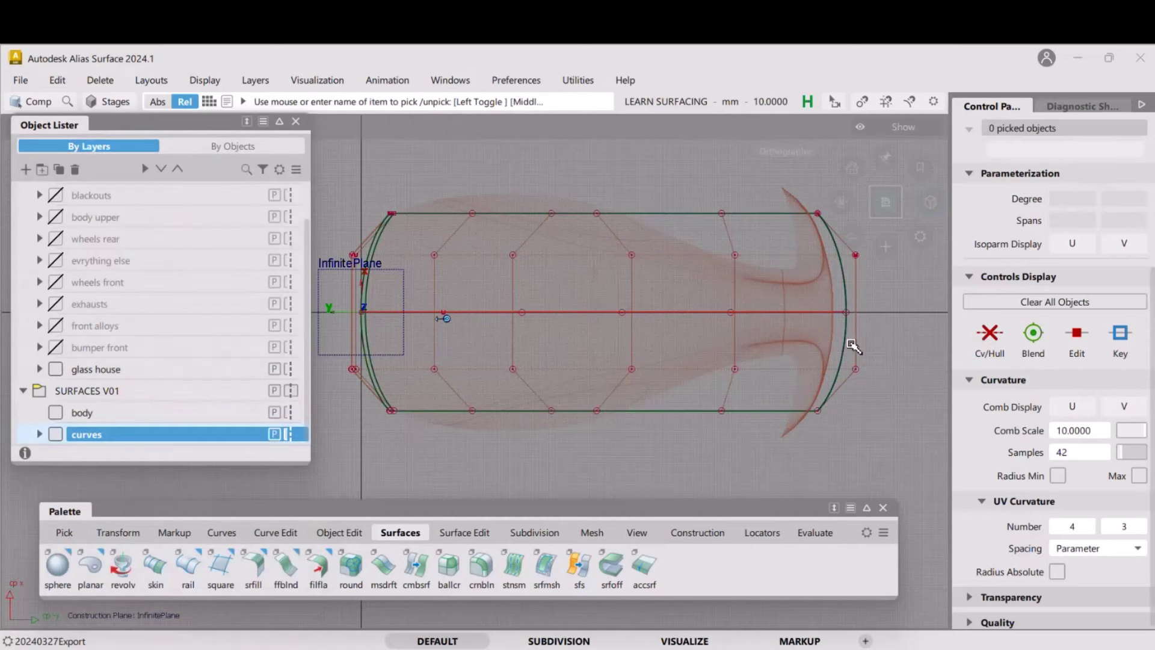
pyautogui.click(845, 339)
pyautogui.keyDown('ctrl'); pyautogui.keyDown('shift'); pyautogui.moveTo(875, 380); pyautogui.dragTo(797, 391, button='middle'); pyautogui.keyUp('shift'); pyautogui.keyUp('ctrl')
pyautogui.keyDown('ctrl'); pyautogui.keyDown('shift'); pyautogui.moveTo(800, 392); pyautogui.dragTo(853, 432); pyautogui.keyUp('shift'); pyautogui.keyUp('ctrl')
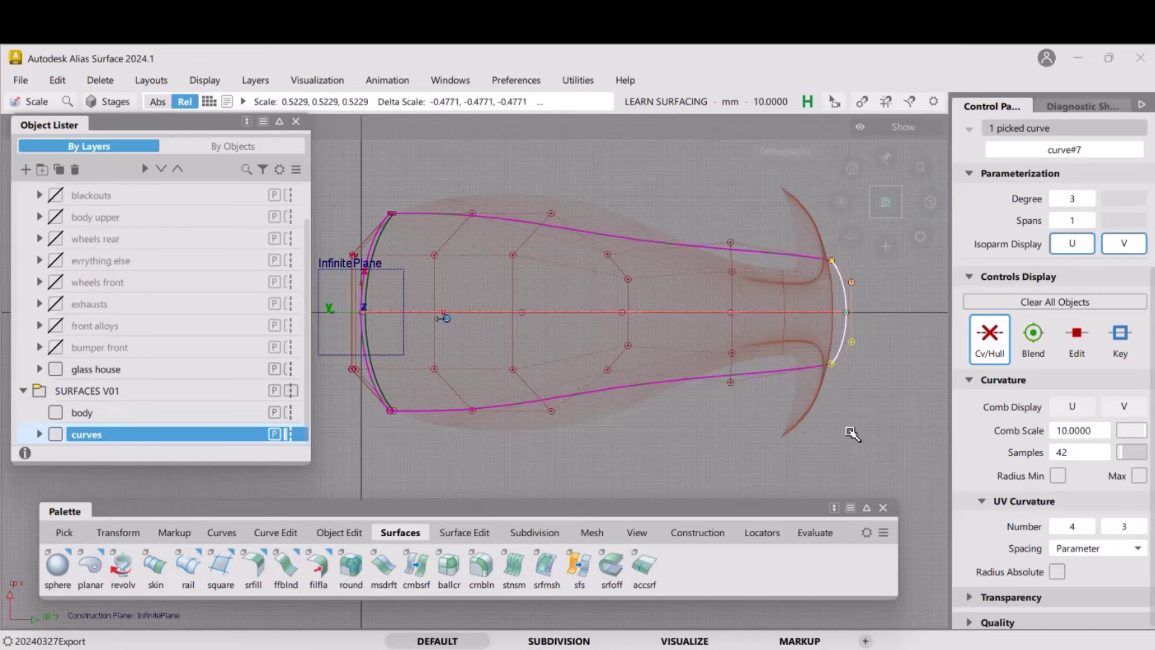
pyautogui.hotkey('ctrl', 'z')
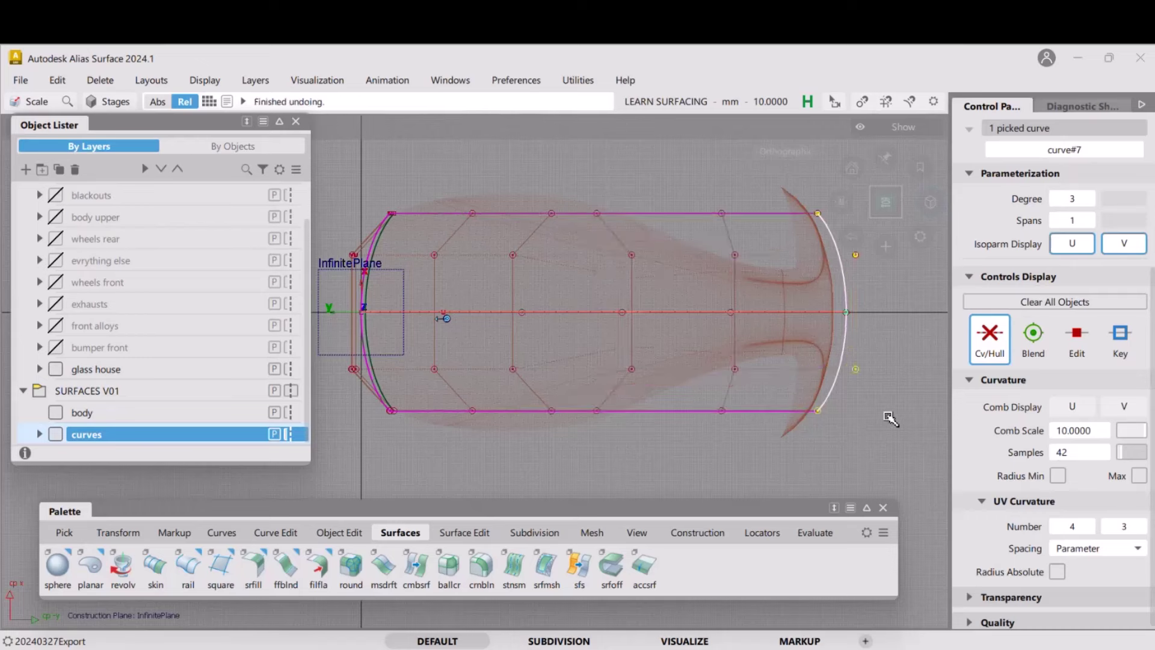
# Try to scale the rear generation curve non-proportionally to about 0.68 by 0.61, and undo it
pyautogui.keyDown('ctrl'); pyautogui.keyDown('shift'); pyautogui.moveTo(888, 416); pyautogui.dragTo(891, 416, button='middle'); pyautogui.keyUp('shift'); pyautogui.keyUp('ctrl')
pyautogui.click(833, 416)
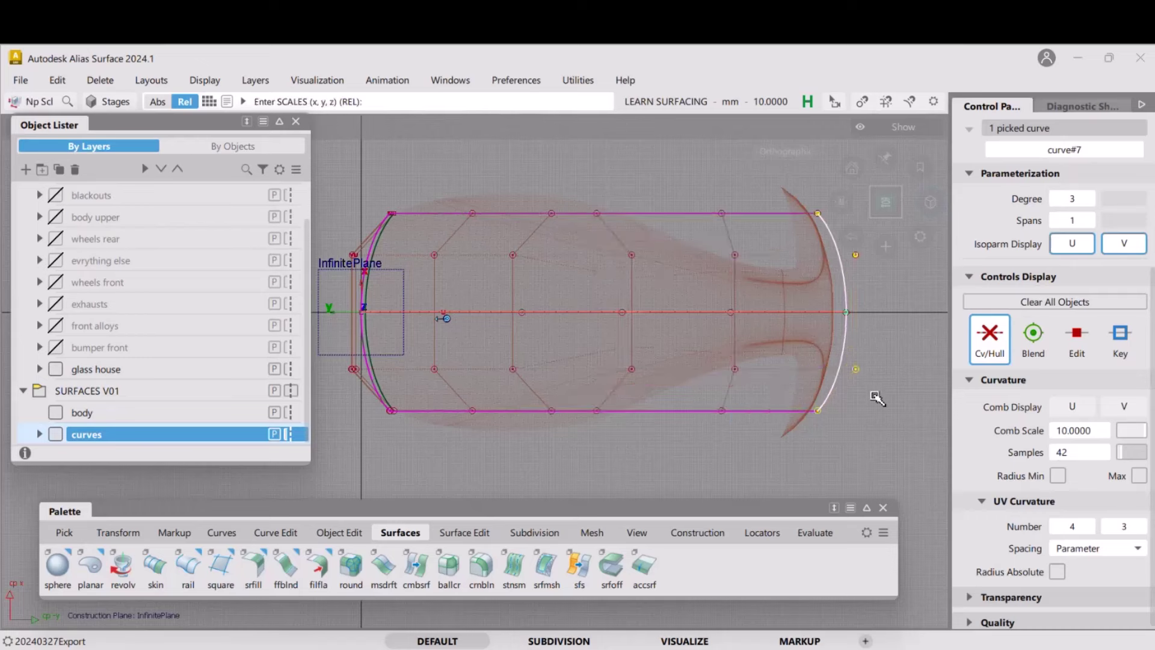
pyautogui.moveTo(894, 373); pyautogui.dragTo(837, 420)
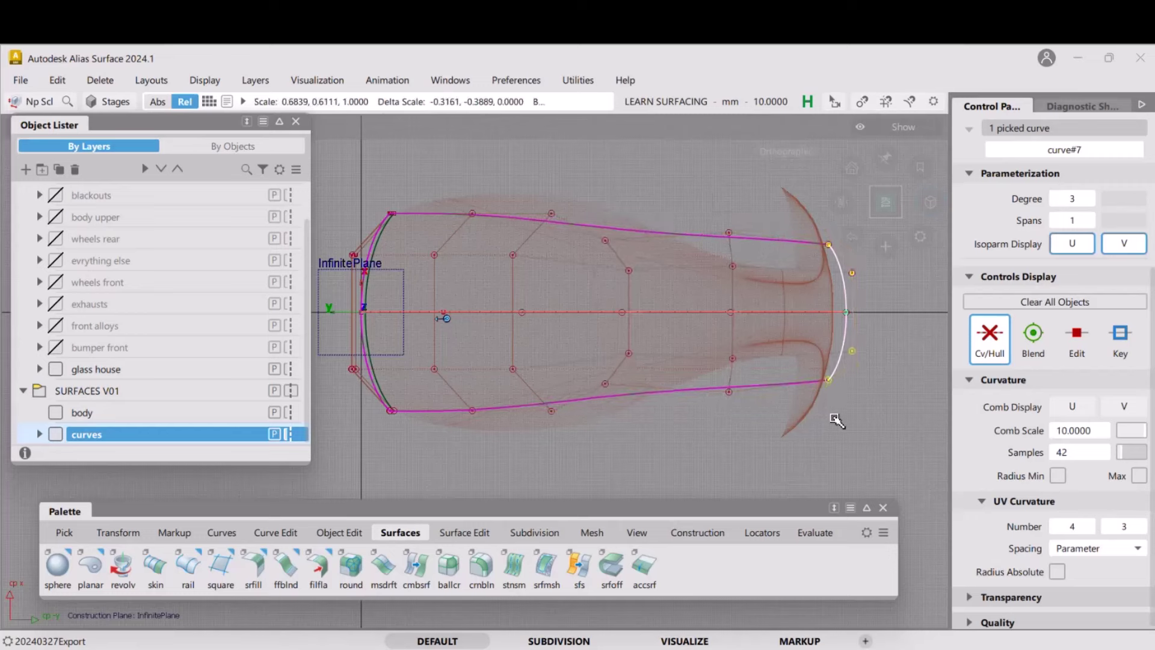
pyautogui.hotkey('ctrl', 'z')
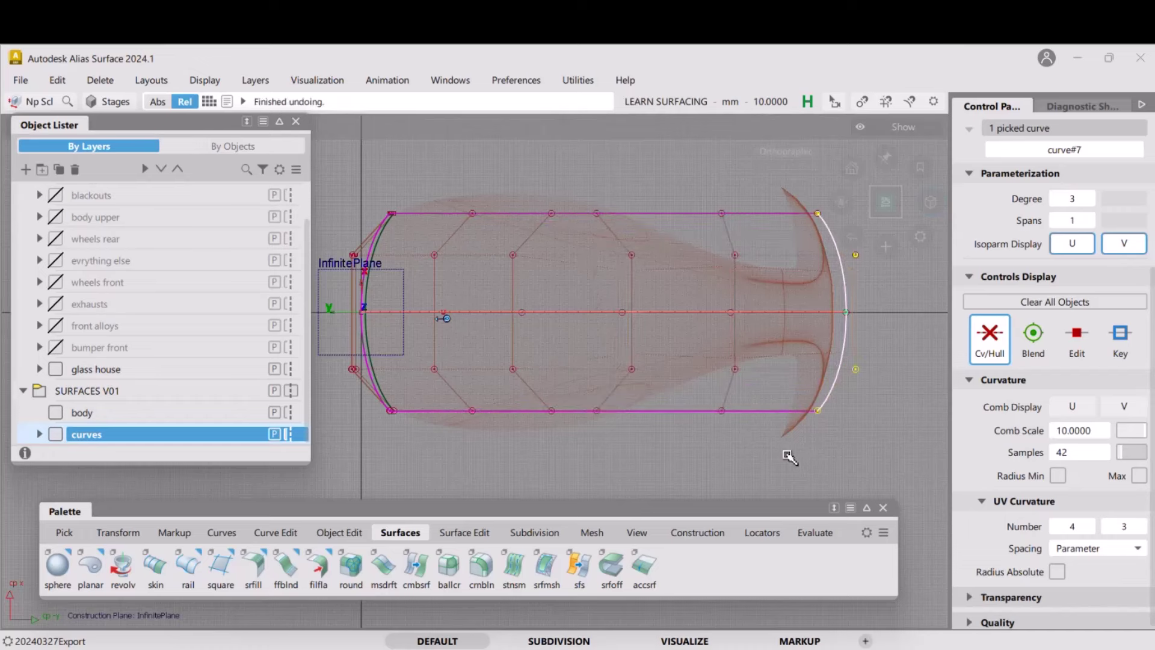
pyautogui.click(877, 409)
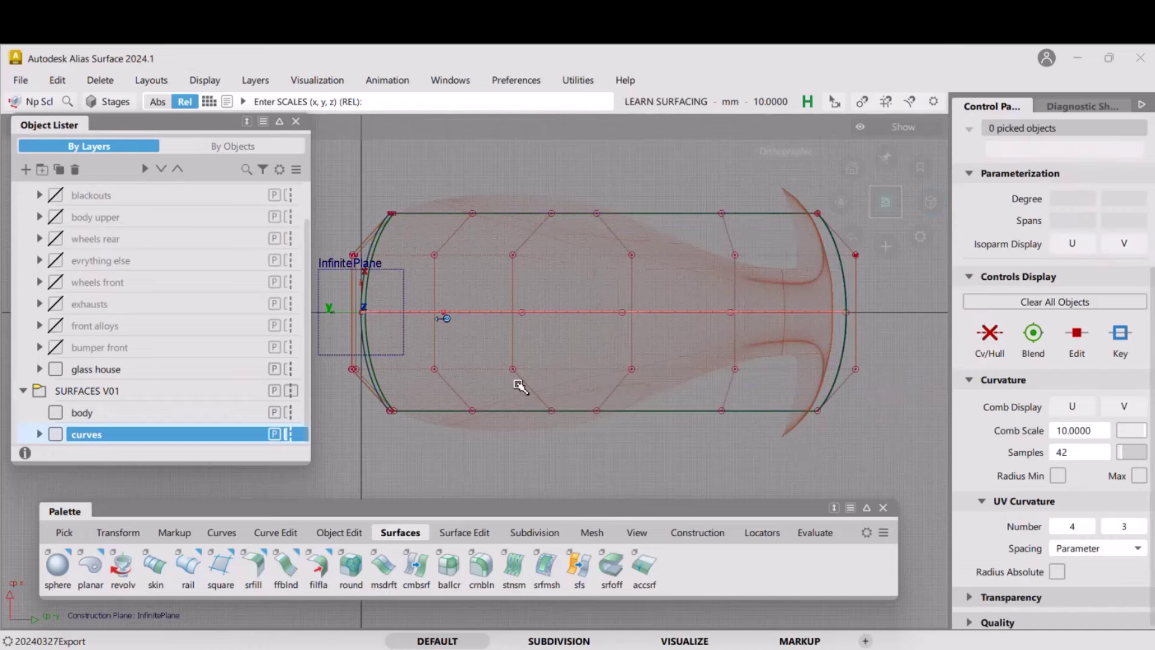
# Create a new layer in the SURFACES V01 folder and name it glass
pyautogui.keyDown('alt'); pyautogui.keyDown('shift'); pyautogui.moveTo(589, 374); pyautogui.dragTo(599, 380); pyautogui.keyUp('shift'); pyautogui.keyUp('alt')
pyautogui.keyDown('alt'); pyautogui.keyDown('shift'); pyautogui.moveTo(595, 380); pyautogui.dragTo(594, 361, button='middle'); pyautogui.keyUp('shift'); pyautogui.keyUp('alt')
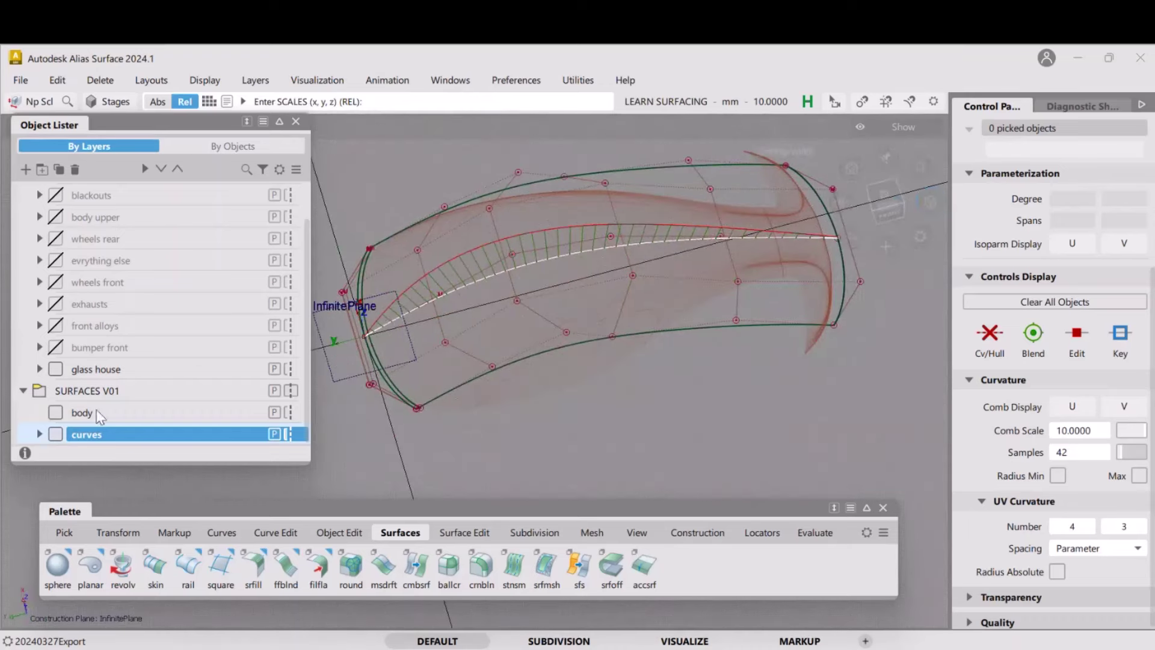
pyautogui.rightClick(97, 415)
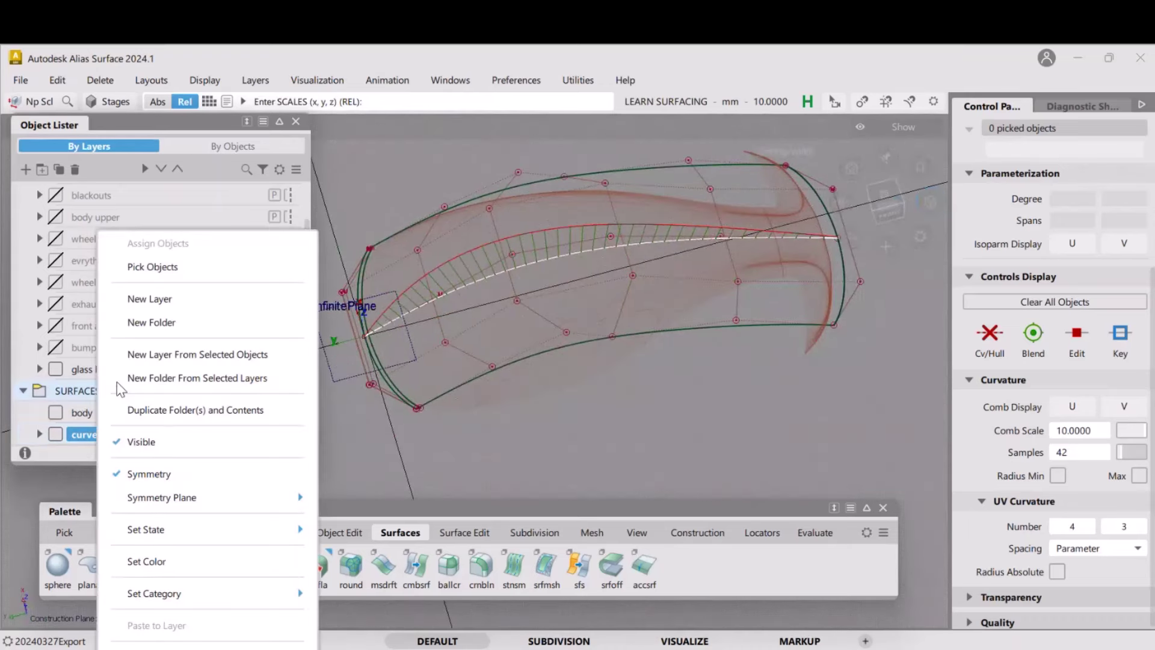
pyautogui.click(150, 299)
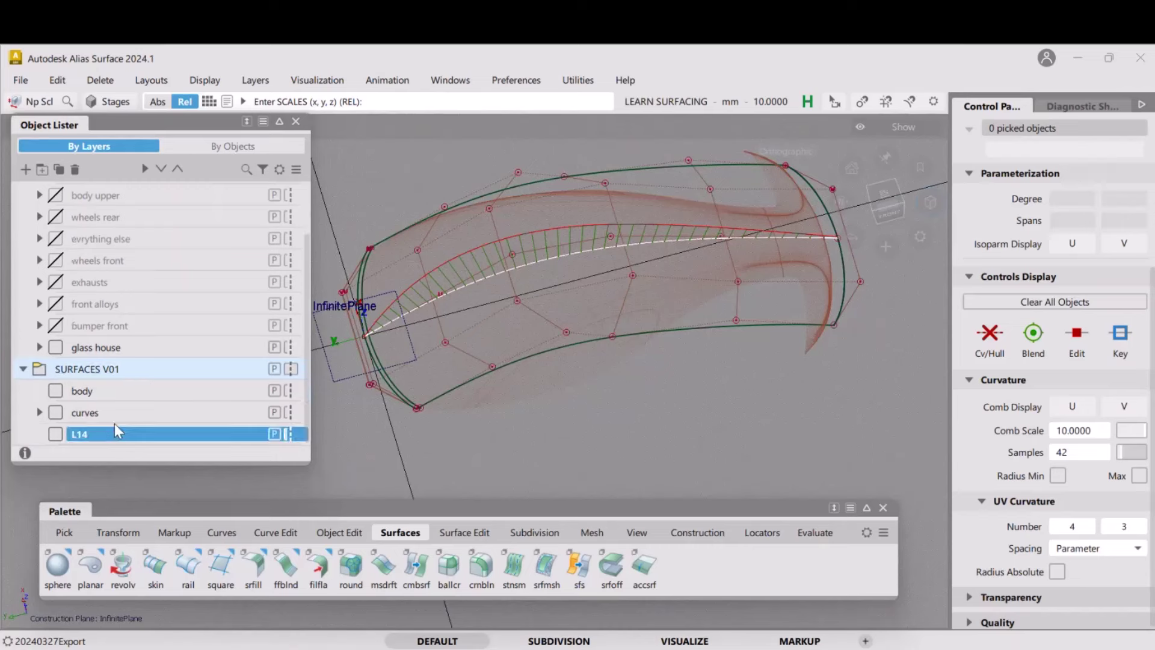
pyautogui.doubleClick(81, 436)
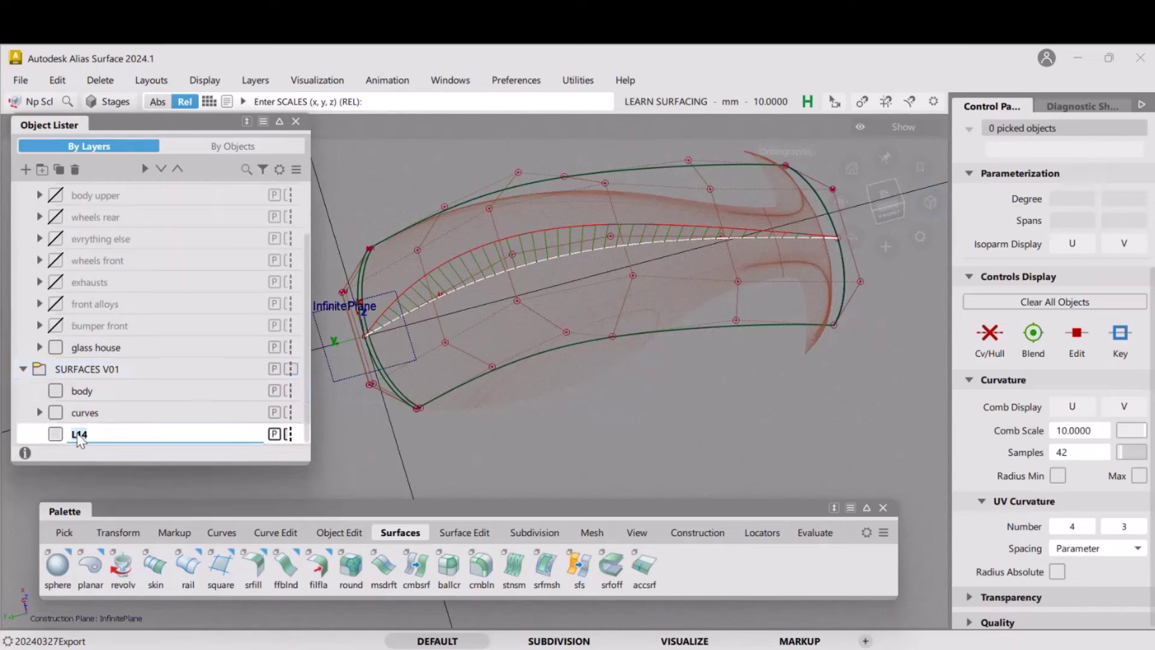
pyautogui.write('glass')
pyautogui.press('Return')
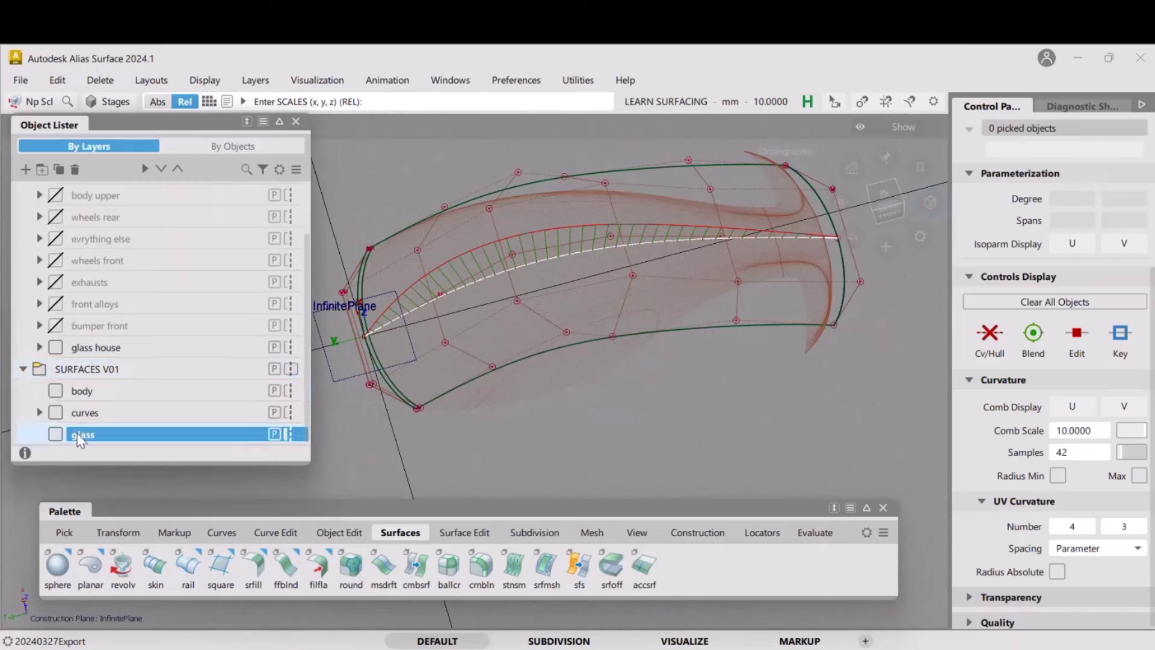
# Assign the rail surface to the glass layer and deselect it
pyautogui.moveTo(660, 426)
pyautogui.keyDown('ctrl'); pyautogui.keyDown('shift'); pyautogui.mouseDown()
pyautogui.moveTo(647, 369)
pyautogui.moveTo(598, 402)
pyautogui.mouseUp(); pyautogui.keyUp('shift'); pyautogui.keyUp('ctrl')
pyautogui.click(704, 333)
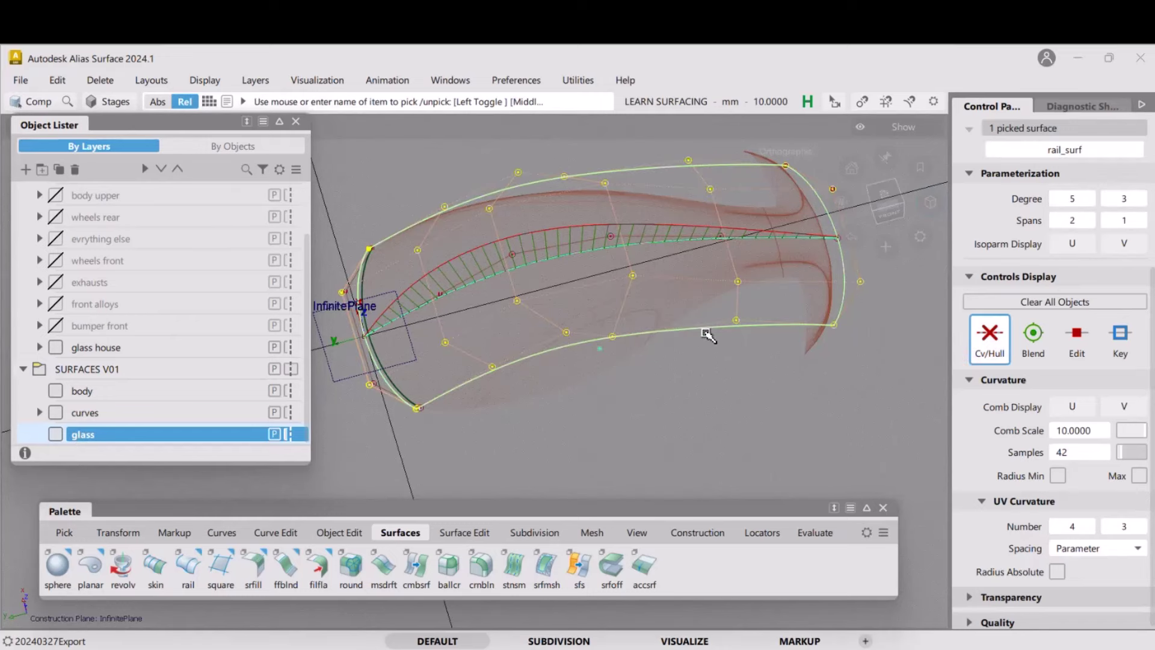
pyautogui.rightClick(135, 435)
pyautogui.click(316, 248)
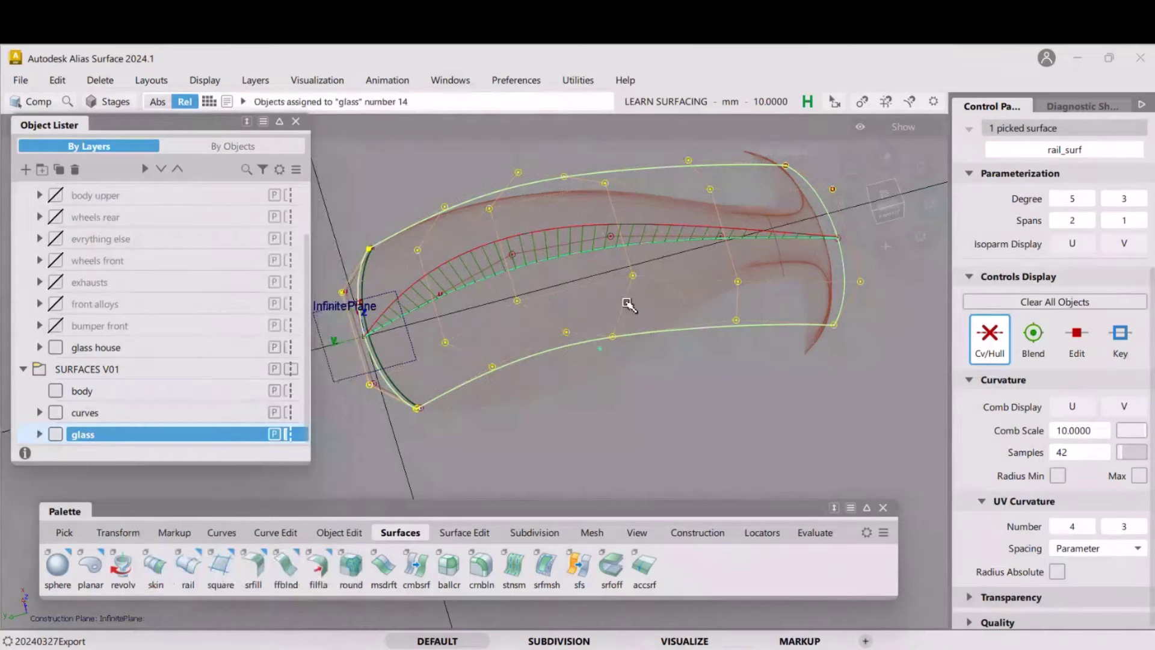
pyautogui.click(509, 399)
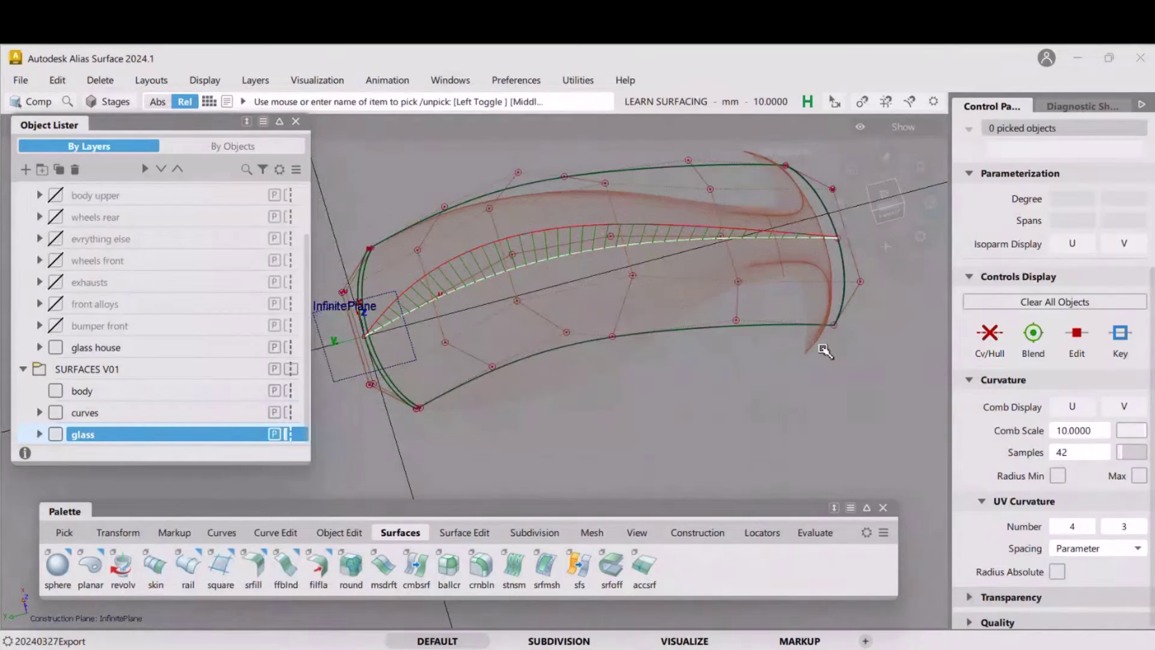
# Delete the front and rear generation curves at the two ends of the rail surface
pyautogui.keyDown('ctrl'); pyautogui.keyDown('shift'); pyautogui.moveTo(702, 369); pyautogui.dragTo(746, 388); pyautogui.keyUp('shift'); pyautogui.keyUp('ctrl')
pyautogui.click(417, 399)
pyautogui.click(837, 300)
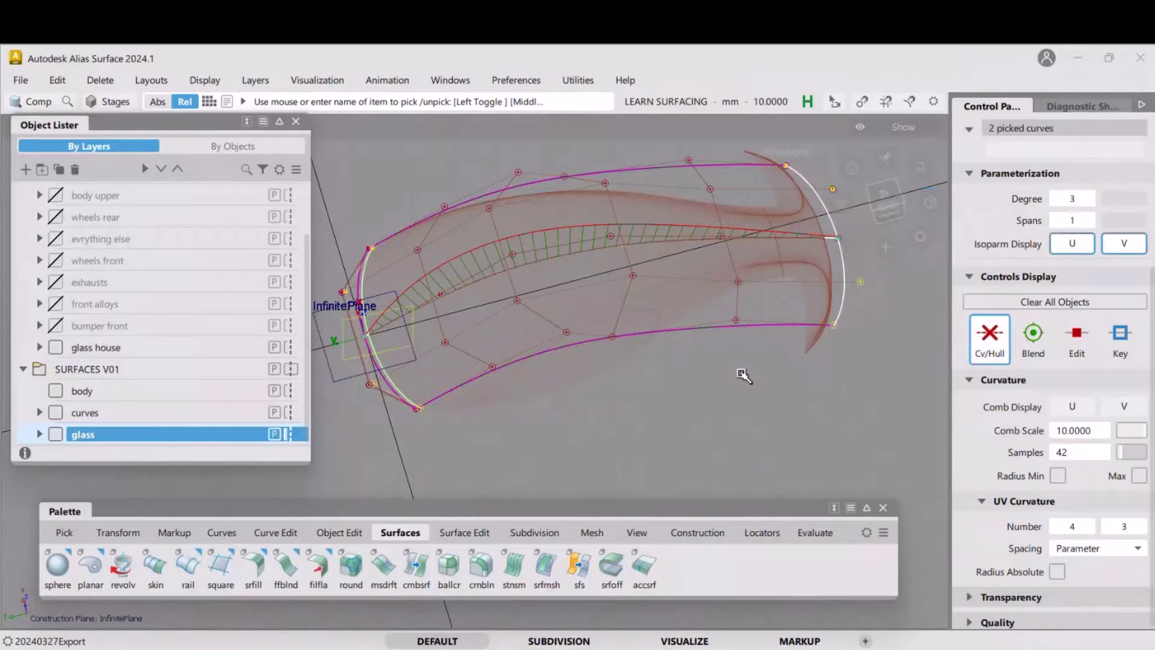
pyautogui.press('Delete')
pyautogui.click(532, 431)
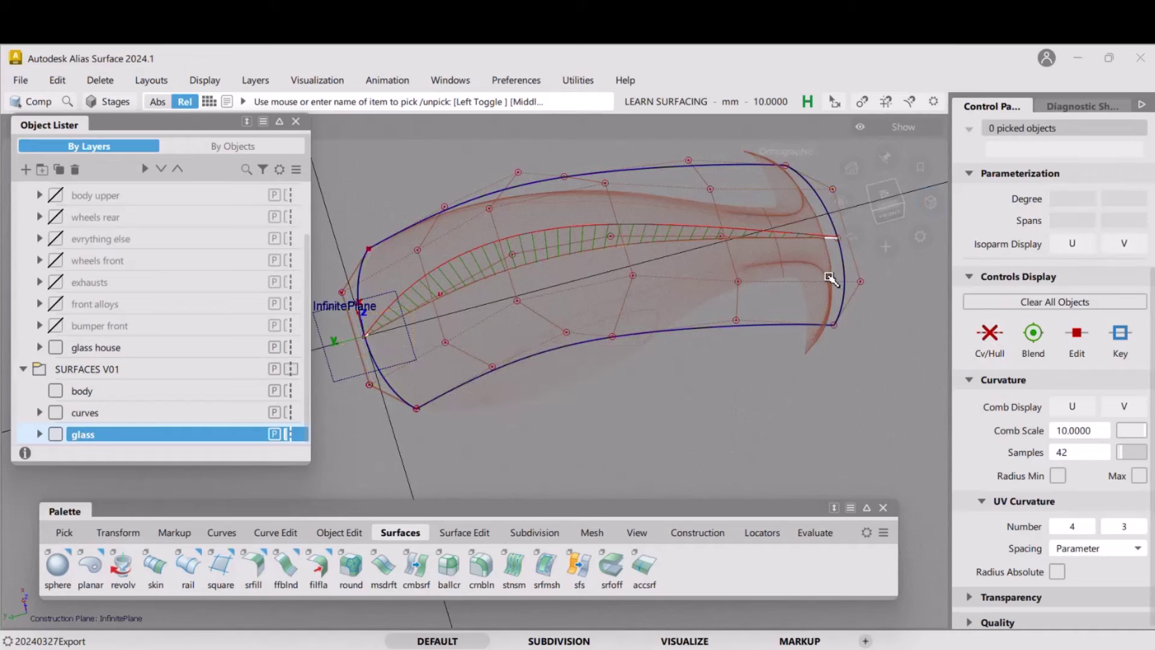
# Hide the curves layer and compare the rail surface with the glass house in shaded and wireframe display
pyautogui.click(58, 414)
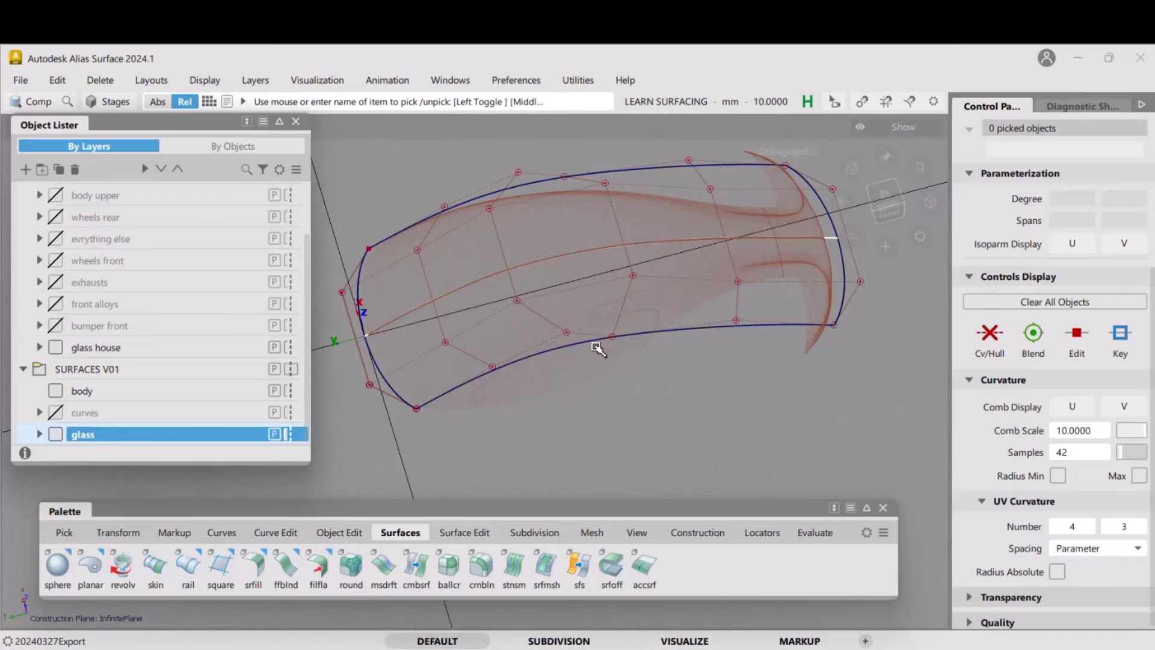
pyautogui.press('5')
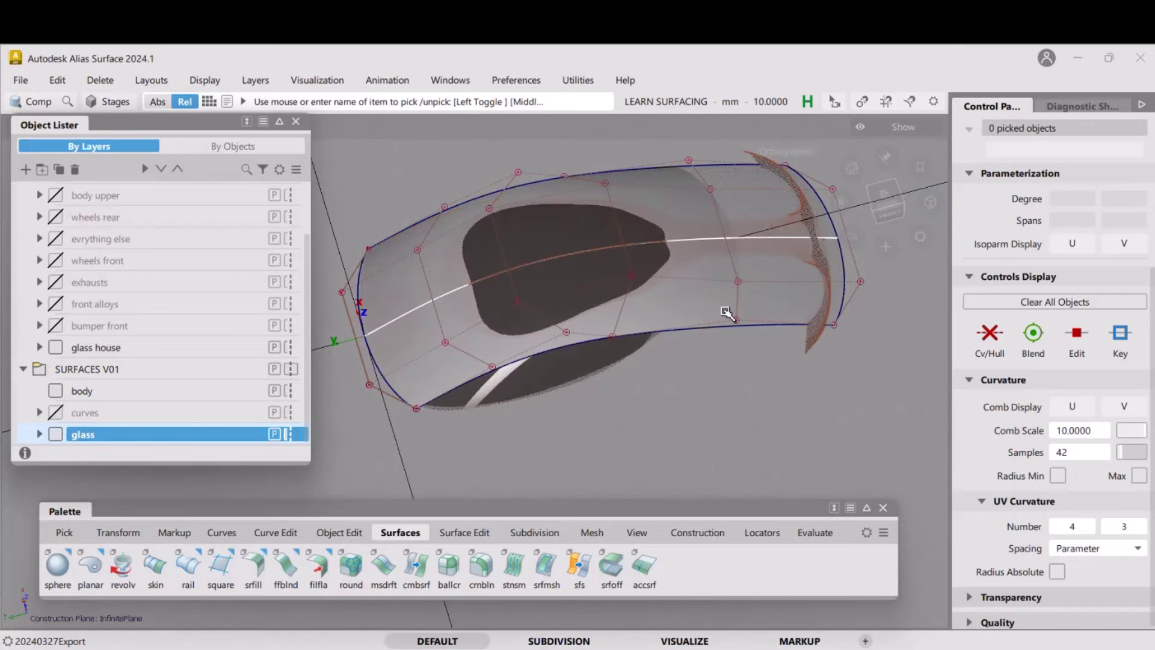
pyautogui.press('5')
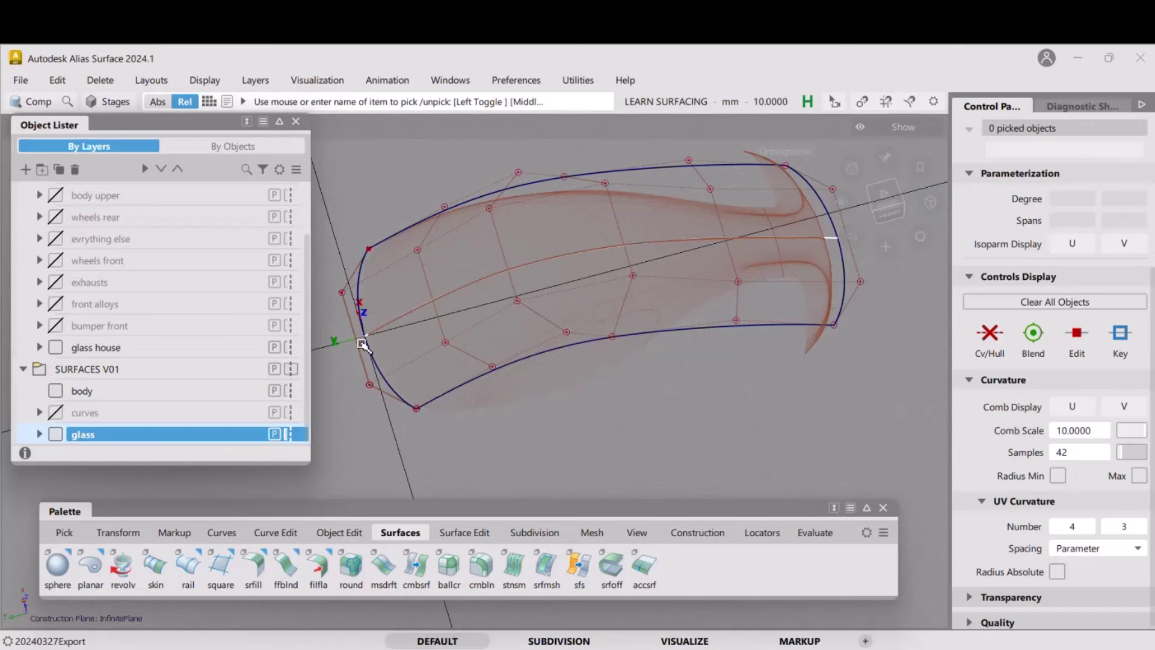
pyautogui.hotkey('shift', 'alt')
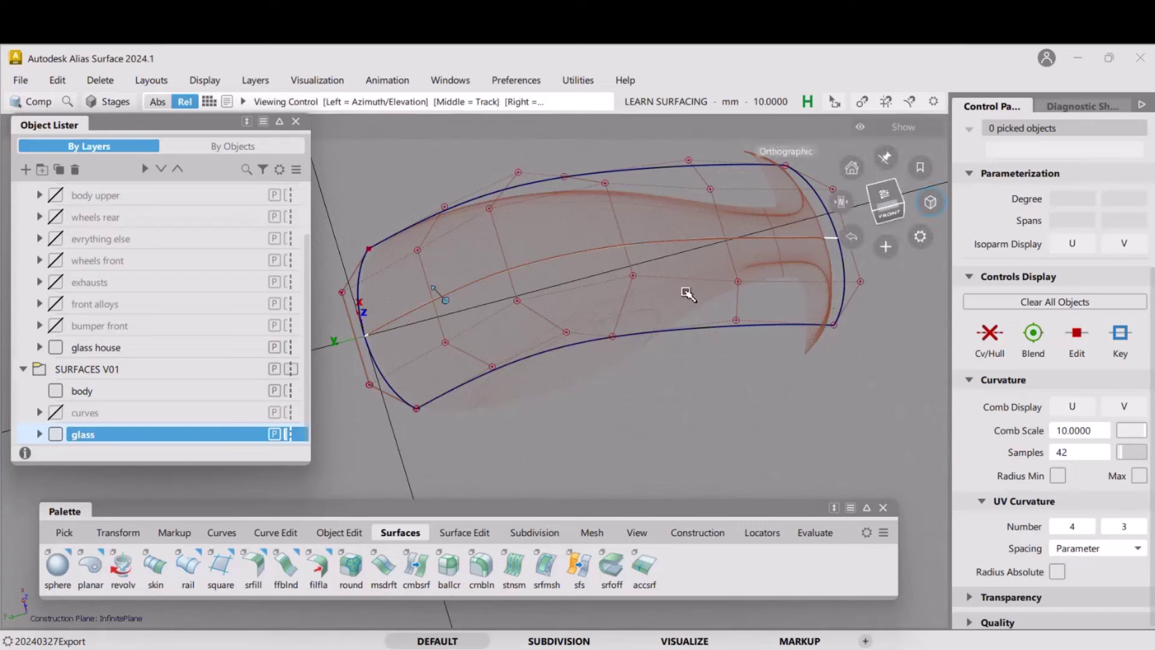
# Pick the rail surface, apply the Symmetric Modeling constraint to it and deselect it
pyautogui.keyDown('alt'); pyautogui.keyDown('shift'); pyautogui.moveTo(688, 293); pyautogui.dragTo(658, 301); pyautogui.keyUp('shift'); pyautogui.keyUp('alt')
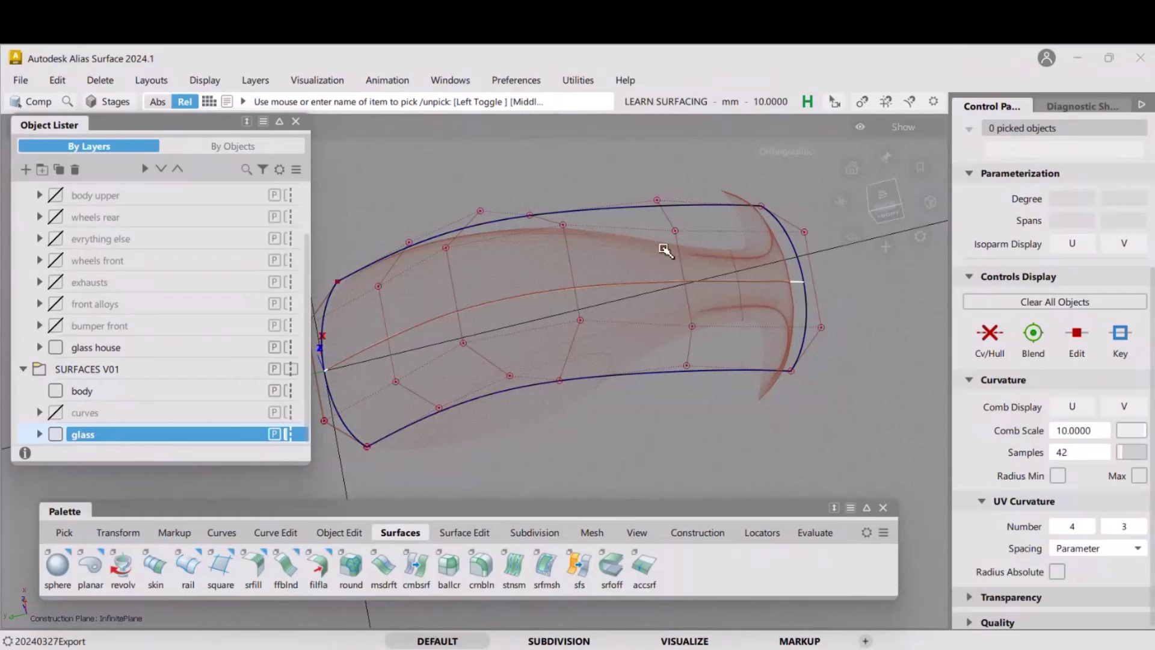
pyautogui.keyDown('ctrl'); pyautogui.keyDown('shift'); pyautogui.moveTo(635, 391); pyautogui.dragTo(591, 415); pyautogui.keyUp('shift'); pyautogui.keyUp('ctrl')
pyautogui.click(692, 372)
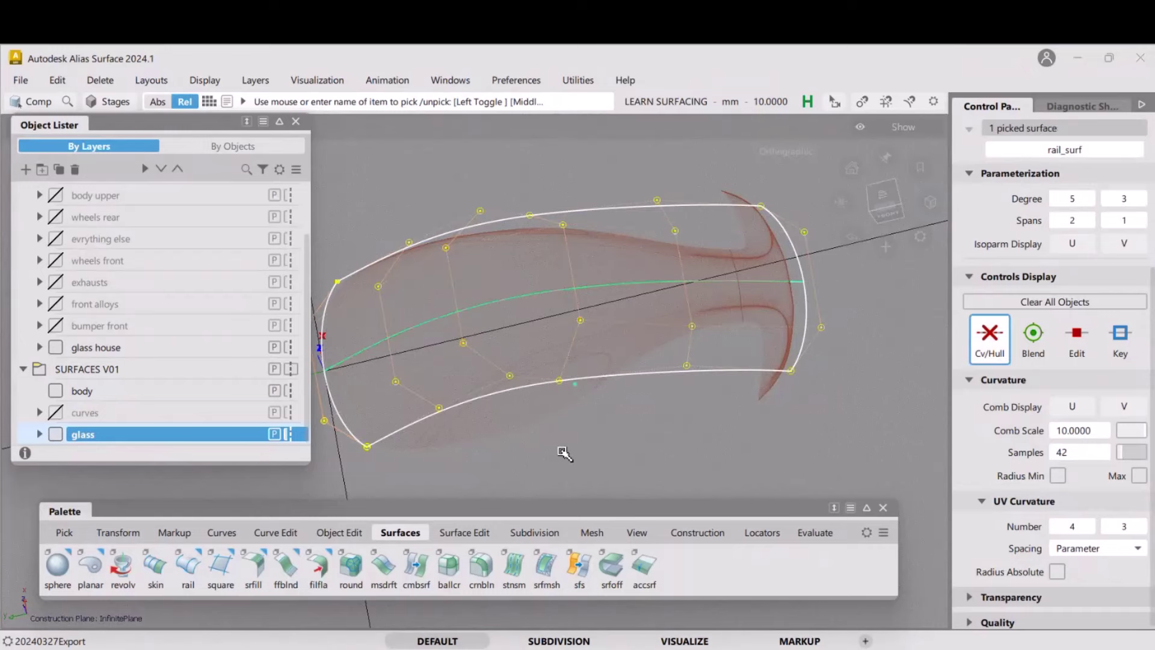
pyautogui.click(332, 533)
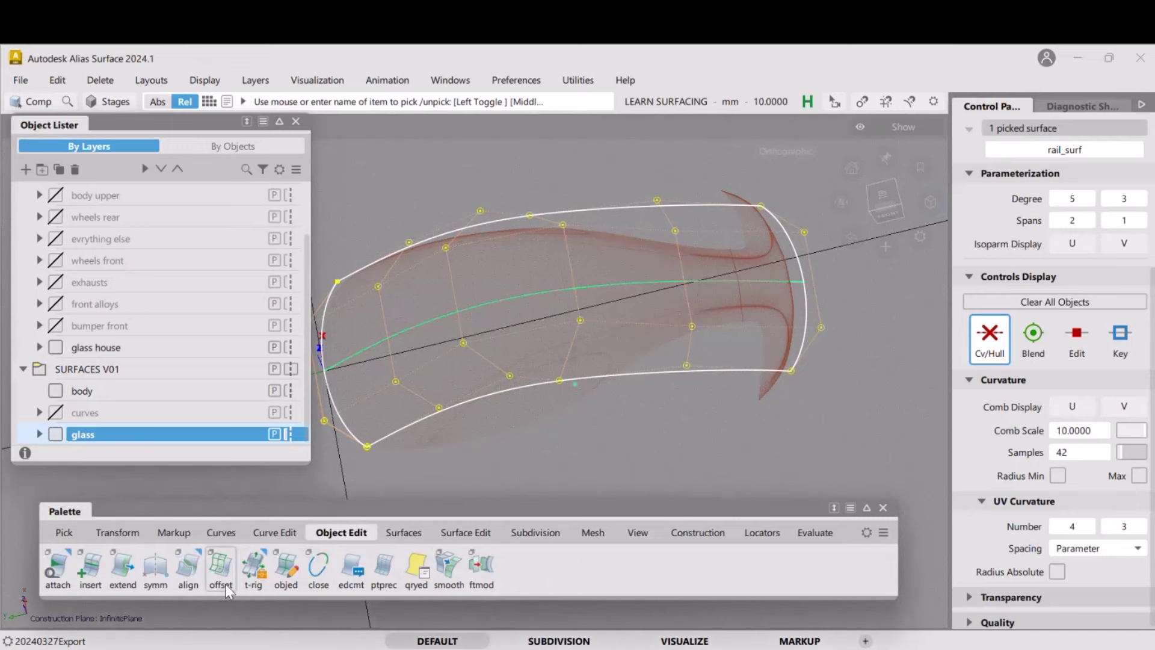
pyautogui.click(158, 574)
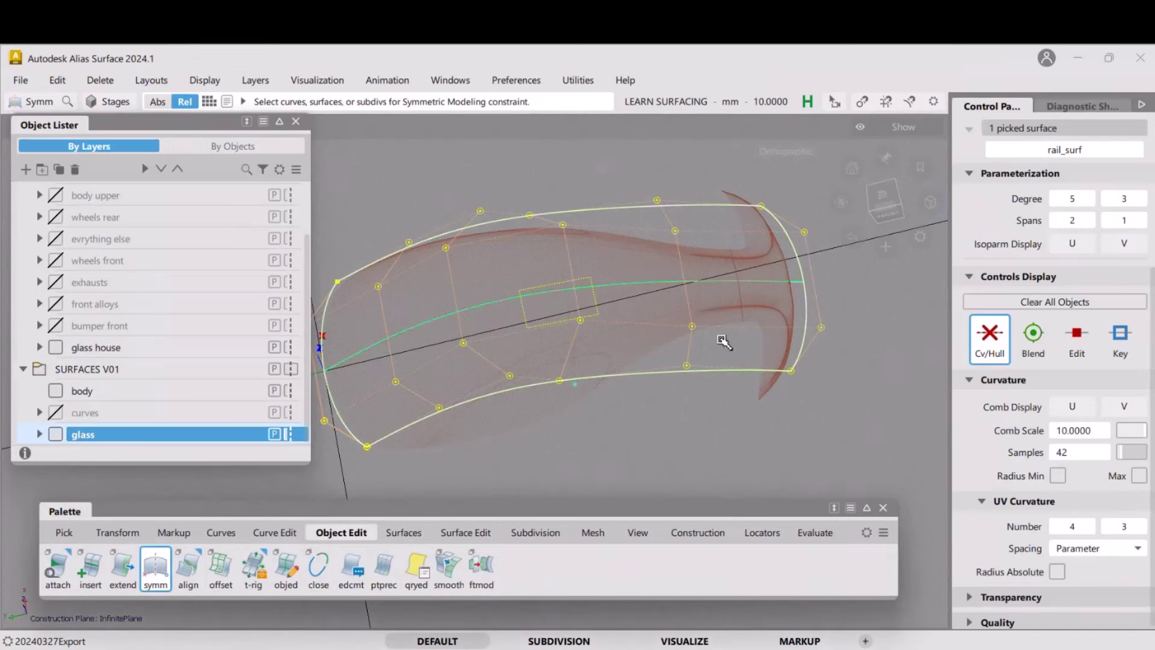
pyautogui.click(711, 429)
pyautogui.keyDown('alt'); pyautogui.keyDown('shift'); pyautogui.moveTo(708, 427); pyautogui.dragTo(672, 405); pyautogui.keyUp('shift'); pyautogui.keyUp('alt')
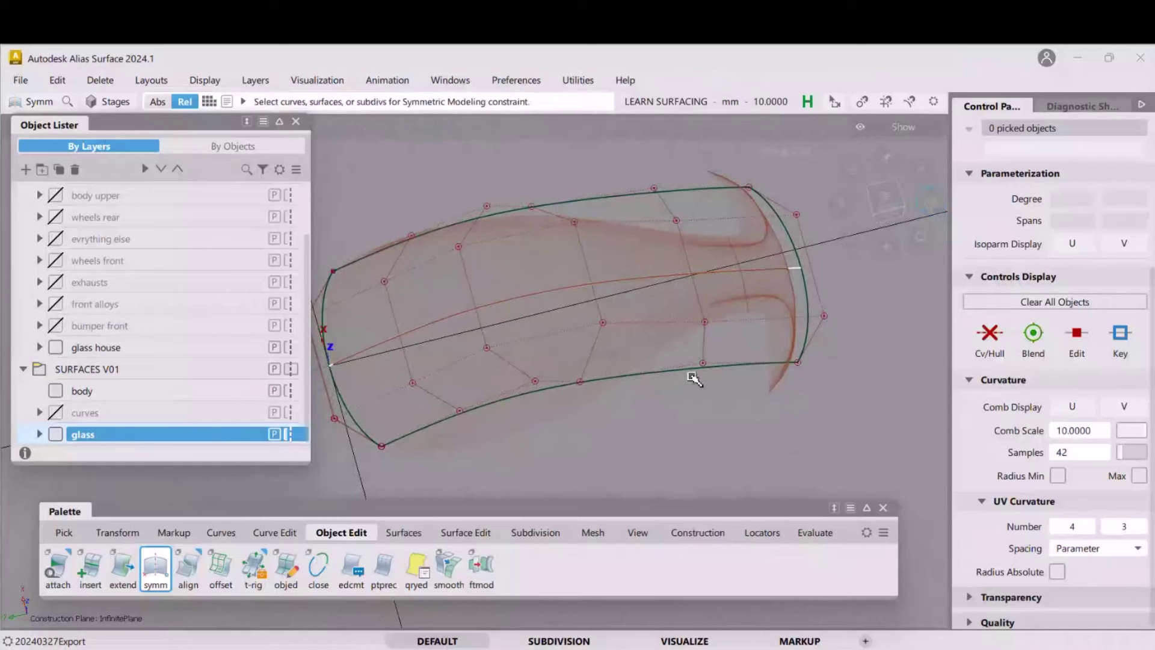
# In top view, slide the CVs along the rail surface's side edge to even out their spacing and roughly line up with the inner rows
pyautogui.click(879, 210)
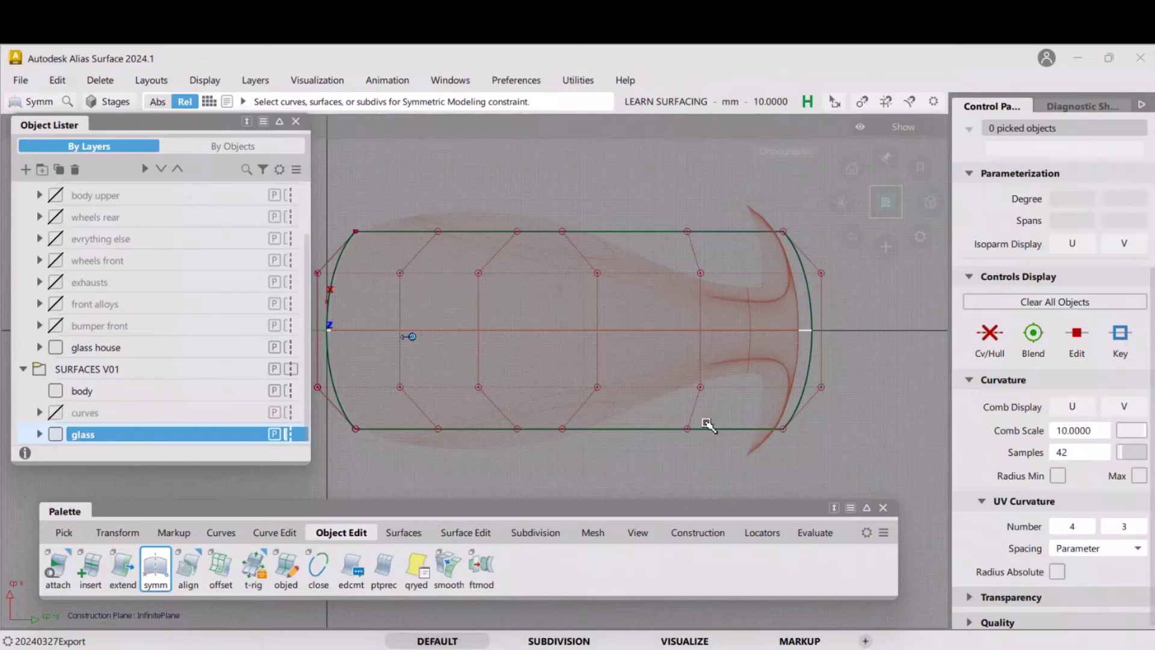
pyautogui.moveTo(665, 394)
pyautogui.keyDown('alt'); pyautogui.keyDown('shift'); pyautogui.mouseDown(button='middle')
pyautogui.moveTo(652, 354)
pyautogui.moveTo(682, 391)
pyautogui.mouseUp(button='middle'); pyautogui.keyUp('shift'); pyautogui.keyUp('alt')
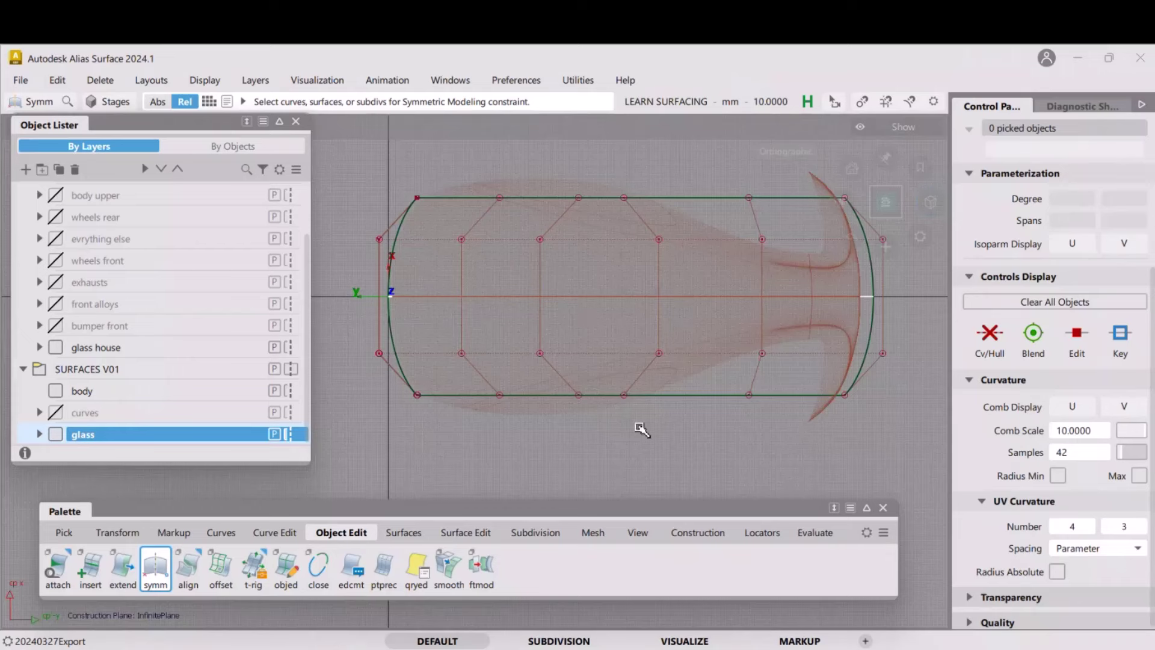
pyautogui.keyDown('ctrl'); pyautogui.keyDown('shift'); pyautogui.moveTo(641, 429); pyautogui.dragTo(608, 394); pyautogui.keyUp('shift'); pyautogui.keyUp('ctrl')
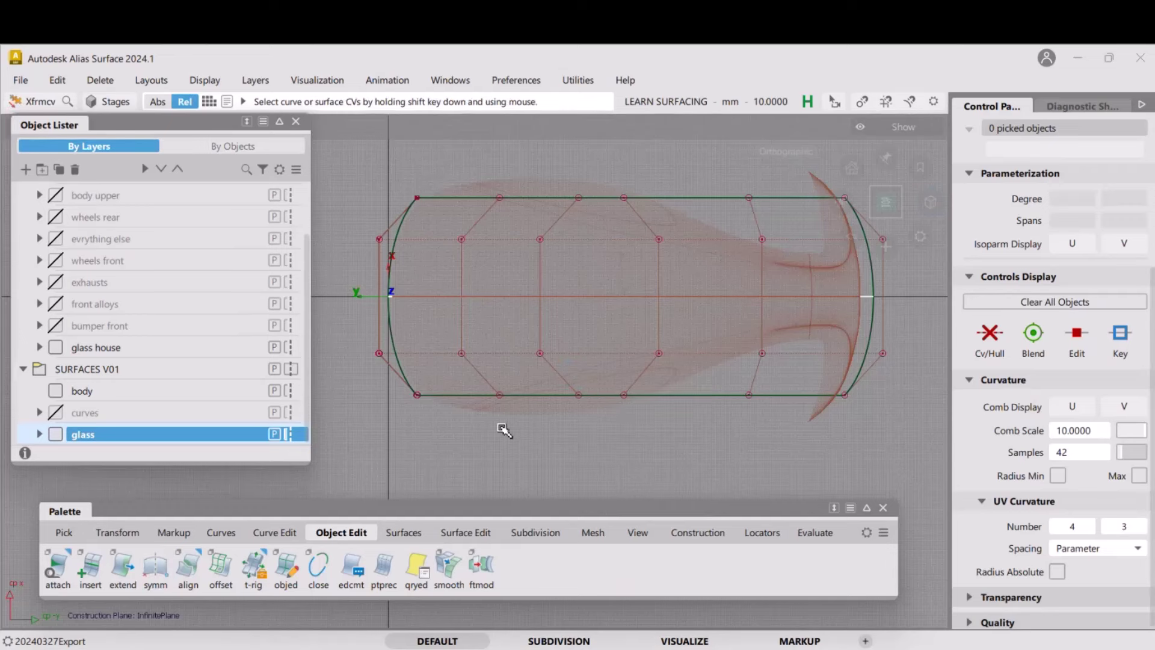
pyautogui.keyDown('shift'); pyautogui.click(507, 398); pyautogui.keyUp('shift')
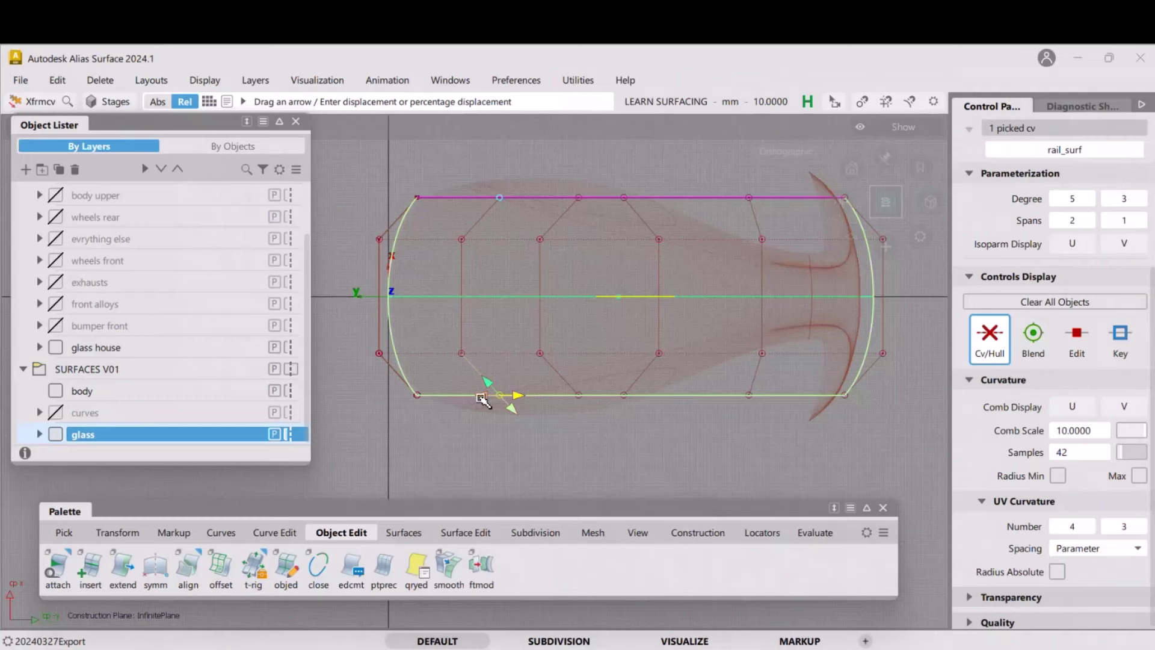
pyautogui.moveTo(481, 397); pyautogui.dragTo(470, 398)
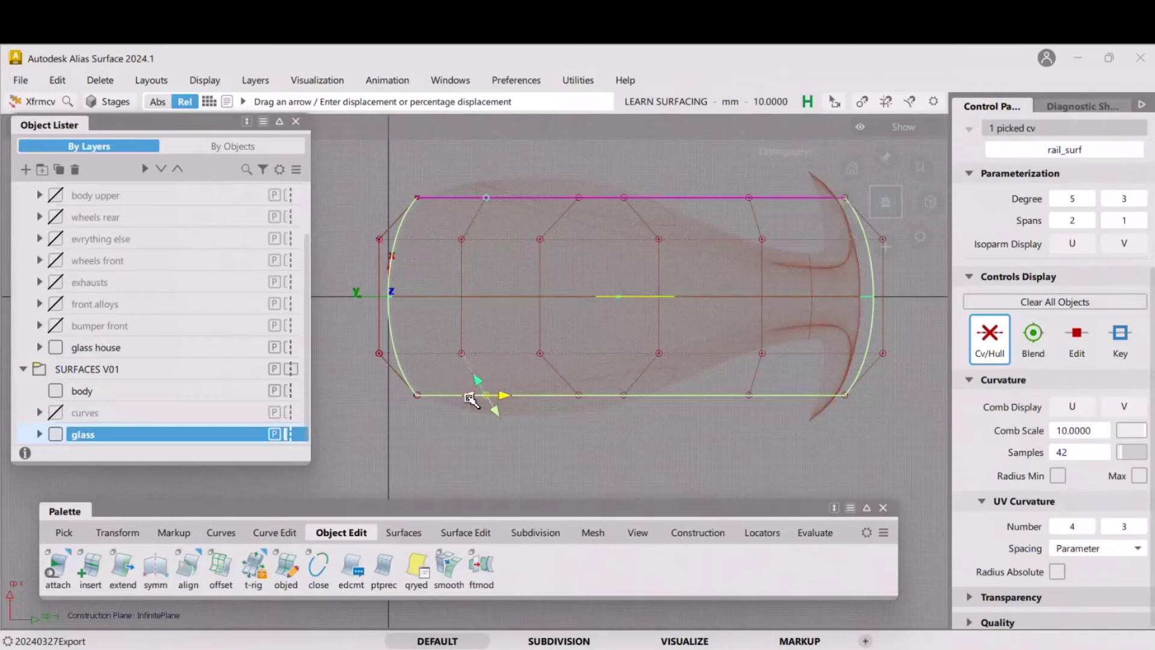
pyautogui.moveTo(579, 397); pyautogui.dragTo(668, 393)
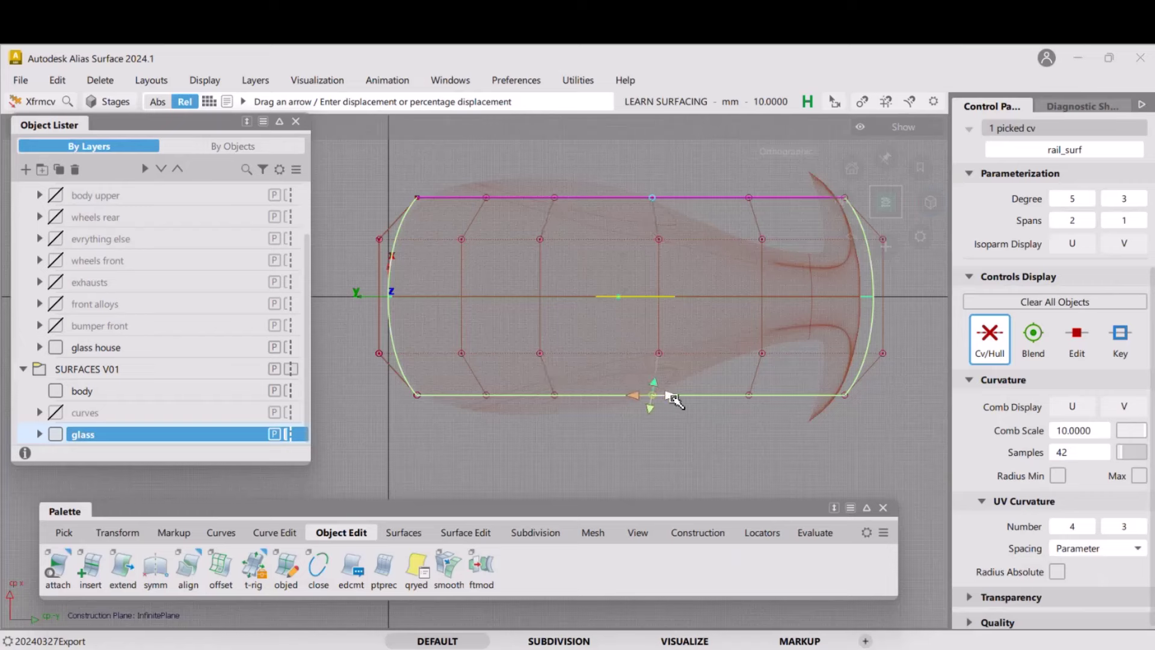
pyautogui.click(752, 397)
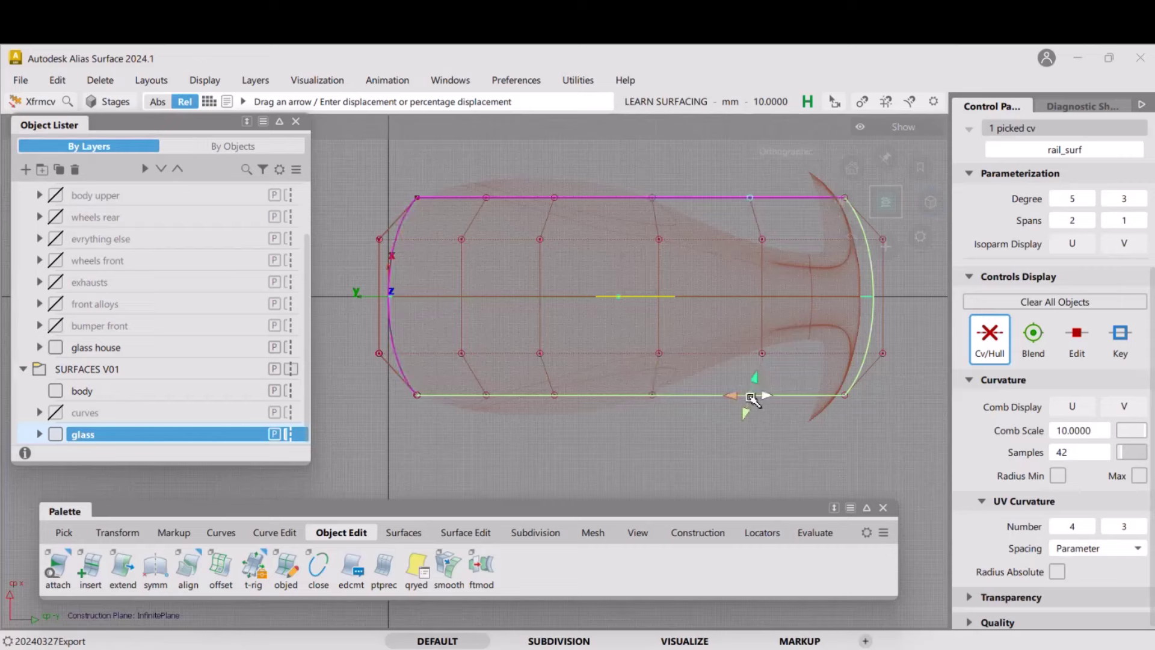
pyautogui.click(657, 397)
pyautogui.moveTo(656, 399); pyautogui.dragTo(655, 399)
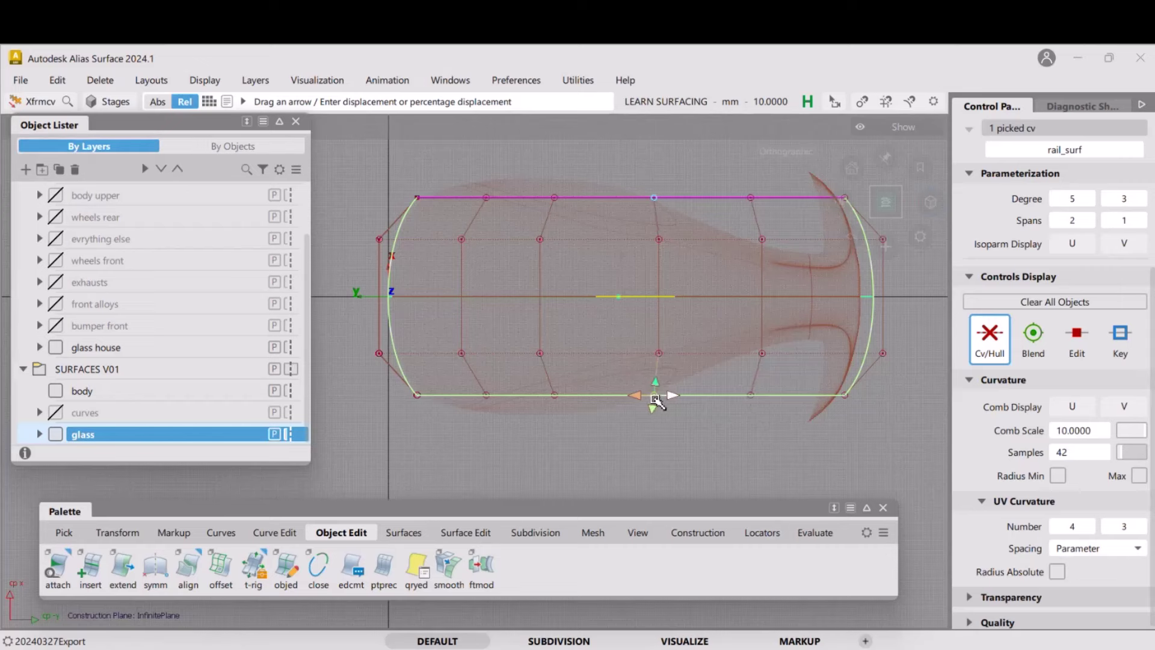
pyautogui.moveTo(485, 400); pyautogui.dragTo(479, 396)
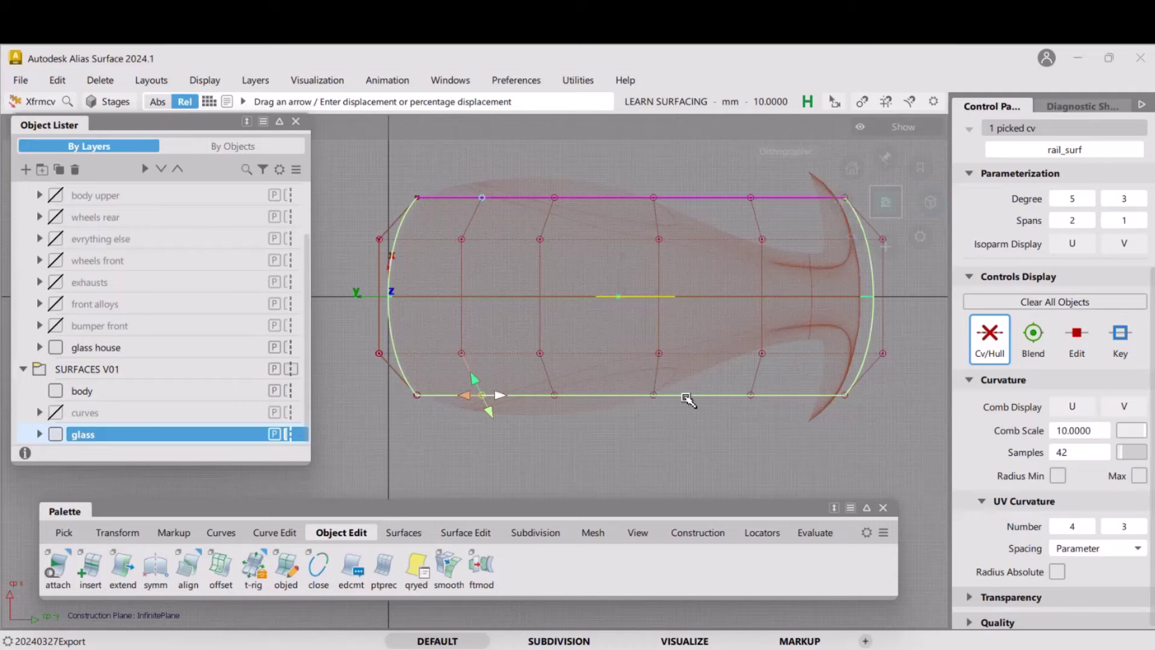
pyautogui.click(731, 412)
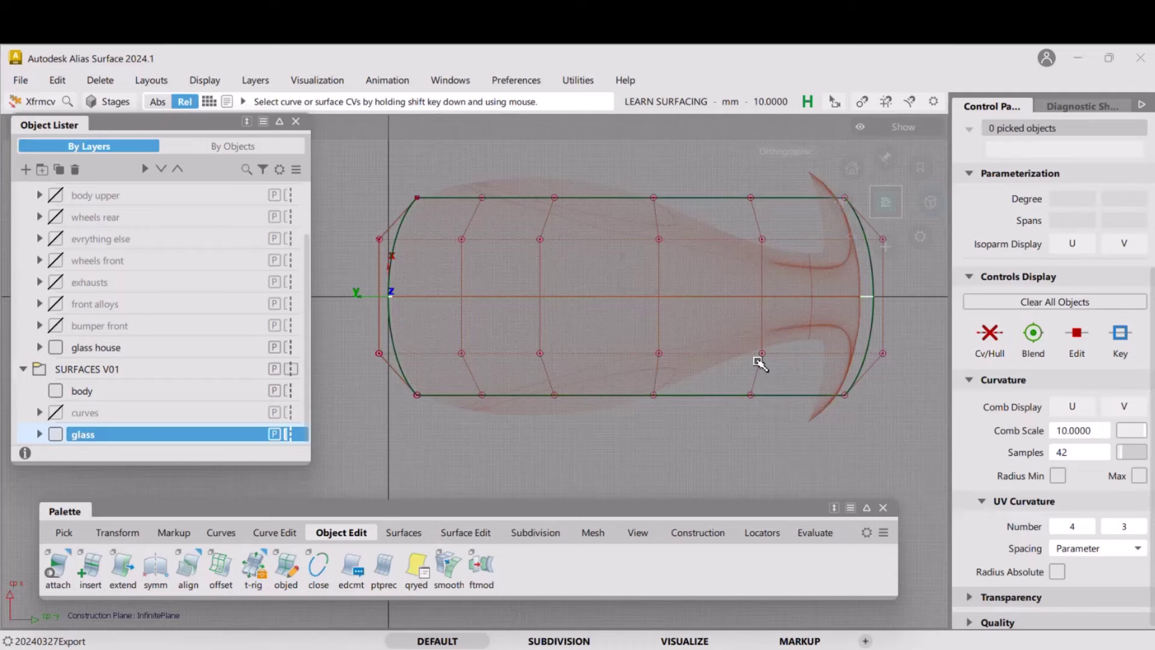
# Compare the adjusted rail surface with the glass house reference in shaded display, then return to wireframe
pyautogui.moveTo(684, 412)
pyautogui.keyDown('alt'); pyautogui.keyDown('shift'); pyautogui.mouseDown()
pyautogui.moveTo(683, 331)
pyautogui.moveTo(603, 355)
pyautogui.moveTo(696, 339)
pyautogui.moveTo(633, 318)
pyautogui.mouseUp(); pyautogui.keyUp('shift'); pyautogui.keyUp('alt')
pyautogui.press('`')
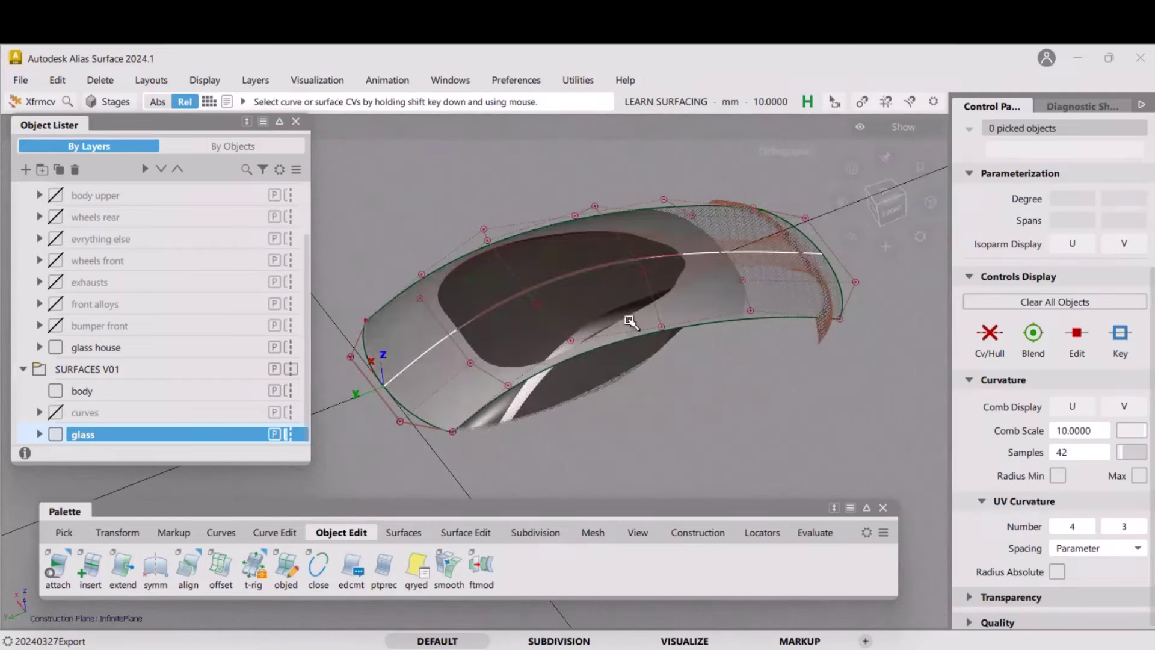
pyautogui.moveTo(560, 356)
pyautogui.keyDown('alt'); pyautogui.keyDown('shift'); pyautogui.mouseDown()
pyautogui.moveTo(668, 325)
pyautogui.moveTo(833, 325)
pyautogui.moveTo(570, 325)
pyautogui.moveTo(676, 343)
pyautogui.moveTo(570, 381)
pyautogui.moveTo(641, 367)
pyautogui.moveTo(560, 336)
pyautogui.mouseUp(); pyautogui.keyUp('shift'); pyautogui.keyUp('alt')
pyautogui.press('`')
# Toggle the X axis aligned cross sections on and off, then inspect the surface's profile against the reference in front view
pyautogui.click(450, 80)
pyautogui.moveTo(462, 324)
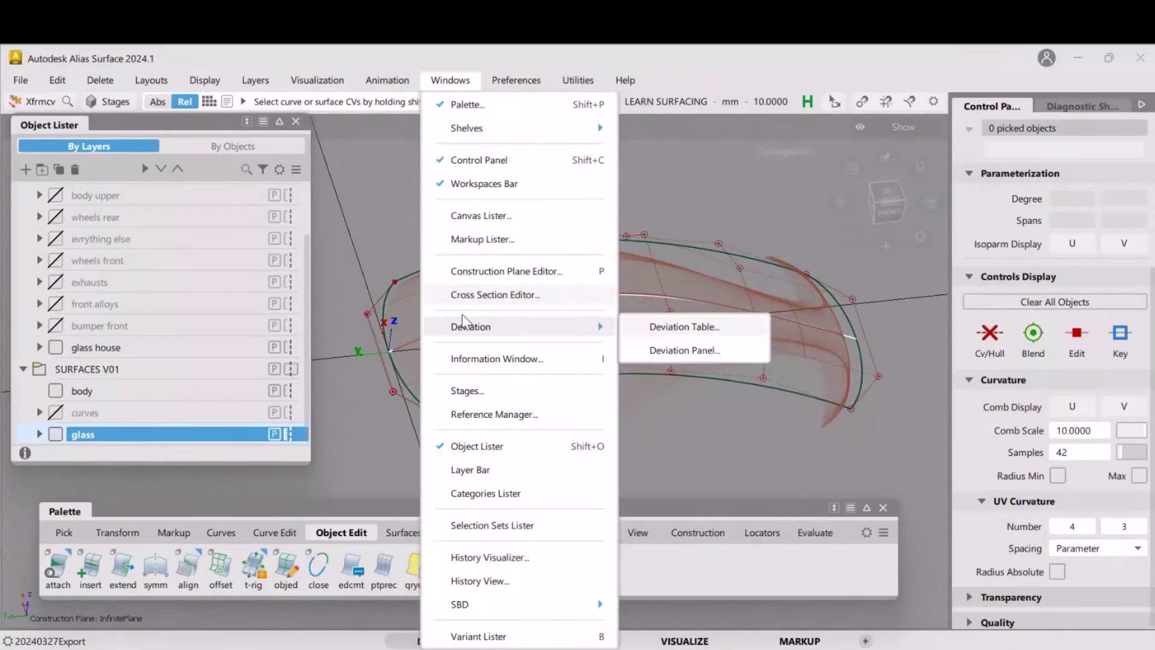
pyautogui.click(494, 299)
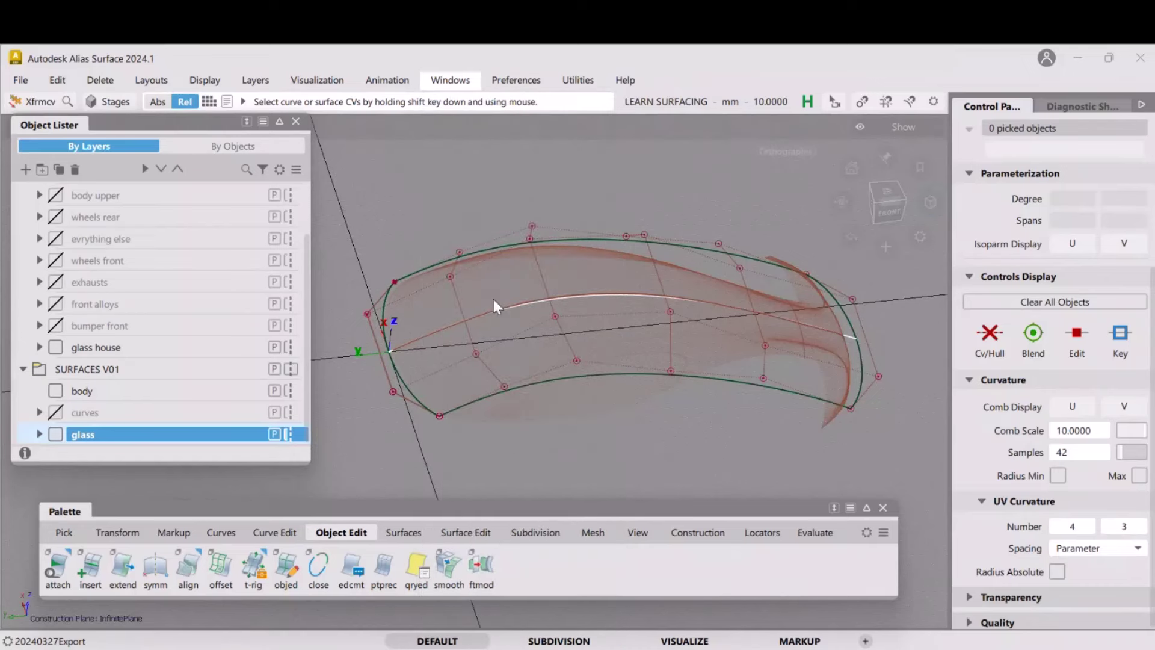
pyautogui.click(711, 362)
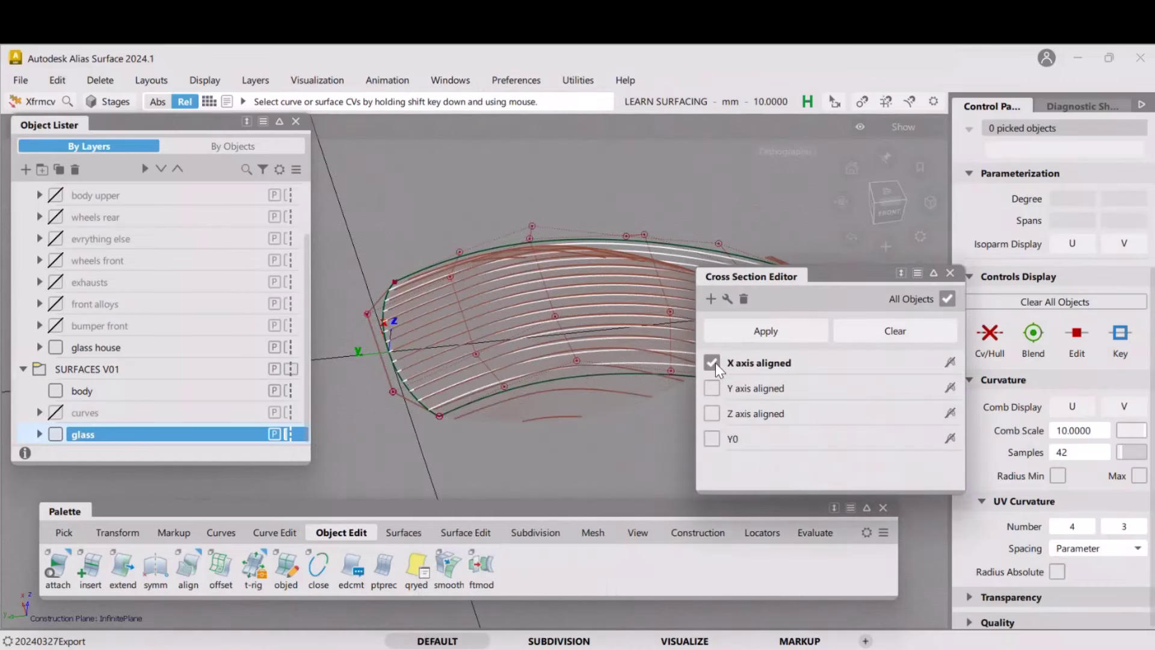
pyautogui.click(715, 363)
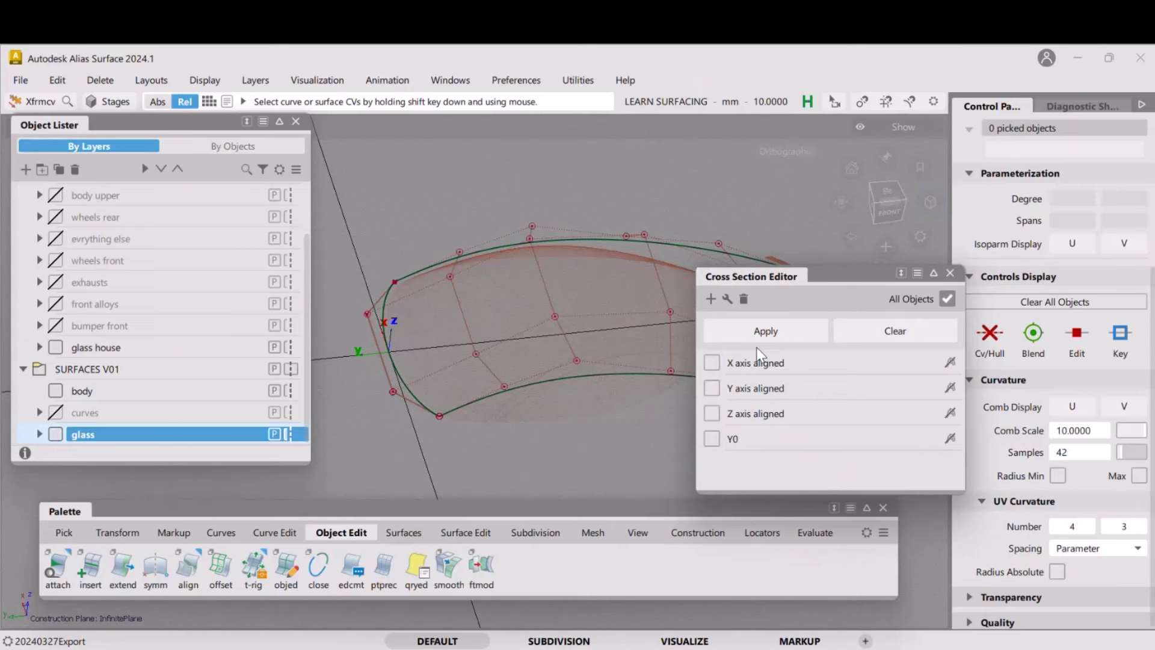
pyautogui.click(949, 273)
pyautogui.click(898, 217)
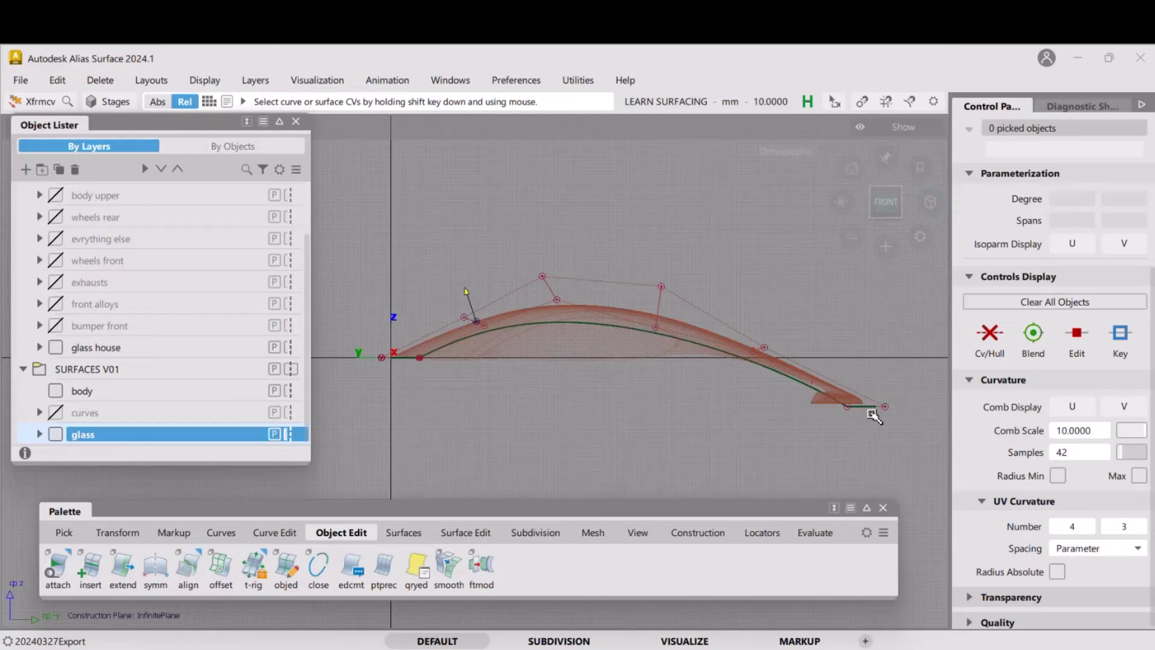
pyautogui.hotkey('shift', 'alt')
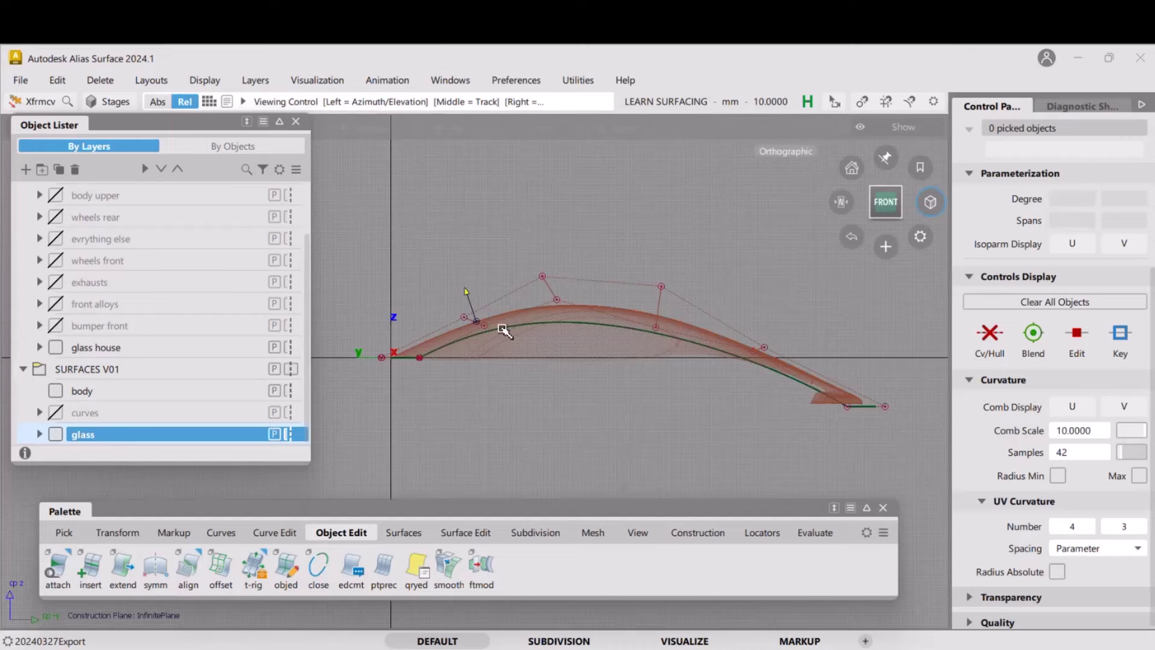
pyautogui.keyDown('alt'); pyautogui.keyDown('shift'); pyautogui.moveTo(504, 330); pyautogui.dragTo(495, 385); pyautogui.keyUp('shift'); pyautogui.keyUp('alt')
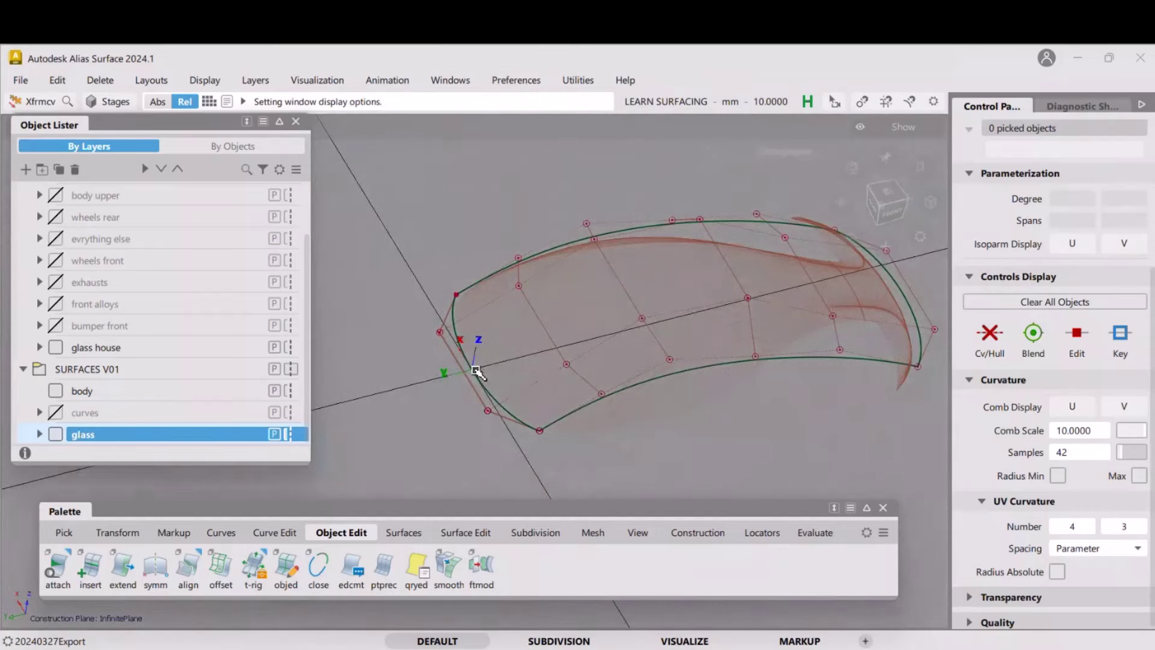
# Create a 3 Pt construction plane centred on the current plane's origin, with points along the centreline and the surface's end edge, and make it active
pyautogui.hotkey('shift', 'alt')
pyautogui.keyDown('alt'); pyautogui.keyDown('shift'); pyautogui.moveTo(476, 370); pyautogui.dragTo(489, 348, button='right'); pyautogui.keyUp('shift'); pyautogui.keyUp('alt')
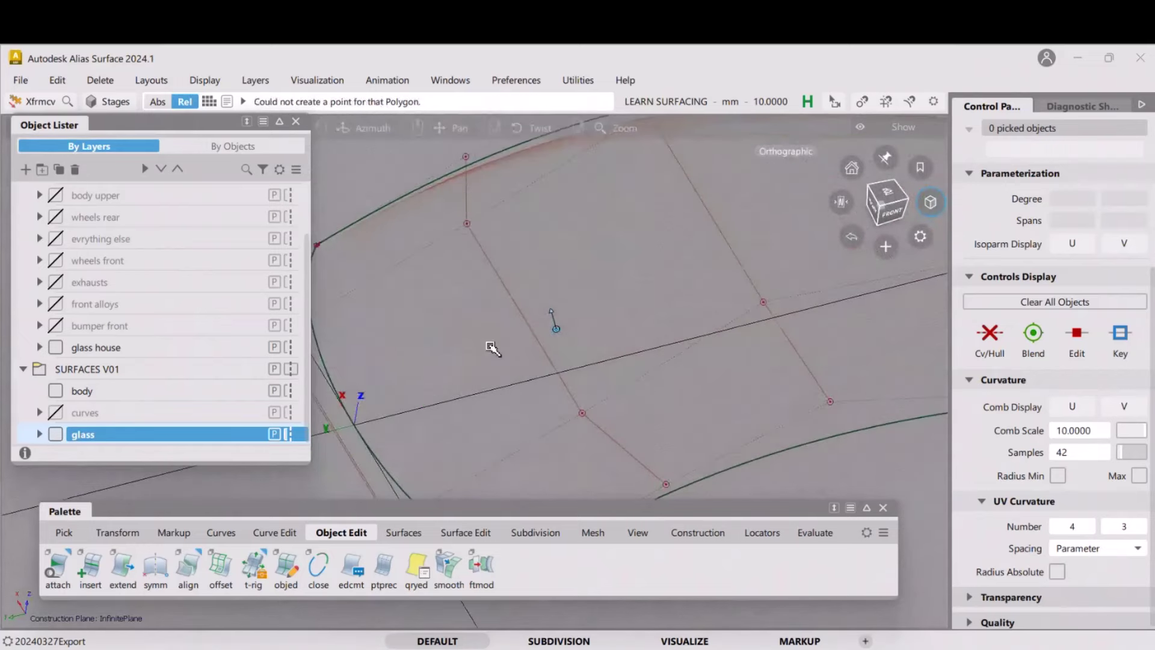
pyautogui.keyDown('alt'); pyautogui.keyDown('shift'); pyautogui.moveTo(444, 399); pyautogui.dragTo(620, 317, button='middle'); pyautogui.keyUp('shift'); pyautogui.keyUp('alt')
pyautogui.scroll(6, 619, 317)
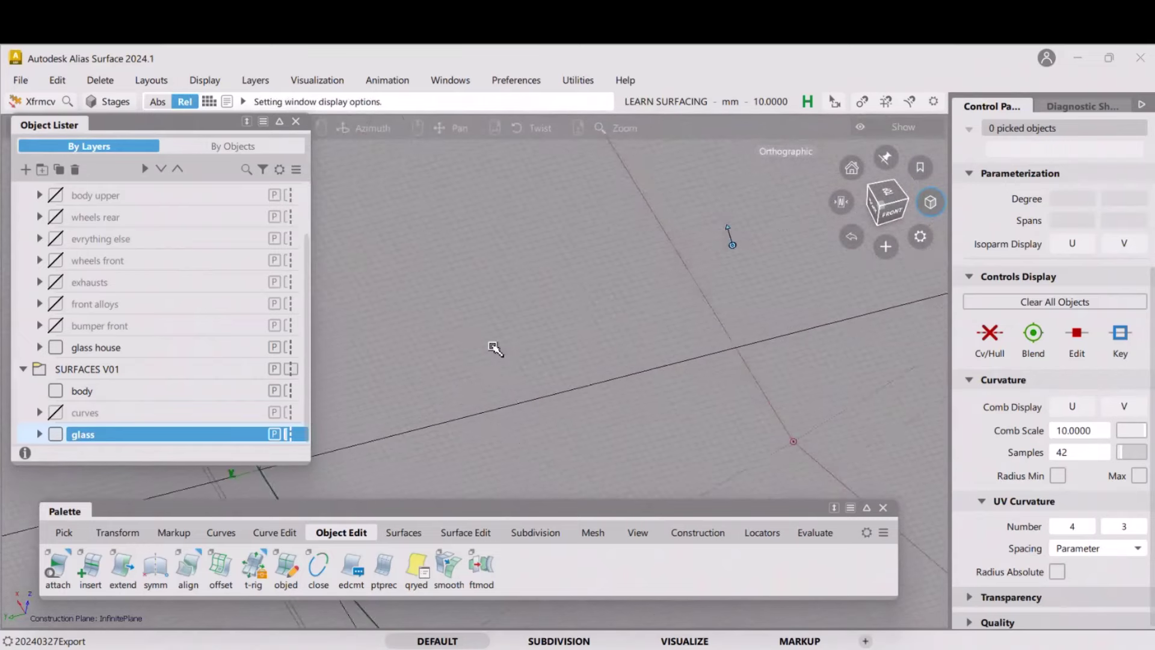
pyautogui.keyDown('alt'); pyautogui.keyDown('shift'); pyautogui.moveTo(557, 341); pyautogui.dragTo(598, 301, button='right'); pyautogui.keyUp('shift'); pyautogui.keyUp('alt')
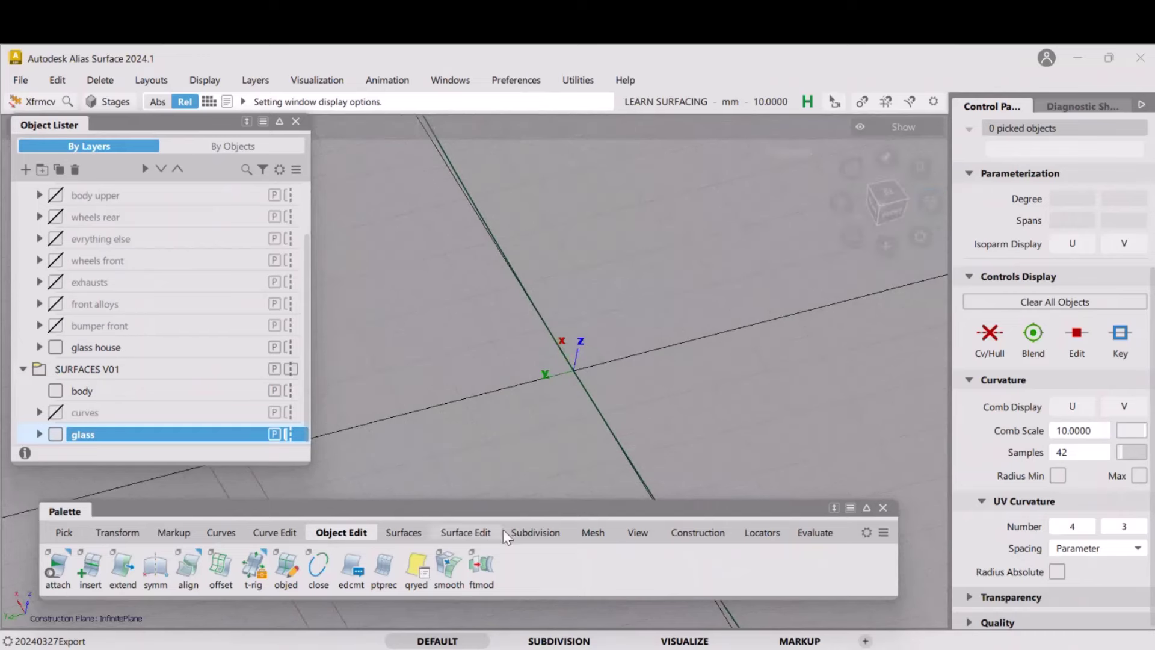
pyautogui.click(698, 527)
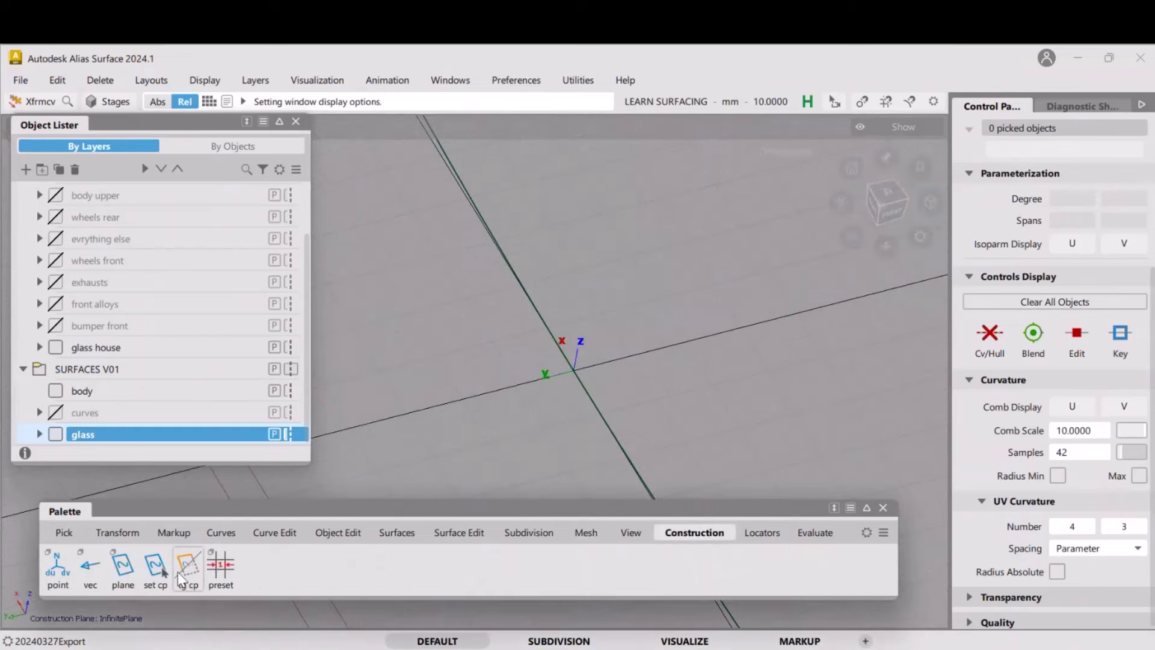
pyautogui.doubleClick(123, 565)
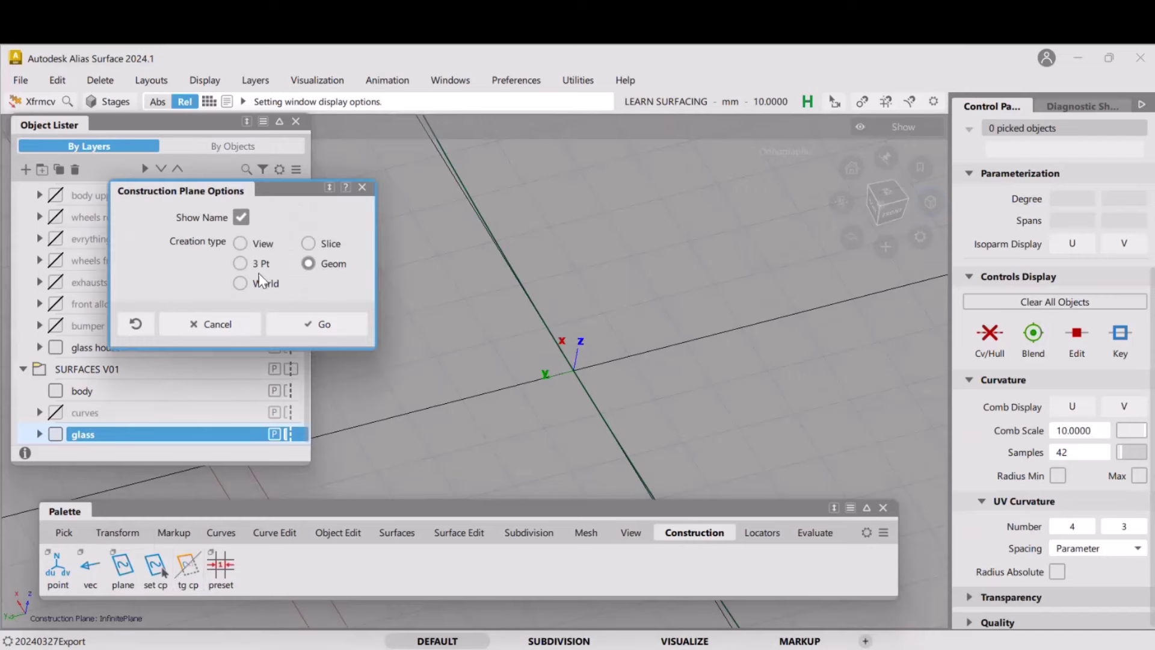
pyautogui.click(240, 263)
pyautogui.click(330, 322)
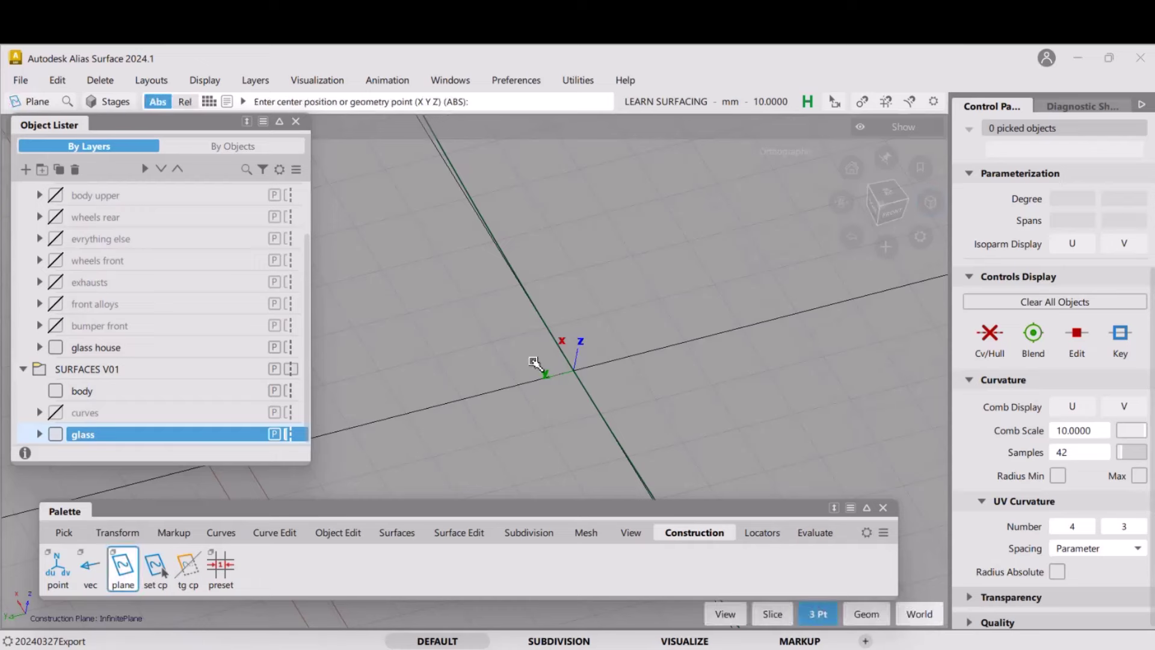
pyautogui.click(573, 388)
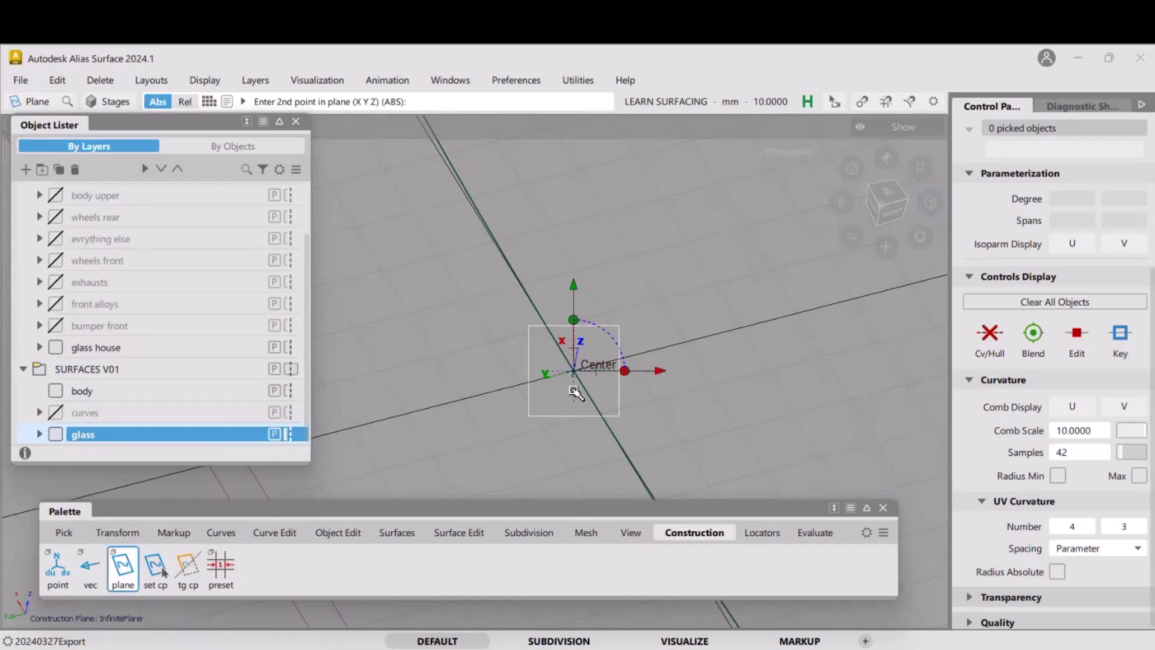
pyautogui.click(702, 348)
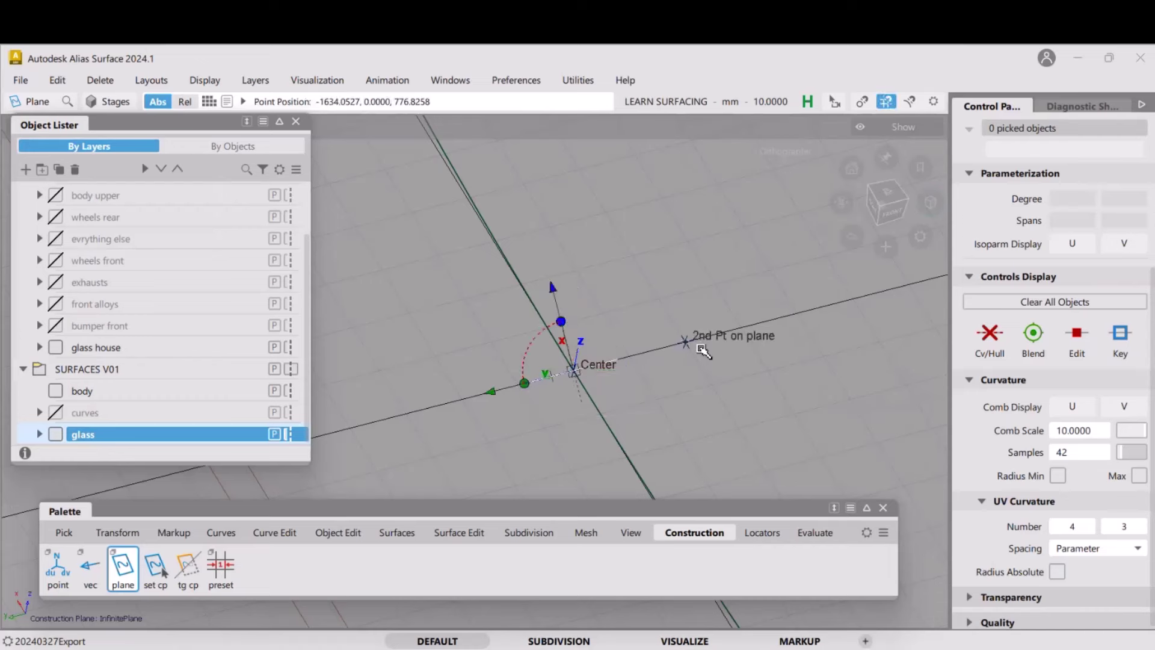
pyautogui.click(511, 288)
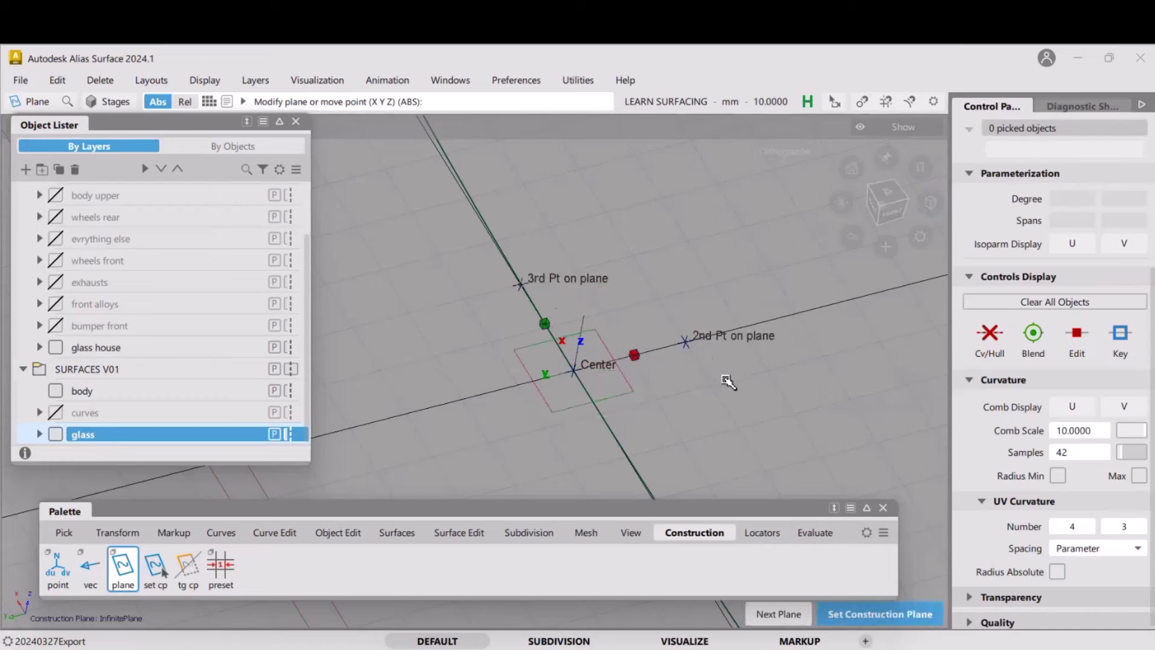
pyautogui.press('space')
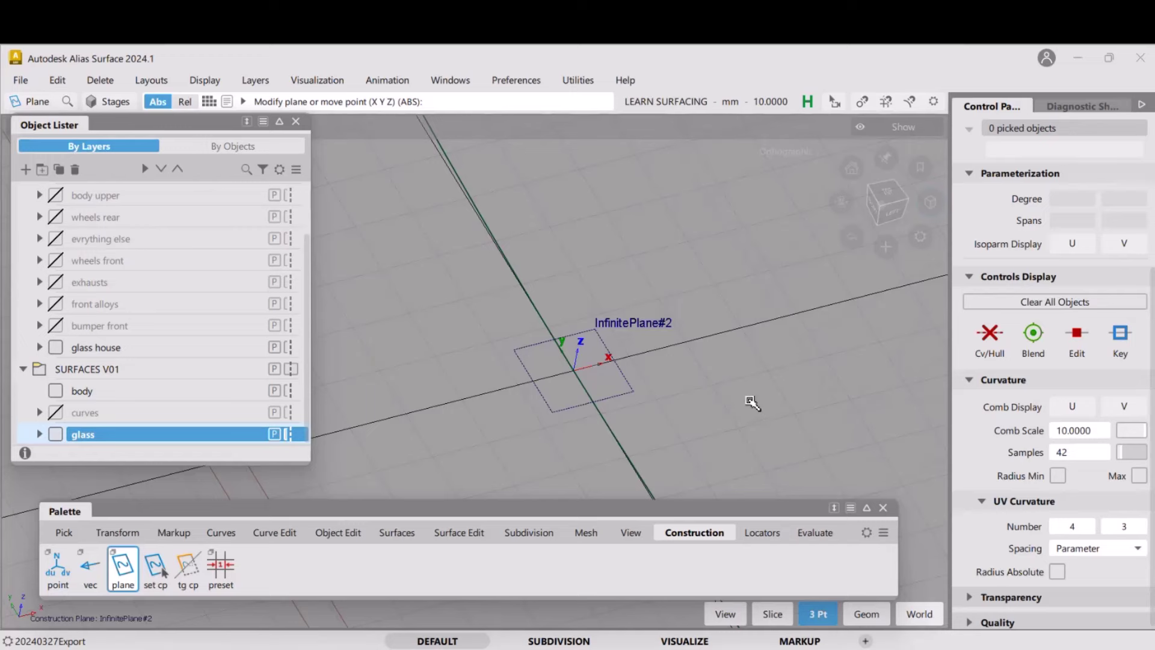
pyautogui.click(684, 383)
# Rename the new construction plane glass_house in its object information, then deselect the plane
pyautogui.keyDown('ctrl'); pyautogui.keyDown('shift'); pyautogui.moveTo(683, 382); pyautogui.dragTo(689, 422); pyautogui.keyUp('shift'); pyautogui.keyUp('ctrl')
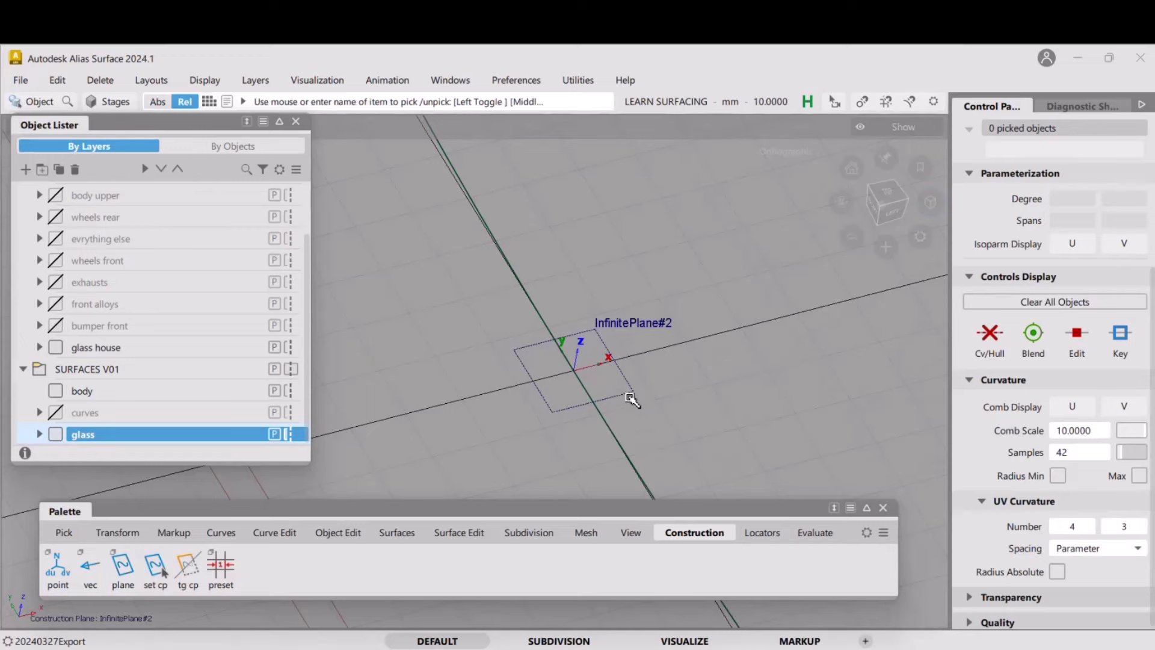
pyautogui.click(630, 398)
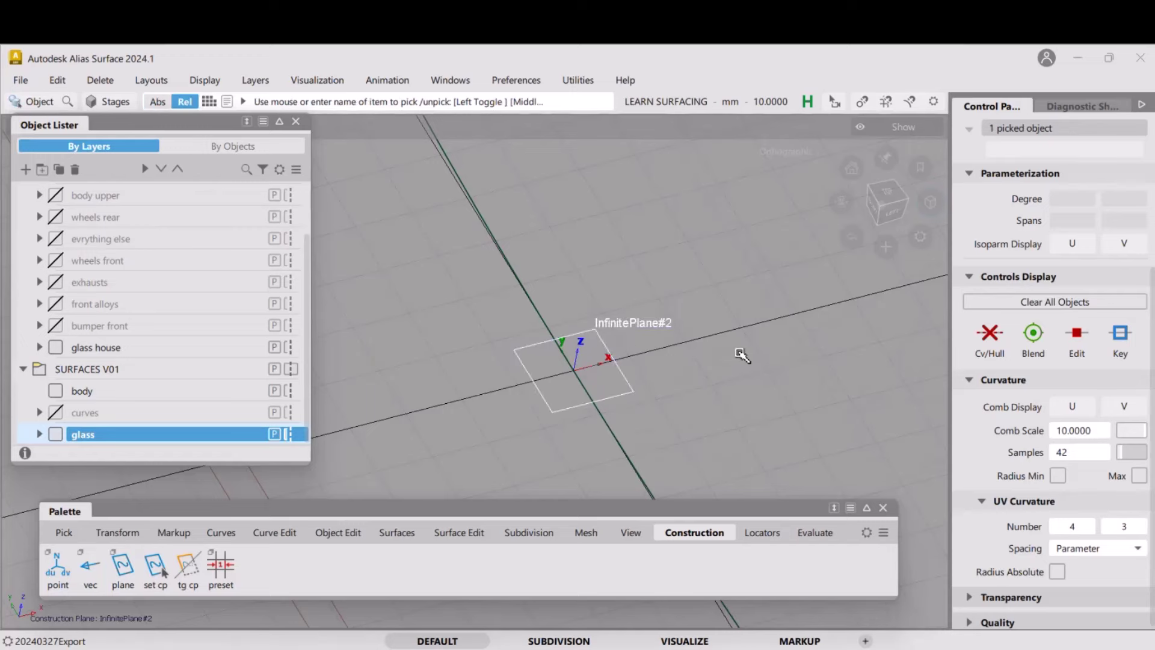
pyautogui.hotkey('ctrl', '5')
pyautogui.click(735, 118)
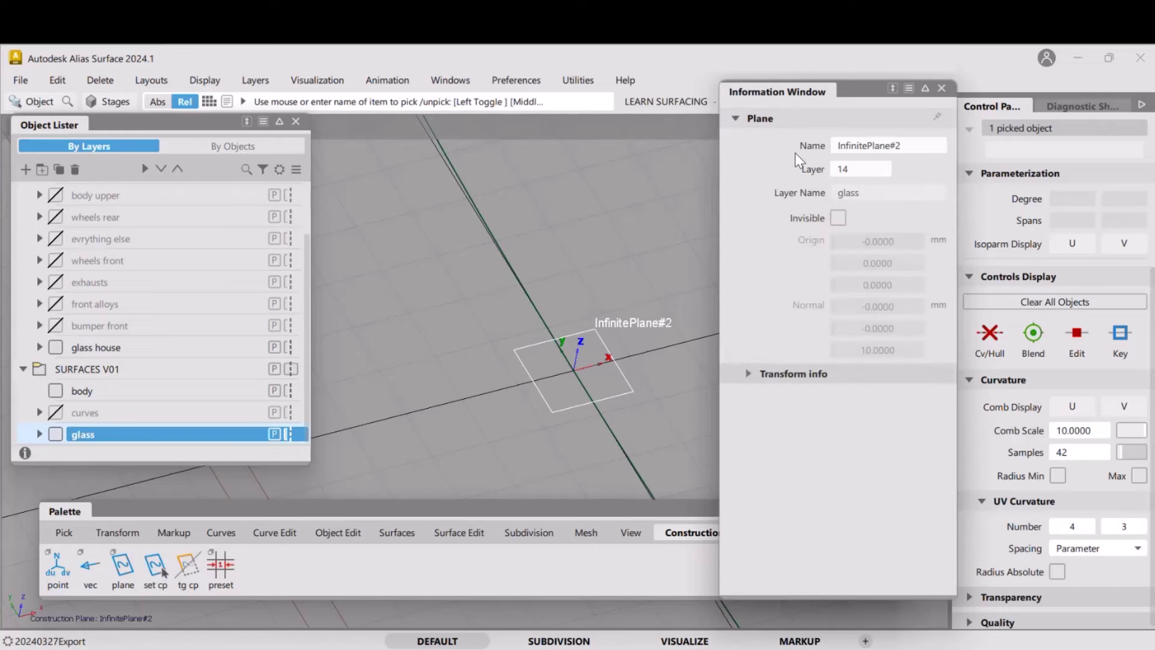
pyautogui.write('g')
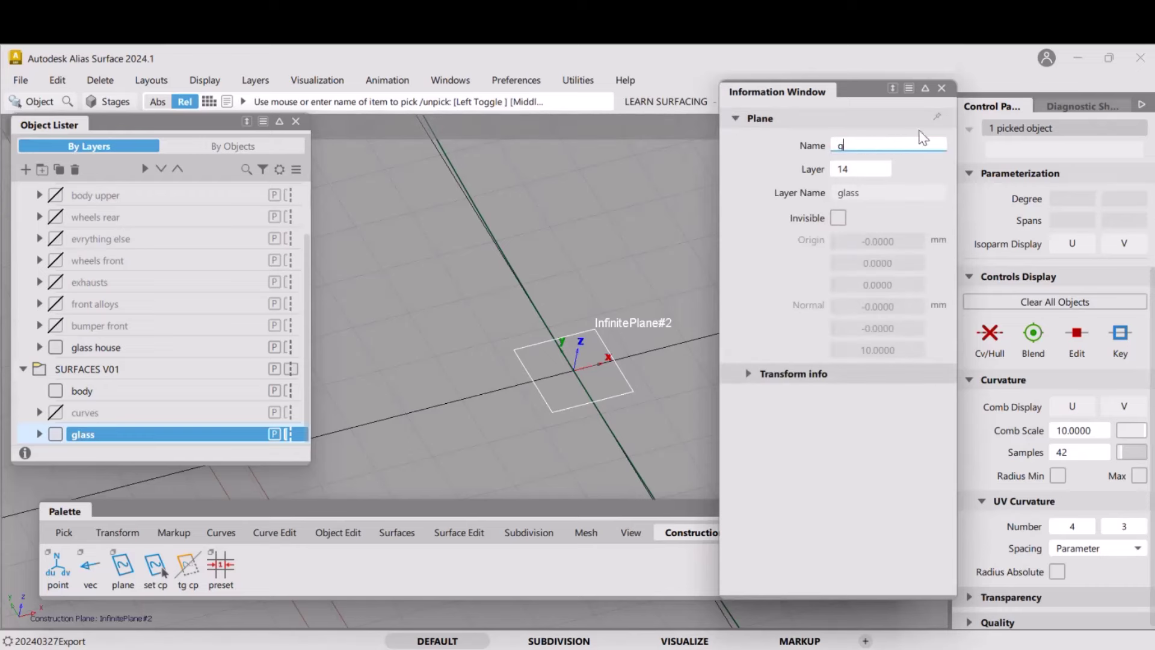
pyautogui.write('lass house')
pyautogui.click(849, 168)
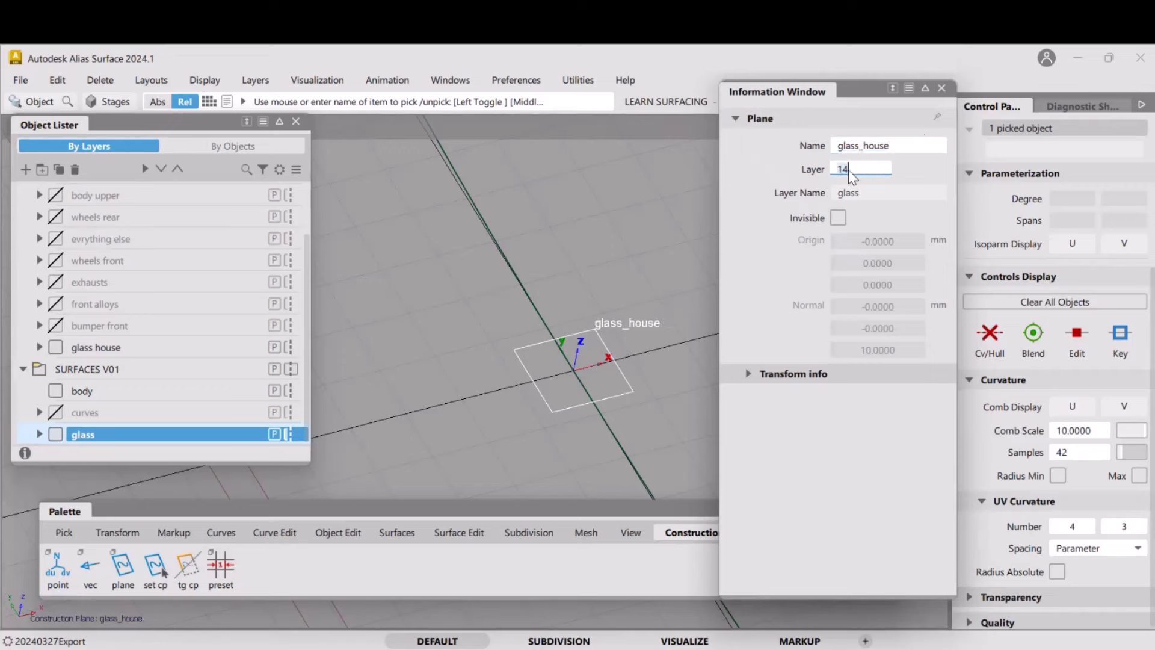
pyautogui.press('Return')
pyautogui.click(925, 88)
pyautogui.keyDown('ctrl'); pyautogui.keyDown('shift'); pyautogui.moveTo(738, 435); pyautogui.dragTo(716, 367); pyautogui.keyUp('shift'); pyautogui.keyUp('ctrl')
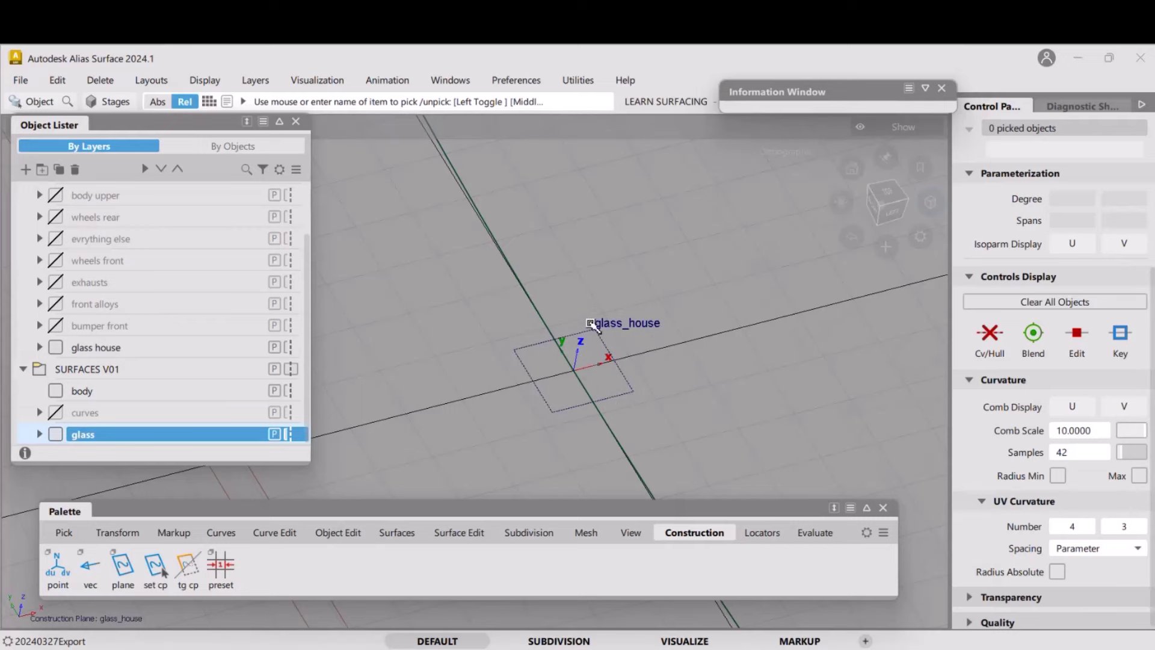
# Show the X axis aligned cross sections on the rail surface and the glass house reference
pyautogui.keyDown('alt'); pyautogui.keyDown('shift'); pyautogui.moveTo(576, 234); pyautogui.dragTo(610, 402, button='right'); pyautogui.keyUp('shift'); pyautogui.keyUp('alt')
pyautogui.keyDown('alt'); pyautogui.keyDown('shift'); pyautogui.moveTo(582, 269); pyautogui.dragTo(596, 397, button='right'); pyautogui.keyUp('shift'); pyautogui.keyUp('alt')
pyautogui.keyDown('alt'); pyautogui.keyDown('shift'); pyautogui.moveTo(646, 369); pyautogui.dragTo(654, 389, button='right'); pyautogui.keyUp('shift'); pyautogui.keyUp('alt')
pyautogui.keyDown('alt'); pyautogui.keyDown('shift'); pyautogui.moveTo(713, 348); pyautogui.dragTo(557, 387, button='middle'); pyautogui.keyUp('shift'); pyautogui.keyUp('alt')
pyautogui.keyDown('alt'); pyautogui.keyDown('shift'); pyautogui.moveTo(498, 379); pyautogui.dragTo(504, 387, button='right'); pyautogui.keyUp('shift'); pyautogui.keyUp('alt')
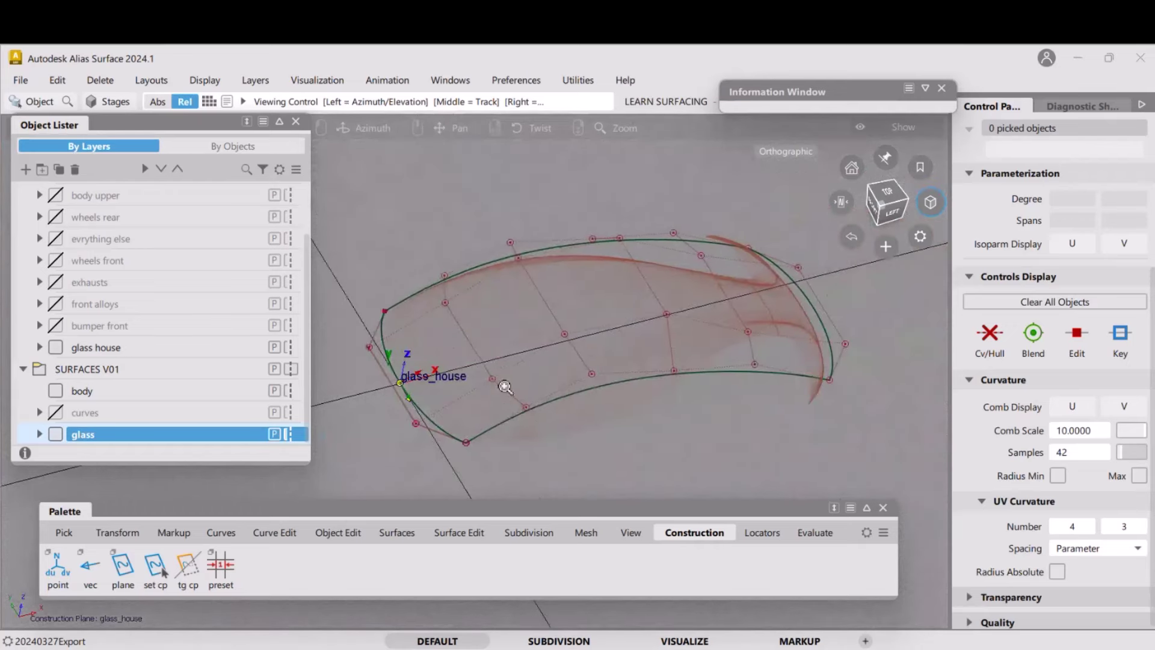
pyautogui.keyDown('alt'); pyautogui.keyDown('shift'); pyautogui.moveTo(504, 386); pyautogui.dragTo(555, 343, button='middle'); pyautogui.keyUp('shift'); pyautogui.keyUp('alt')
pyautogui.keyDown('alt'); pyautogui.keyDown('shift'); pyautogui.moveTo(536, 378); pyautogui.dragTo(545, 390); pyautogui.keyUp('shift'); pyautogui.keyUp('alt')
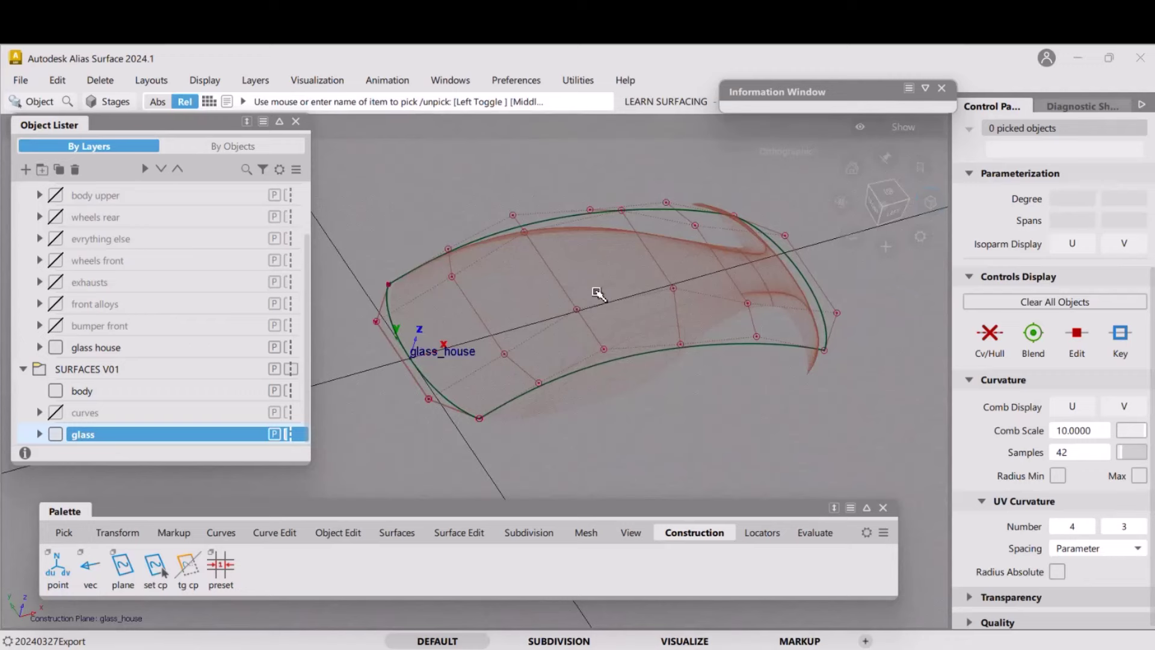
pyautogui.click(450, 80)
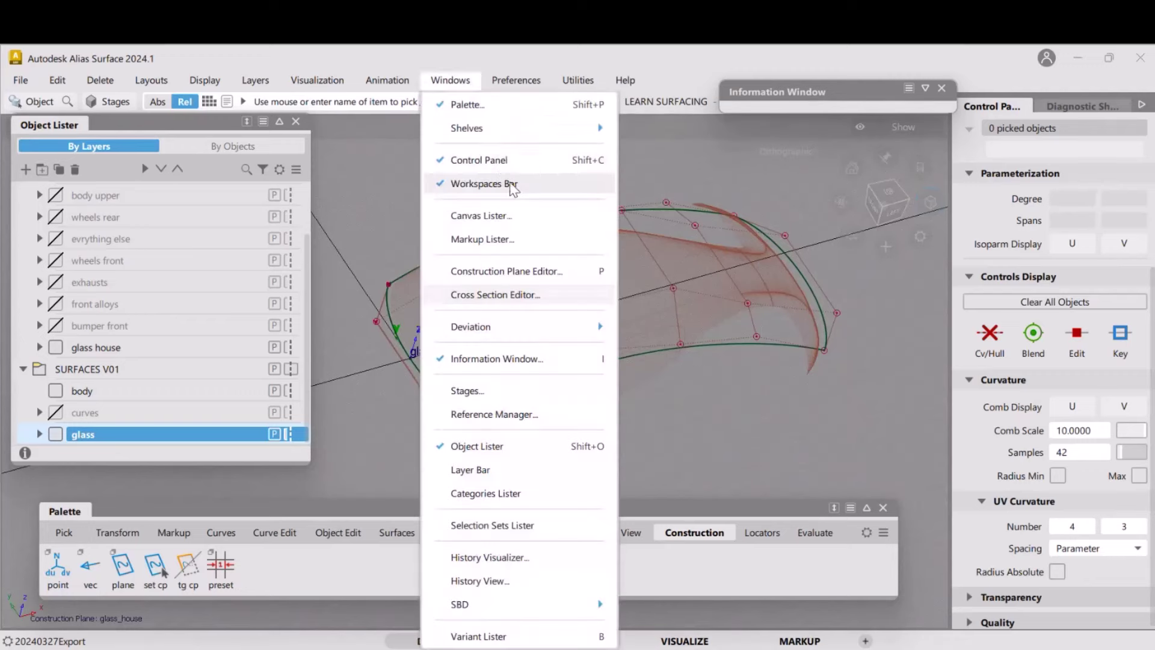
pyautogui.click(488, 295)
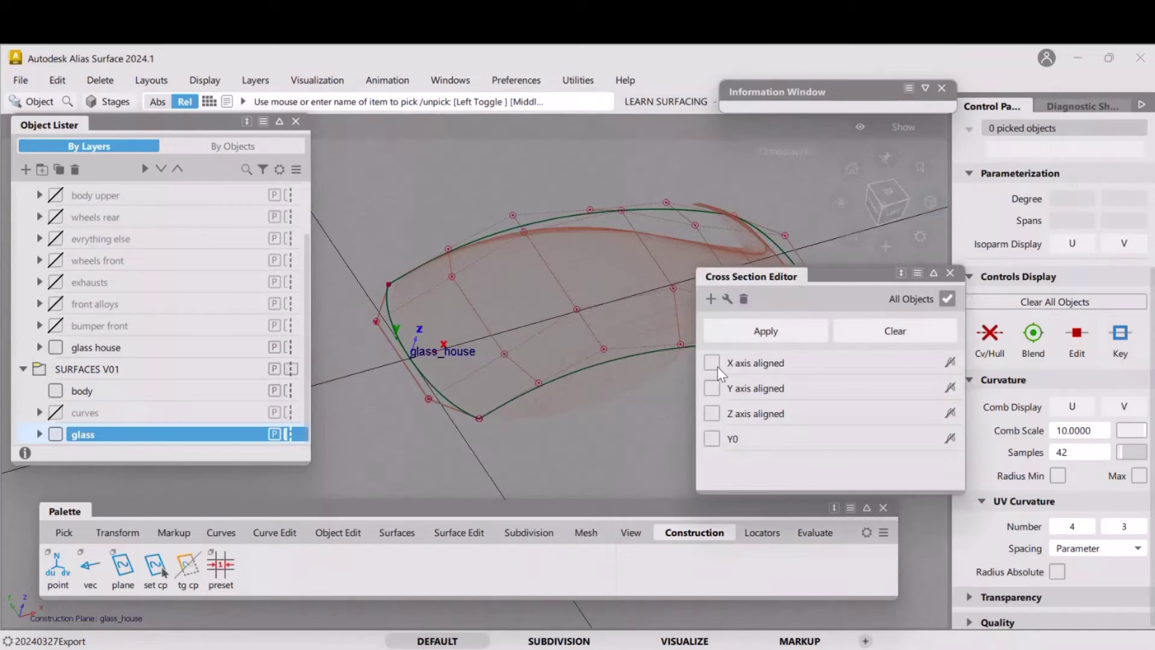
pyautogui.click(711, 363)
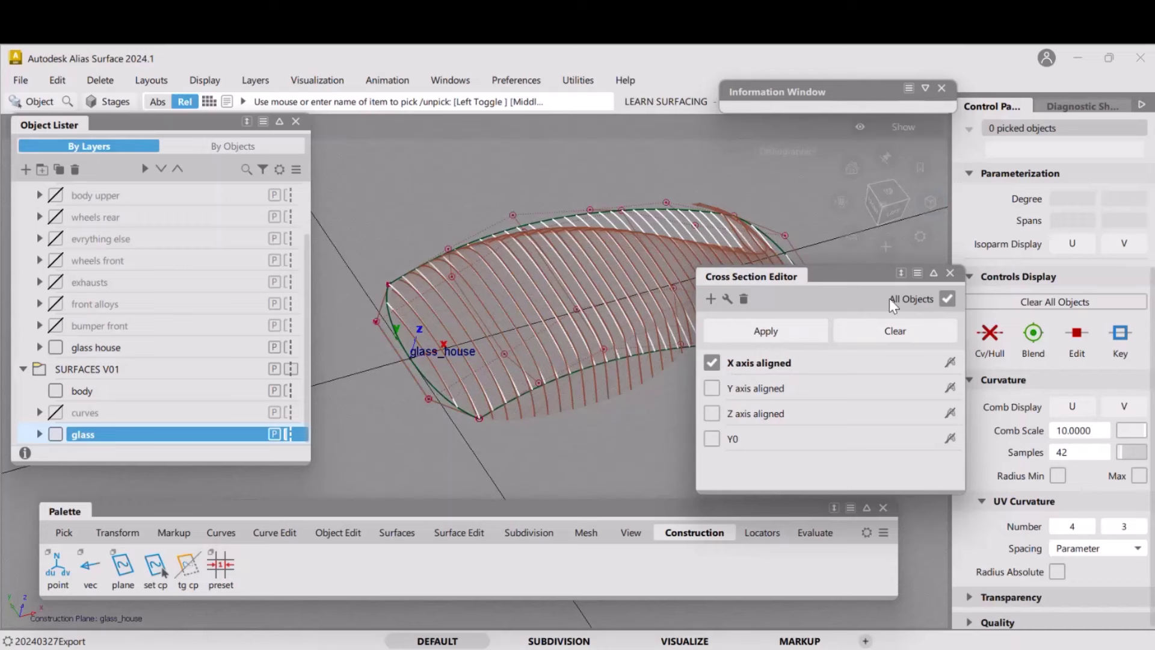
pyautogui.click(950, 273)
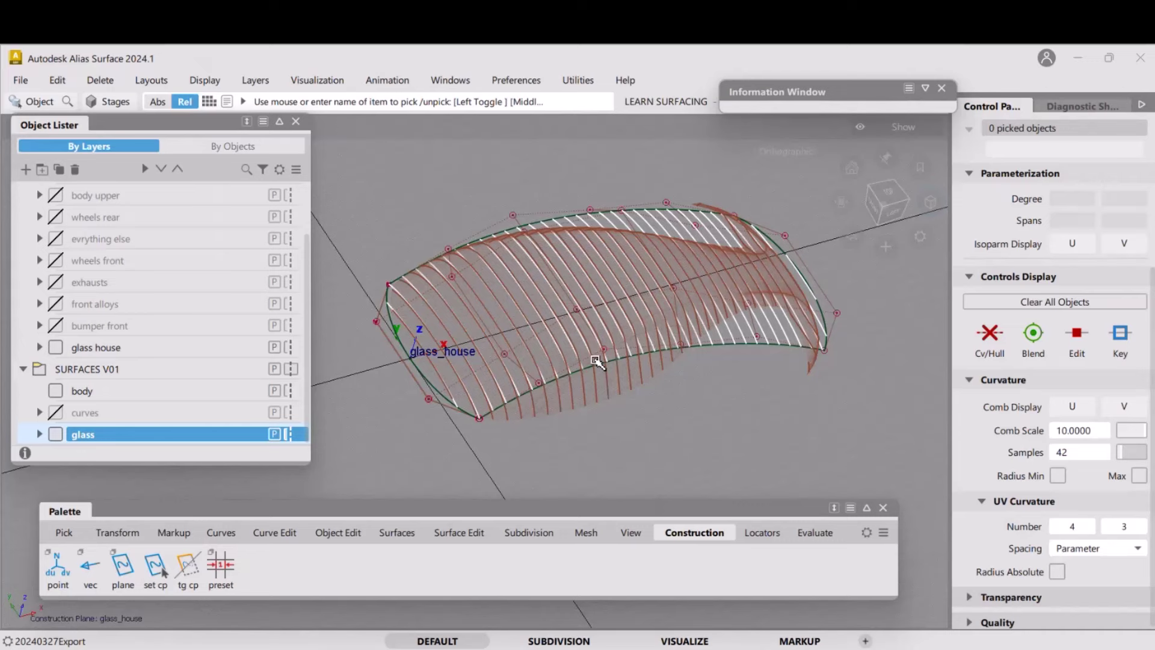
# Set the step of the X axis aligned cross sections to 200 mm
pyautogui.keyDown('alt'); pyautogui.keyDown('shift'); pyautogui.moveTo(595, 361); pyautogui.dragTo(538, 420, button='right'); pyautogui.keyUp('shift'); pyautogui.keyUp('alt')
pyautogui.keyDown('alt'); pyautogui.keyDown('shift'); pyautogui.moveTo(539, 420); pyautogui.dragTo(845, 370); pyautogui.keyUp('shift'); pyautogui.keyUp('alt')
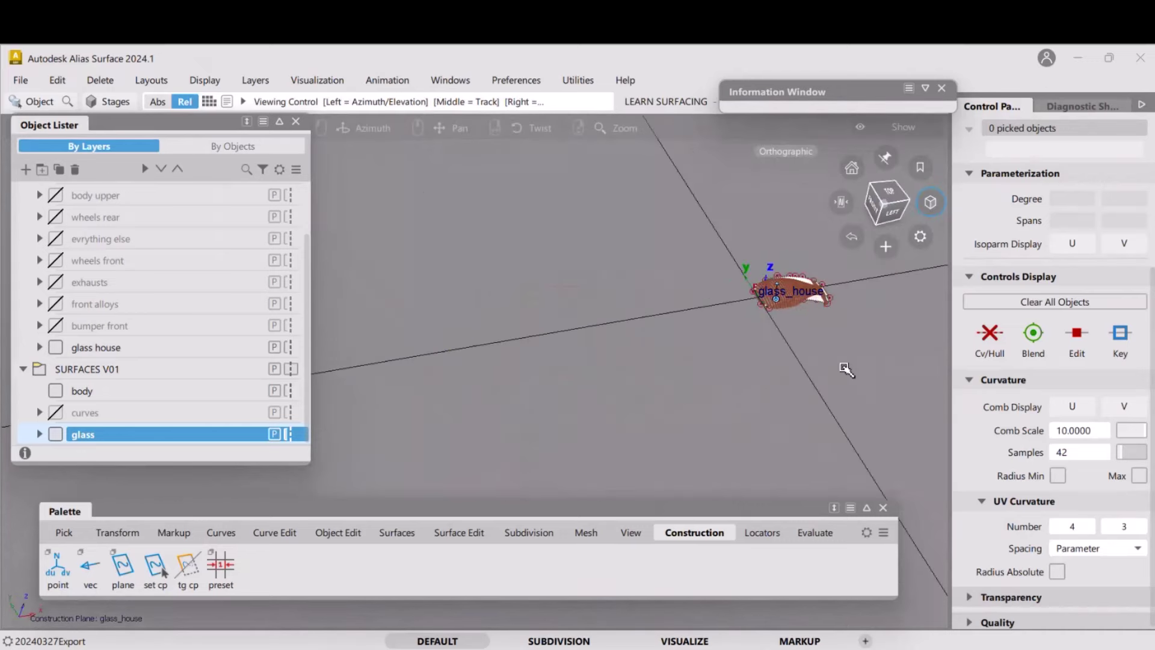
pyautogui.keyDown('alt'); pyautogui.keyDown('shift'); pyautogui.moveTo(846, 369); pyautogui.dragTo(656, 468, button='right'); pyautogui.keyUp('shift'); pyautogui.keyUp('alt')
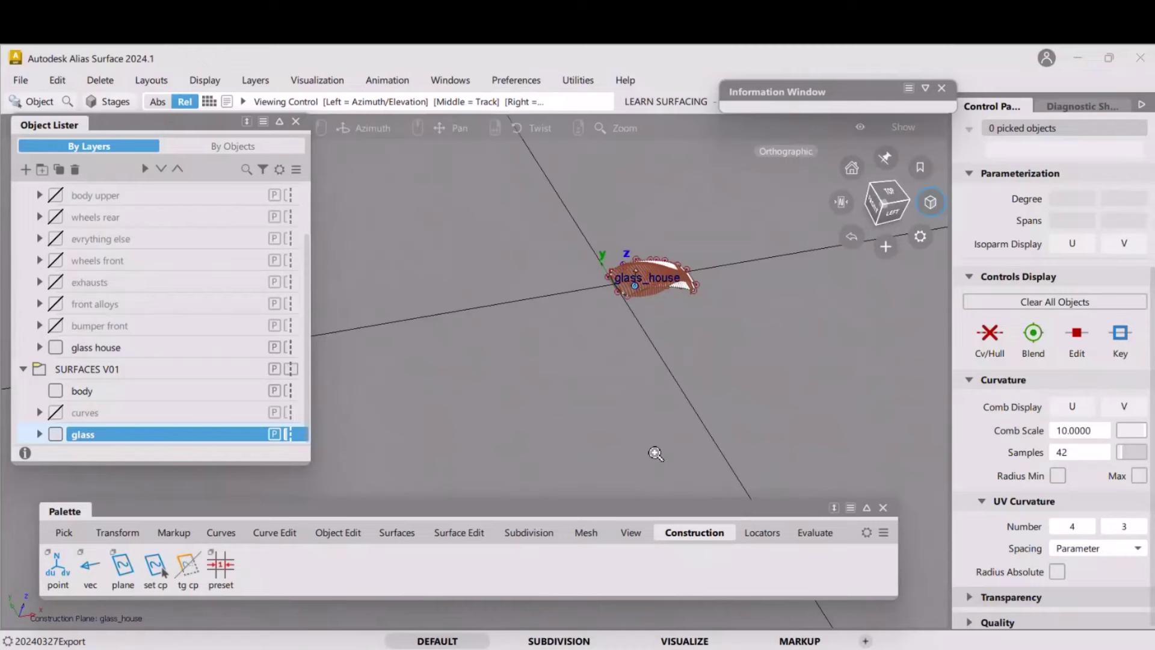
pyautogui.keyDown('alt'); pyautogui.keyDown('shift'); pyautogui.moveTo(656, 453); pyautogui.dragTo(588, 319, button='right'); pyautogui.keyUp('shift'); pyautogui.keyUp('alt')
pyautogui.keyDown('alt'); pyautogui.keyDown('shift'); pyautogui.moveTo(550, 303); pyautogui.dragTo(565, 364, button='middle'); pyautogui.keyUp('shift'); pyautogui.keyUp('alt')
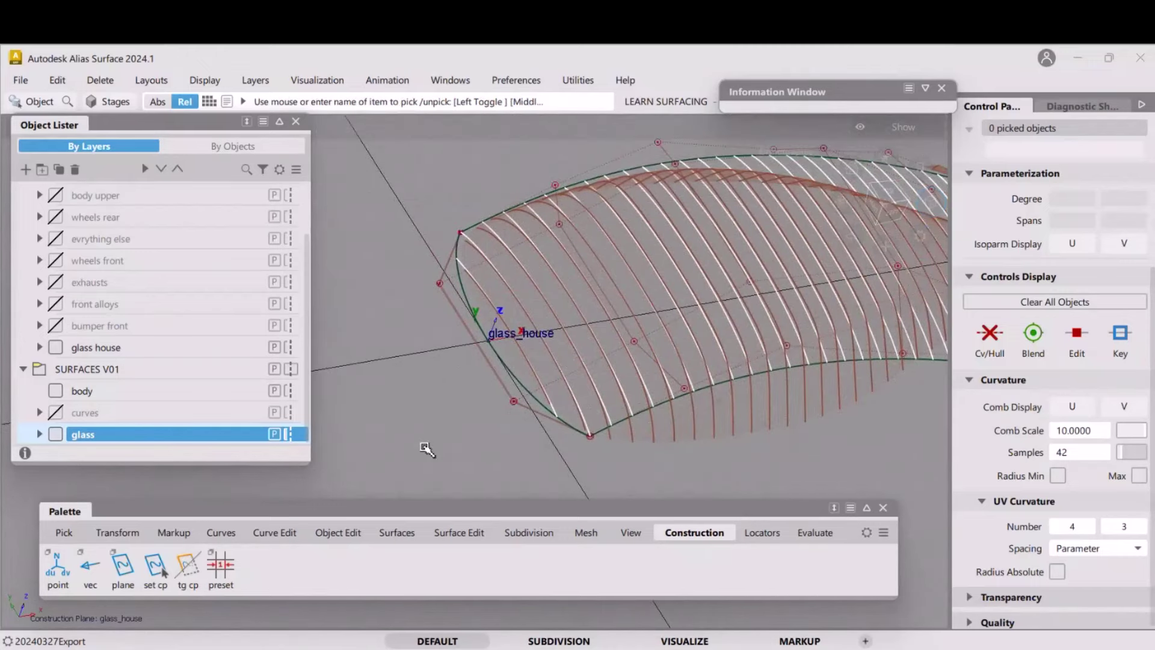
pyautogui.moveTo(449, 372)
pyautogui.keyDown('alt'); pyautogui.keyDown('shift'); pyautogui.mouseDown()
pyautogui.moveTo(474, 355)
pyautogui.moveTo(488, 361)
pyautogui.moveTo(489, 385)
pyautogui.moveTo(688, 336)
pyautogui.moveTo(730, 352)
pyautogui.moveTo(449, 241)
pyautogui.mouseUp(); pyautogui.keyUp('shift'); pyautogui.keyUp('alt')
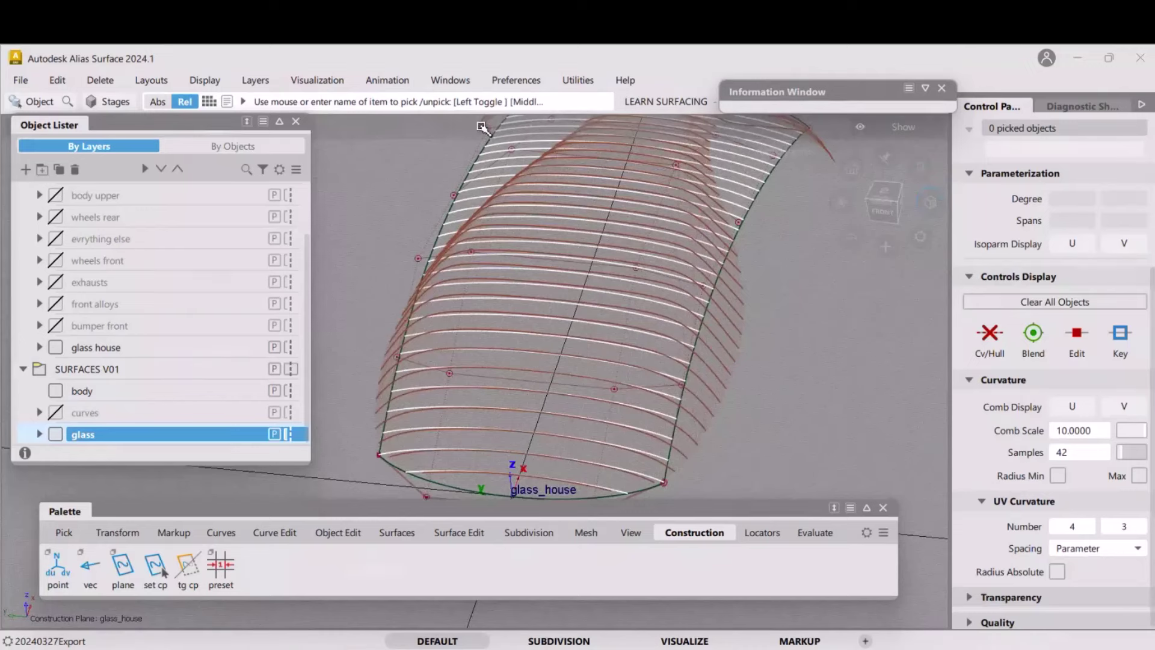
pyautogui.click(453, 81)
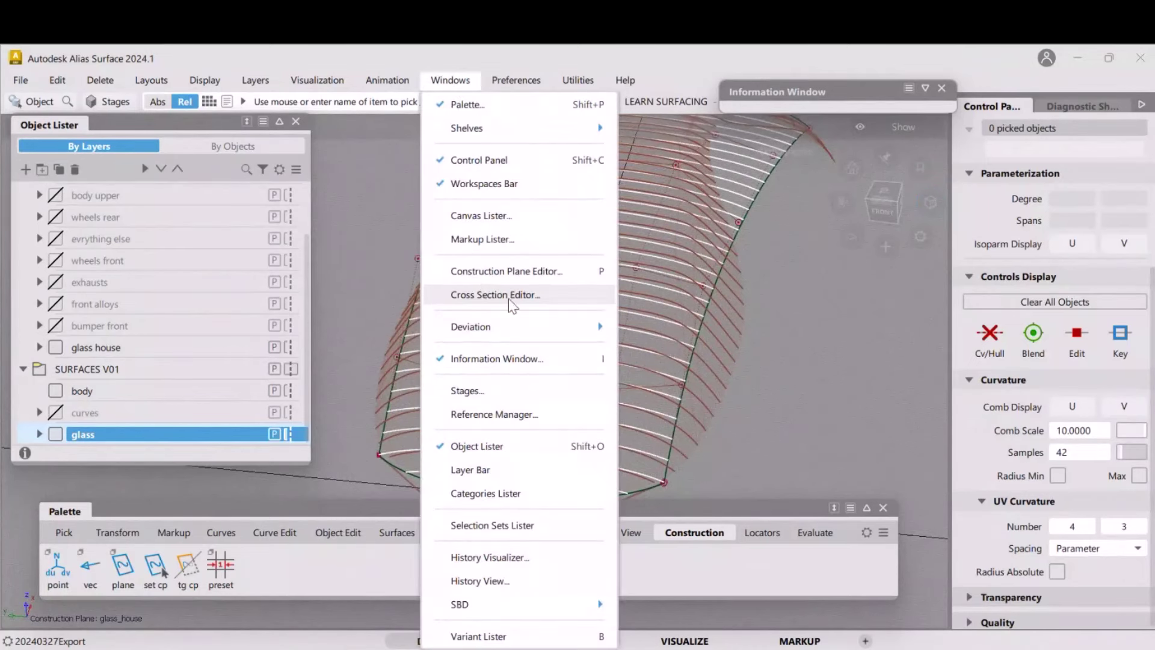
pyautogui.click(508, 296)
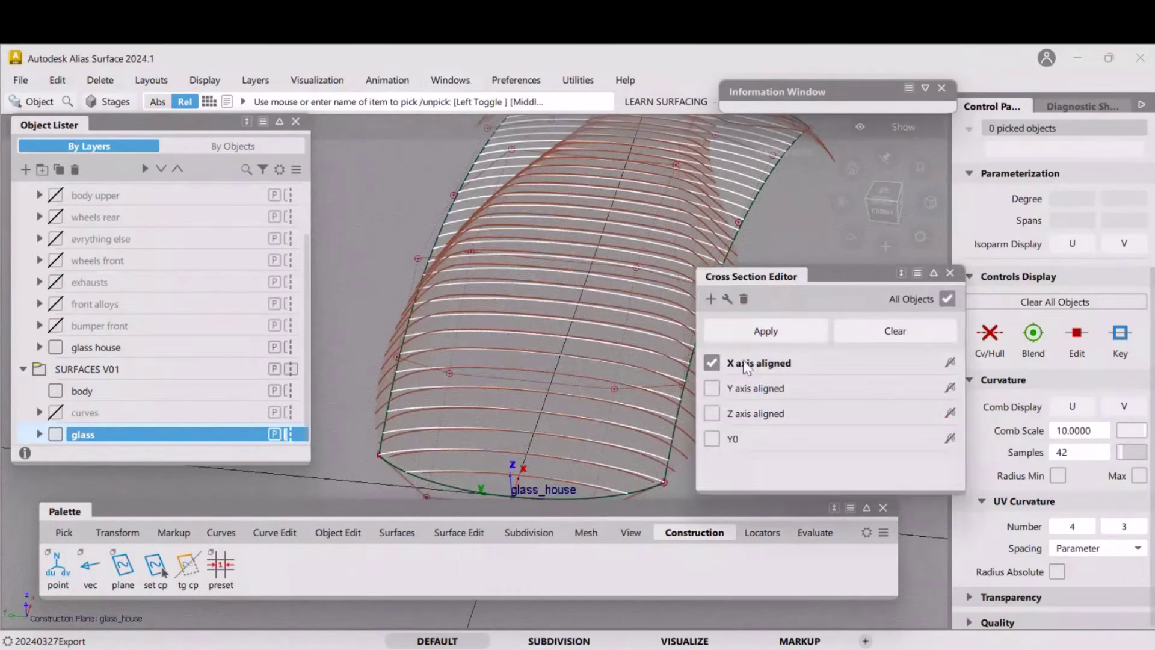
pyautogui.doubleClick(761, 363)
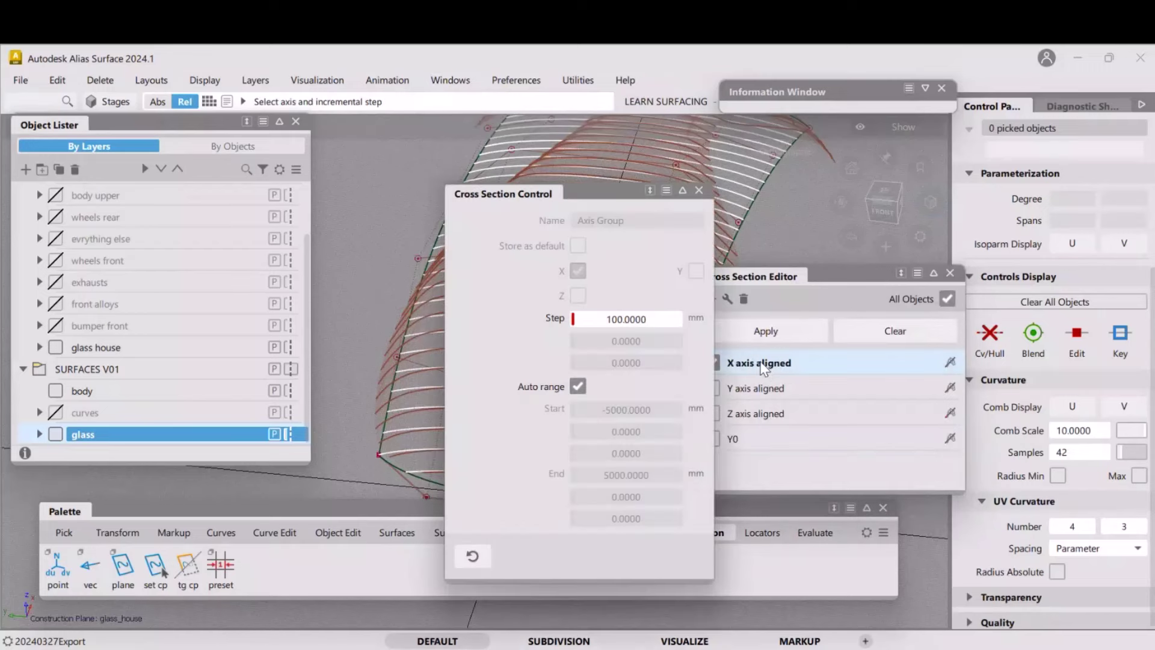
pyautogui.click(640, 326)
pyautogui.write('200')
pyautogui.press('Return')
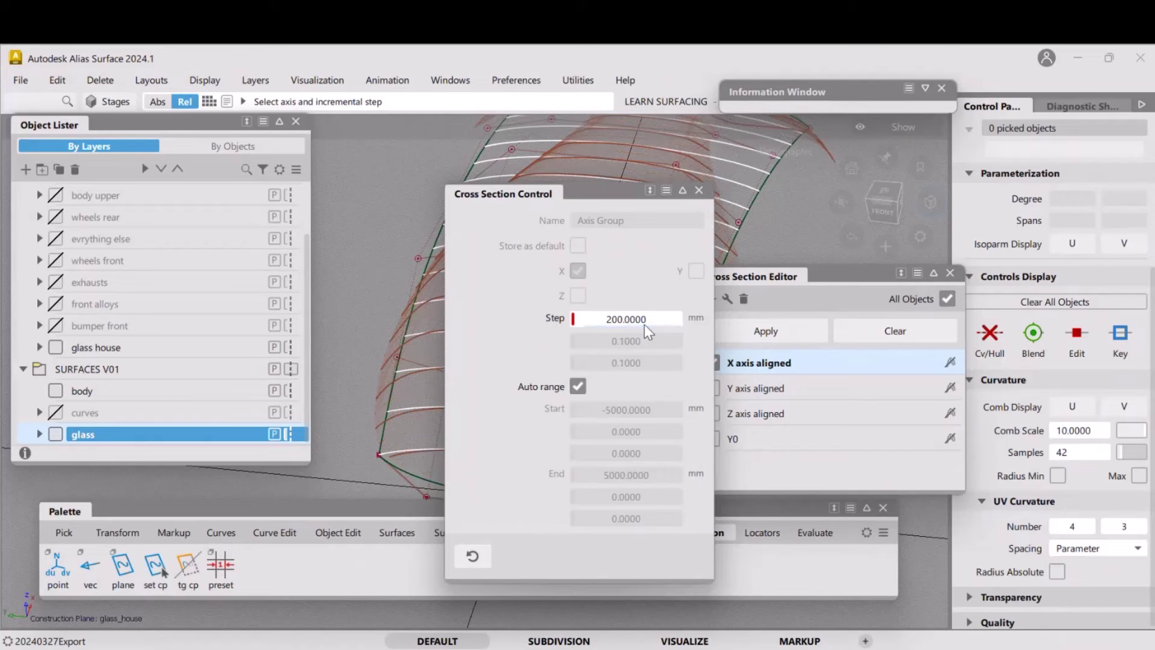
pyautogui.click(699, 191)
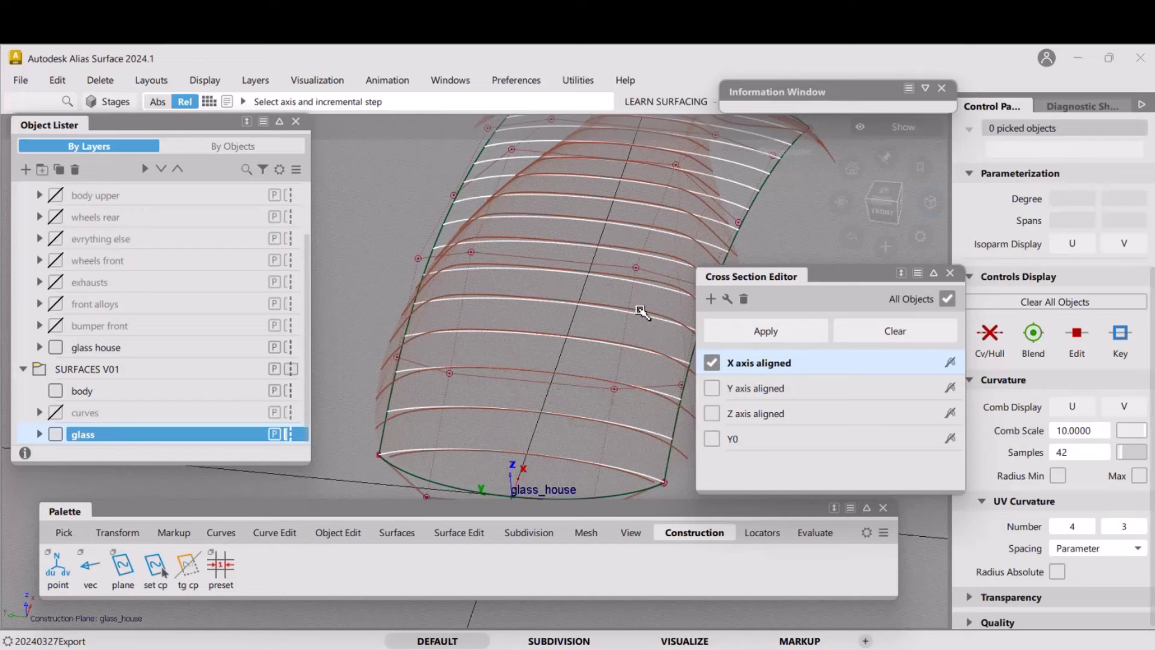
pyautogui.click(949, 274)
# With Transform CV in Move mode, raise the third CV from the front on the rail surface's side edge and fine-tune it against the reference sections
pyautogui.keyDown('alt'); pyautogui.keyDown('shift'); pyautogui.moveTo(698, 297); pyautogui.dragTo(537, 323); pyautogui.keyUp('shift'); pyautogui.keyUp('alt')
pyautogui.keyDown('alt'); pyautogui.keyDown('shift'); pyautogui.moveTo(537, 324); pyautogui.dragTo(621, 342, button='middle'); pyautogui.keyUp('shift'); pyautogui.keyUp('alt')
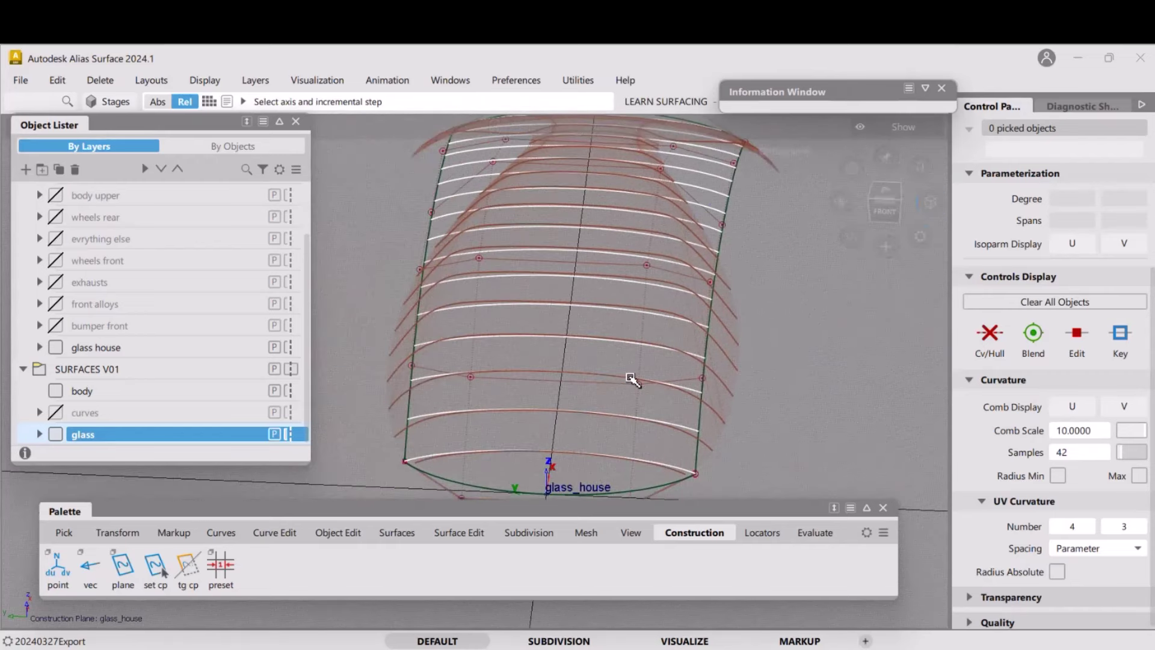
pyautogui.hotkey('ctrl', 'alt', 'x')
pyautogui.rightClick(728, 369)
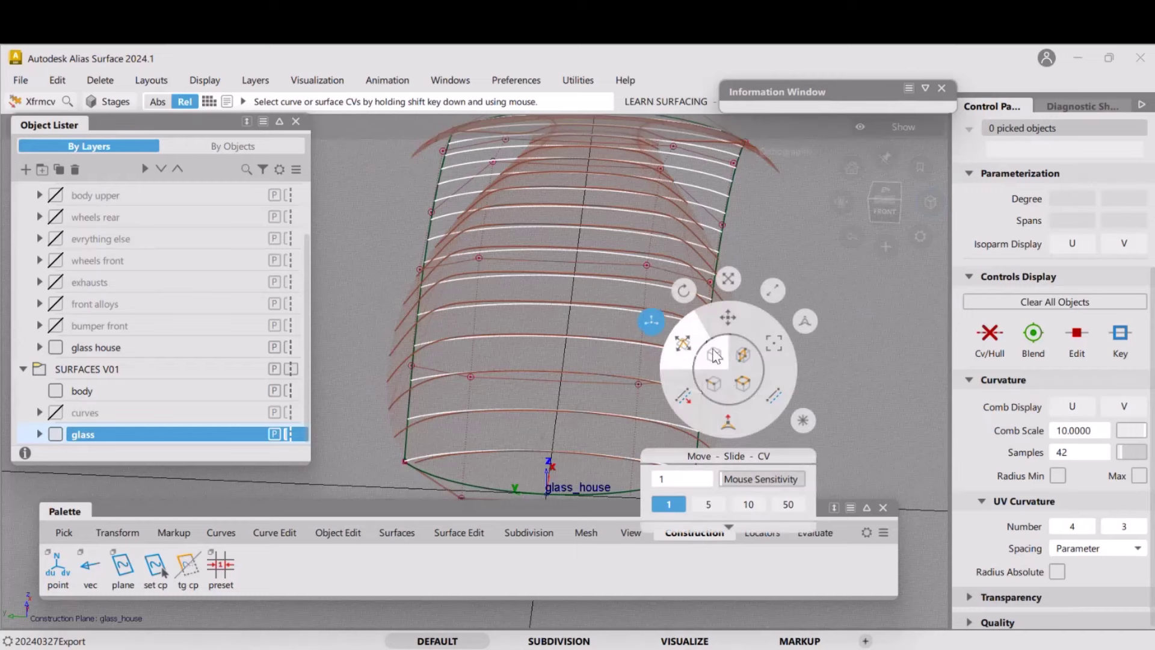
pyautogui.click(734, 319)
pyautogui.click(734, 319)
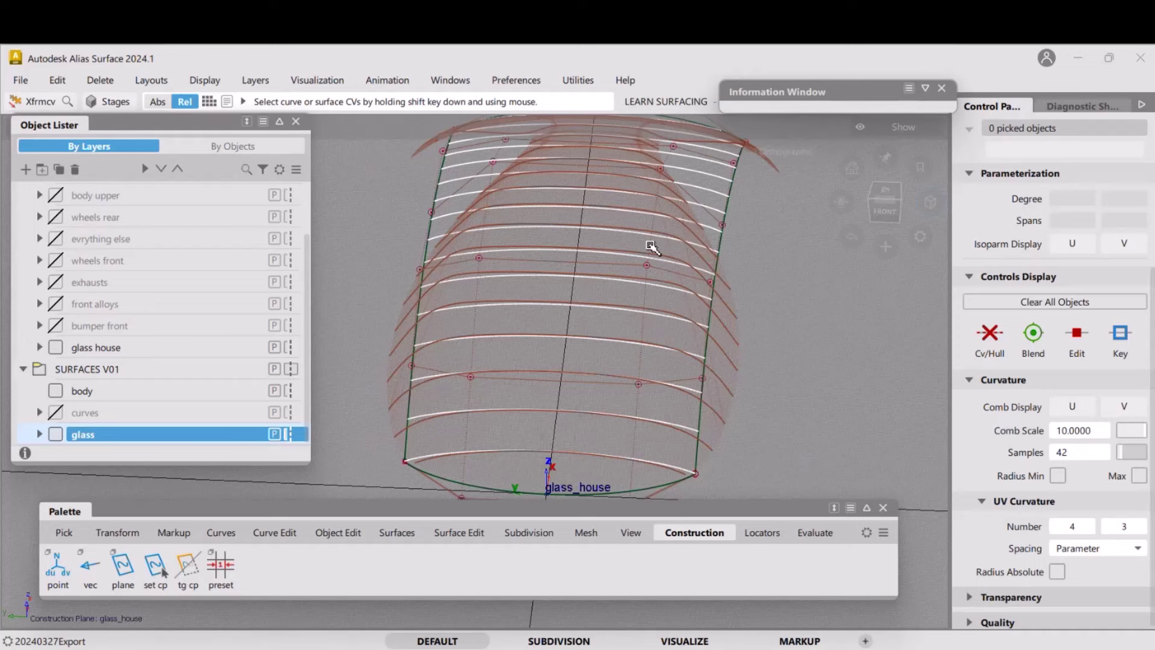
pyautogui.hotkey('shift', 'alt')
pyautogui.keyDown('alt'); pyautogui.keyDown('shift'); pyautogui.moveTo(678, 257); pyautogui.dragTo(659, 279, button='right'); pyautogui.keyUp('shift'); pyautogui.keyUp('alt')
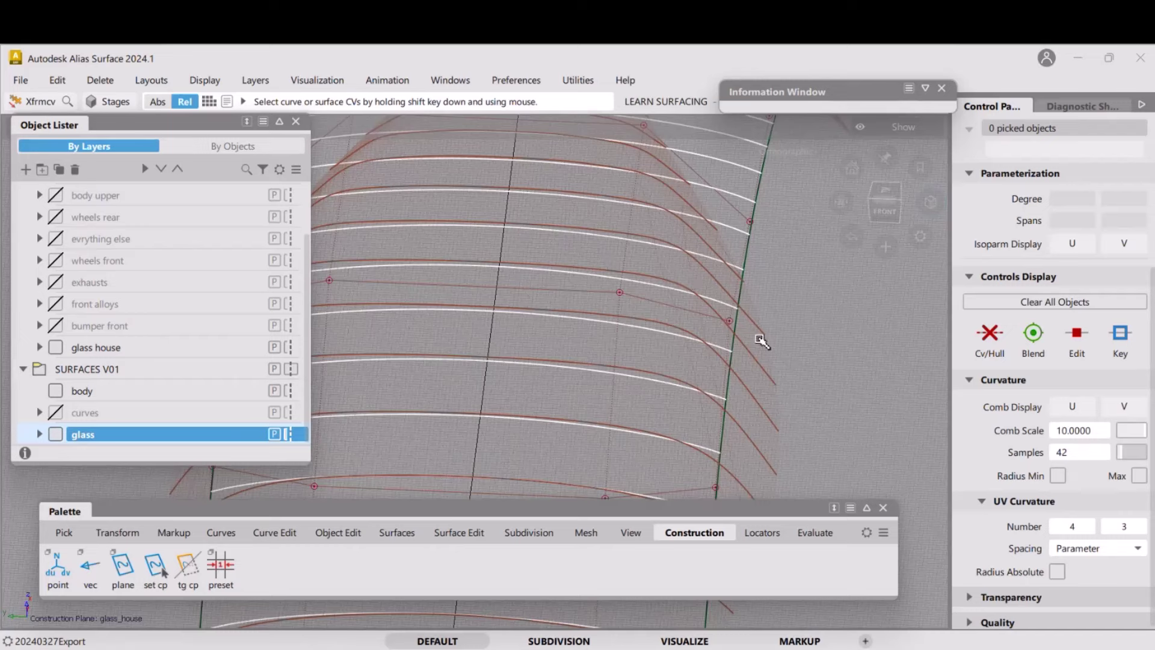
pyautogui.keyDown('shift'); pyautogui.click(729, 321); pyautogui.keyUp('shift')
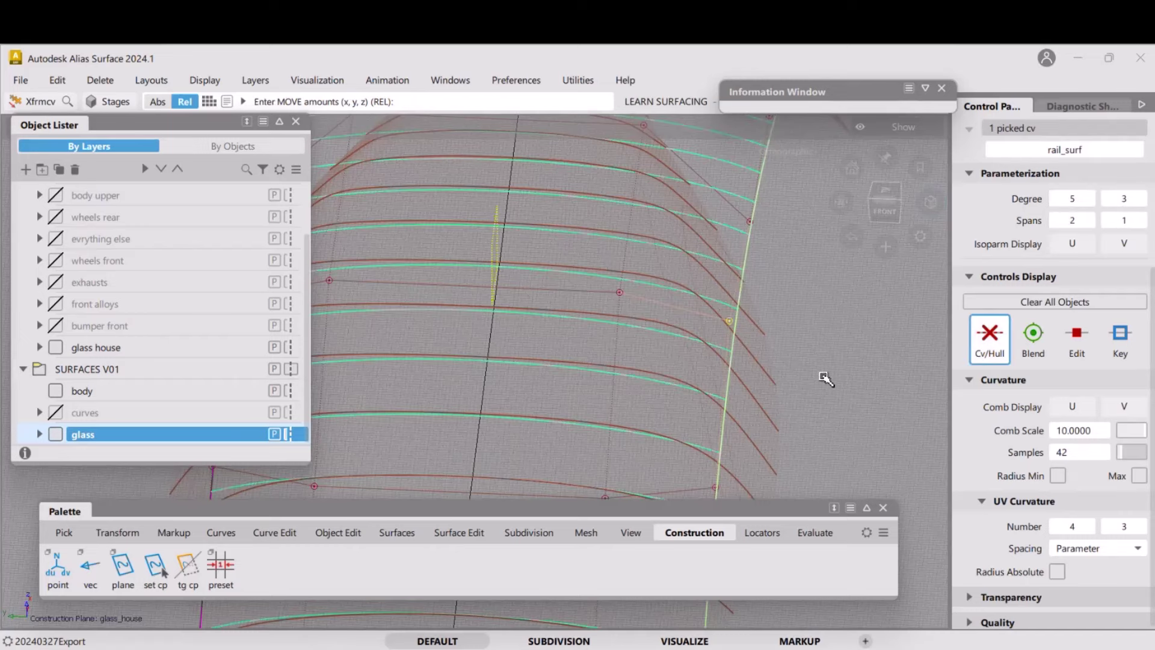
pyautogui.moveTo(826, 377); pyautogui.dragTo(650, 367, button='right')
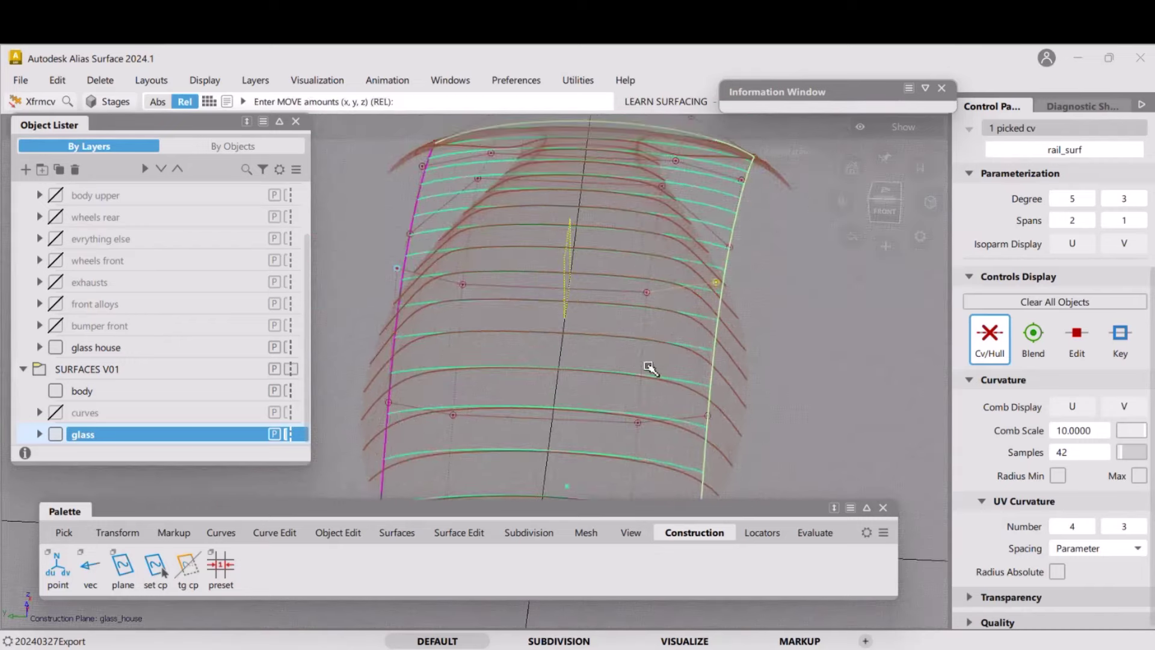
pyautogui.keyDown('alt'); pyautogui.keyDown('shift'); pyautogui.moveTo(650, 367); pyautogui.dragTo(697, 262); pyautogui.keyUp('shift'); pyautogui.keyUp('alt')
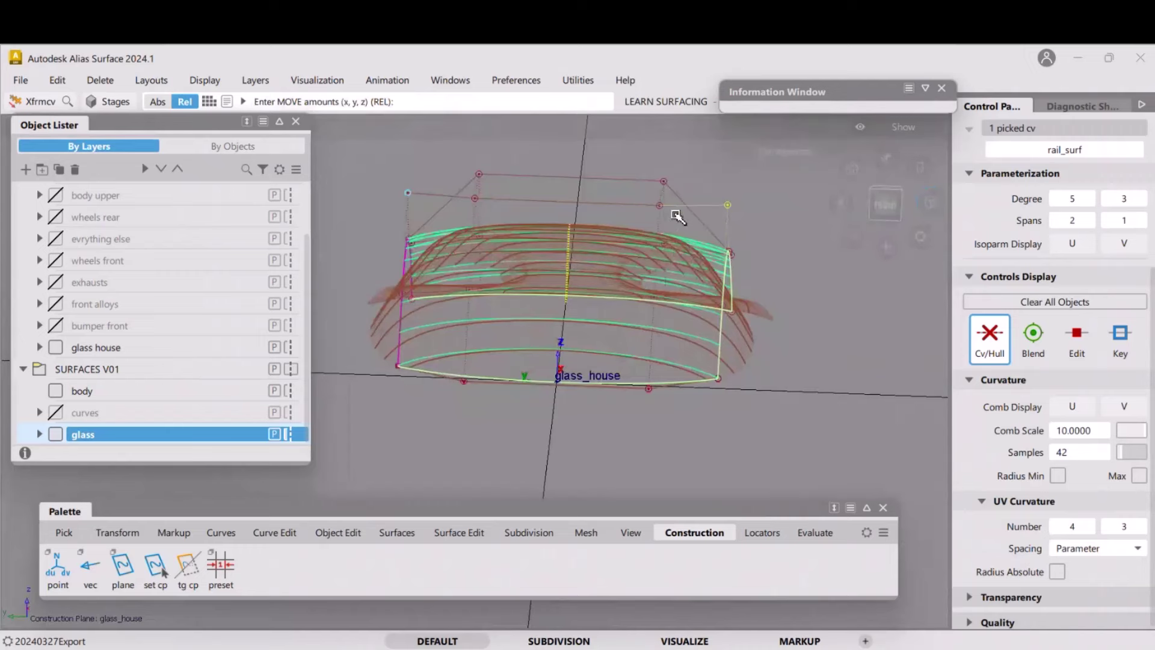
pyautogui.moveTo(781, 241); pyautogui.dragTo(779, 232, button='right')
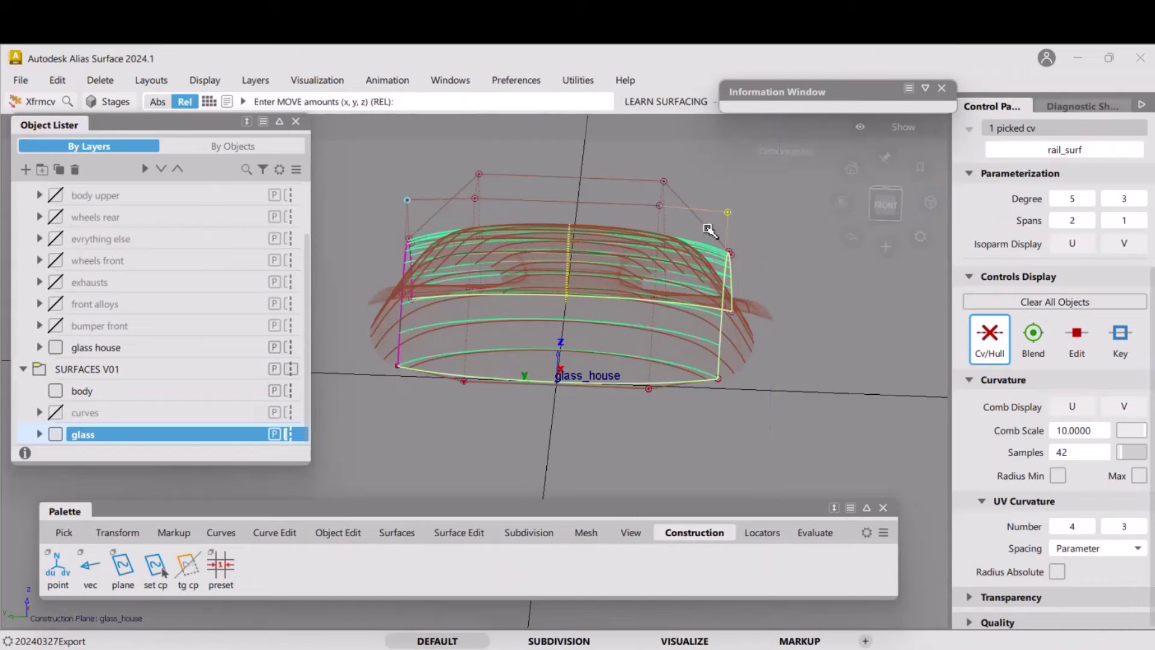
pyautogui.moveTo(772, 256); pyautogui.dragTo(776, 233, button='right')
pyautogui.keyDown('alt'); pyautogui.keyDown('shift'); pyautogui.moveTo(683, 226); pyautogui.dragTo(748, 278); pyautogui.keyUp('shift'); pyautogui.keyUp('alt')
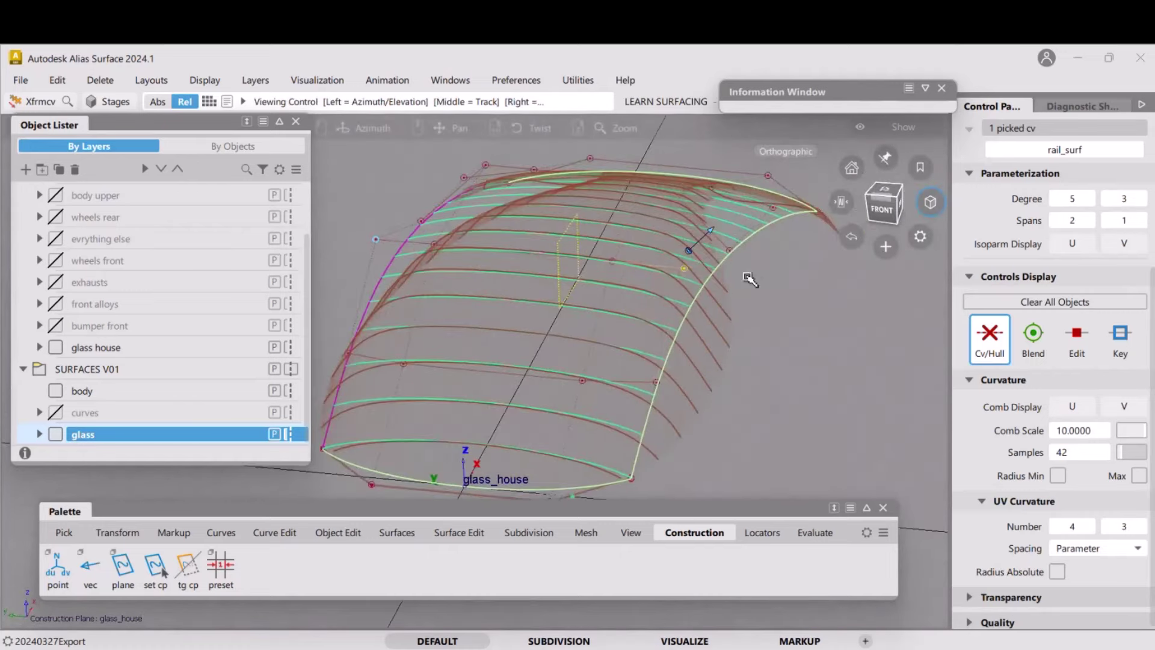
pyautogui.moveTo(788, 313); pyautogui.dragTo(787, 299, button='right')
# Pick the fourth CV from the front on the side edge and compare the surface's sections with the reference in front and tilted views
pyautogui.click(729, 250)
pyautogui.keyDown('alt'); pyautogui.keyDown('shift'); pyautogui.moveTo(689, 250); pyautogui.dragTo(742, 249); pyautogui.keyUp('shift'); pyautogui.keyUp('alt')
pyautogui.click(885, 215)
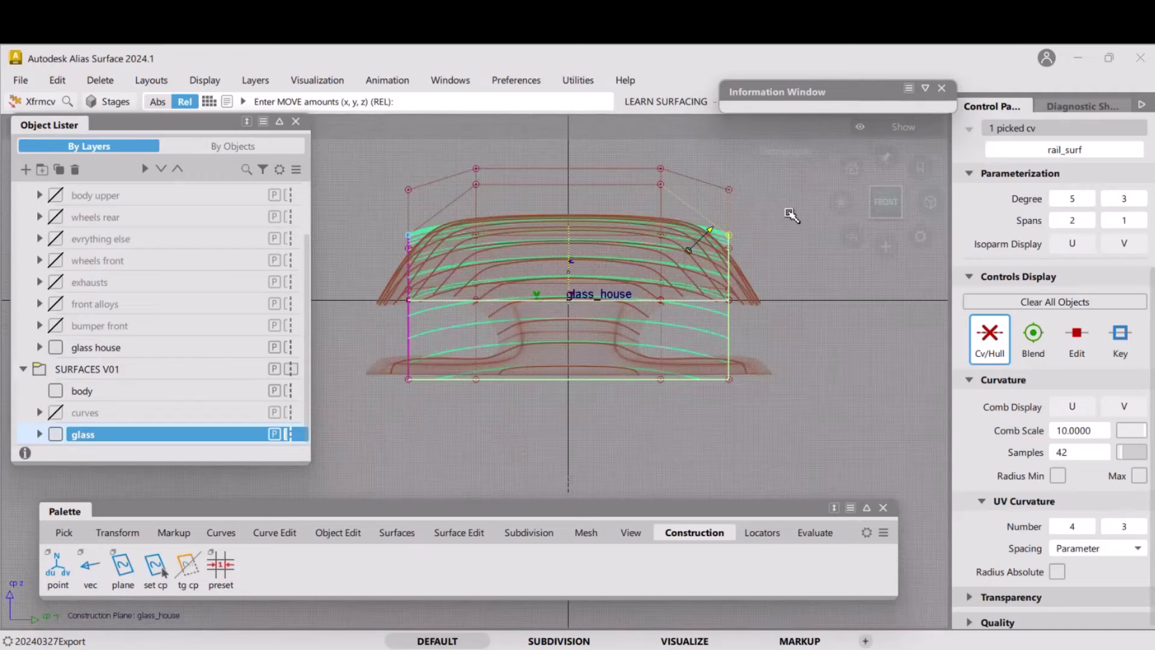
pyautogui.hotkey('shift', 'alt')
pyautogui.hotkey('shift', 'alt')
pyautogui.keyDown('alt'); pyautogui.keyDown('shift'); pyautogui.moveTo(776, 238); pyautogui.dragTo(785, 267, button='right'); pyautogui.keyUp('shift'); pyautogui.keyUp('alt')
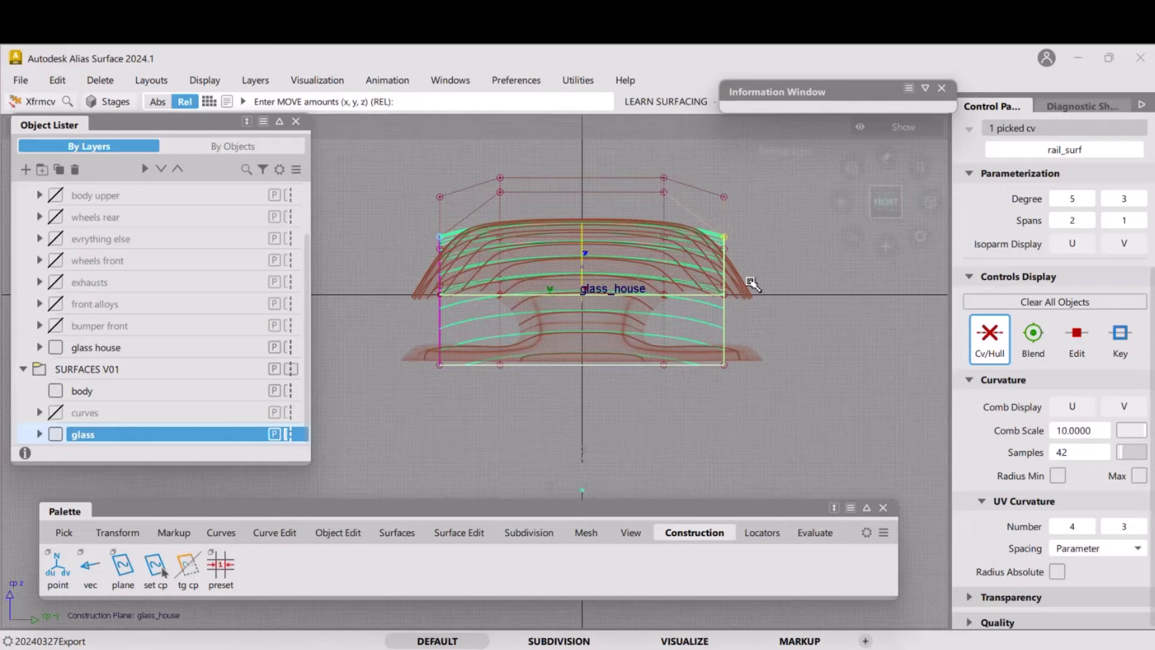
pyautogui.keyDown('alt'); pyautogui.keyDown('shift'); pyautogui.moveTo(754, 238); pyautogui.dragTo(761, 248); pyautogui.keyUp('shift'); pyautogui.keyUp('alt')
pyautogui.click(886, 207)
pyautogui.keyDown('alt'); pyautogui.keyDown('shift'); pyautogui.moveTo(763, 229); pyautogui.dragTo(771, 324); pyautogui.keyUp('shift'); pyautogui.keyUp('alt')
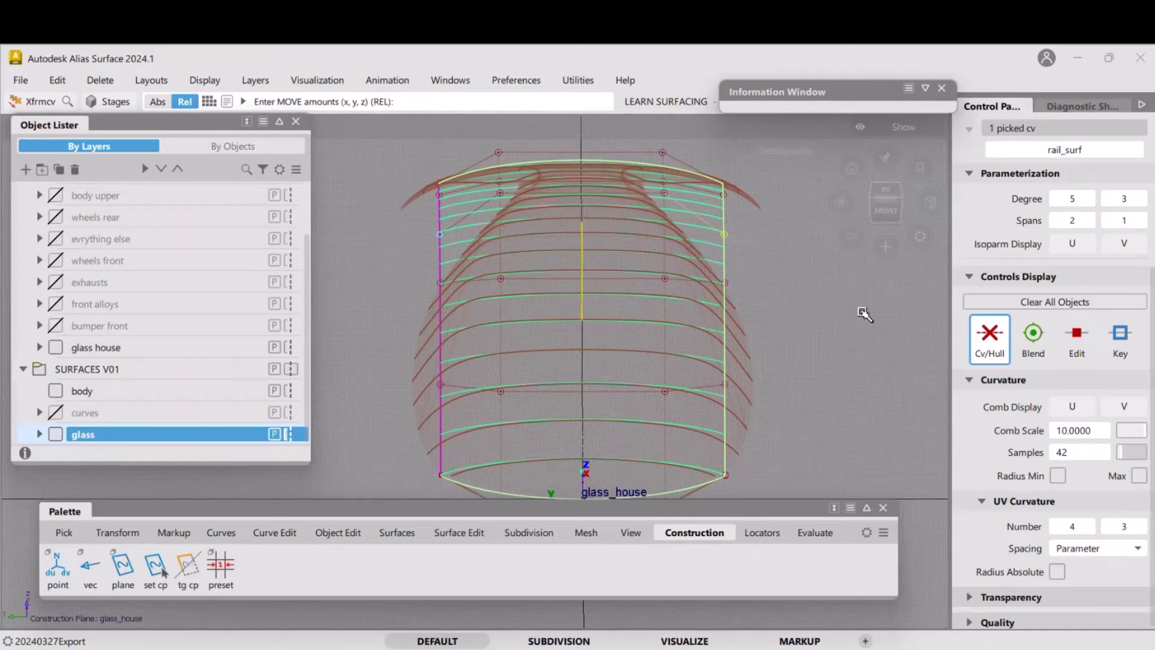
# Deselect the rail surface CV and collapse the Curvature controls
pyautogui.keyDown('ctrl'); pyautogui.keyDown('shift'); pyautogui.moveTo(863, 425); pyautogui.dragTo(868, 375); pyautogui.keyUp('shift'); pyautogui.keyUp('ctrl')
pyautogui.keyDown('ctrl'); pyautogui.keyDown('shift'); pyautogui.moveTo(743, 349); pyautogui.dragTo(852, 352); pyautogui.keyUp('shift'); pyautogui.keyUp('ctrl')
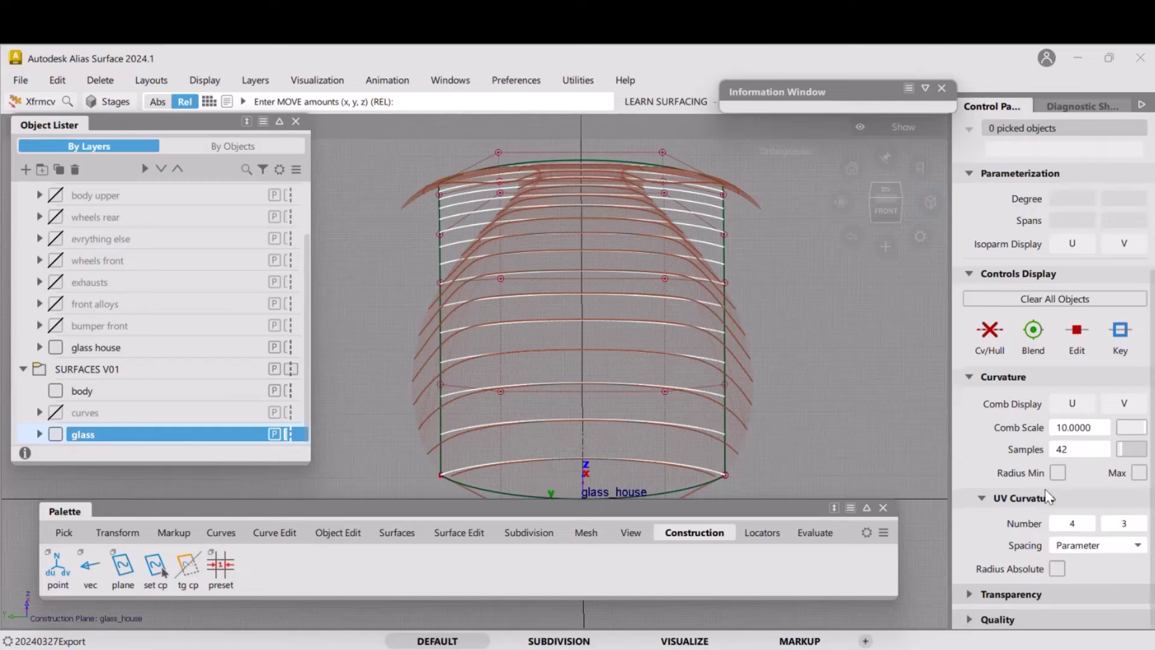
pyautogui.click(970, 377)
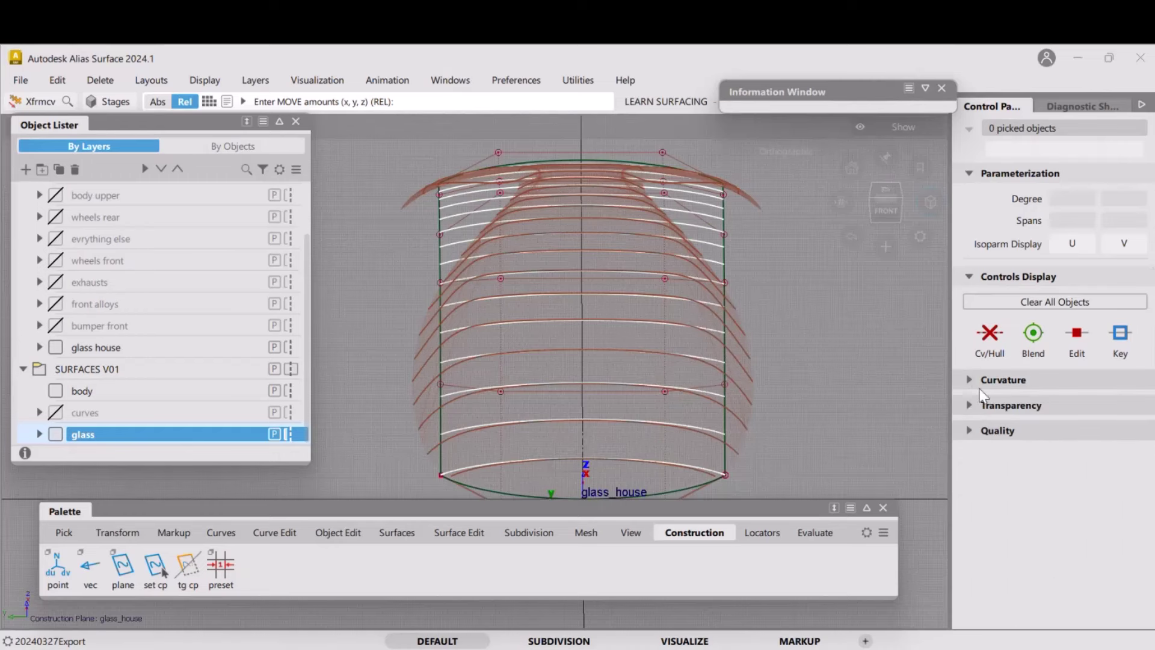
# Set the Meshes transparency to 0.90
pyautogui.click(971, 406)
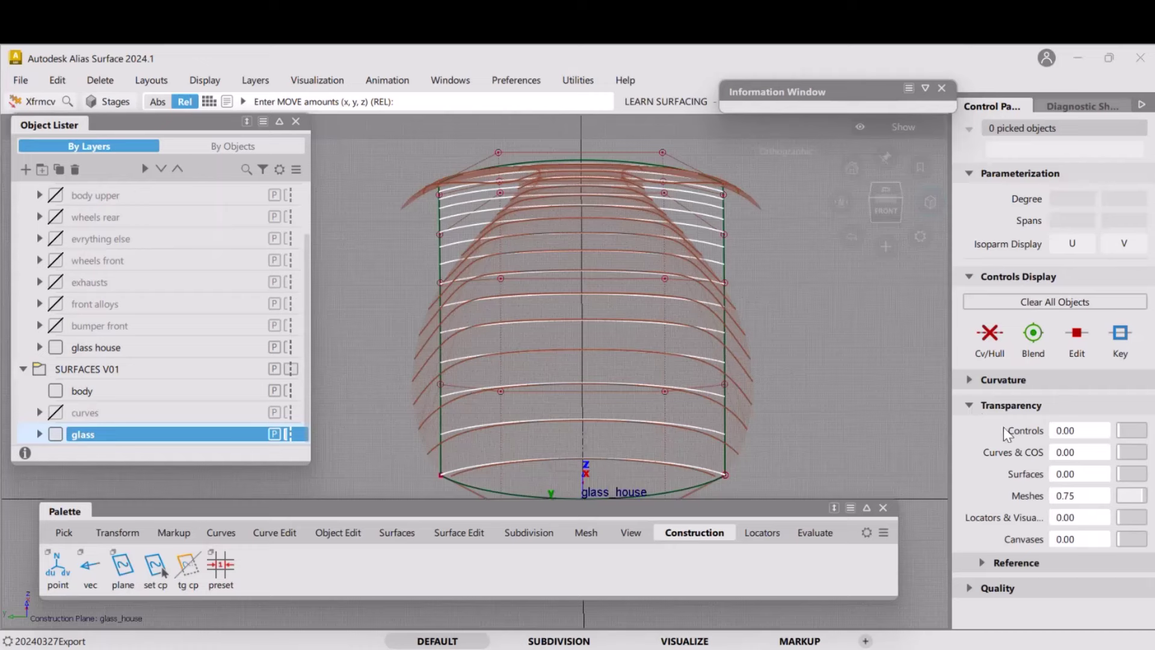
pyautogui.moveTo(1143, 503); pyautogui.dragTo(1153, 498)
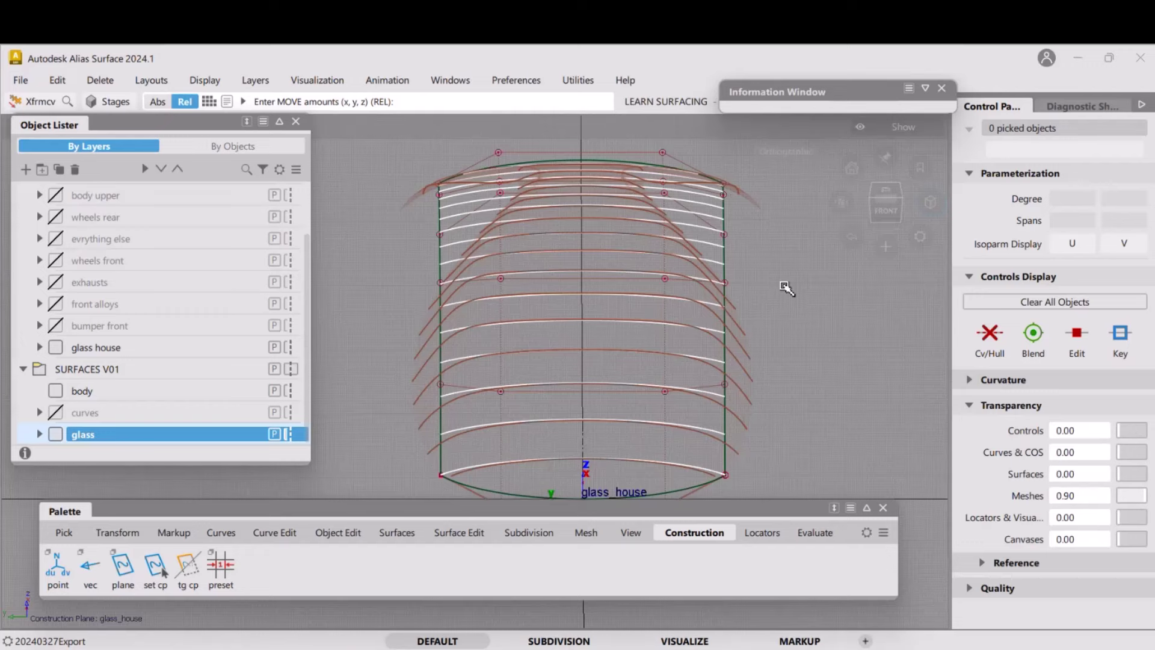
# Lower the third CV and raise the fourth CV from the front on the rail surface's side edge, and deselect the surface
pyautogui.hotkey('shift', 'alt')
pyautogui.keyDown('alt'); pyautogui.keyDown('shift'); pyautogui.moveTo(735, 334); pyautogui.dragTo(691, 470, button='right'); pyautogui.keyUp('shift'); pyautogui.keyUp('alt')
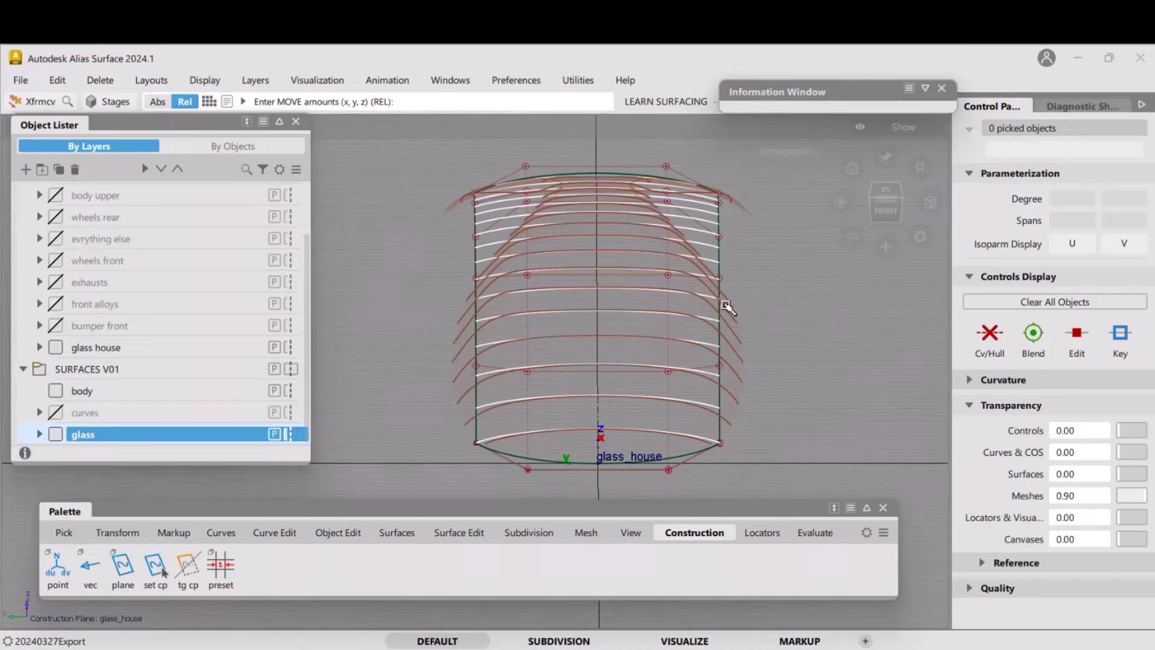
pyautogui.click(719, 278)
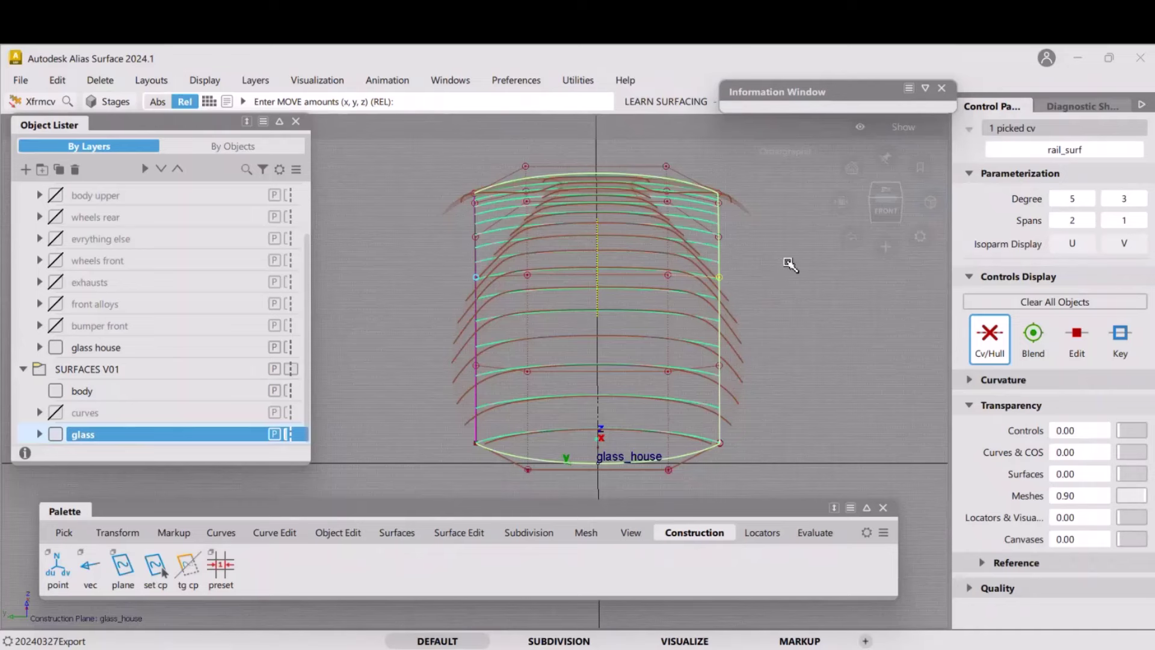
pyautogui.moveTo(789, 263); pyautogui.dragTo(808, 274, button='right')
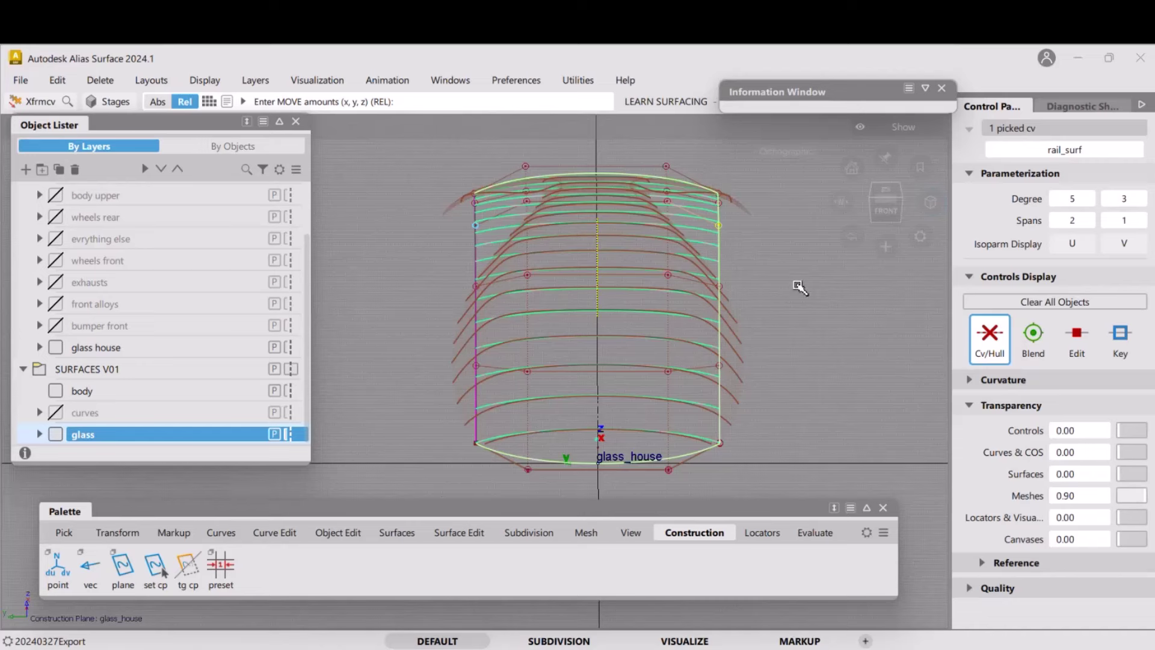
pyautogui.click(799, 386)
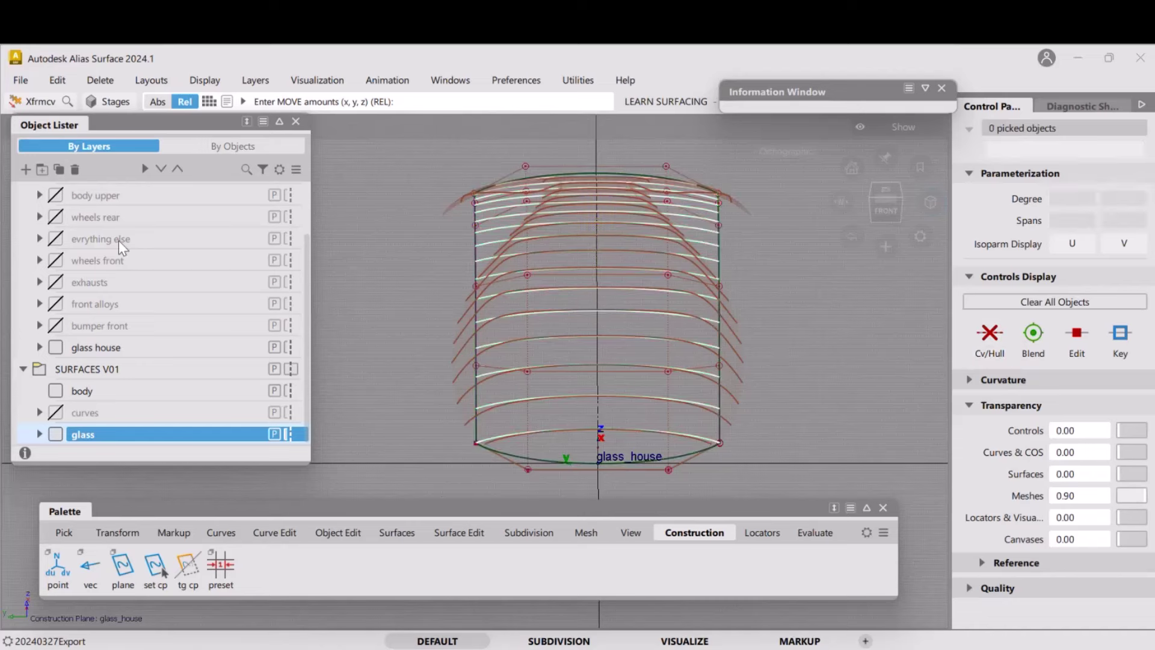
# Hide the glass house reference layer and turn off the X axis aligned cross sections to isolate the rail surface's CVs
pyautogui.scroll(2, 176, 269)
pyautogui.scroll(-3, 120, 337)
pyautogui.click(53, 348)
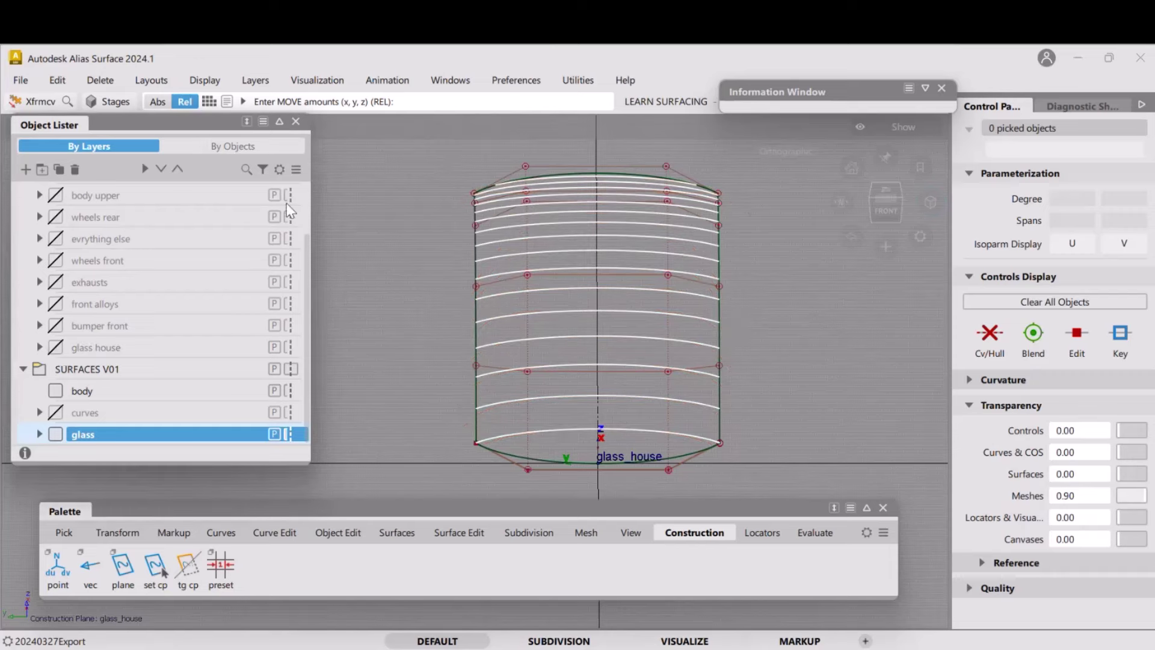
pyautogui.click(450, 80)
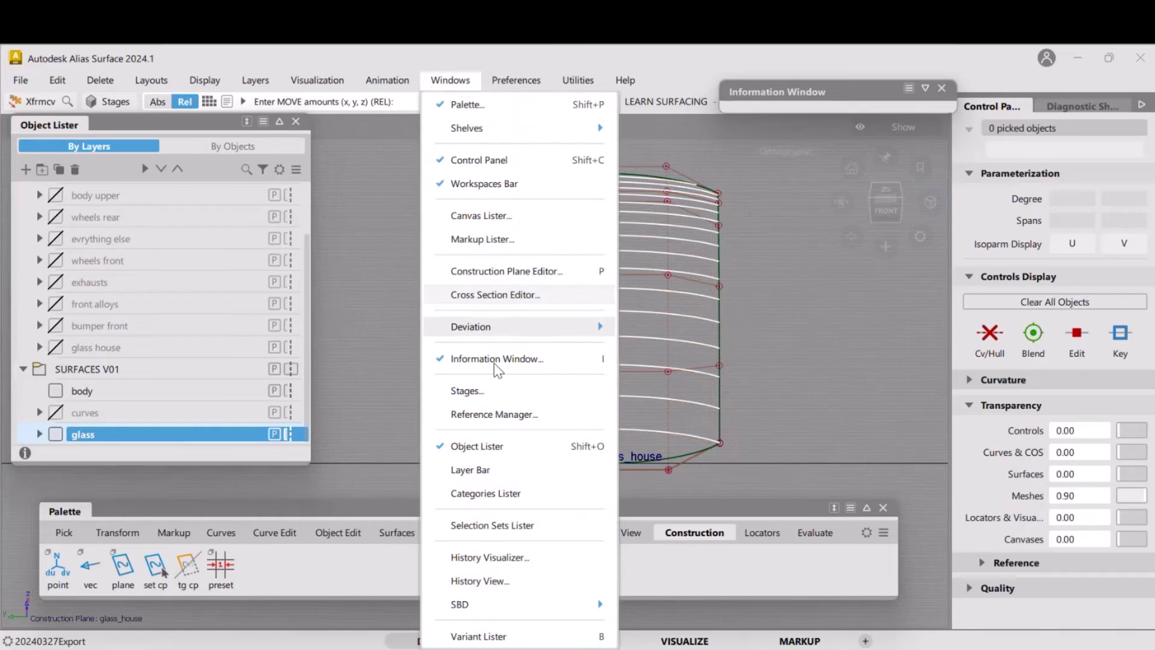
pyautogui.click(485, 295)
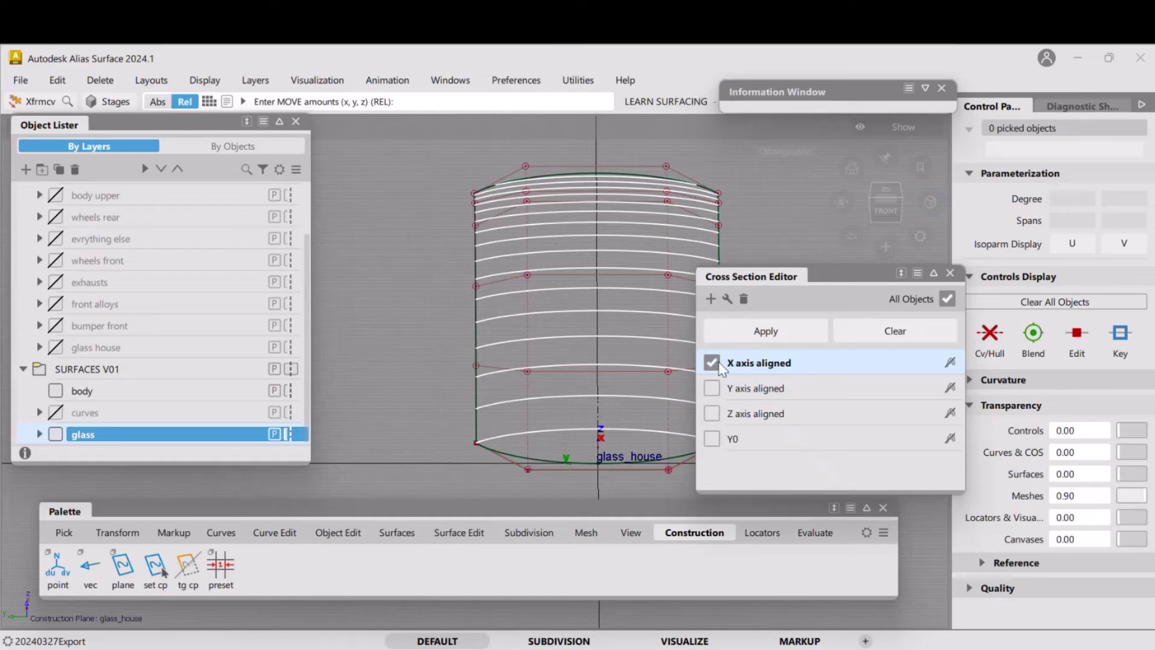
pyautogui.click(711, 362)
pyautogui.moveTo(845, 283); pyautogui.dragTo(1015, 287)
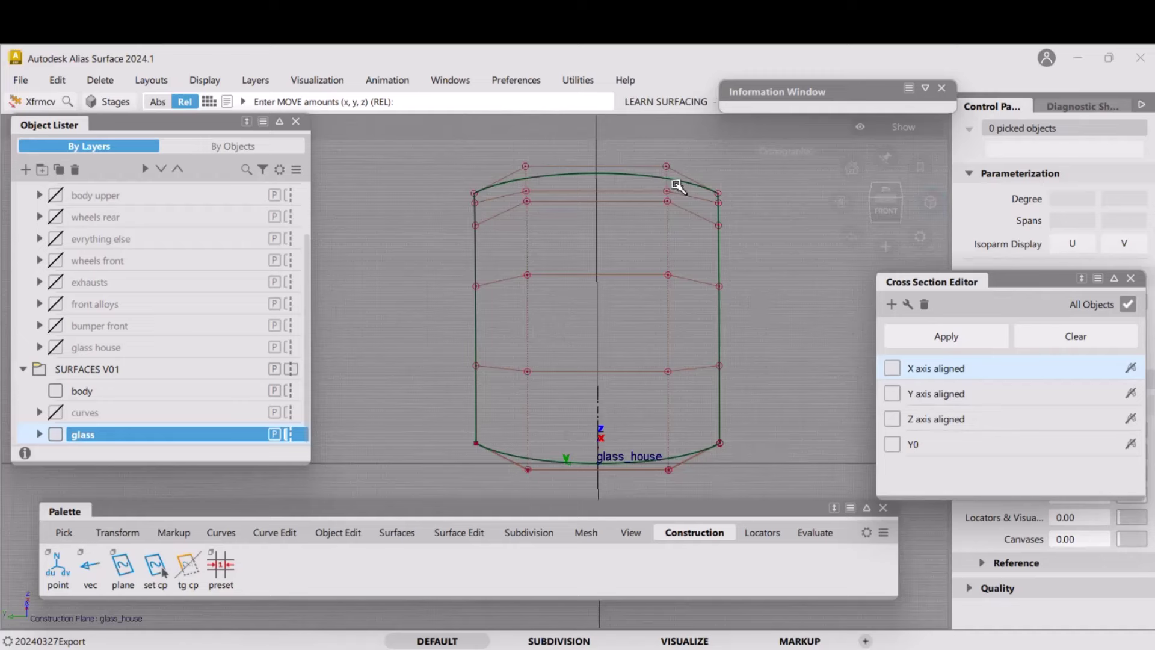
# Lower the fifth CV from the front on the side edge and nudge the third and fourth CVs upward to even their spacing
pyautogui.click(722, 205)
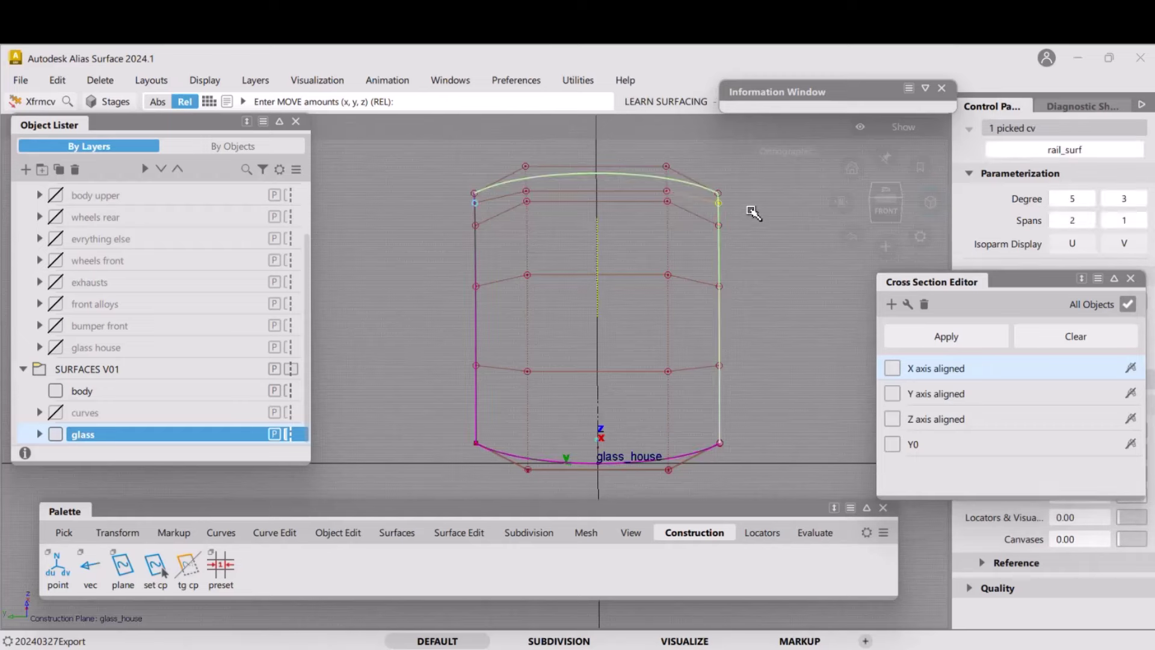
pyautogui.moveTo(755, 210)
pyautogui.mouseDown(button='right')
pyautogui.moveTo(756, 220)
pyautogui.moveTo(730, 228)
pyautogui.moveTo(750, 229)
pyautogui.mouseUp(button='right')
pyautogui.click(721, 289)
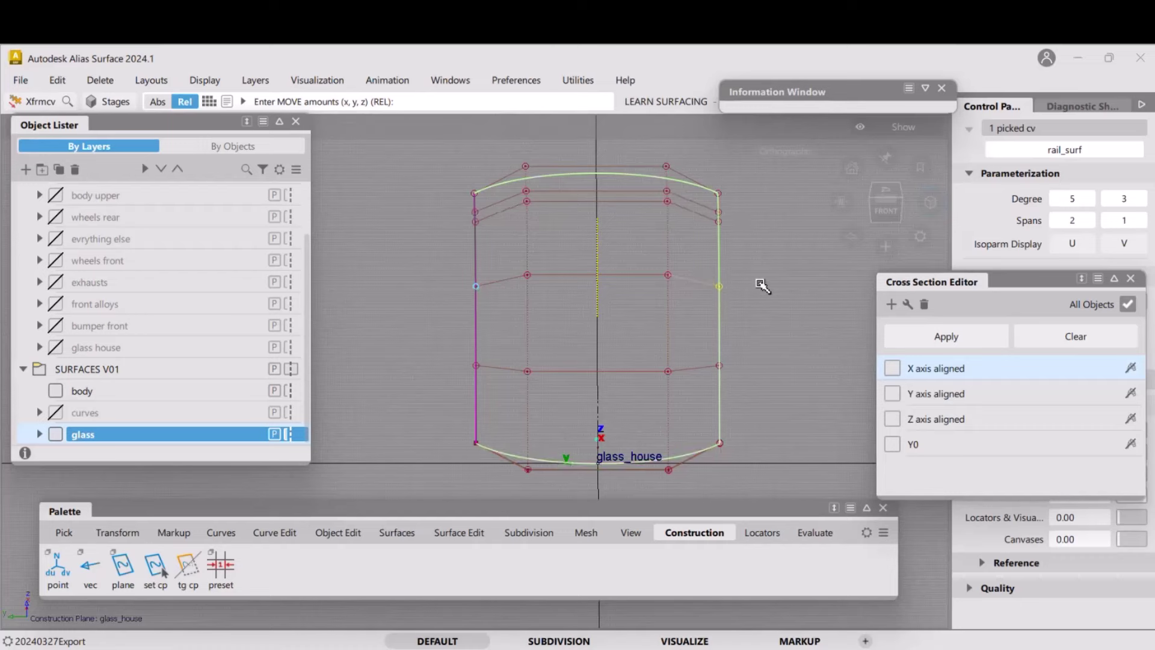
pyautogui.moveTo(759, 283); pyautogui.dragTo(762, 285, button='right')
pyautogui.moveTo(820, 343); pyautogui.dragTo(824, 341, button='right')
# Turn the X axis aligned cross sections back on and show the glass house reference layer
pyautogui.click(892, 368)
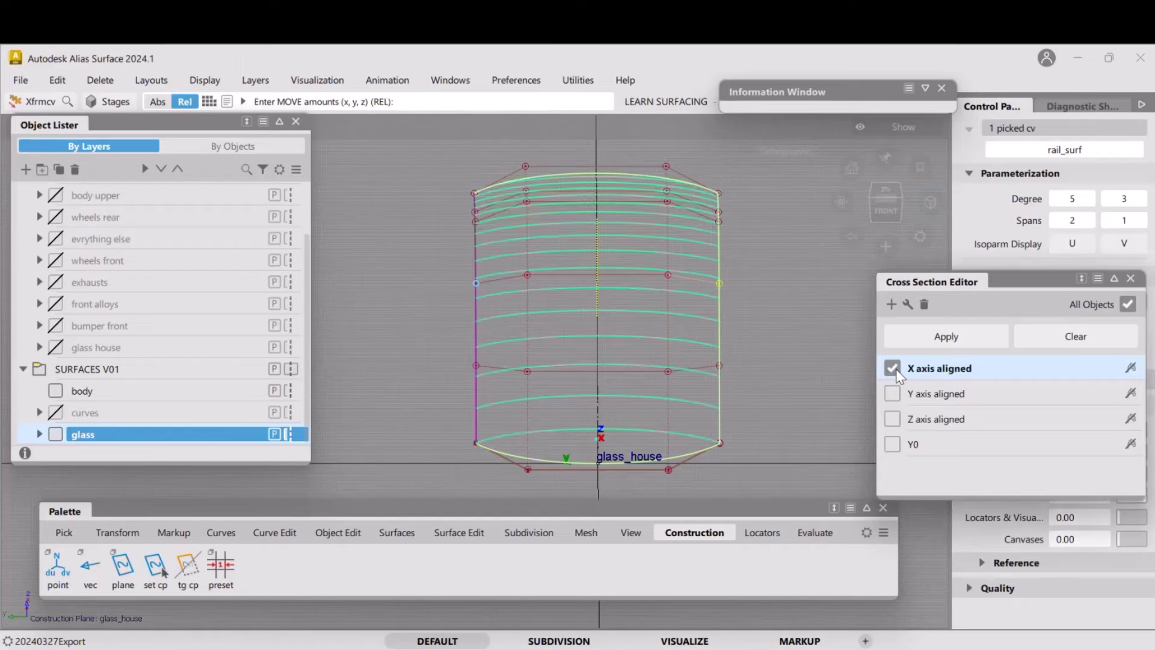
pyautogui.click(55, 347)
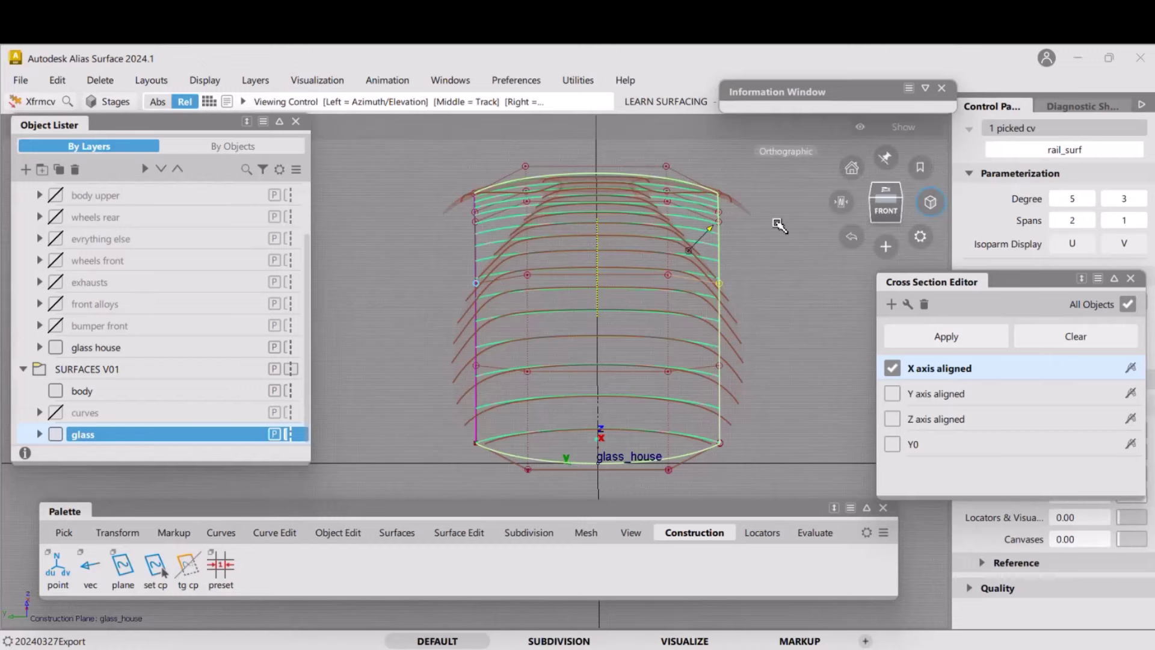
# Compare the rail surface with the glass house reference in front and left views, focusing on the rear slope, and close the Cross Section Editor
pyautogui.moveTo(776, 221)
pyautogui.keyDown('alt'); pyautogui.keyDown('shift'); pyautogui.mouseDown(button='right')
pyautogui.moveTo(773, 246)
pyautogui.moveTo(776, 233)
pyautogui.mouseUp(button='right'); pyautogui.keyUp('shift'); pyautogui.keyUp('alt')
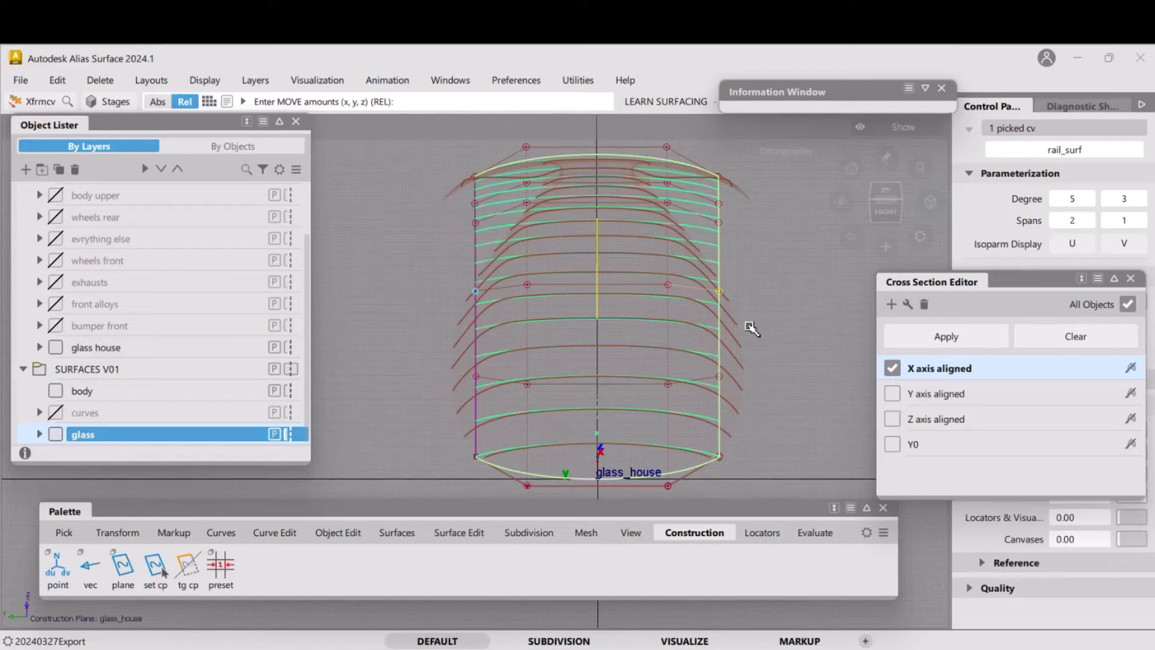
pyautogui.keyDown('alt'); pyautogui.keyDown('shift'); pyautogui.moveTo(744, 314); pyautogui.dragTo(742, 283); pyautogui.keyUp('shift'); pyautogui.keyUp('alt')
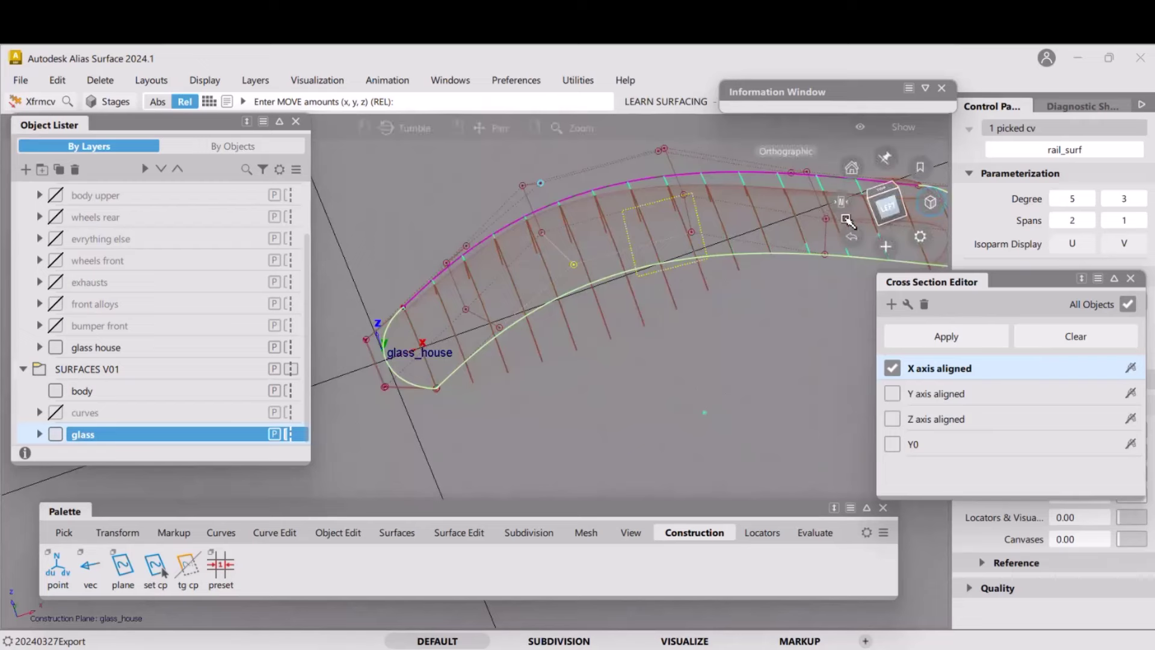
pyautogui.click(889, 208)
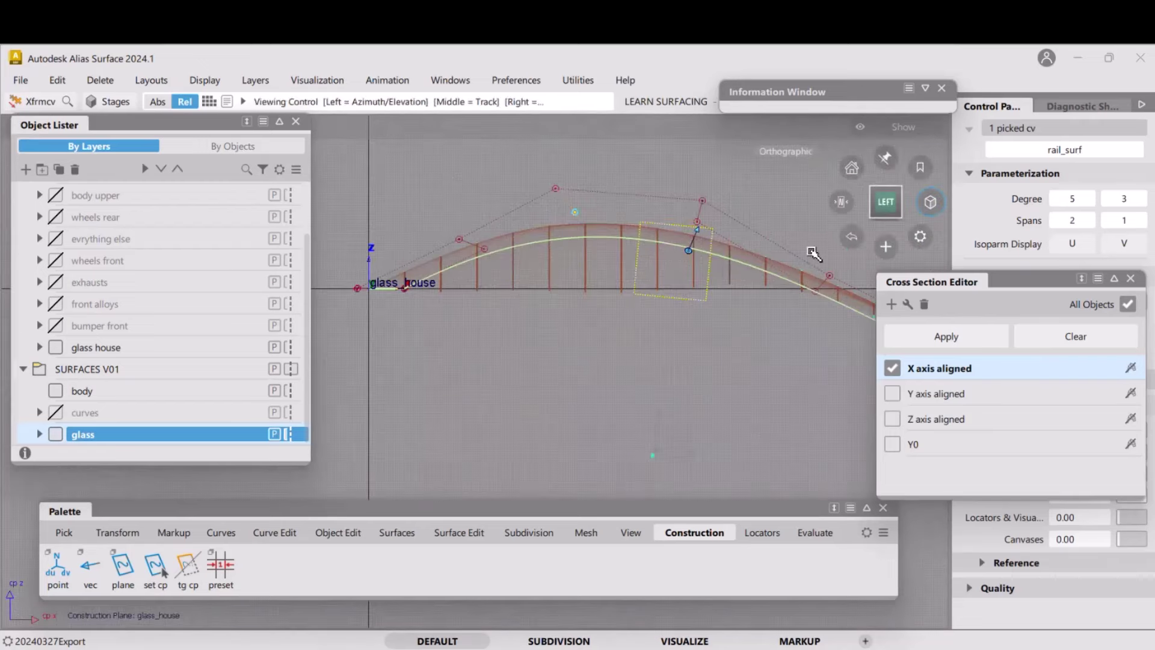
pyautogui.keyDown('alt'); pyautogui.keyDown('shift'); pyautogui.moveTo(813, 254); pyautogui.dragTo(623, 245, button='middle'); pyautogui.keyUp('shift'); pyautogui.keyUp('alt')
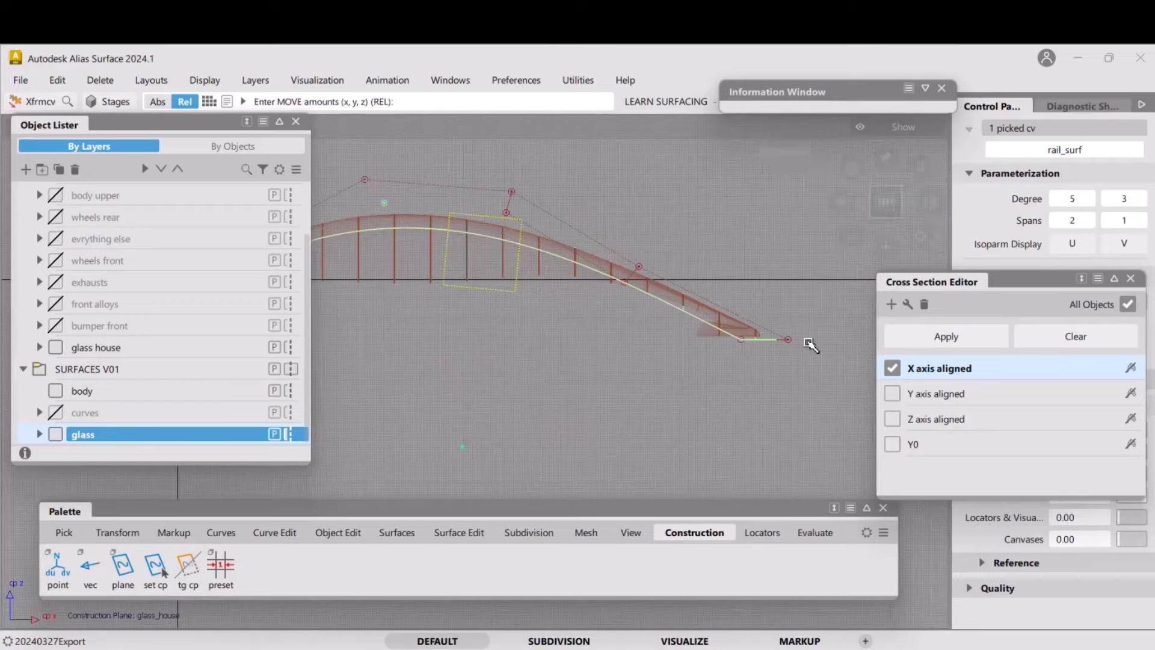
pyautogui.keyDown('alt'); pyautogui.keyDown('shift'); pyautogui.moveTo(652, 243); pyautogui.dragTo(662, 284, button='right'); pyautogui.keyUp('shift'); pyautogui.keyUp('alt')
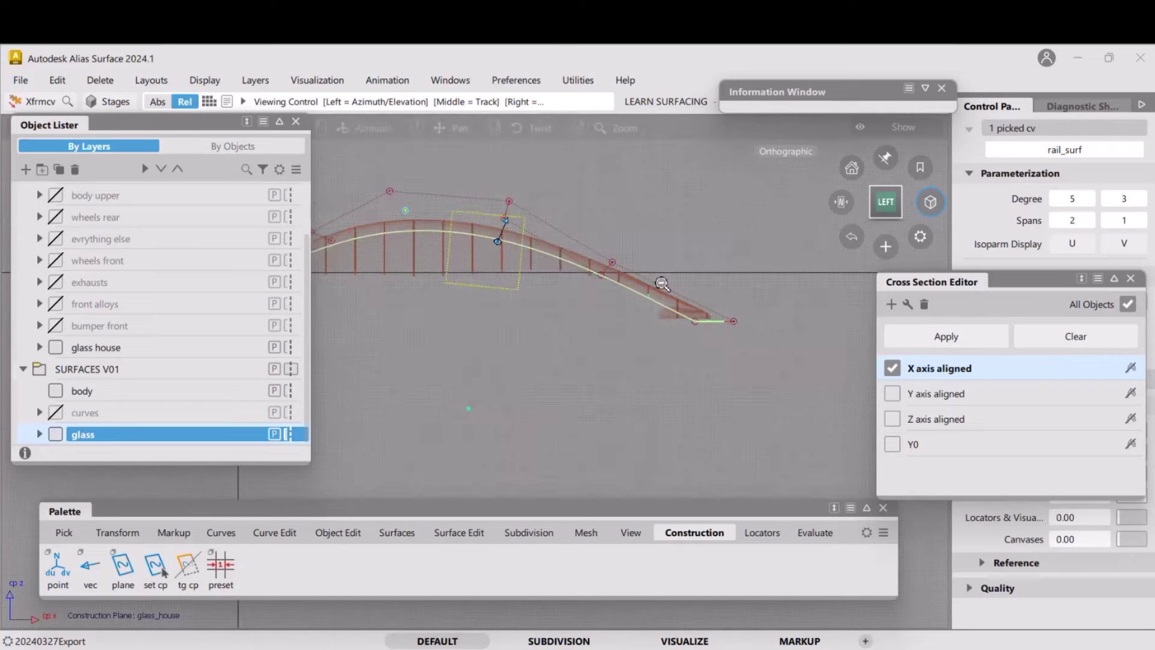
pyautogui.keyDown('alt'); pyautogui.keyDown('shift'); pyautogui.moveTo(662, 283); pyautogui.dragTo(785, 283, button='middle'); pyautogui.keyUp('shift'); pyautogui.keyUp('alt')
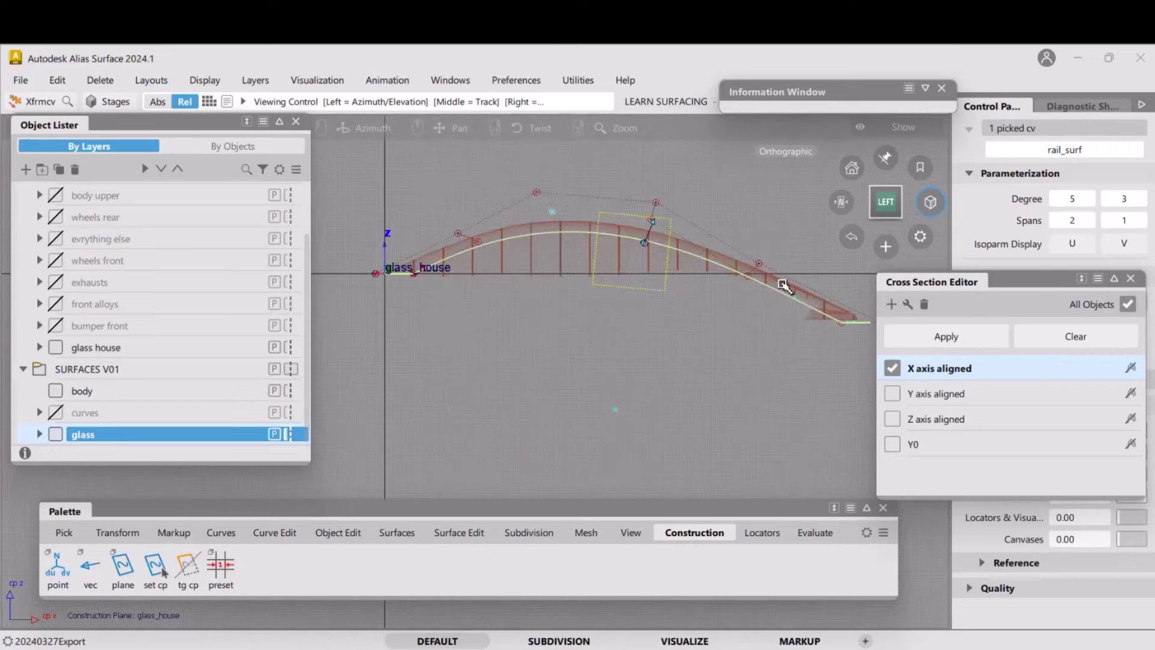
pyautogui.click(1131, 278)
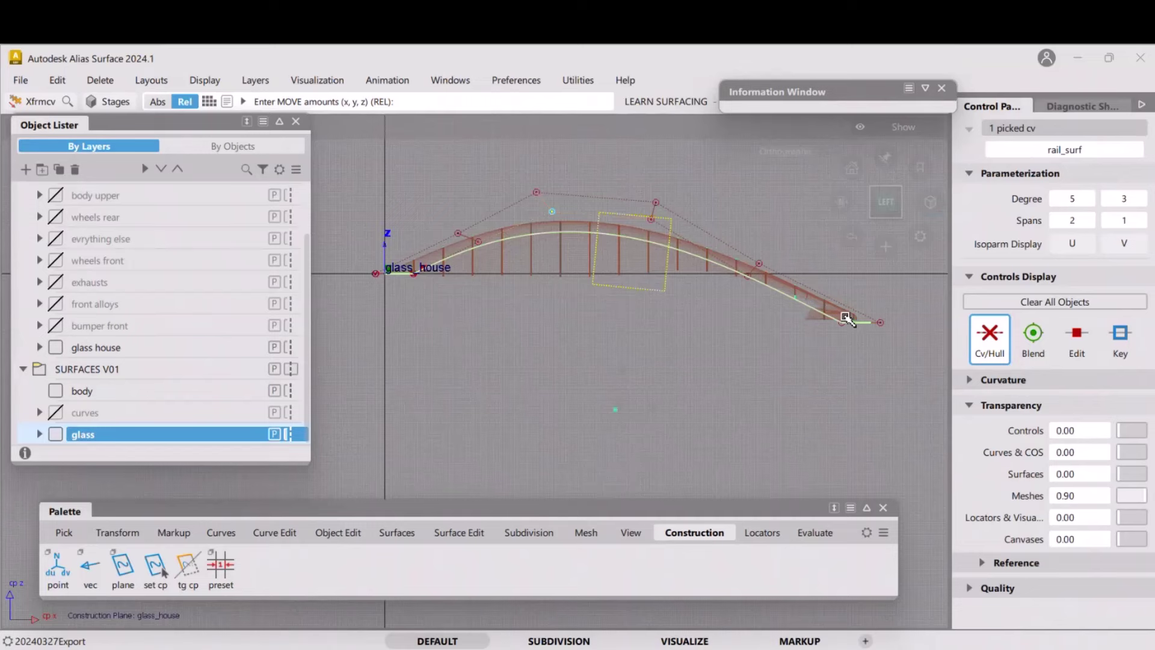
pyautogui.keyDown('alt'); pyautogui.keyDown('shift'); pyautogui.moveTo(849, 320); pyautogui.dragTo(803, 317); pyautogui.keyUp('shift'); pyautogui.keyUp('alt')
pyautogui.click(883, 207)
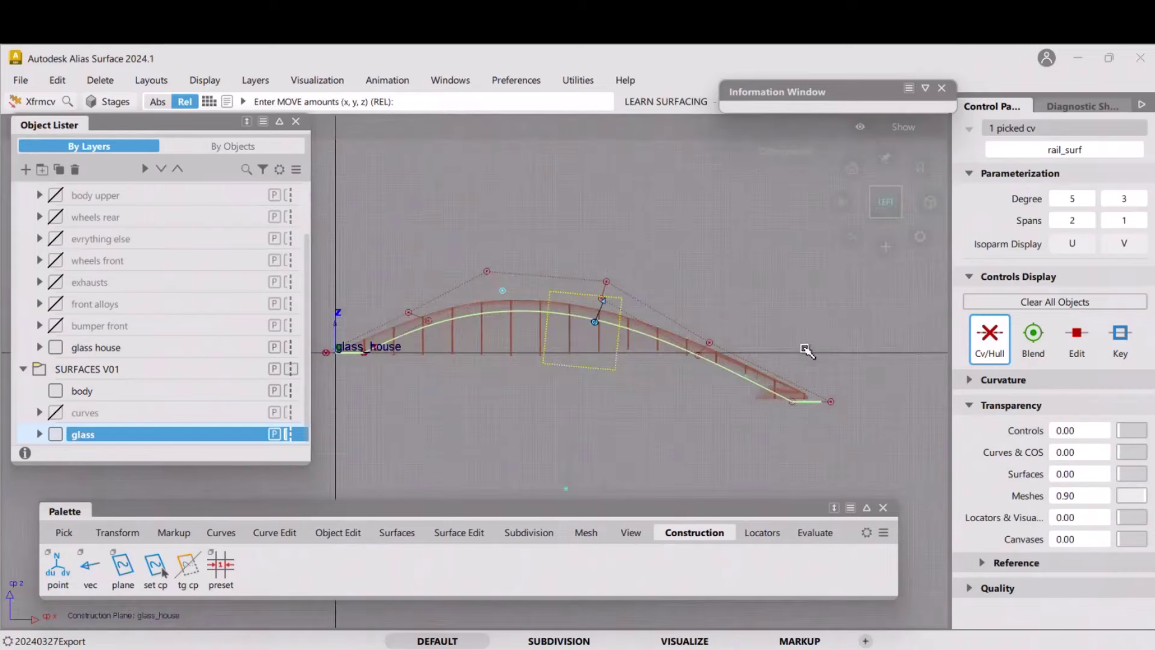
pyautogui.keyDown('alt'); pyautogui.keyDown('shift'); pyautogui.moveTo(740, 392); pyautogui.dragTo(672, 291, button='right'); pyautogui.keyUp('shift'); pyautogui.keyUp('alt')
pyautogui.keyDown('alt'); pyautogui.keyDown('shift'); pyautogui.moveTo(670, 290); pyautogui.dragTo(667, 289, button='middle'); pyautogui.keyUp('shift'); pyautogui.keyUp('alt')
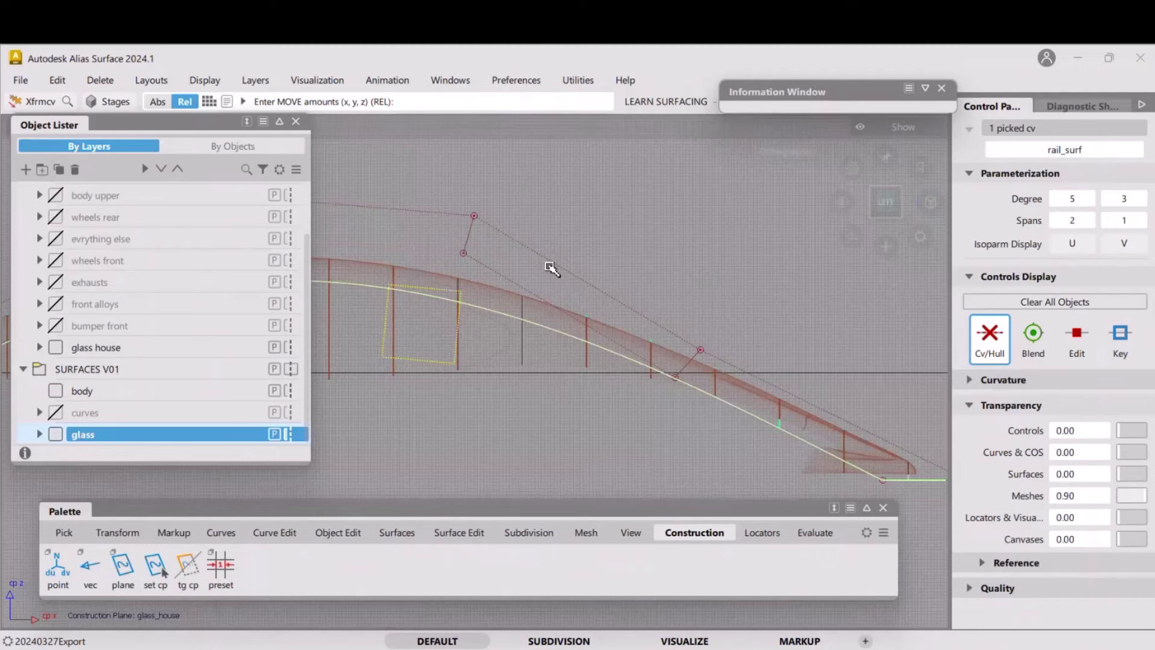
# Turn on the Y0 cross section and compare the rail surface's centreline with the reference along the rear slope
pyautogui.click(450, 80)
pyautogui.click(493, 295)
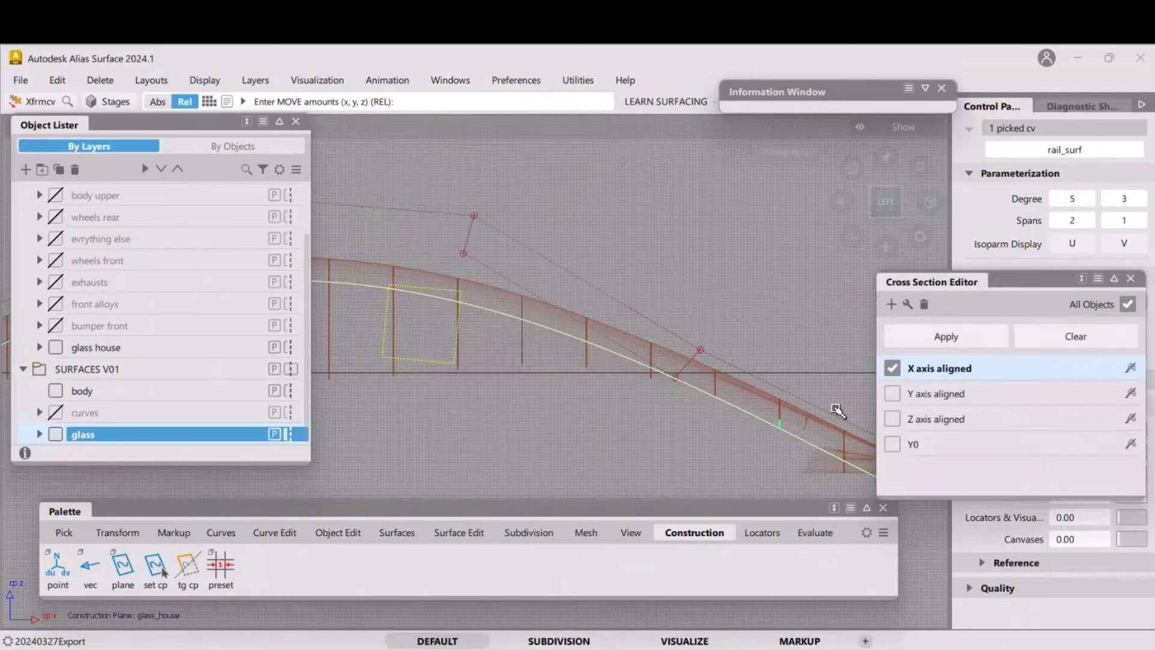
pyautogui.click(891, 444)
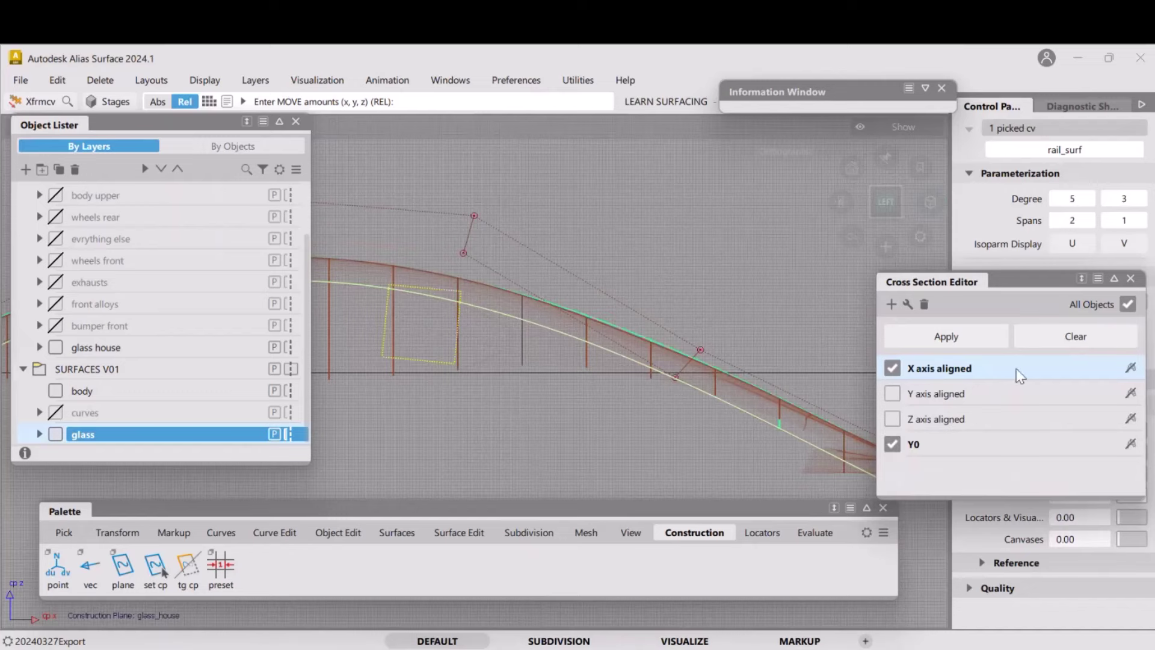
pyautogui.click(1131, 278)
pyautogui.keyDown('alt'); pyautogui.keyDown('shift'); pyautogui.moveTo(755, 375); pyautogui.dragTo(650, 320, button='middle'); pyautogui.keyUp('shift'); pyautogui.keyUp('alt')
pyautogui.keyDown('alt'); pyautogui.keyDown('shift'); pyautogui.moveTo(649, 320); pyautogui.dragTo(684, 327, button='right'); pyautogui.keyUp('shift'); pyautogui.keyUp('alt')
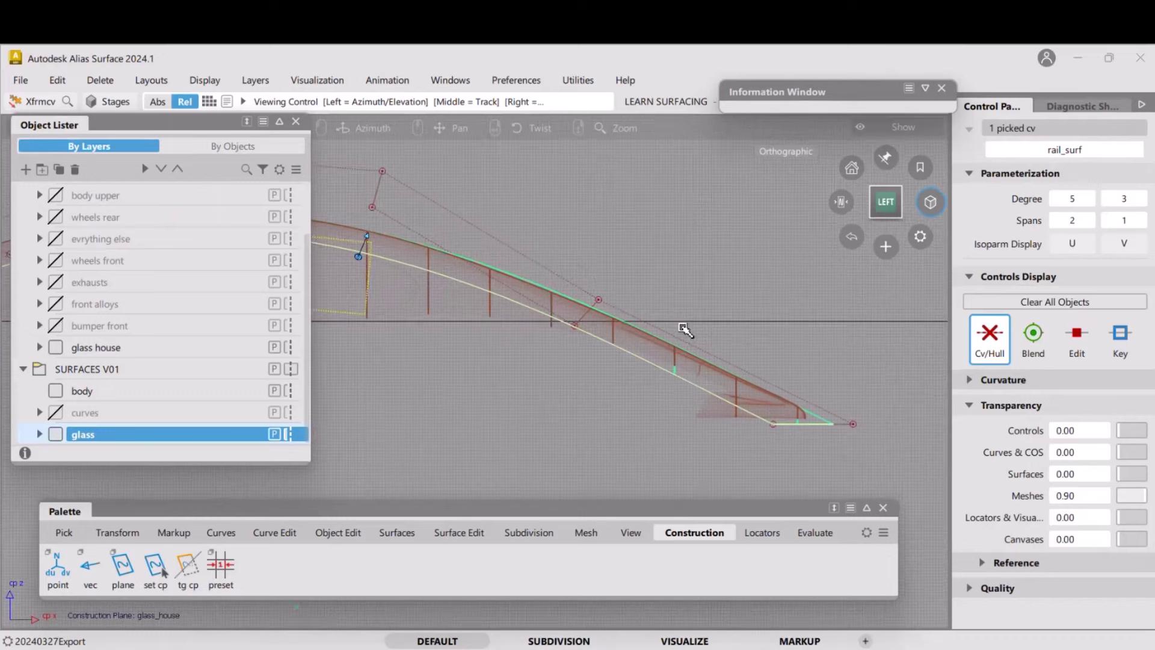
pyautogui.keyDown('alt'); pyautogui.keyDown('shift'); pyautogui.moveTo(685, 329); pyautogui.dragTo(701, 382, button='middle'); pyautogui.keyUp('shift'); pyautogui.keyUp('alt')
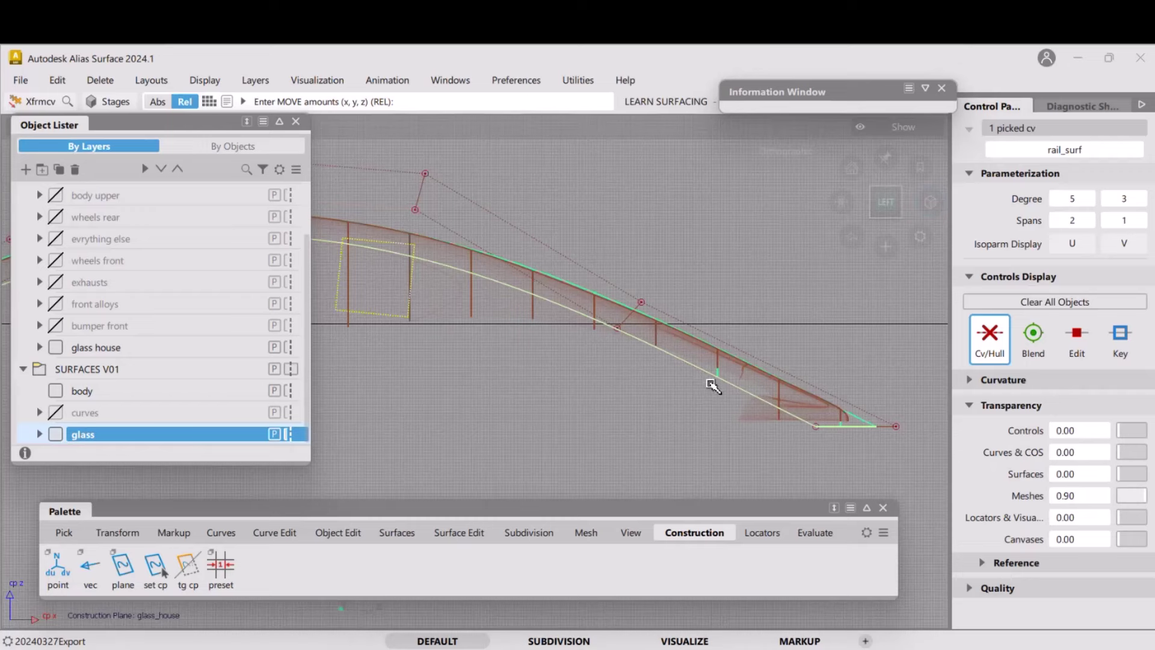
pyautogui.click(20, 81)
pyautogui.click(41, 237)
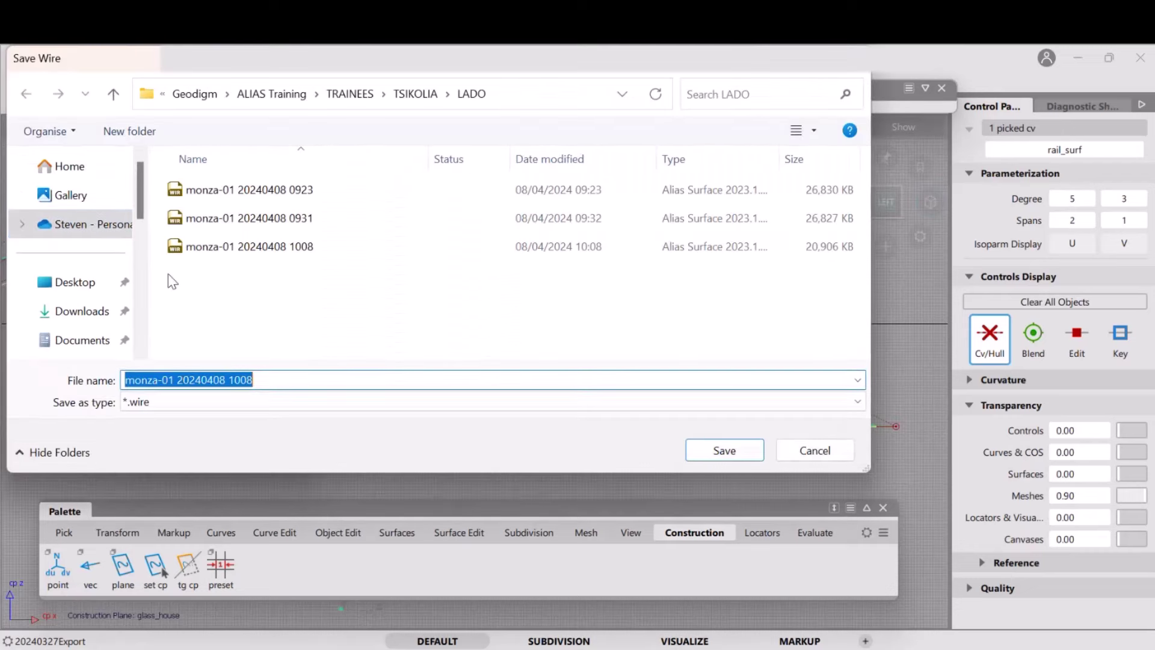
pyautogui.click(284, 381)
pyautogui.hotkey('shift', 'Left')
pyautogui.hotkey('shift', 'Left')
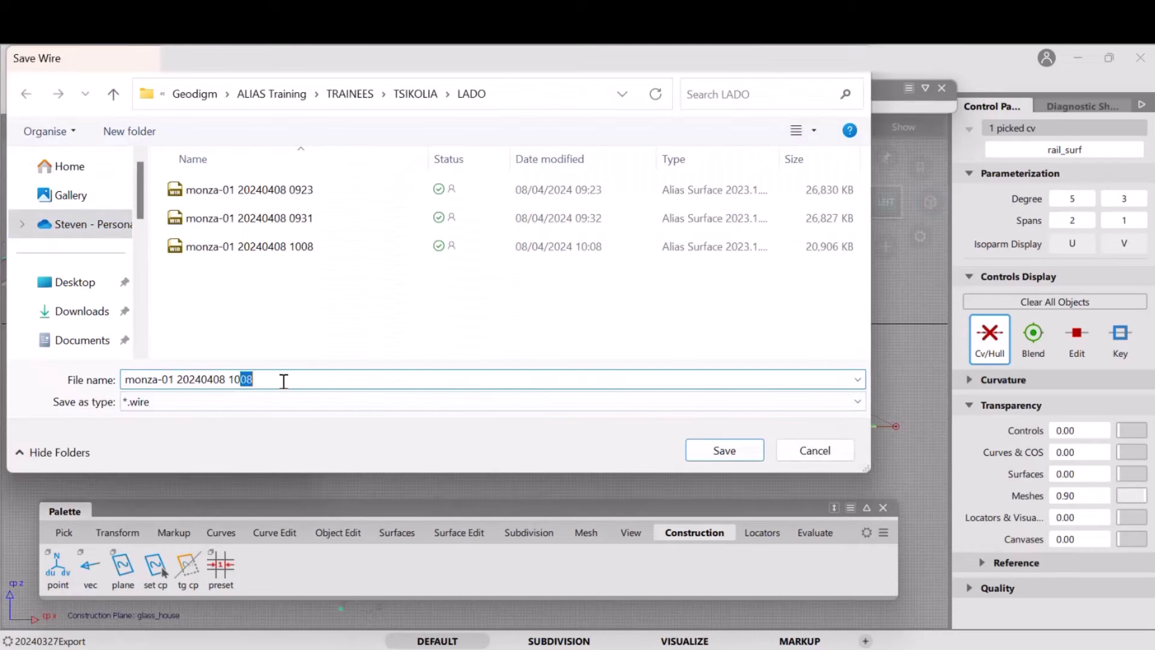
pyautogui.write('21')
pyautogui.click(725, 451)
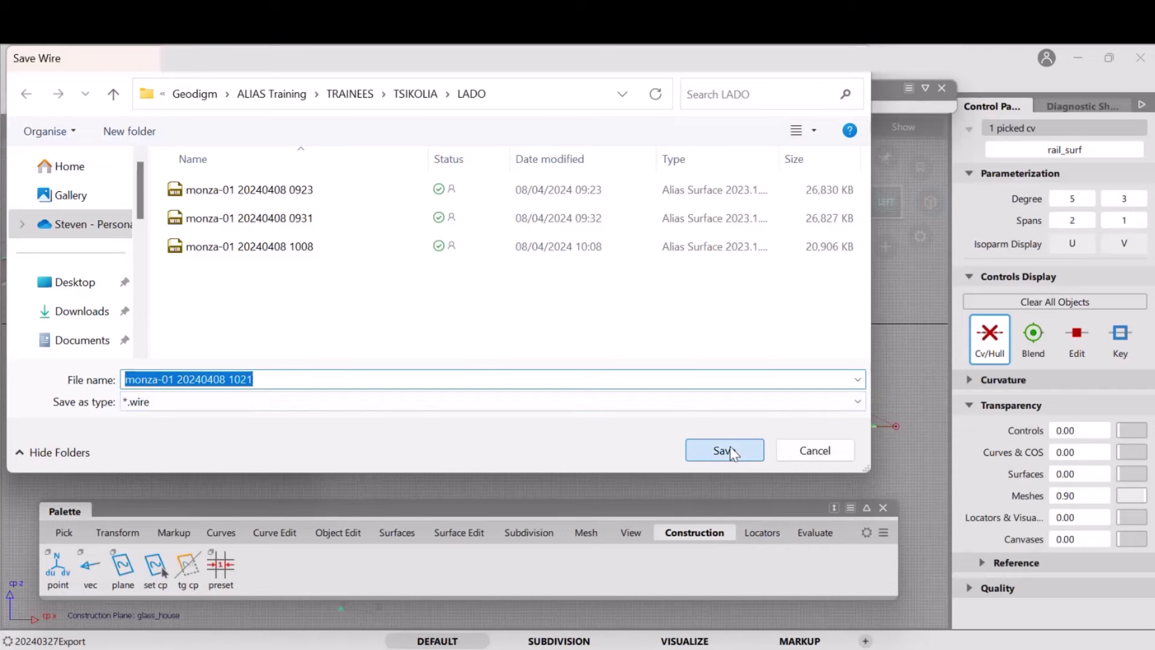